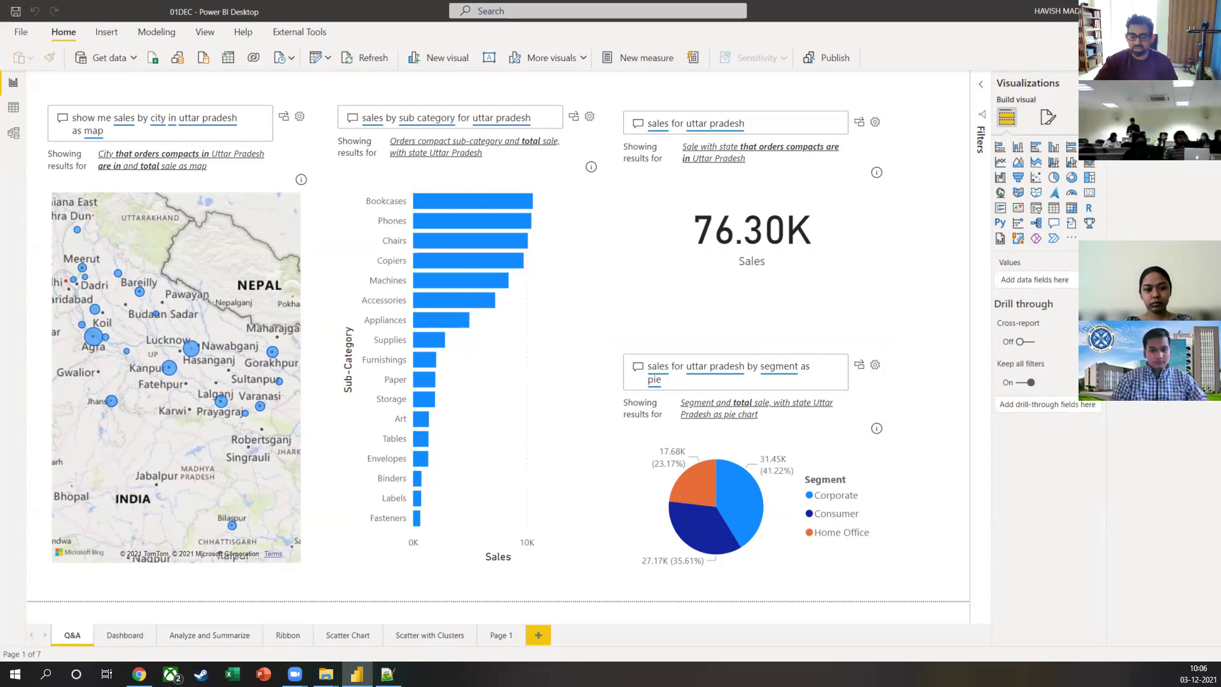
Step: Browse the report's Page 1, Scatter with Clusters, Scatter Chart and Ribbon pages
left_click(490, 639)
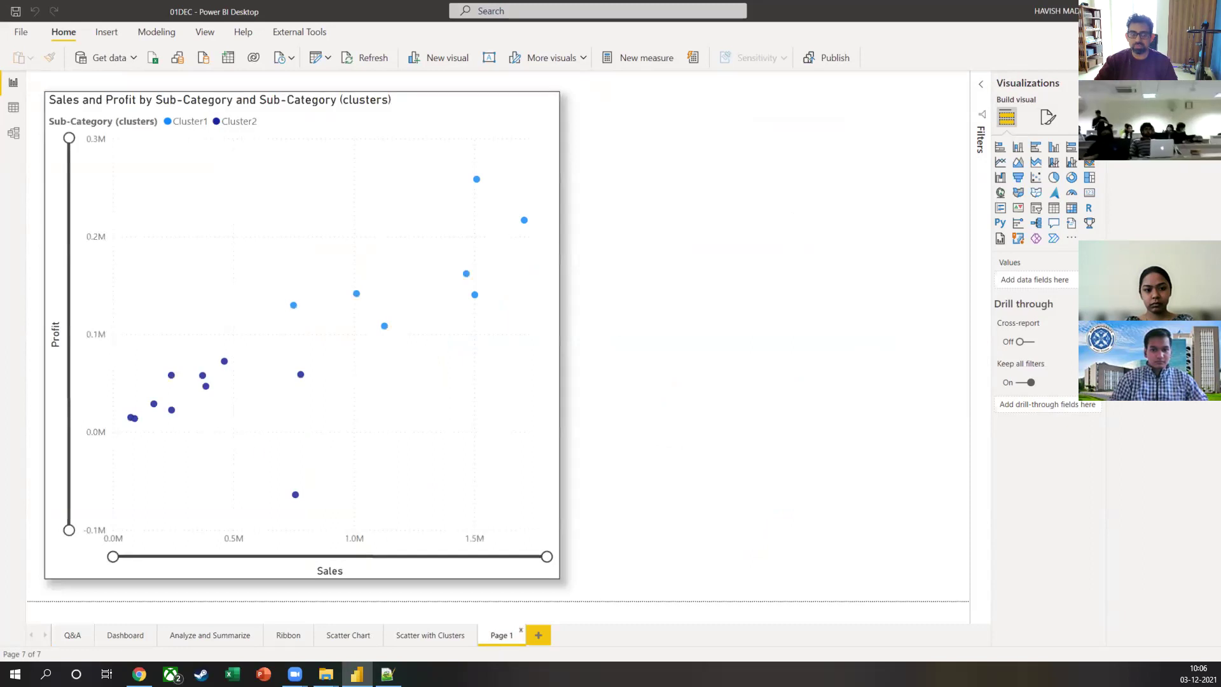
left_click(393, 641)
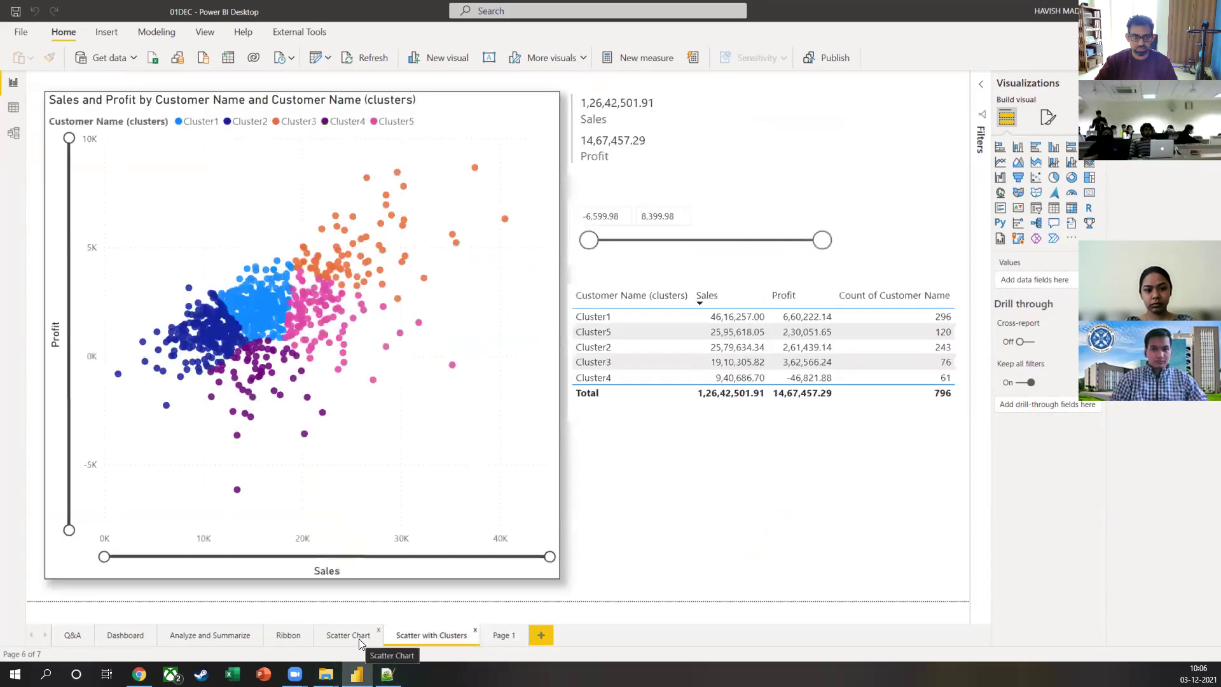
left_click(358, 639)
left_click(284, 635)
Step: Return to the Scatter Chart page and select the Sales-versus-Profit bubble chart to show its format options
left_click(347, 635)
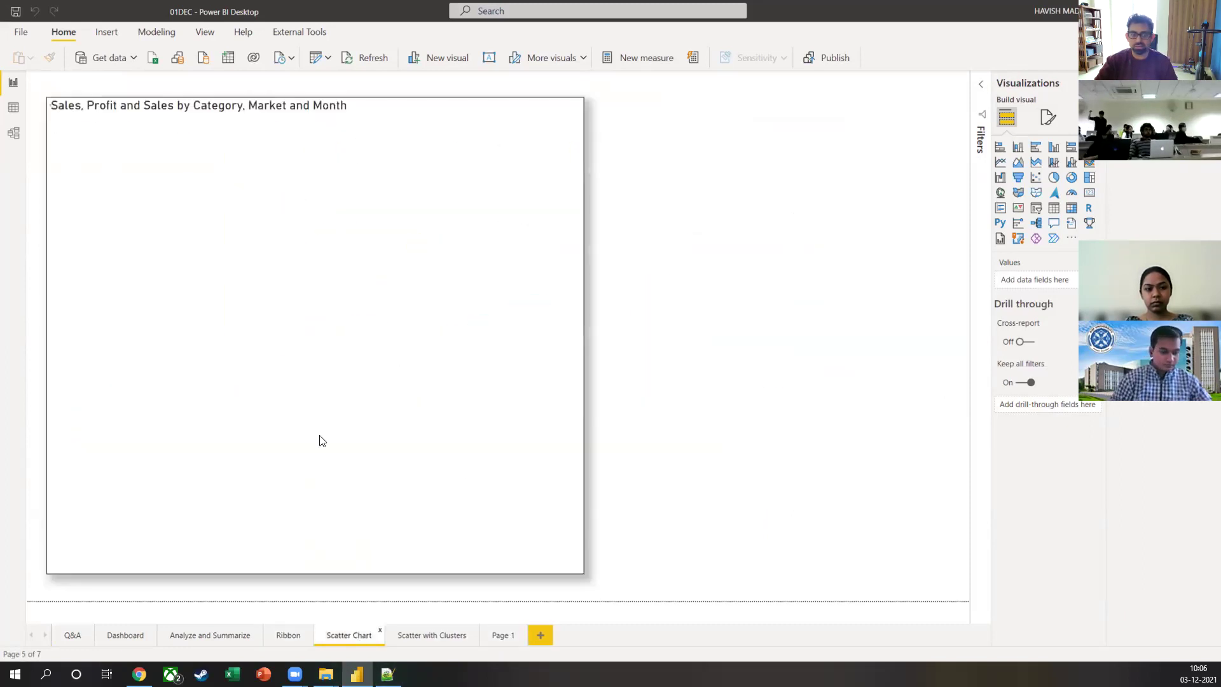
left_click(270, 197)
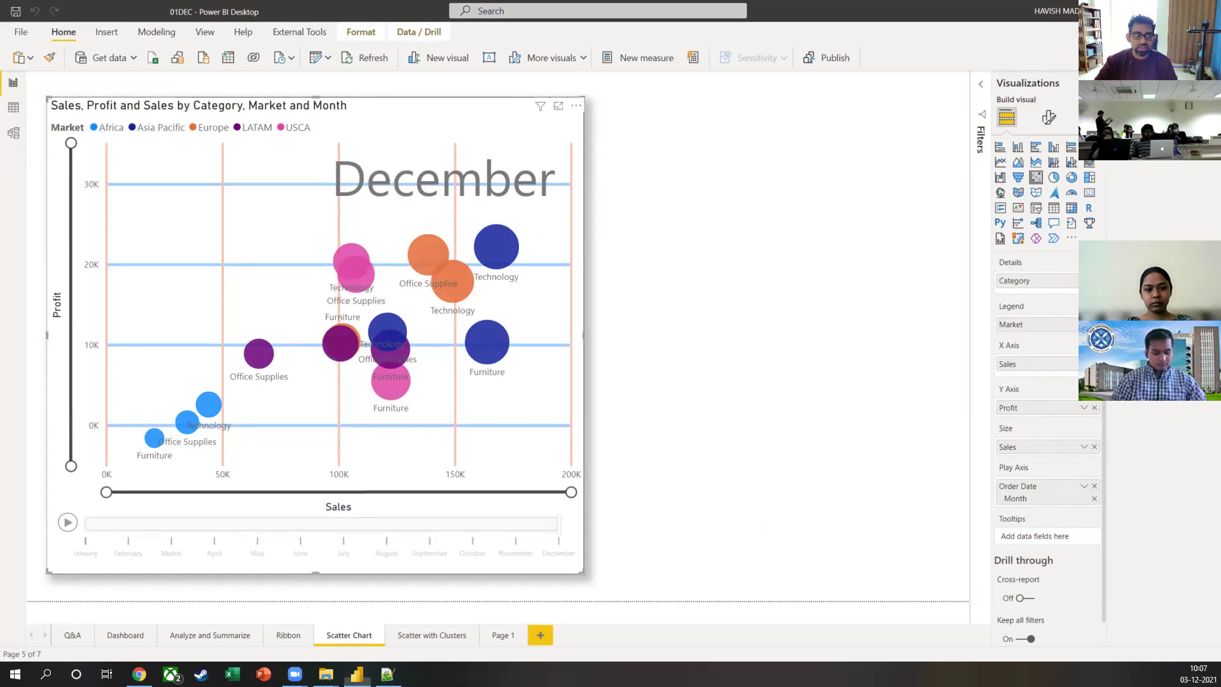
left_click(1049, 117)
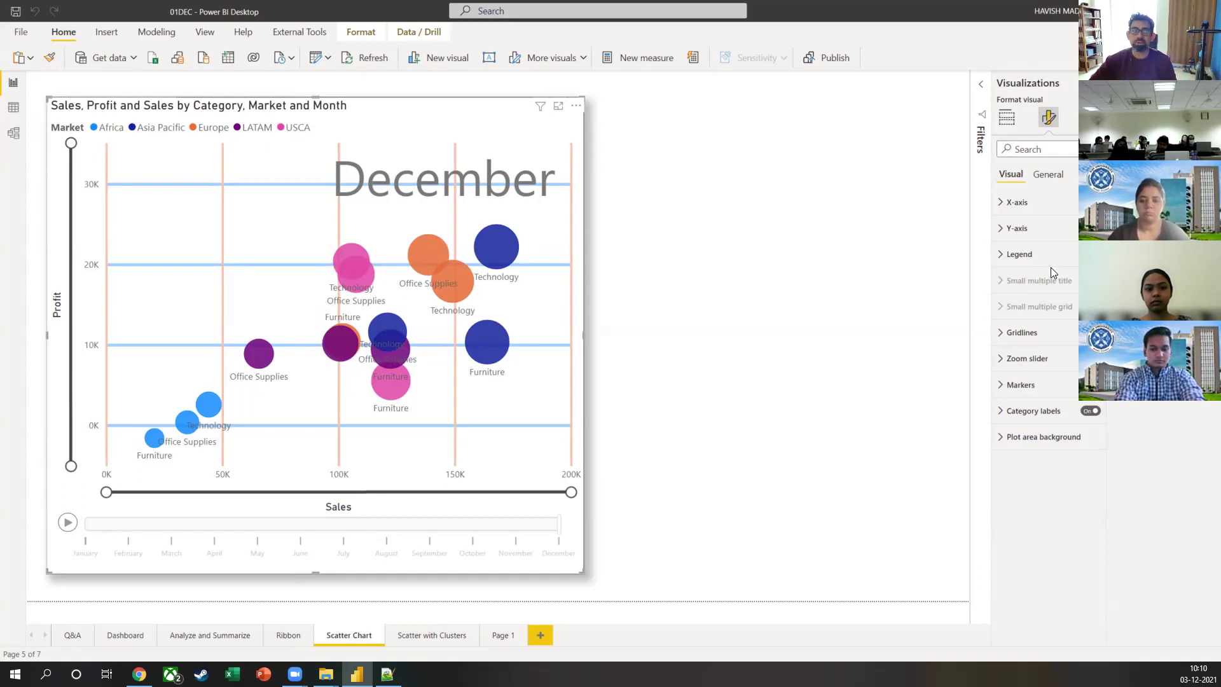
Step: Switch to the Analyze and Summarize page
left_click(192, 638)
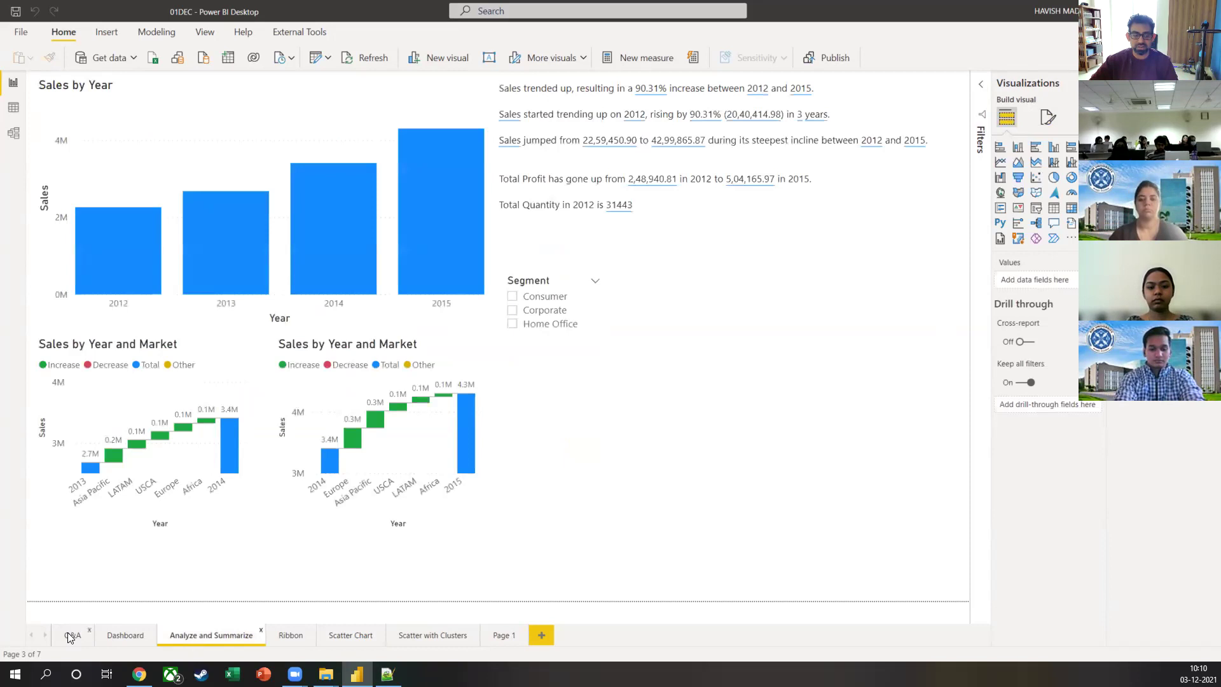
Step: View the Q&A and Dashboard pages, then come back to Analyze and Summarize
left_click(67, 633)
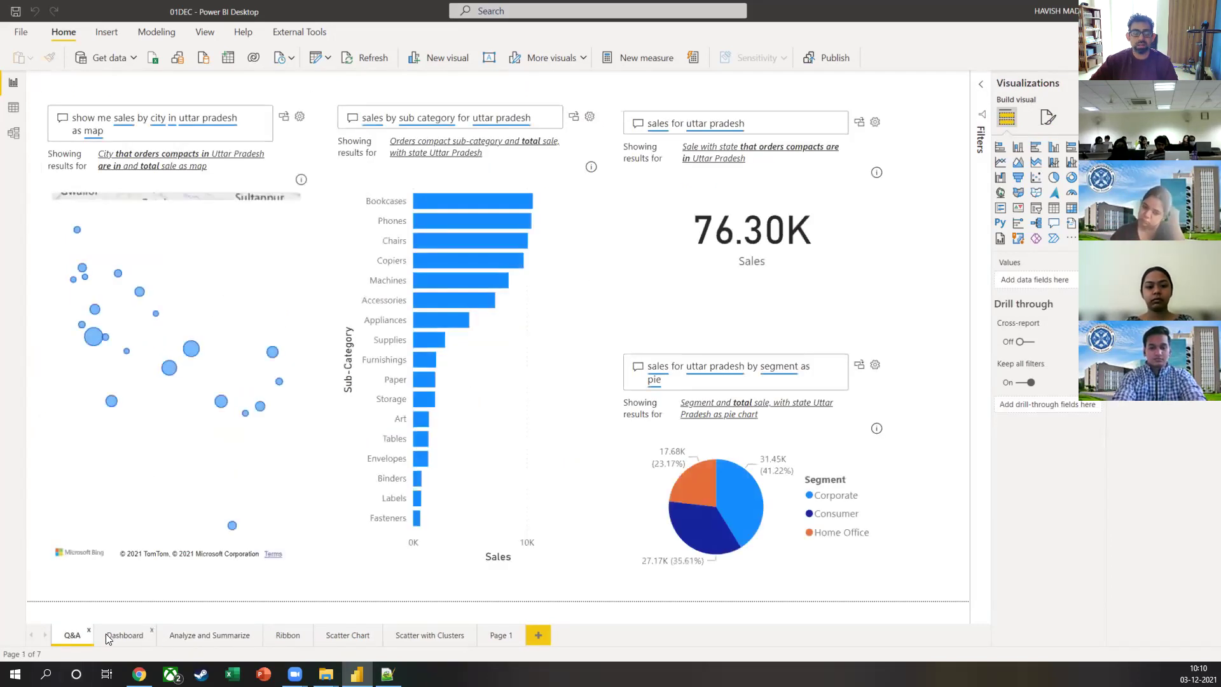
left_click(118, 635)
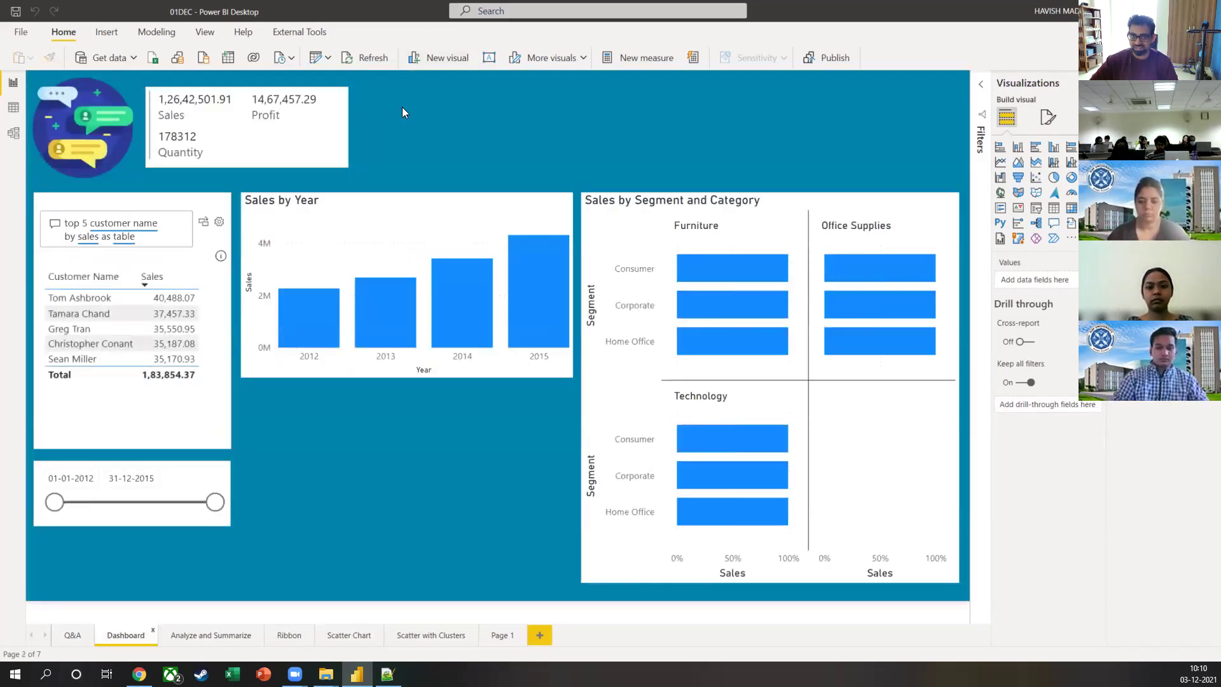
left_click(205, 641)
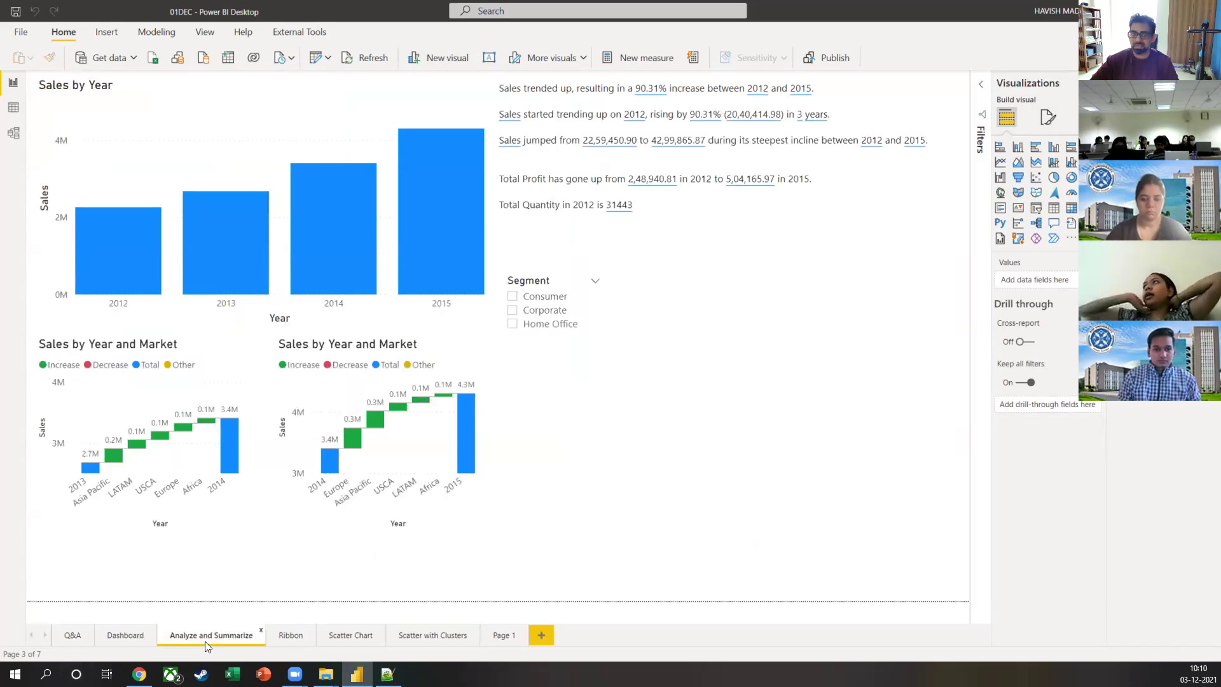
right_click(406, 189)
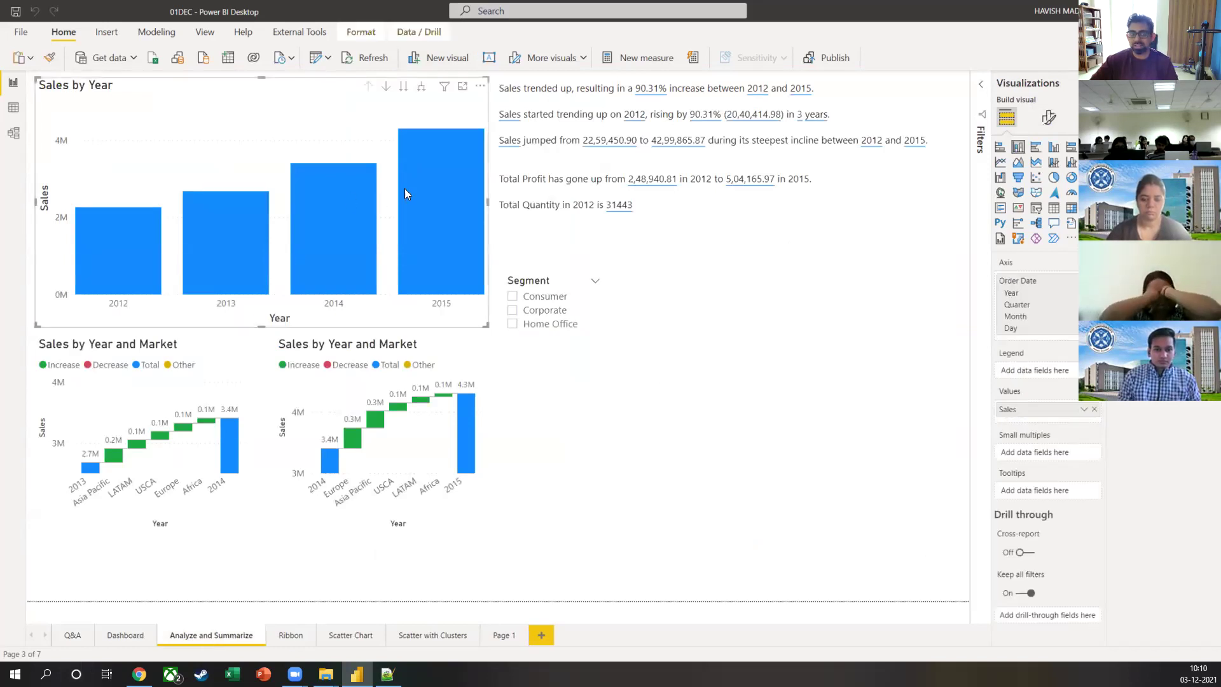
mouse_move(455, 306)
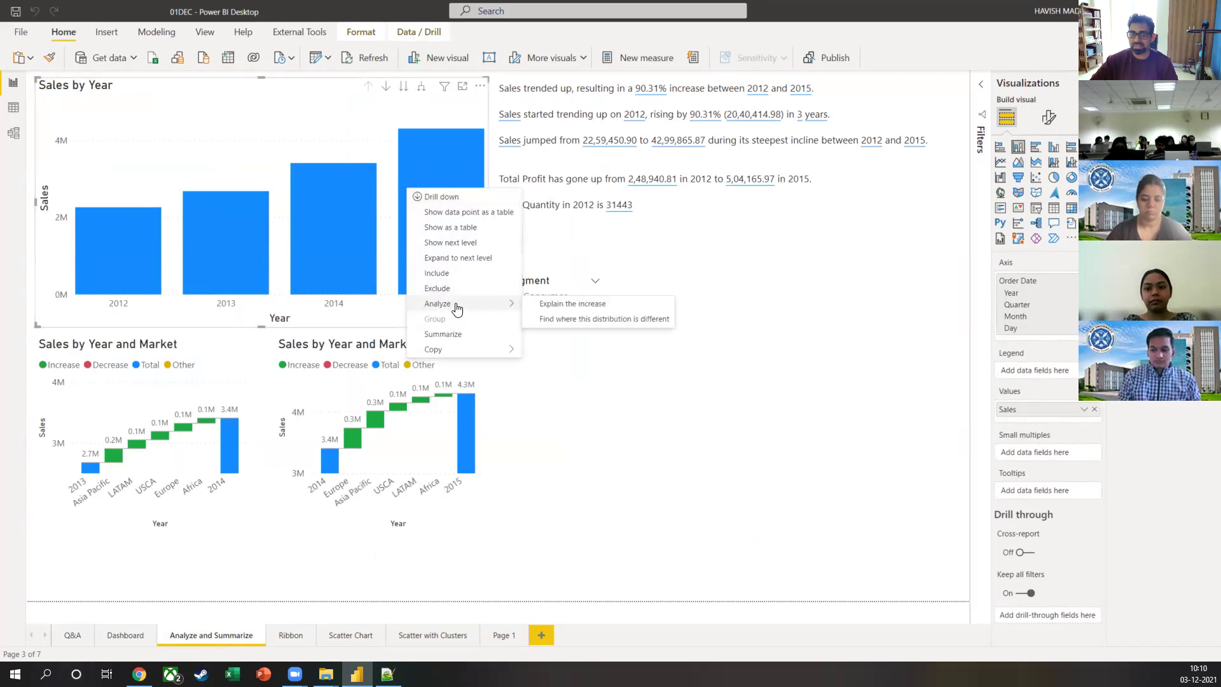
left_click(269, 122)
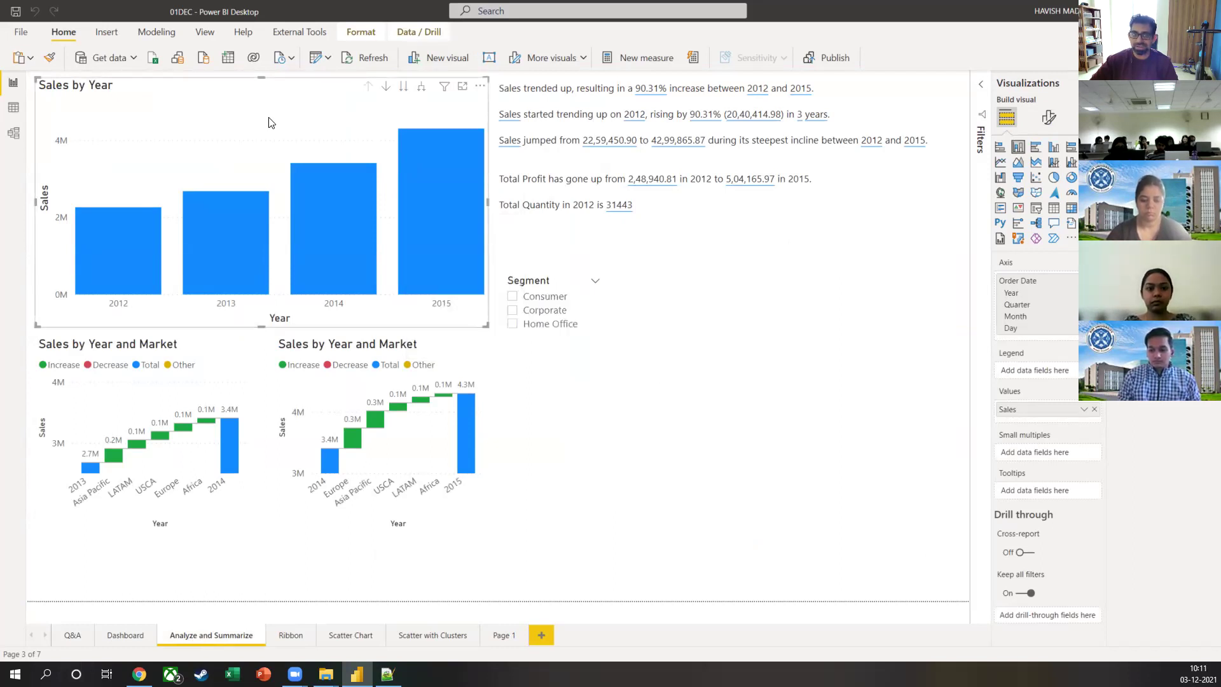
right_click(269, 122)
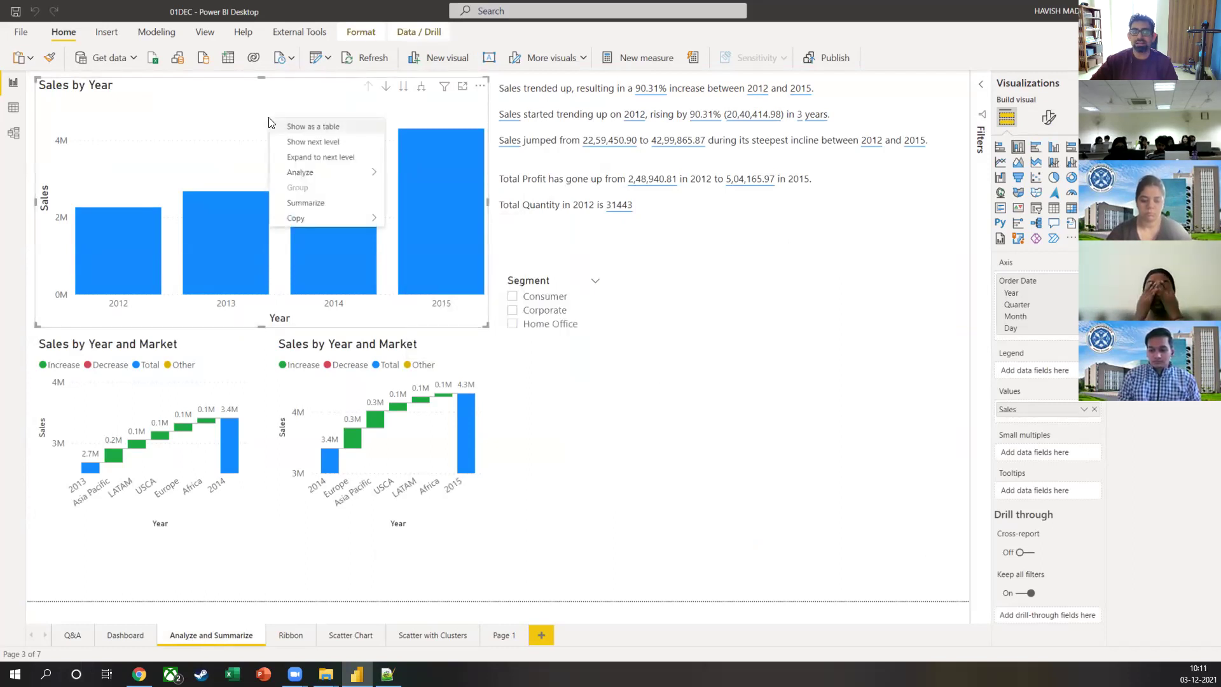
left_click(222, 150)
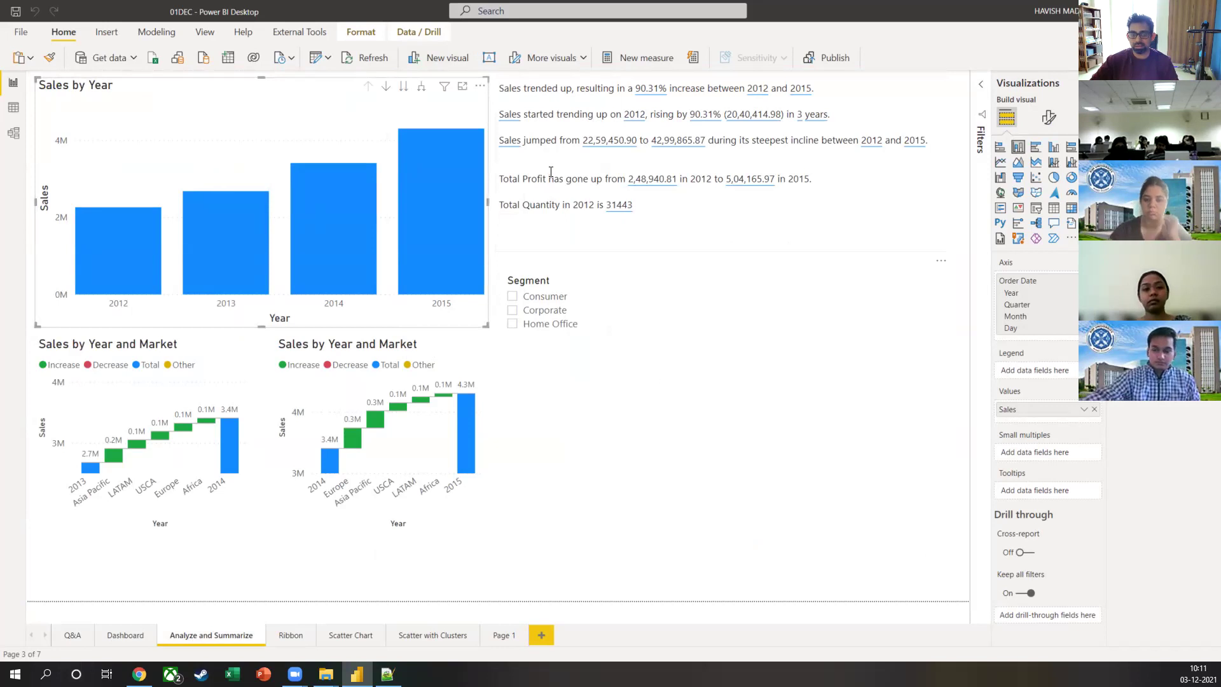
left_click(588, 206)
Step: Add a line after the Total Quantity sentence, discard a trial dynamic value, then view the Ribbon page
left_click_drag(588, 205, 637, 208)
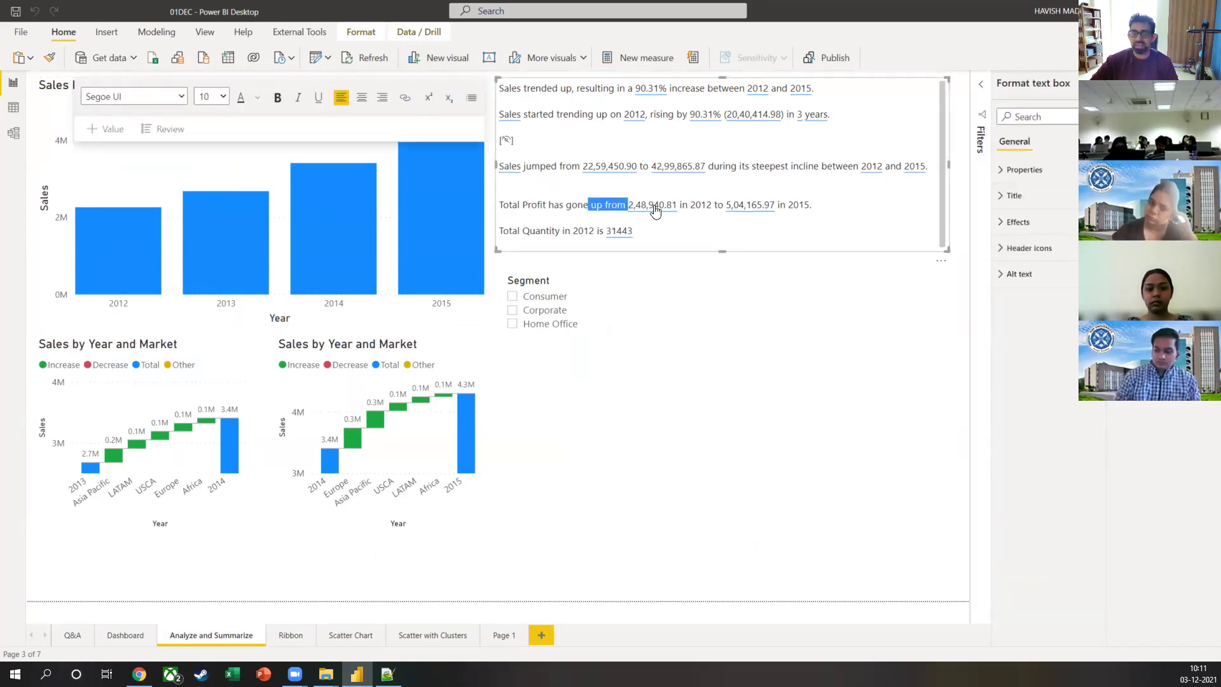
left_click(658, 229)
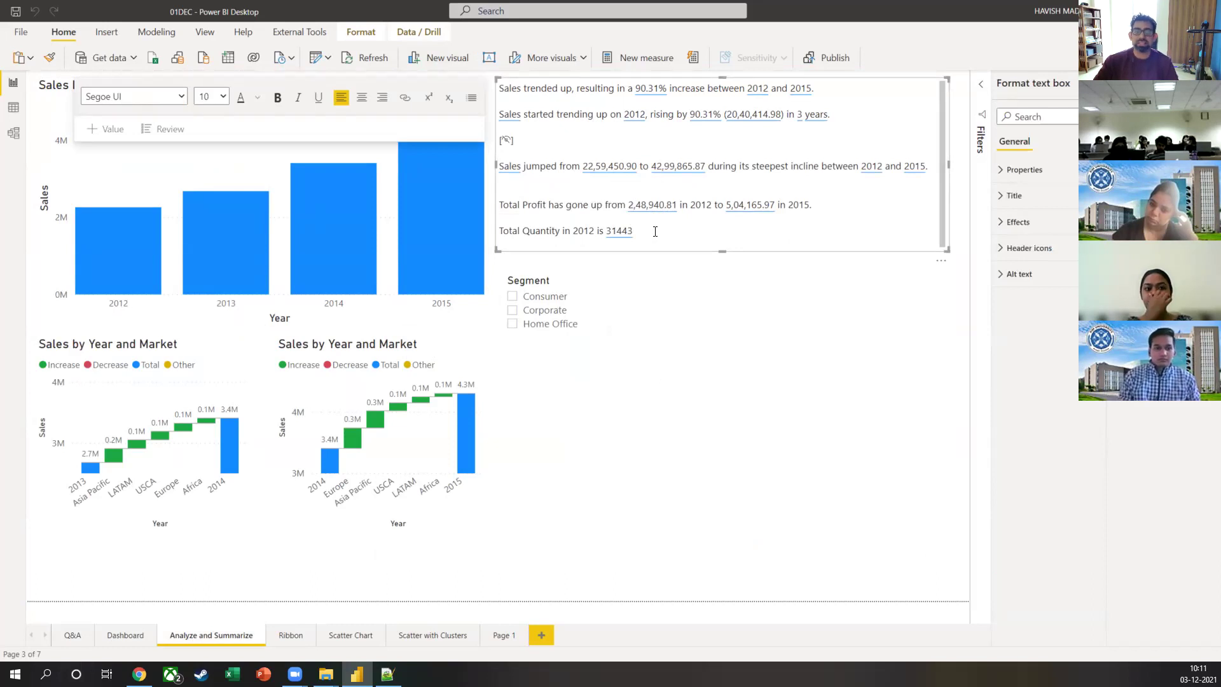
key("Return")
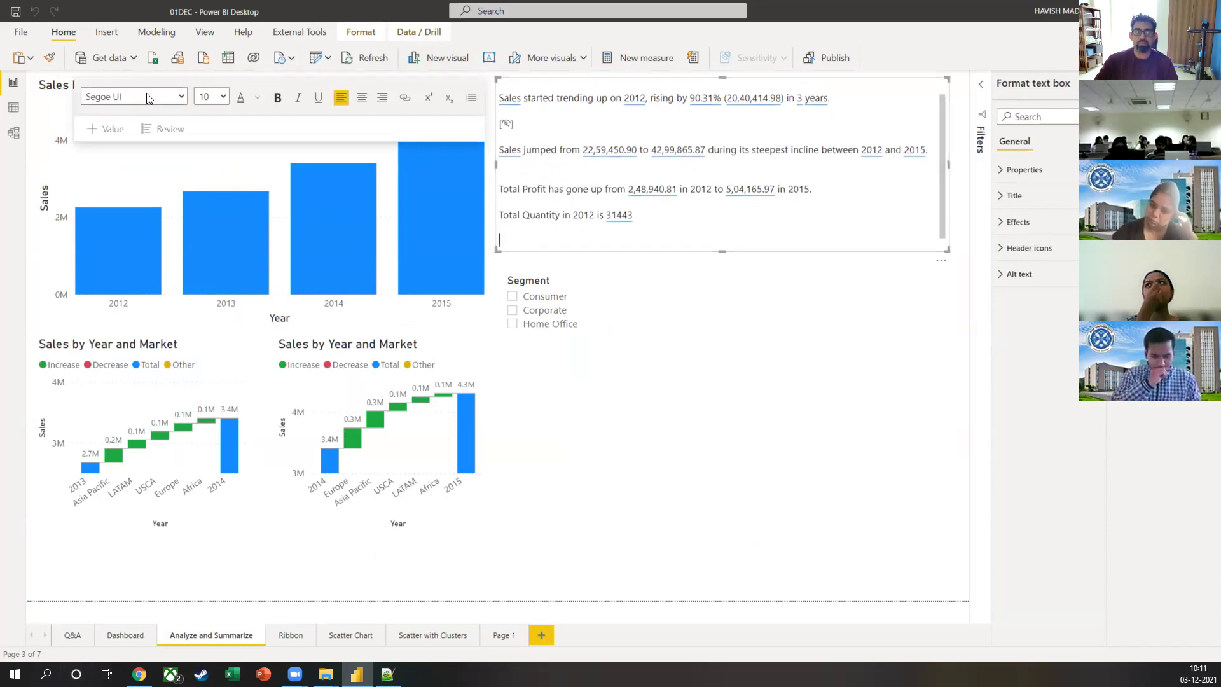
left_click(107, 130)
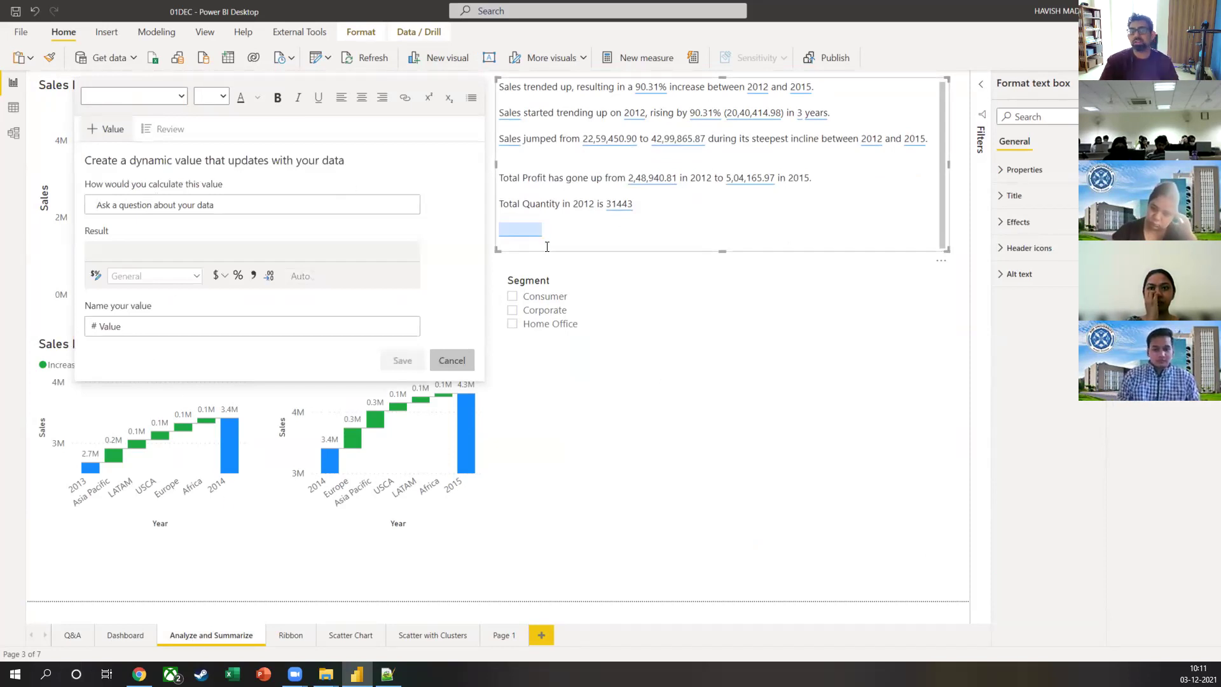
left_click(695, 518)
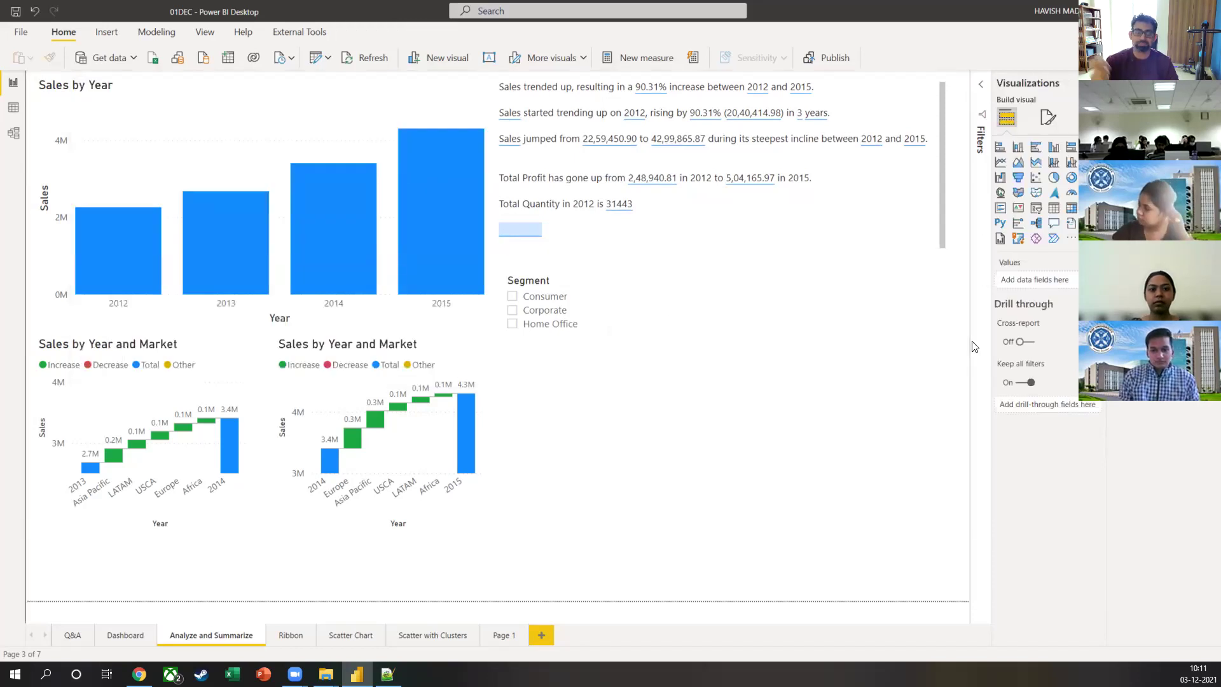
key("ctrl+z")
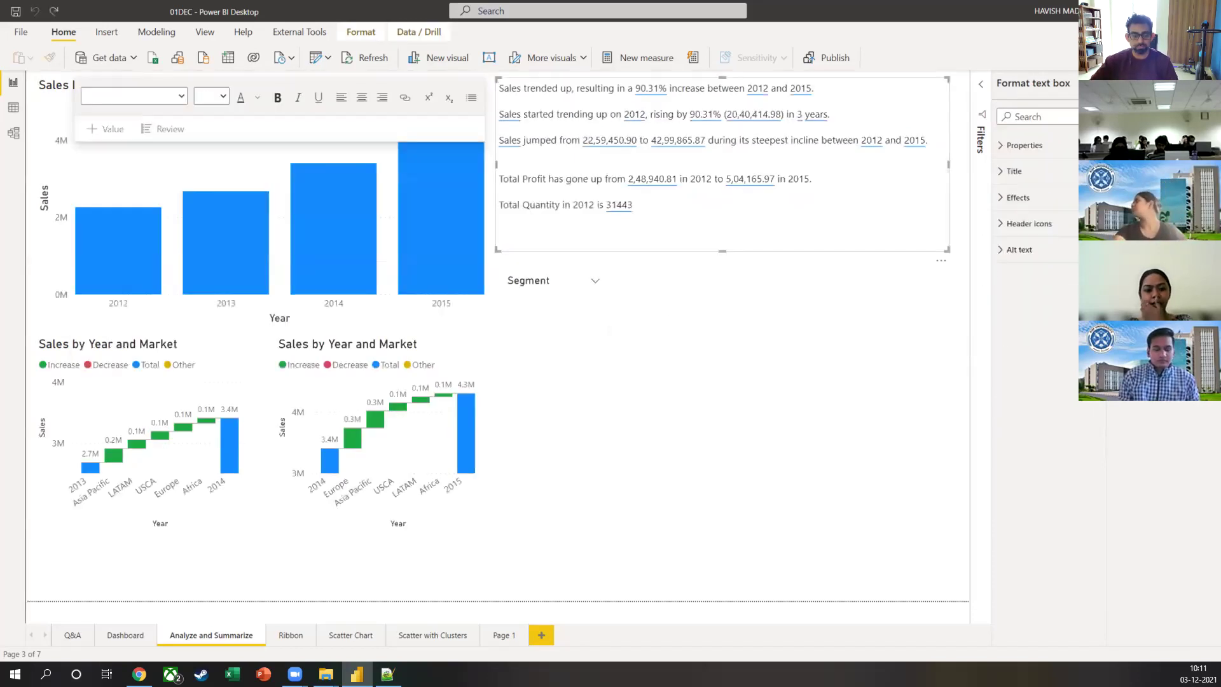
left_click(278, 639)
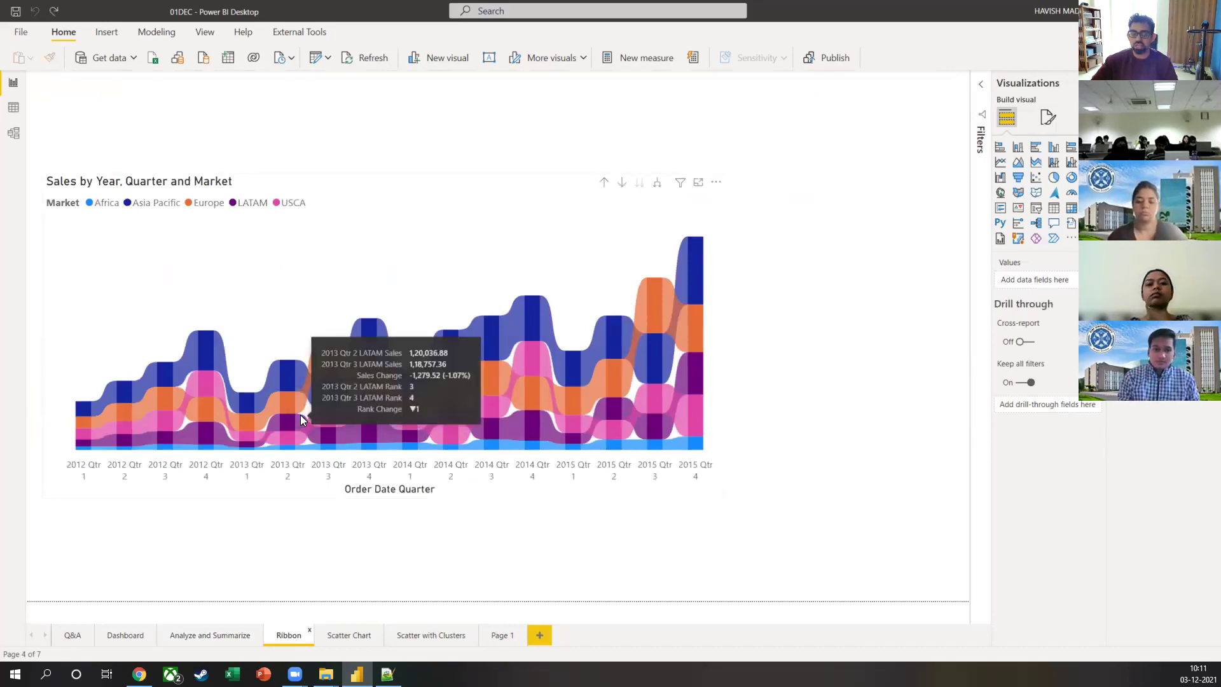
Step: Play the Scatter Chart's monthly bubble animation, then move to the Scatter with Clusters page
mouse_move(303, 401)
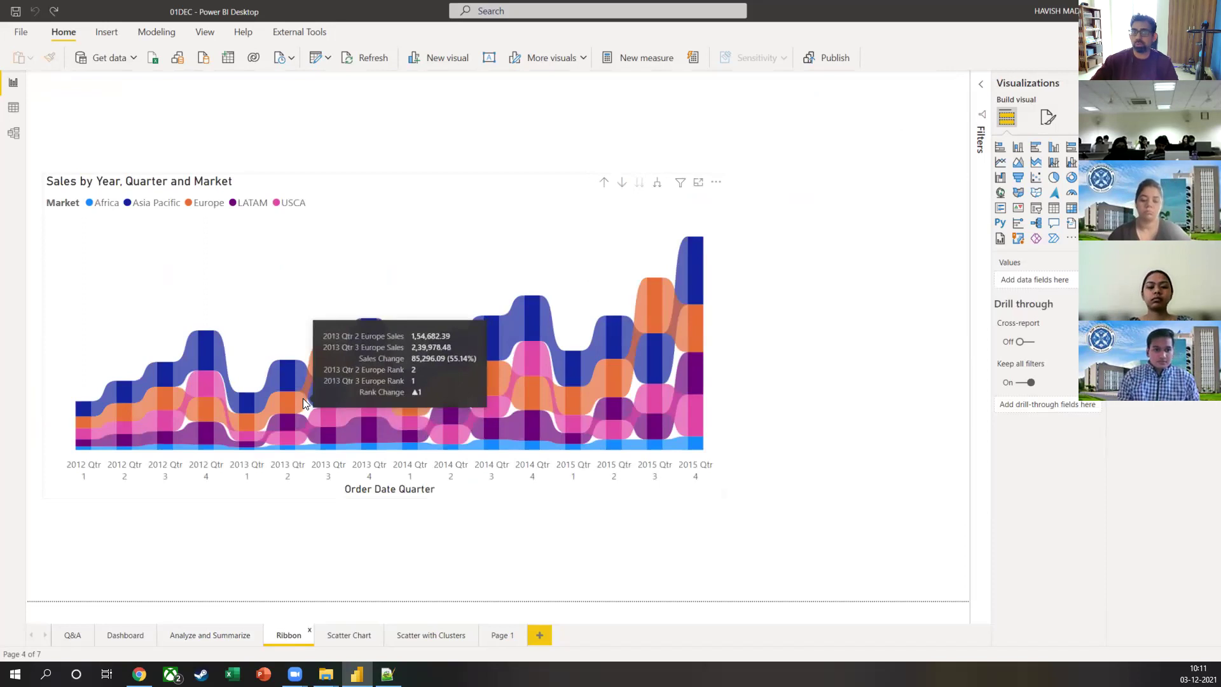
left_click(337, 639)
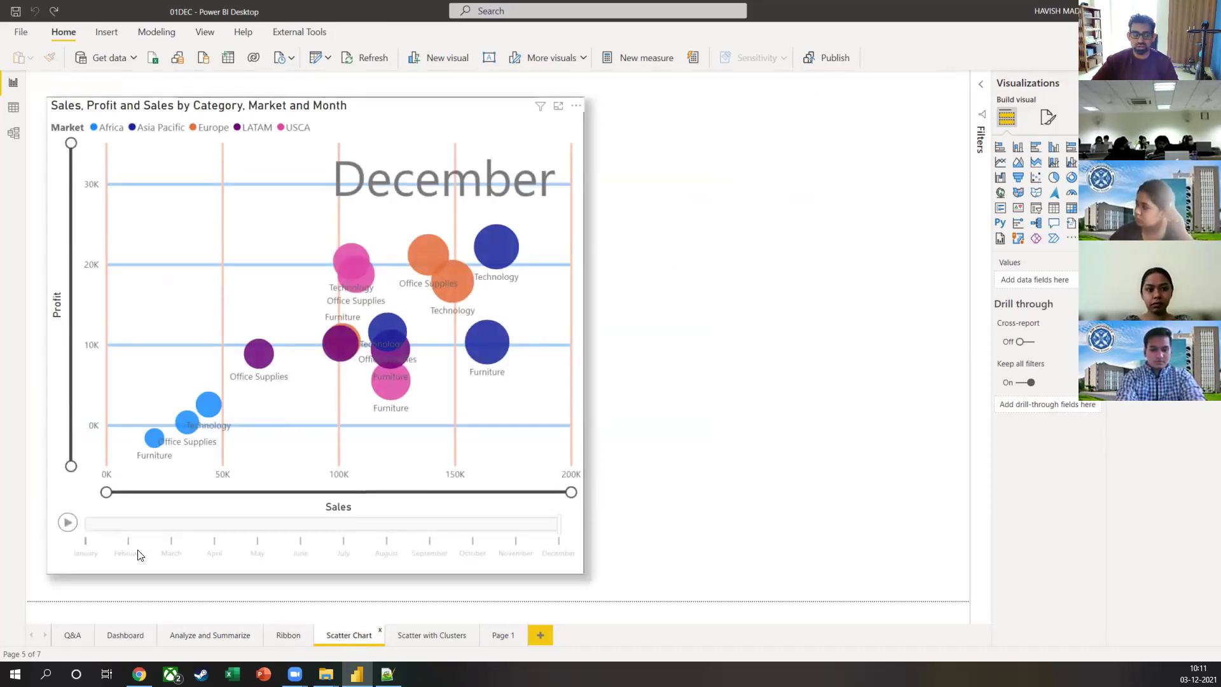
left_click(72, 525)
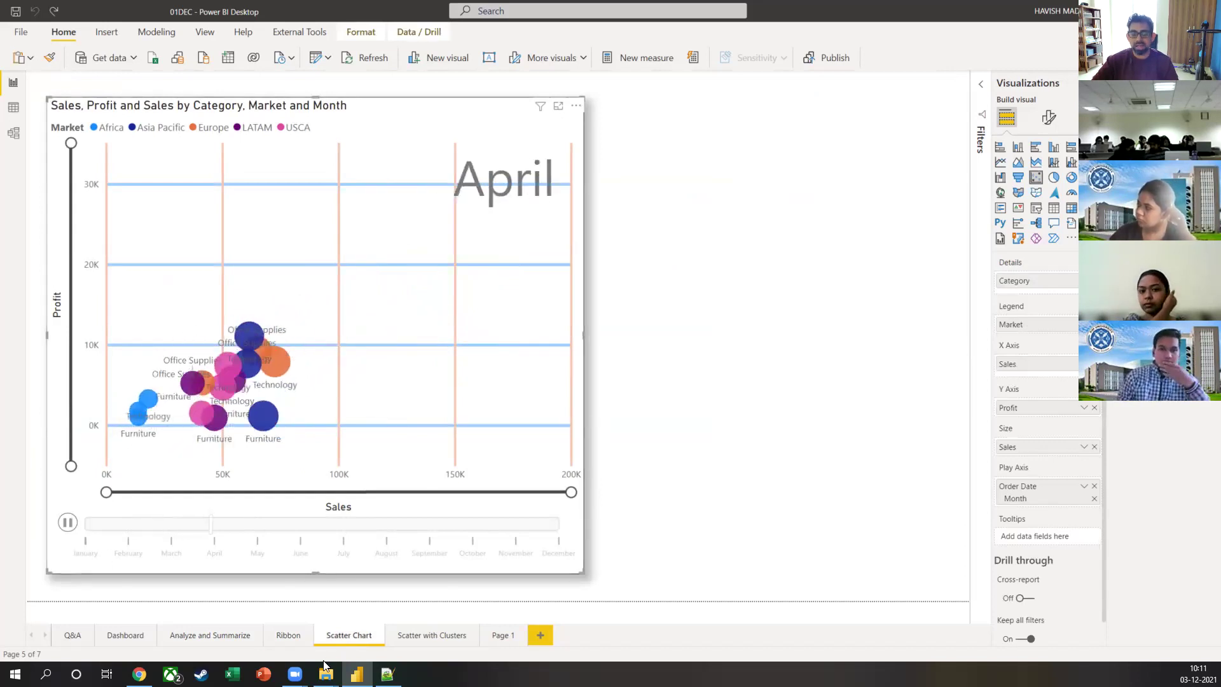
left_click(398, 636)
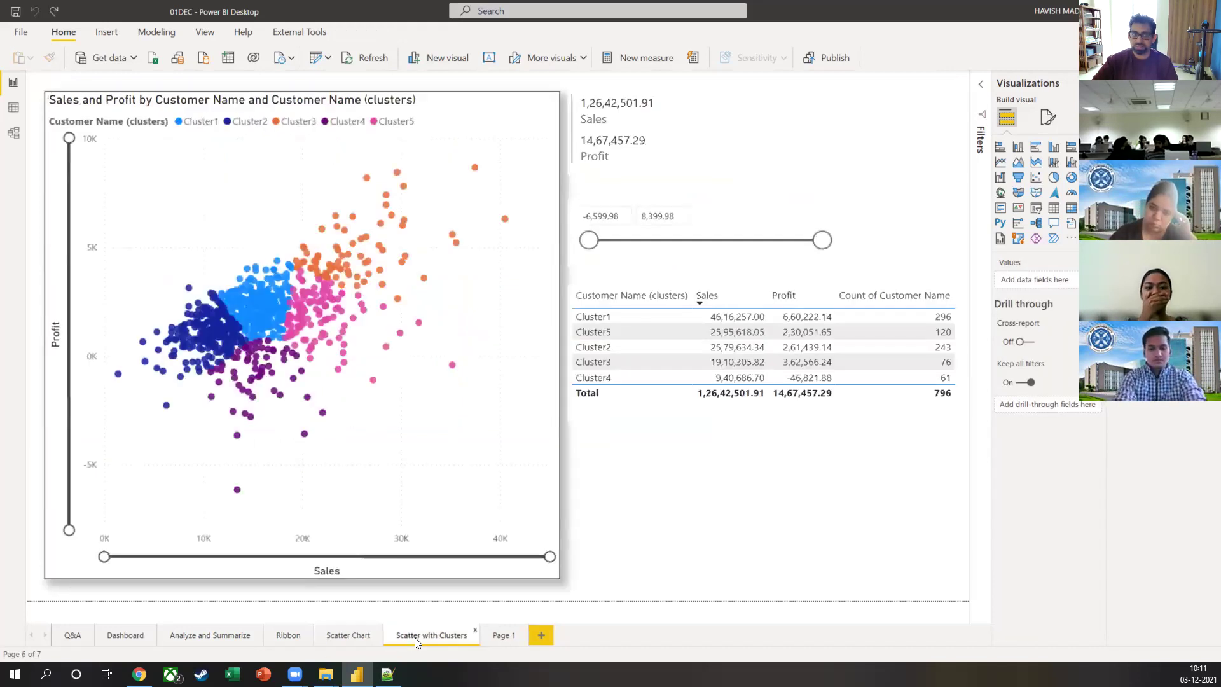
Step: Inspect the cluster scatter and Page 1's Sub-Category scatter fields, then close Power BI Desktop
left_click(551, 102)
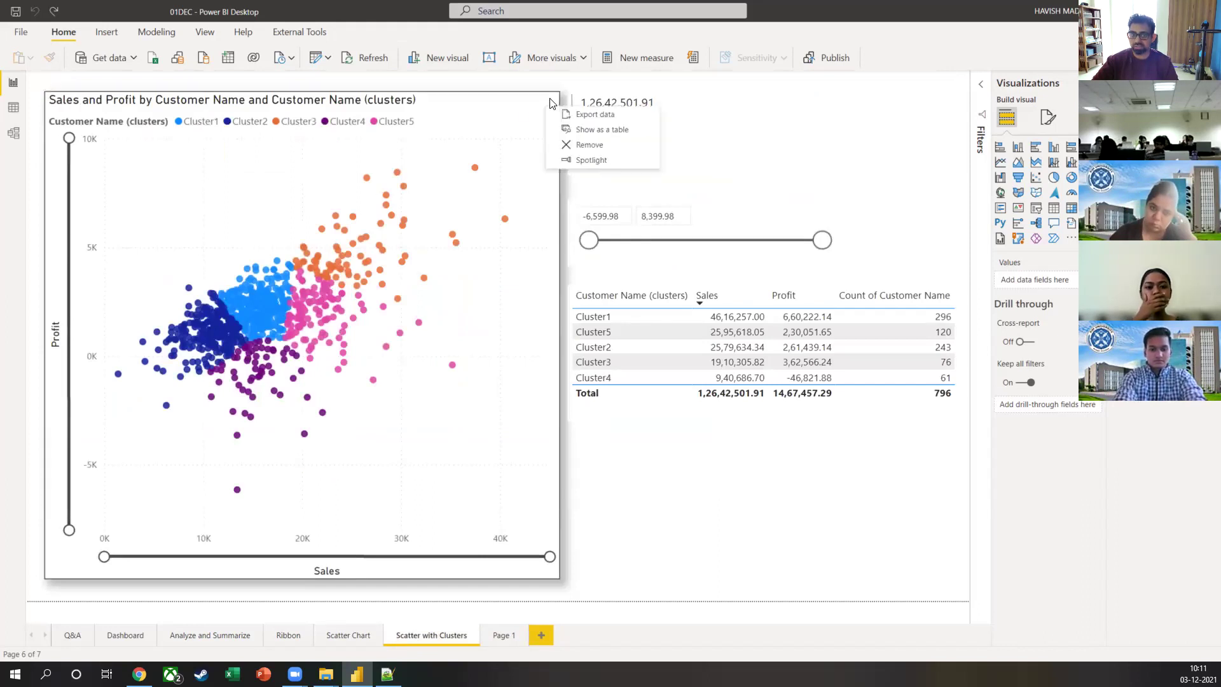
left_click(501, 637)
left_click(377, 415)
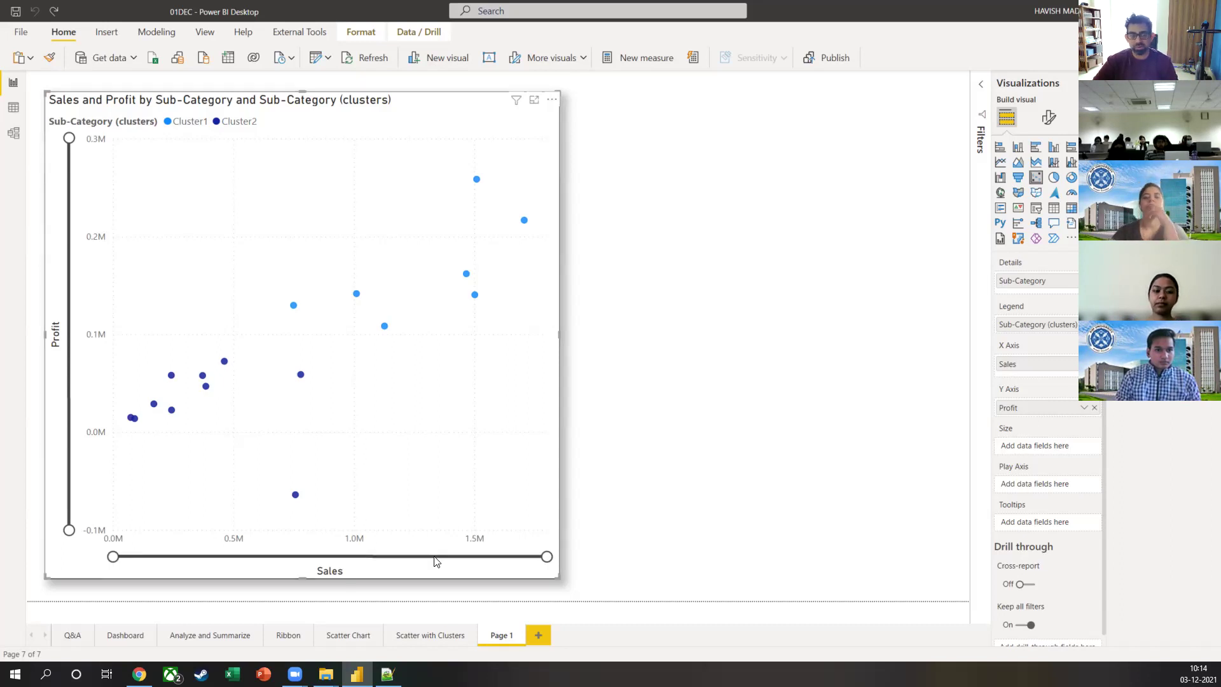
left_click(829, 244)
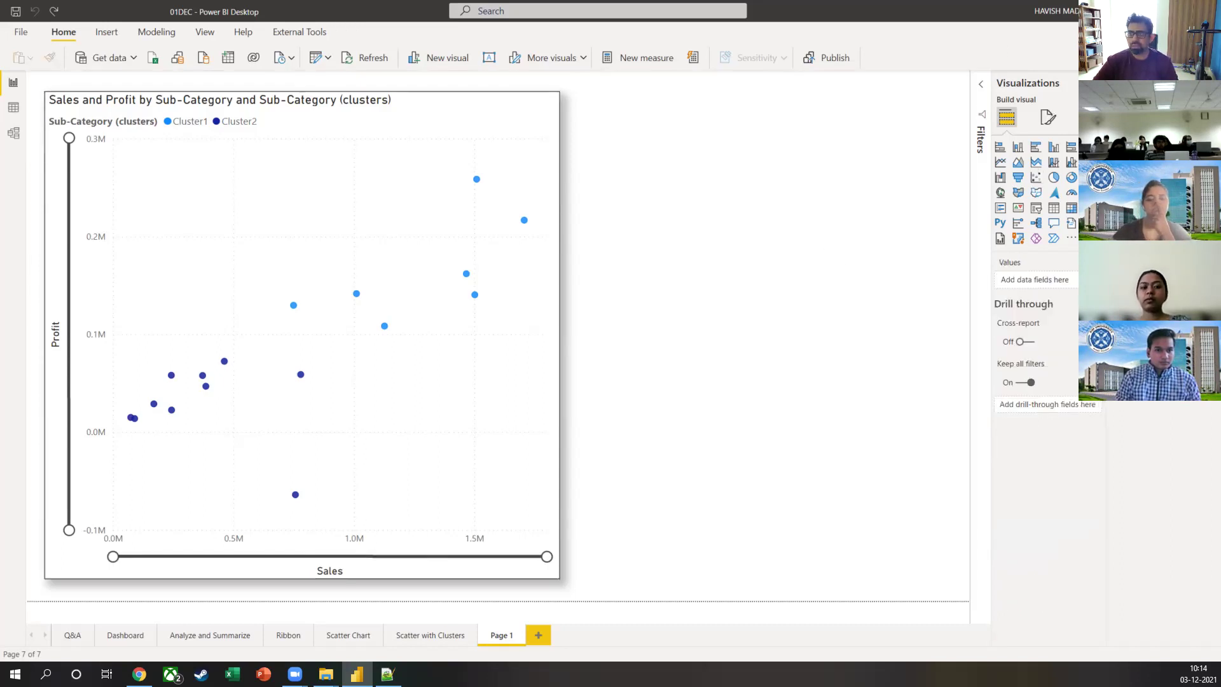
key("alt+F4")
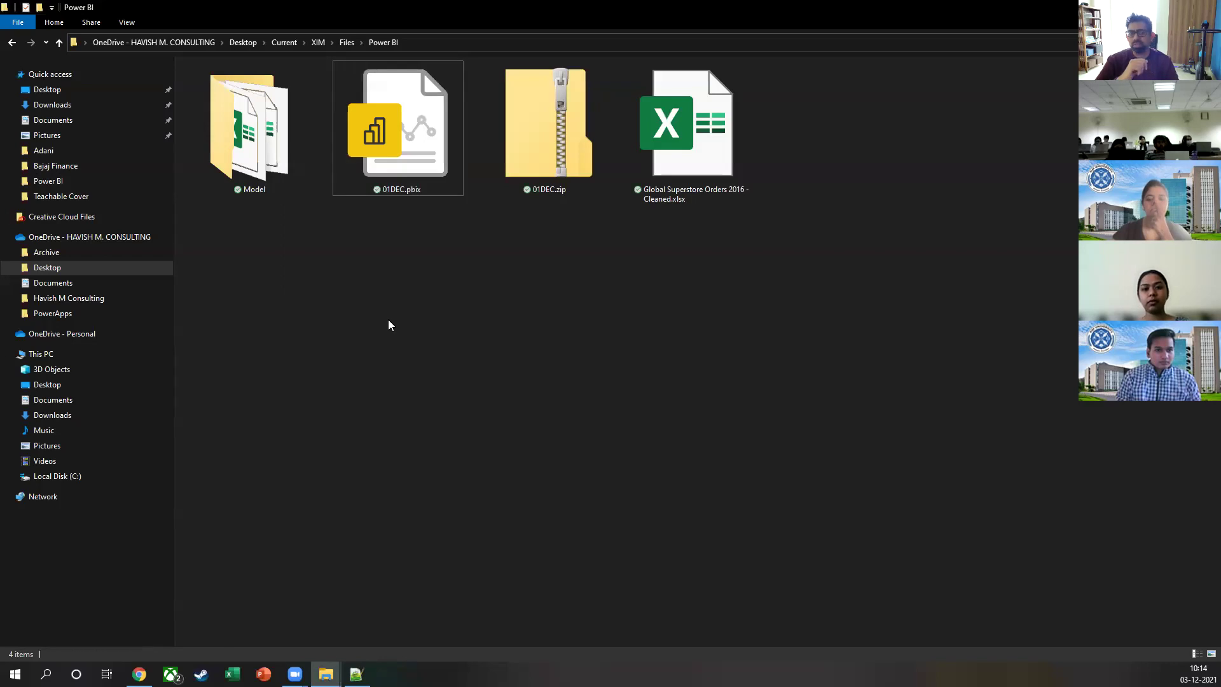
Step: Open the Model folder in File Explorer, then bring the web browser forward
double_click(272, 124)
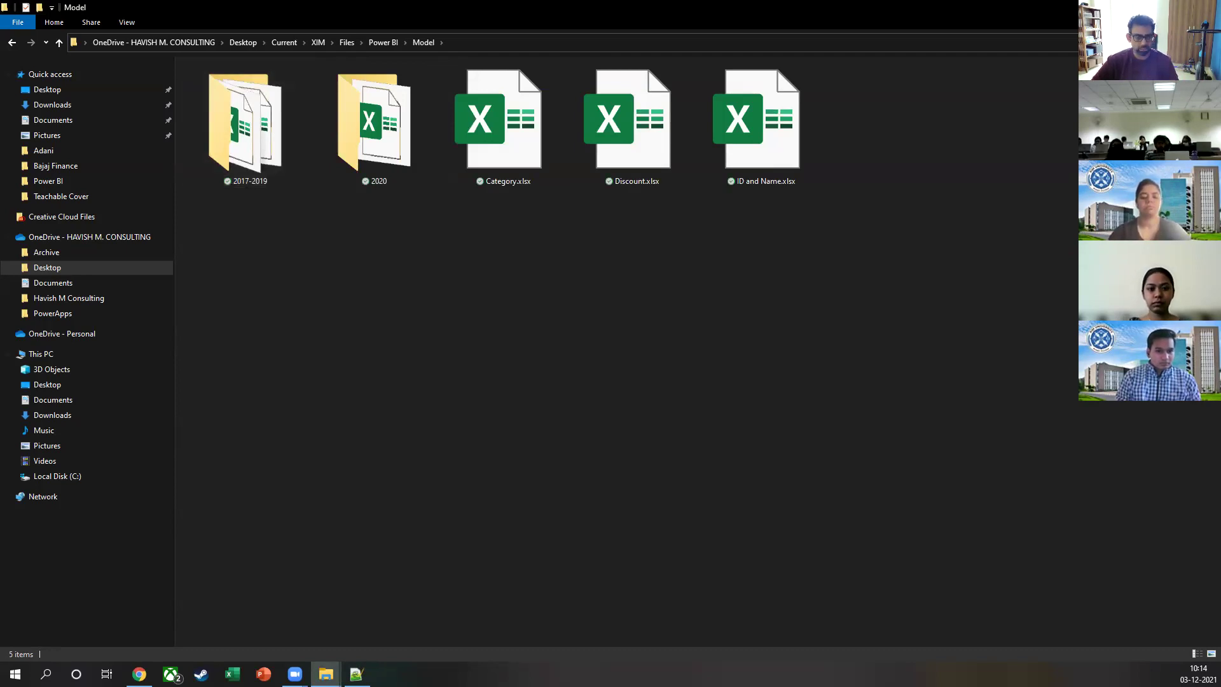
left_click(139, 674)
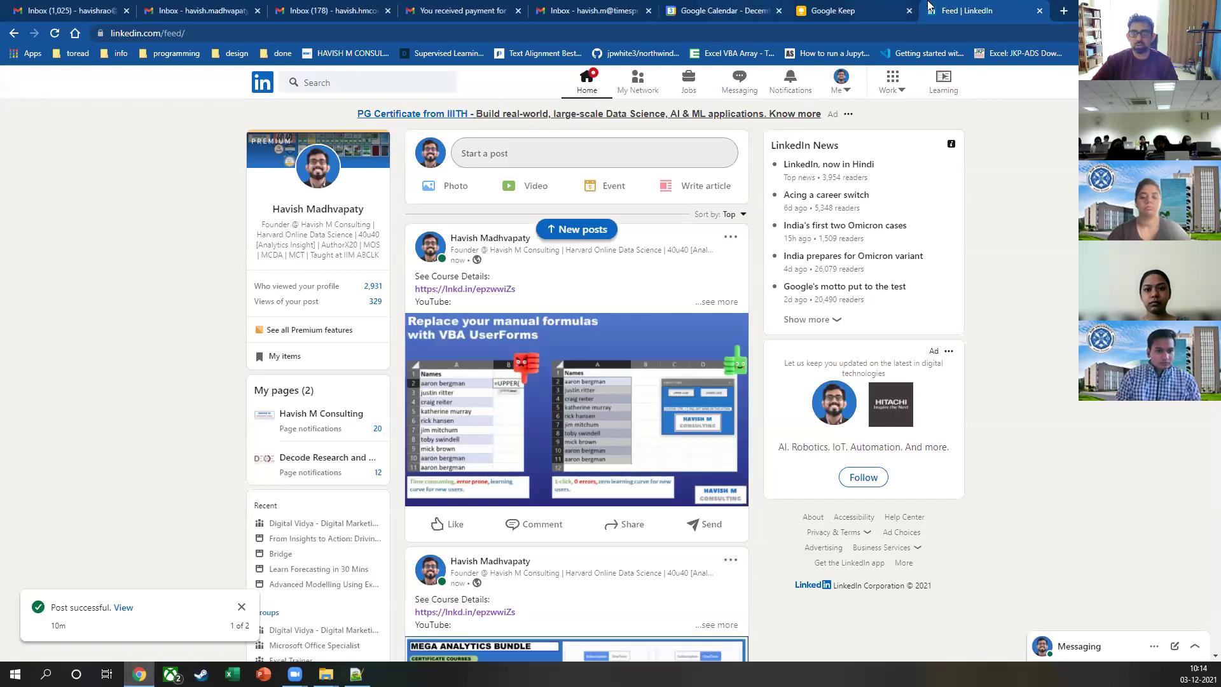
Step: Search Google for 'ft visual vocabulary' in a new tab and show the image results
left_click(1063, 10)
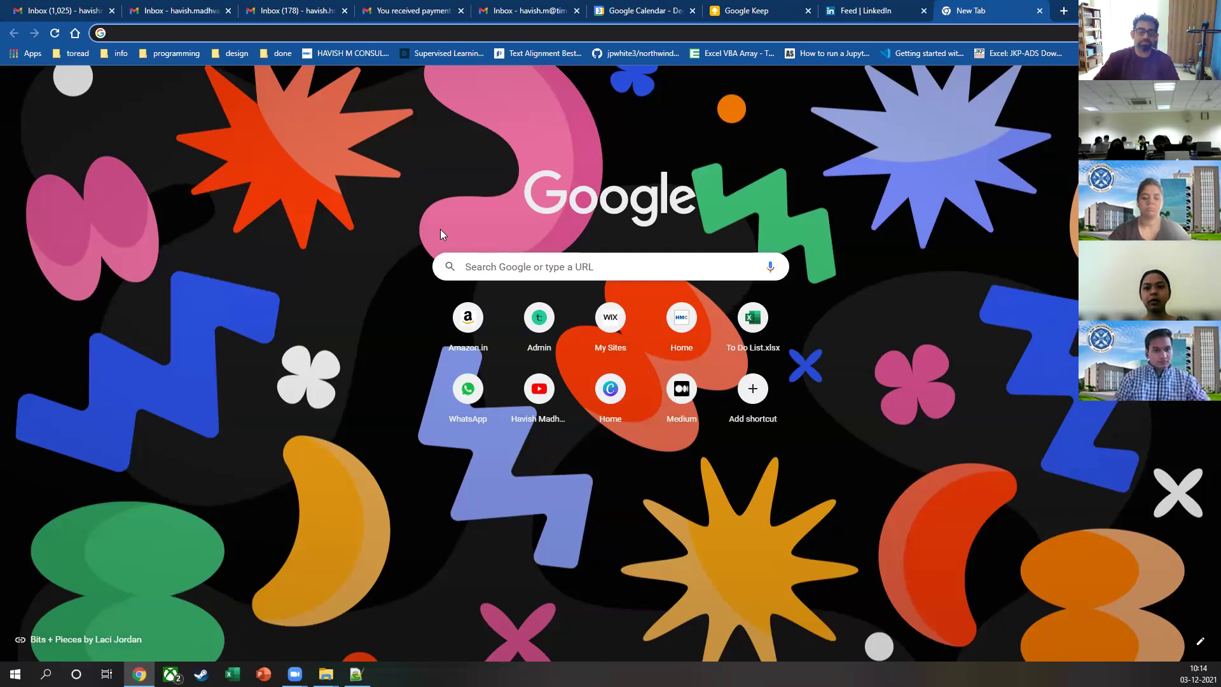
type("ft visu")
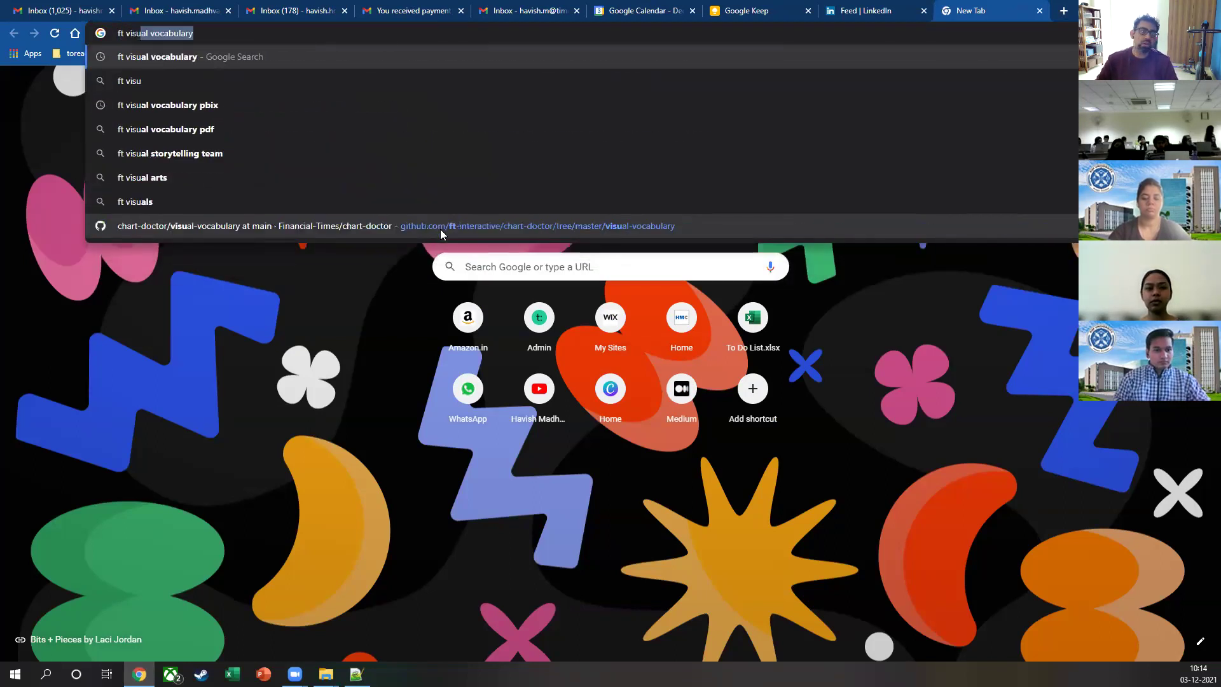
key("Return")
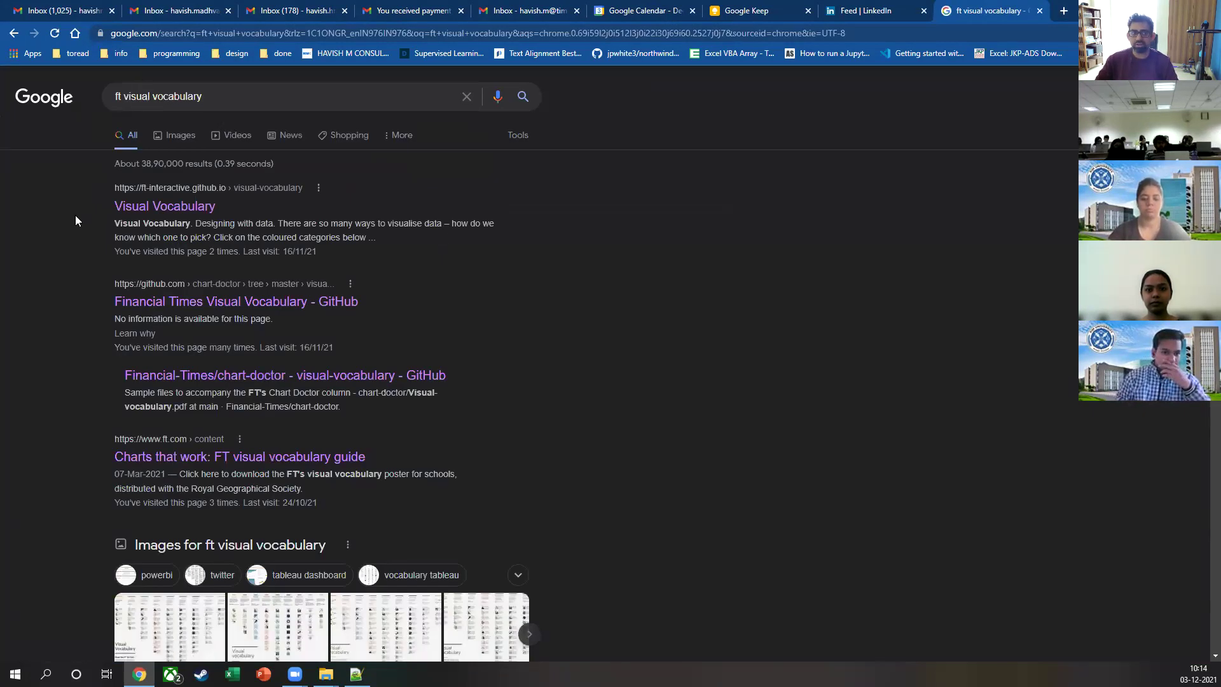
left_click(170, 147)
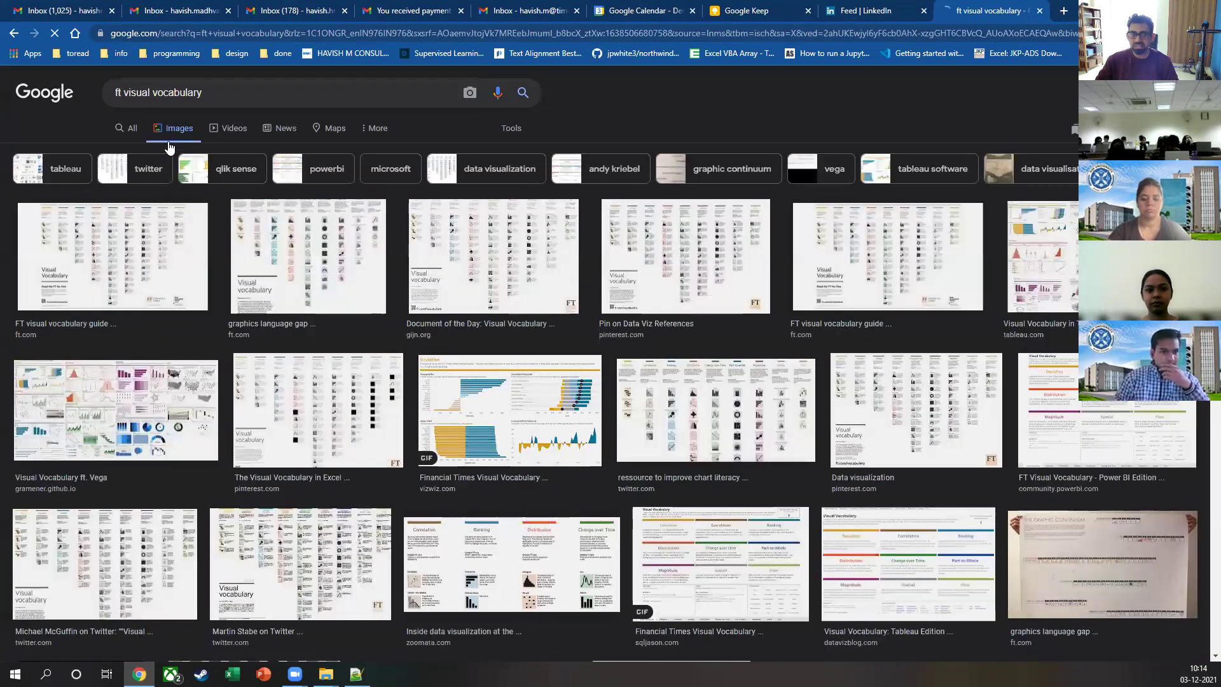
Step: Preview the ft.com 'Charts that work: FT visual vocabulary guide' poster
left_click(196, 275)
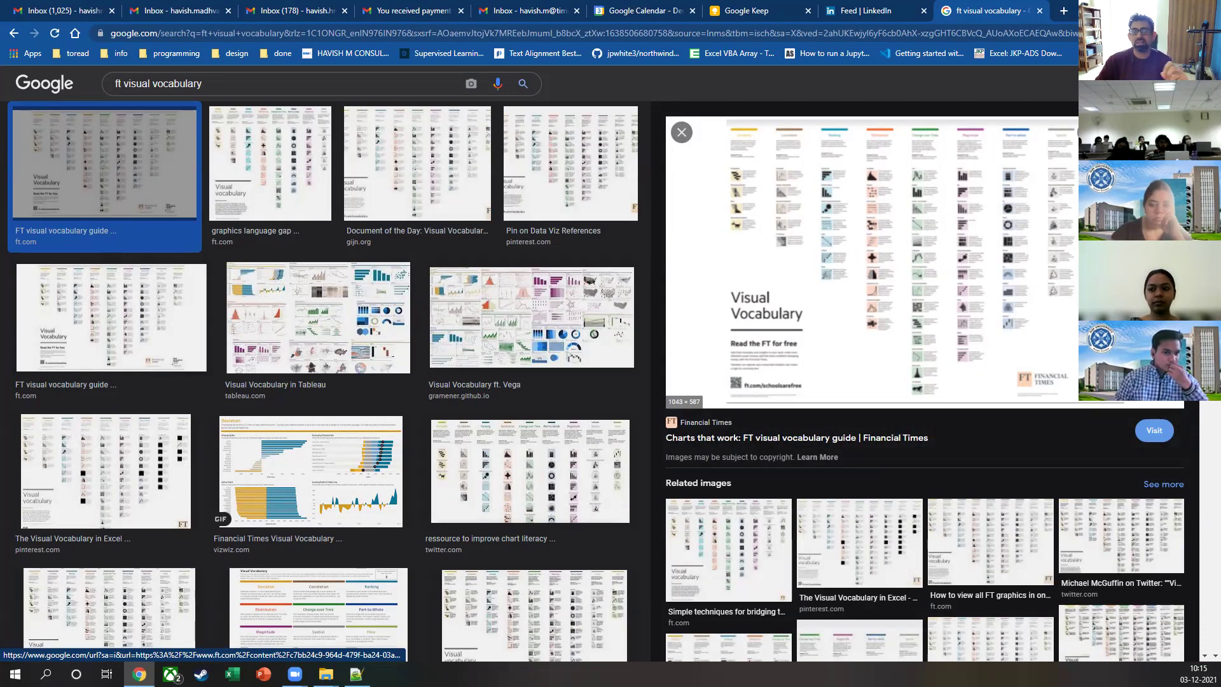
Step: Preview the Visual Vocabulary ft. Vega poster, scroll around its chart grid, then exit full-screen view
left_click(522, 331)
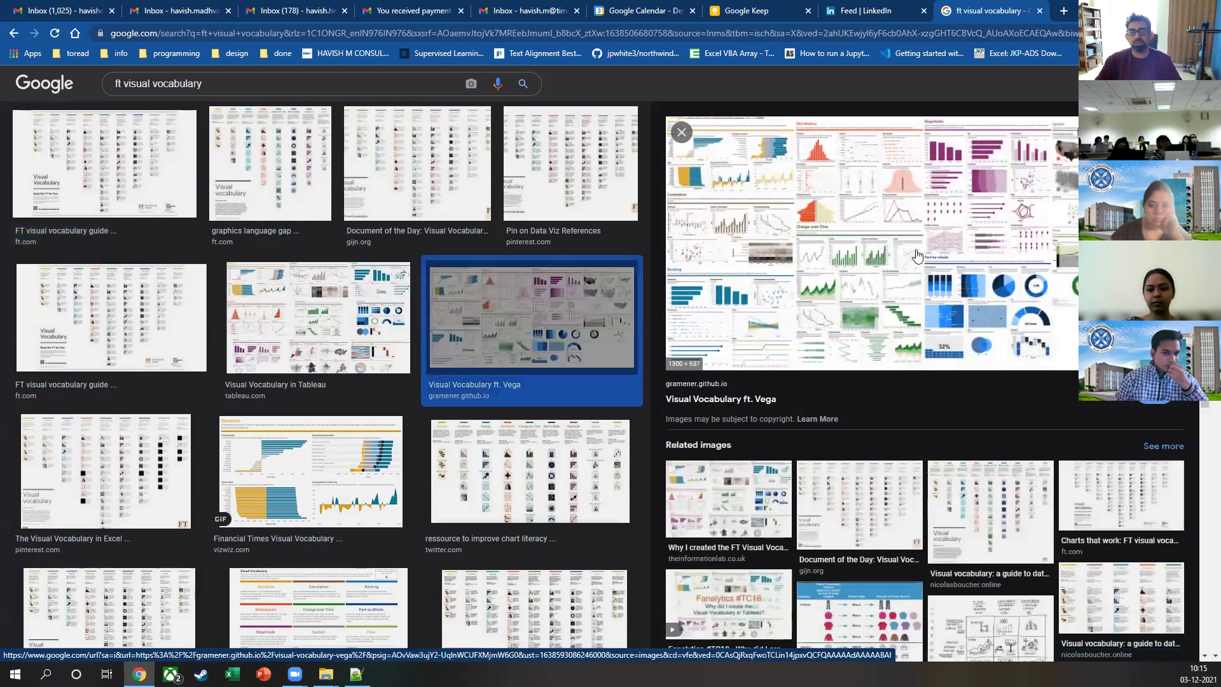
scroll(819, 262, "up", 5)
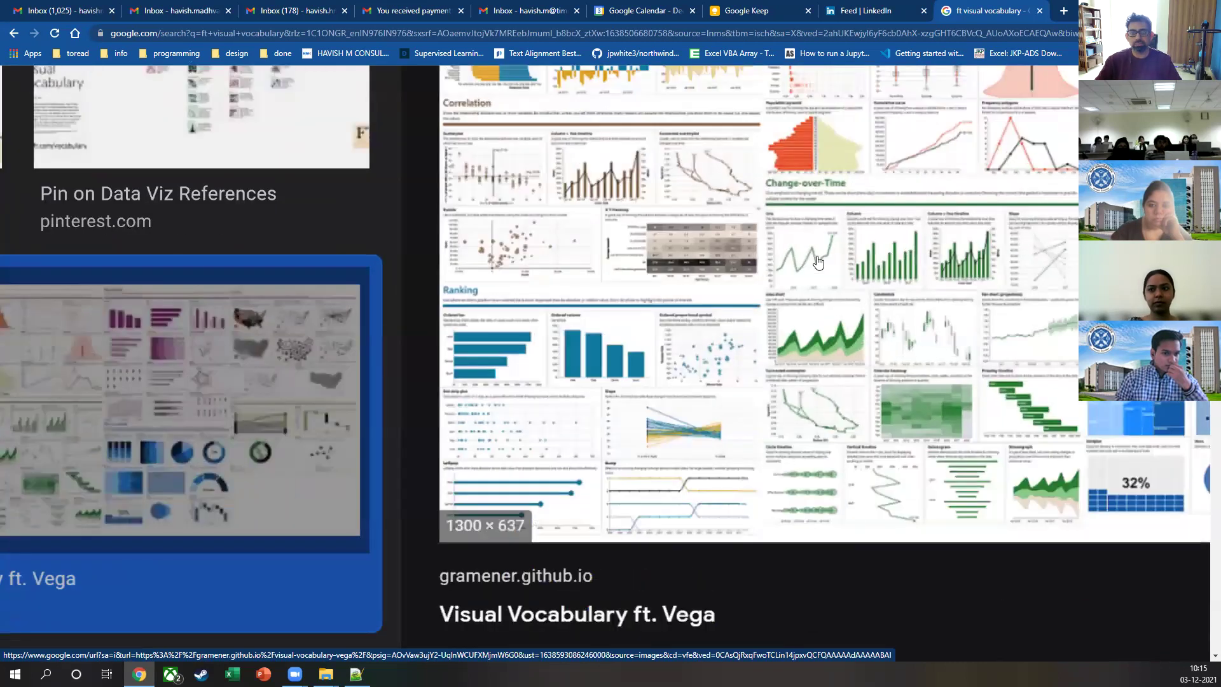
scroll(819, 262, "down", 3)
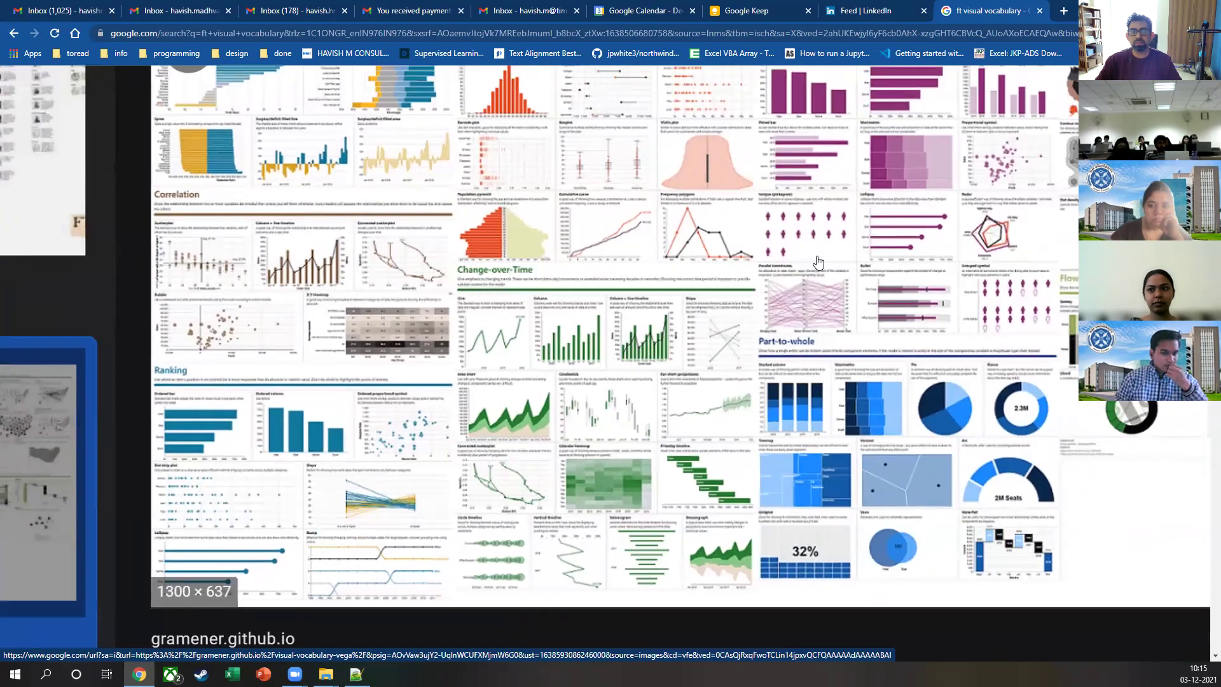
scroll(819, 263, "down", 3)
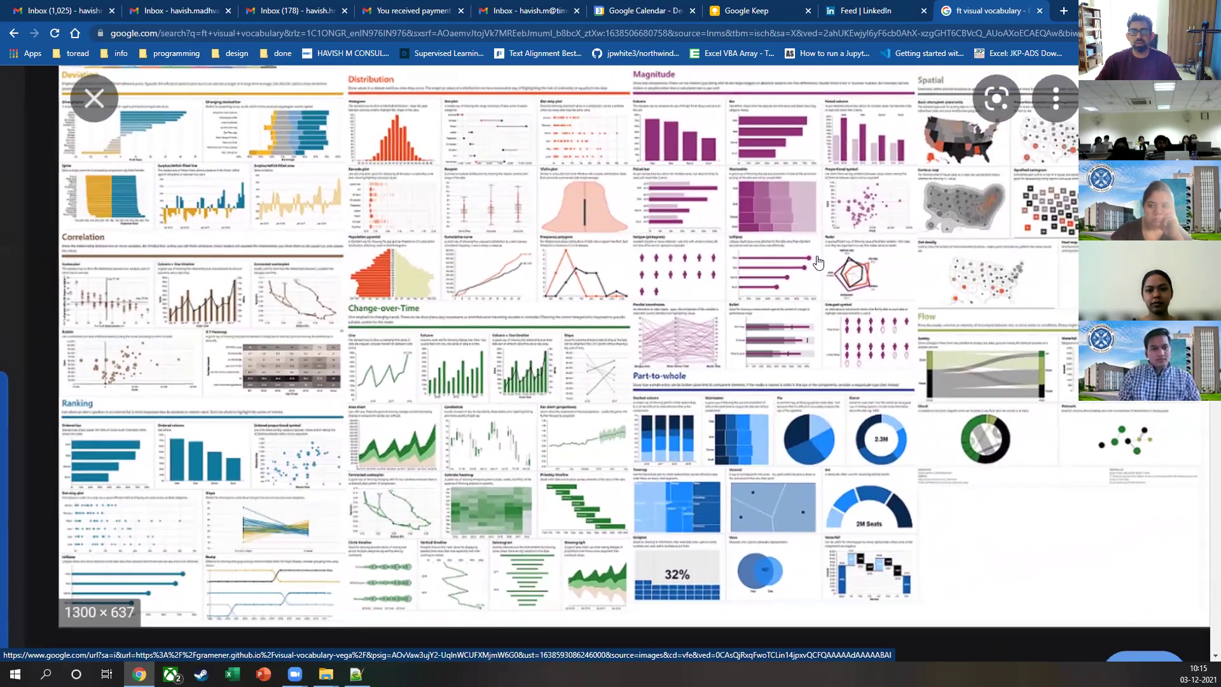
scroll(818, 262, "right", 1)
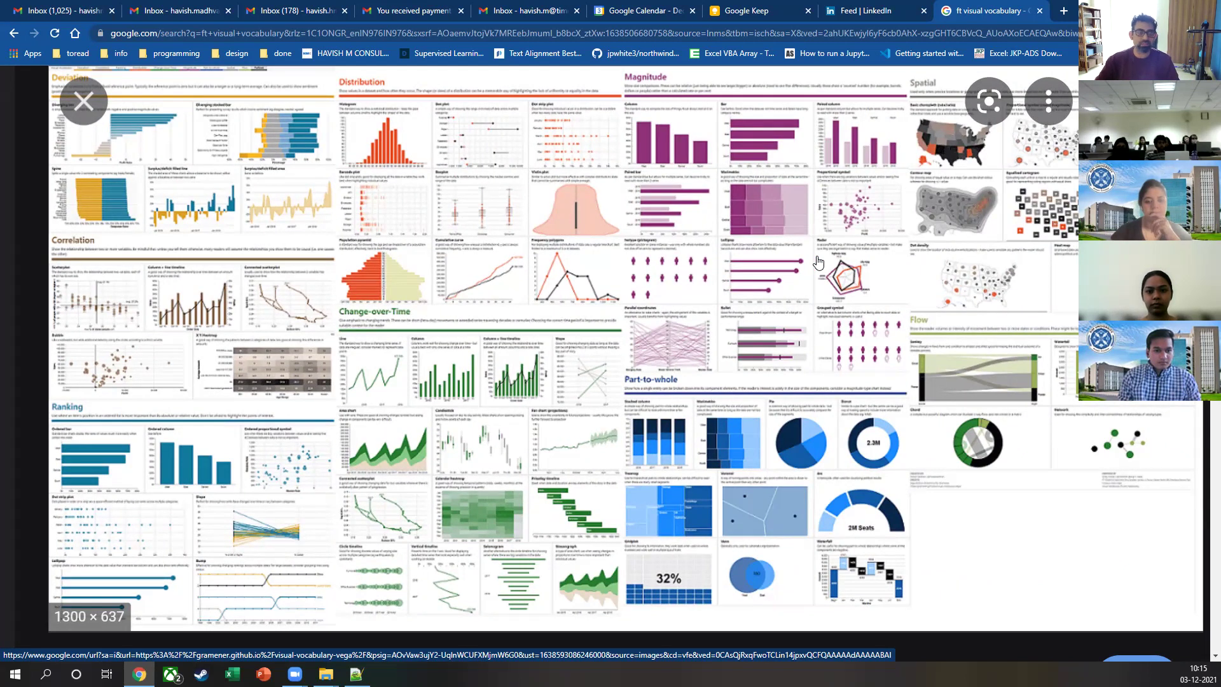
key("Escape")
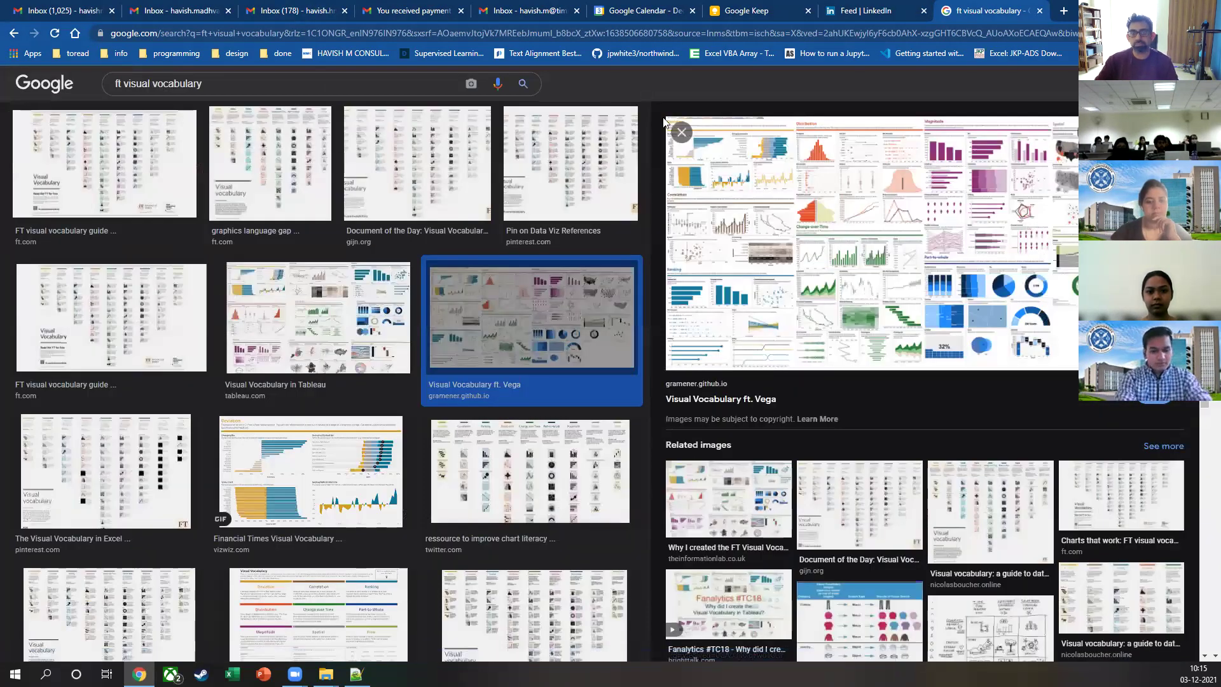
Step: Close the image preview and refine the search to 'ft visual vocabulary sqljason', showing web results
left_click(681, 129)
left_click(224, 88)
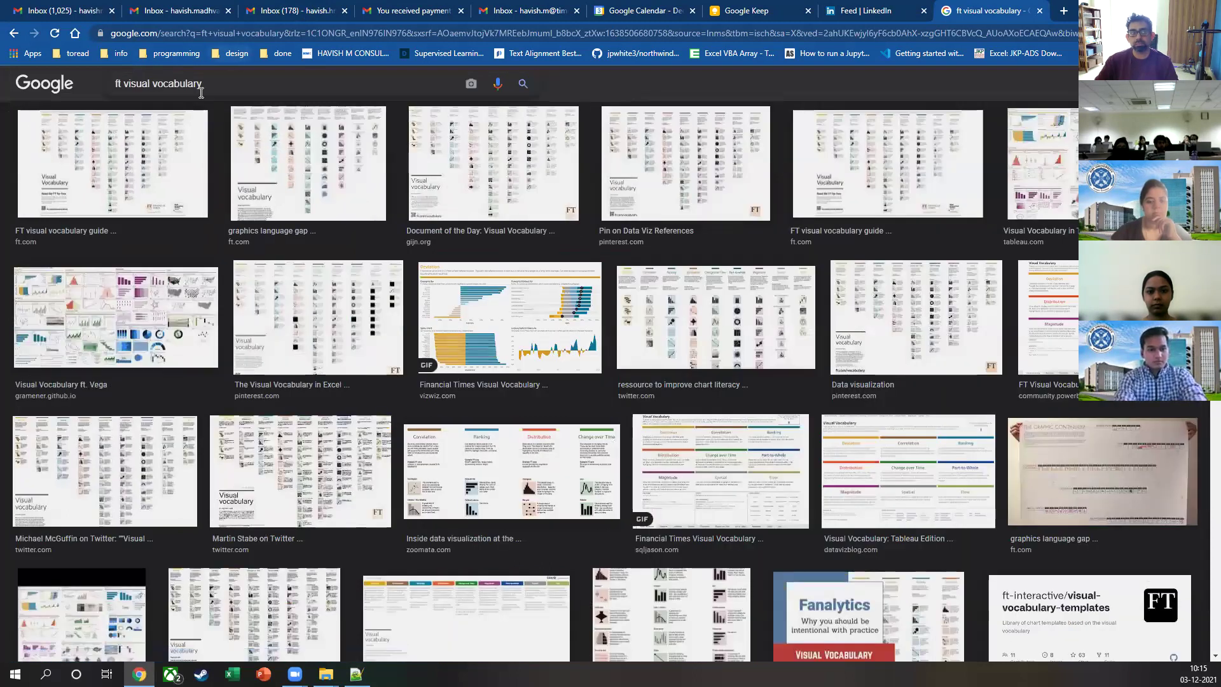
key("ctrl+a")
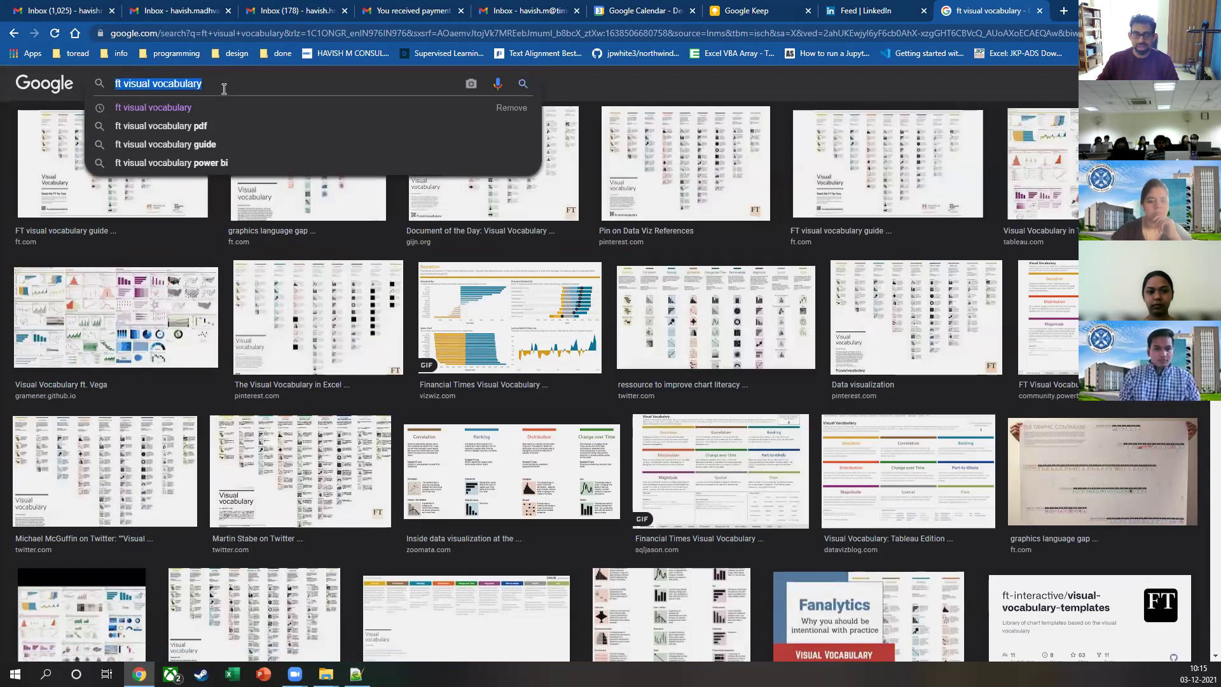
left_click(224, 88)
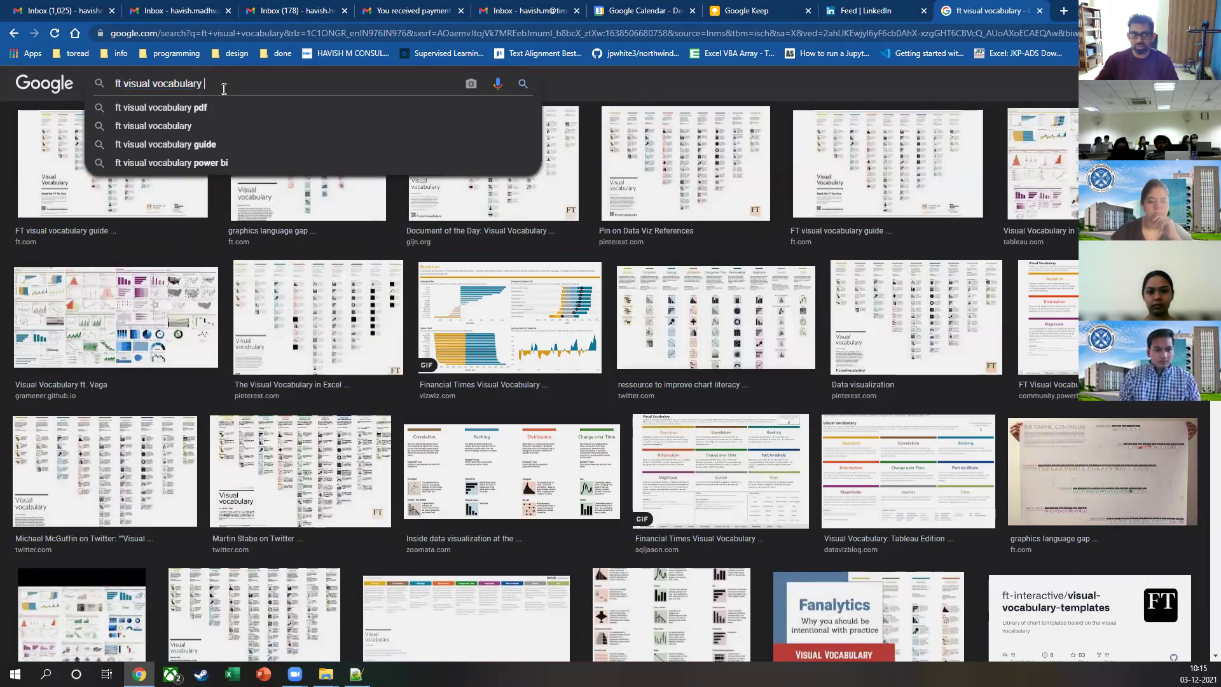
type("sqljason")
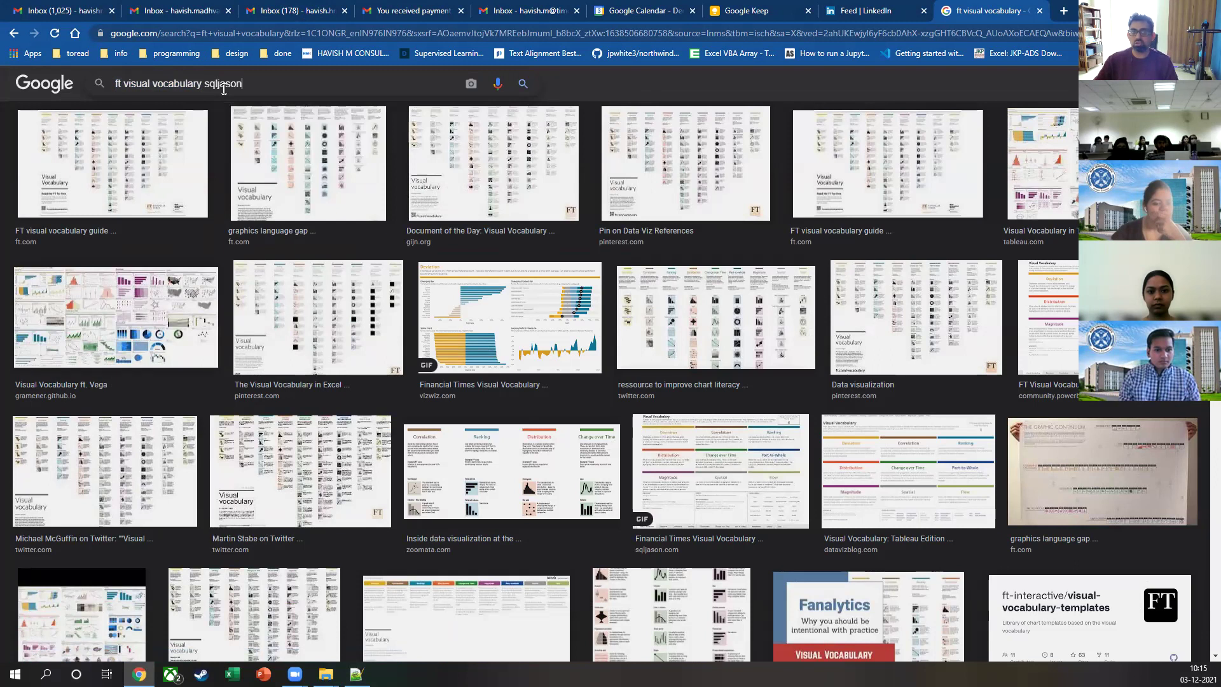
key("Return")
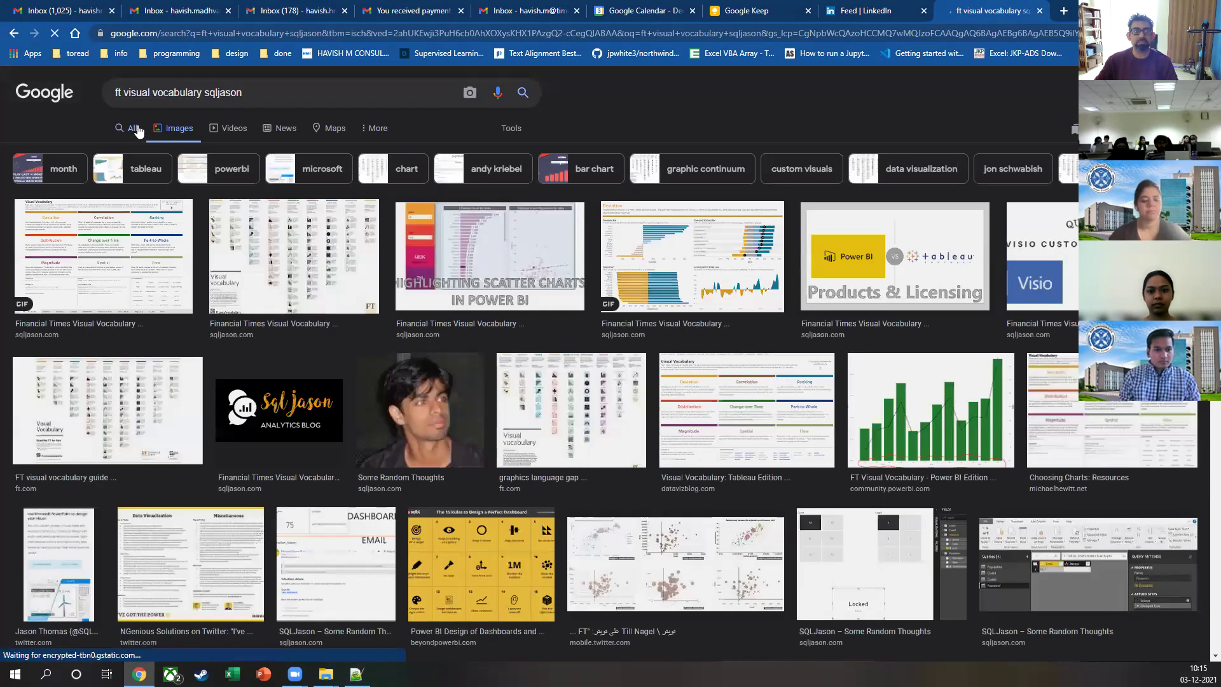
left_click(135, 129)
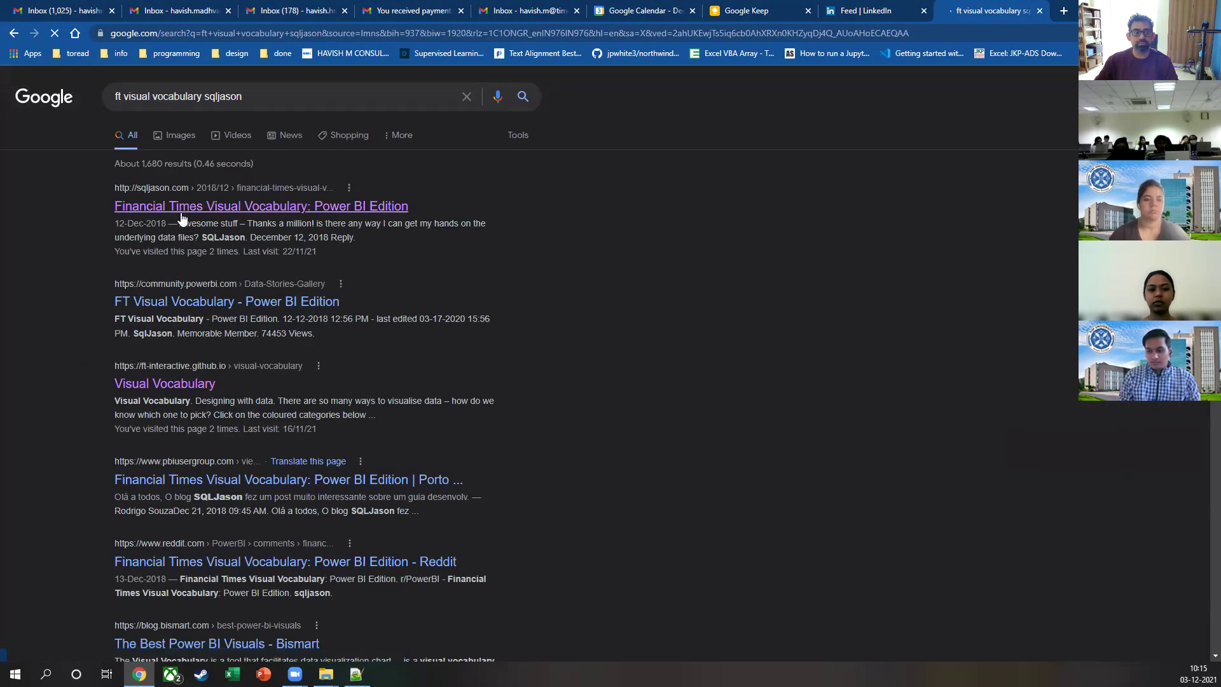
Step: Open the SQLJason Power BI Edition post and view the live report's Correlation page
left_click(216, 207)
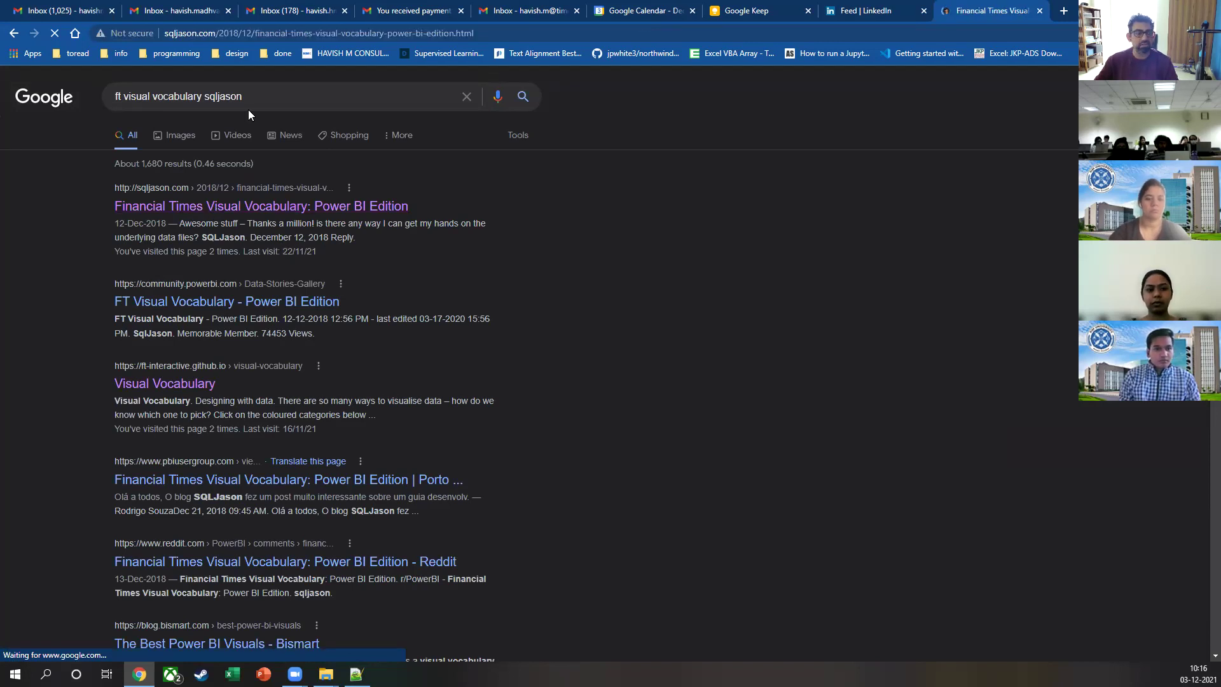
scroll(381, 312, "down", 10)
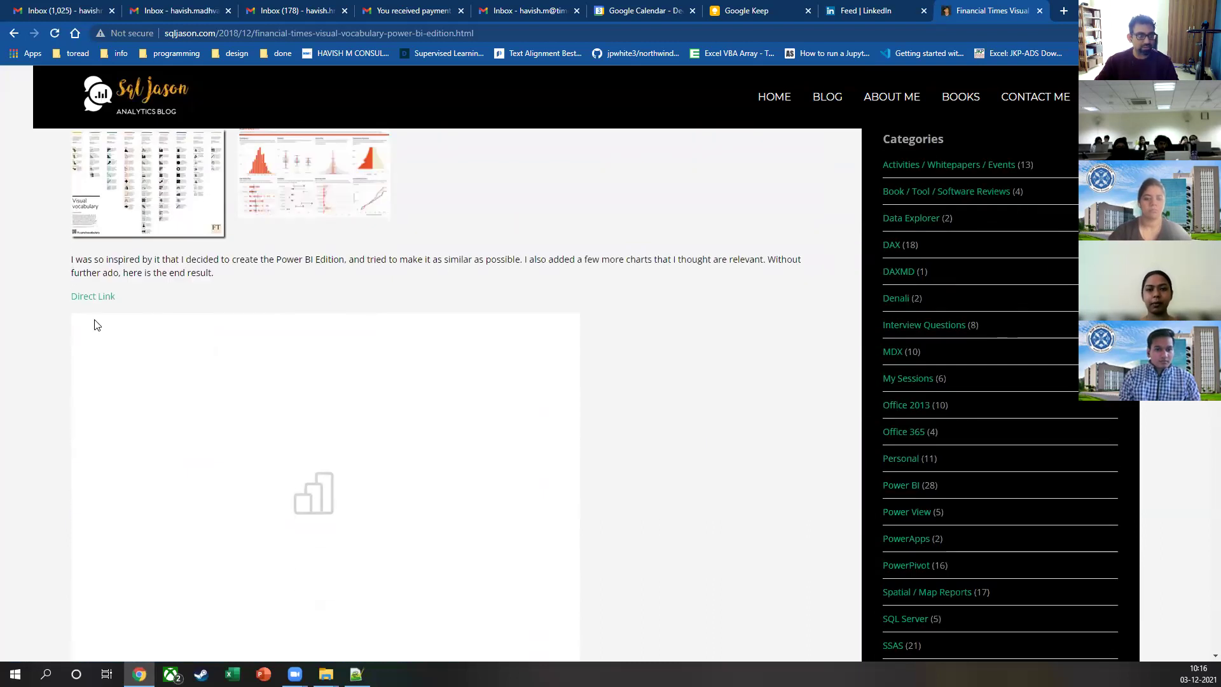
left_click(93, 297)
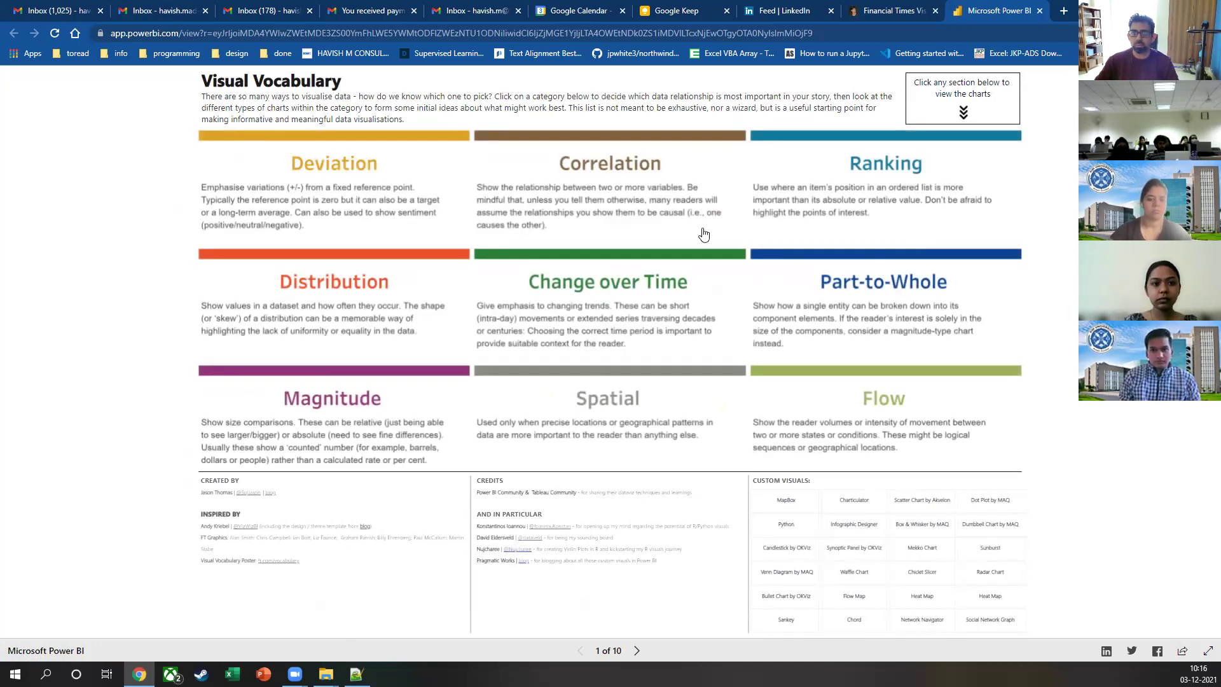
left_click(645, 198)
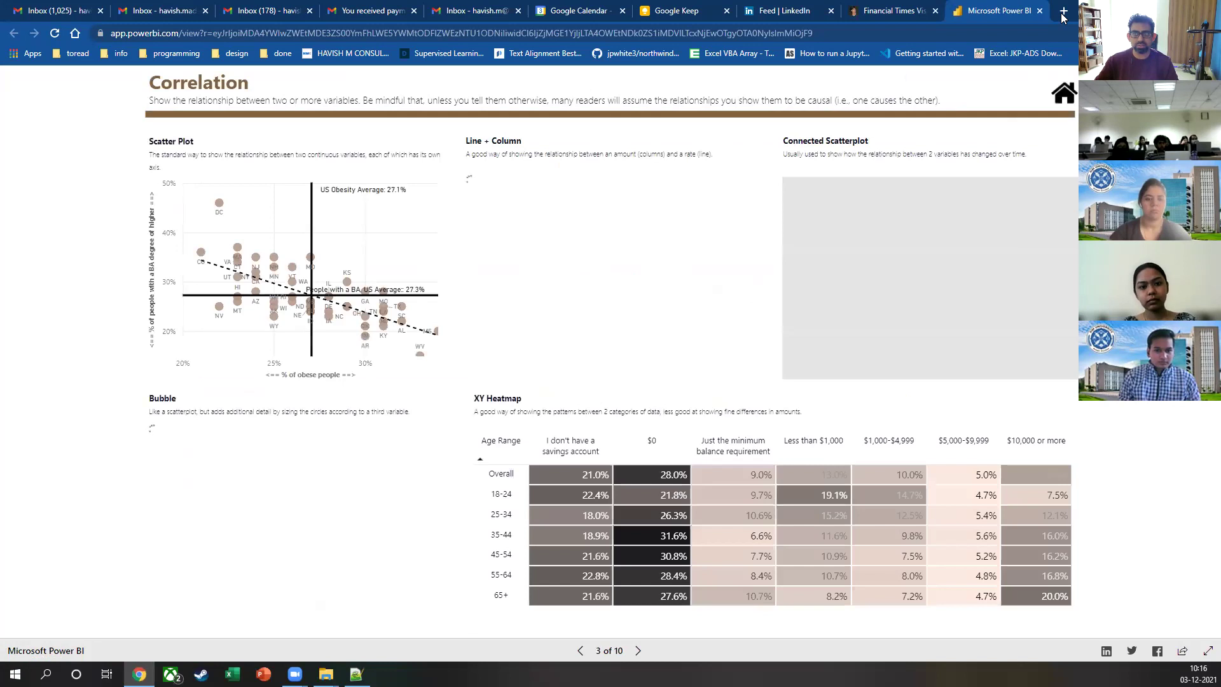
left_click(1040, 11)
Step: Scroll the blog post down to its Source File section
scroll(197, 354, "down", 5)
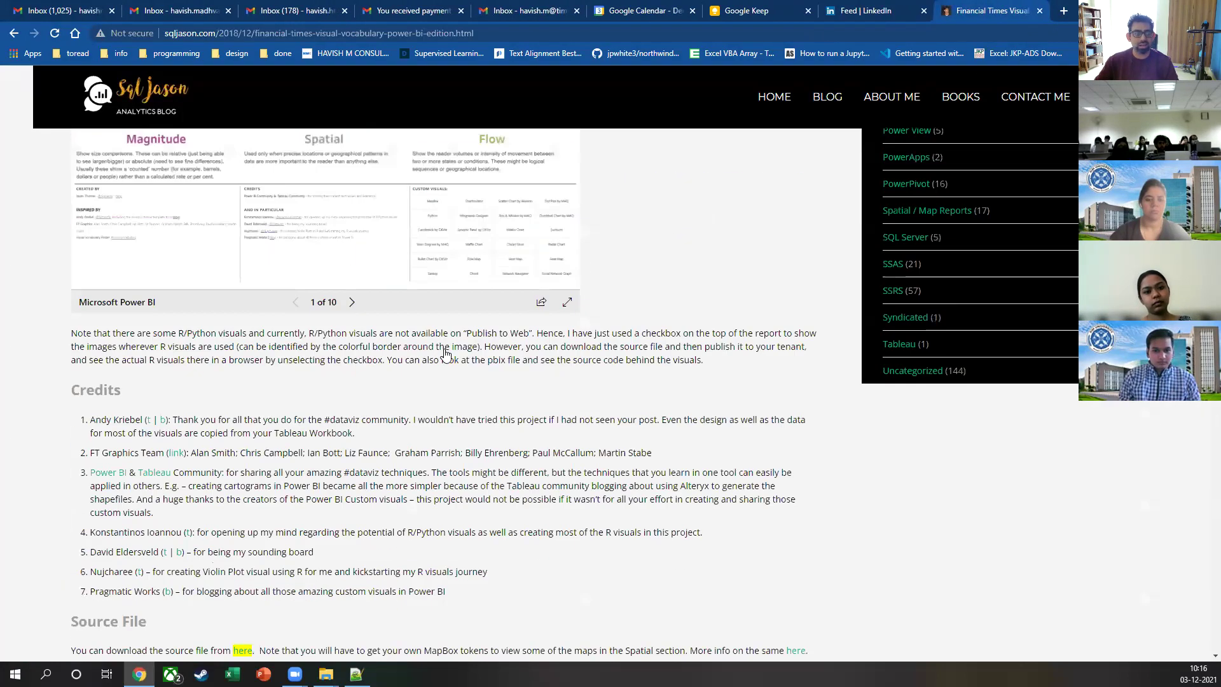
scroll(197, 354, "up", 10)
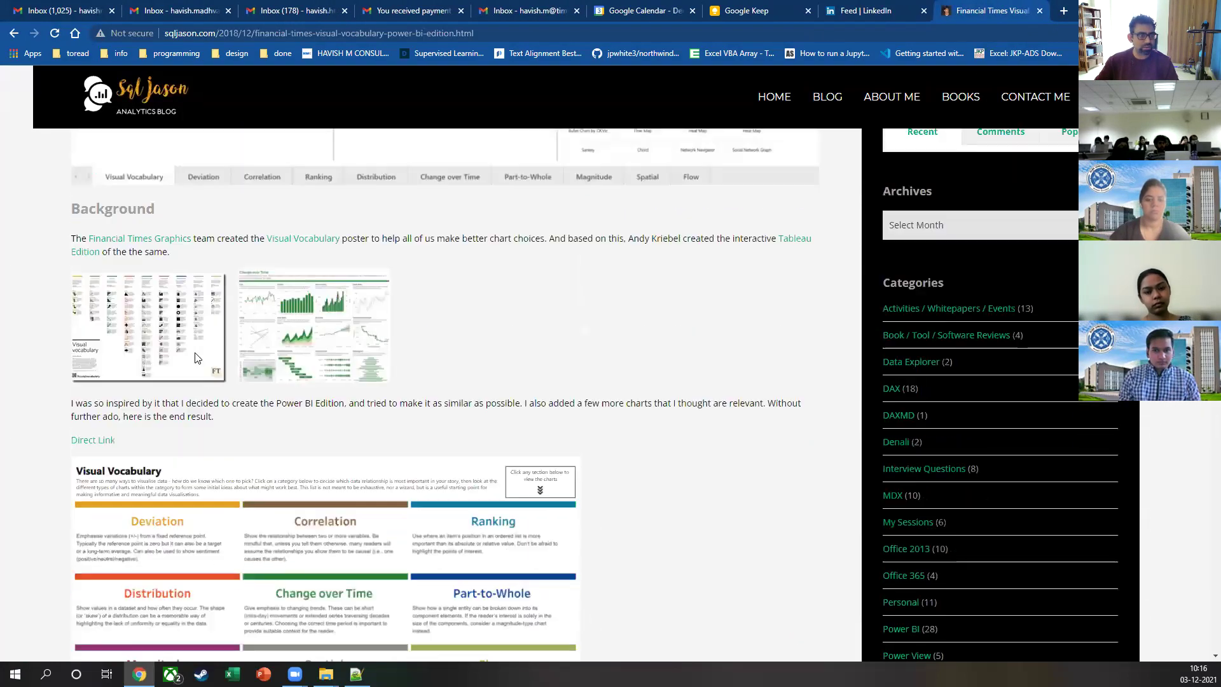
scroll(304, 372, "down", 6)
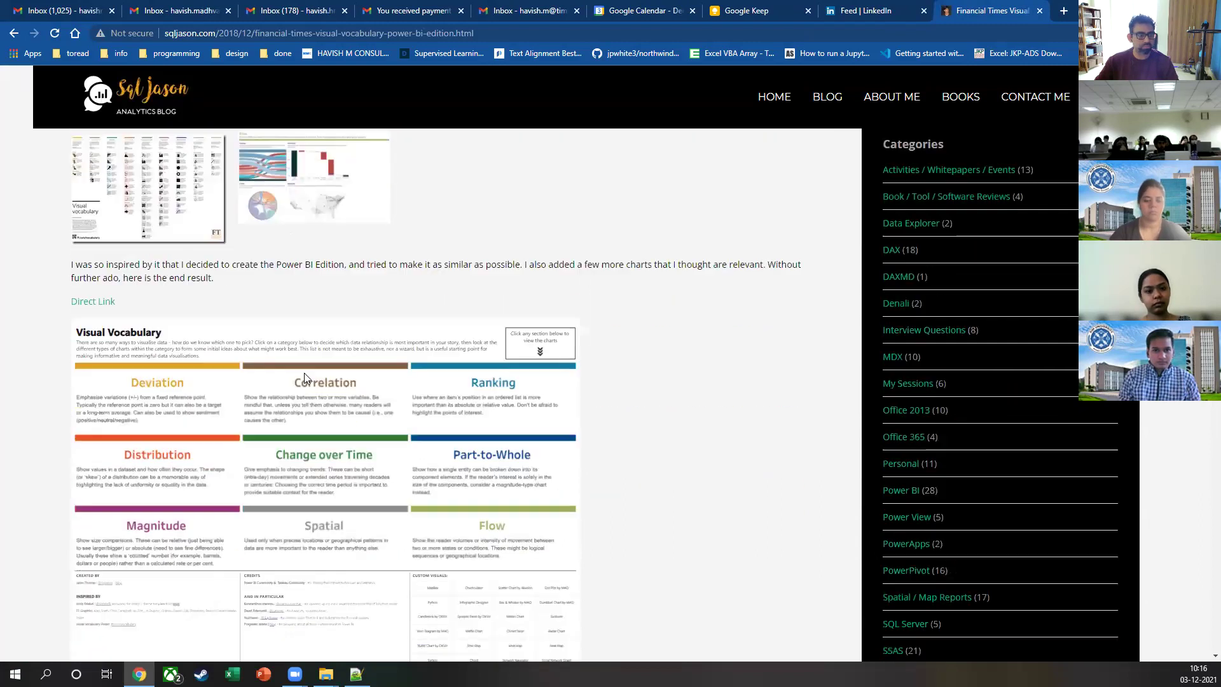
scroll(301, 377, "up", 3)
scroll(335, 365, "down", 5)
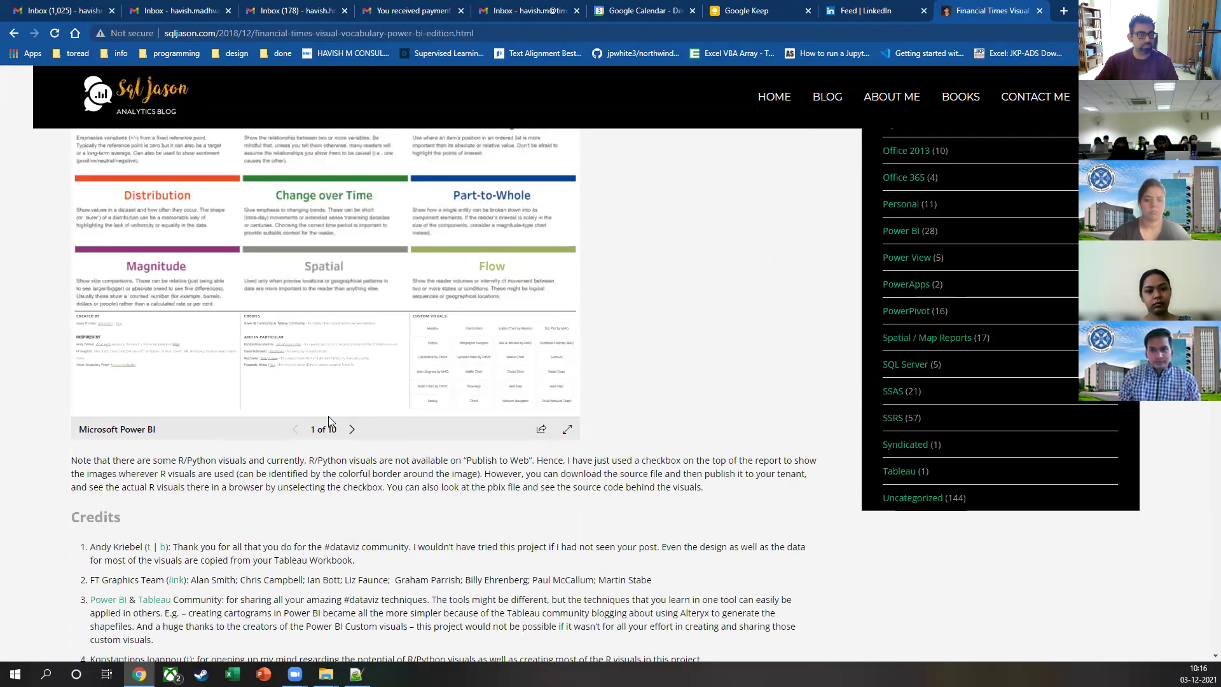
scroll(323, 433, "down", 3)
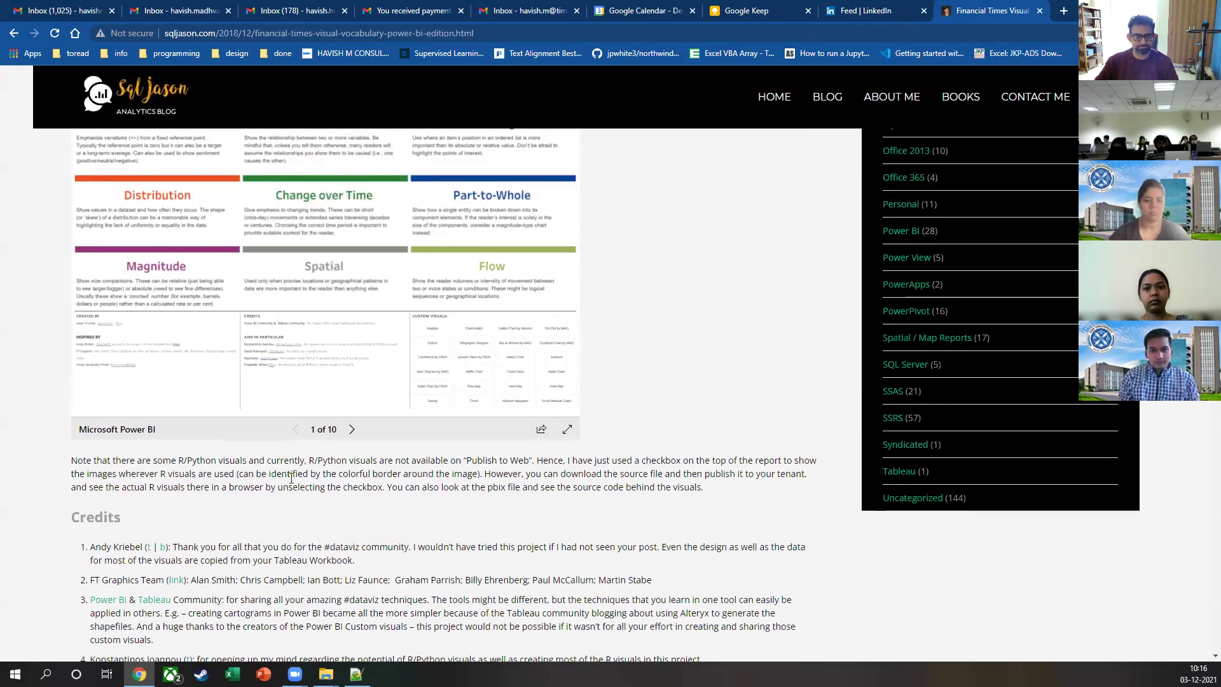
scroll(286, 484, "down", 2)
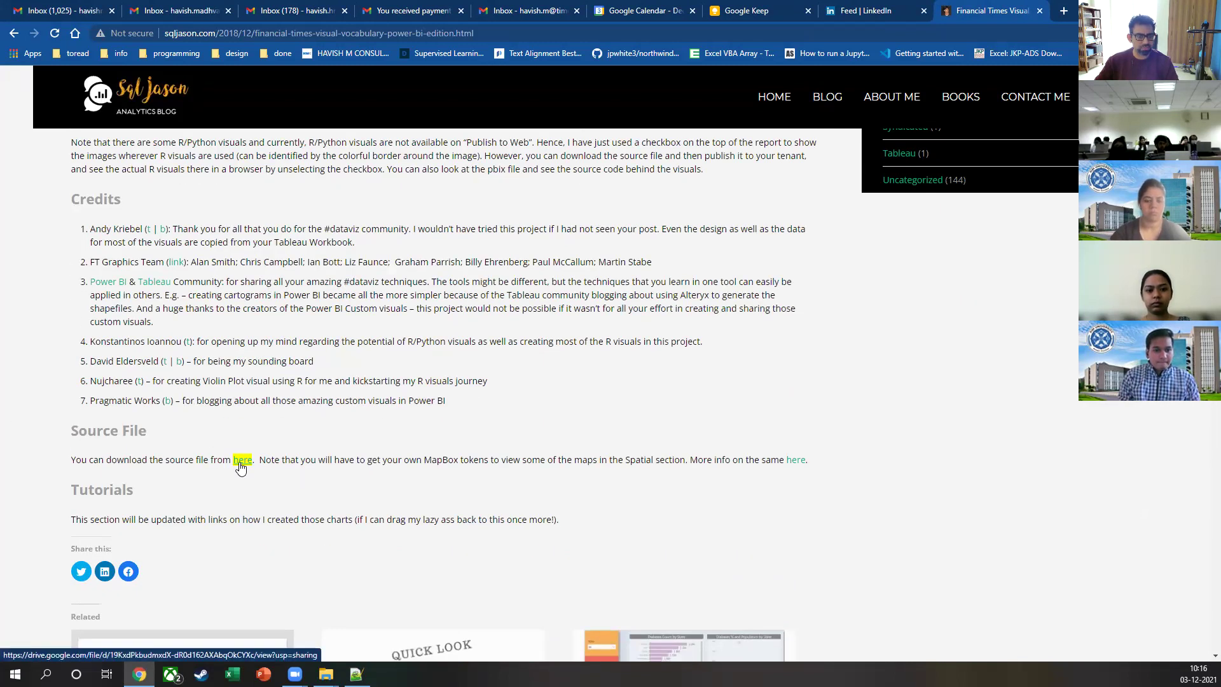
Step: Open the downloadable pbix source file link, then return to the SQLJason blog post
left_click(242, 460)
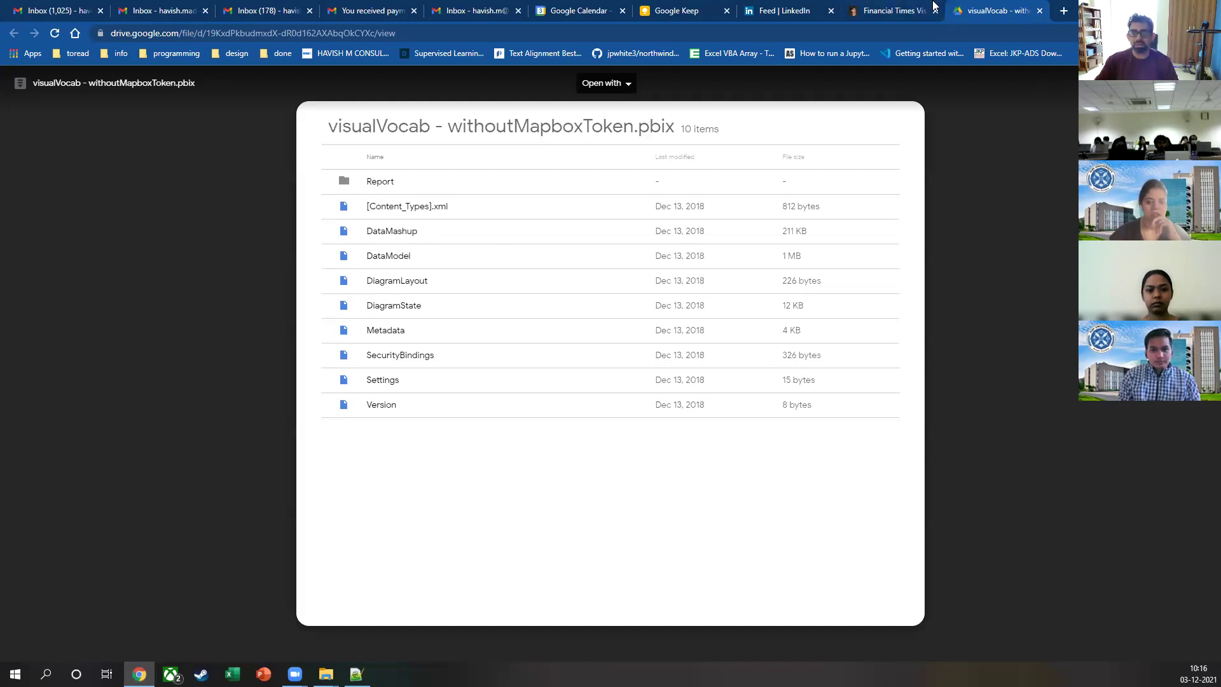
left_click(869, 8)
left_click(243, 33)
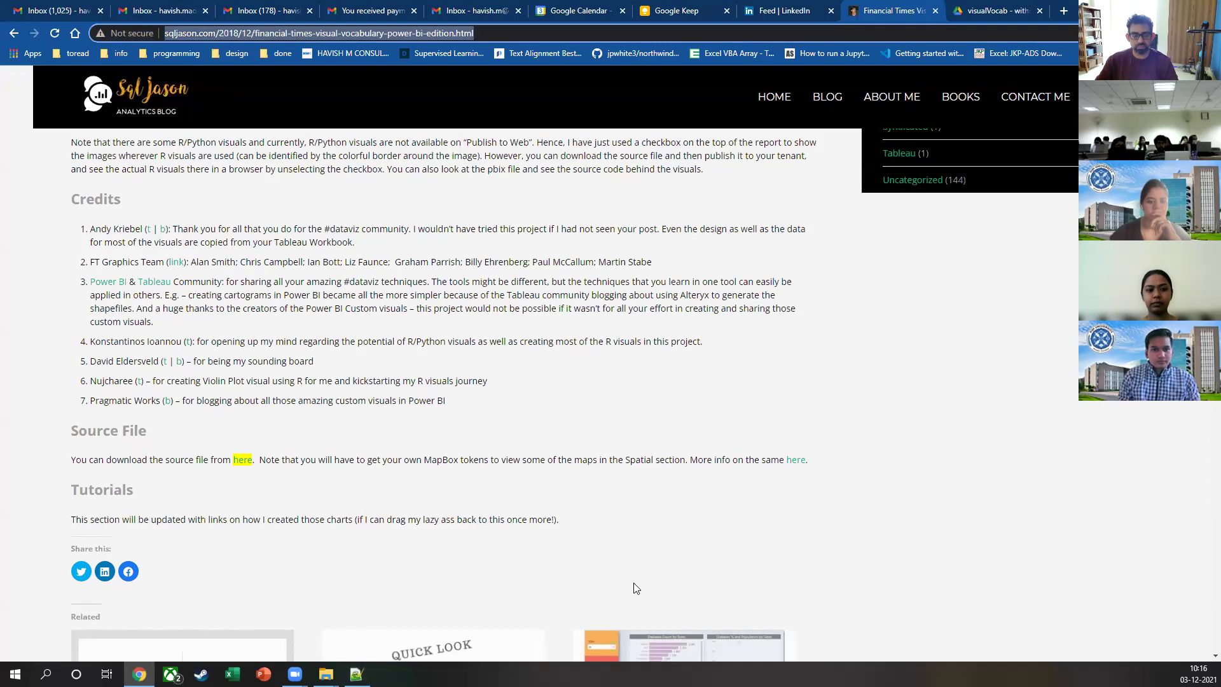
left_click(512, 601)
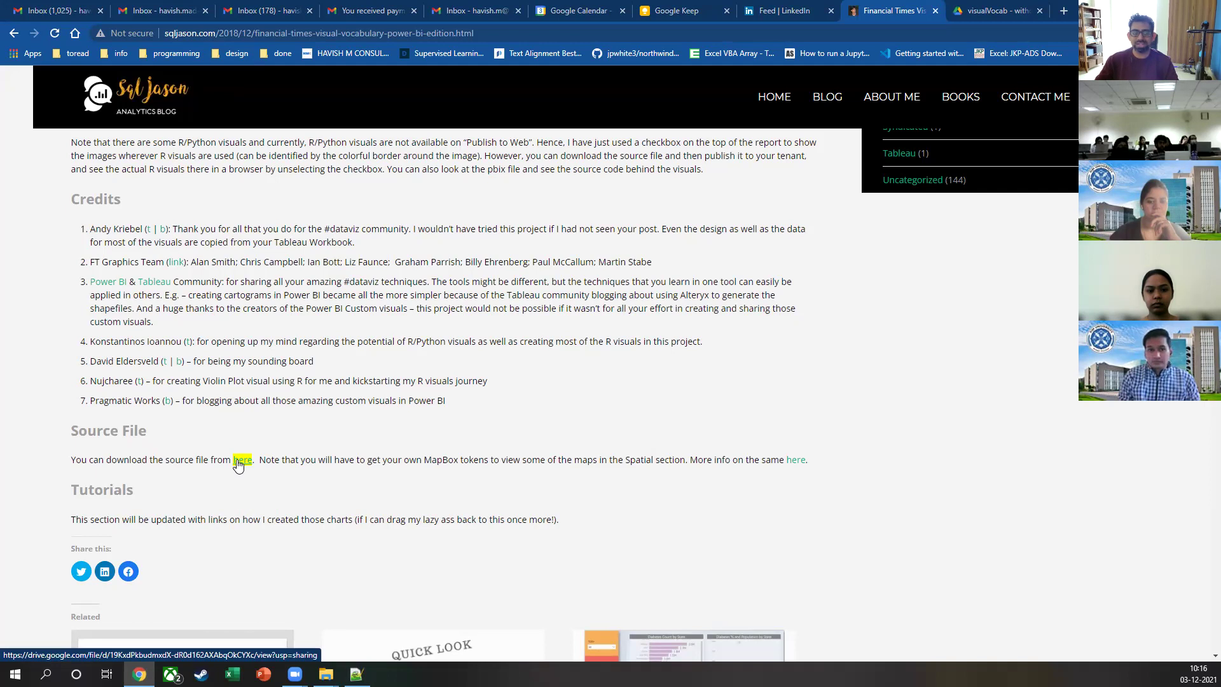
Step: Highlight the source file sentence and the Power BI & Tableau cartogram credit lines
left_click_drag(127, 439, 308, 454)
left_click(191, 456)
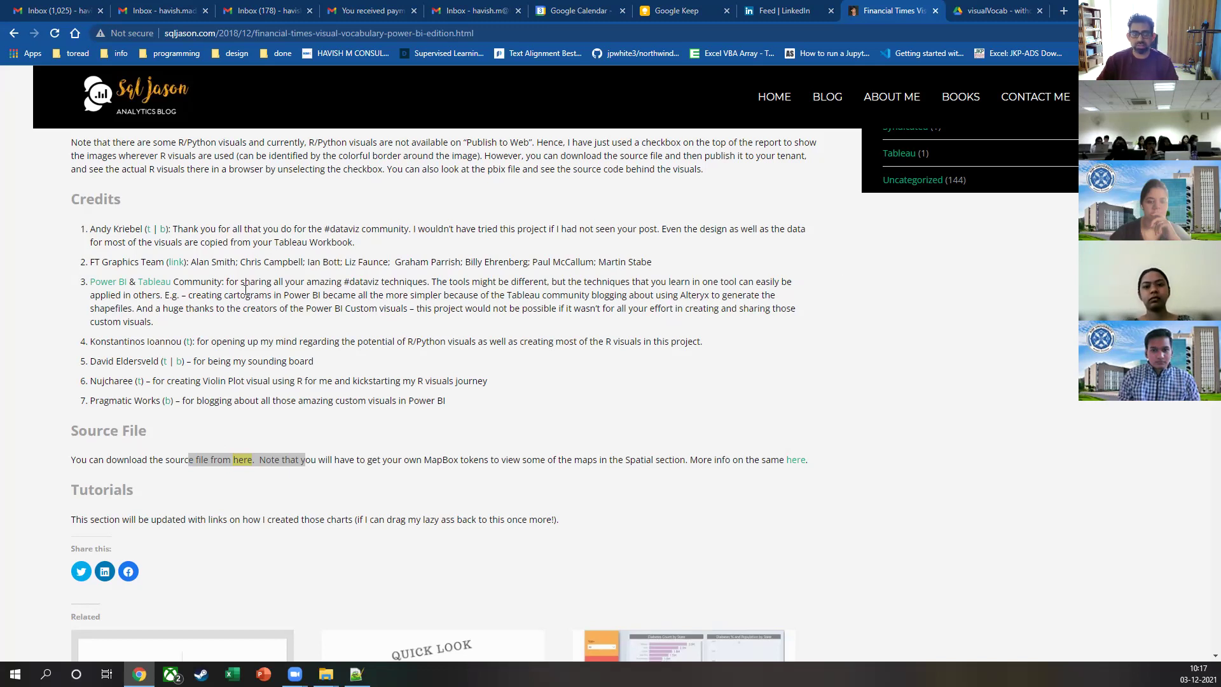
left_click_drag(457, 281, 792, 282)
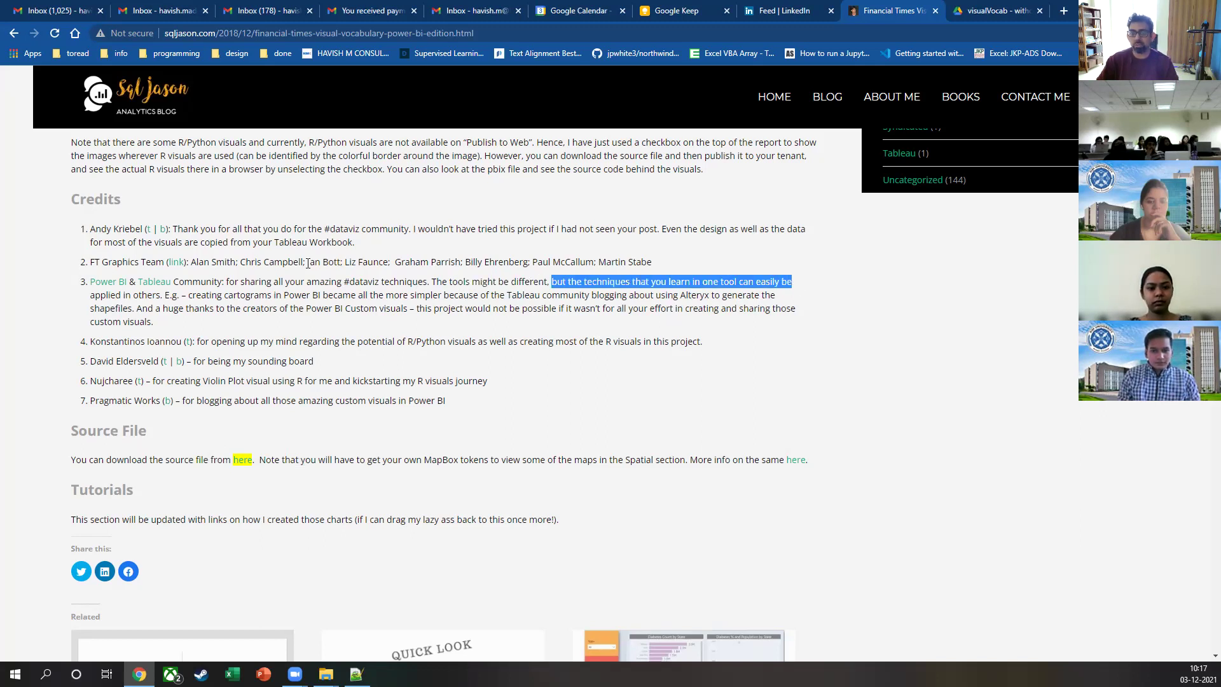
left_click_drag(110, 295, 624, 297)
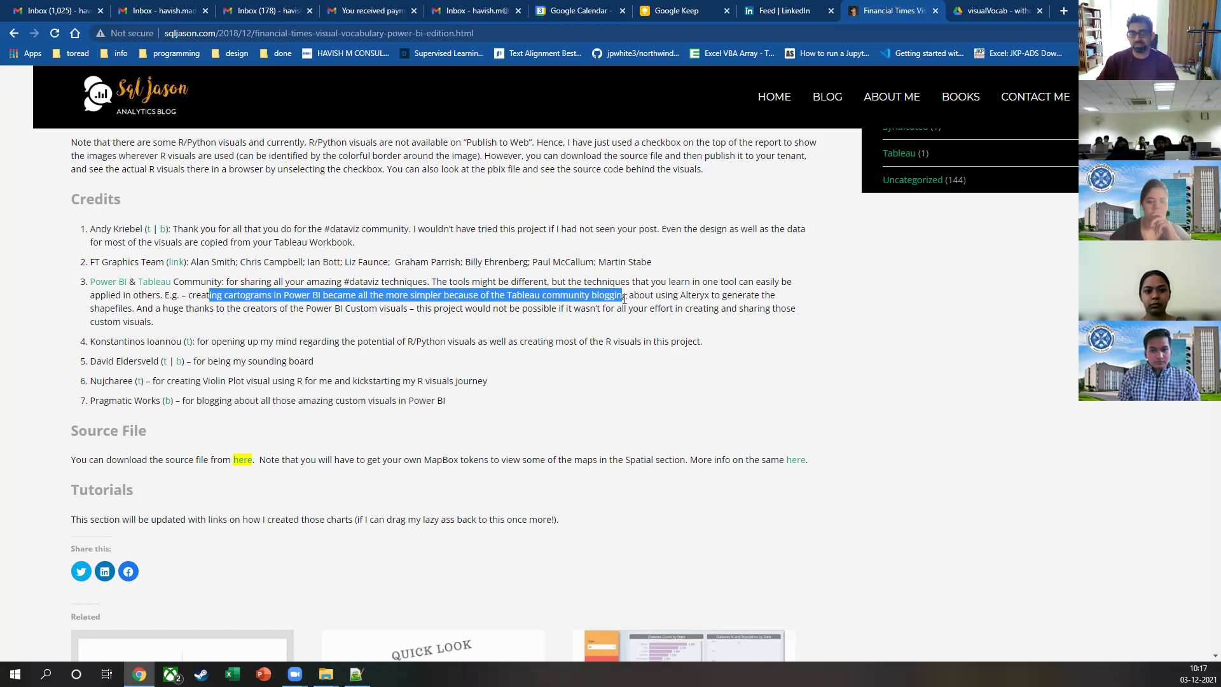
Step: Download the visualVocab - withoutMapboxToken.pbix file from its Google Drive preview
left_click(1030, 8)
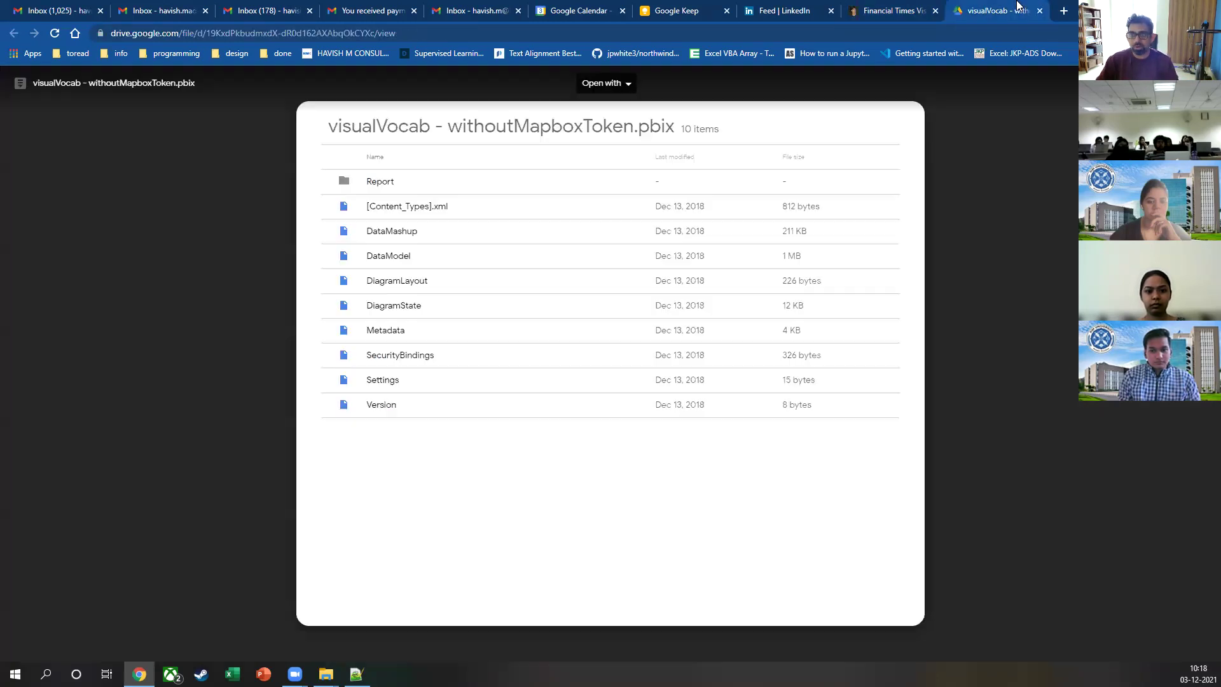
left_click(509, 226)
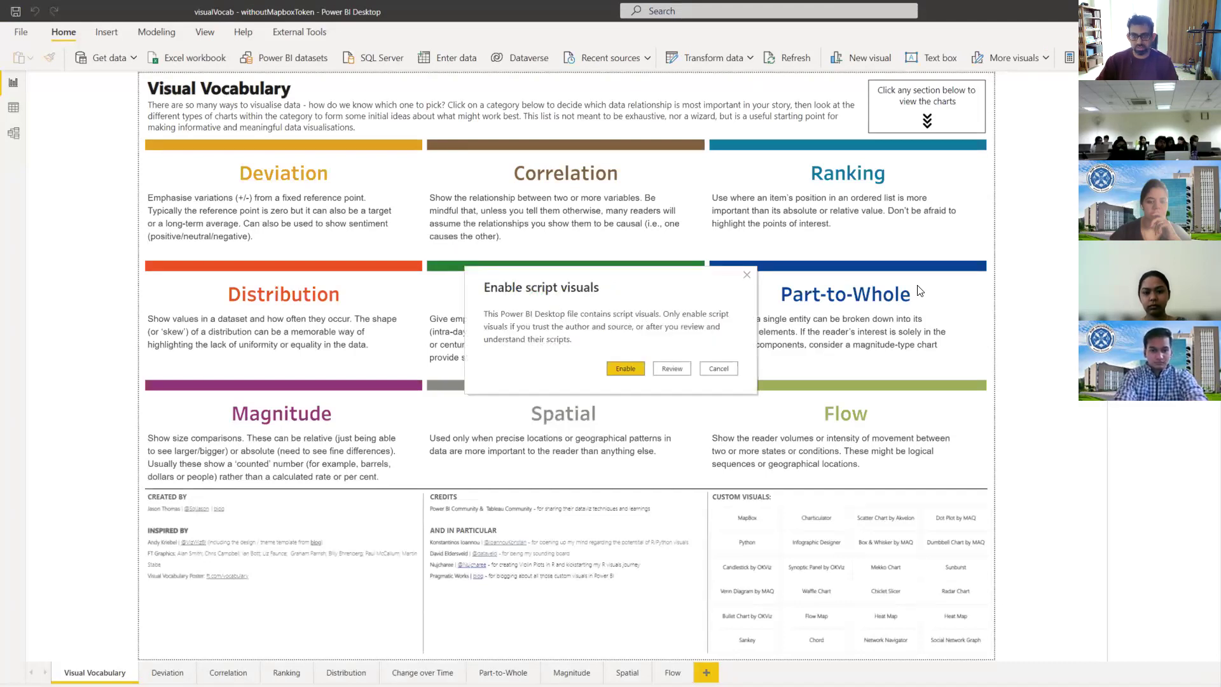
Step: Enable script visuals and install the Plotly, HTML Widgets, XML and ggrepel R packages
left_click(626, 369)
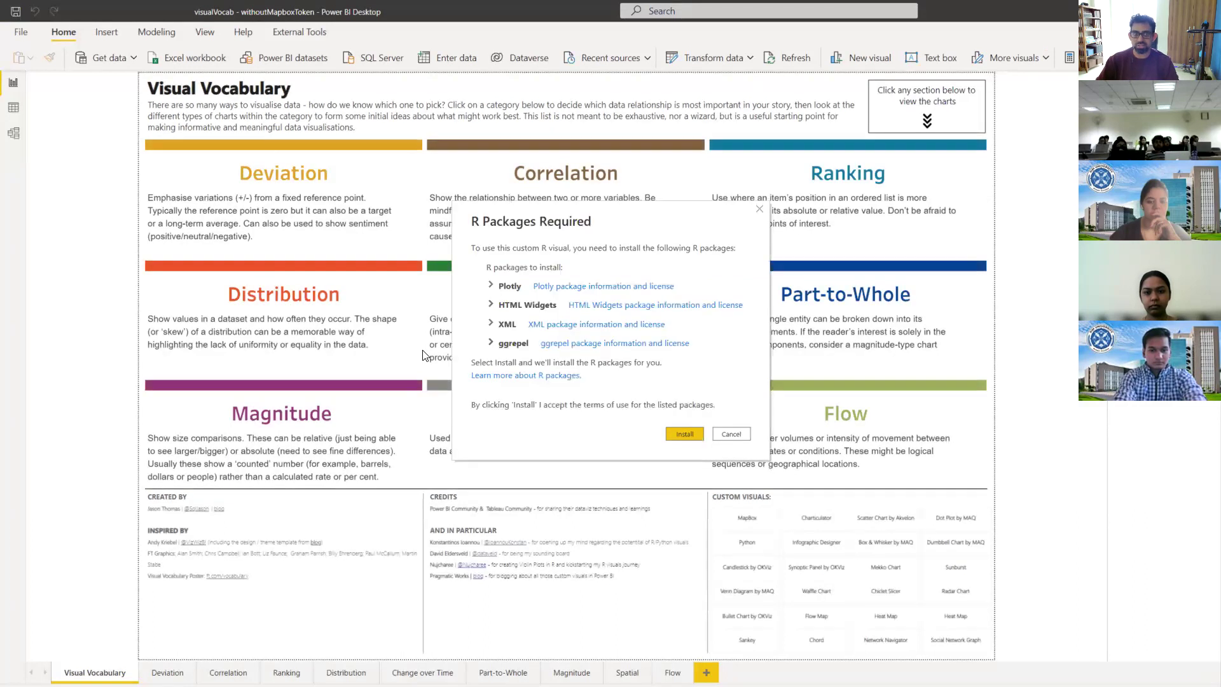
left_click(687, 435)
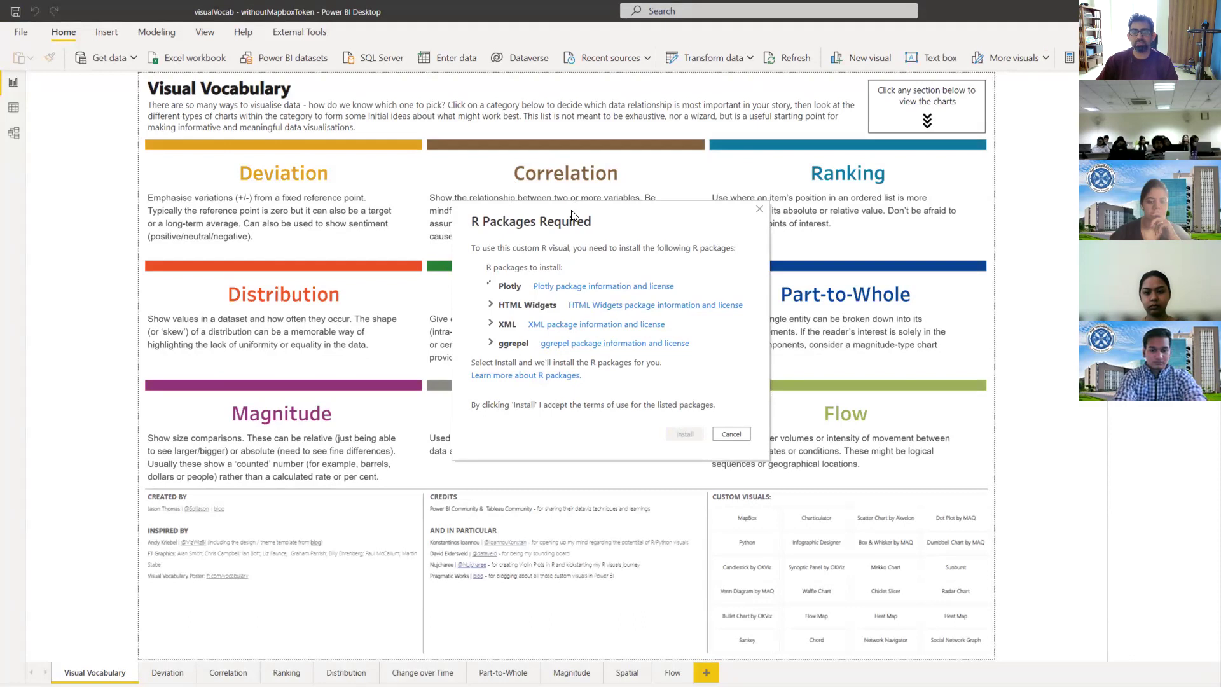
left_click_drag(571, 214, 631, 241)
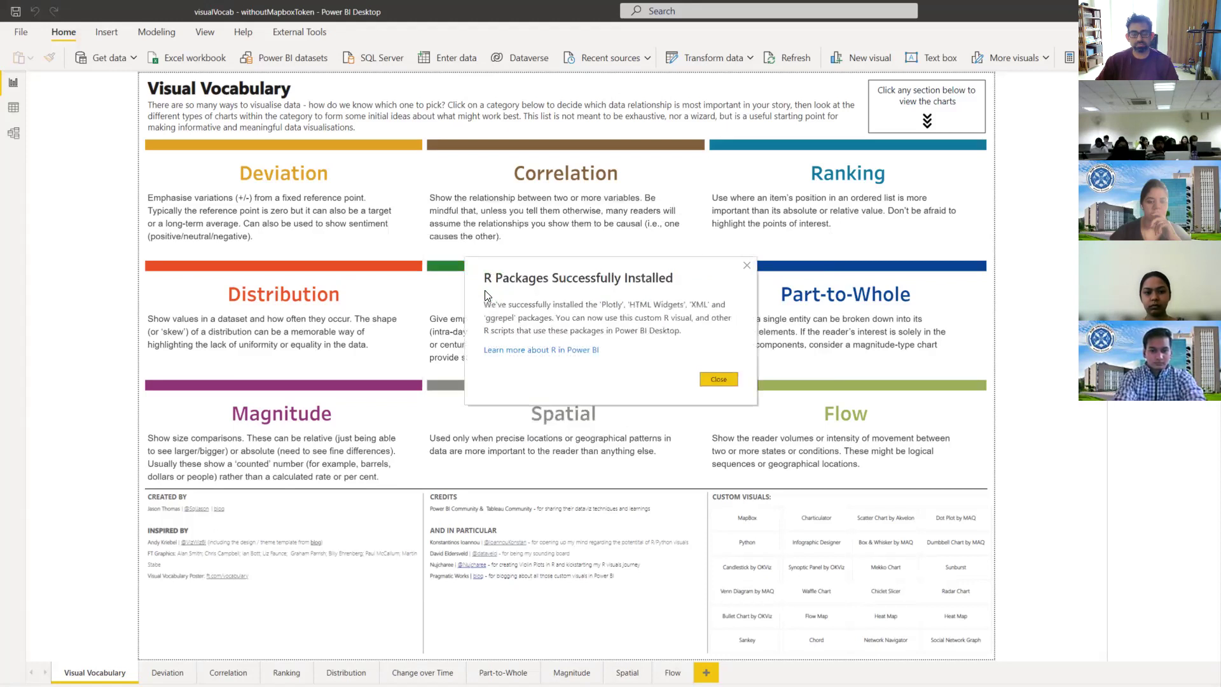
left_click(715, 380)
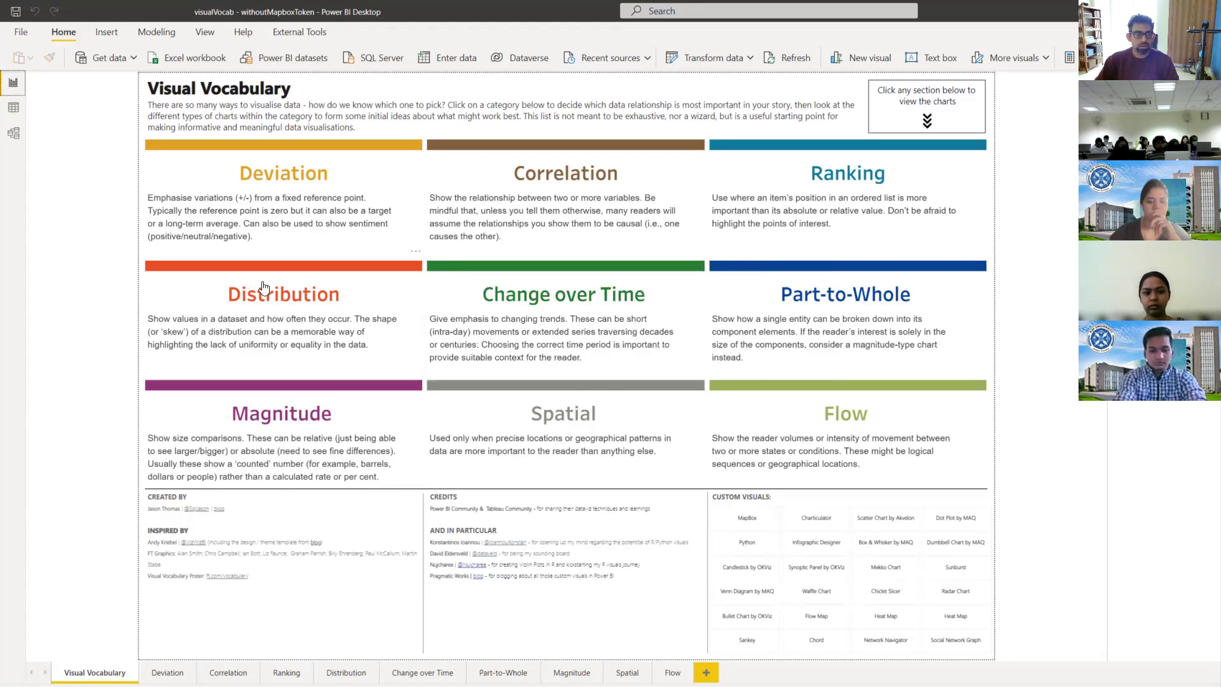
Step: Open the Deviation page, inspect its Surplus/Deficit Stepped Line chart, then switch to Correlation
left_click(265, 182)
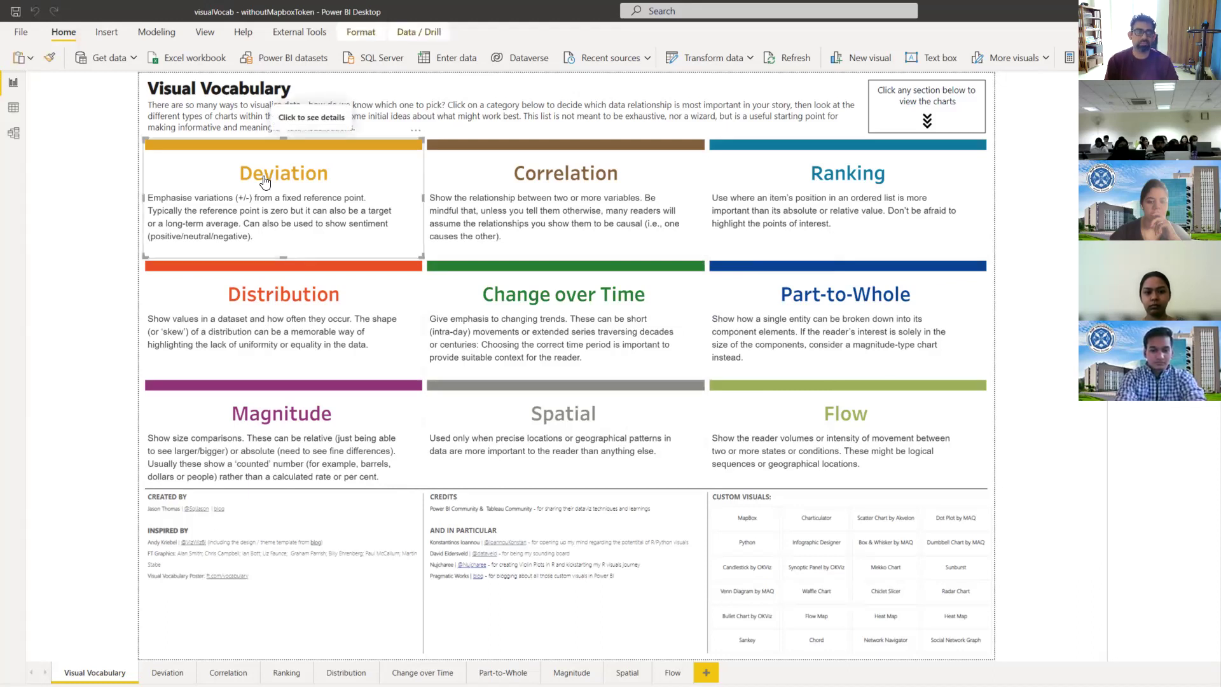
left_click(265, 182, "ctrl")
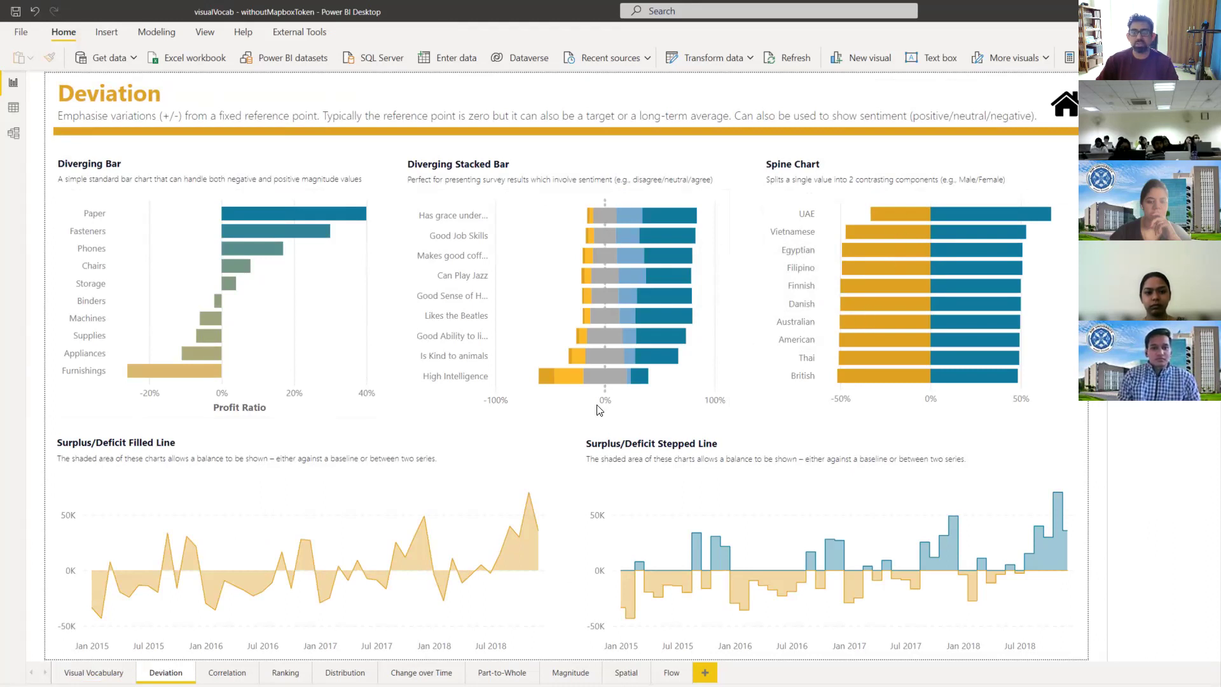
left_click(717, 551)
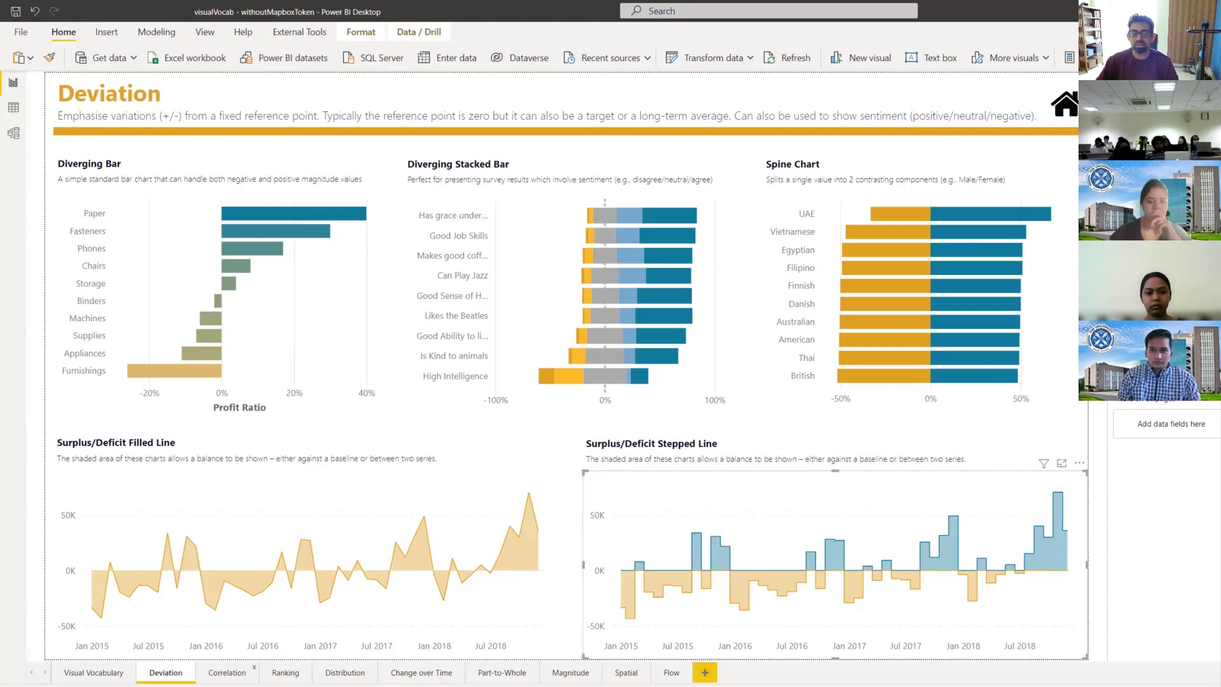
left_click(227, 673)
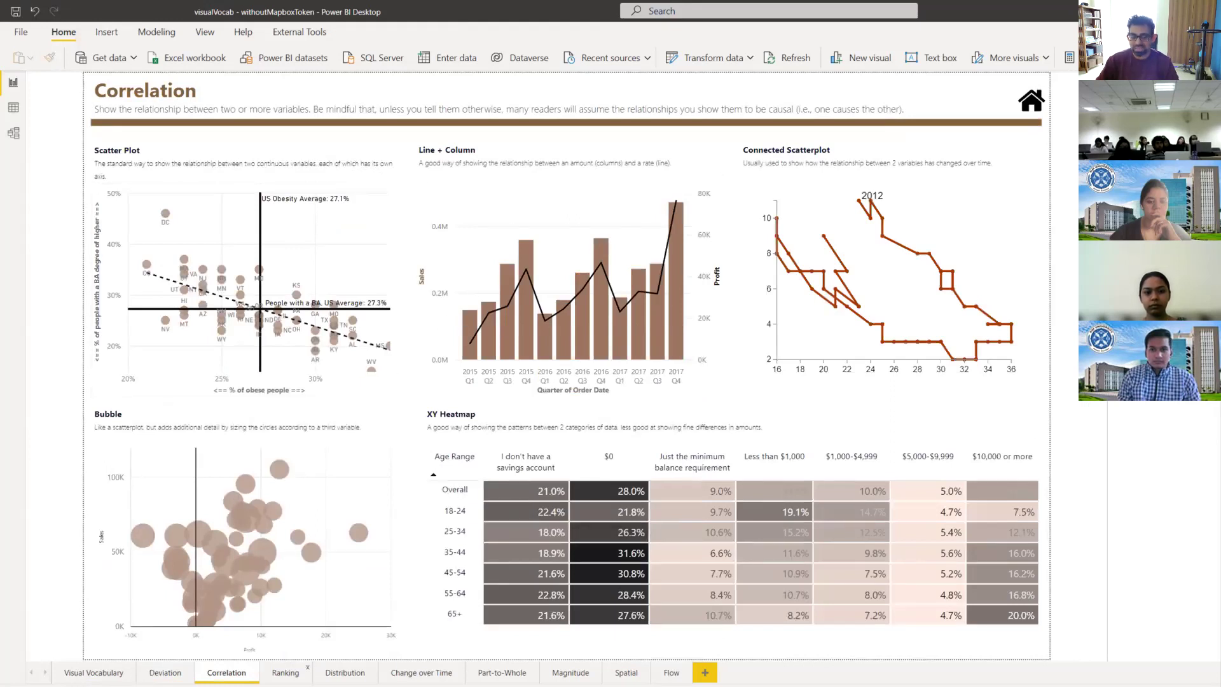
Step: Browse the Ranking page's charts
left_click(285, 672)
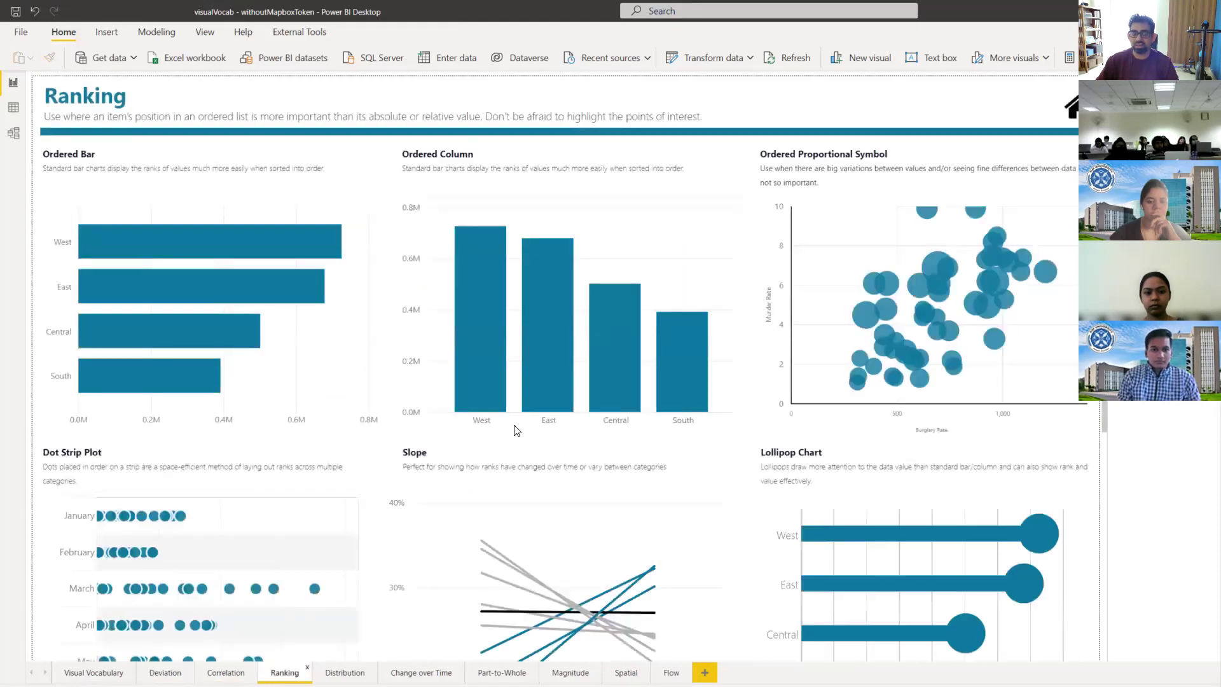
scroll(513, 425, "down", 2)
scroll(513, 425, "down", 1)
mouse_move(513, 426)
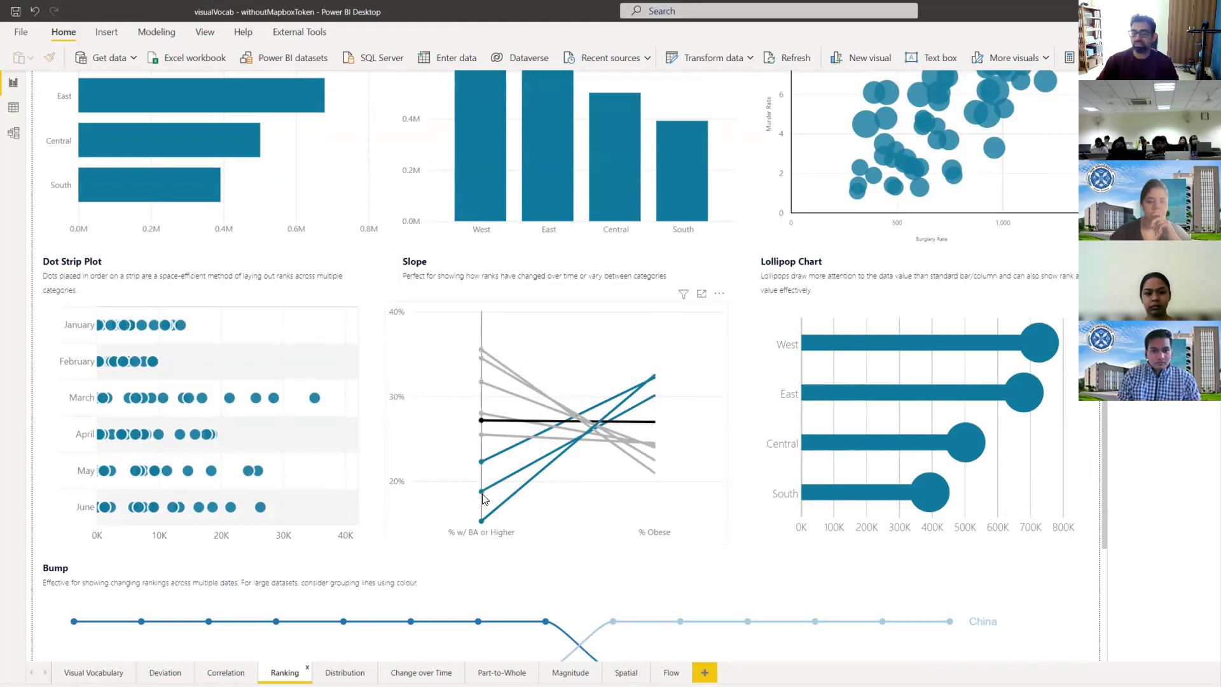
mouse_move(486, 509)
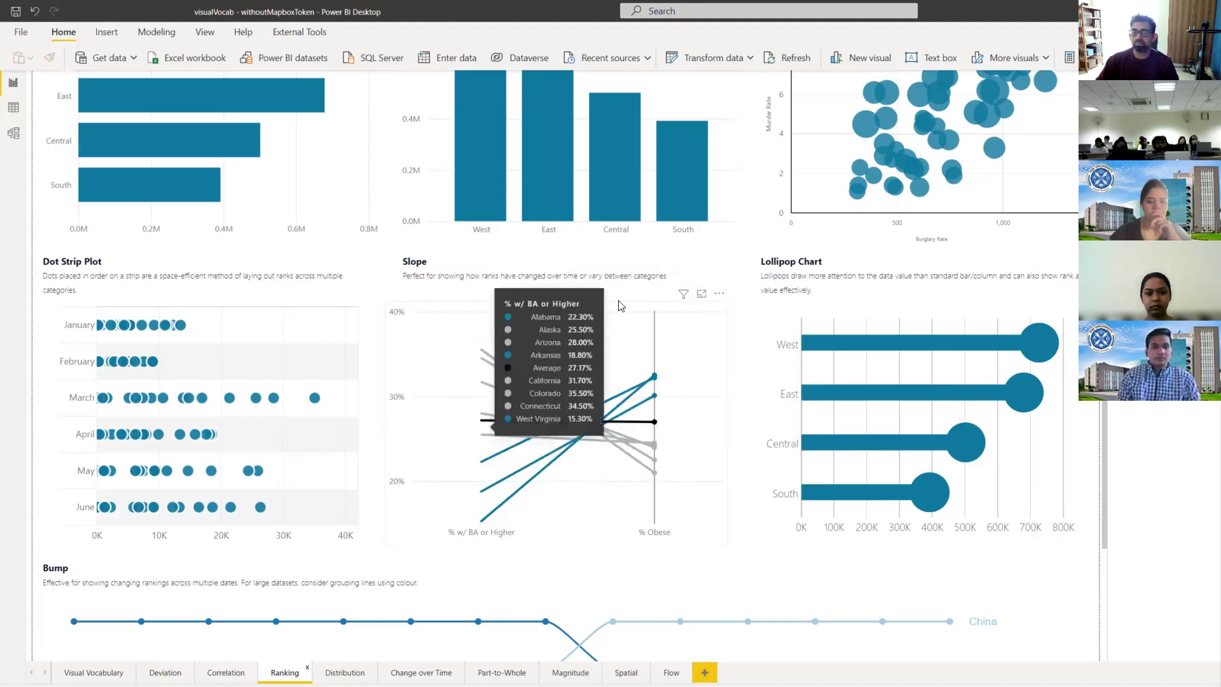
scroll(403, 540, "down", 3)
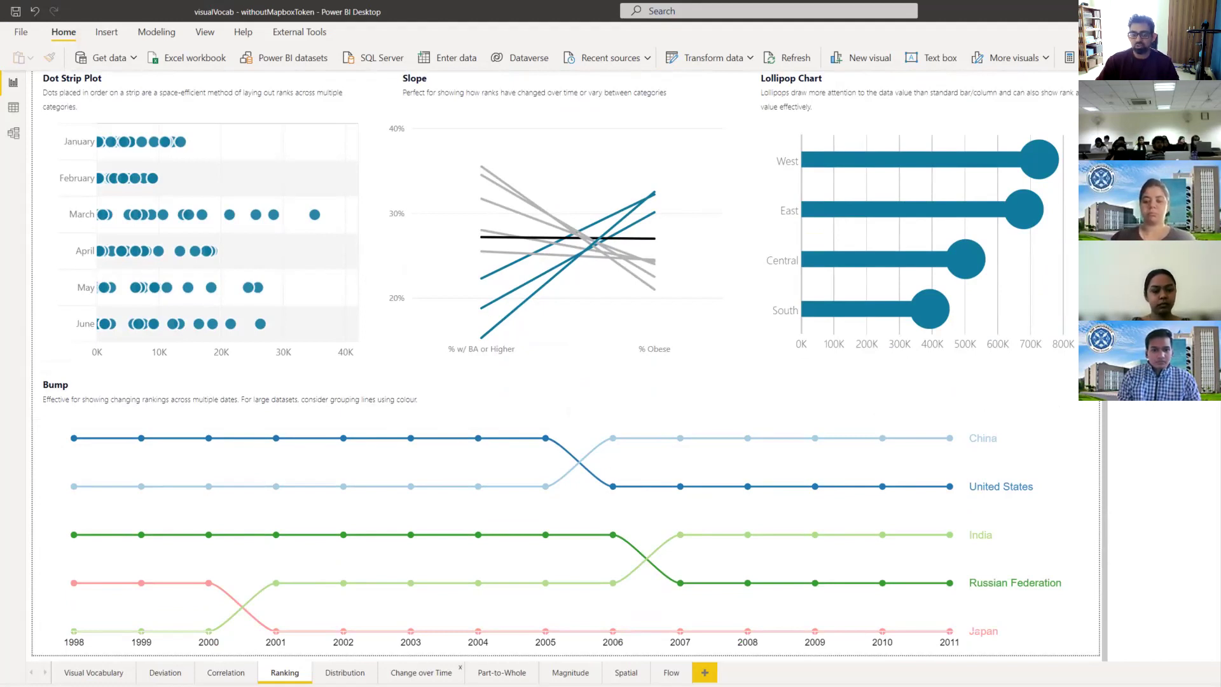
Step: Pass through the Change over Time page and browse the Part-to-Whole page's charts
left_click(421, 672)
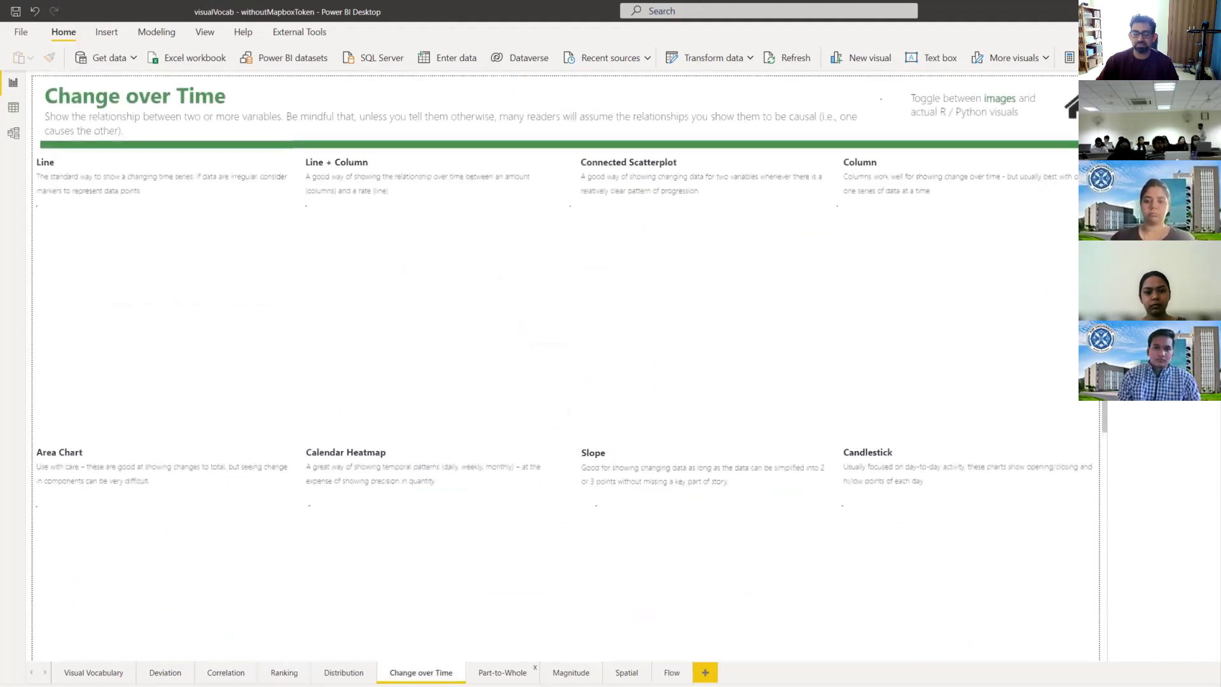
left_click(502, 672)
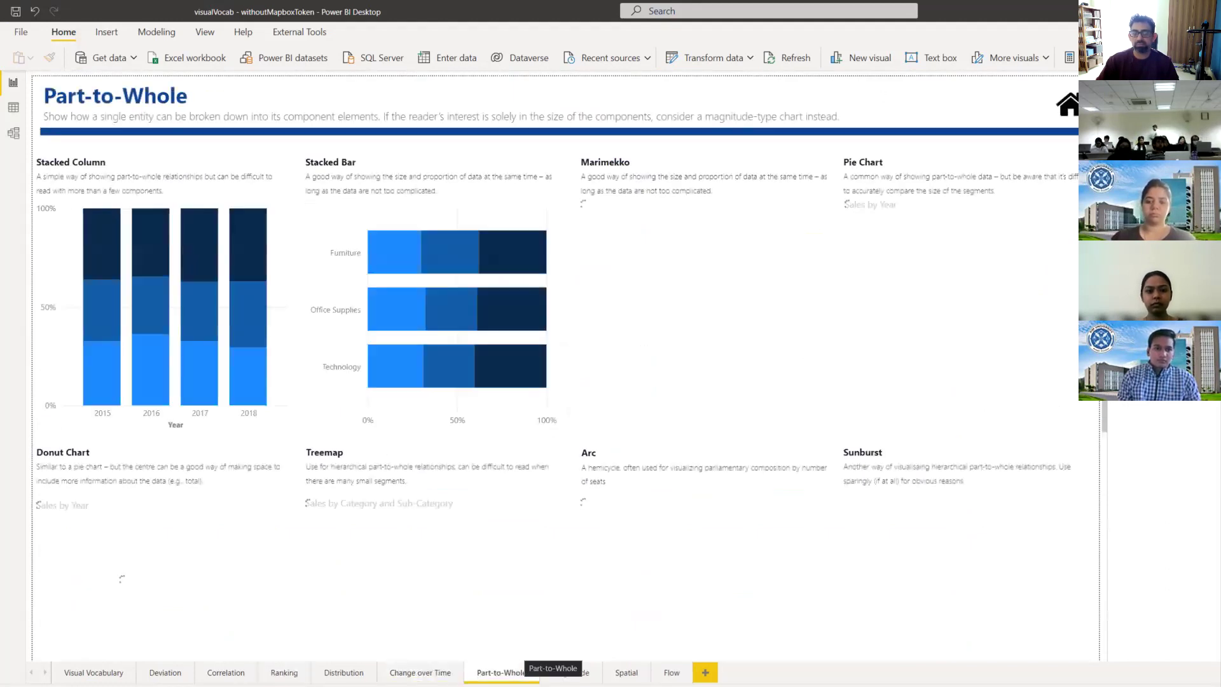
scroll(453, 551, "down", 4)
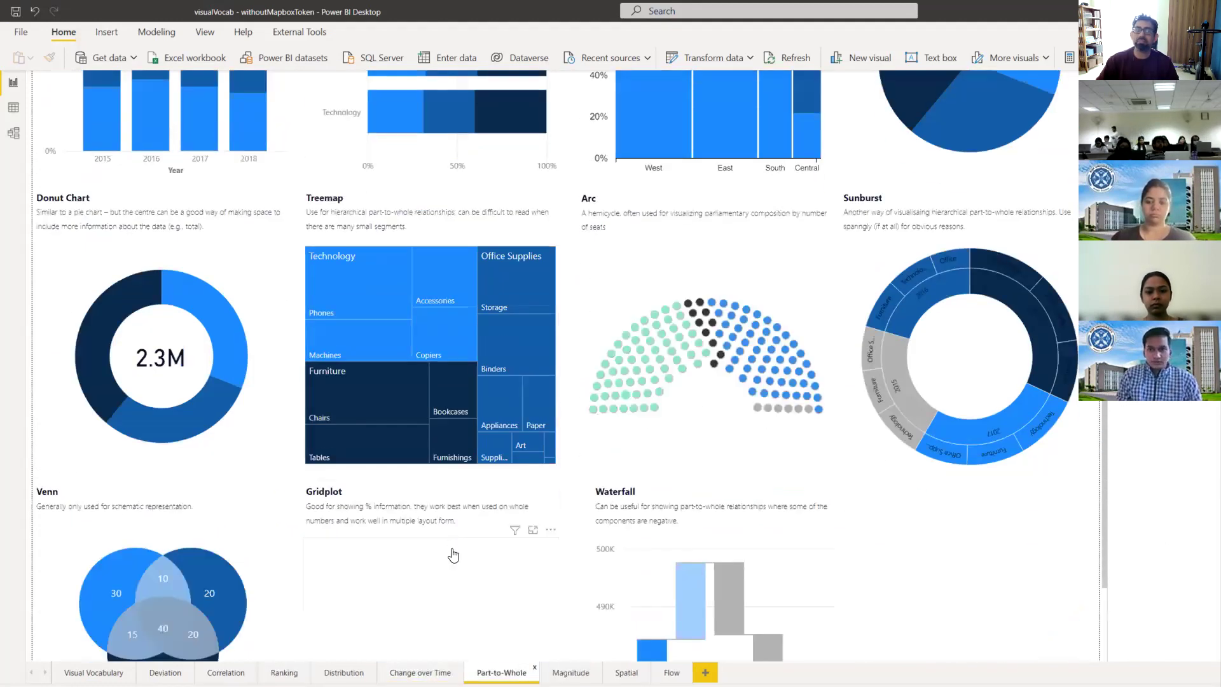
scroll(452, 549, "up", 4)
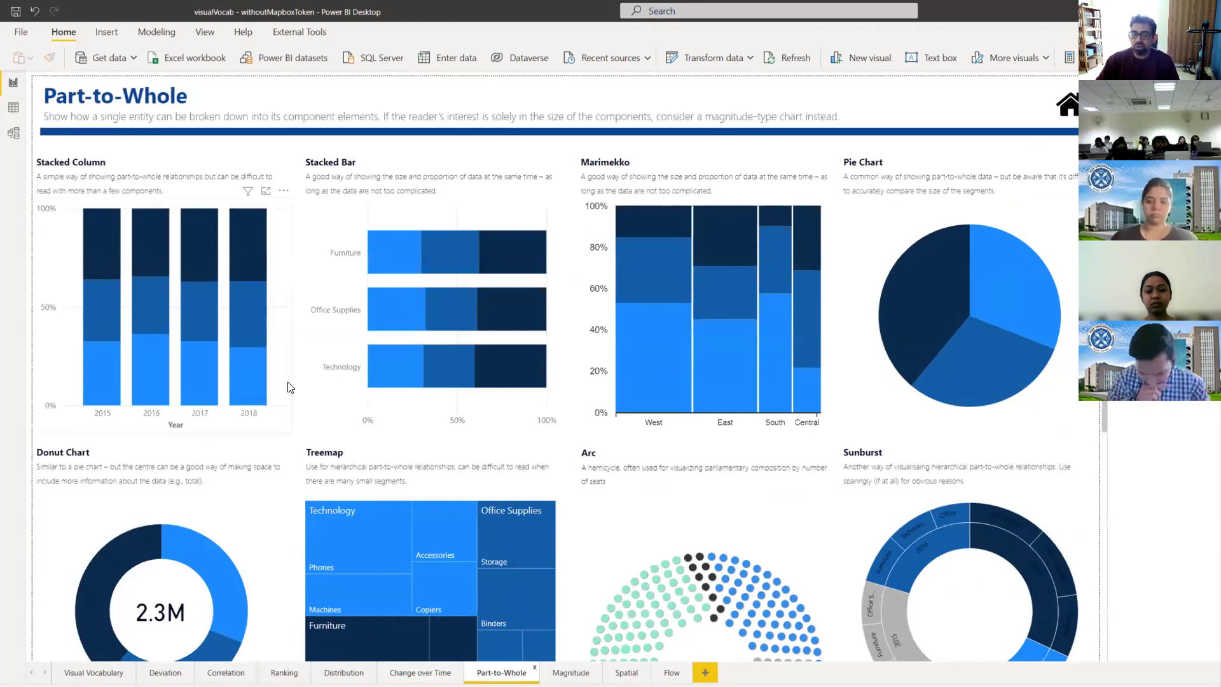
scroll(290, 385, "down", 3)
scroll(353, 369, "down", 3)
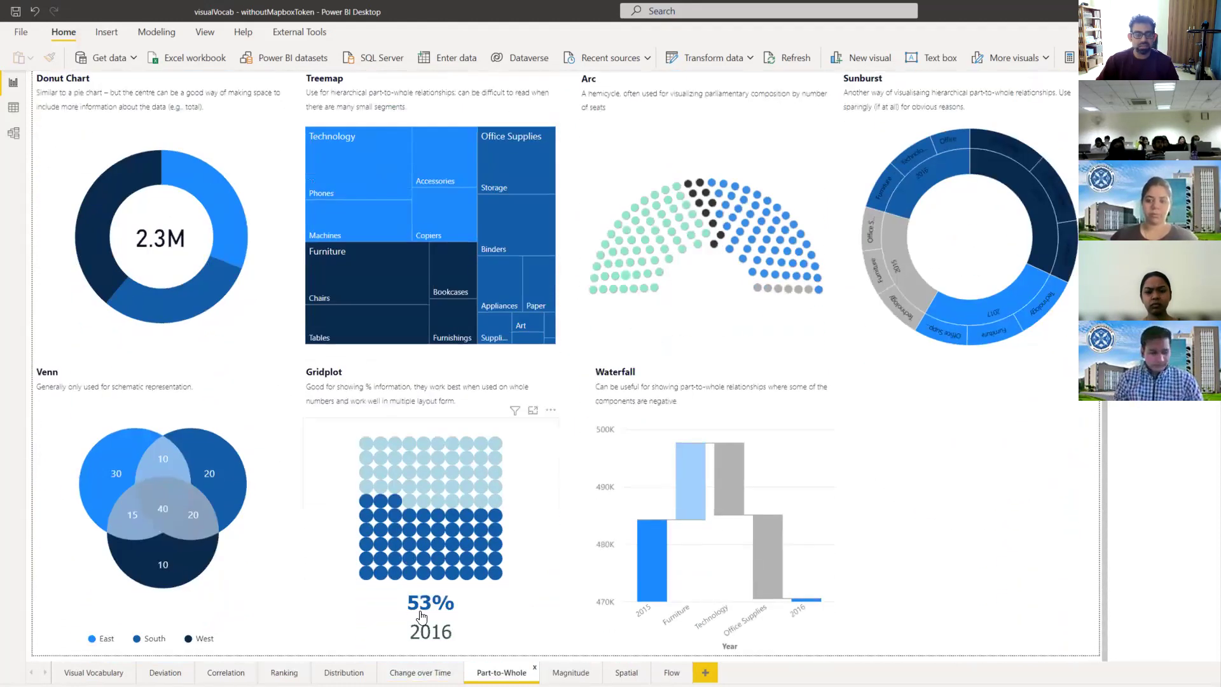
scroll(596, 354, "up", 5)
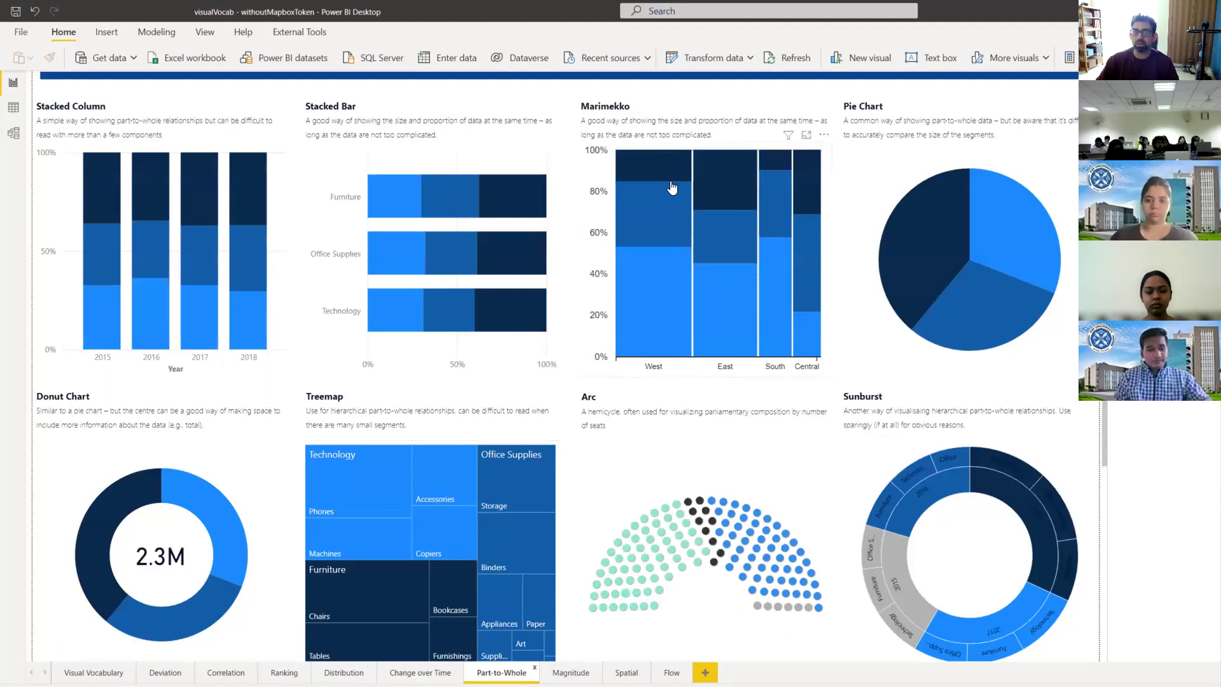
mouse_move(754, 224)
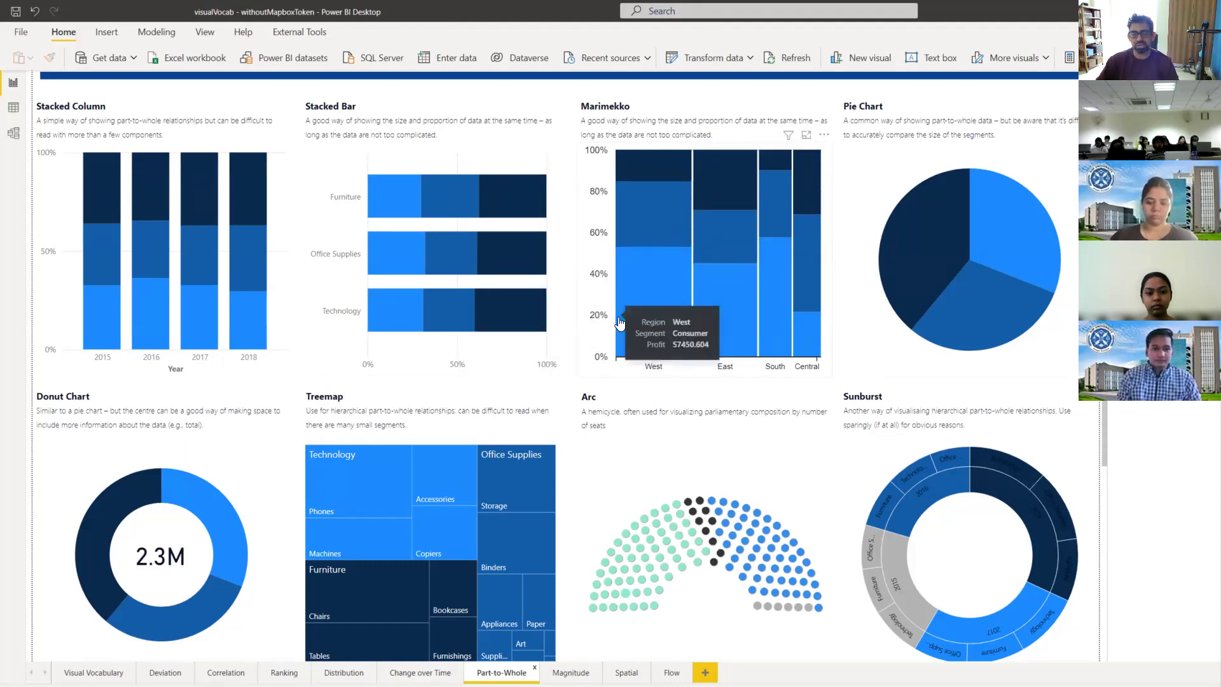
scroll(696, 267, "down", 5)
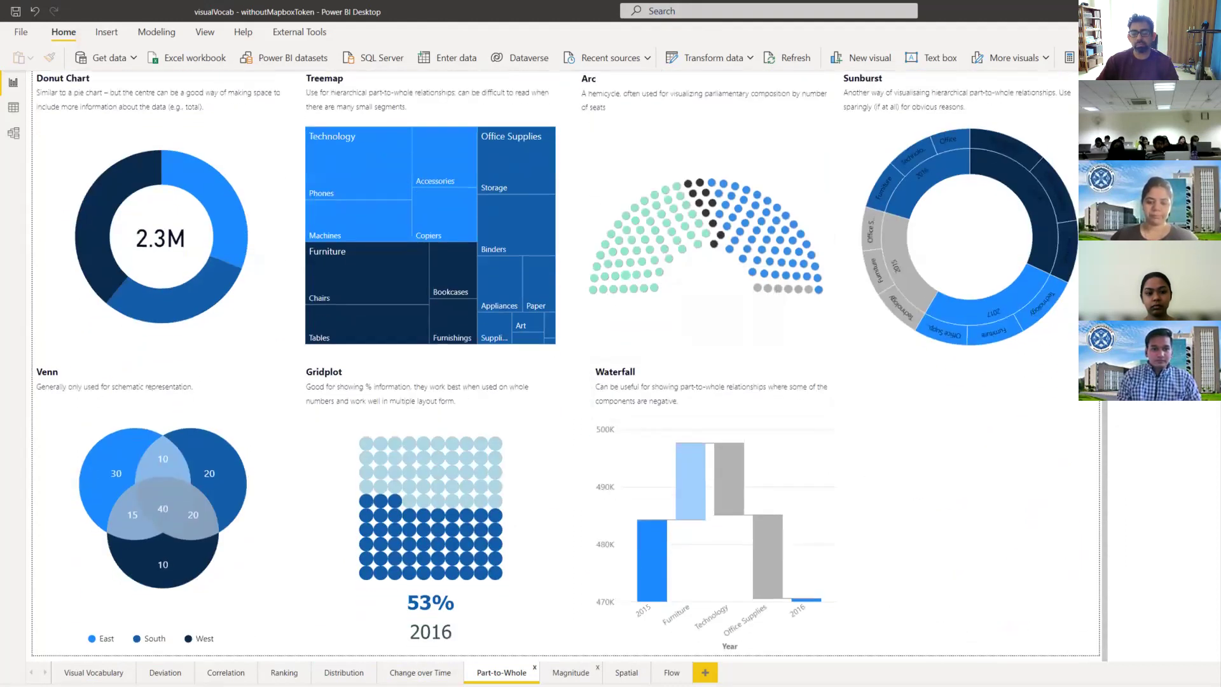
Step: Move through the Magnitude page to the Spatial page of Mapbox maps
left_click(571, 673)
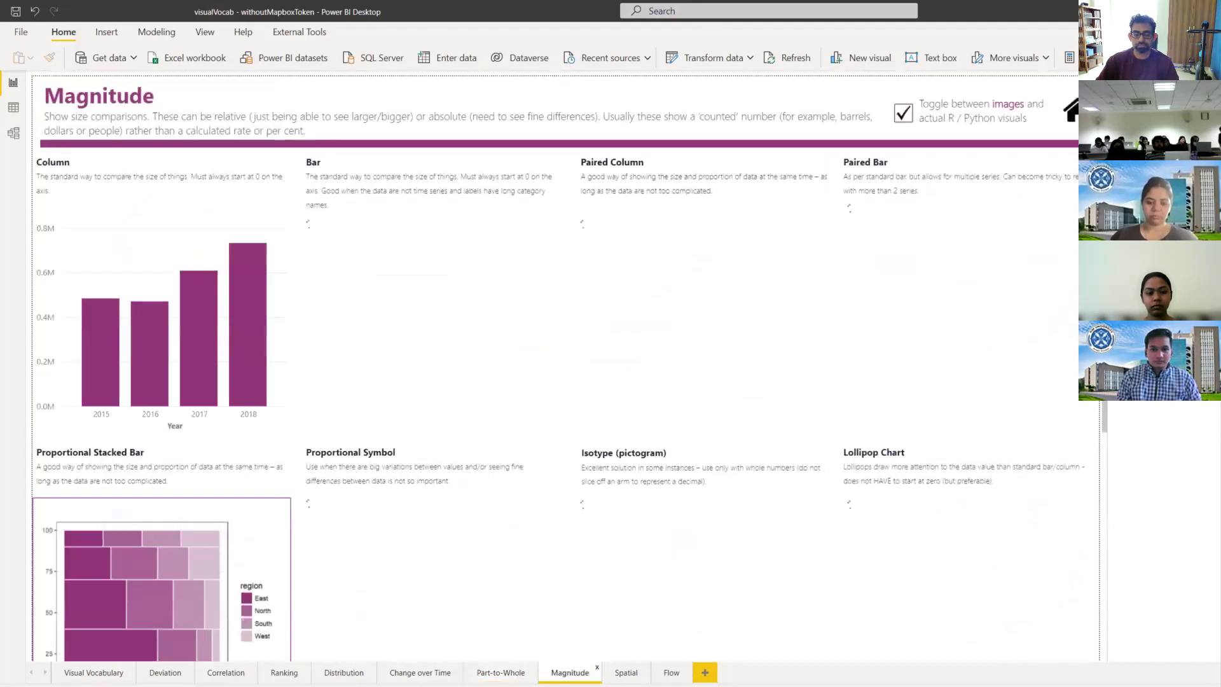
left_click(626, 673)
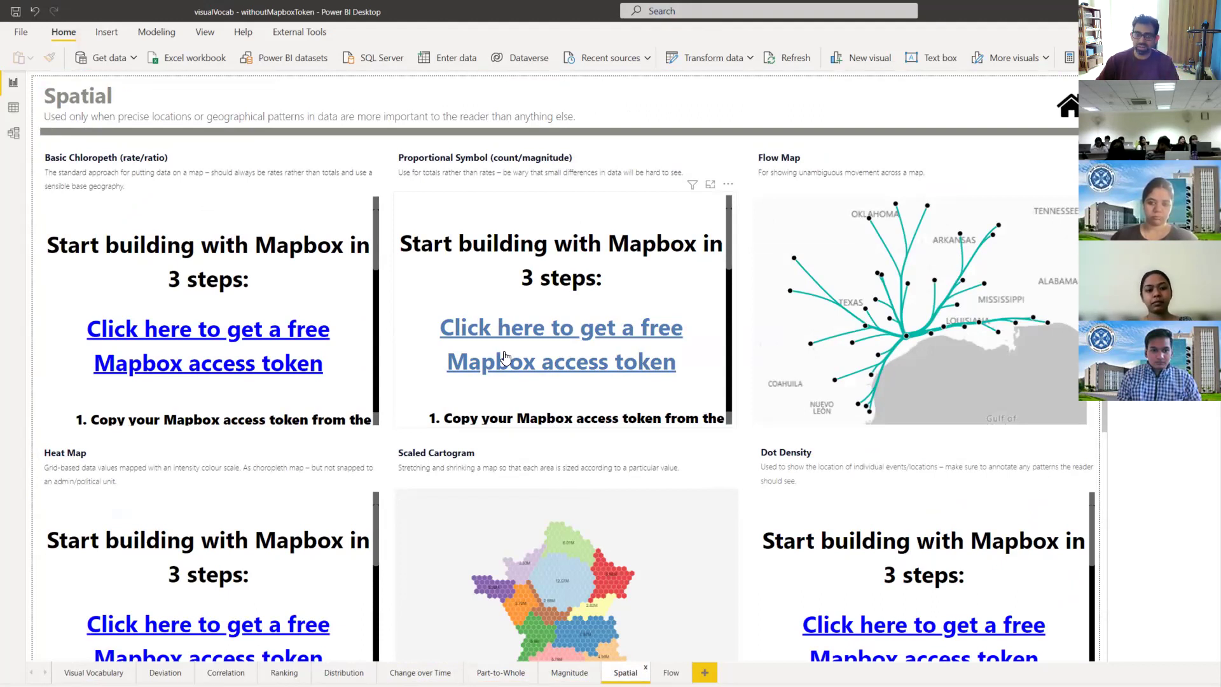
scroll(322, 355, "down", 3)
scroll(291, 281, "up", 5)
Step: Follow the free Mapbox token link, sign in, and copy the Default public token
left_click(166, 362)
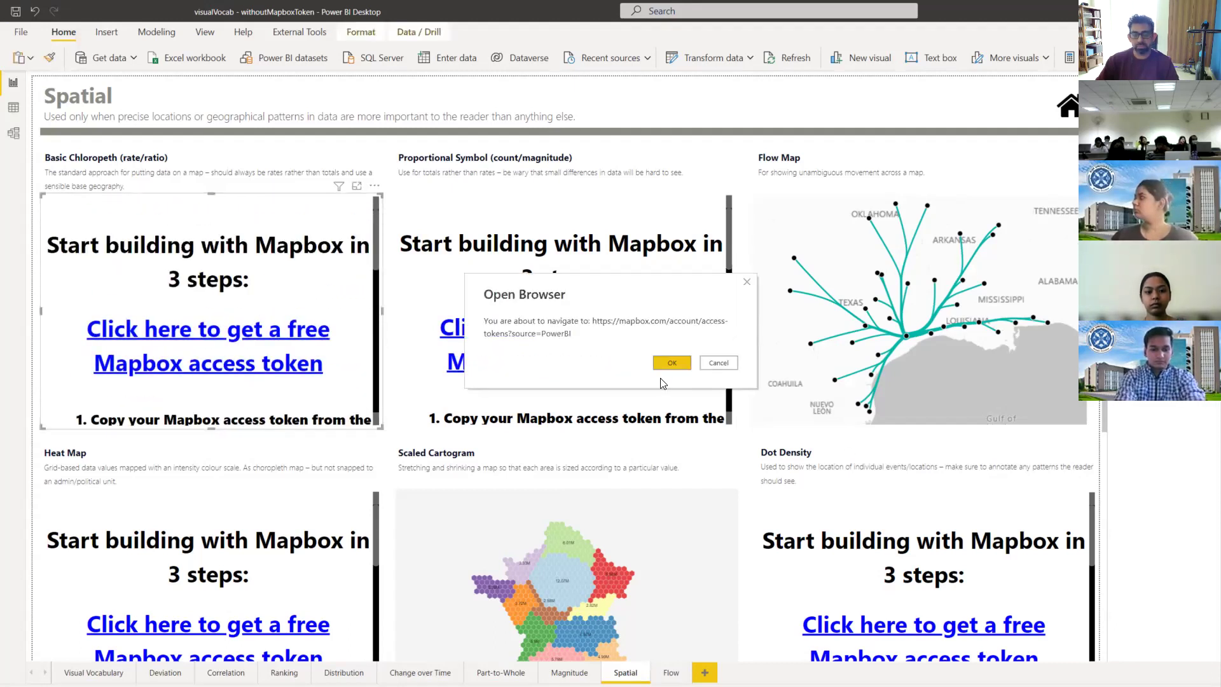
left_click(671, 362)
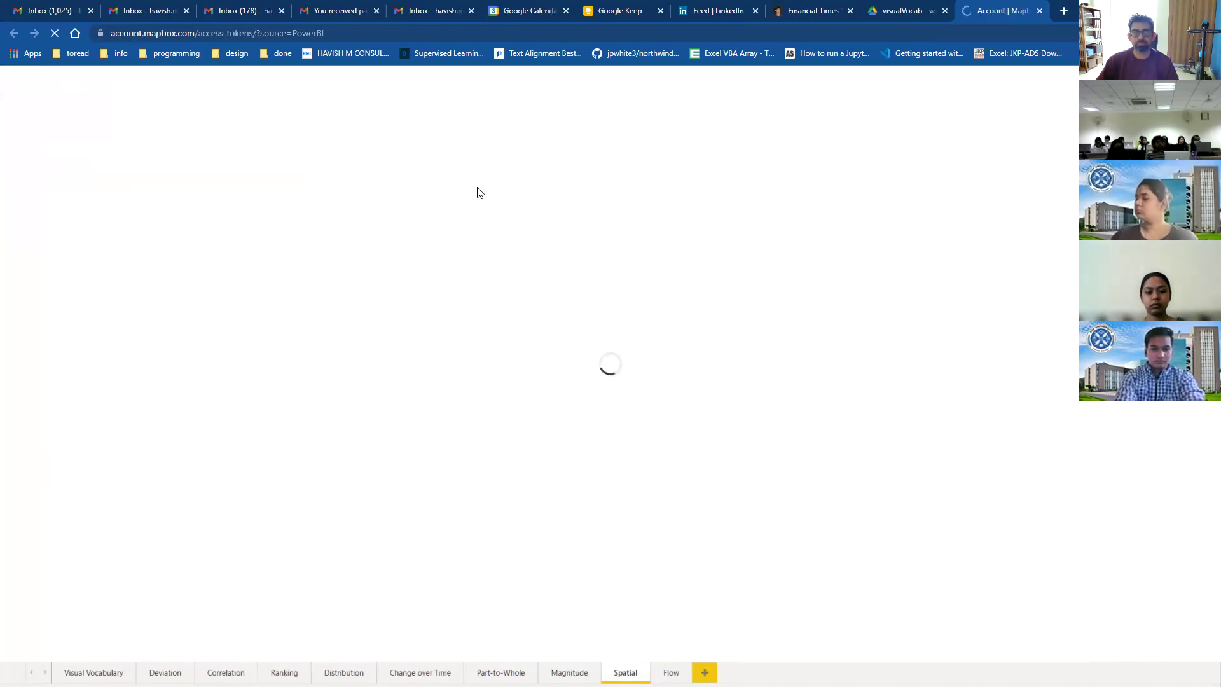
left_click(481, 410)
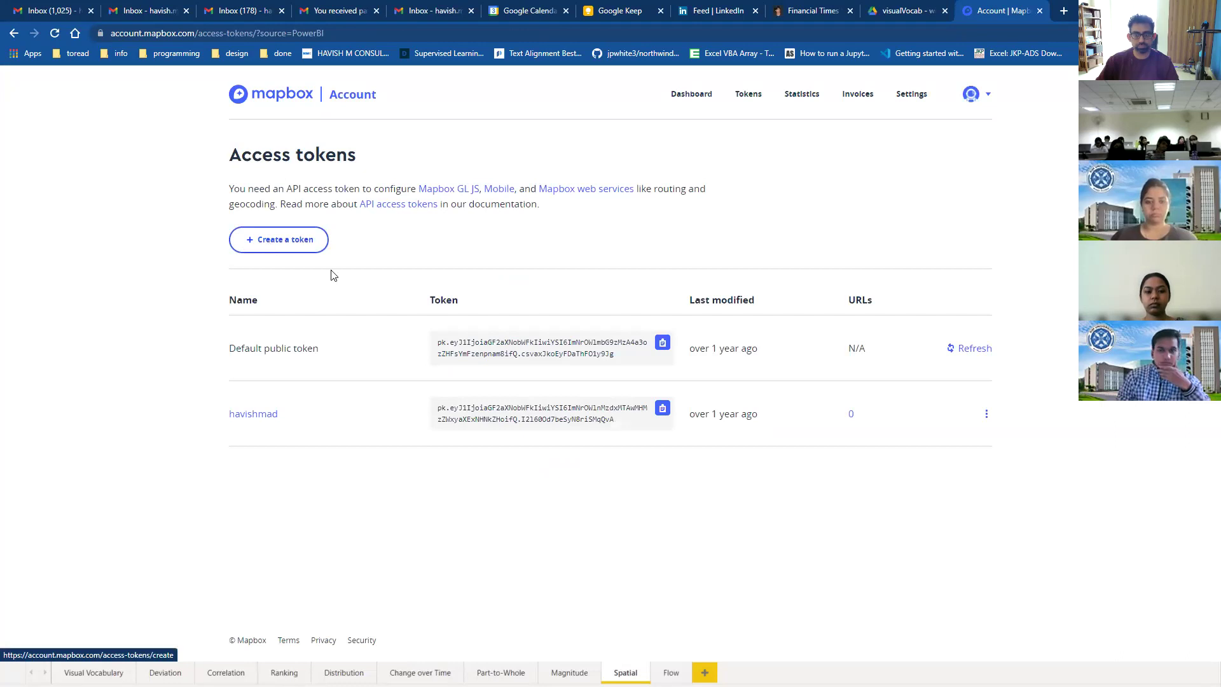
left_click(662, 343)
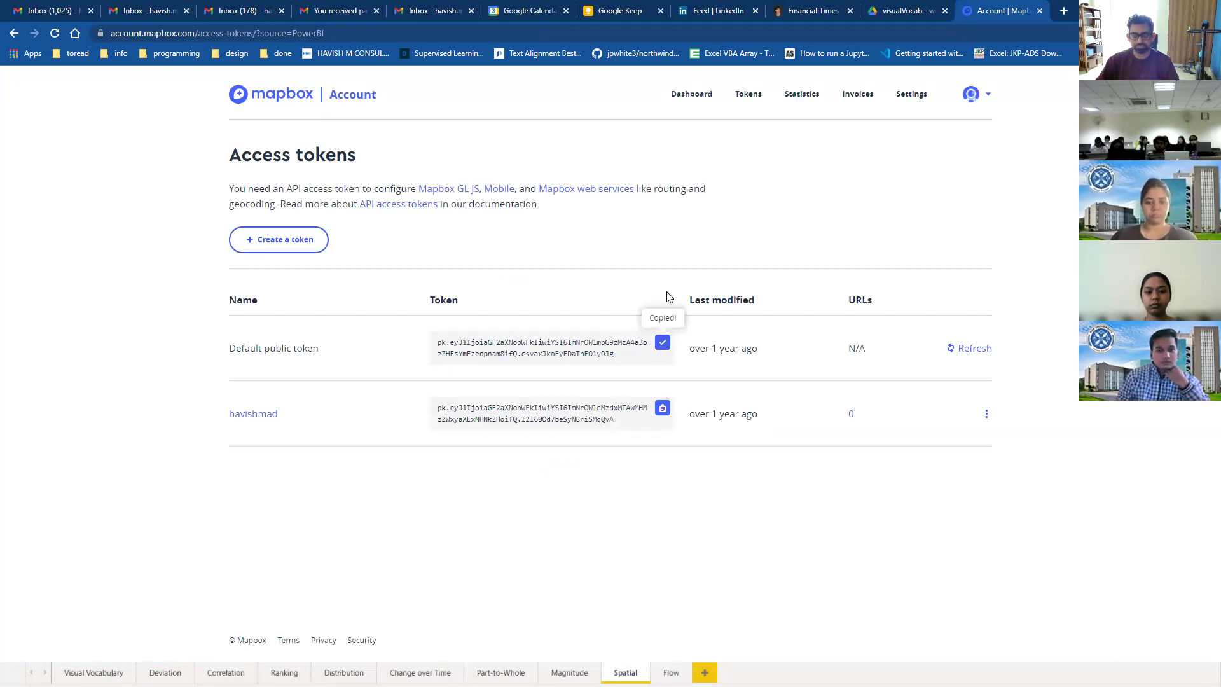
Step: Return to Power BI and shrink its window to reveal the Mapbox tokens page
key("alt+Tab")
scroll(196, 353, "down", 5)
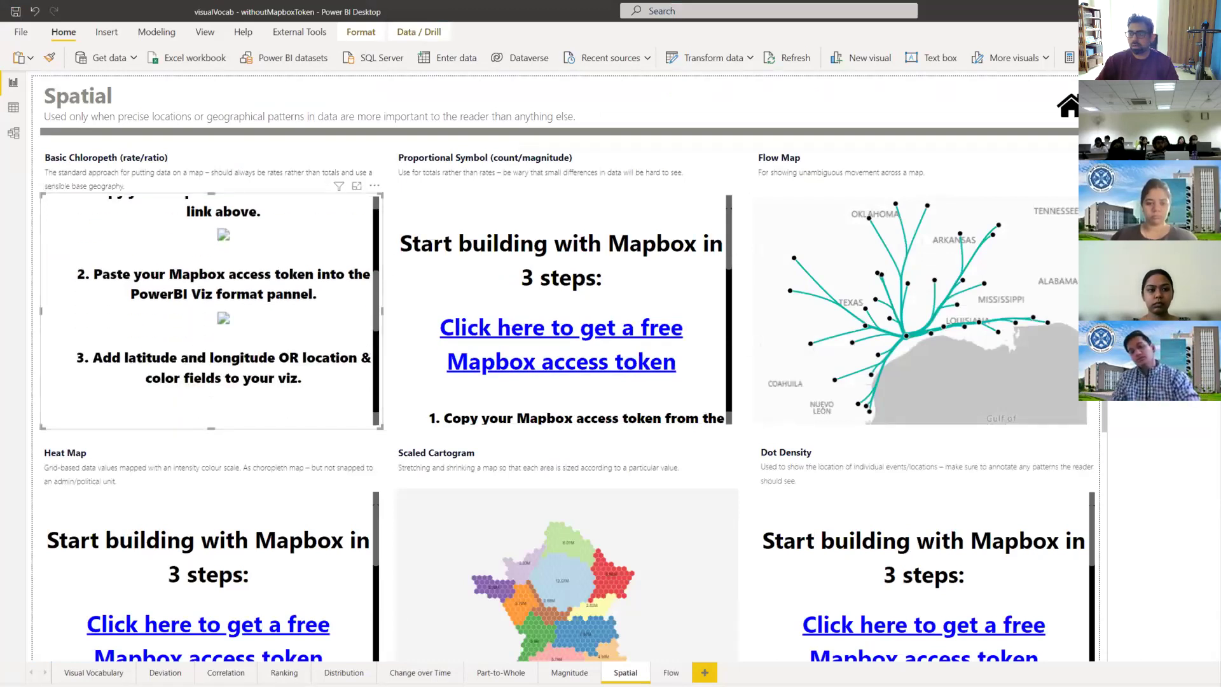
key("super+Down")
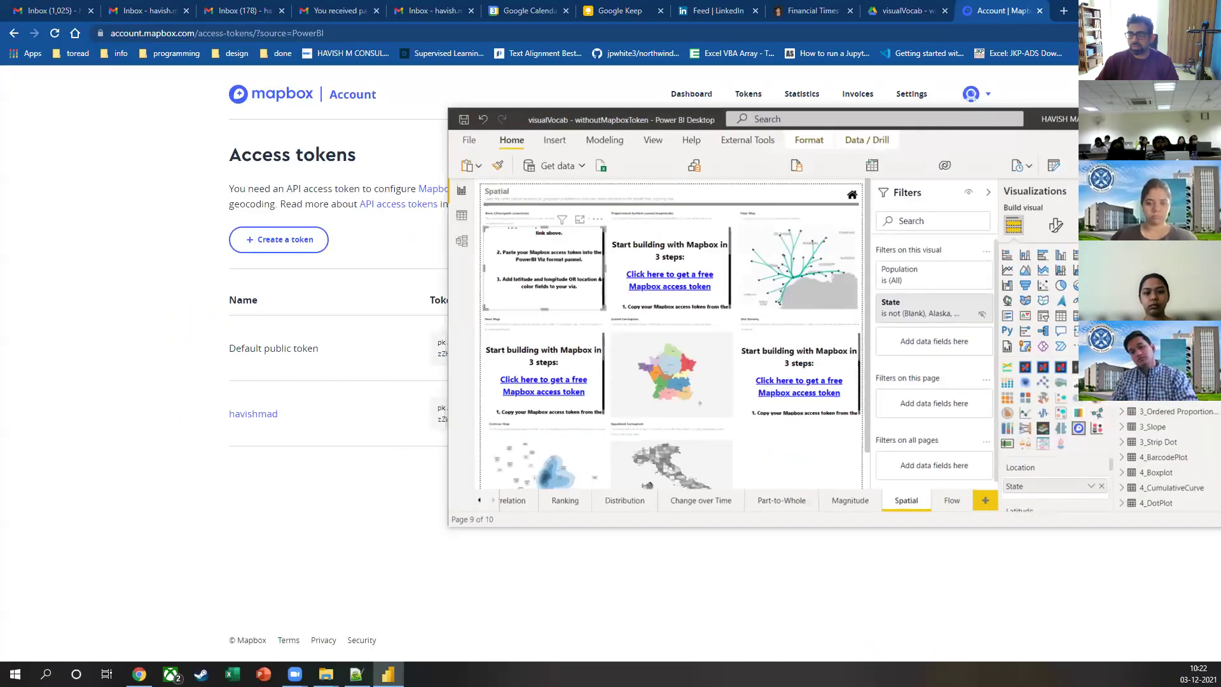
Step: Maximize Power BI, hide filters, and paste the Mapbox token into the Basic Choropleth's Viz Settings
key("super+Up")
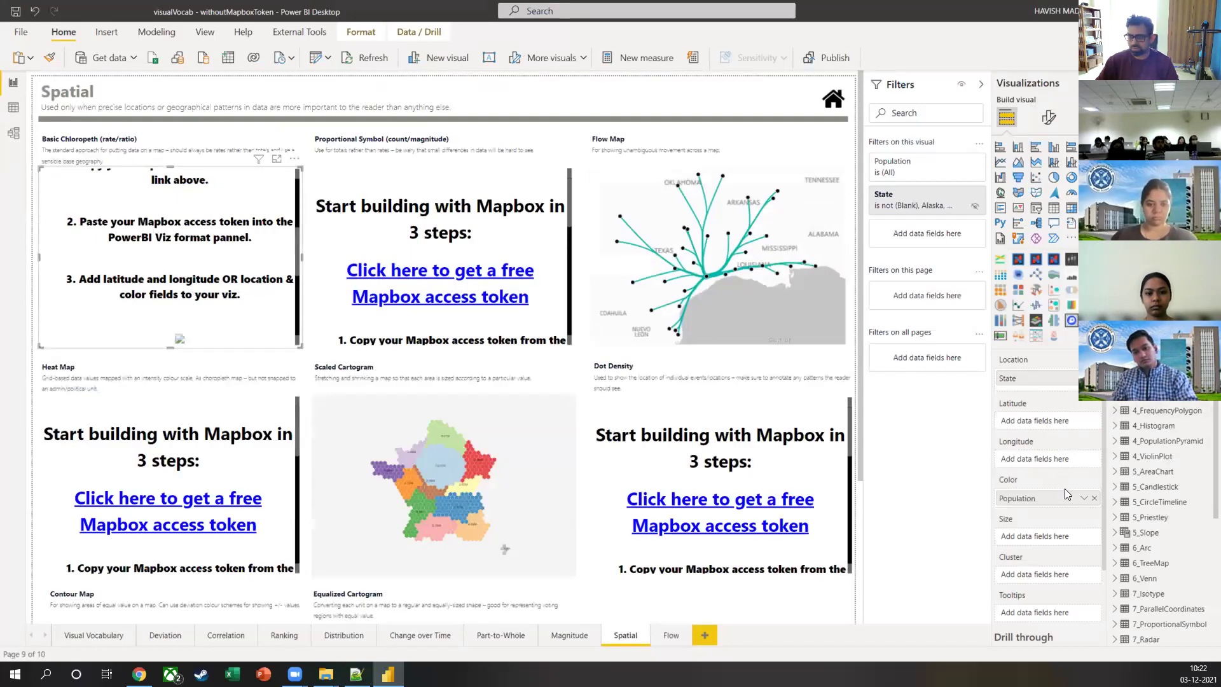
left_click(1049, 117)
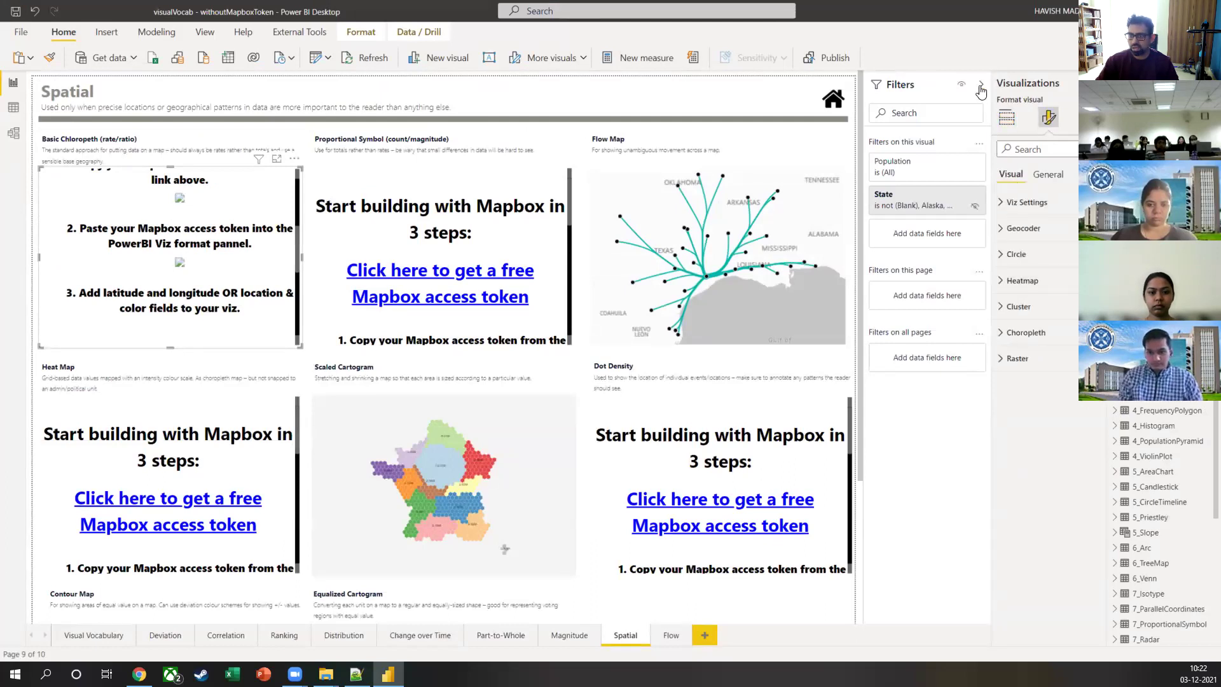
left_click(982, 84)
left_click(1029, 202)
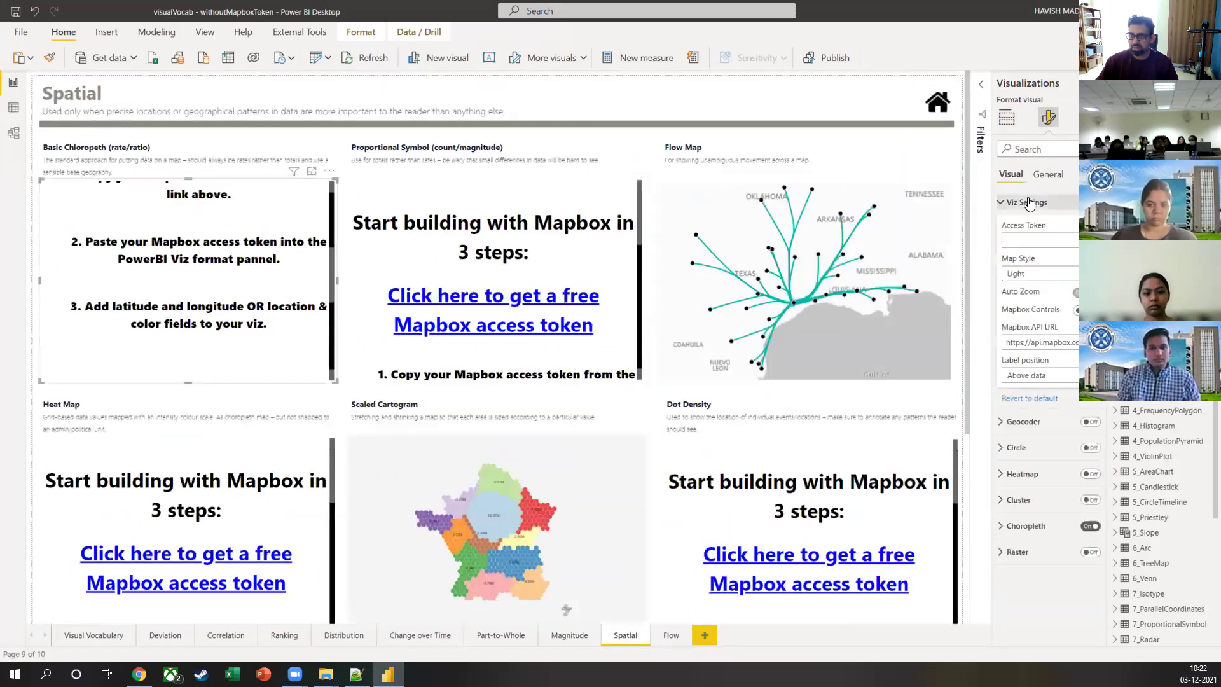
key("ctrl+v")
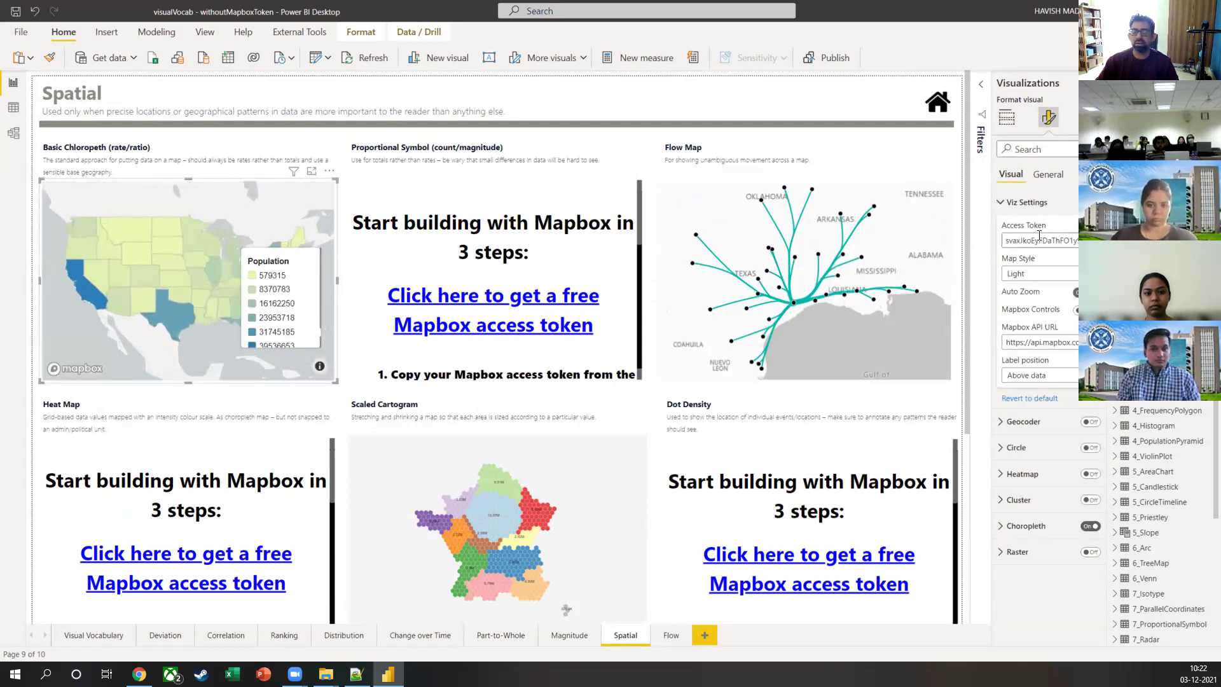
Step: Paste the same access token into the Proportional Symbol and Heat Map visuals
left_click(645, 186)
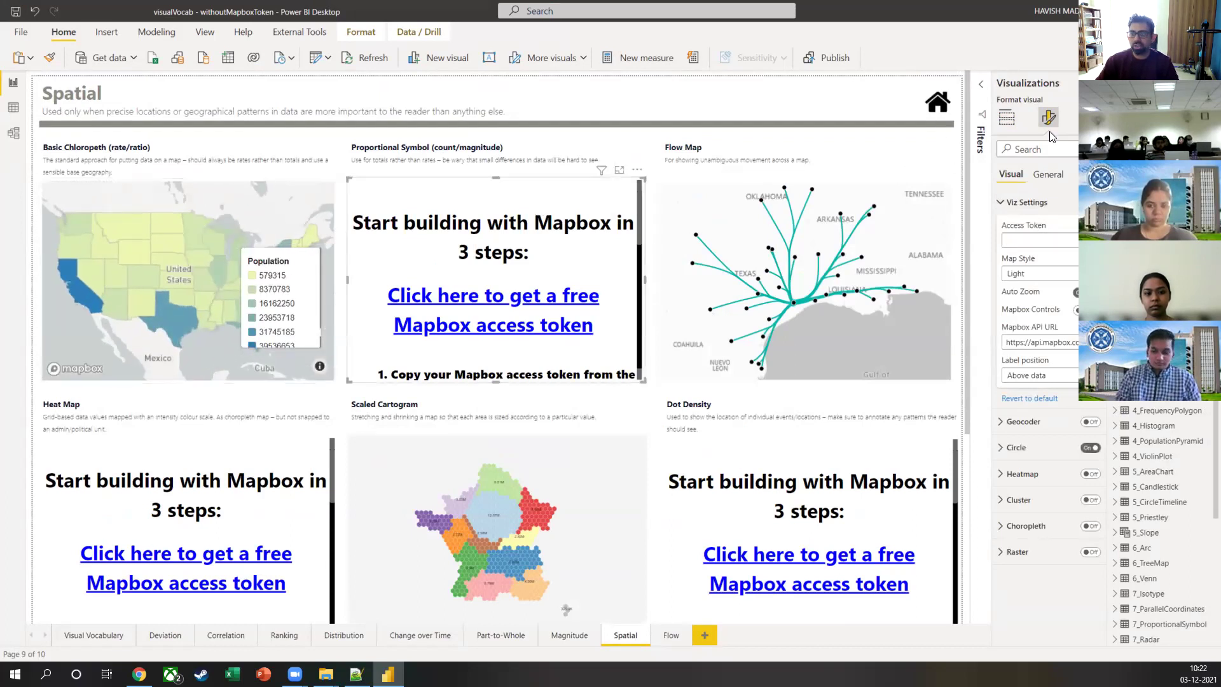
left_click(1067, 239)
key("ctrl+v")
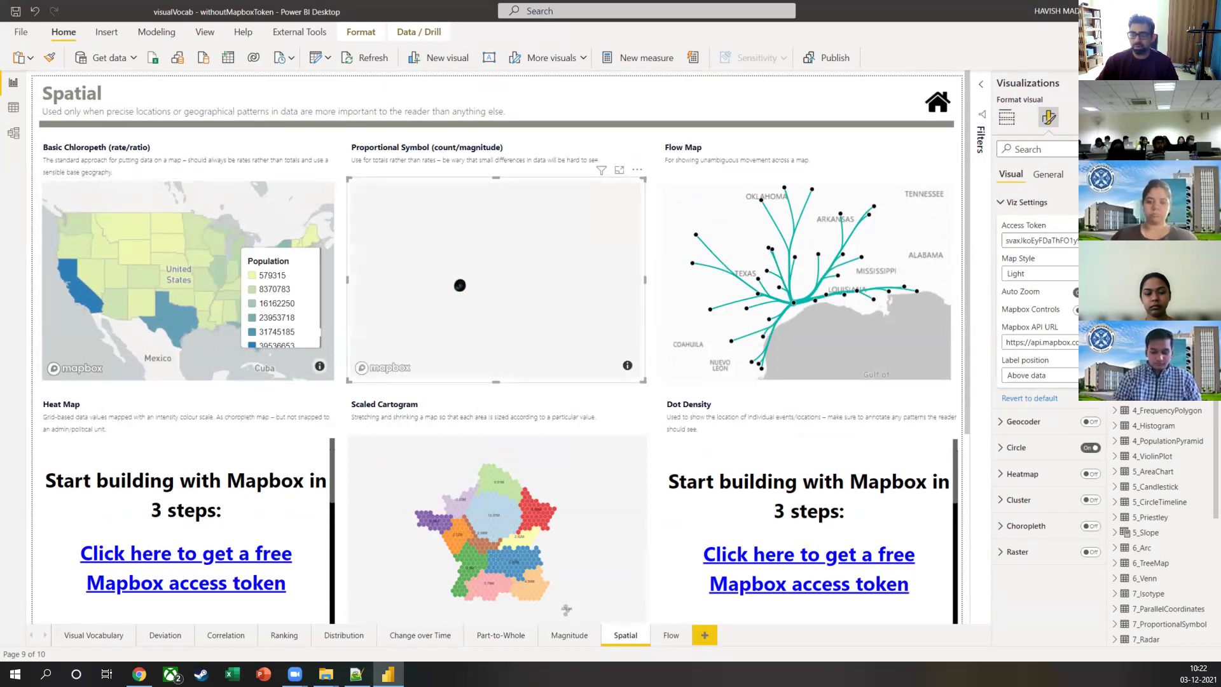
left_click(254, 478)
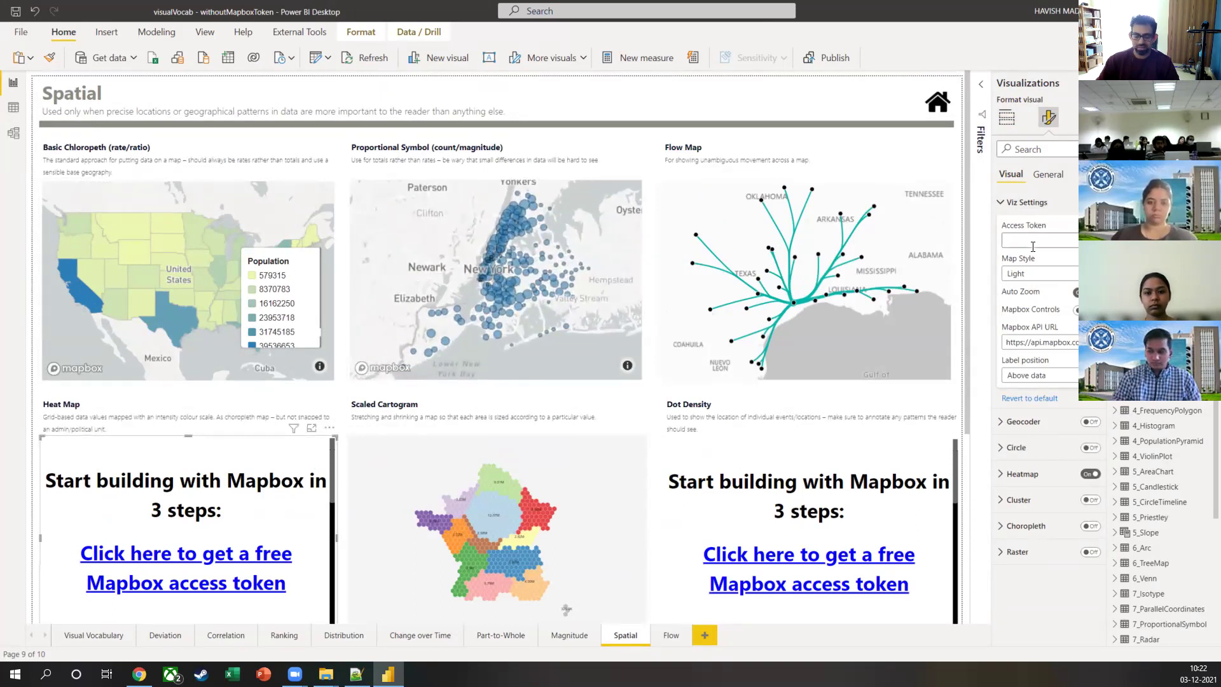
key("ctrl+v")
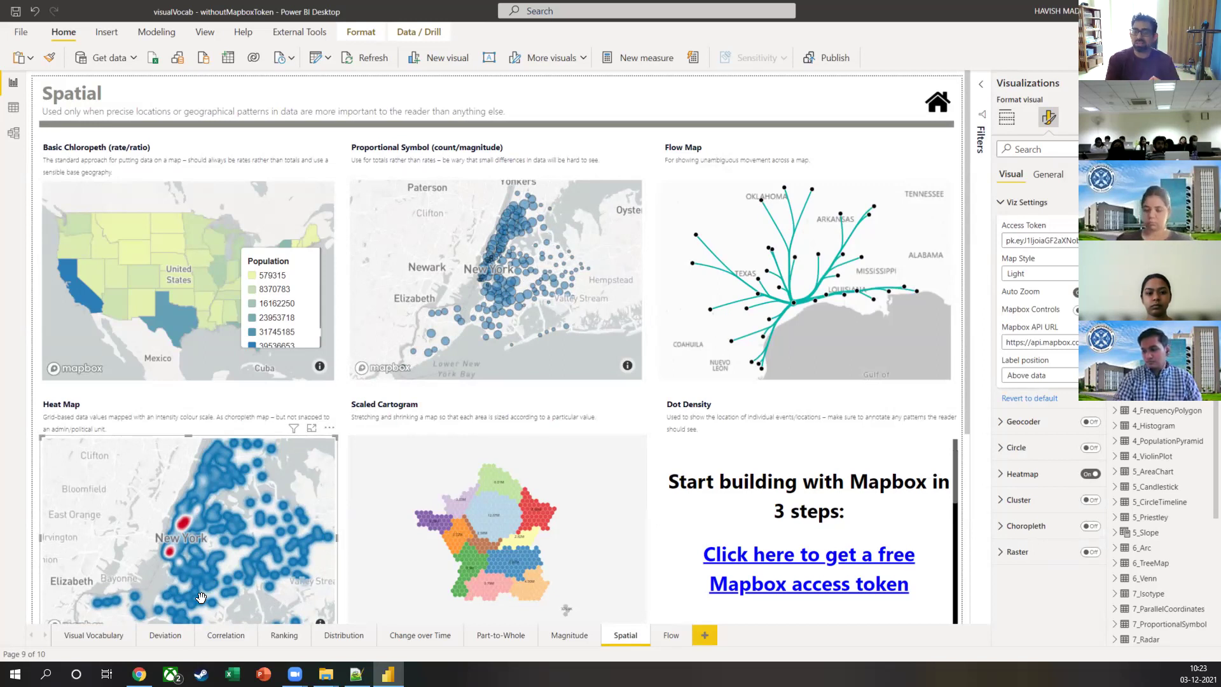
Step: Paste the Mapbox token into Dot Density, zoom its New York map, and check its Latitude/Longitude fields
left_click(764, 490)
key("ctrl+v")
key("Return")
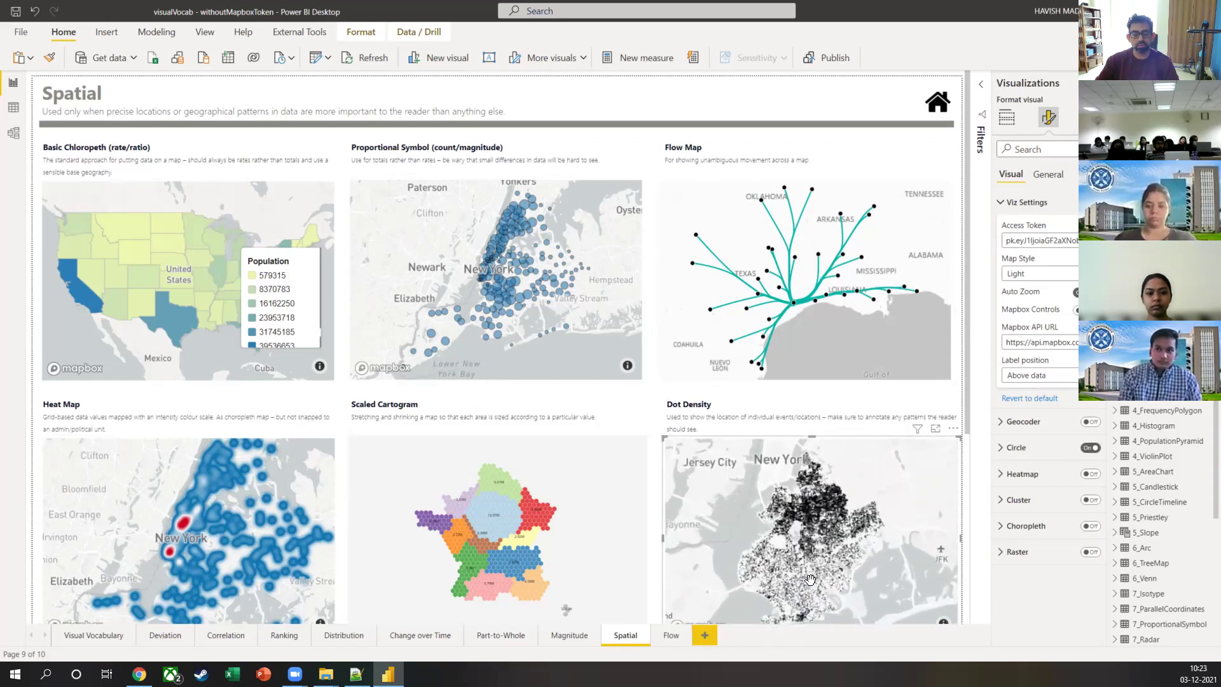
scroll(810, 579, "up", 3)
scroll(812, 580, "up", 2)
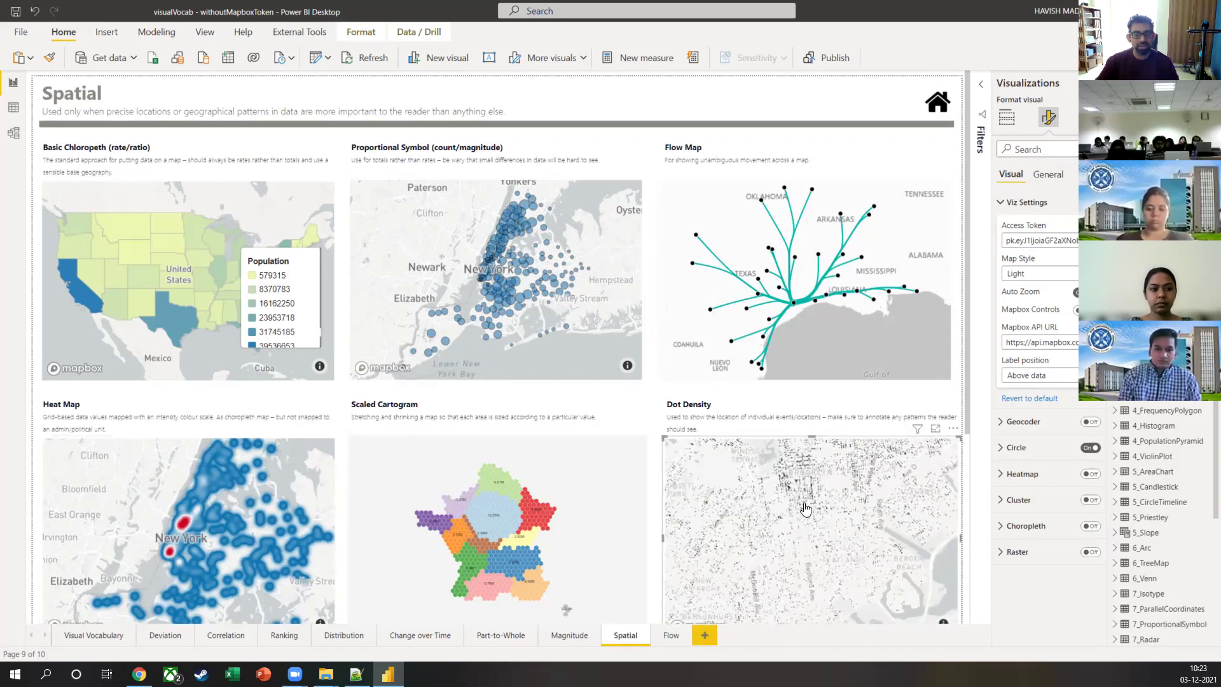
scroll(809, 504, "up", 2)
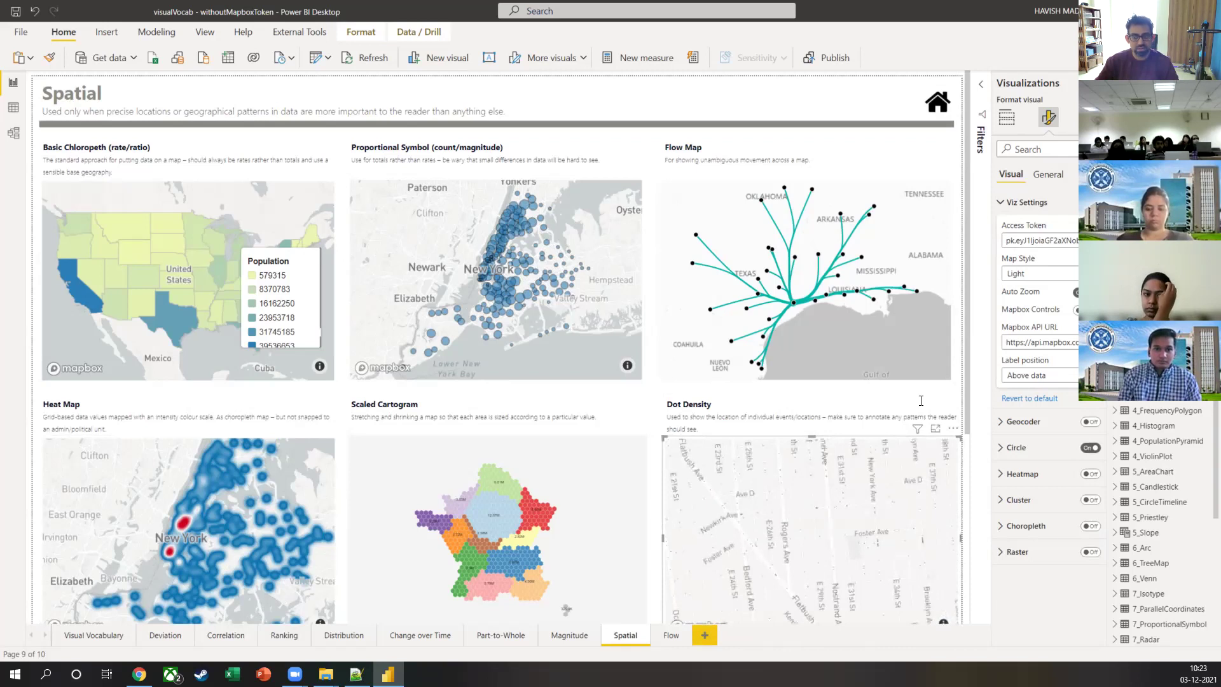
left_click(1007, 118)
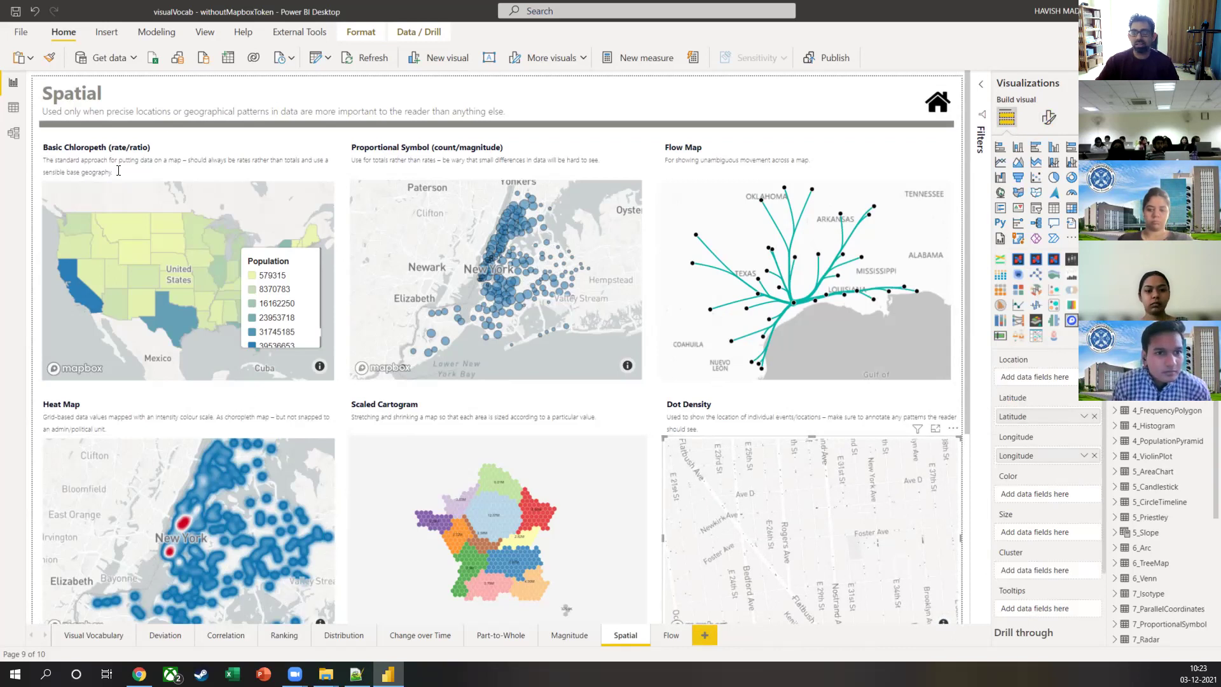
scroll(1128, 518, "down", 5)
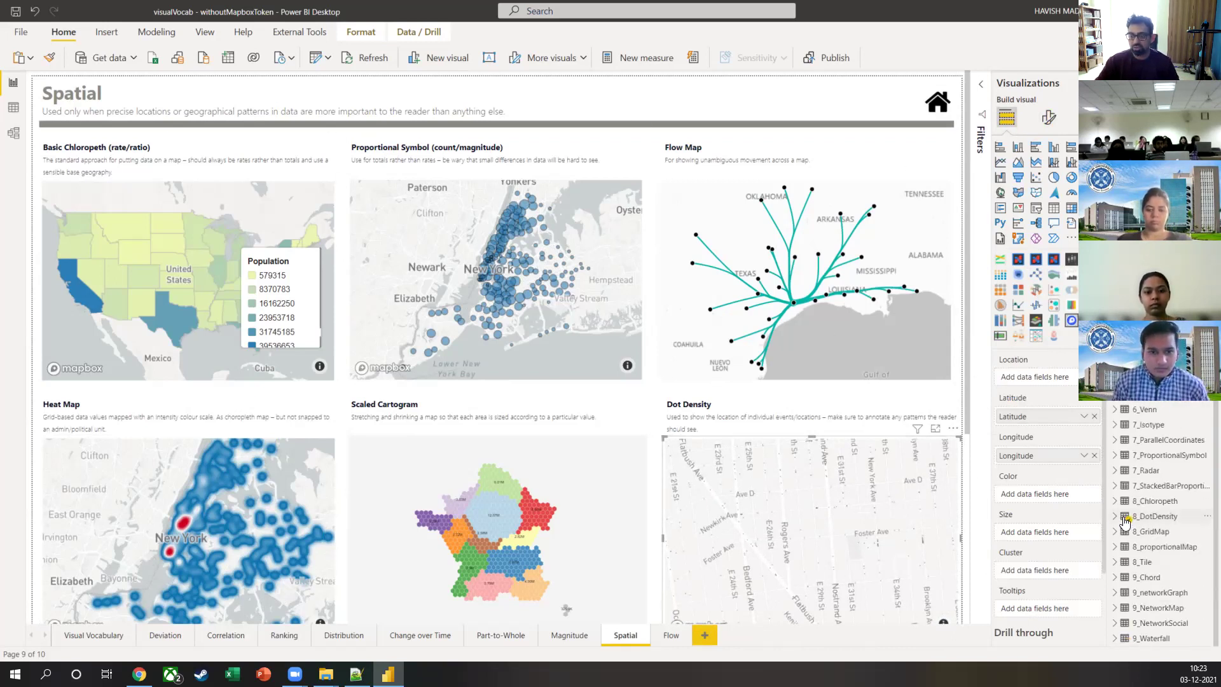
left_click(11, 105)
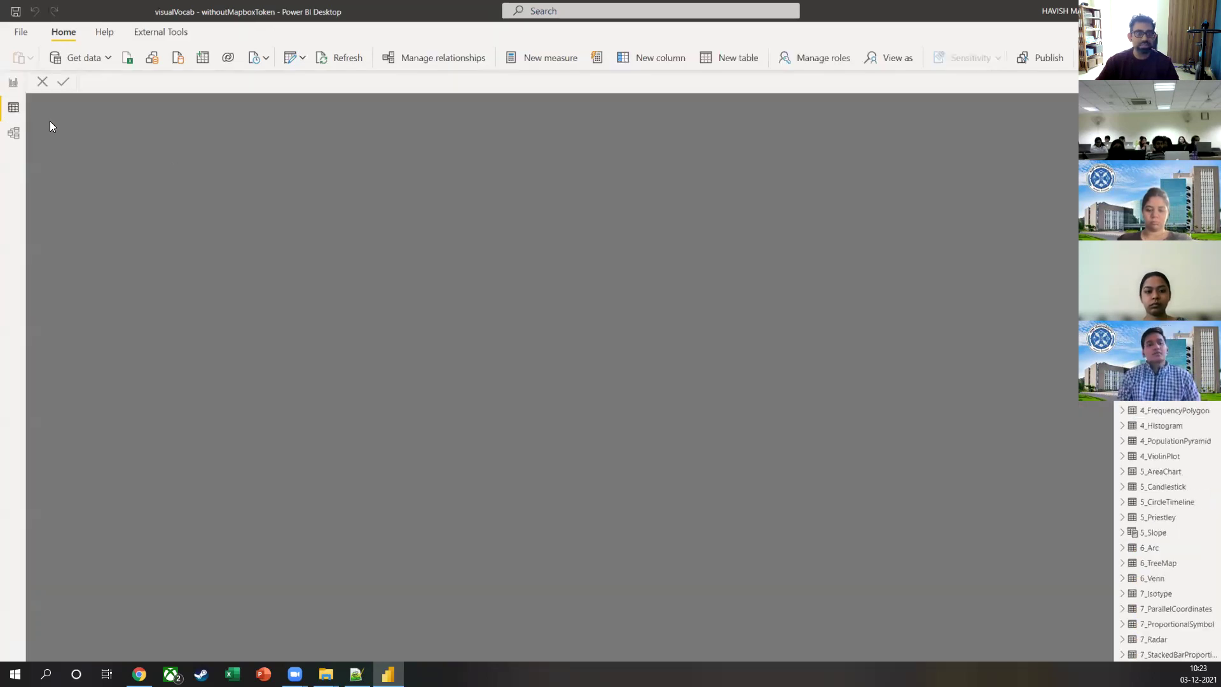
scroll(1172, 540, "down", 5)
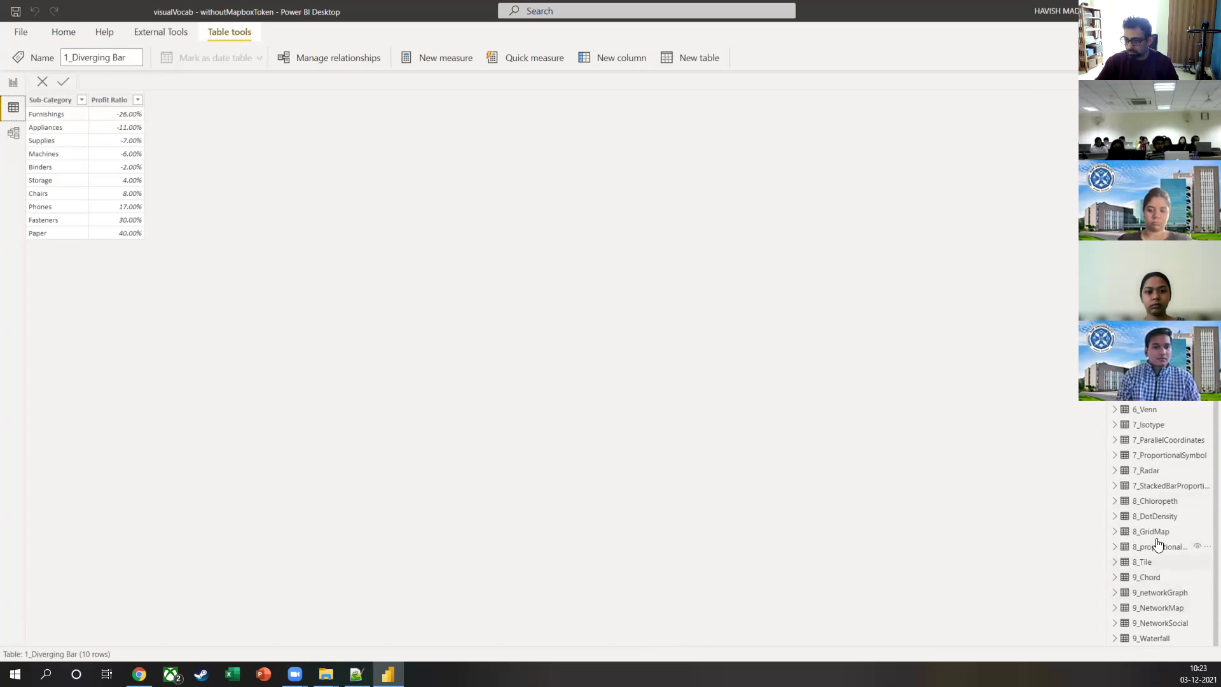
left_click(1150, 520)
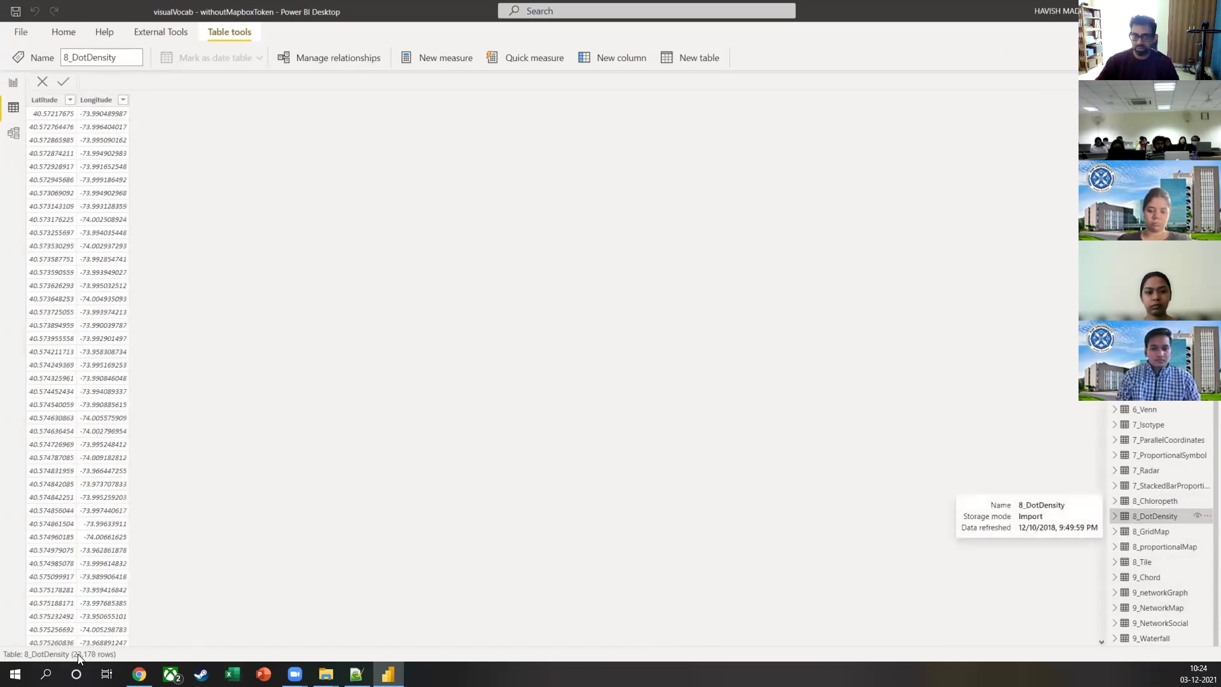
left_click(19, 90)
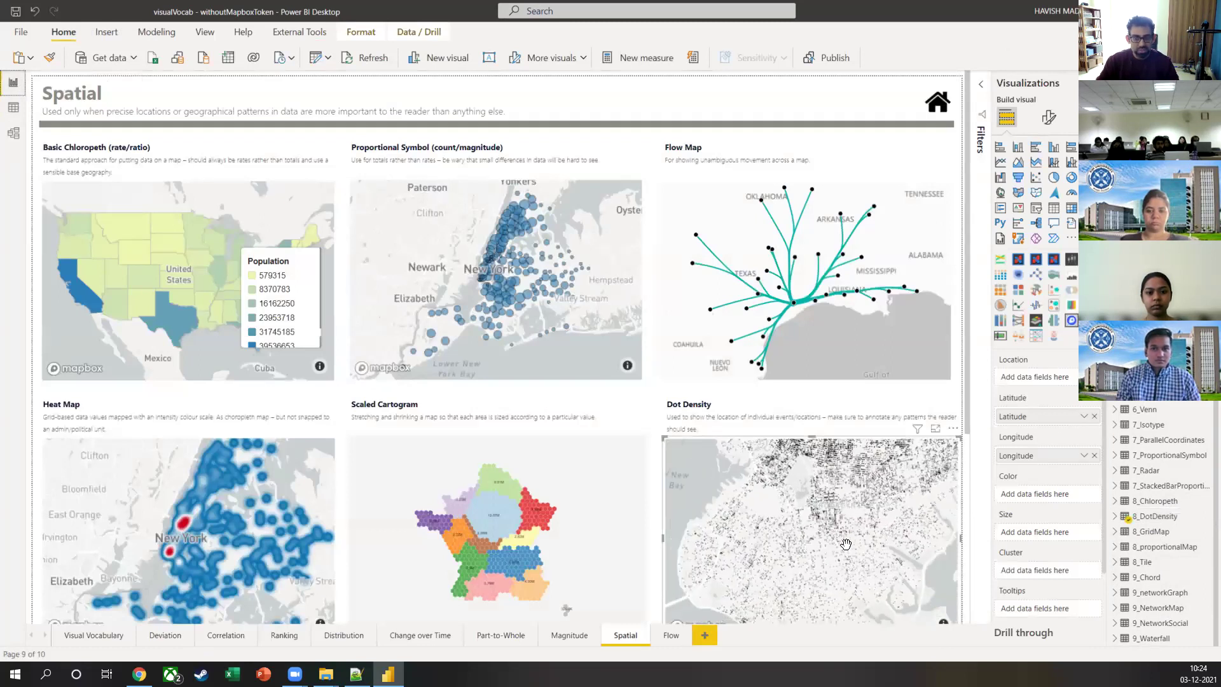
scroll(846, 544, "down", 2)
left_click_drag(824, 579, 825, 534)
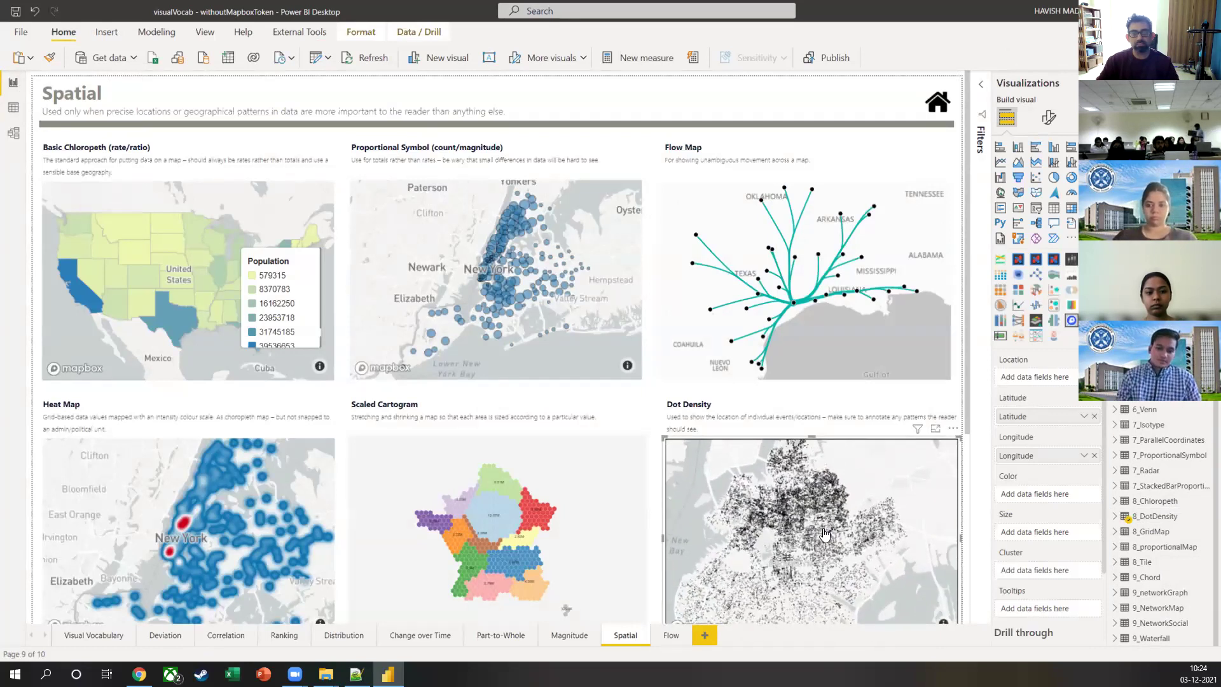
Step: Scroll through the Flow page's Sankey and Chord visuals, then return to Chrome's Mapbox tokens page
left_click(671, 637)
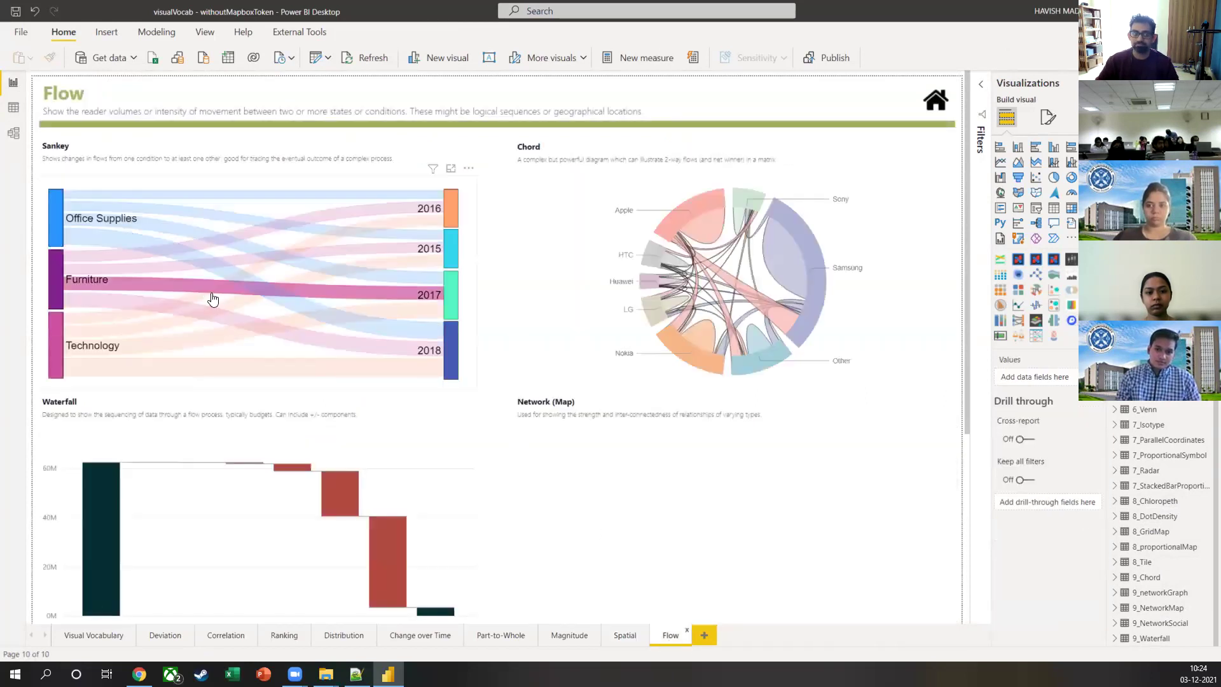
scroll(564, 437, "down", 3)
scroll(447, 309, "down", 2)
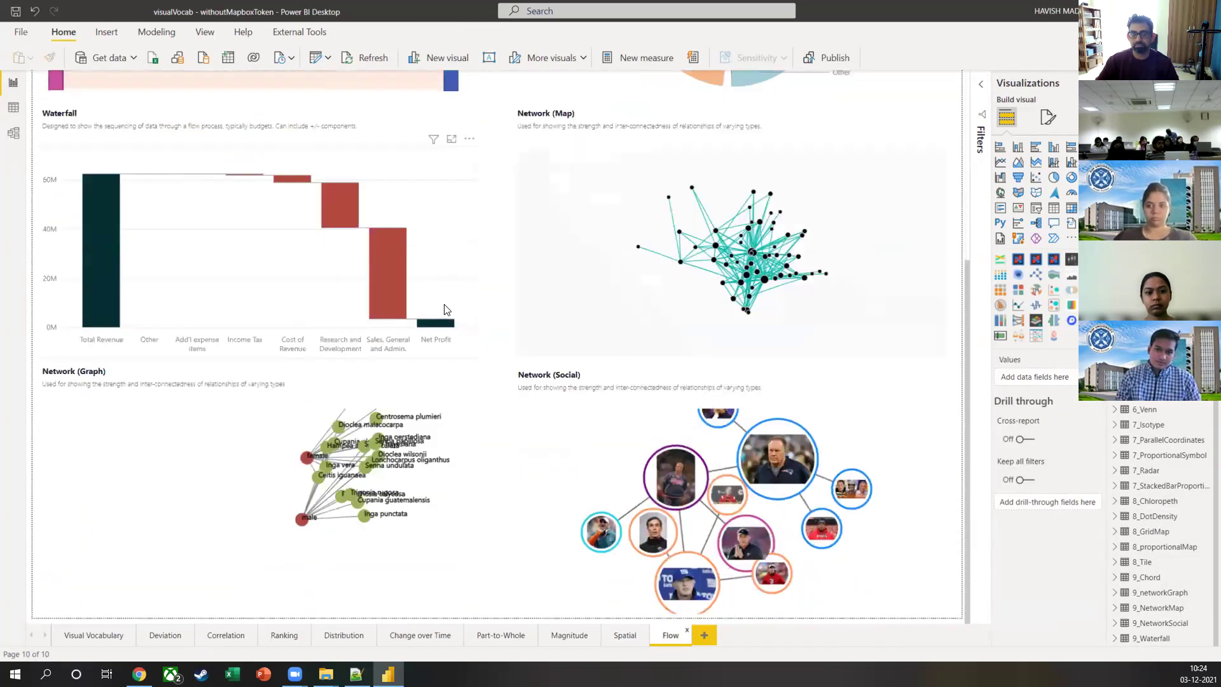
scroll(447, 310, "up", 5)
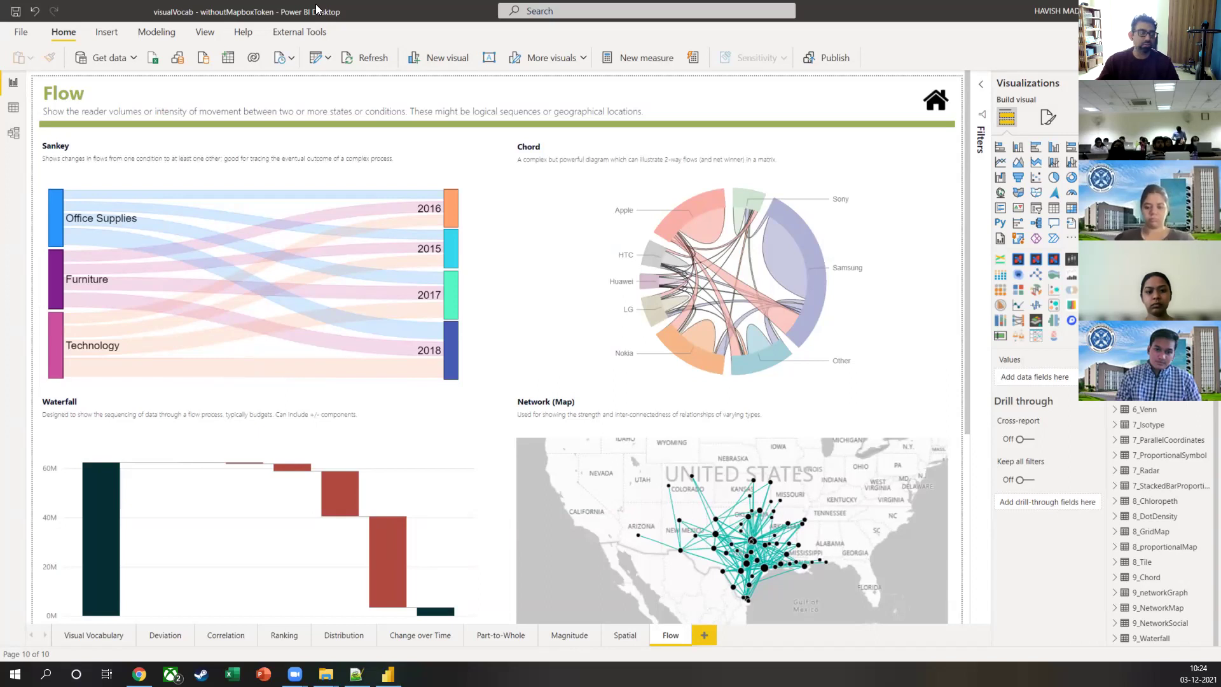
key("alt+Tab")
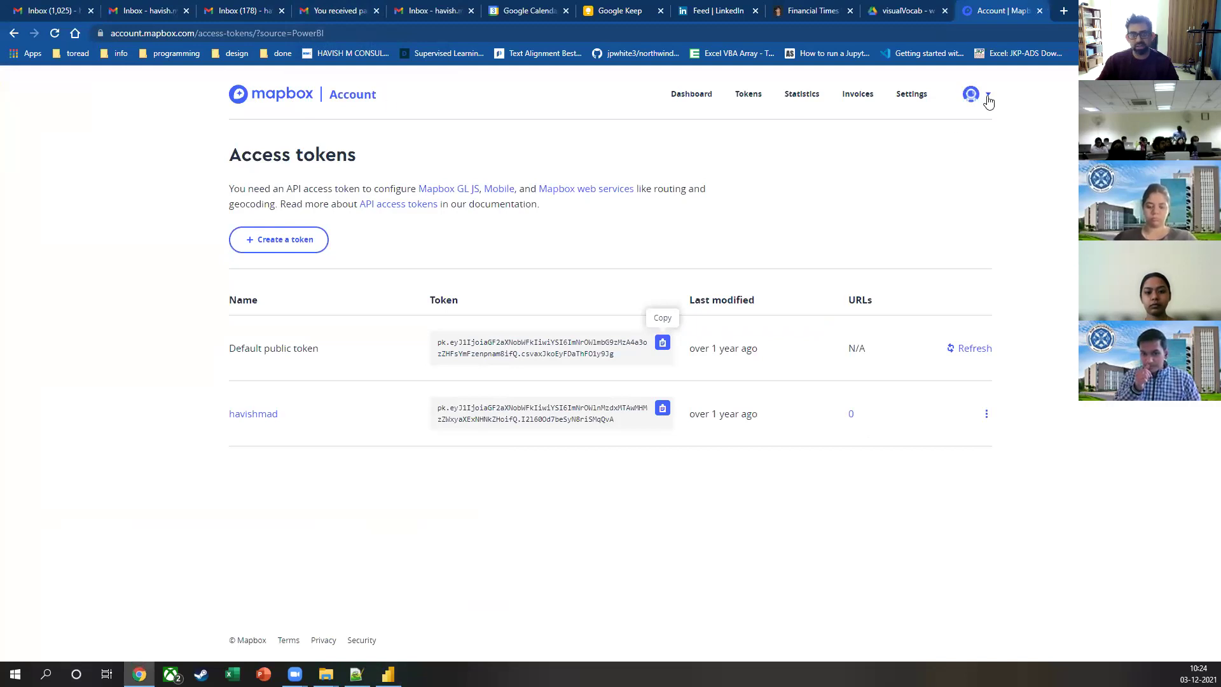
Step: Go to the Mapbox account dashboard, answering the onboarding survey with the catch-all option
mouse_move(268, 356)
left_click_drag(269, 353, 297, 354)
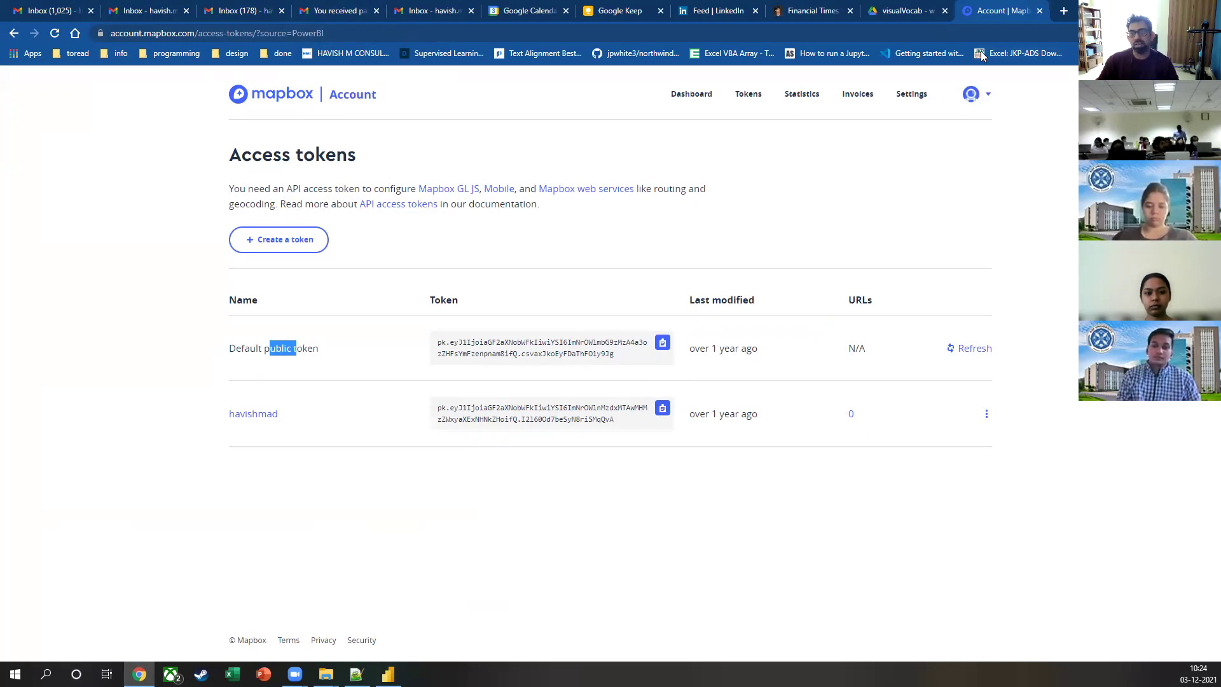
left_click(988, 98)
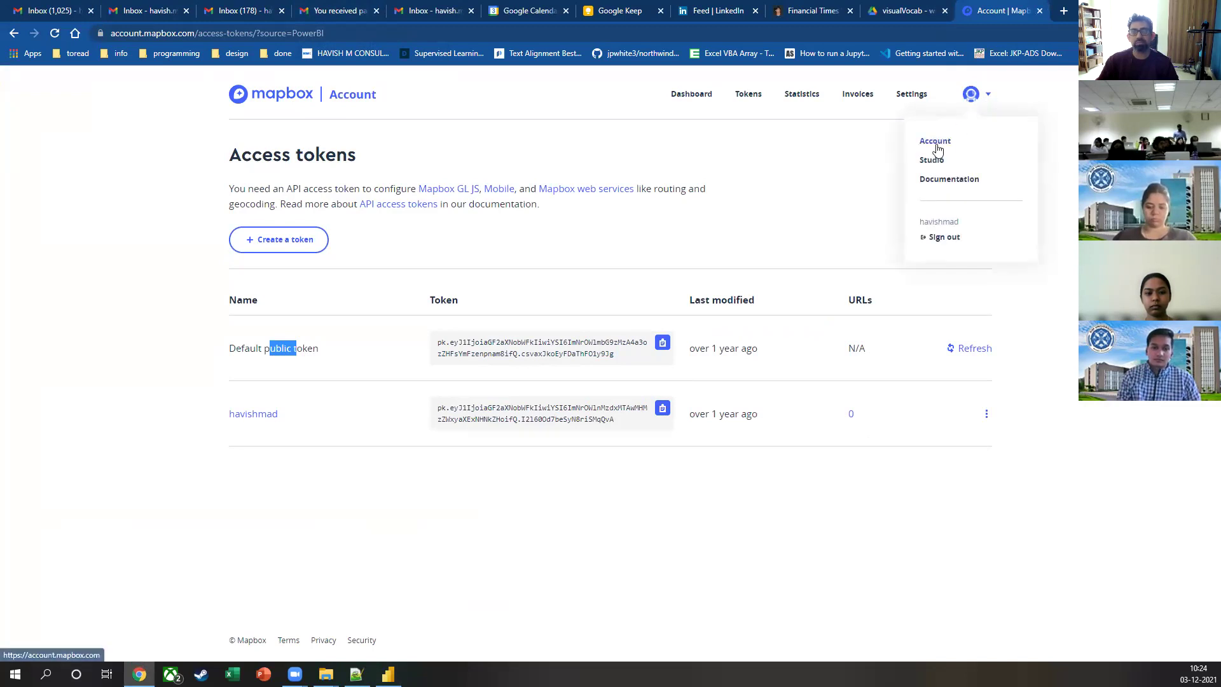
left_click(941, 144)
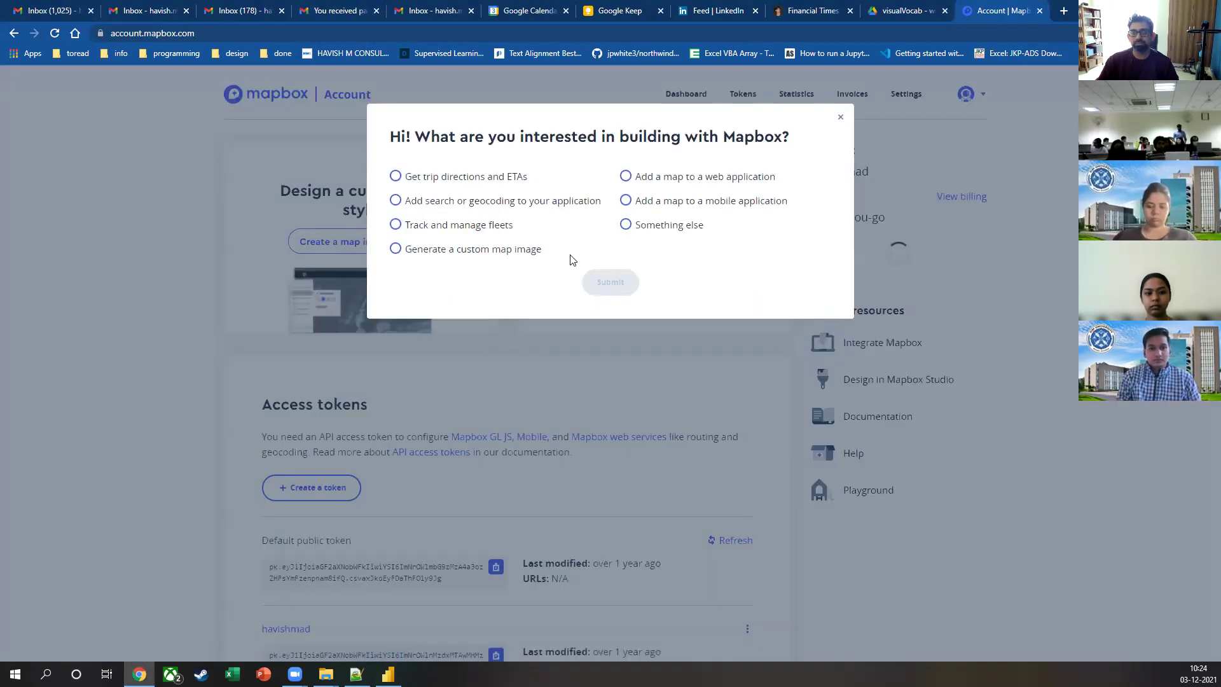
left_click(626, 225)
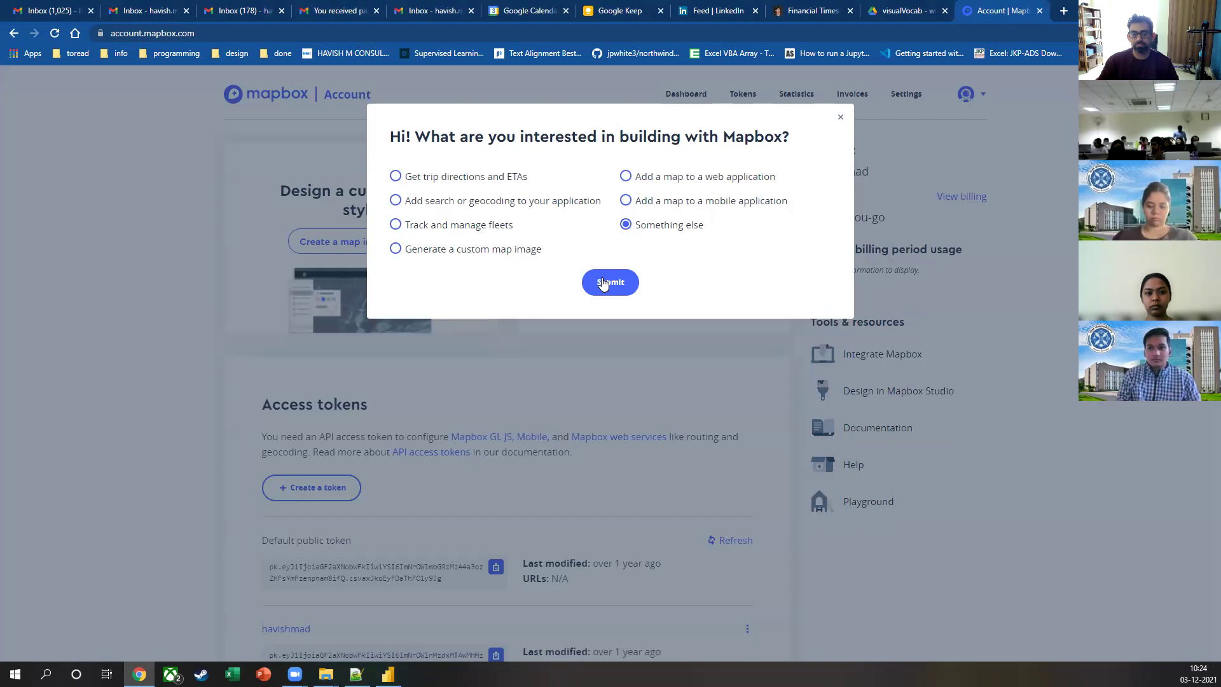
left_click(611, 282)
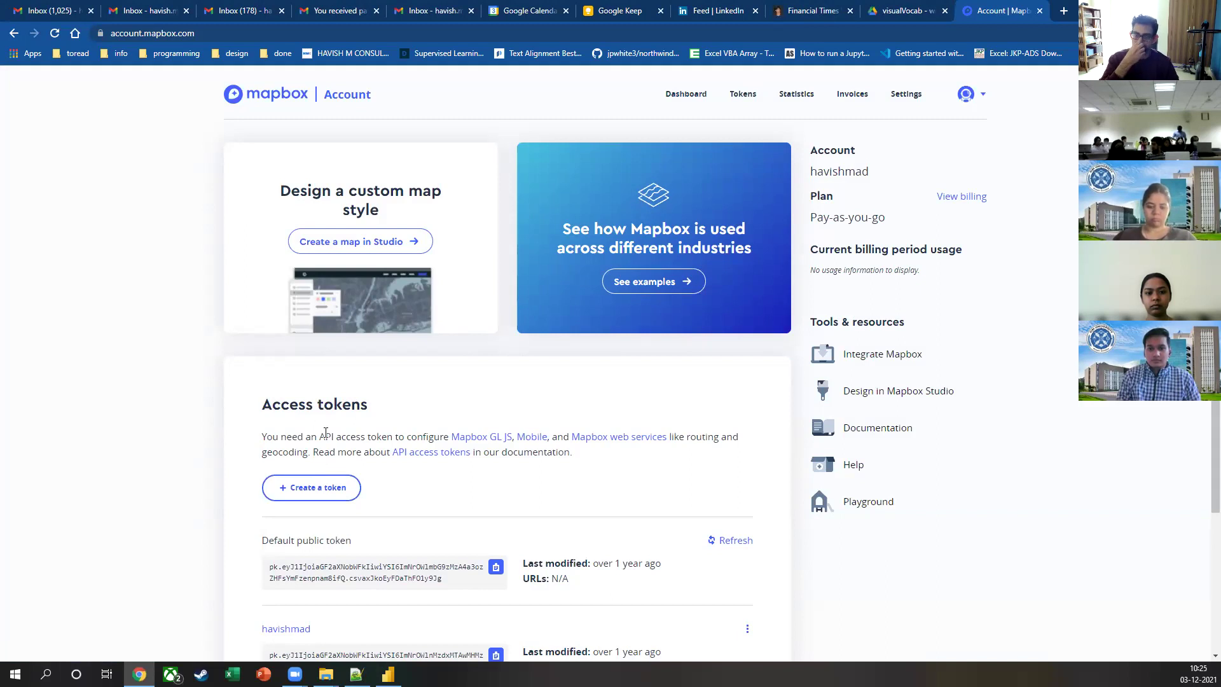
Step: Review the billing details and available subscription plans, then close the Mapbox tab
left_click(953, 198)
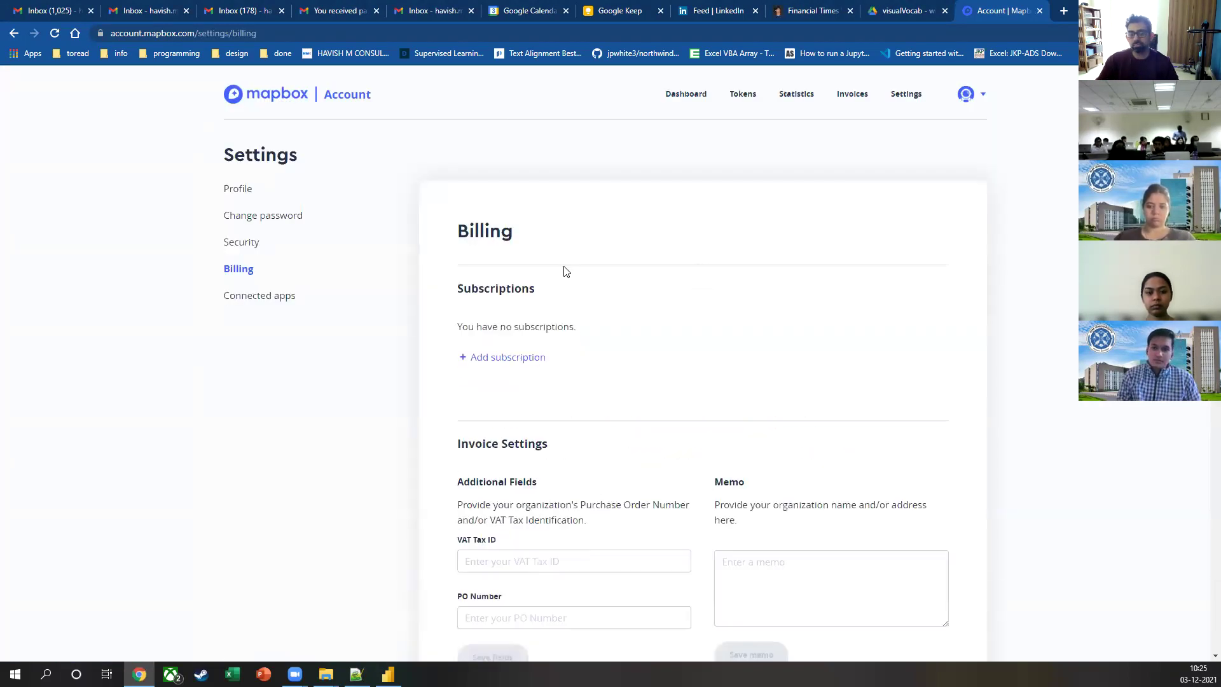
scroll(566, 271, "down", 8)
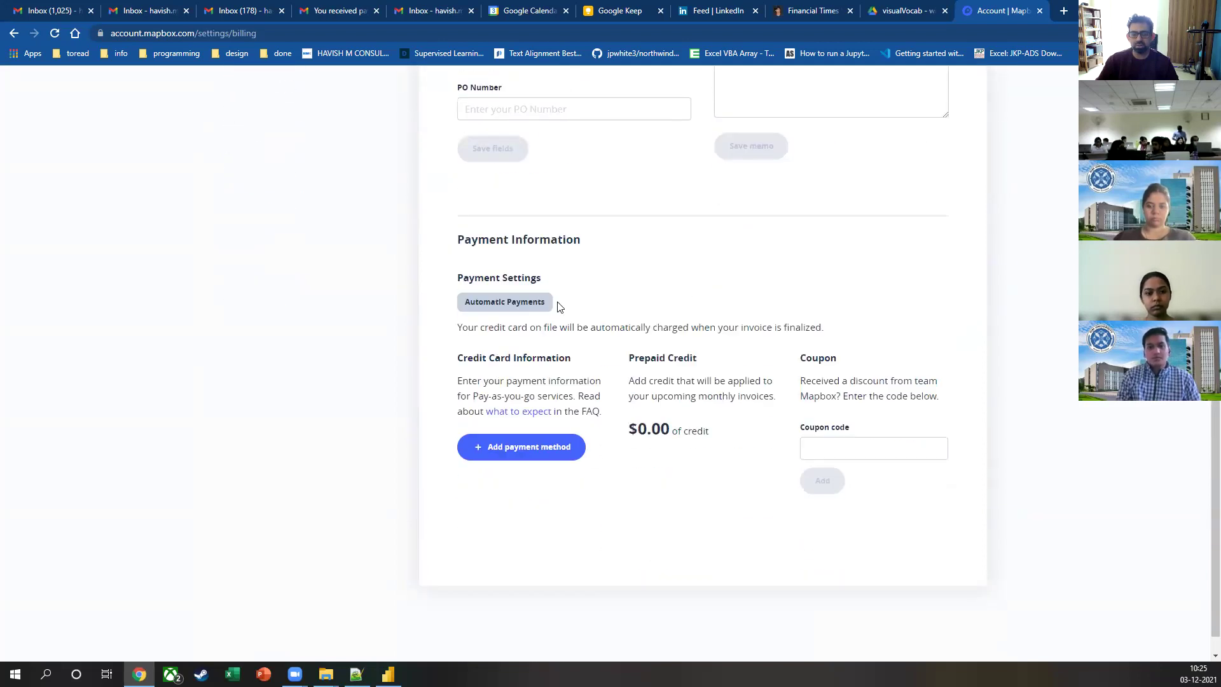
scroll(555, 338, "up", 8)
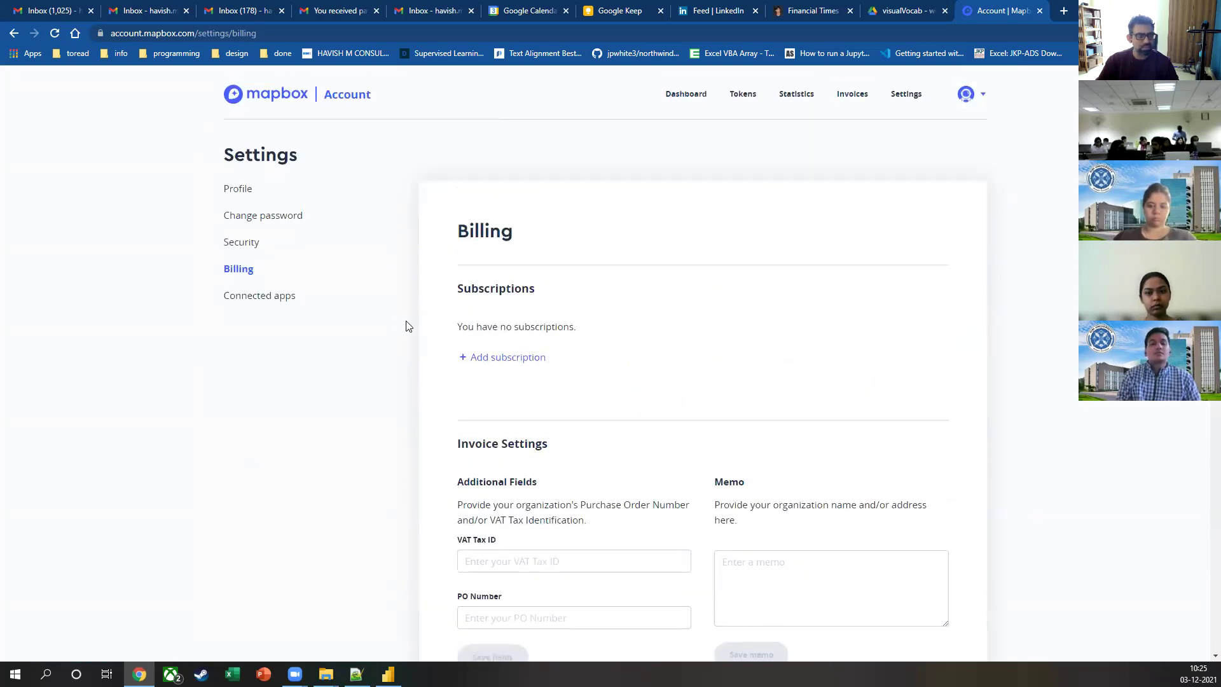
left_click(477, 356)
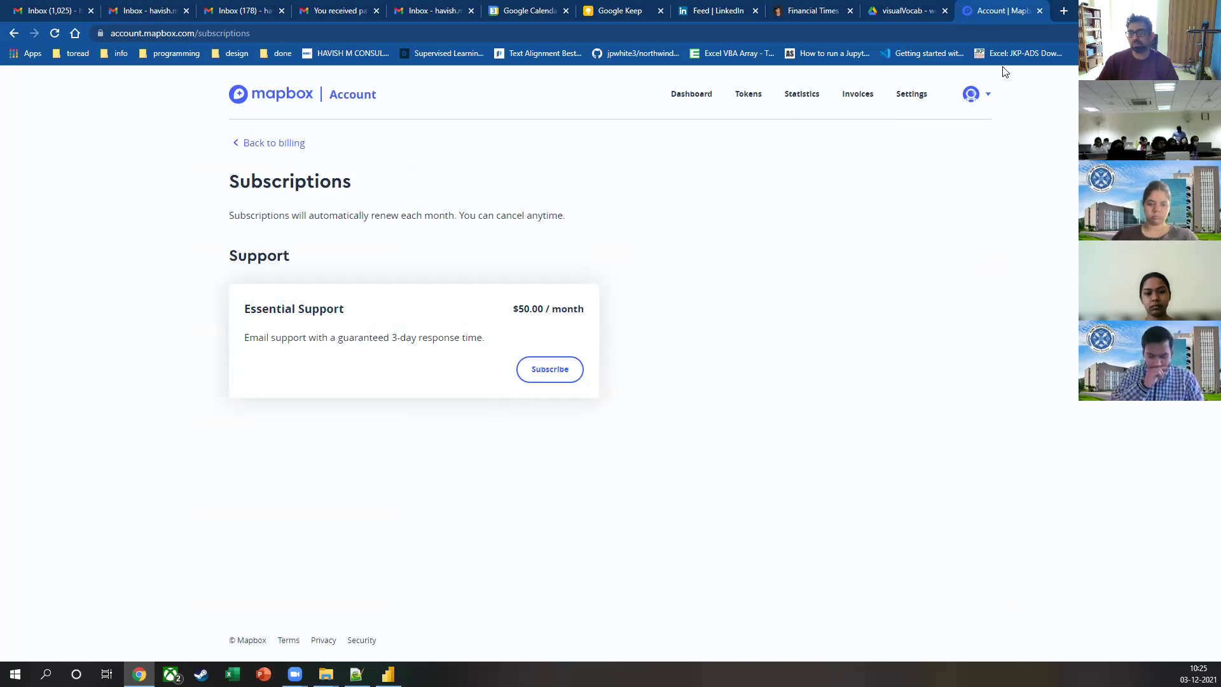
left_click(1040, 11)
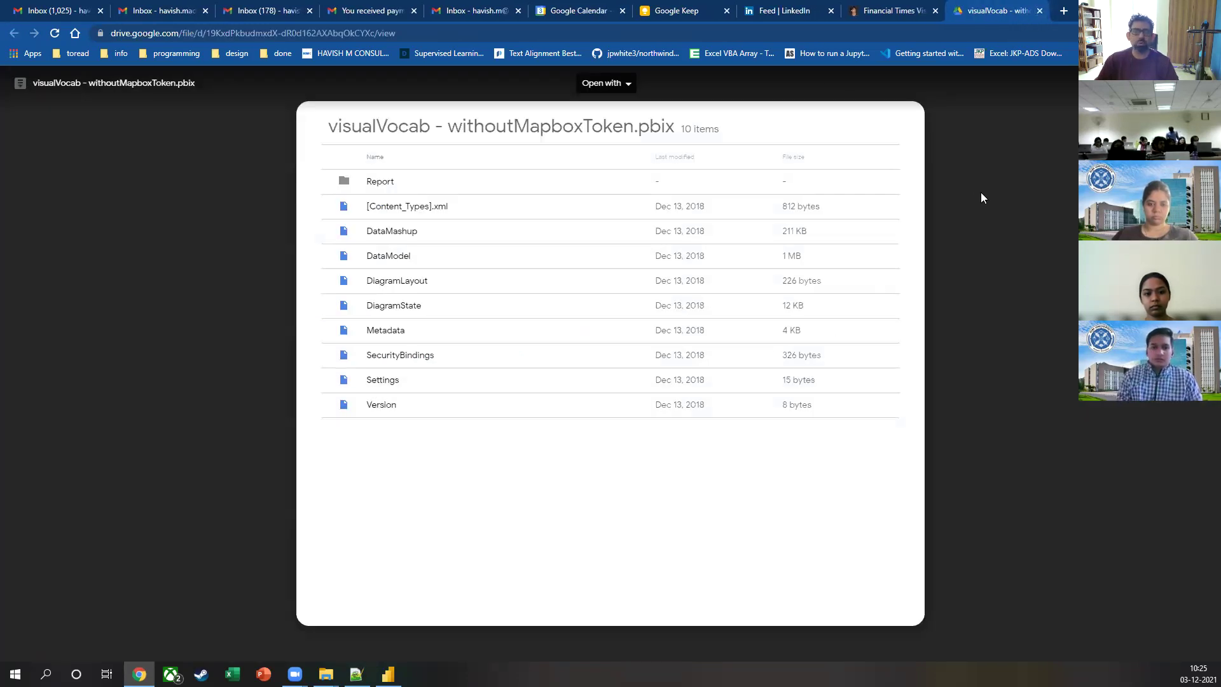
Step: Close the Drive preview tab, deselect the credits text, and scroll back to the post title
left_click(1040, 10)
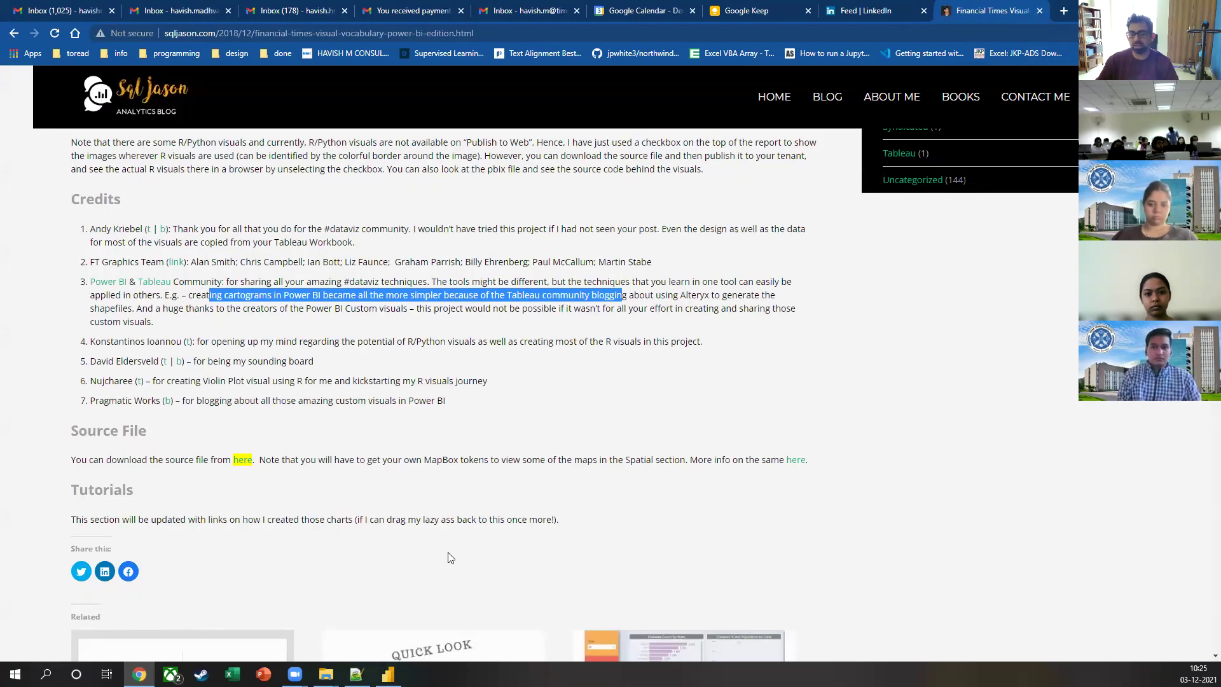
left_click(453, 434)
scroll(453, 434, "up", 10)
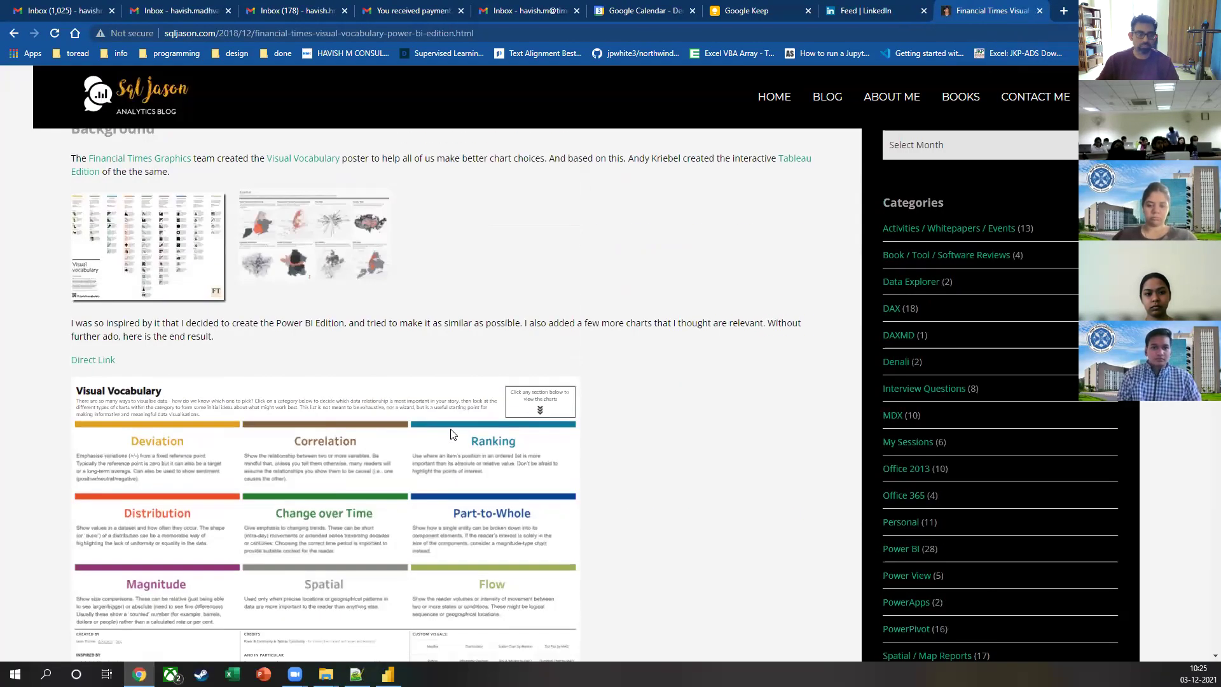
scroll(453, 435, "down", 4)
scroll(453, 435, "up", 3)
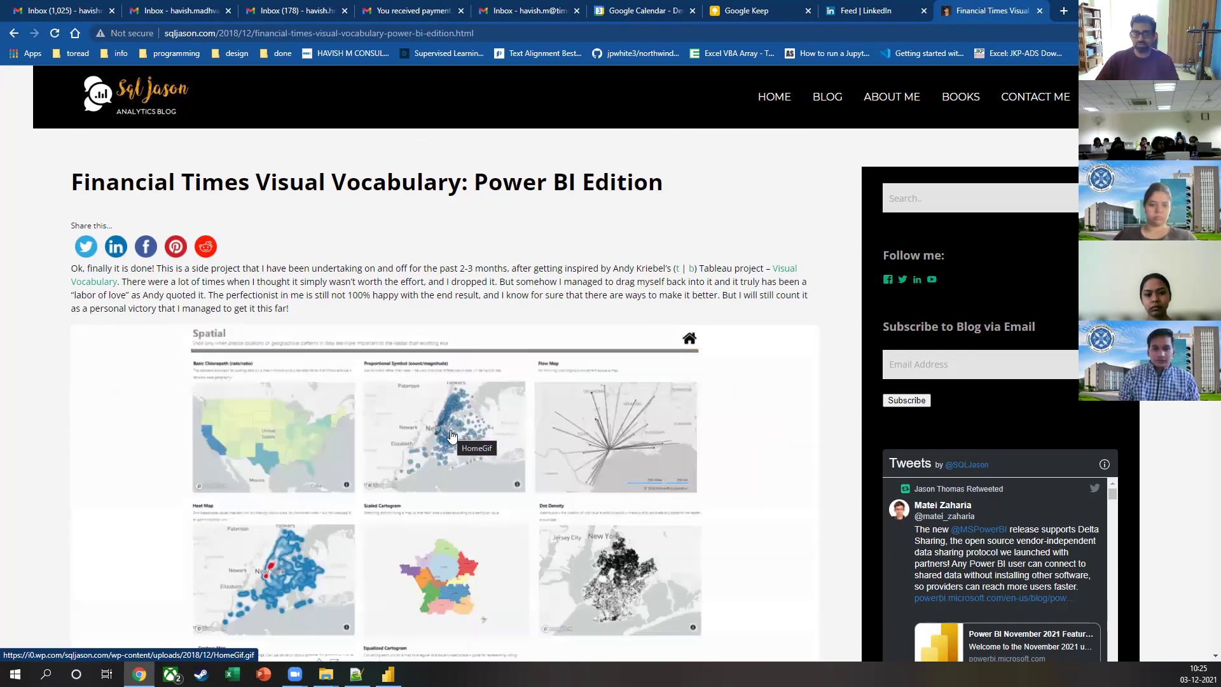
left_click(193, 55)
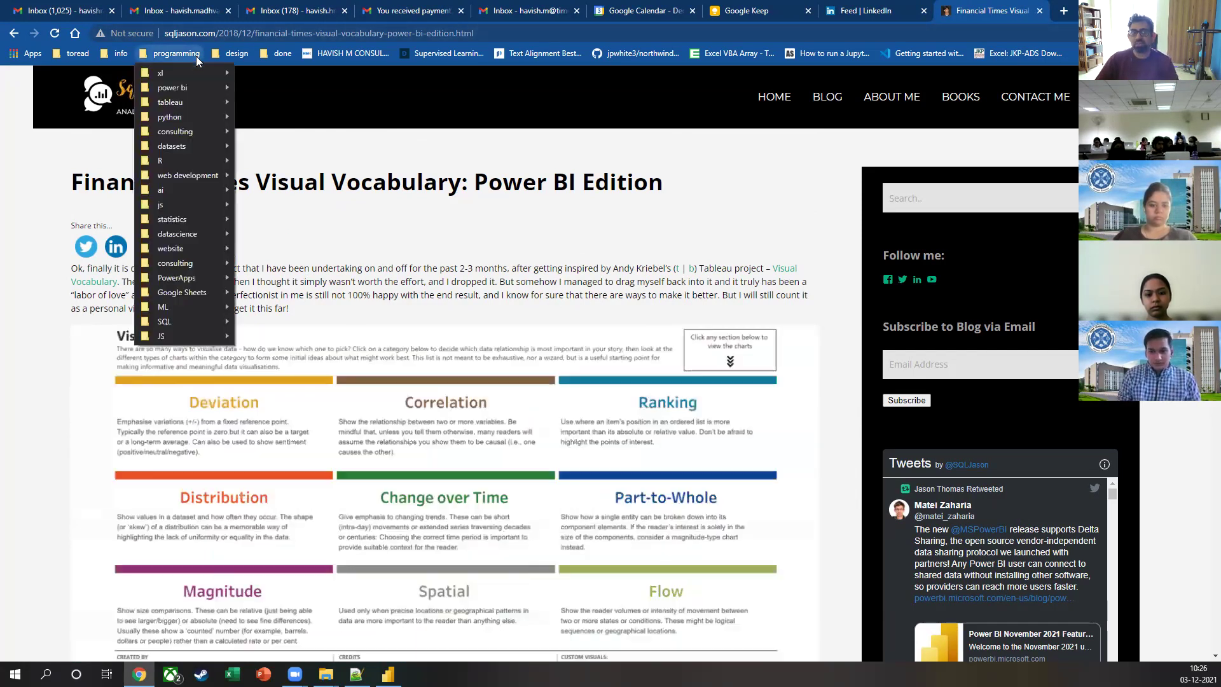
mouse_move(221, 93)
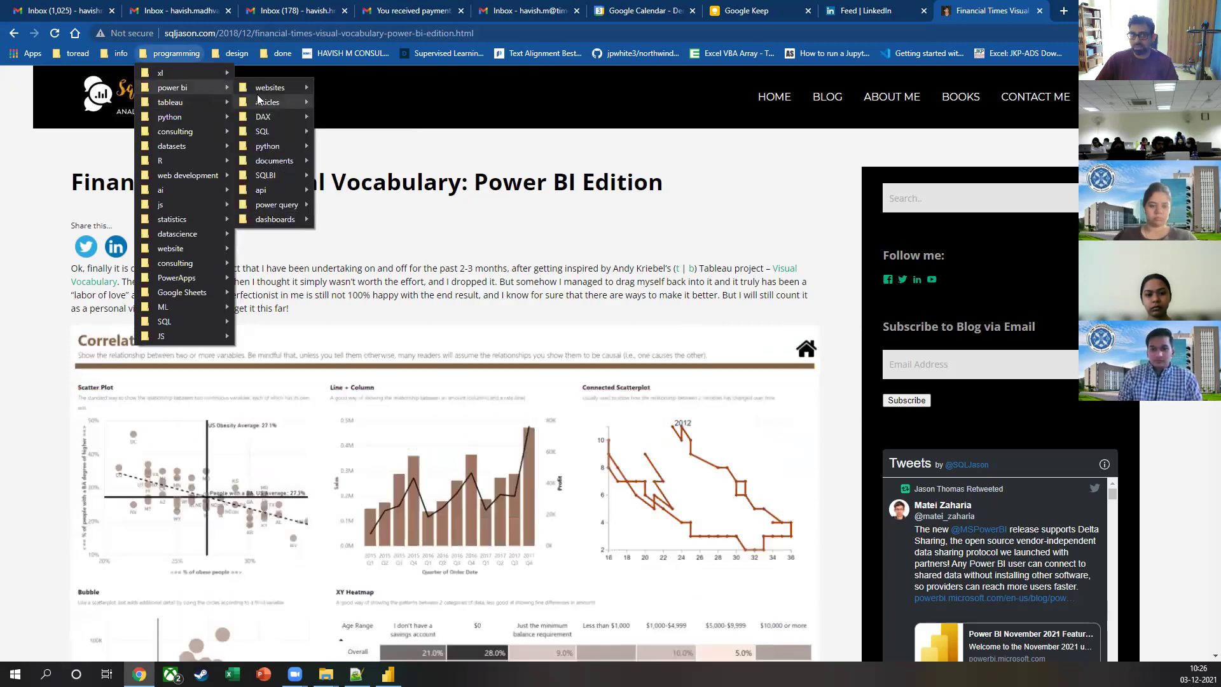
mouse_move(272, 91)
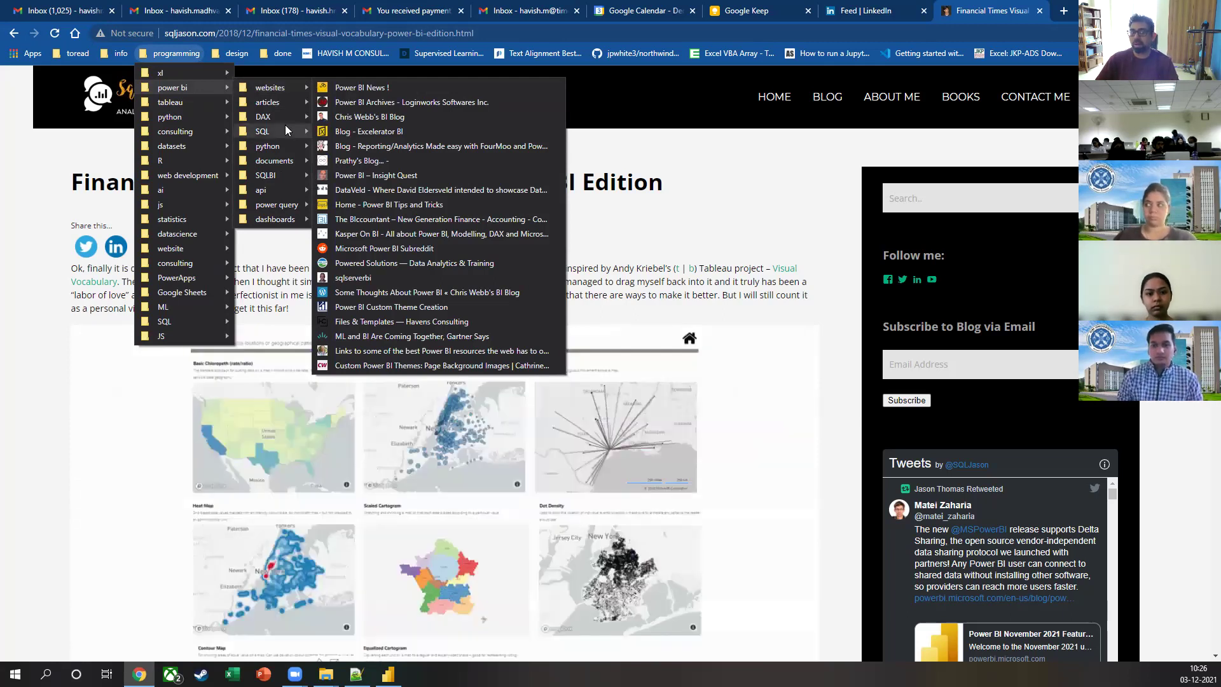
mouse_move(278, 147)
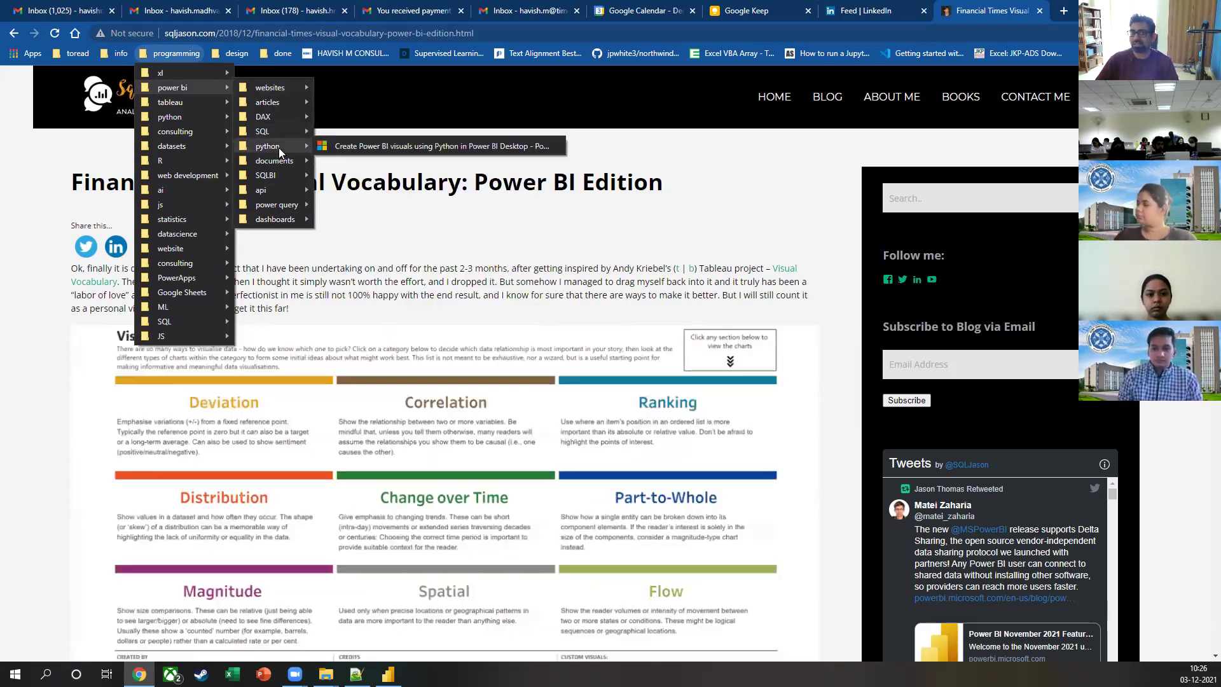
left_click(56, 431)
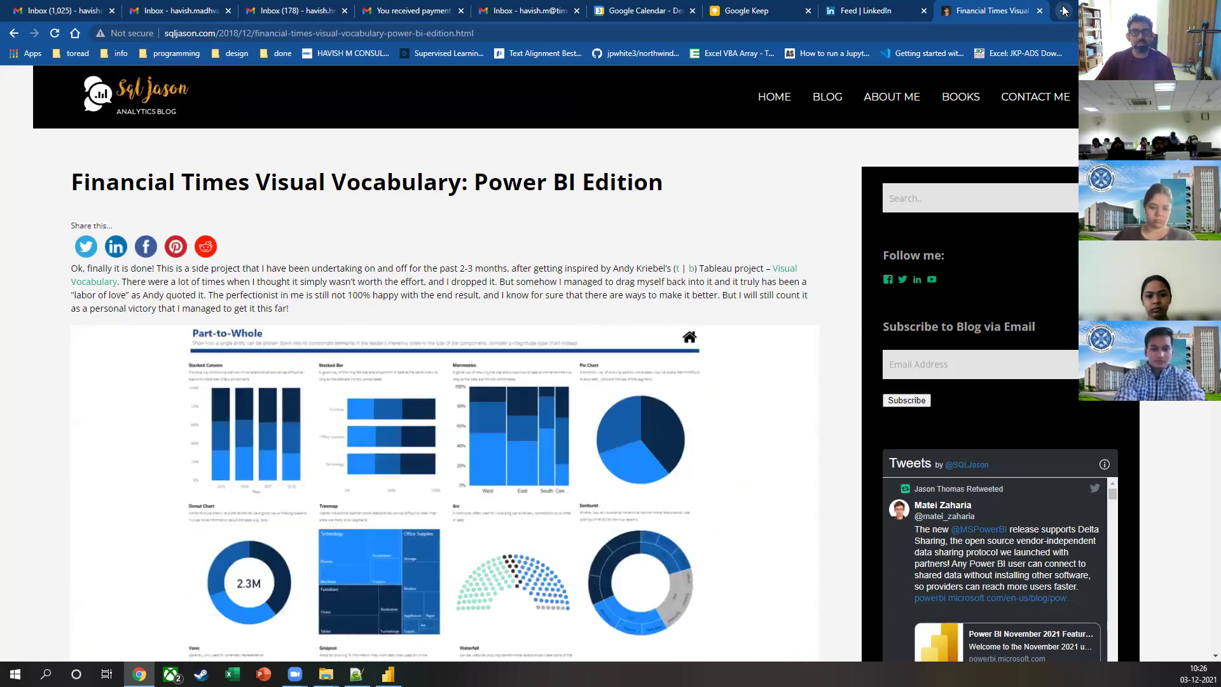
key("ctrl+t")
type("stackoverflow.com")
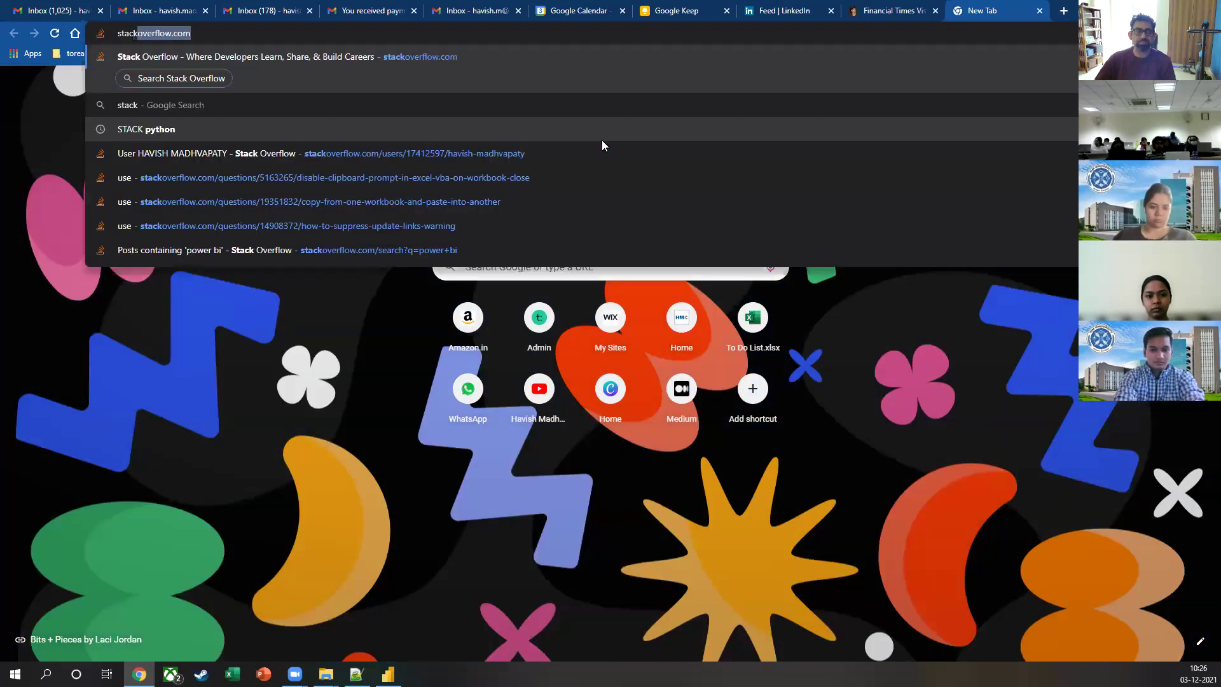
key("Return")
left_click(433, 84)
type("excel")
key("Return")
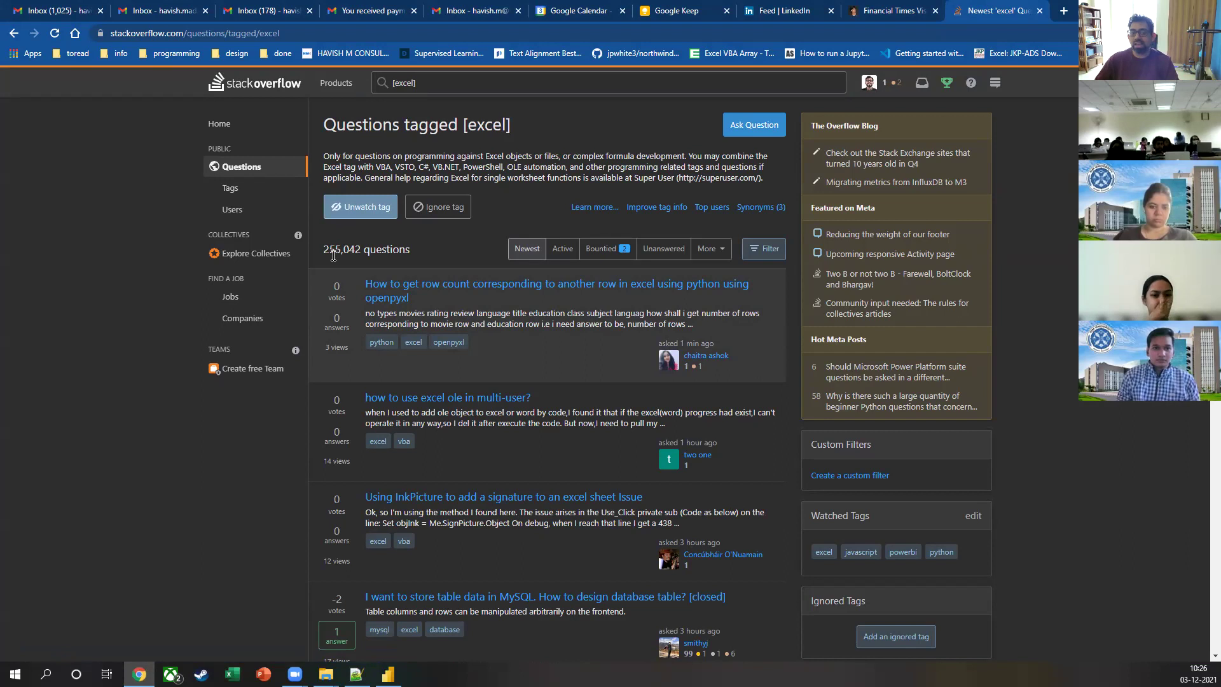
left_click(560, 252)
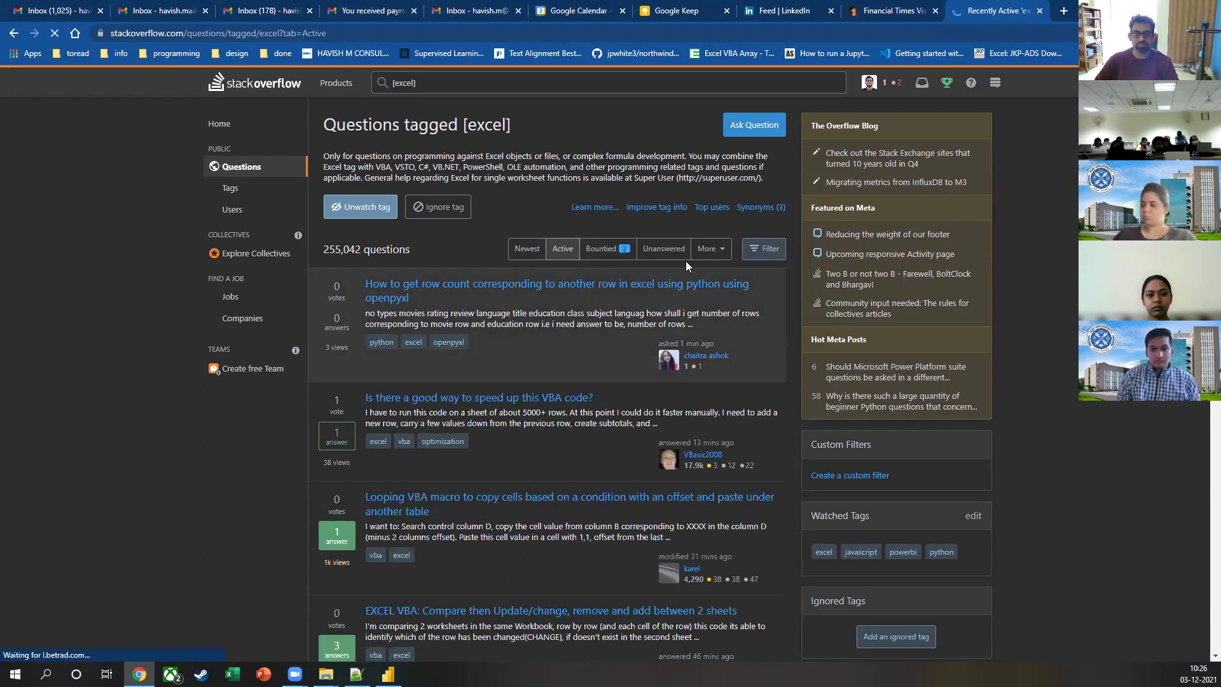
left_click(703, 250)
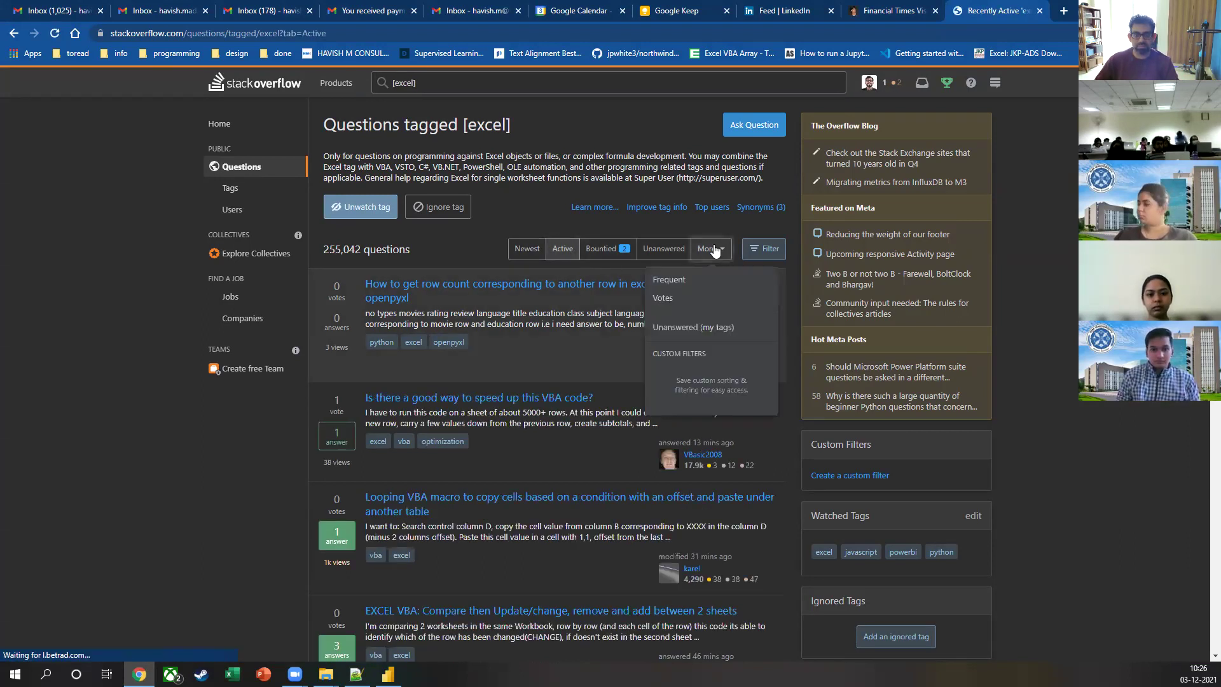
left_click(663, 299)
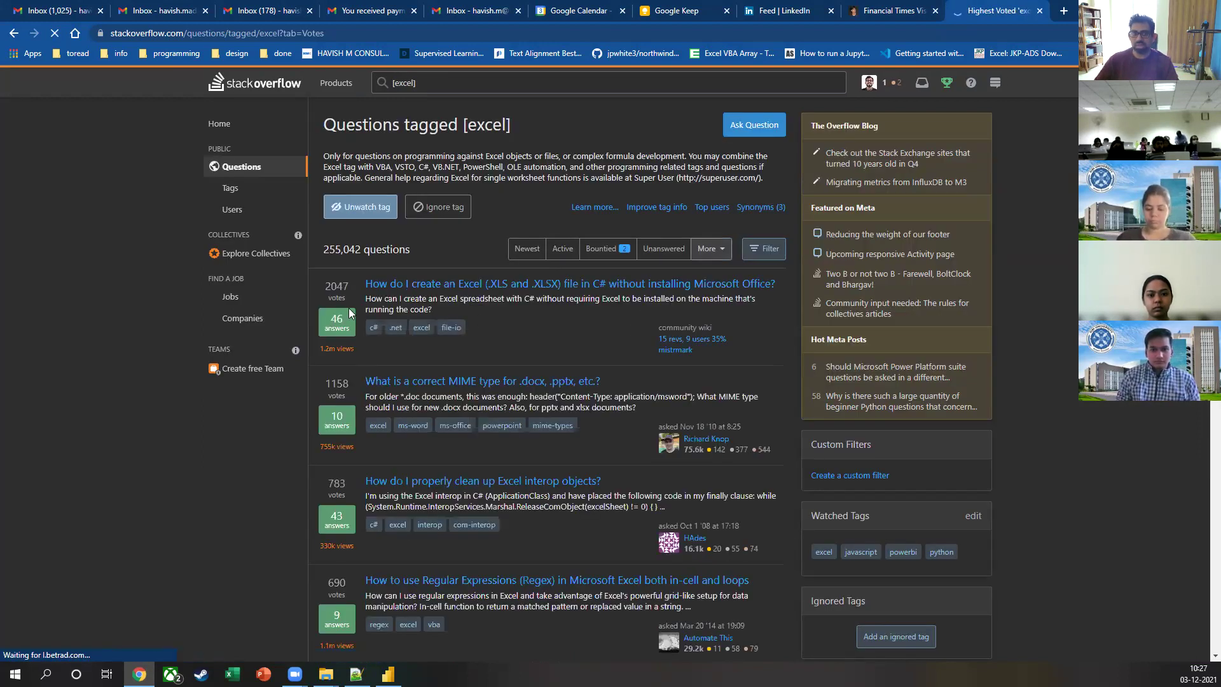
left_click(395, 284)
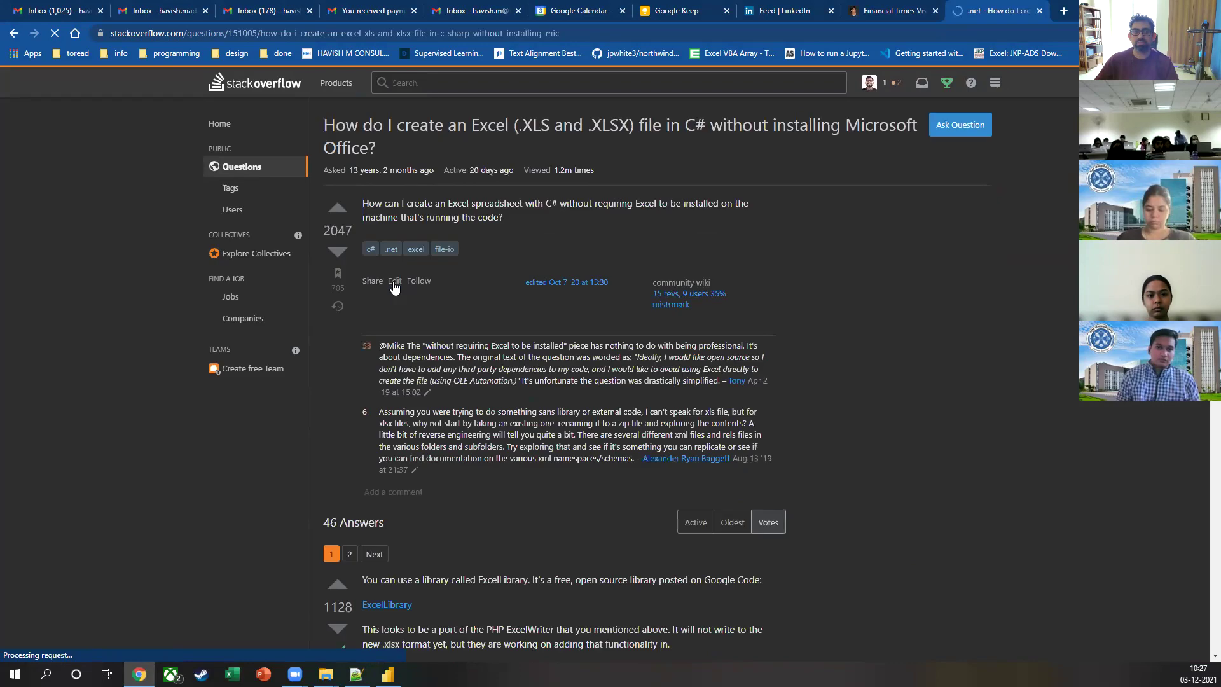
scroll(462, 284, "down", 15)
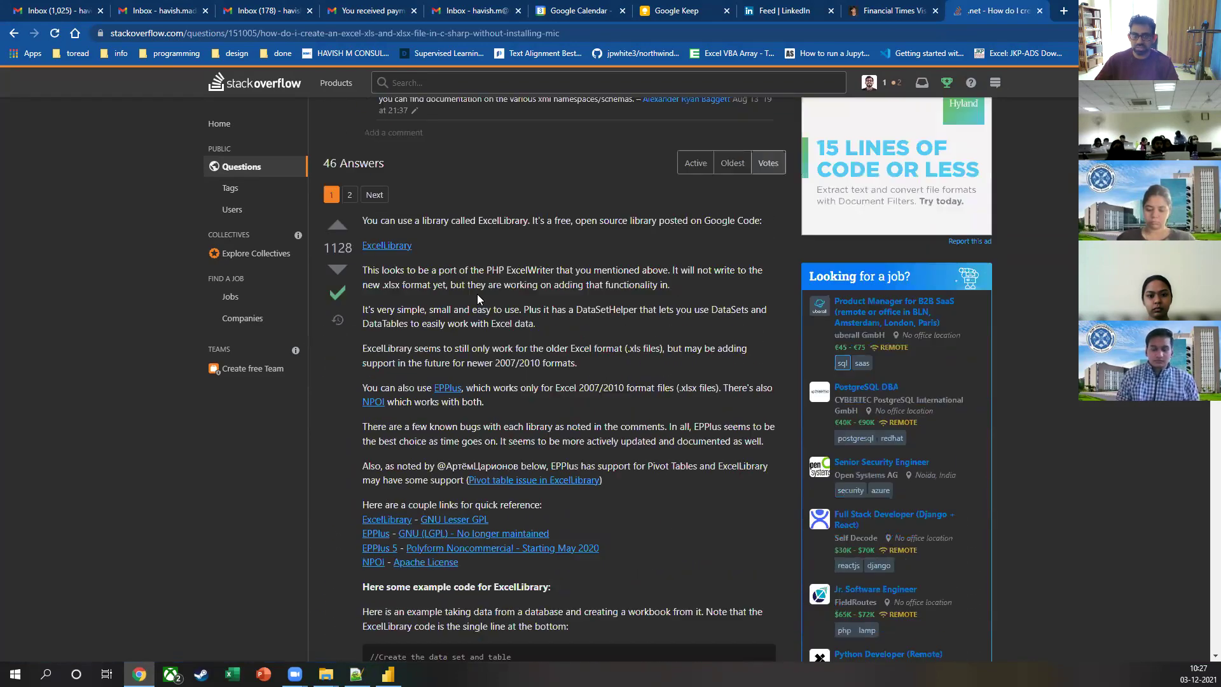
scroll(528, 319, "up", 12)
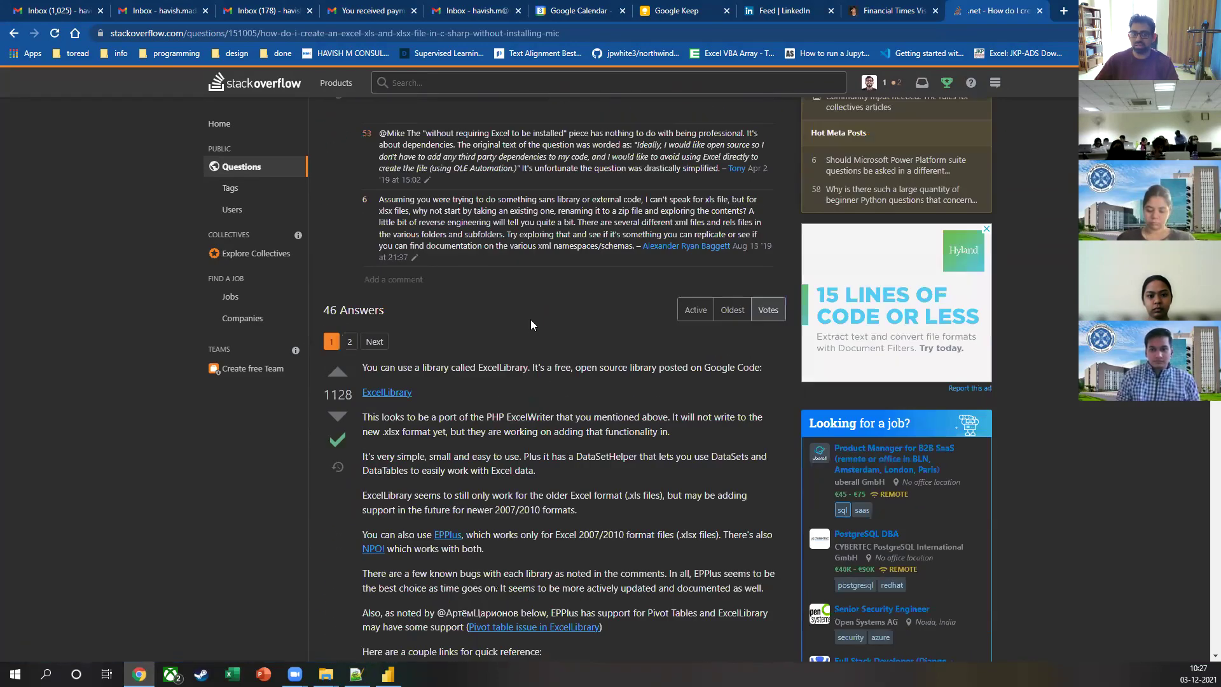
scroll(535, 327, "down", 4)
scroll(542, 325, "down", 20)
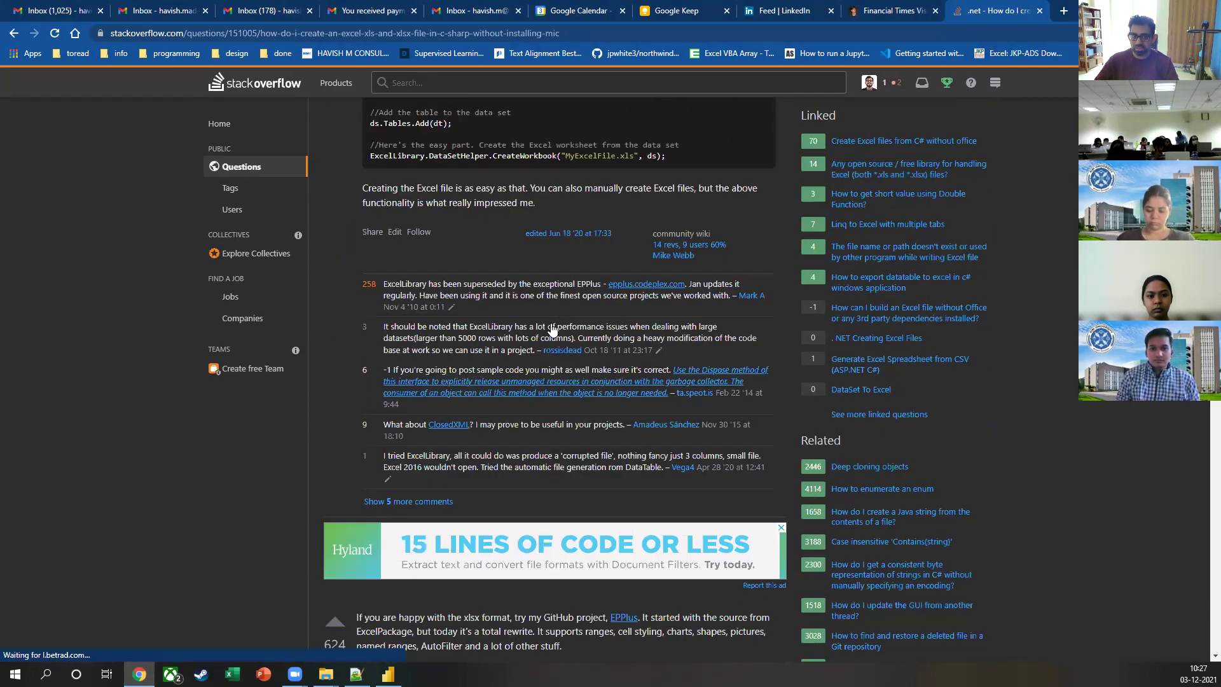
scroll(555, 331, "down", 15)
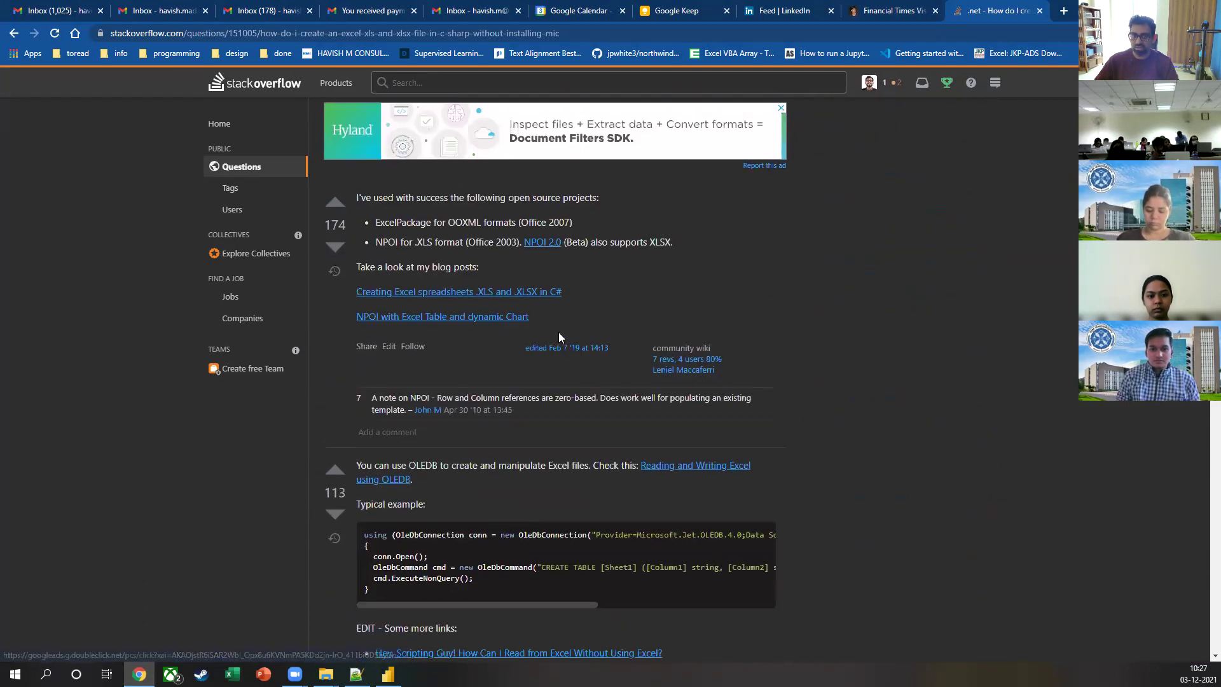
scroll(563, 356, "down", 4)
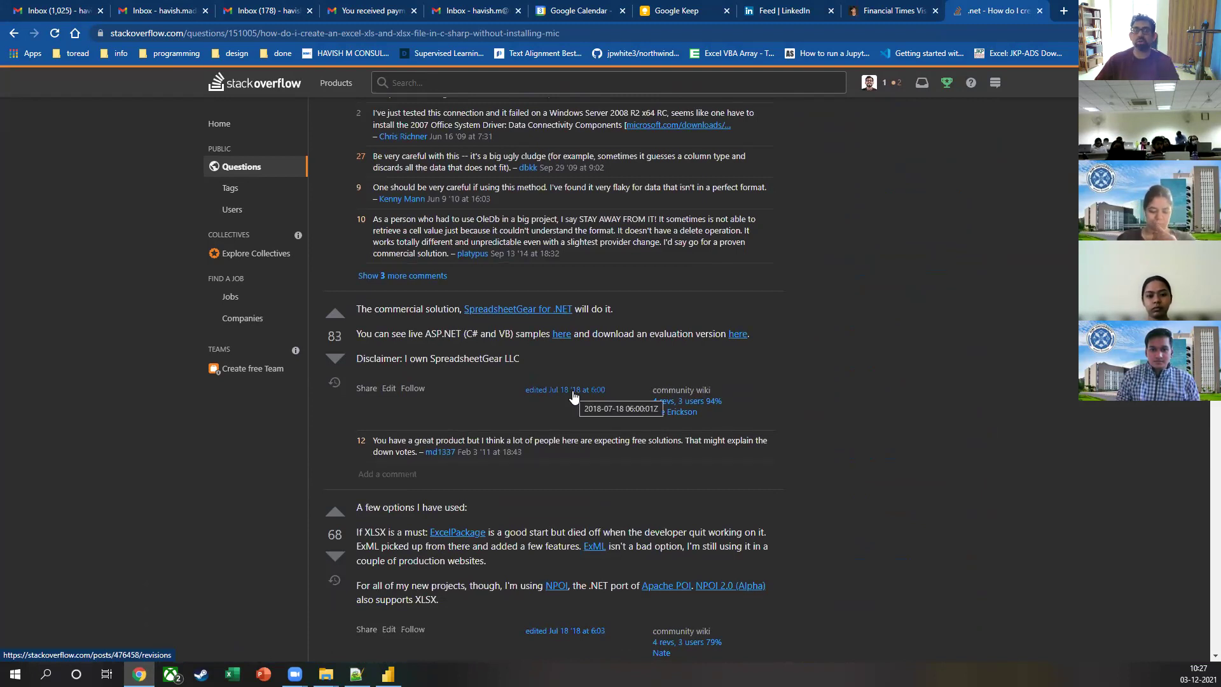
scroll(574, 396, "down", 10)
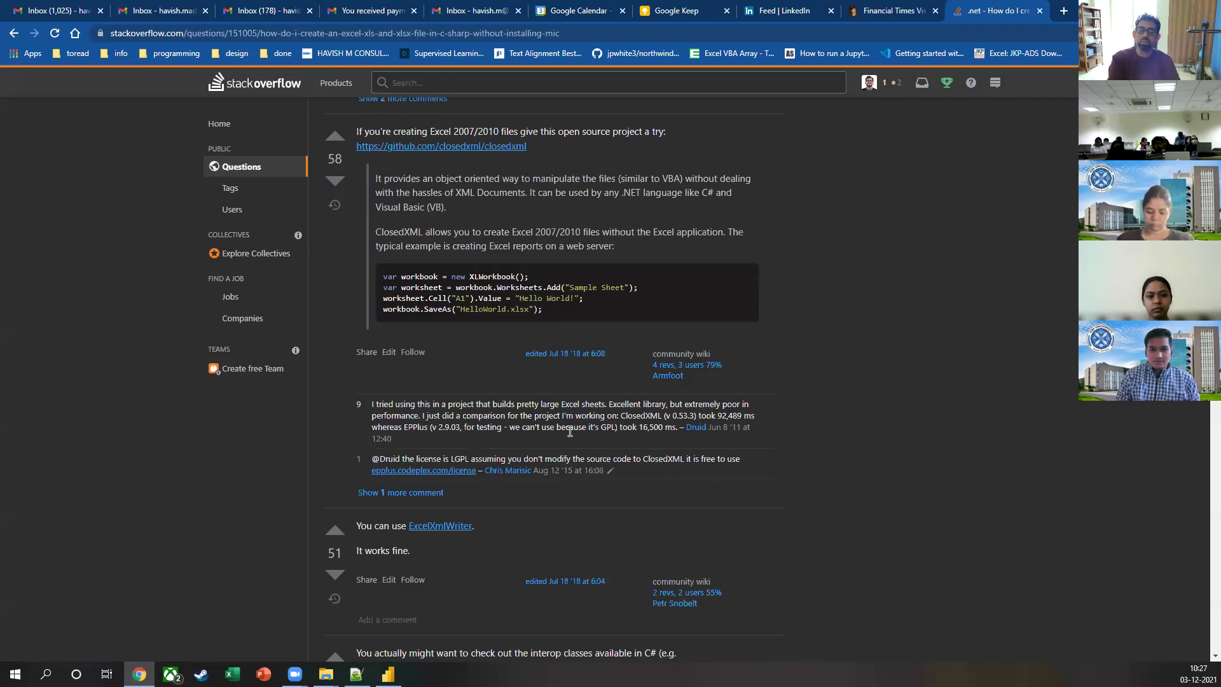
scroll(570, 446, "down", 10)
scroll(618, 391, "down", 15)
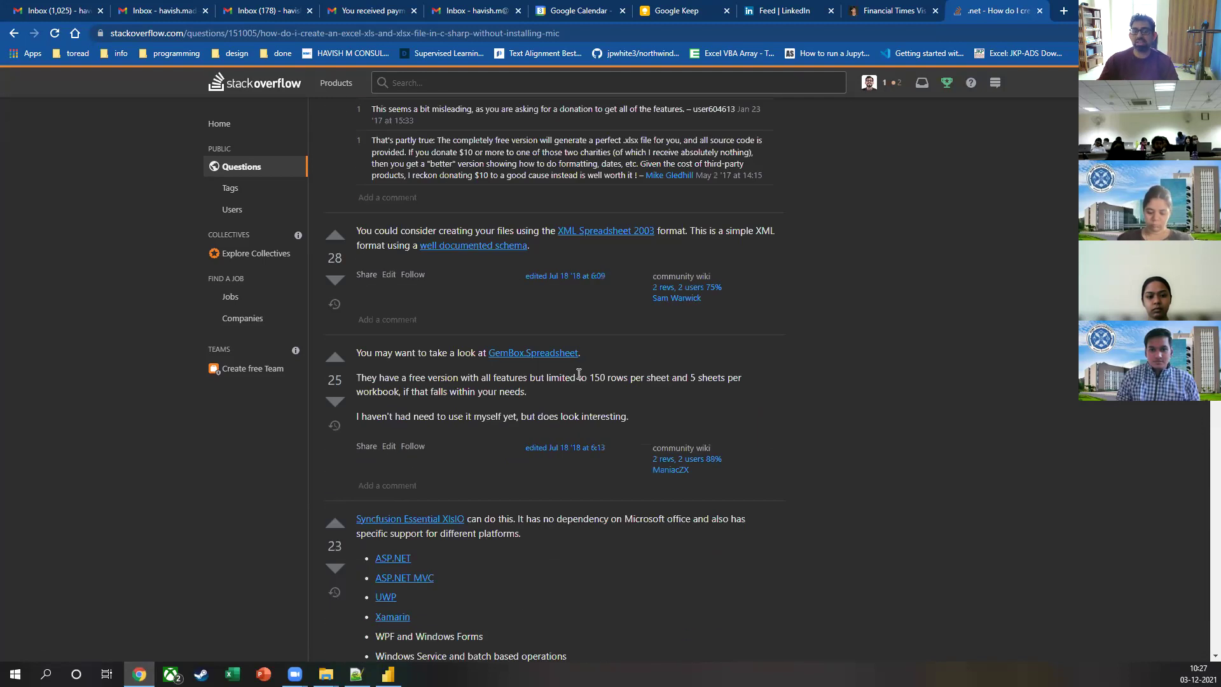
scroll(575, 370, "down", 9)
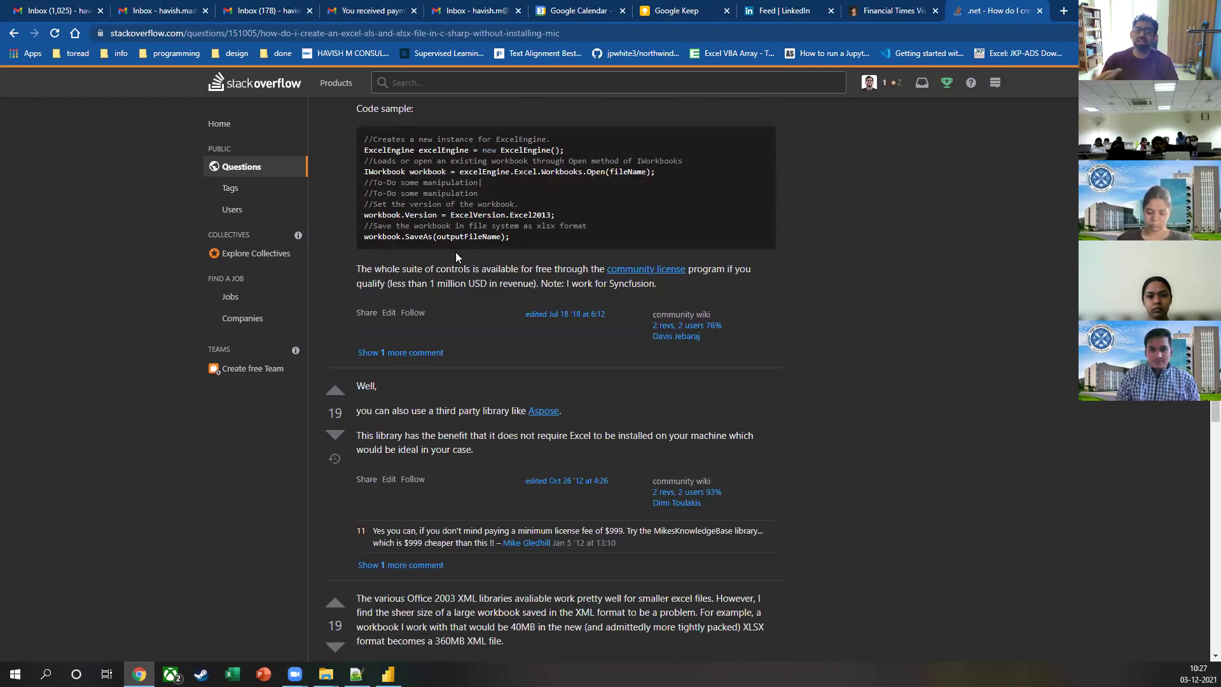
left_click(1040, 11)
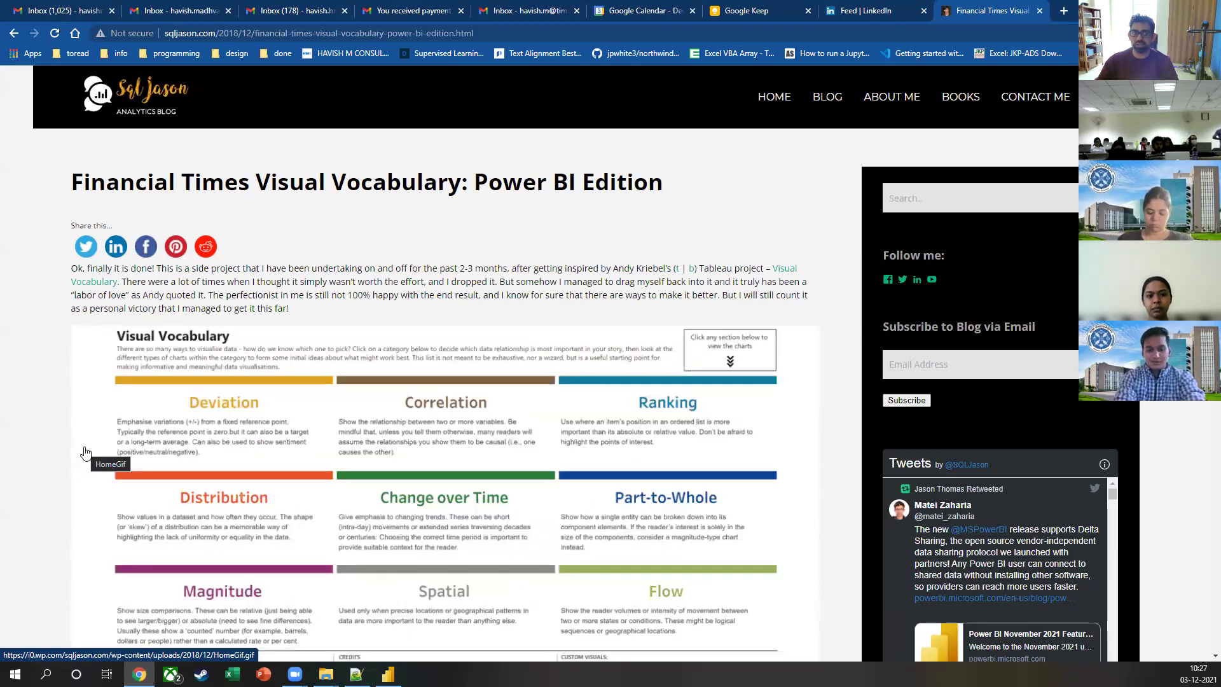
Step: Browse the programming bookmarks folder and its xl subfolder, then dismiss the menus
left_click(167, 50)
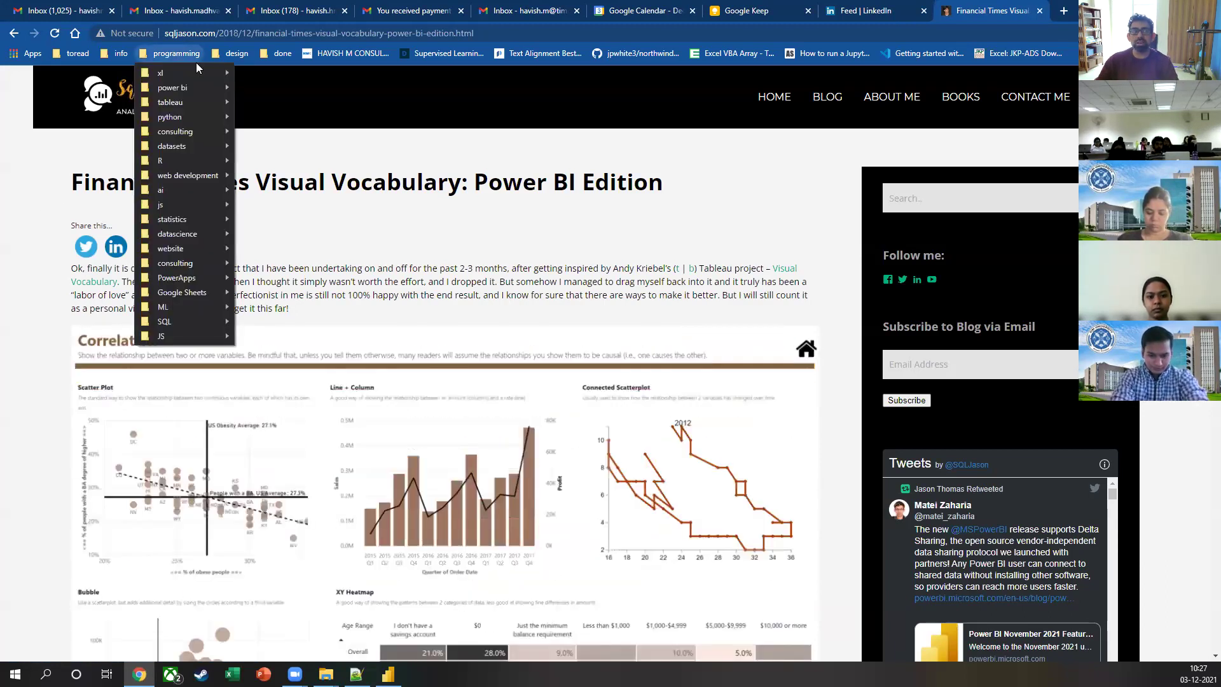
left_click(264, 54)
mouse_move(195, 57)
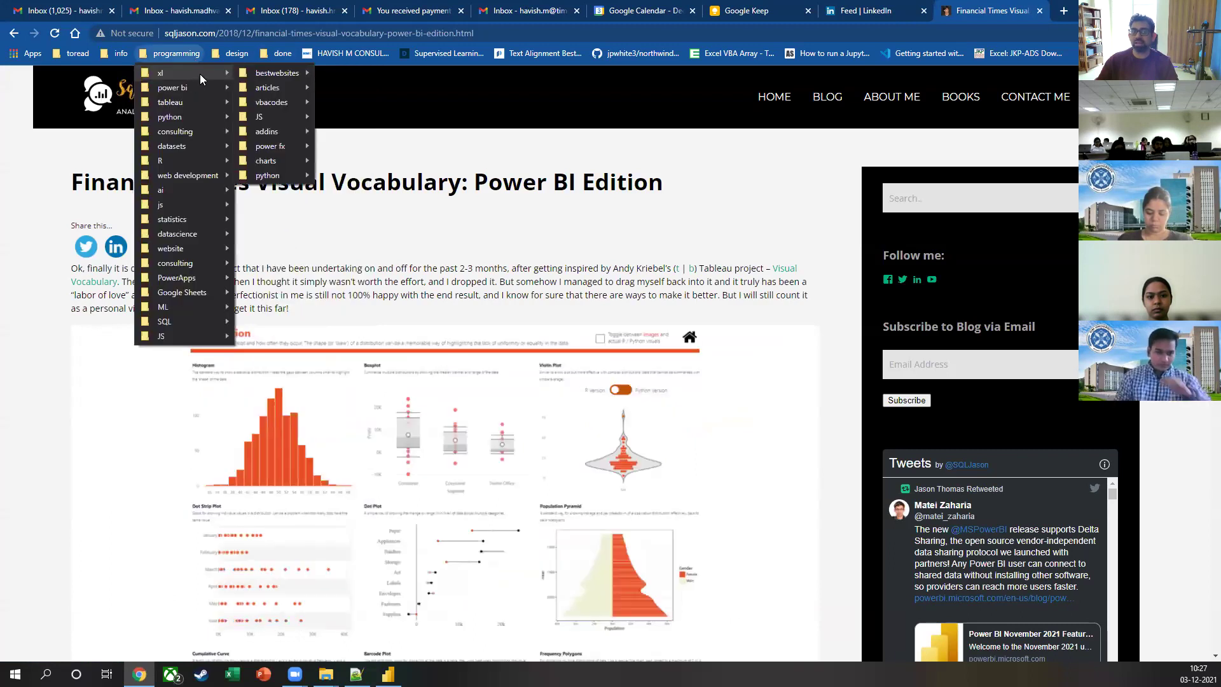
mouse_move(255, 66)
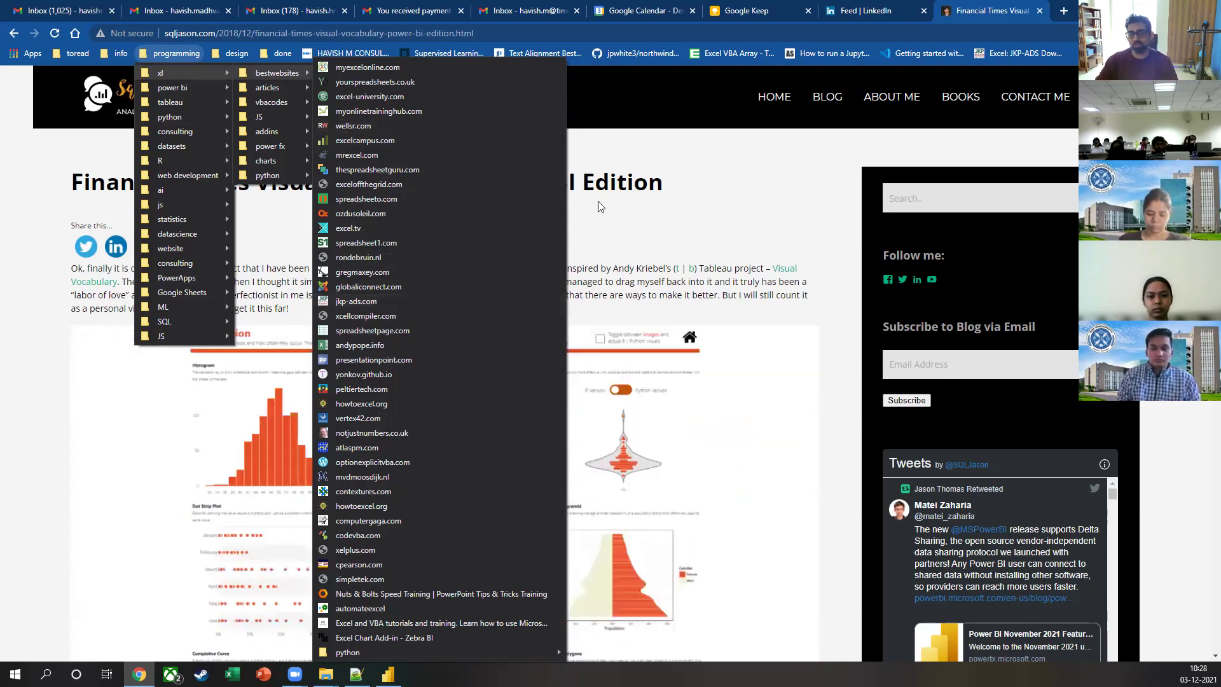
left_click(618, 275)
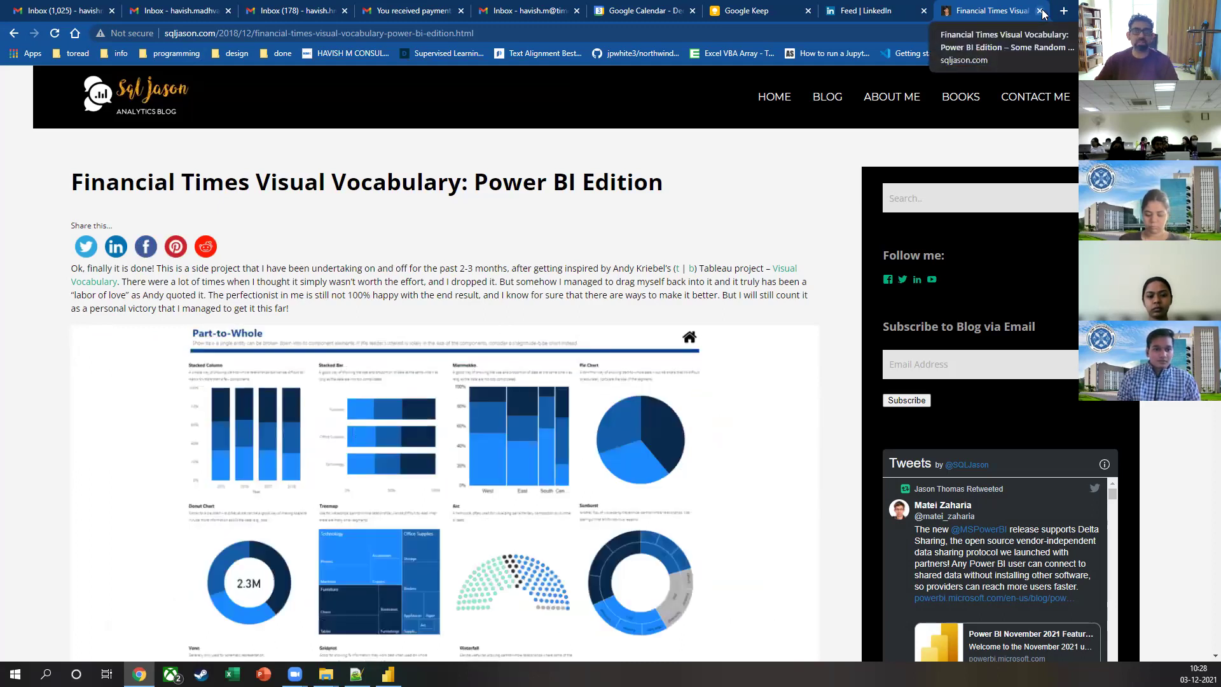
Step: Look through the design and done bookmark folders on the bookmarks bar
left_click(226, 58)
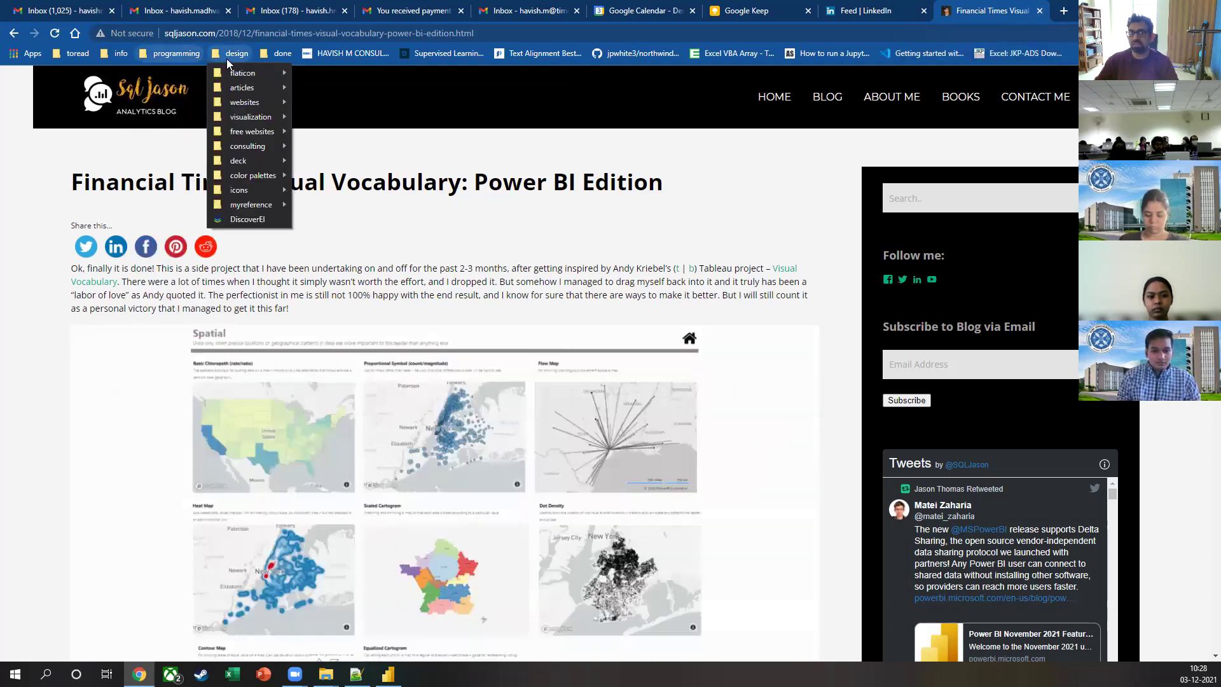
left_click(266, 57)
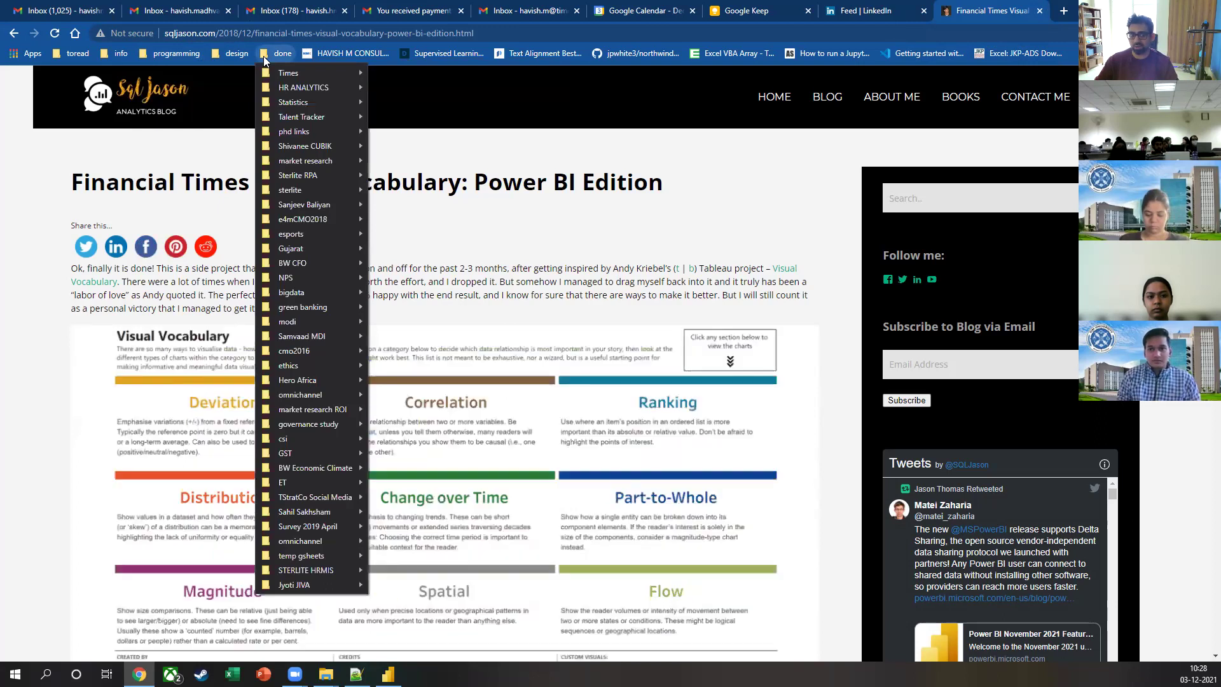
mouse_move(170, 53)
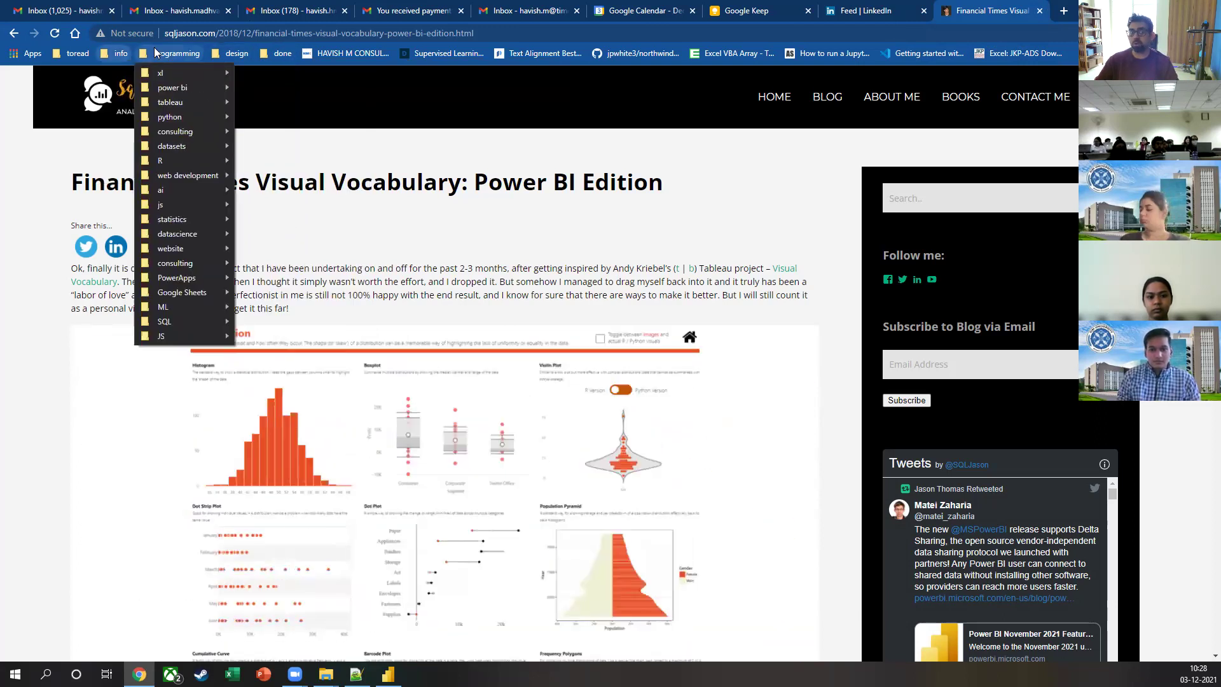
mouse_move(222, 54)
mouse_move(290, 56)
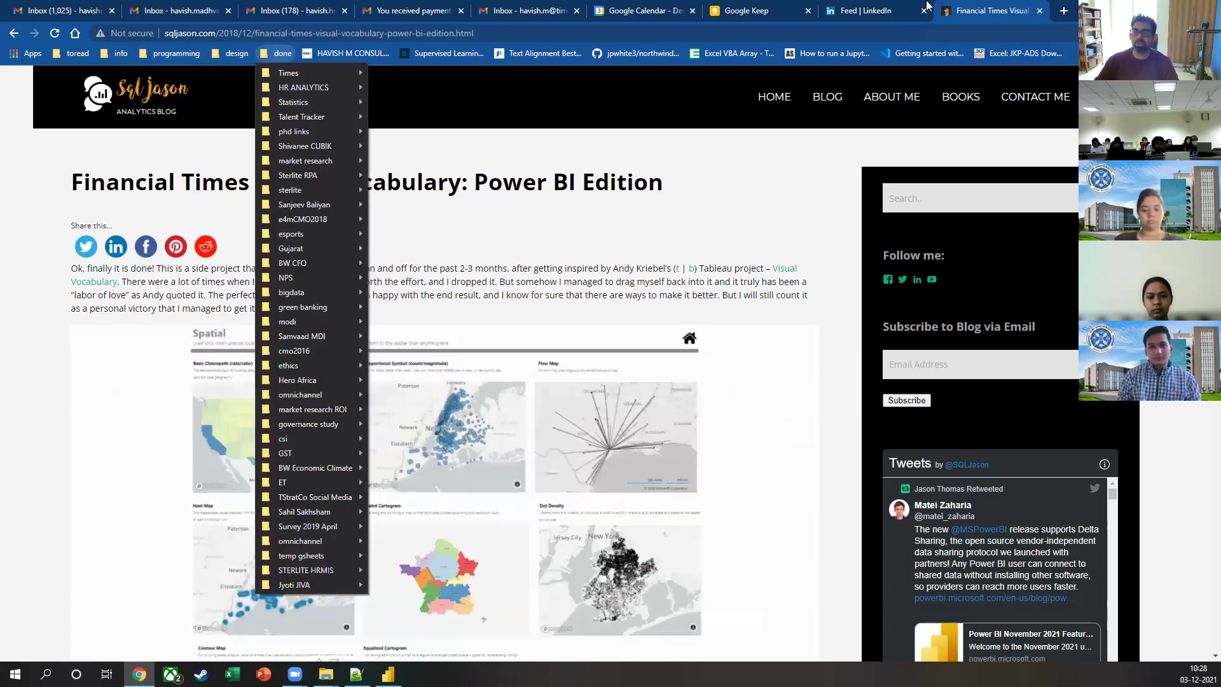
Step: Close the Financial Times post tab, then exit Power BI Desktop choosing Don't save
left_click(217, 372)
key("ctrl+w")
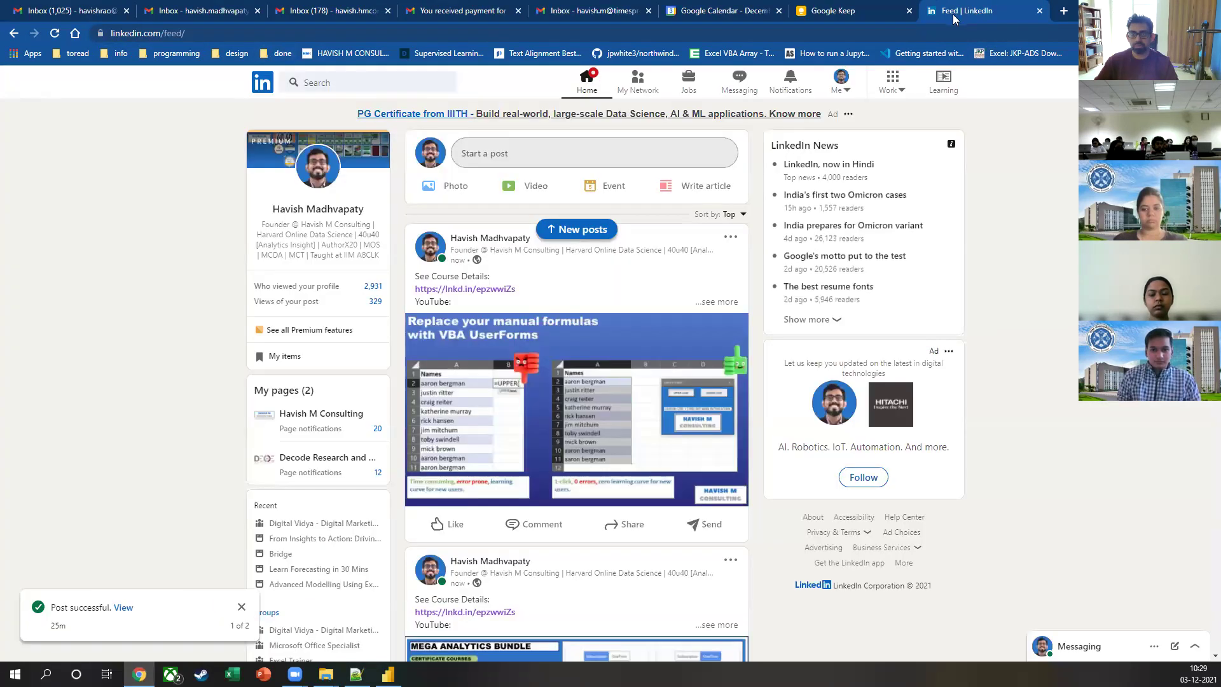
key("alt+Tab")
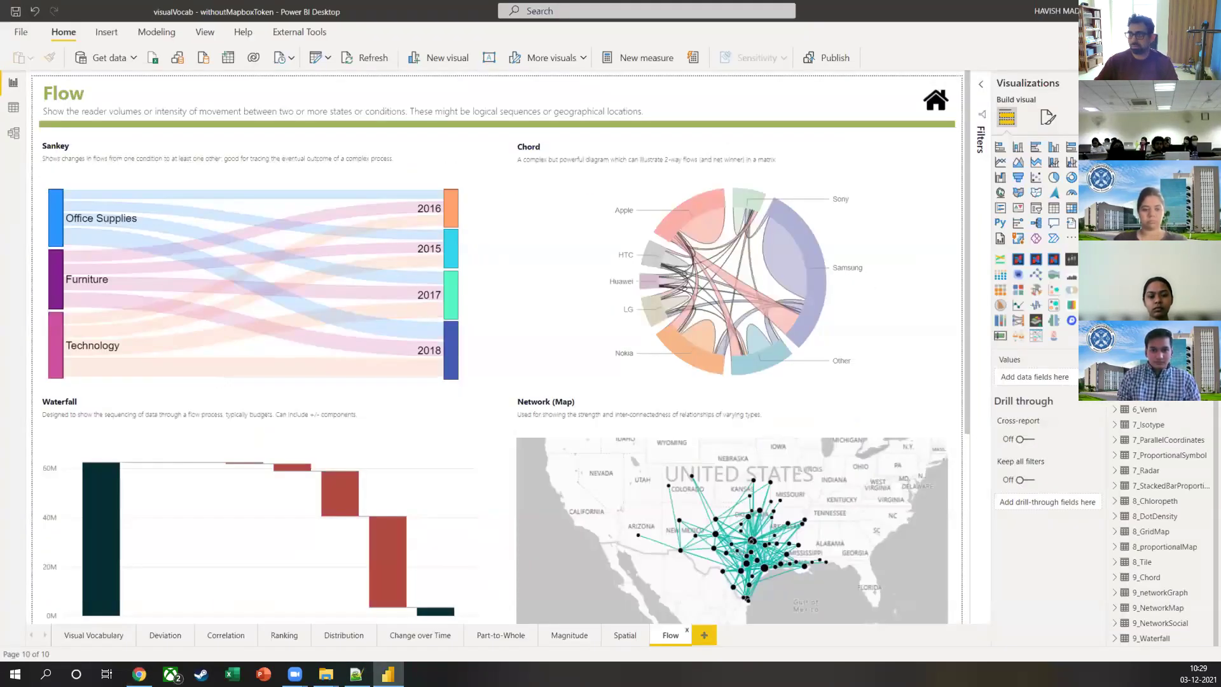
key("alt+F4")
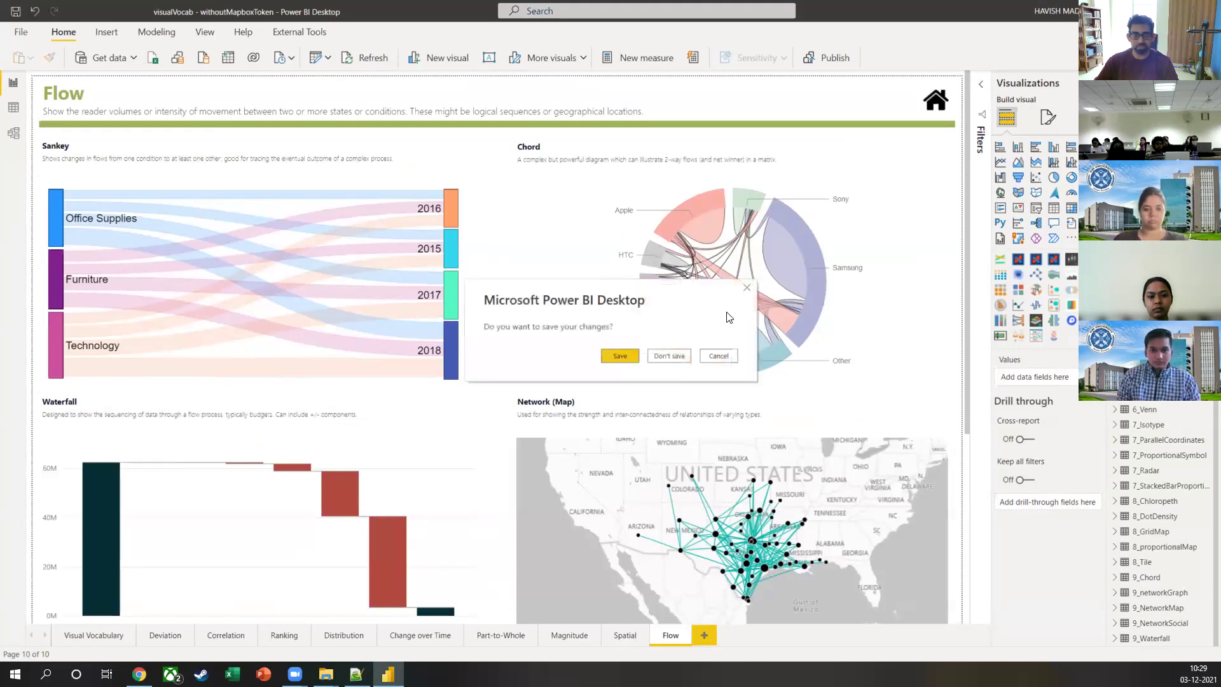
left_click(669, 355)
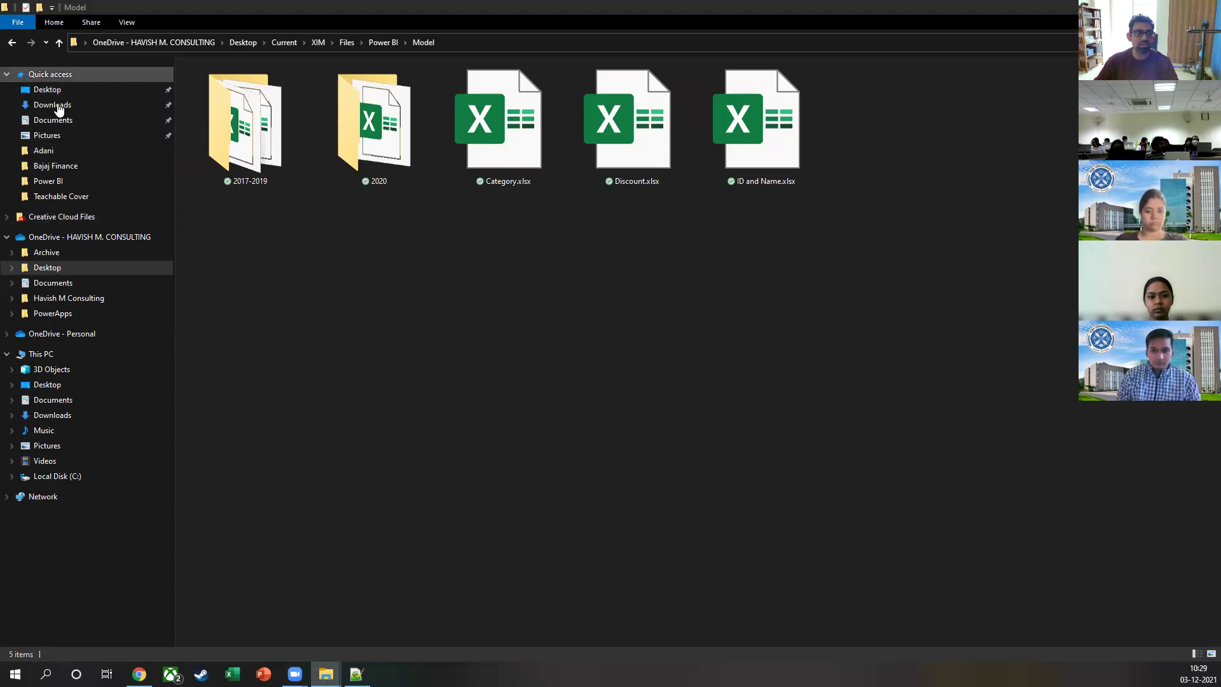
Step: Open visualVocab - withoutMapboxToken.pbix from the Downloads folder
left_click(53, 105)
left_click(252, 99)
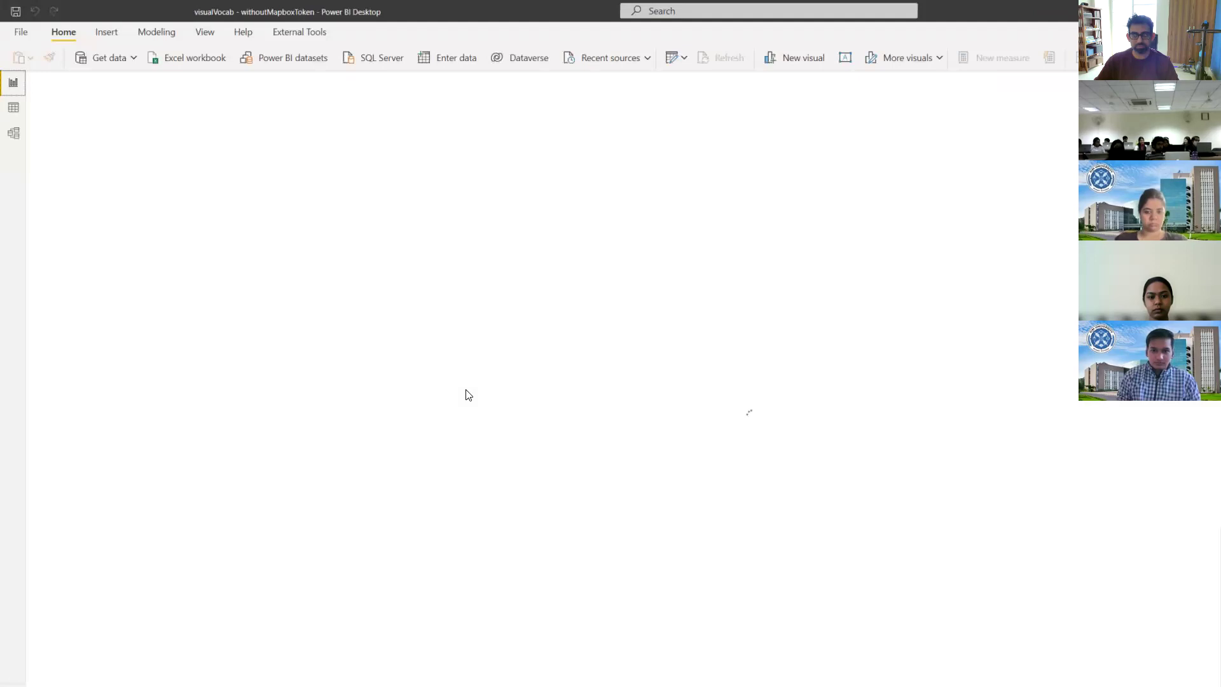
Step: Maximise the Power BI window and enable the script visuals on the Flow page
double_click(1017, 19)
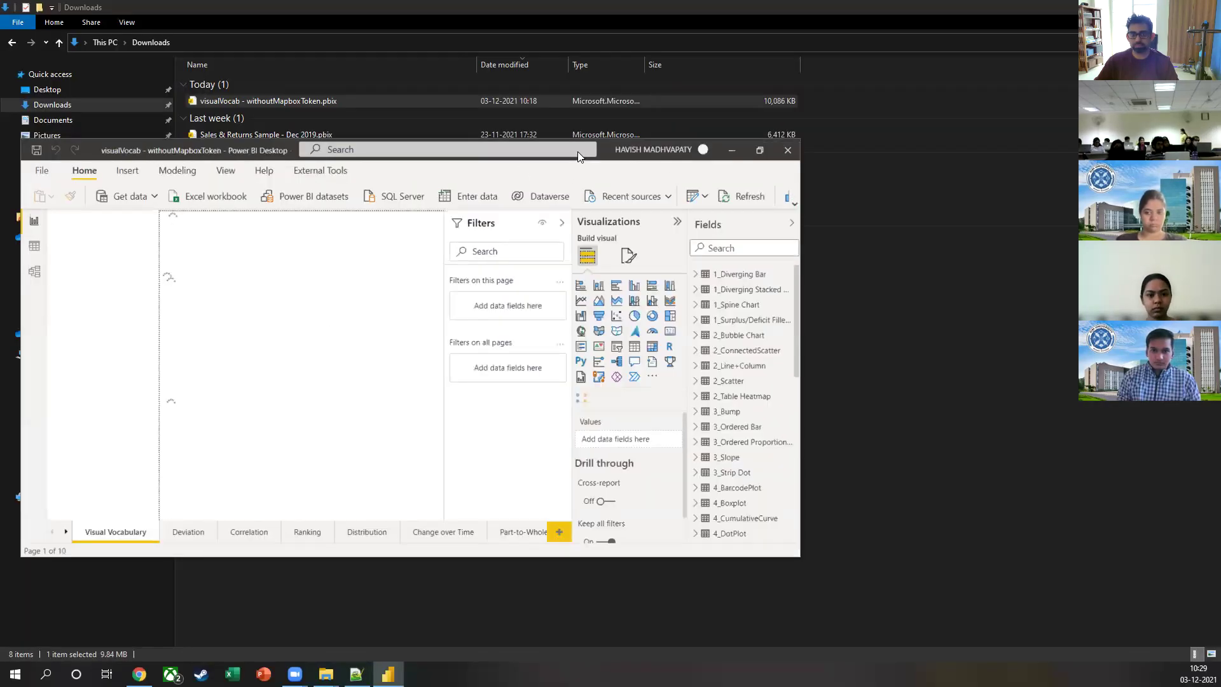
left_click(758, 151)
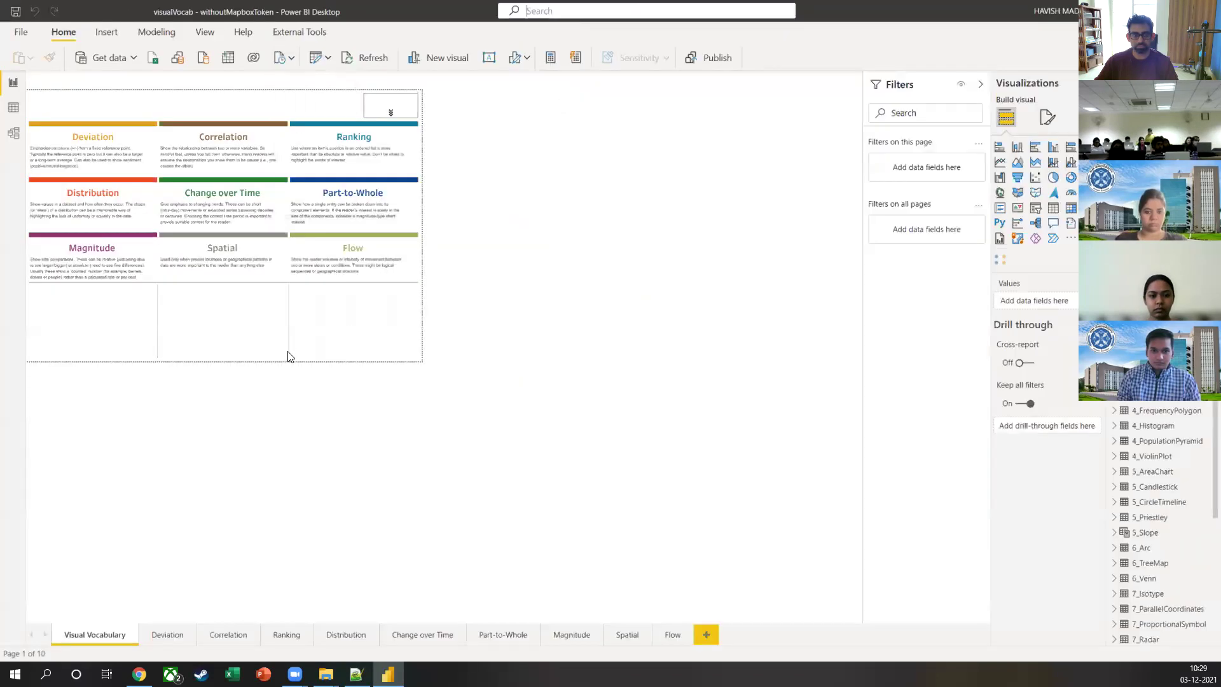
left_click(673, 635)
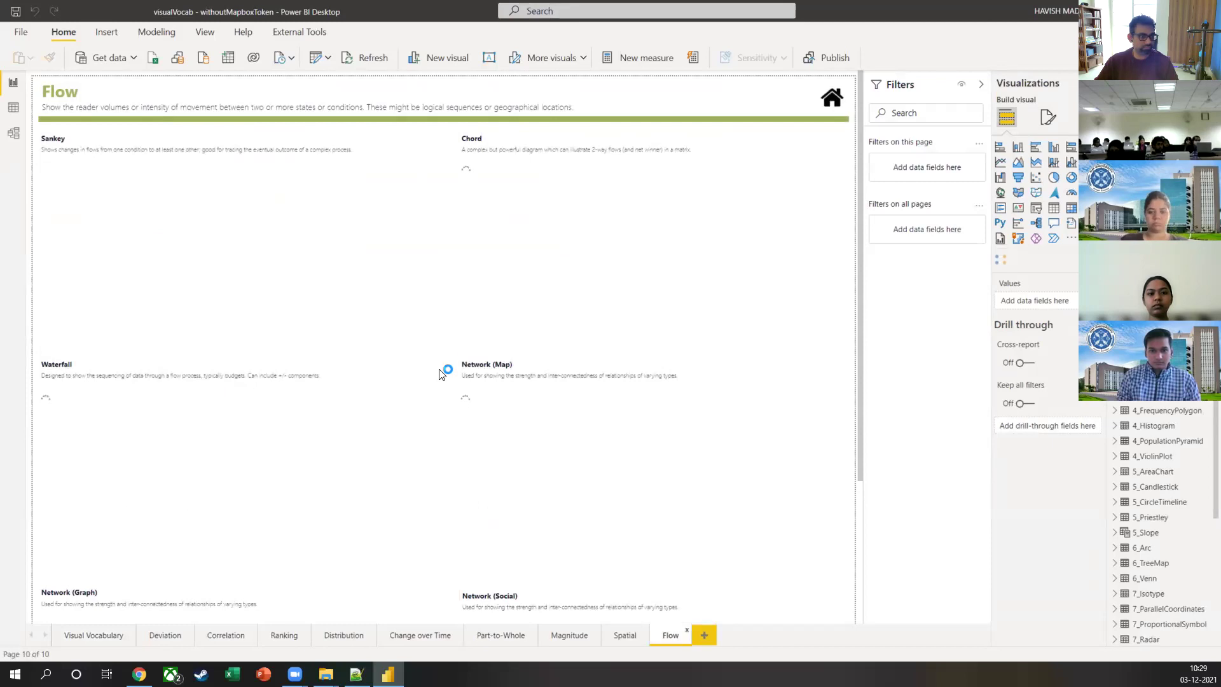
left_click(640, 367)
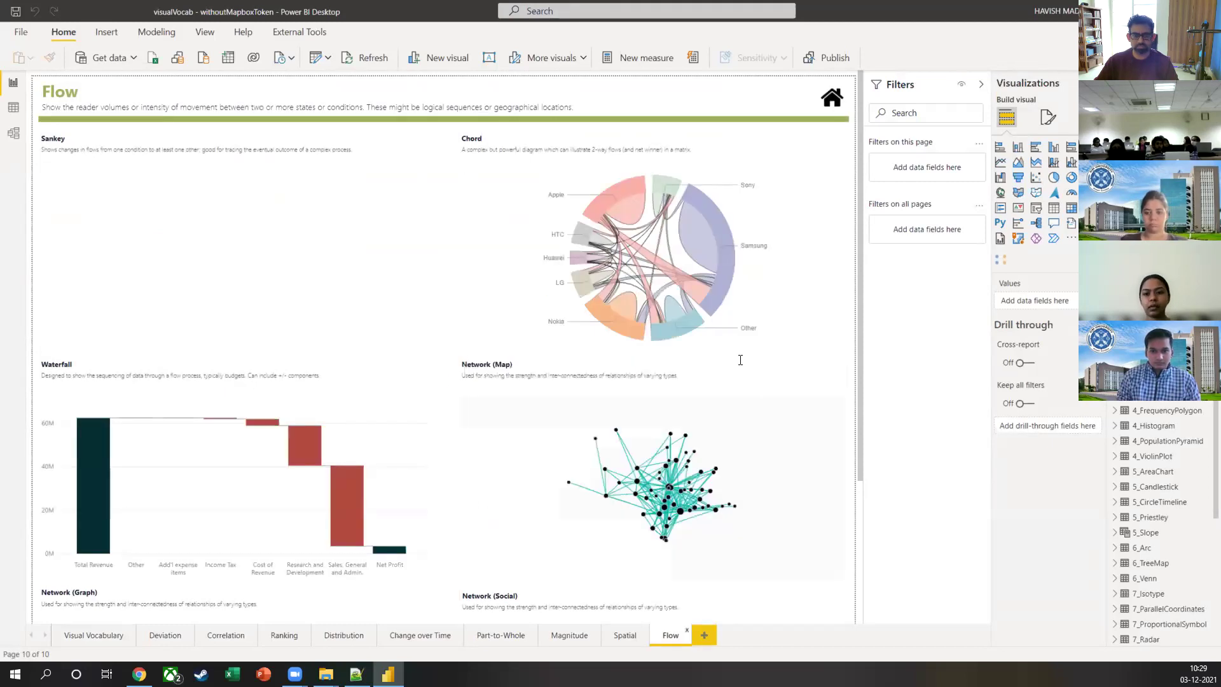
Step: Collapse the Filters pane and browse the Spatial and Flow pages
left_click_drag(860, 332, 861, 593)
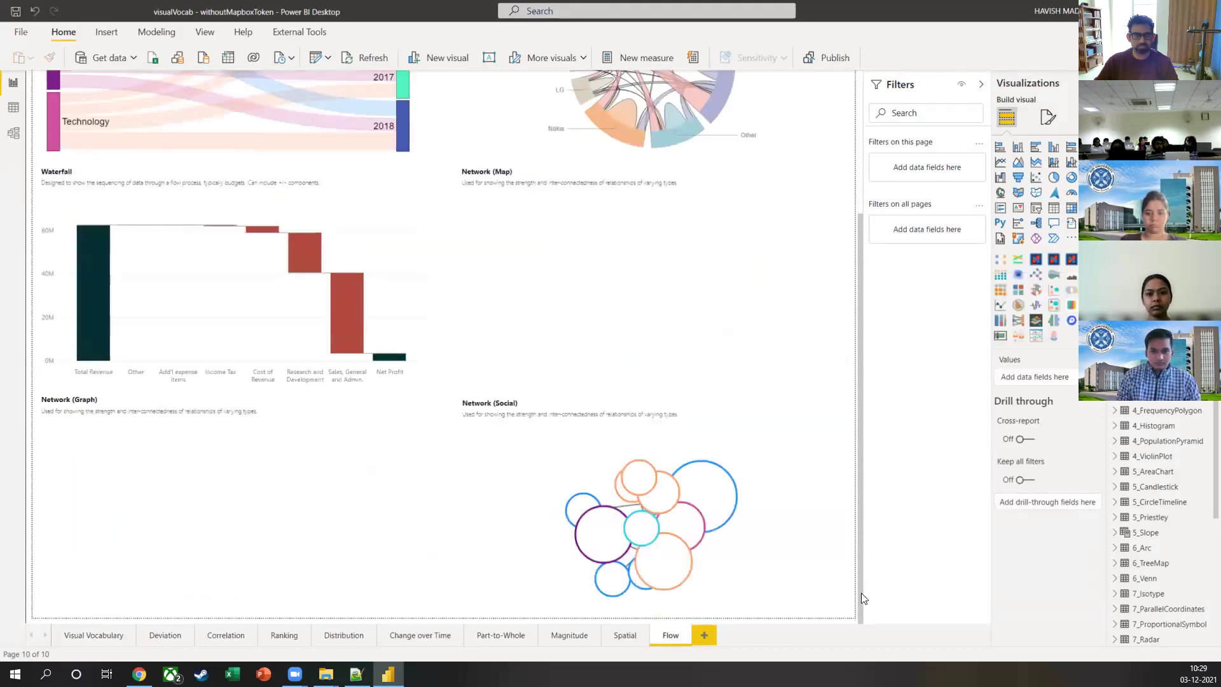
left_click(981, 84)
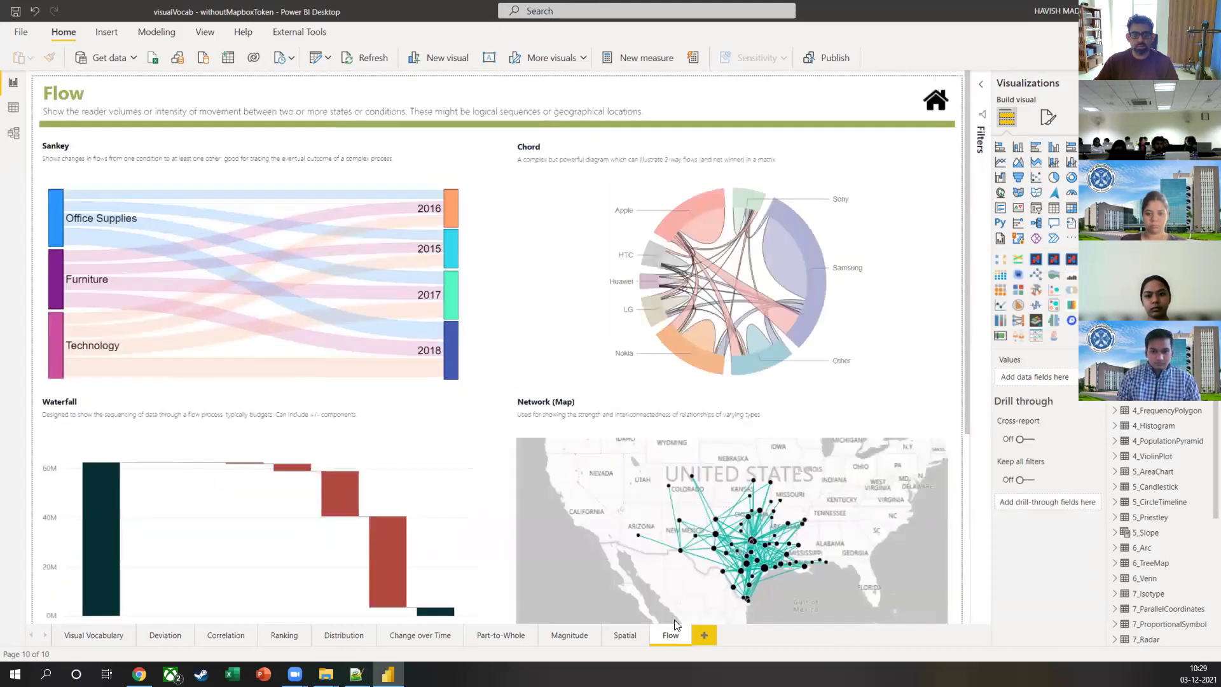
left_click(625, 635)
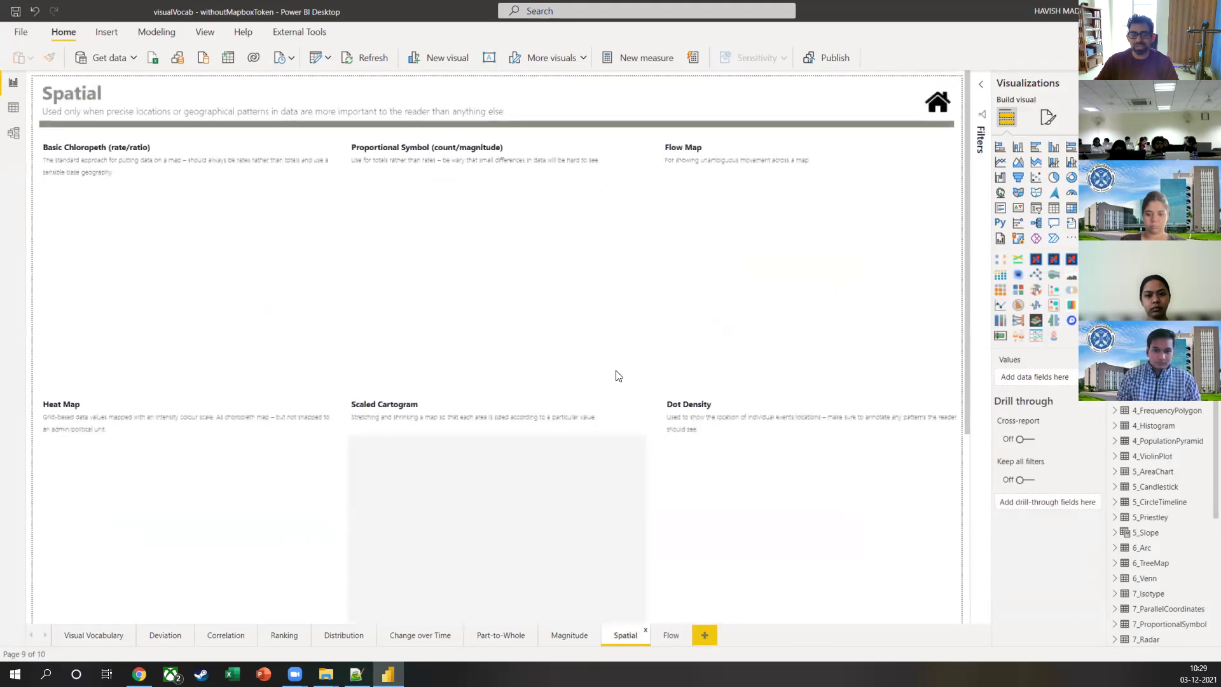
scroll(615, 375, "down", 5)
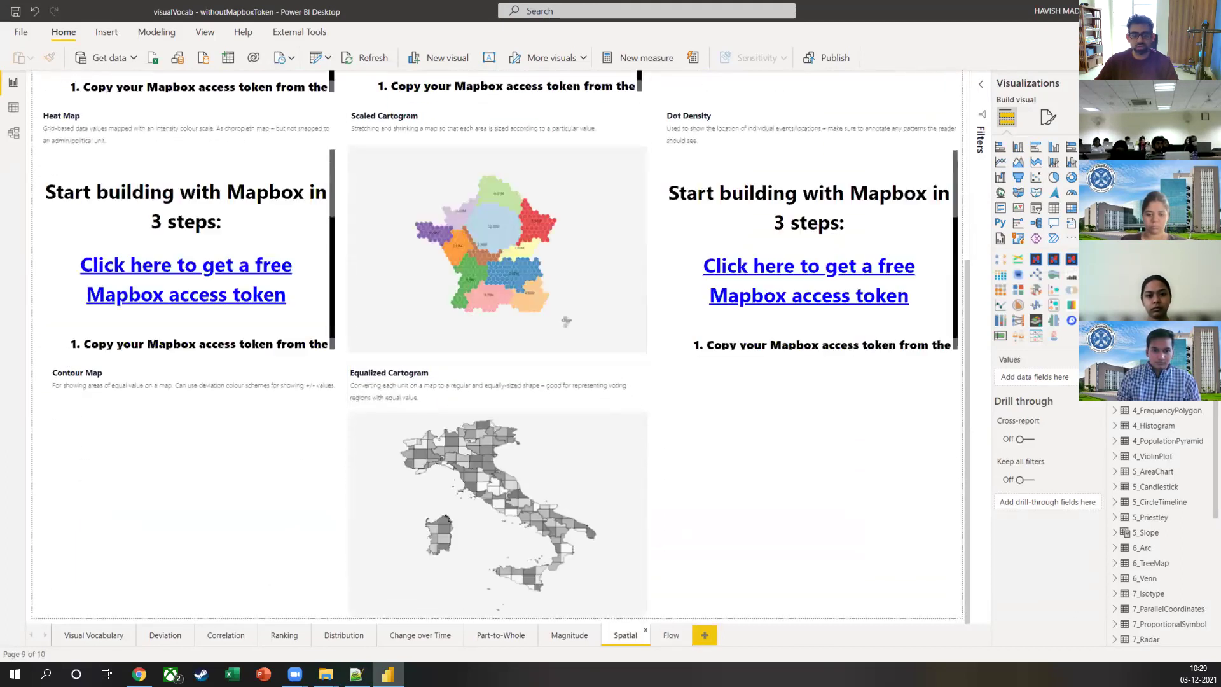
left_click(678, 636)
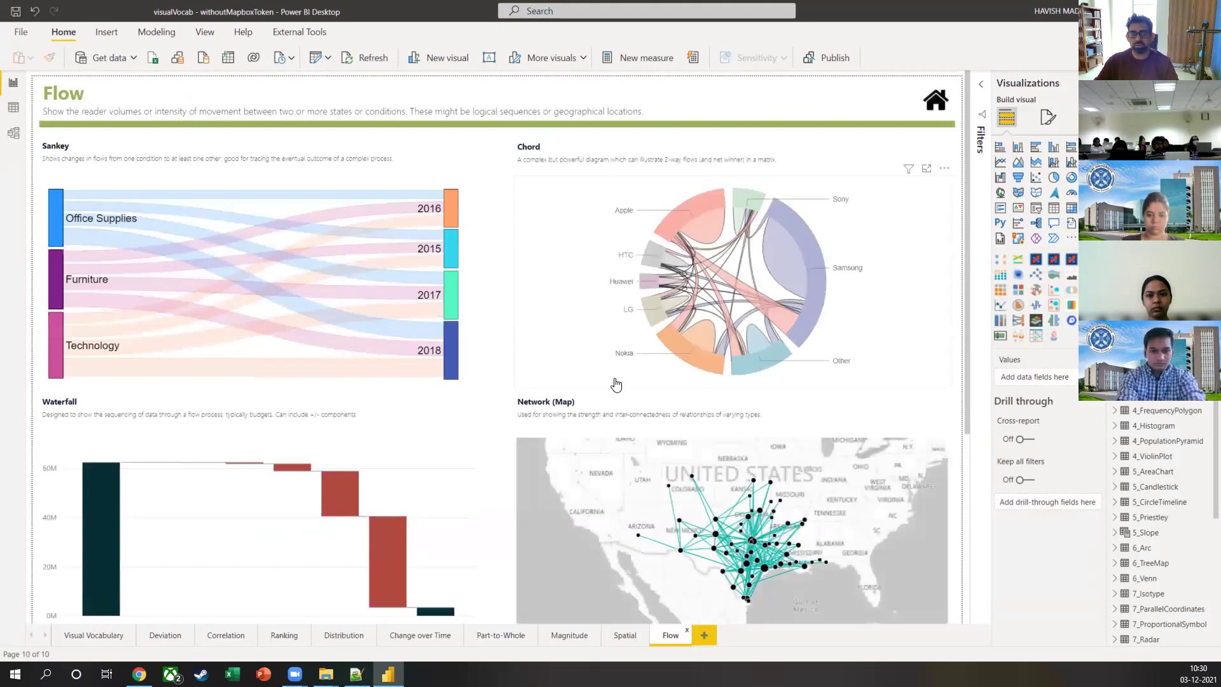
scroll(616, 384, "down", 4)
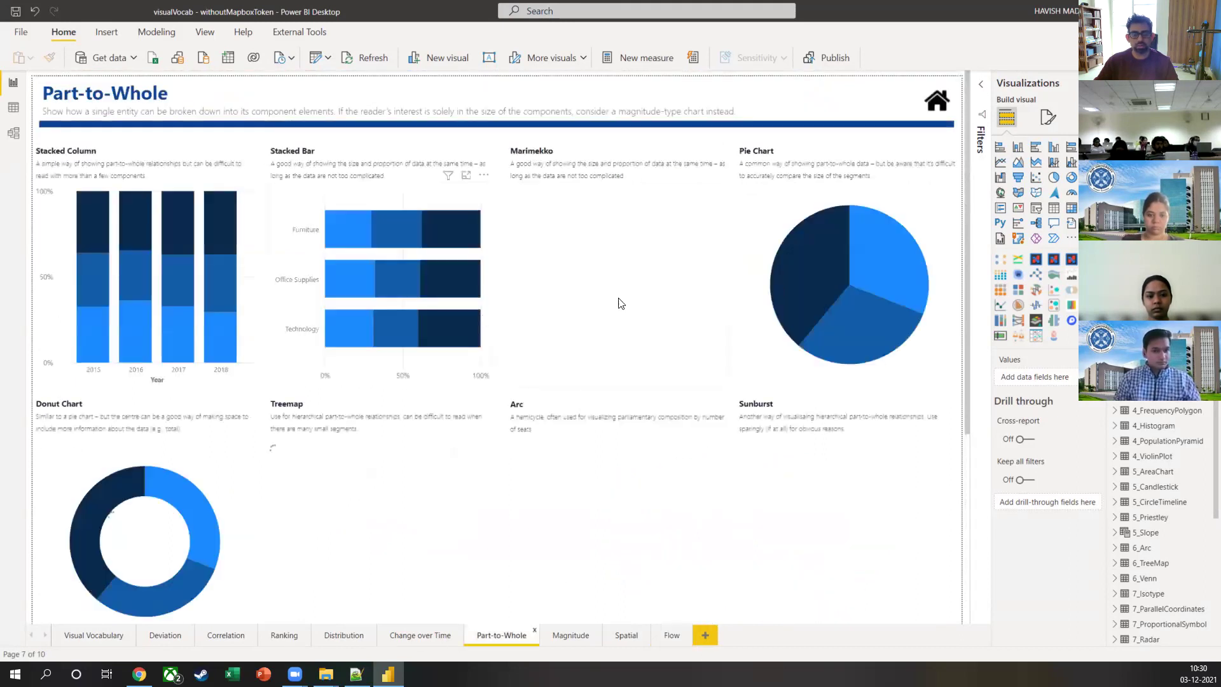
Step: Scroll the Part-to-Whole page and examine its Arc chart
scroll(890, 283, "down", 3)
scroll(891, 282, "down", 1)
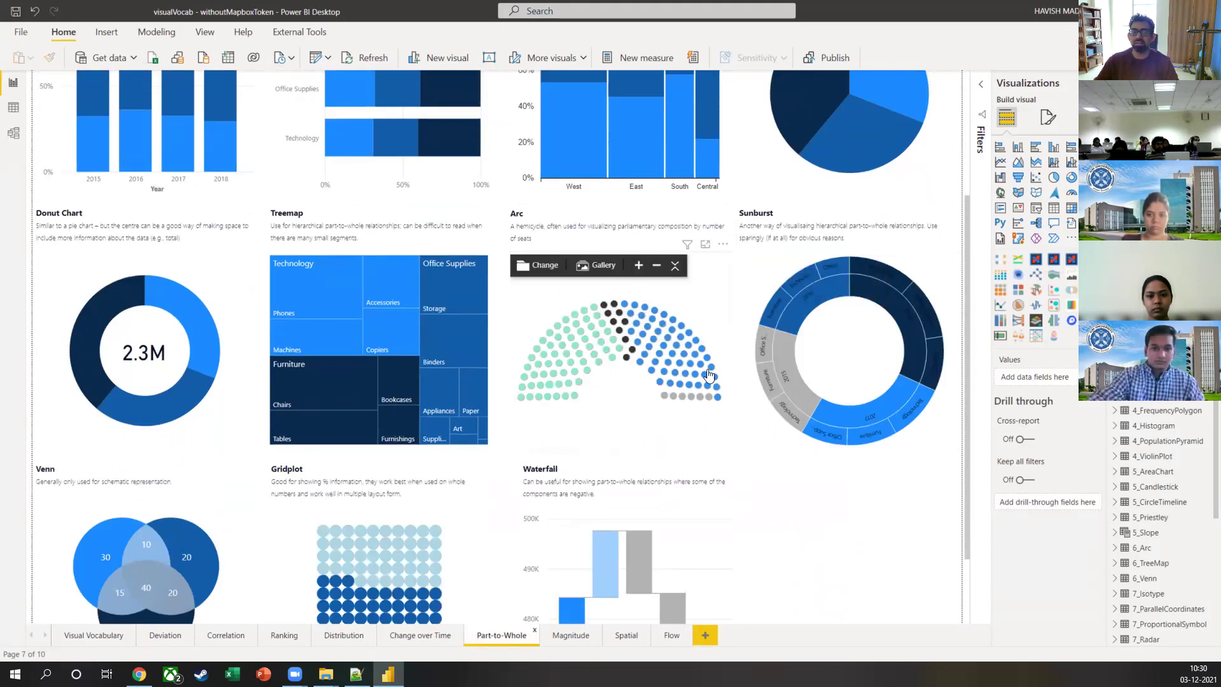
mouse_move(569, 390)
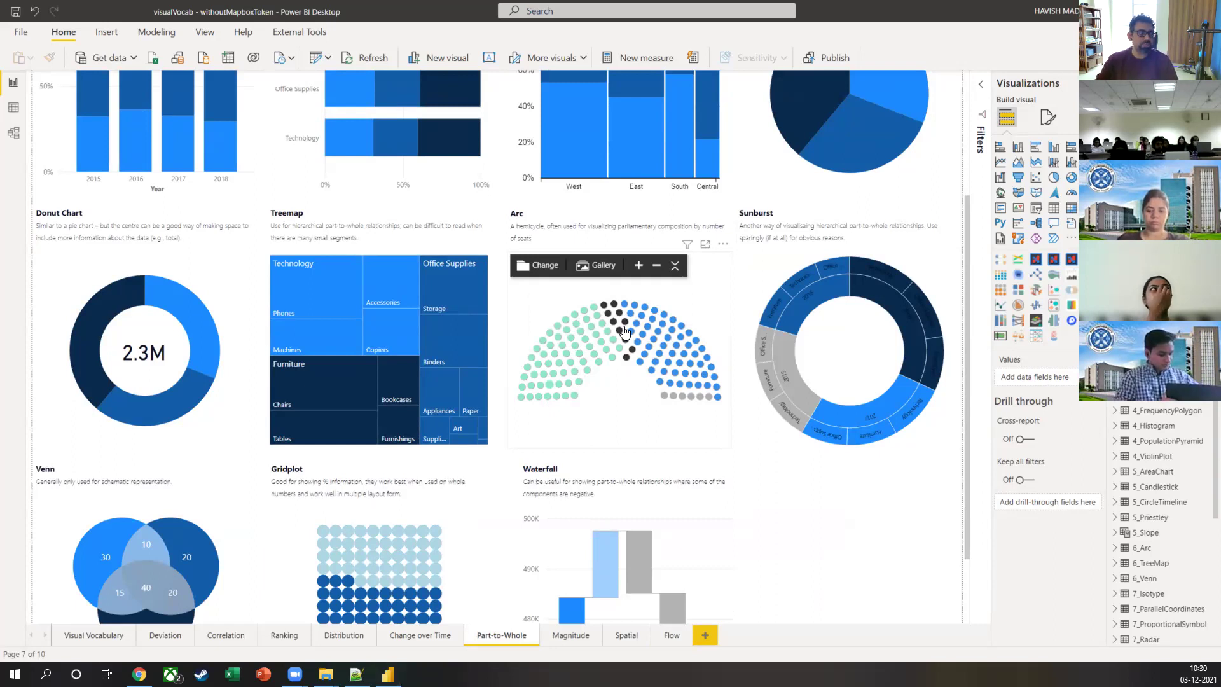
Step: Type the search 'arc chart political' into a new Chrome window
key("alt+Tab")
key("ctrl+n")
type("arc chart political")
Step: Show image results for 'arc chart political', then replace the query with 'us electionr e'
key("Return")
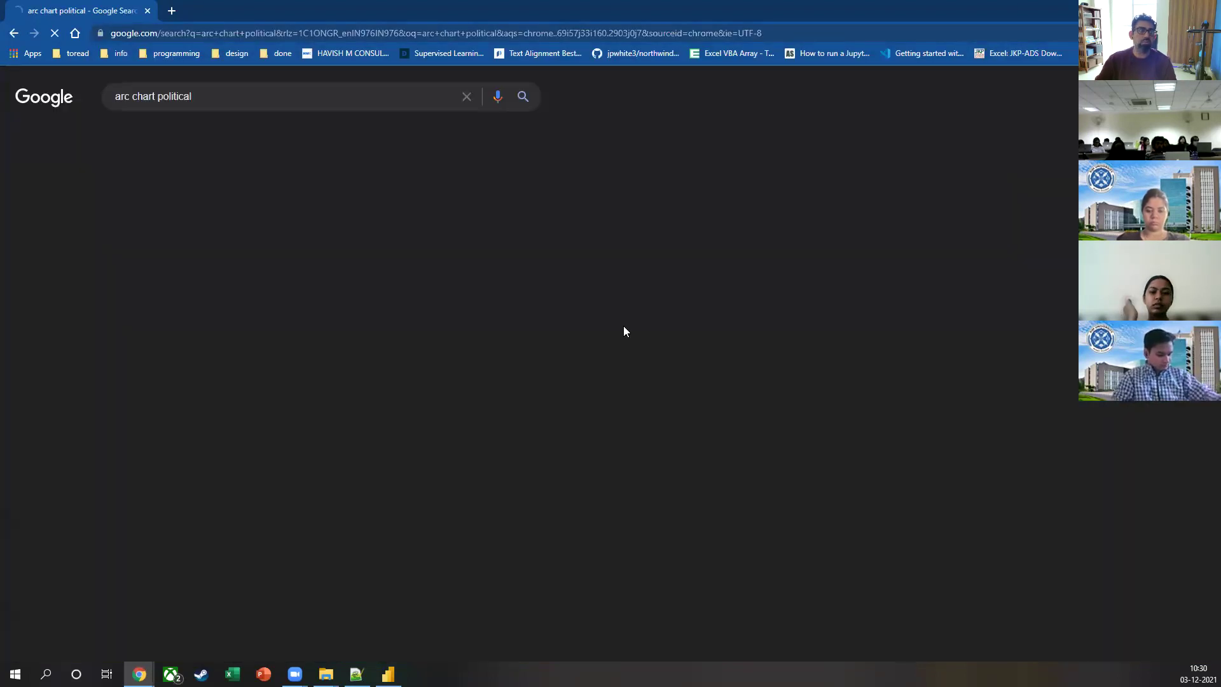
left_click(200, 140)
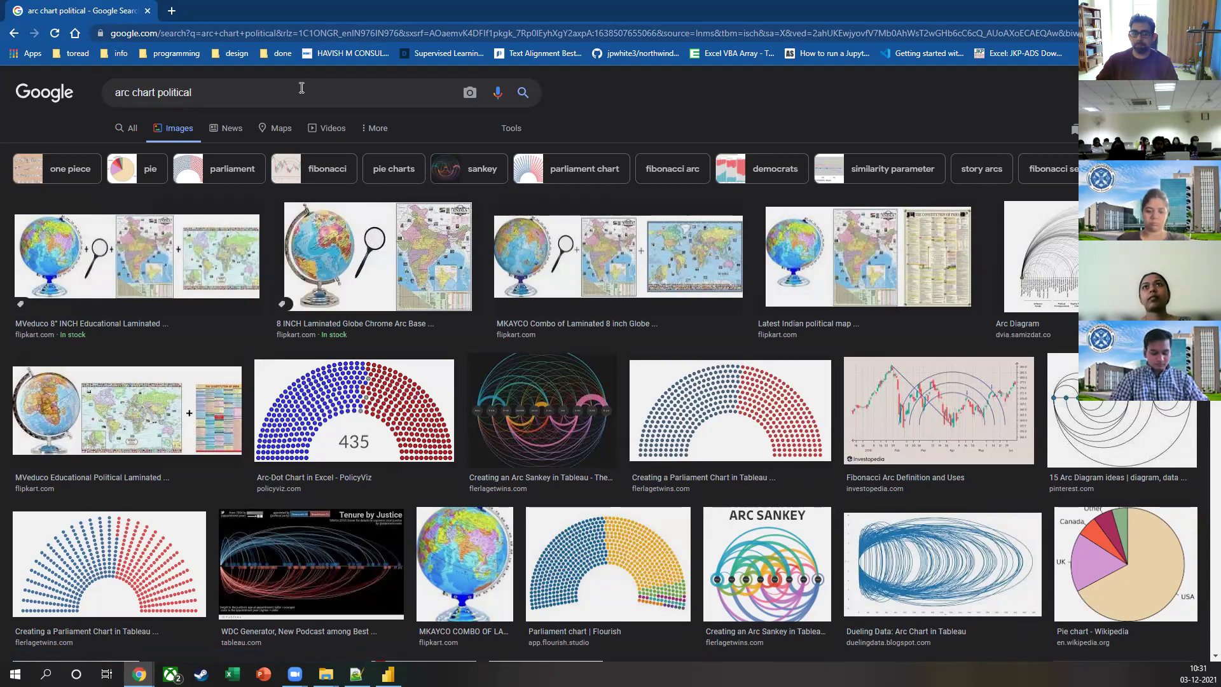
left_click(302, 88)
key("ctrl+a")
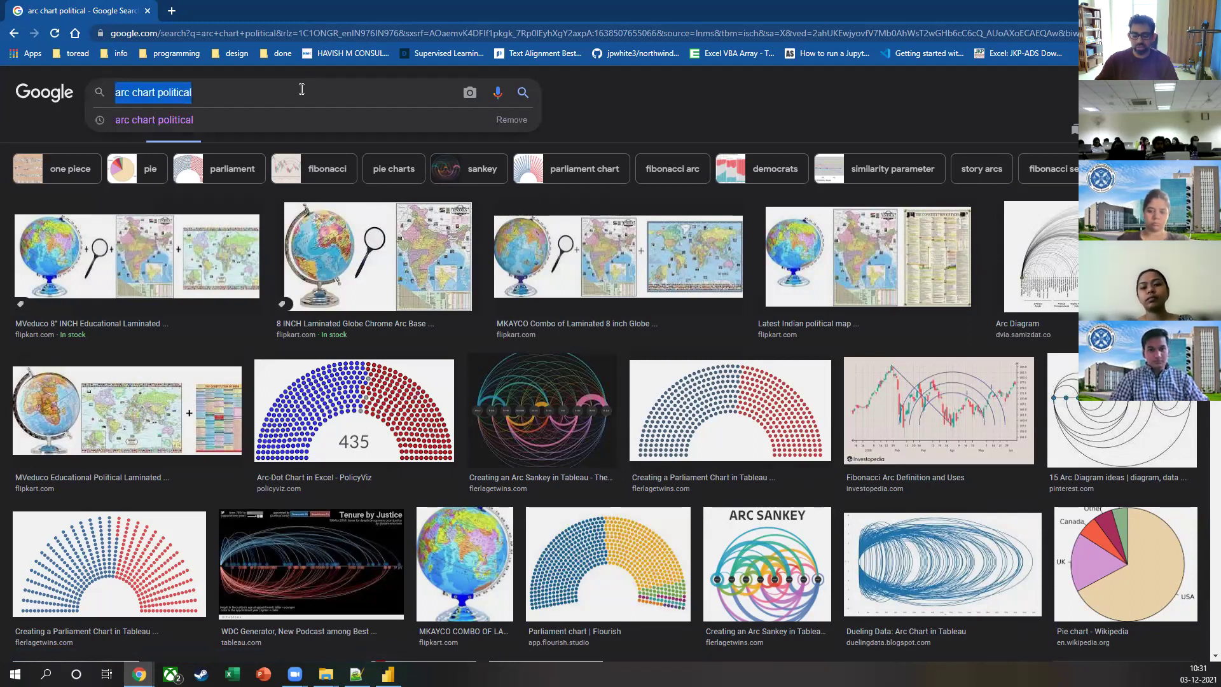
type("us electionr esult")
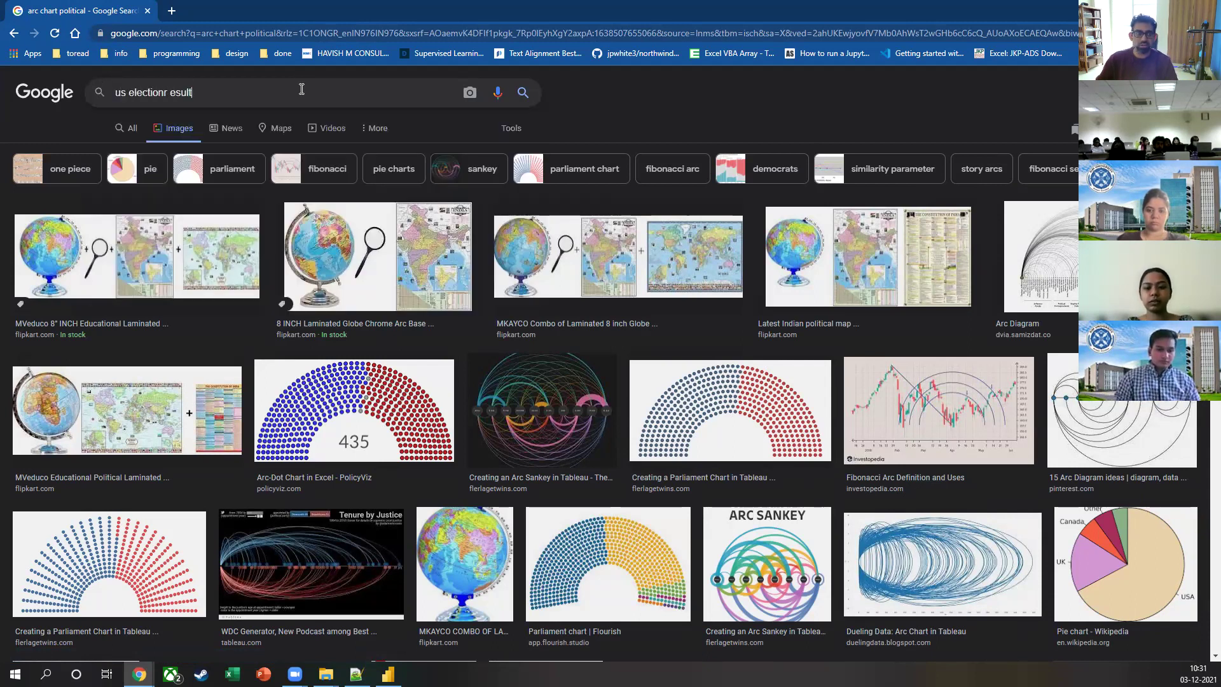
key("Return")
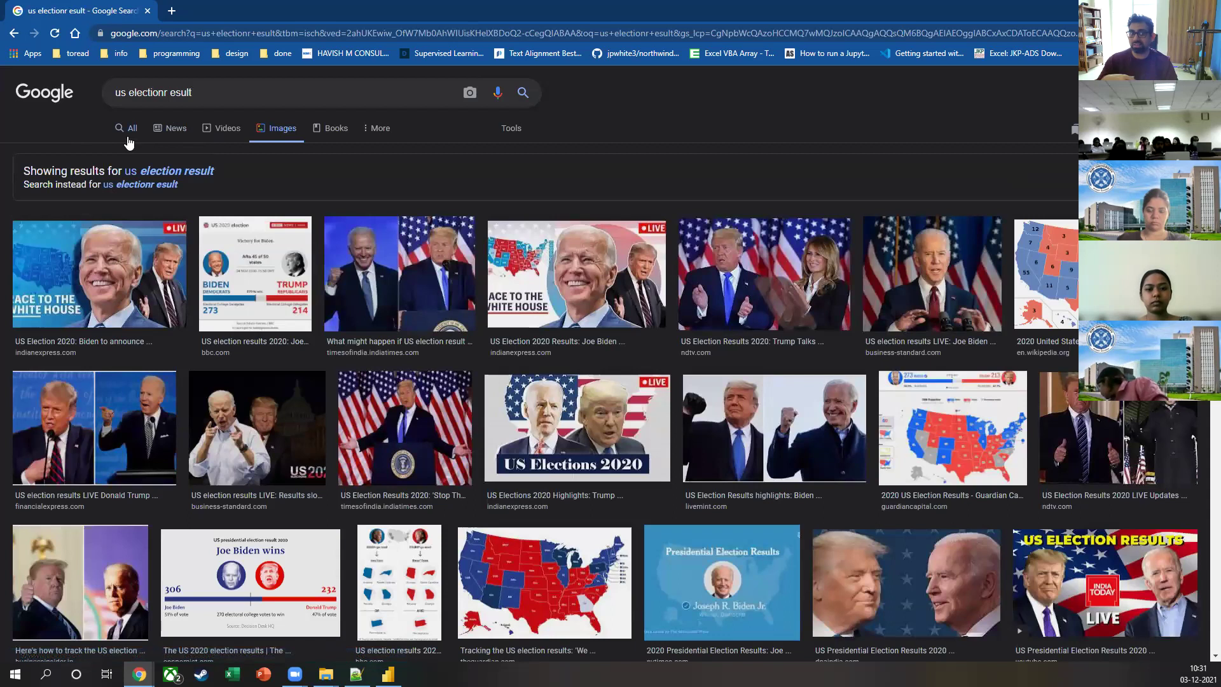
Step: Accept the corrected 'us election result' search and scroll through its image results
left_click(128, 137)
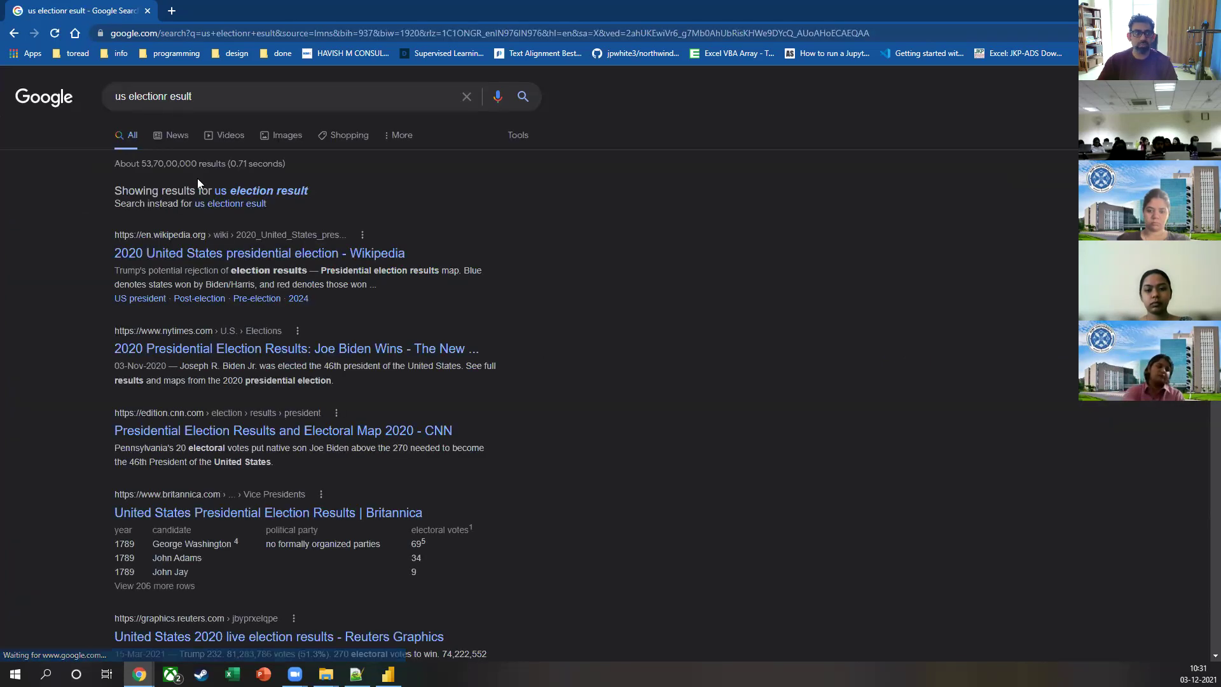
left_click(236, 193)
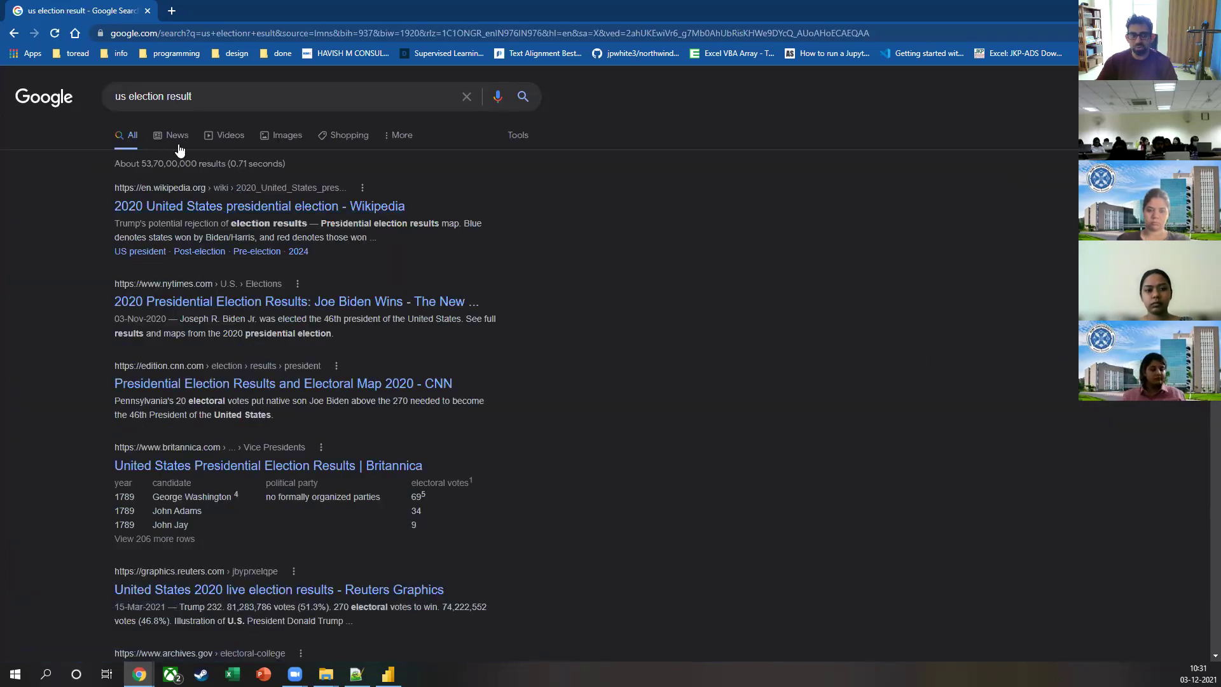
left_click(280, 140)
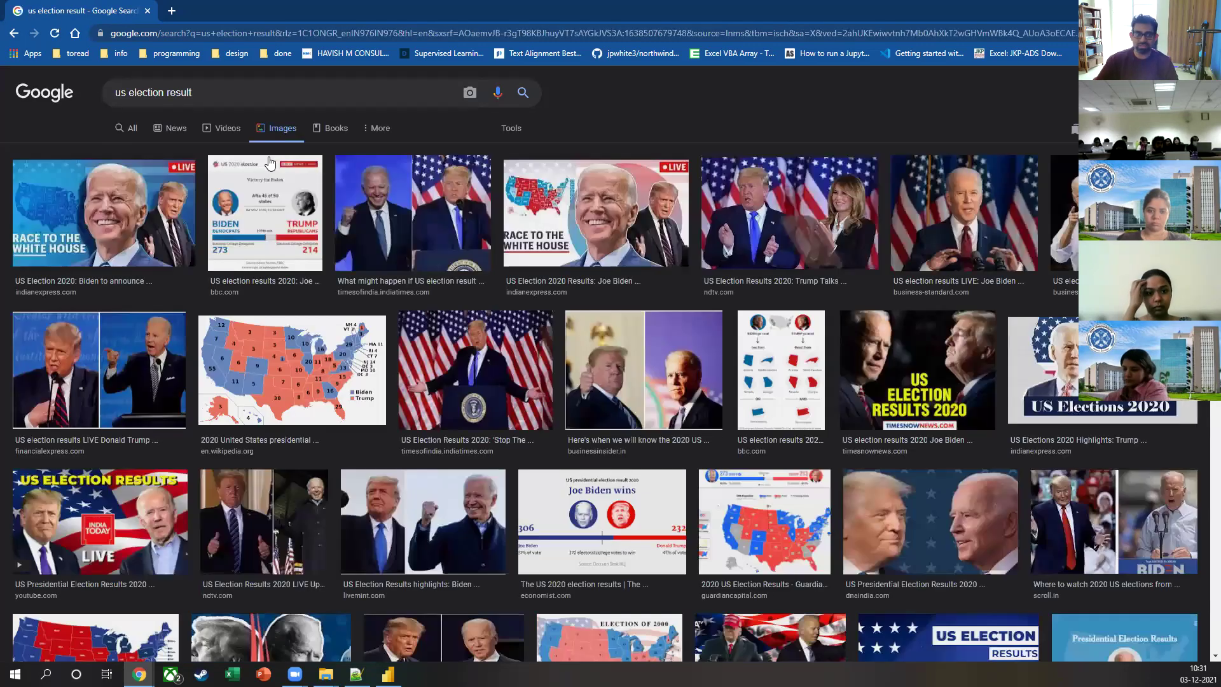
scroll(343, 287, "down", 10)
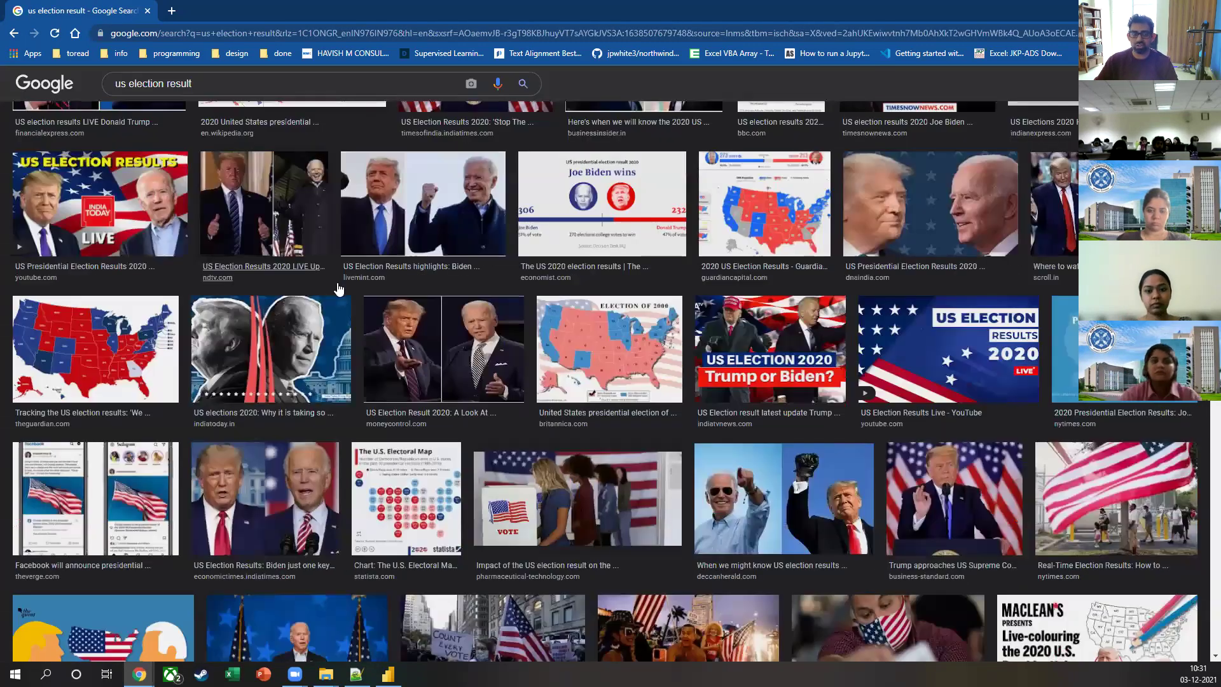
scroll(344, 287, "down", 6)
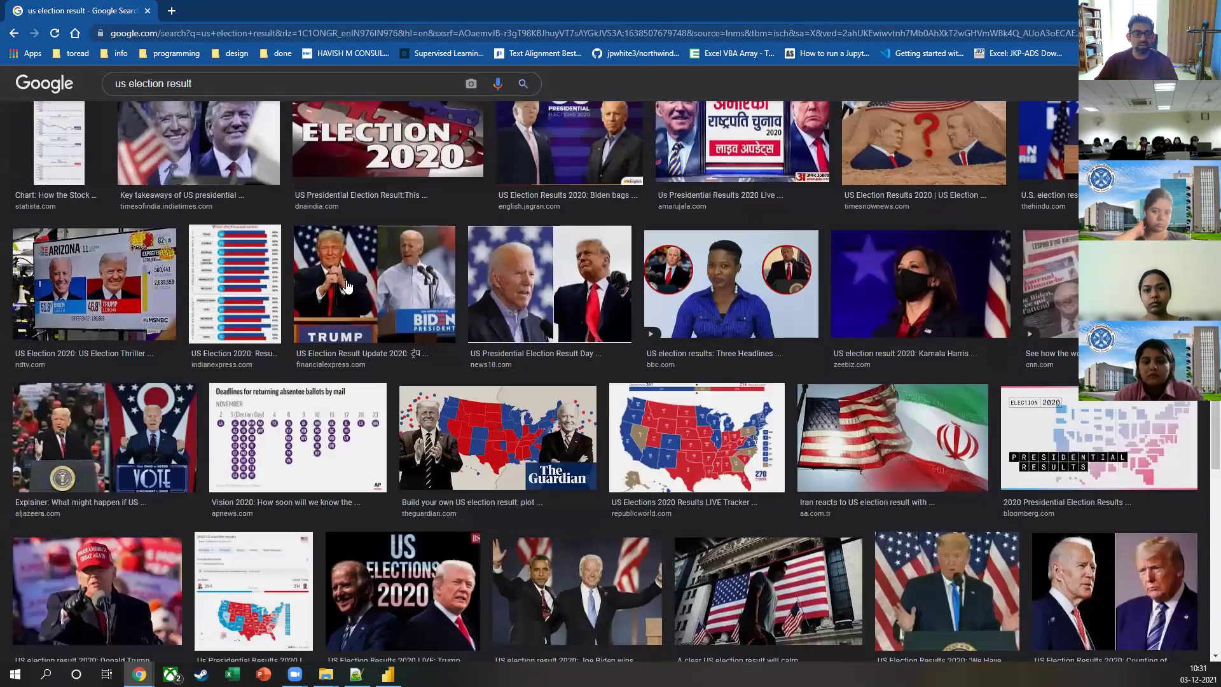
scroll(346, 288, "down", 5)
scroll(343, 267, "up", 10)
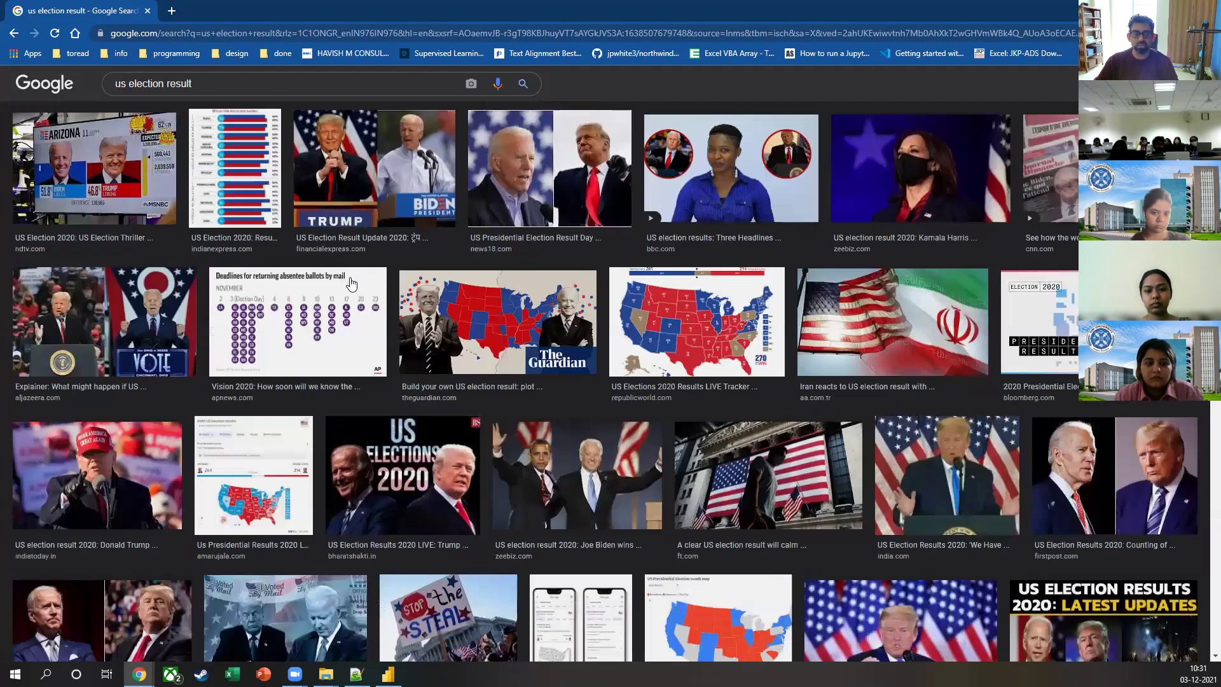
scroll(344, 264, "up", 8)
Step: Append 'arc chart' to the image search query and run it
left_click(255, 79)
type("arc")
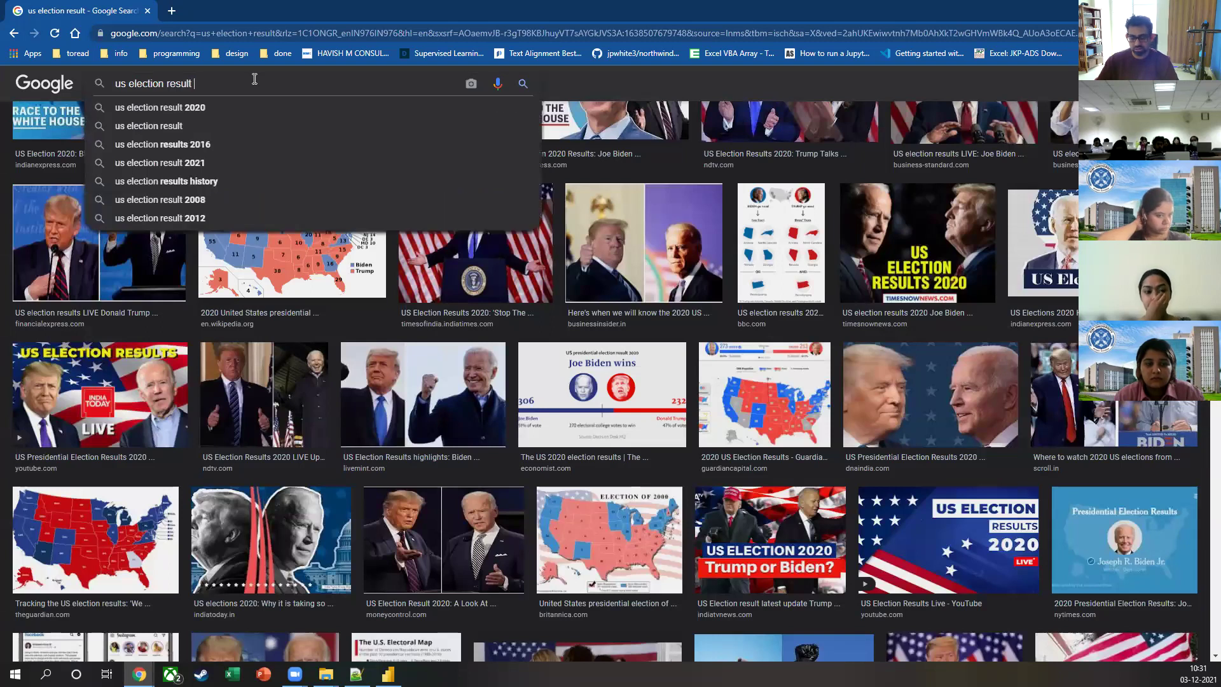
type(" cha")
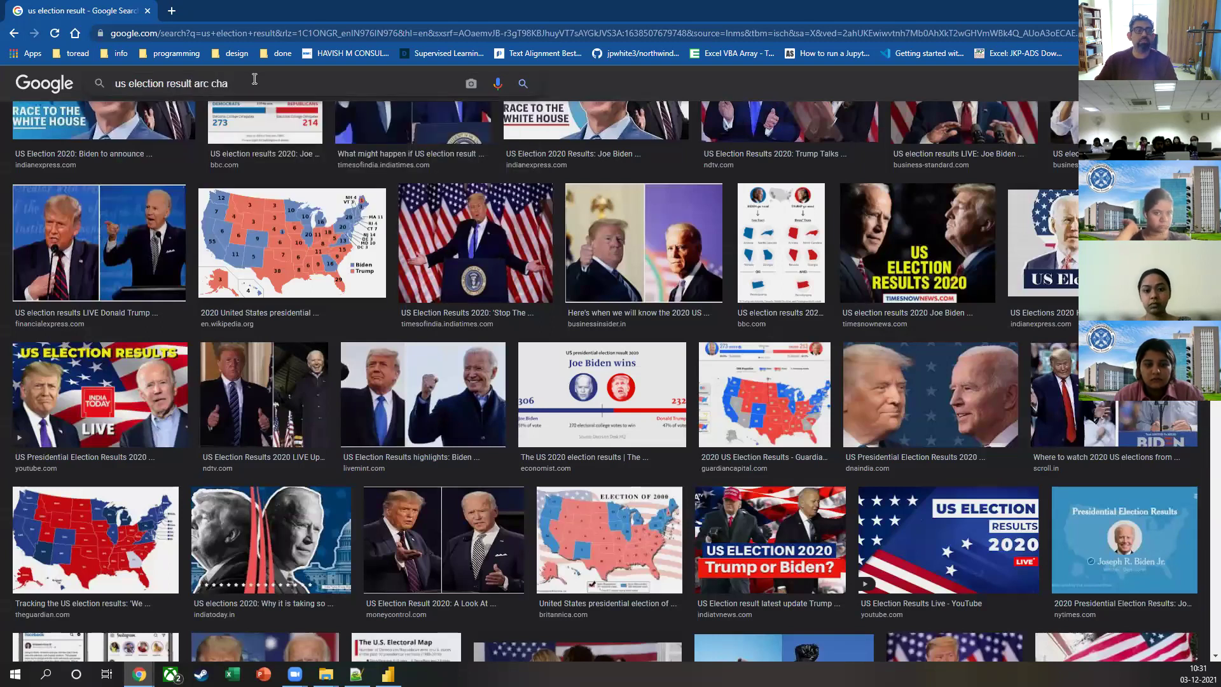
type("rt")
key("Return")
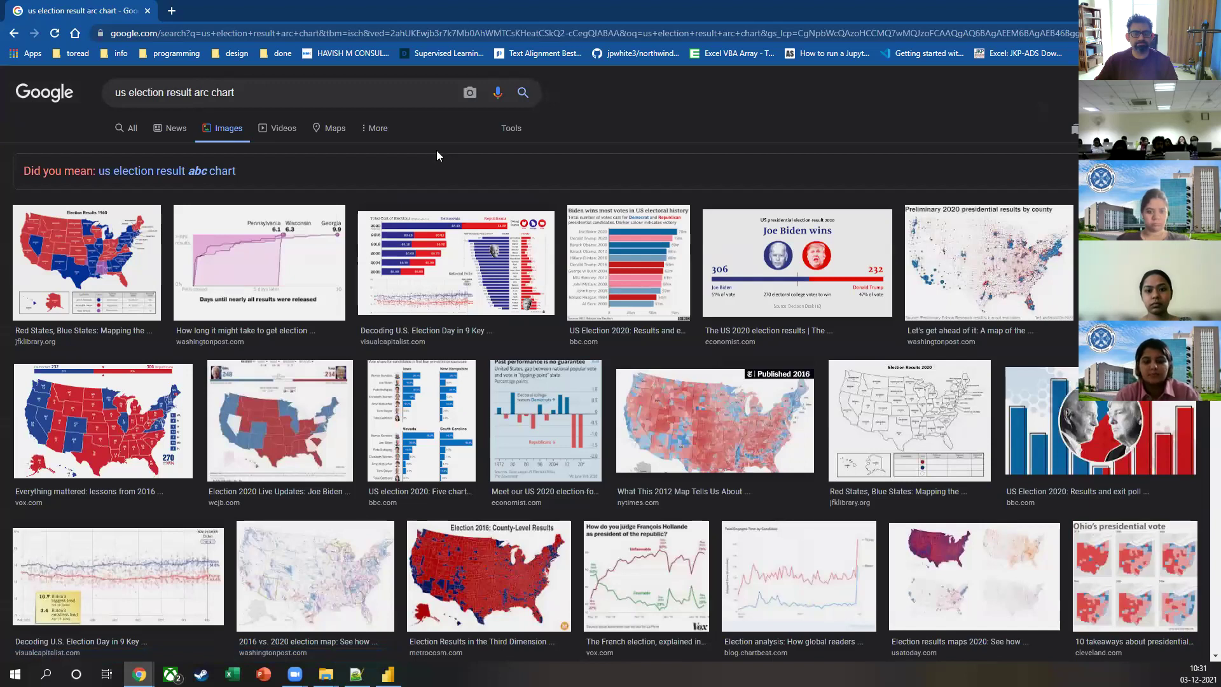
left_click(1018, 263)
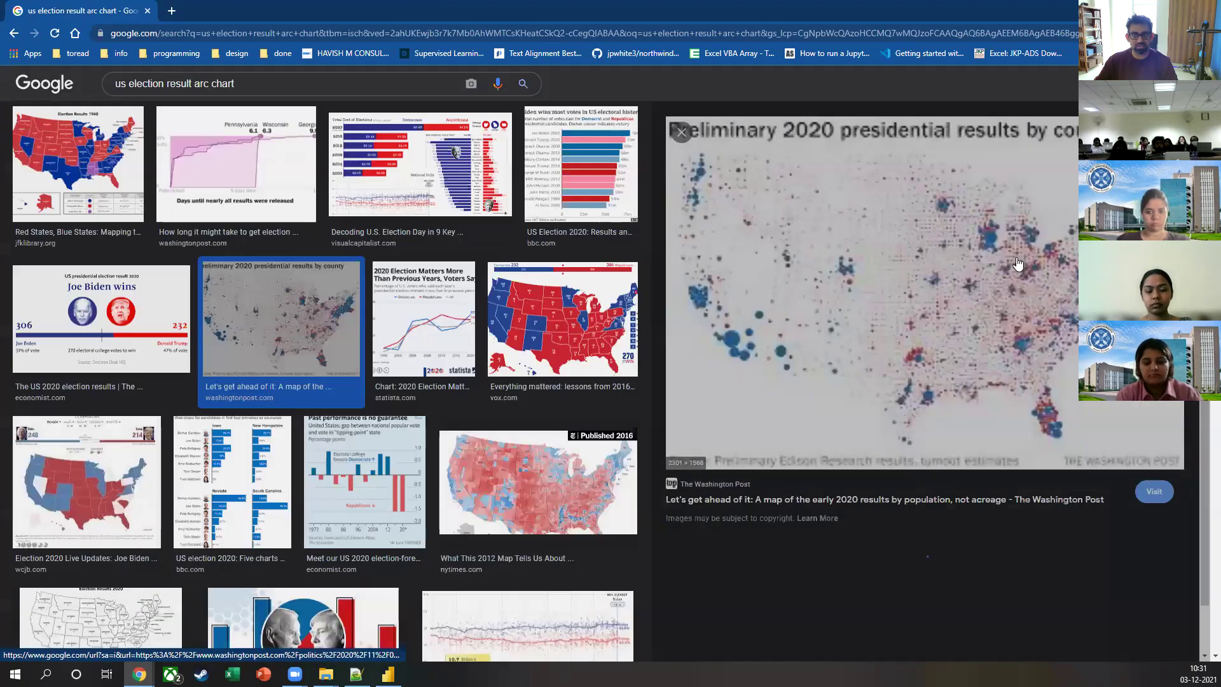
left_click(682, 136)
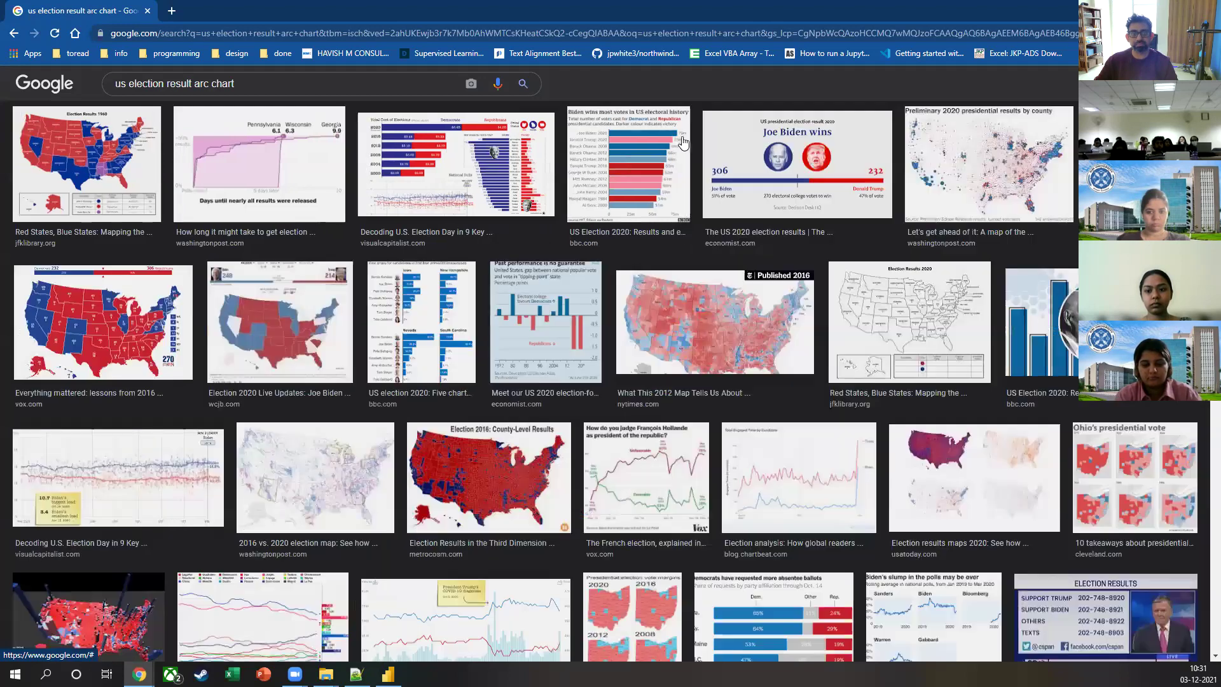
scroll(650, 306, "down", 5)
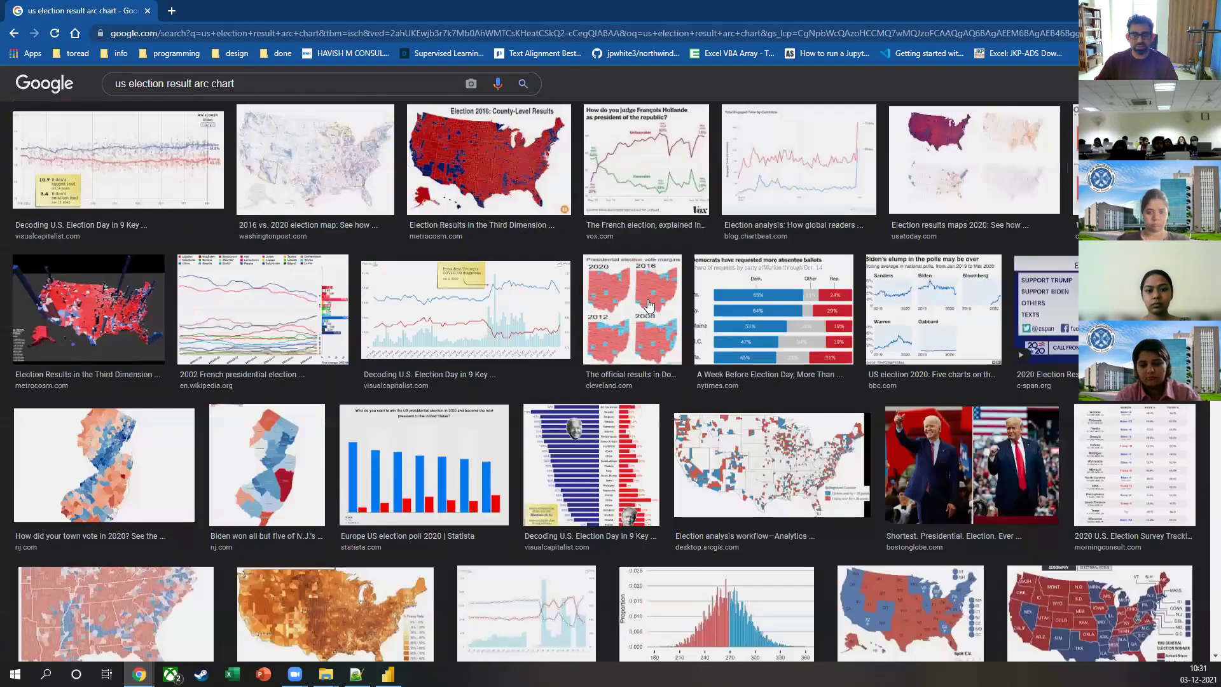
scroll(649, 306, "down", 6)
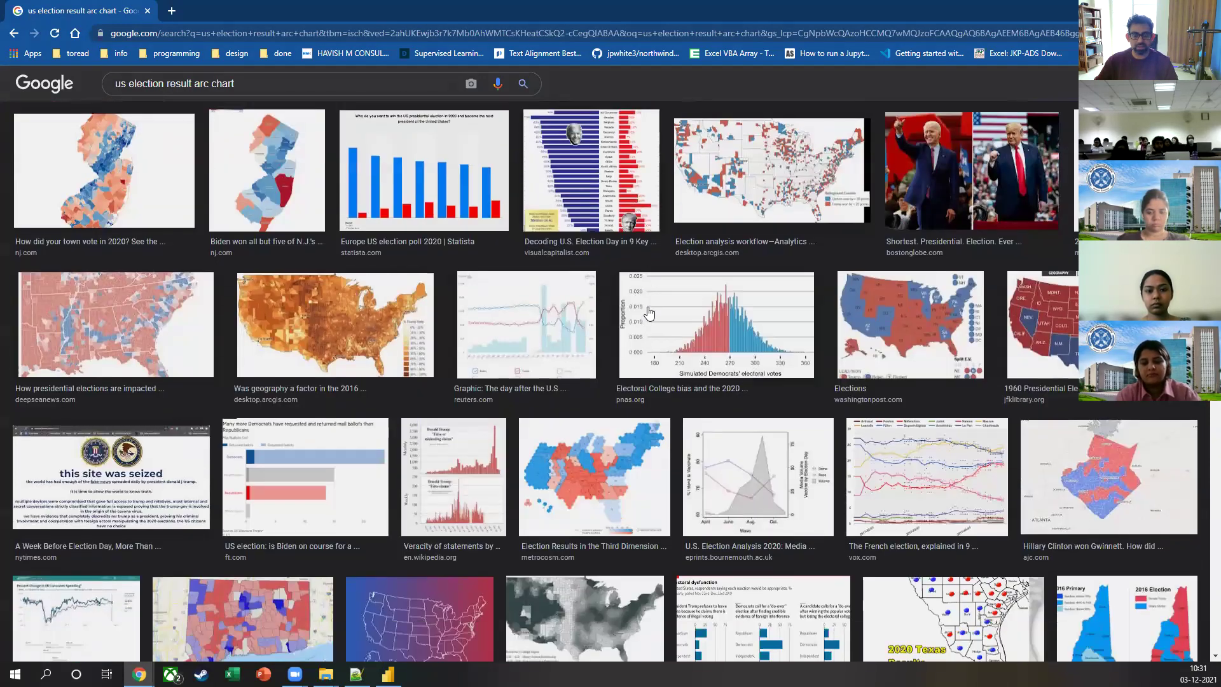
scroll(649, 312, "down", 5)
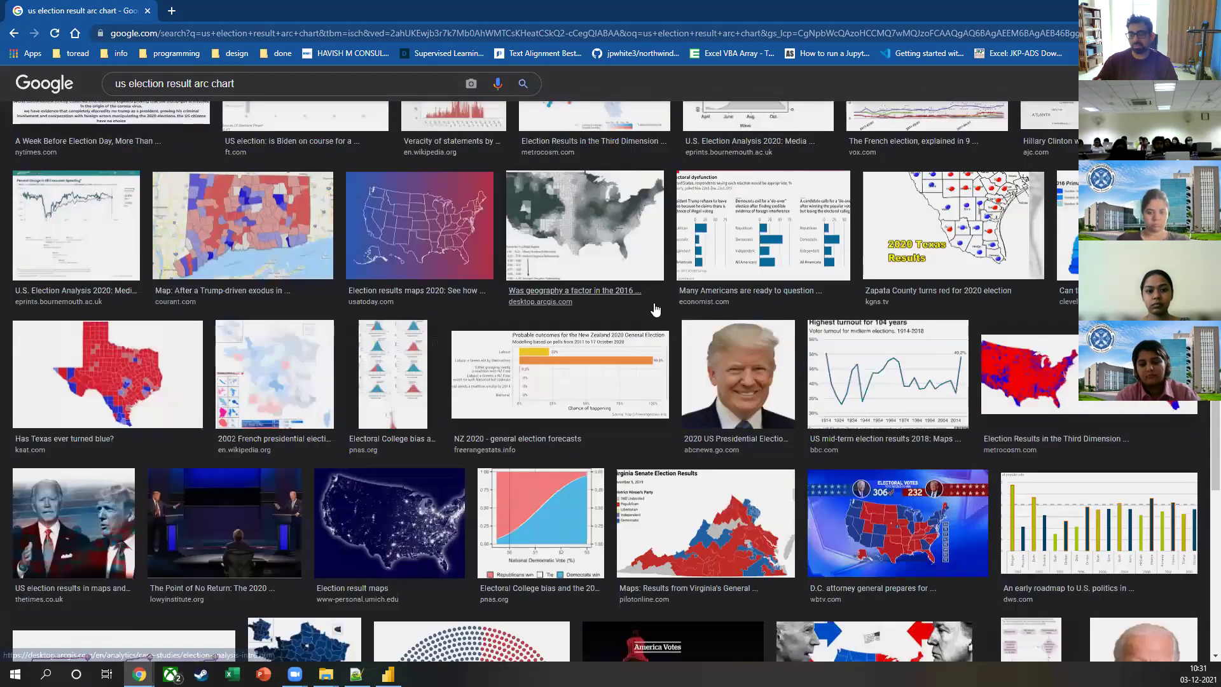
scroll(653, 321, "down", 14)
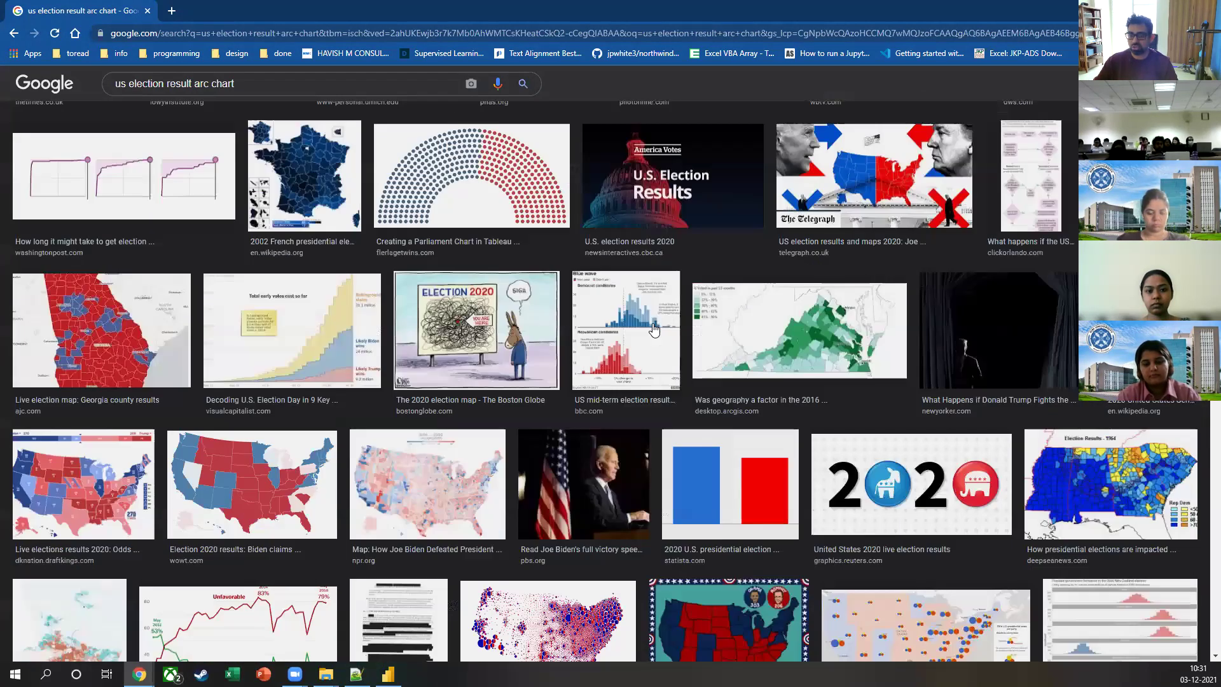
scroll(654, 331, "down", 2)
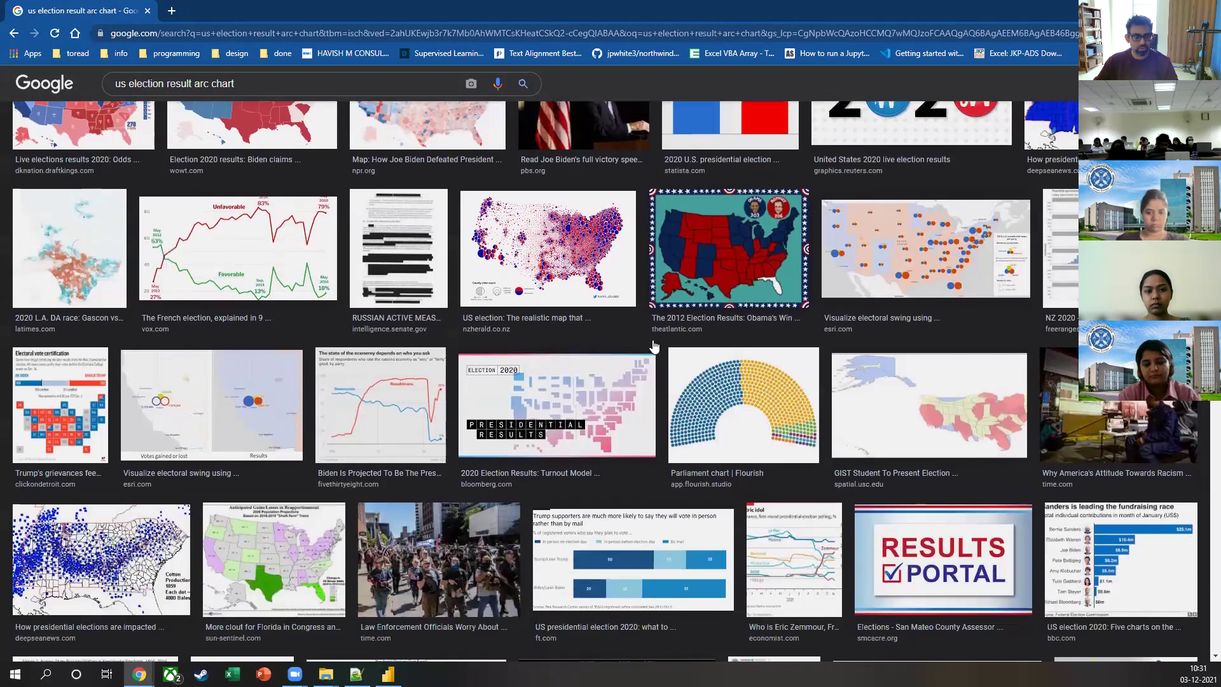
left_click(749, 394)
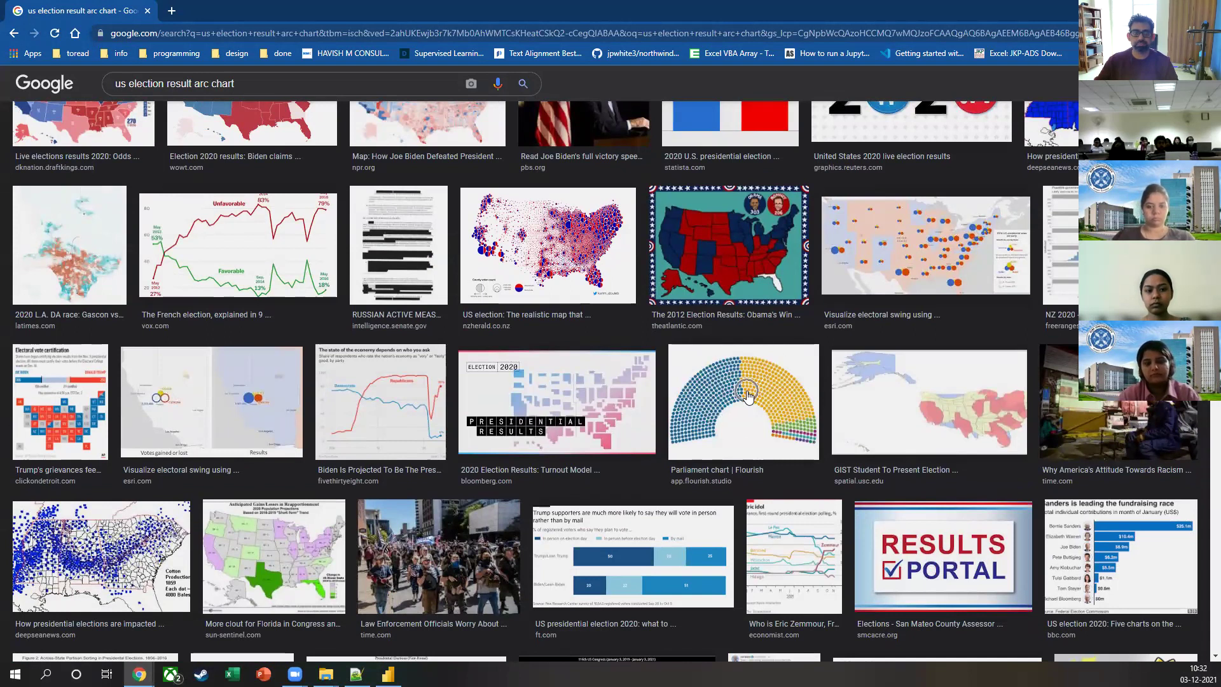
key("alt+Tab")
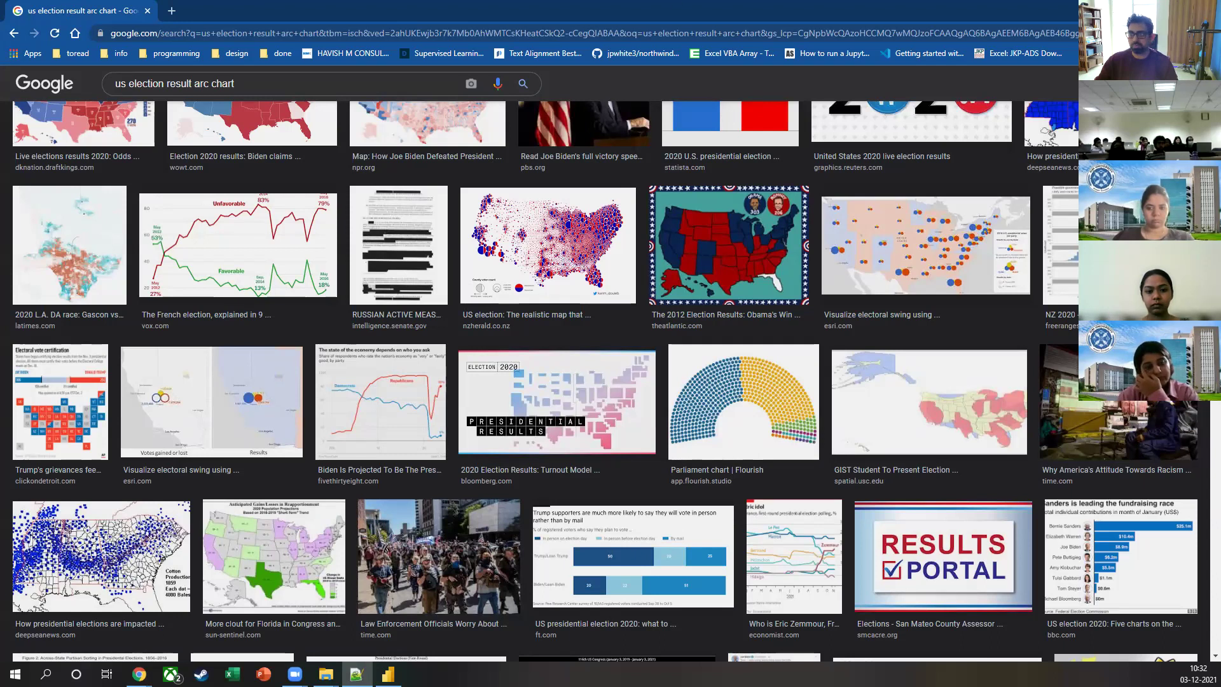
Step: Close Power BI Desktop and return to the Model folder in File Explorer
key("alt+Tab")
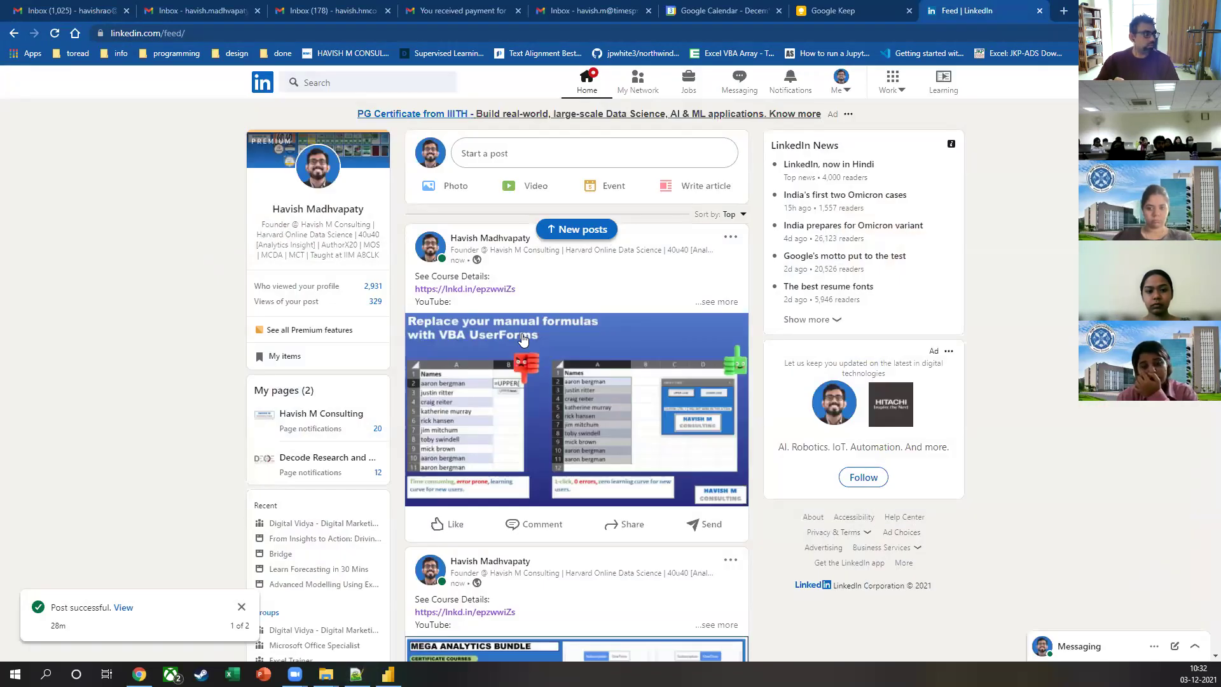
key("alt+Tab")
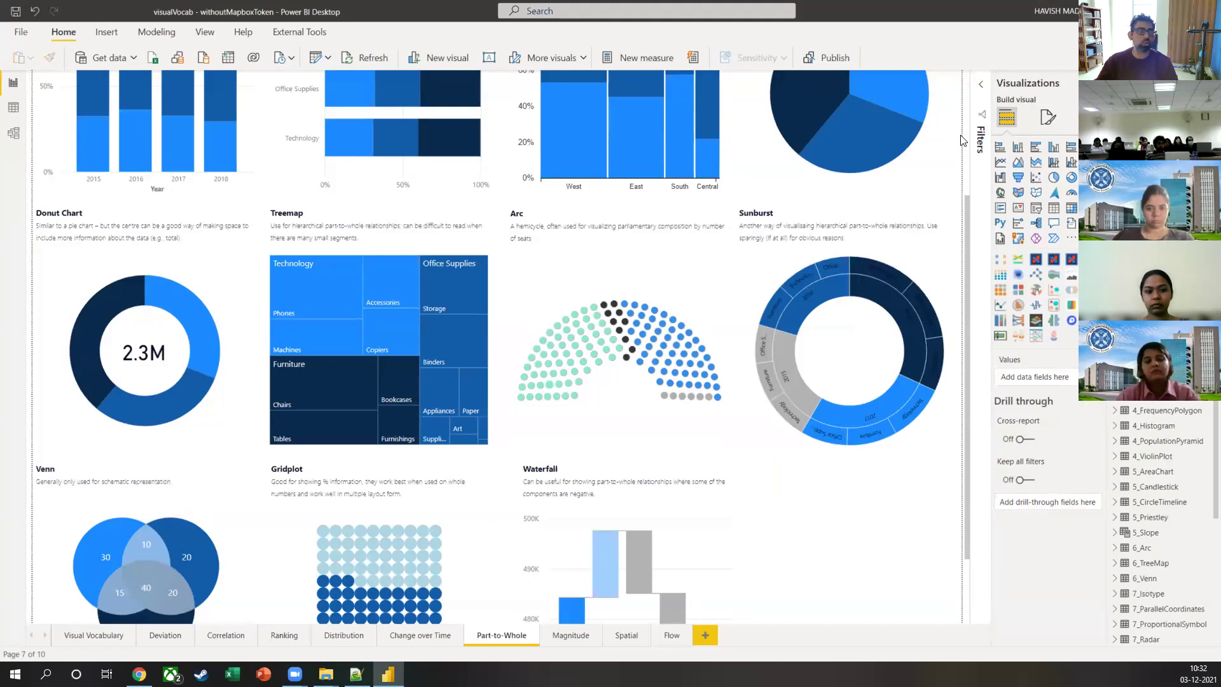
left_click(662, 356)
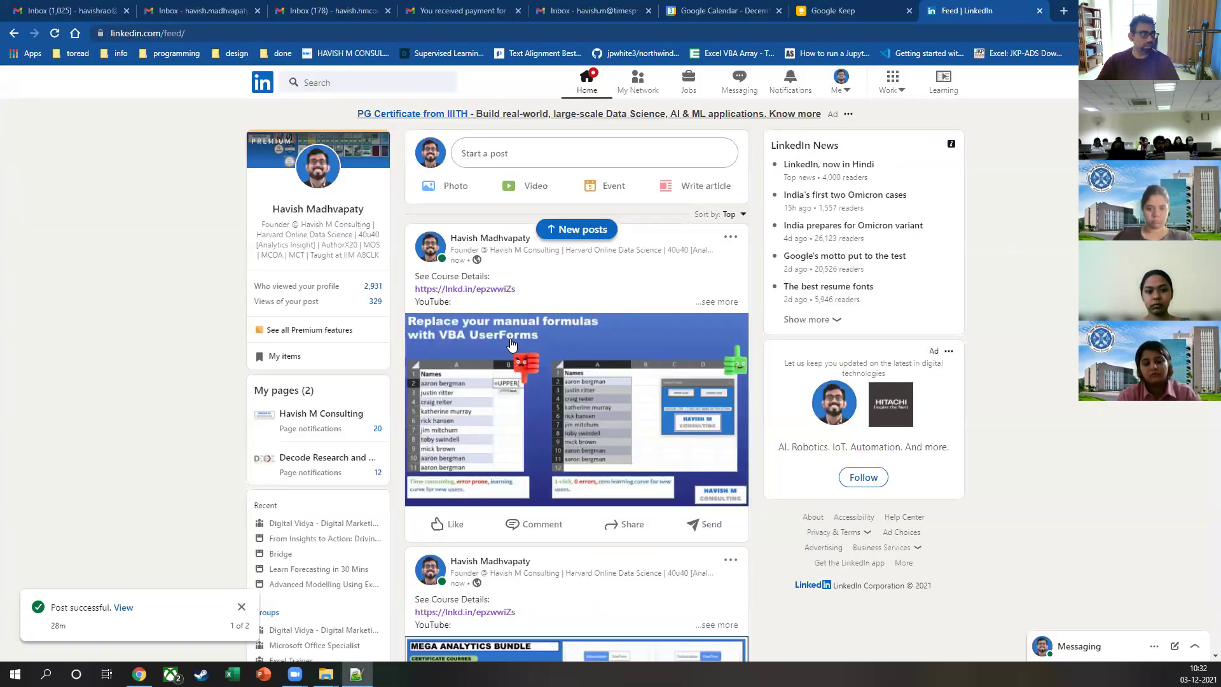
key("alt+Tab")
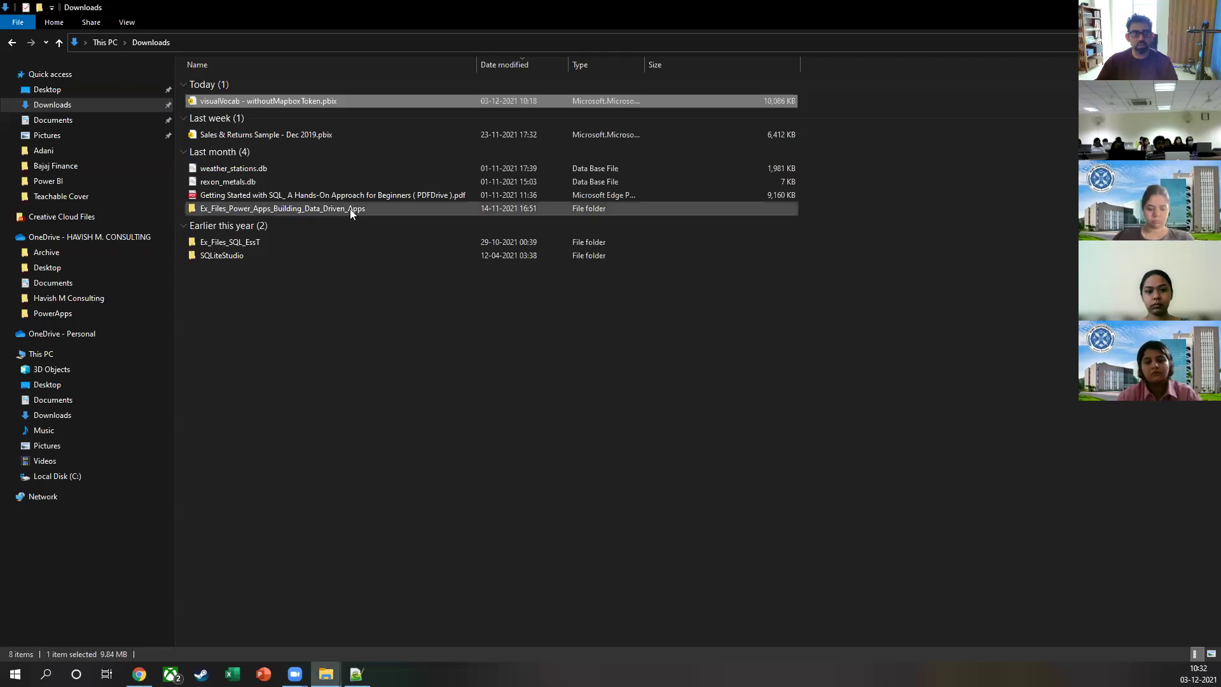
left_click(11, 46)
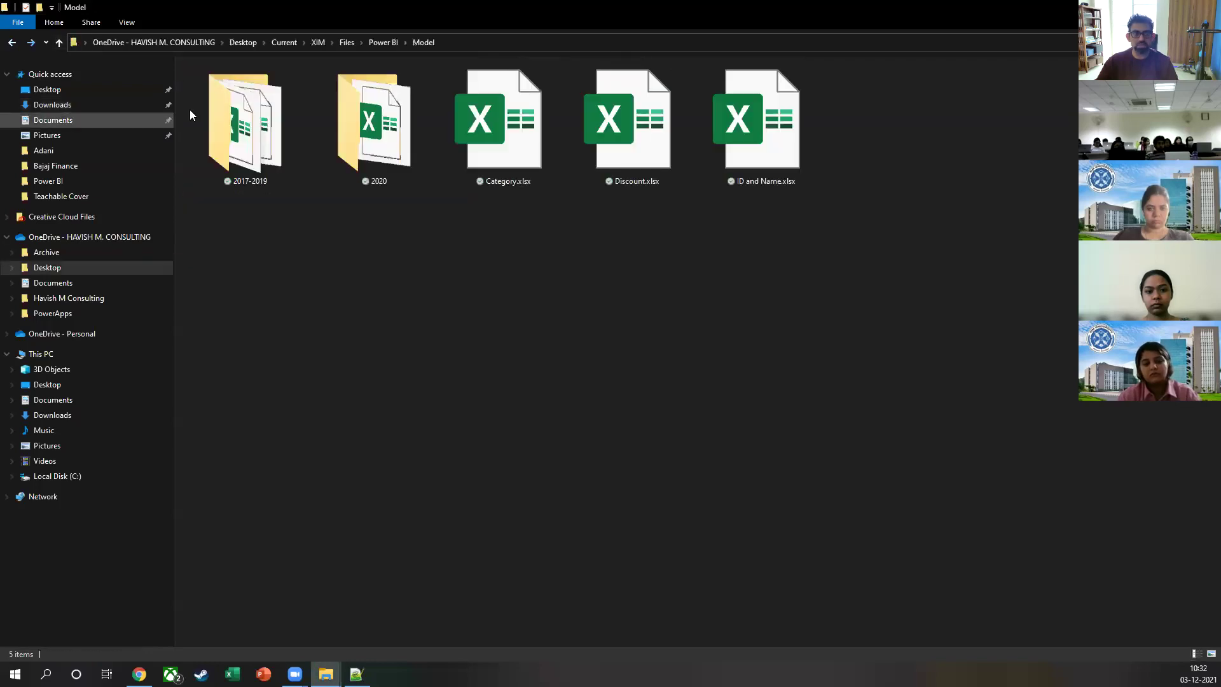
double_click(284, 126)
key("alt+Left")
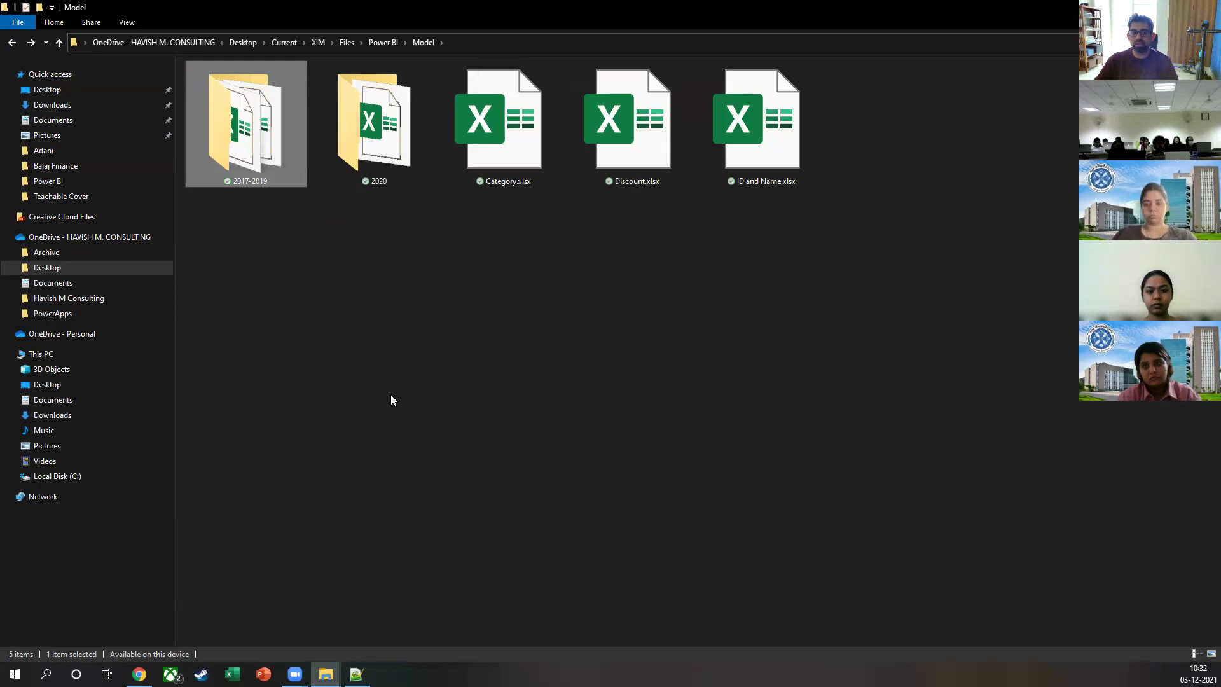
Step: Delete Discount.xlsx from the Model folder and open the 2017-2019 folder
left_click(422, 143)
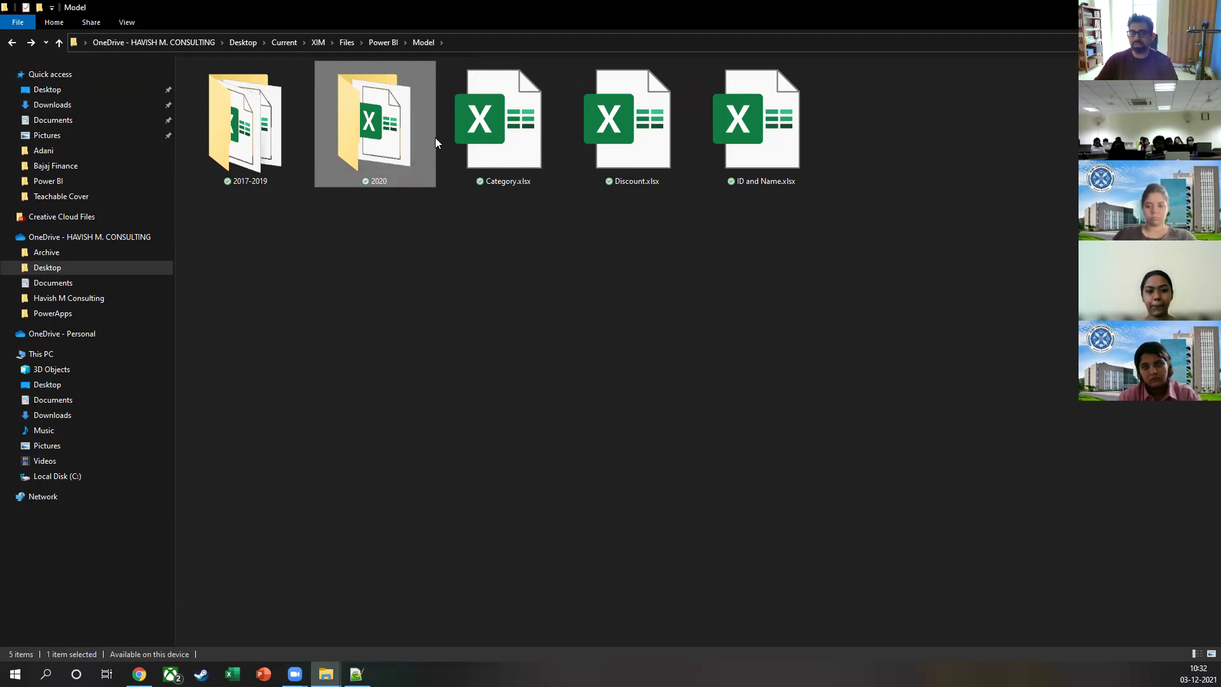
left_click(453, 137)
left_click(776, 127)
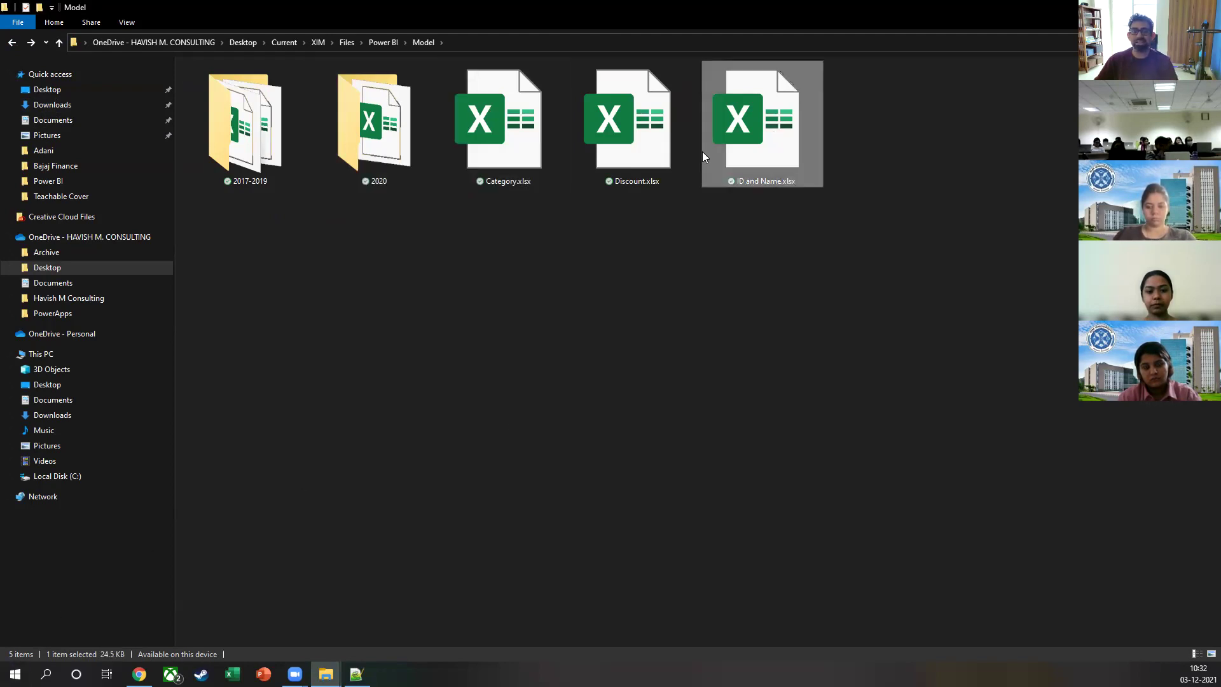
left_click(647, 148)
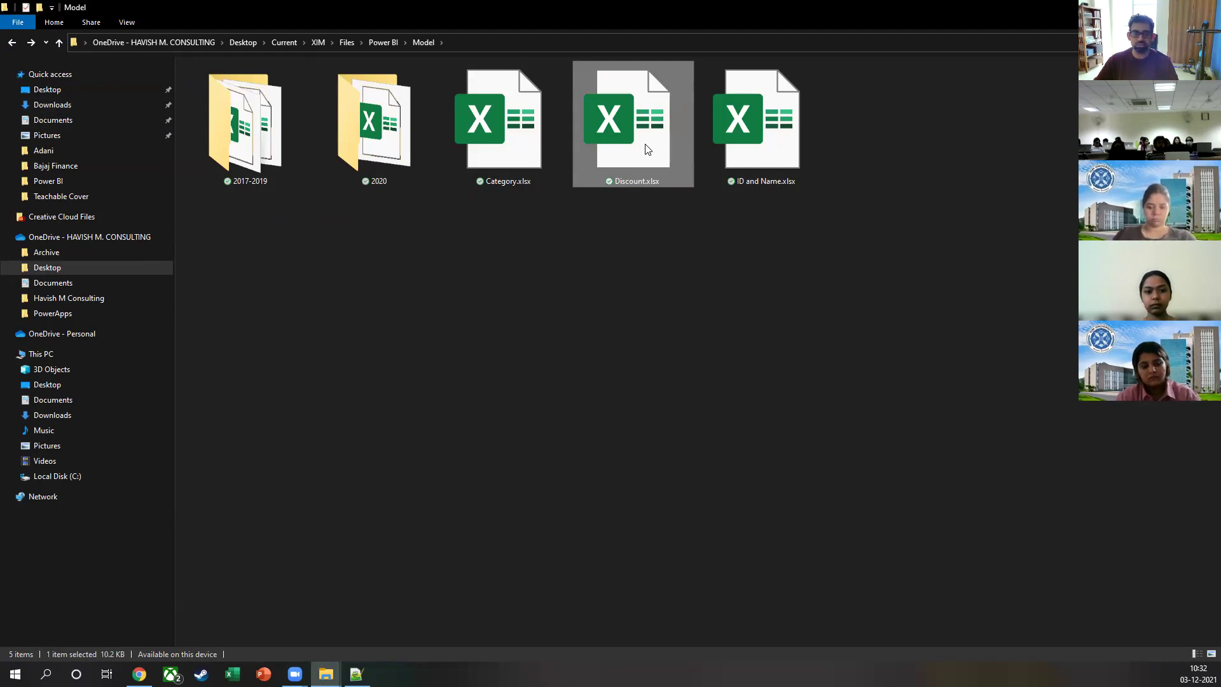
key("Delete")
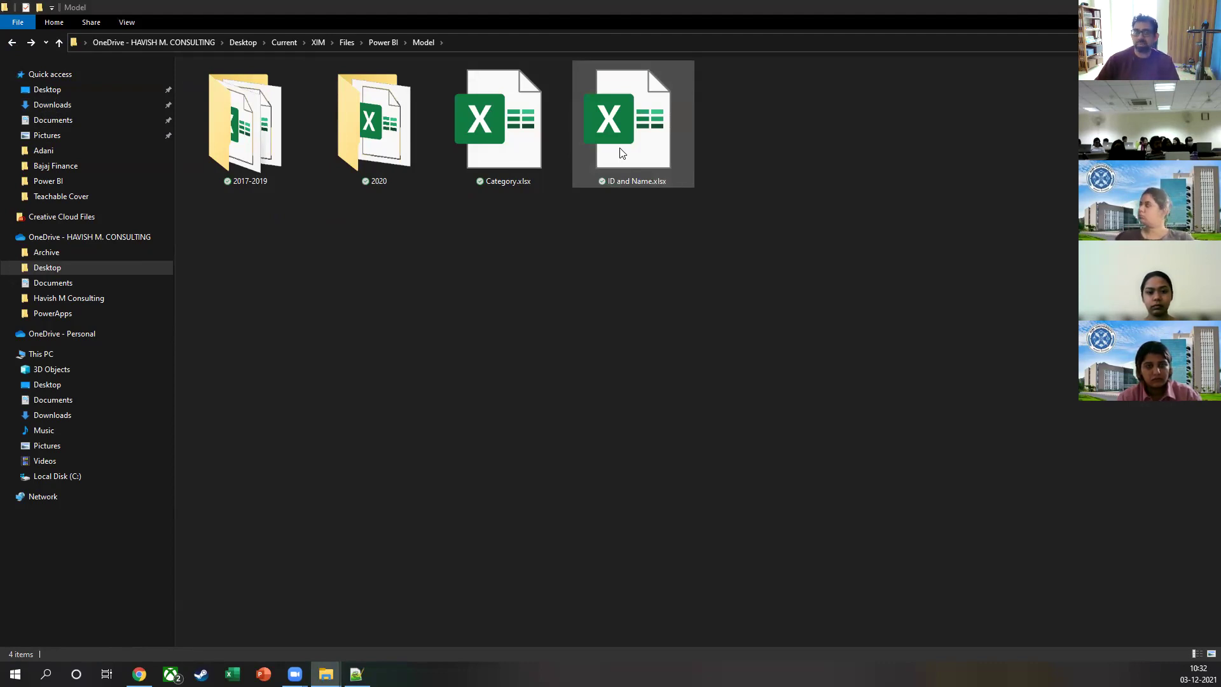
double_click(257, 146)
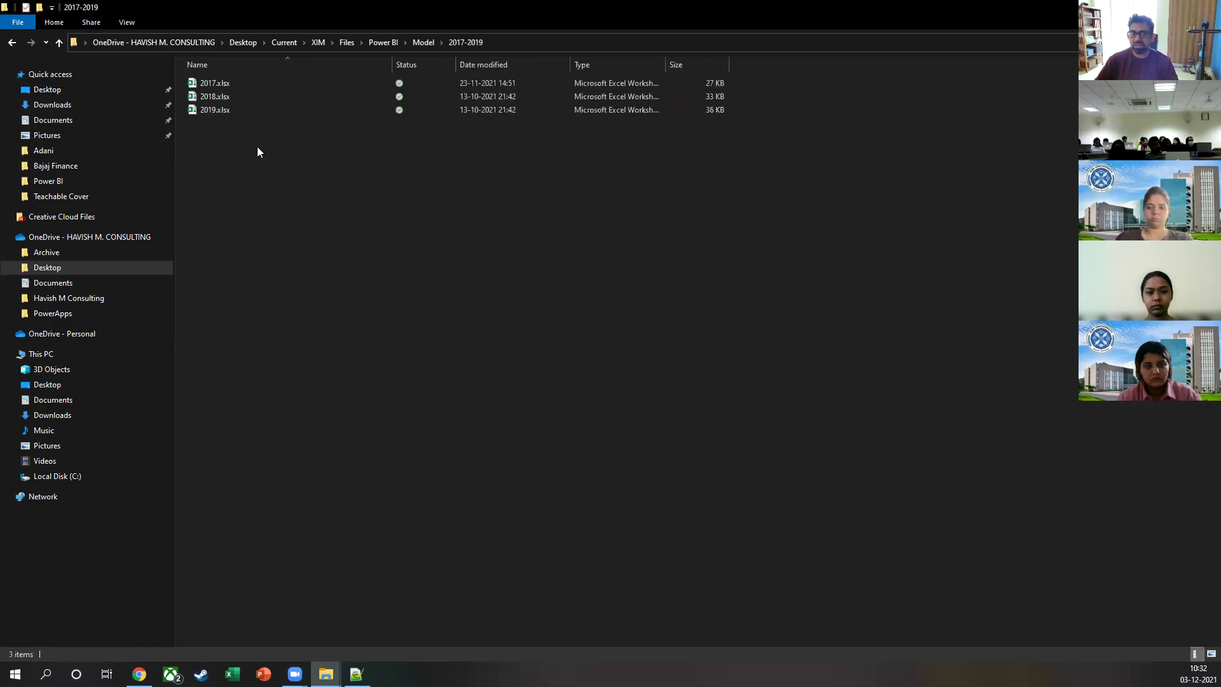
Step: Open 2017.xlsx in Excel, then also open the ID and Name workbook from the Model folder
double_click(249, 81)
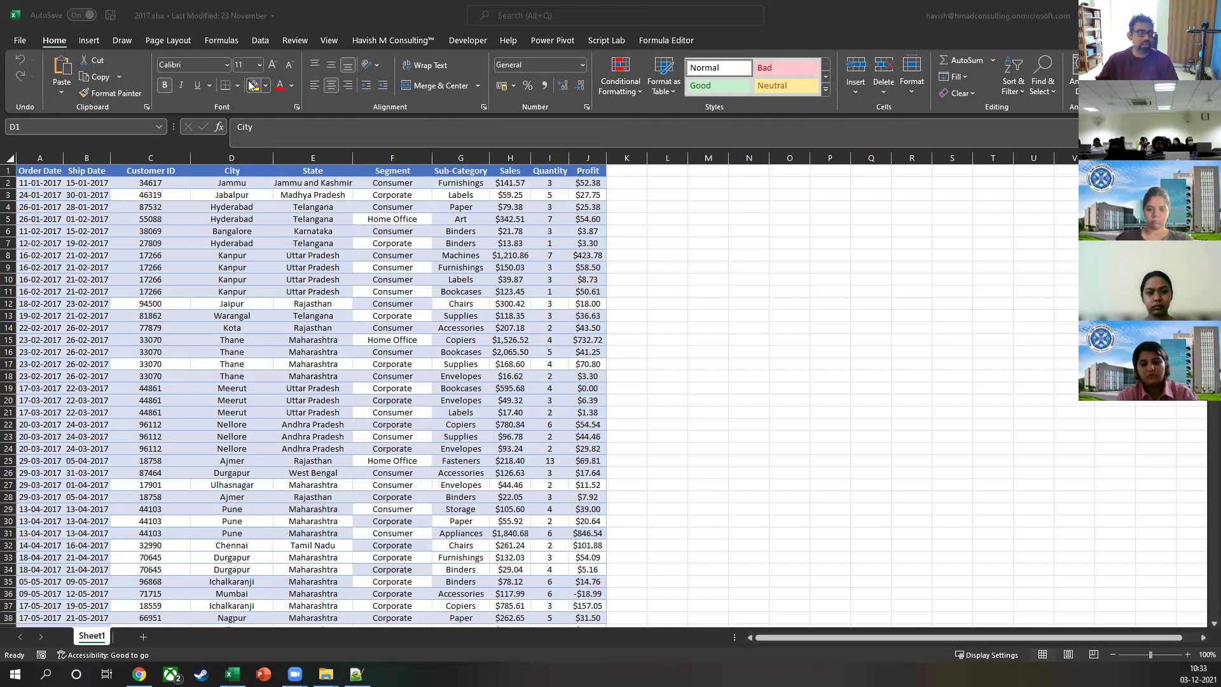
key("alt+Tab")
key("Right")
key("Right")
key("Right")
key("alt+Tab")
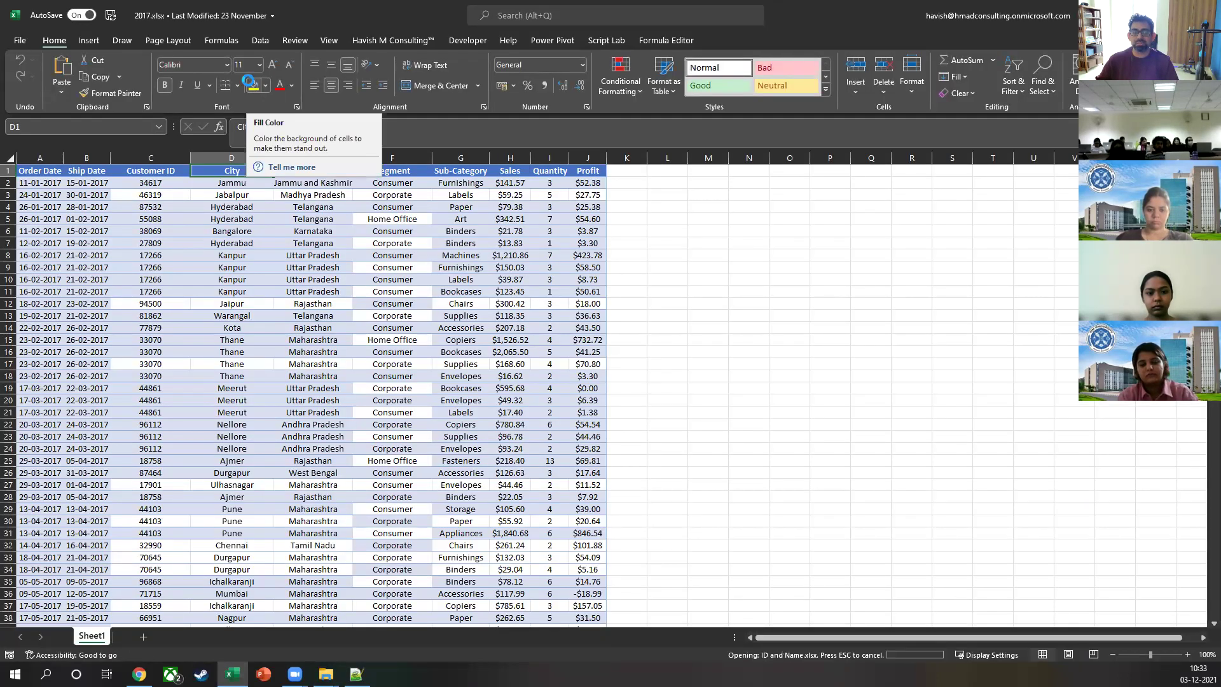
Step: Snap ID and Name.xlsx to the right half and 2017.xlsx to the left half
key("alt+Tab")
key("super+Right")
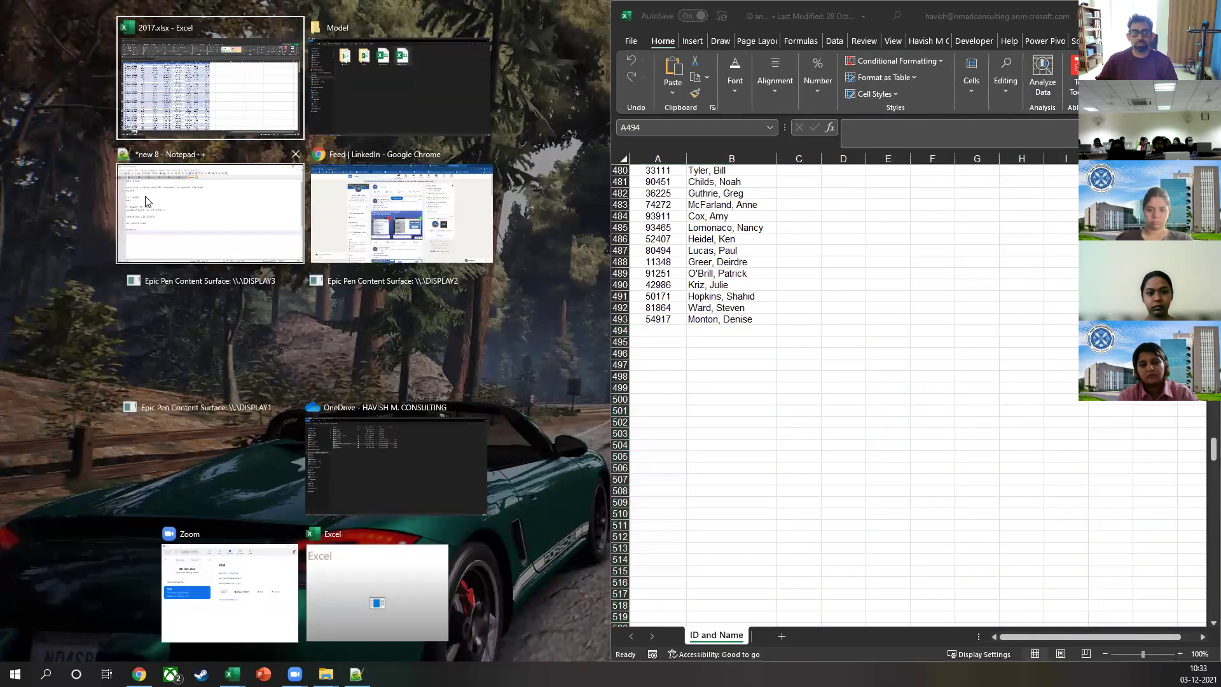
left_click(248, 86)
key("shift+space")
key("ctrl+shift+Down")
key("ctrl+Home")
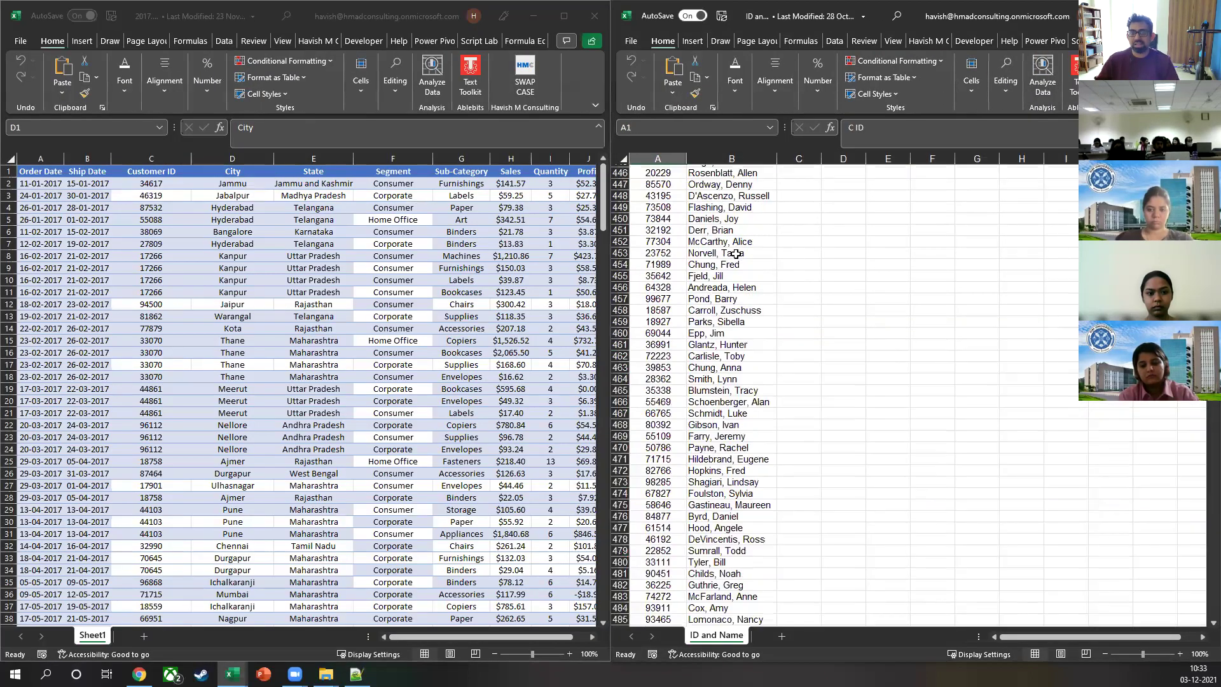
Step: Move the divider right so the 2017 workbook gets more width
key("alt+Tab")
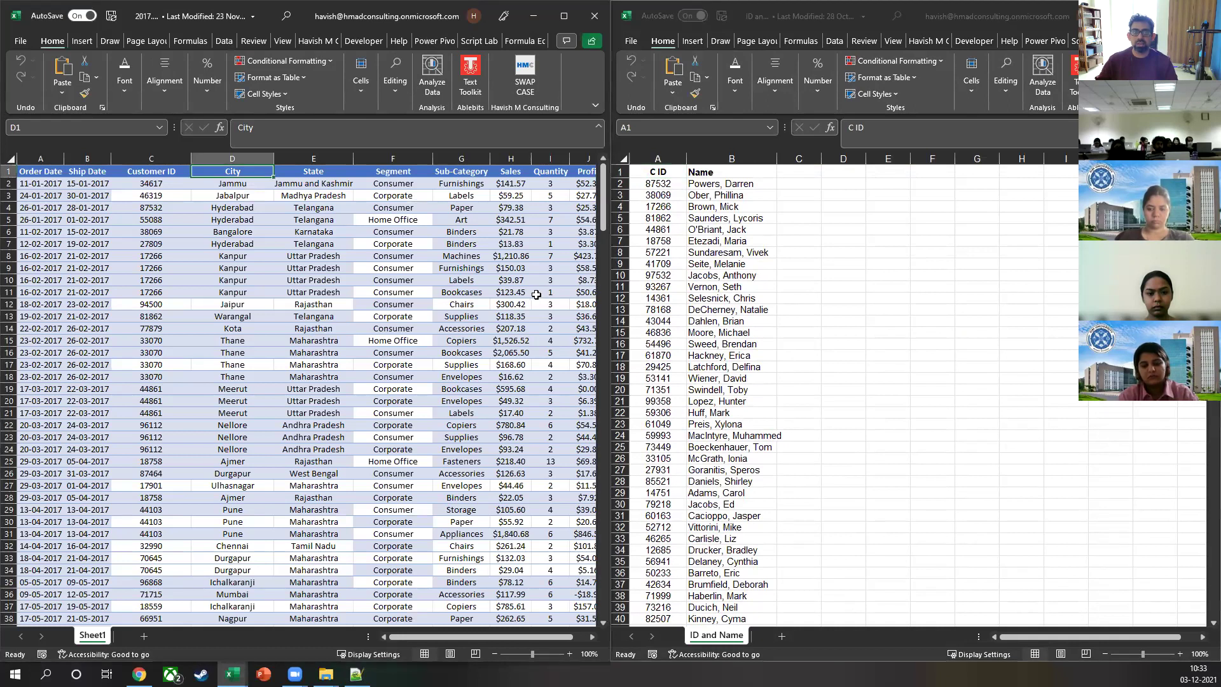
left_click(608, 288)
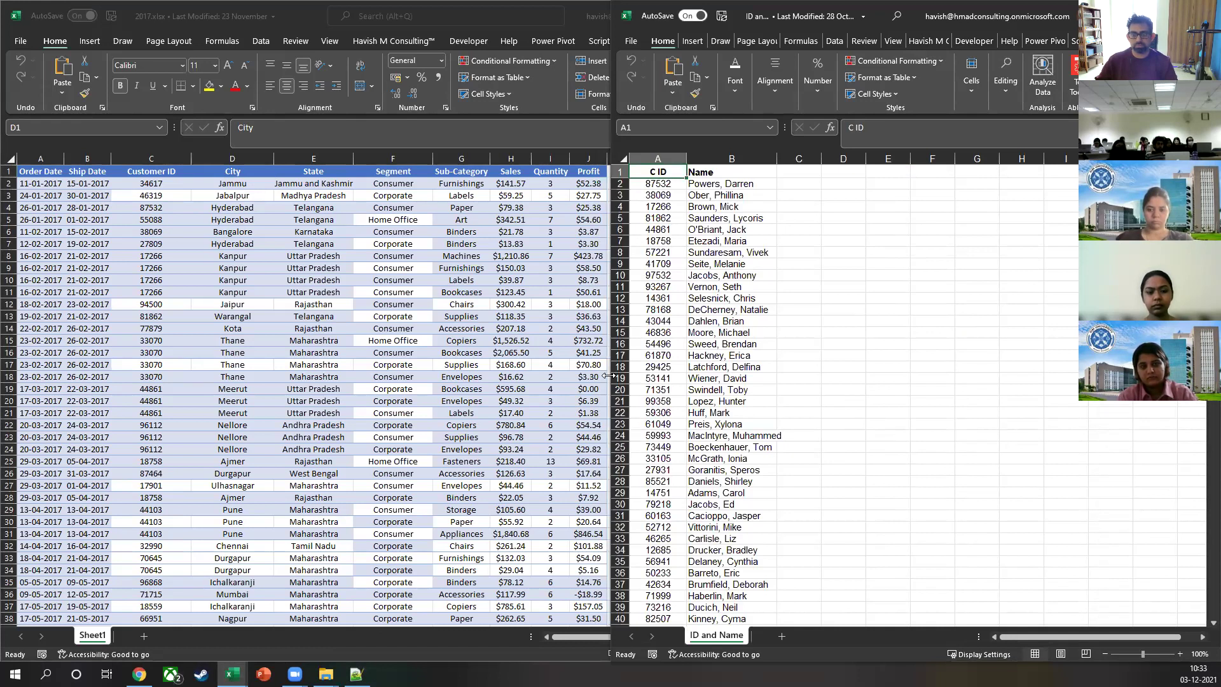
left_click_drag(609, 376, 881, 376)
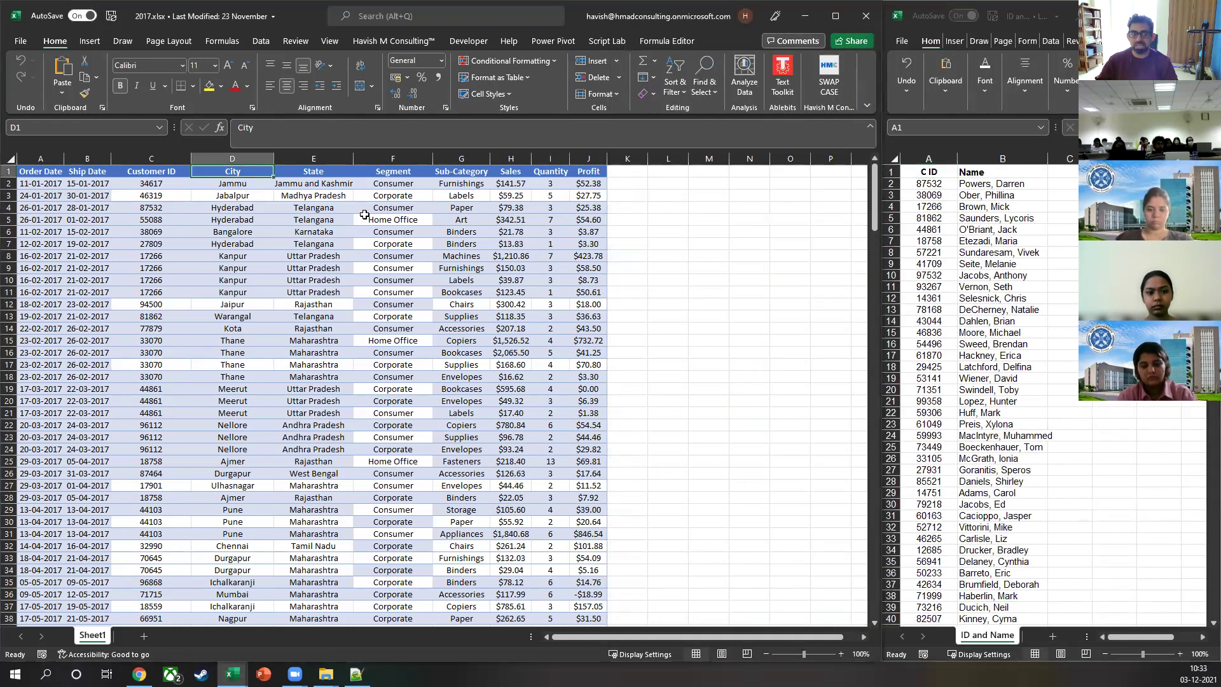
Step: Select the 2017 Customer ID column, then start and cancel a formula in K2
left_click(167, 157)
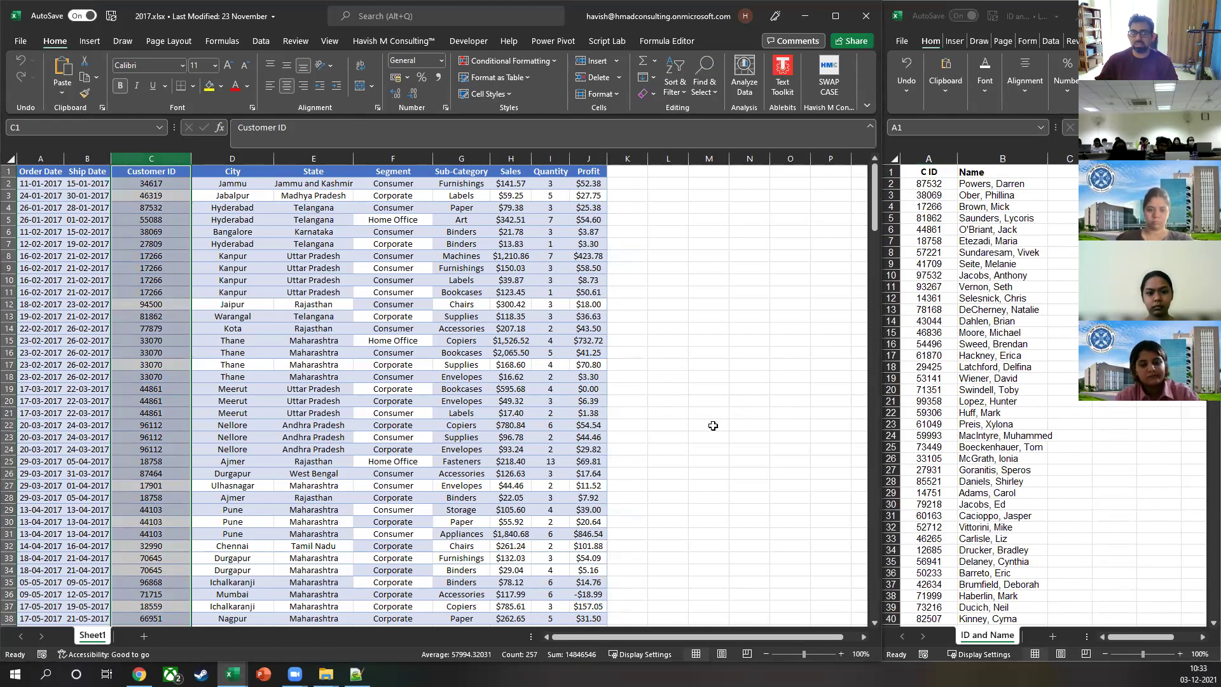
key("alt+Tab")
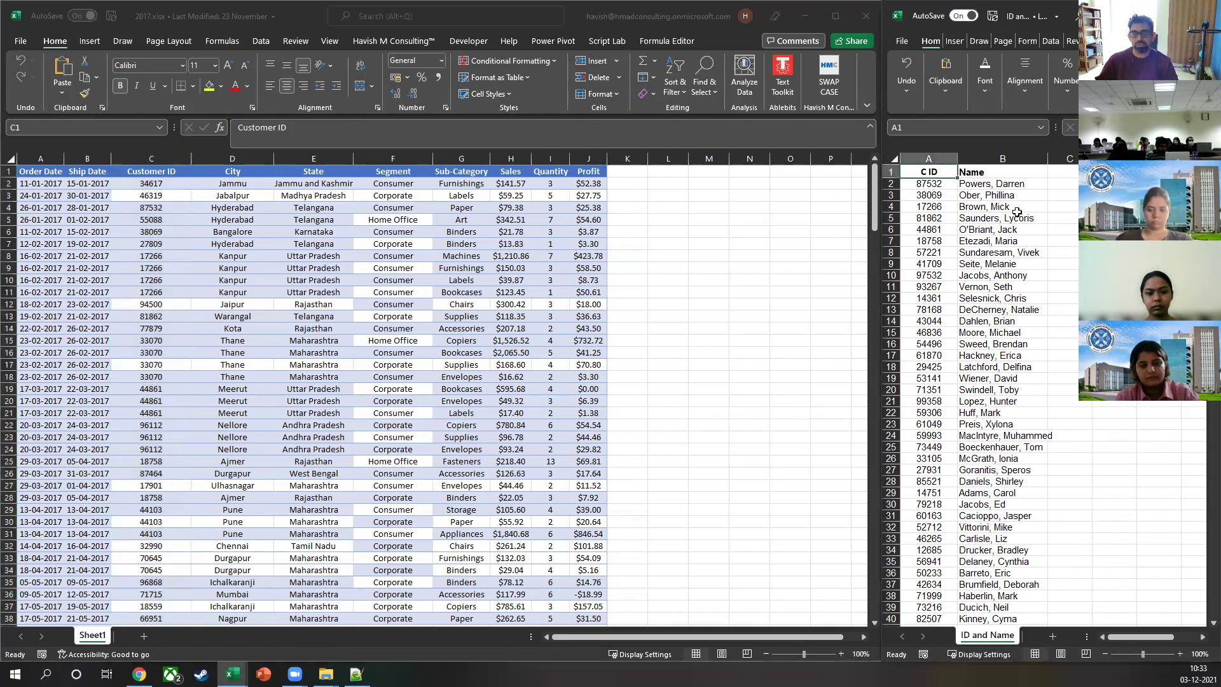
left_click(1017, 210)
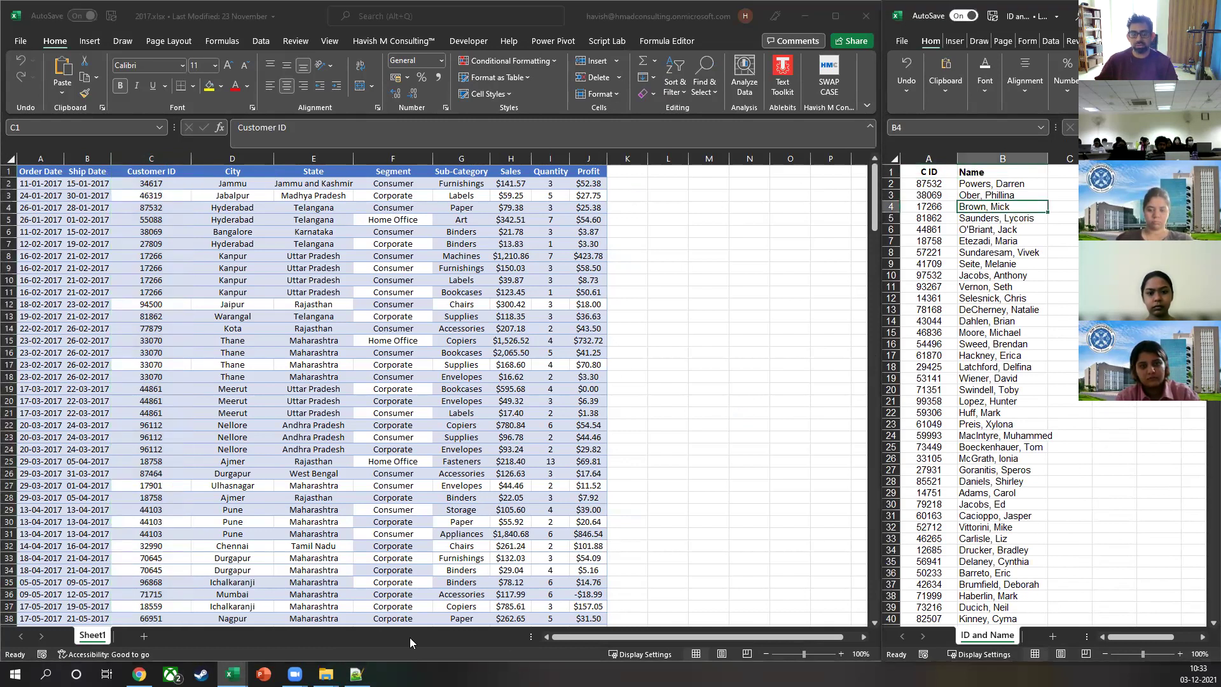
key("alt+Tab")
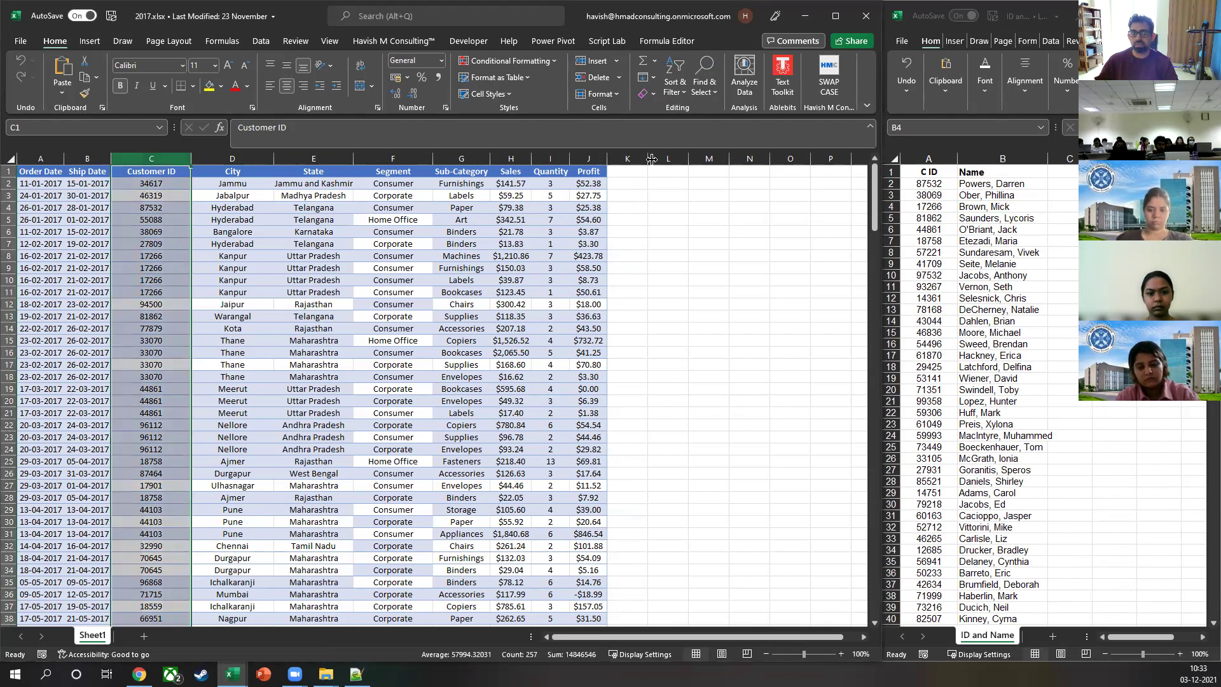
left_click(627, 184)
type("=")
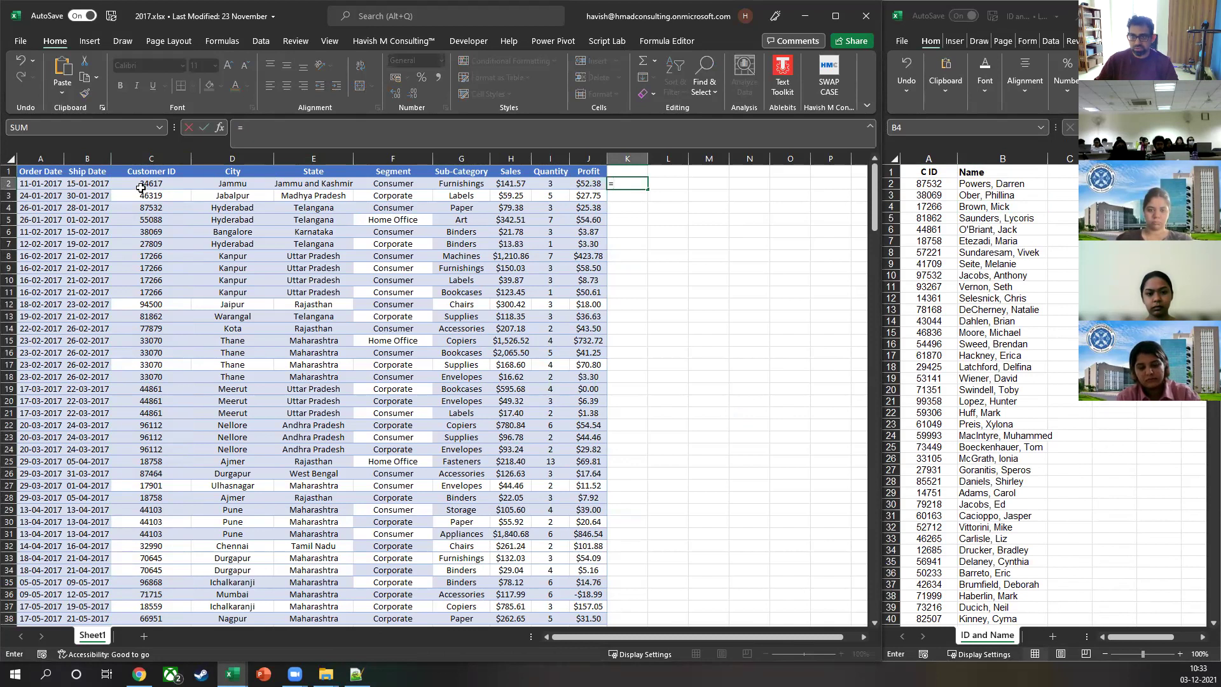
key("Escape")
Step: Search the ID and Name C ID column for the first order's customer ID
left_click(930, 287)
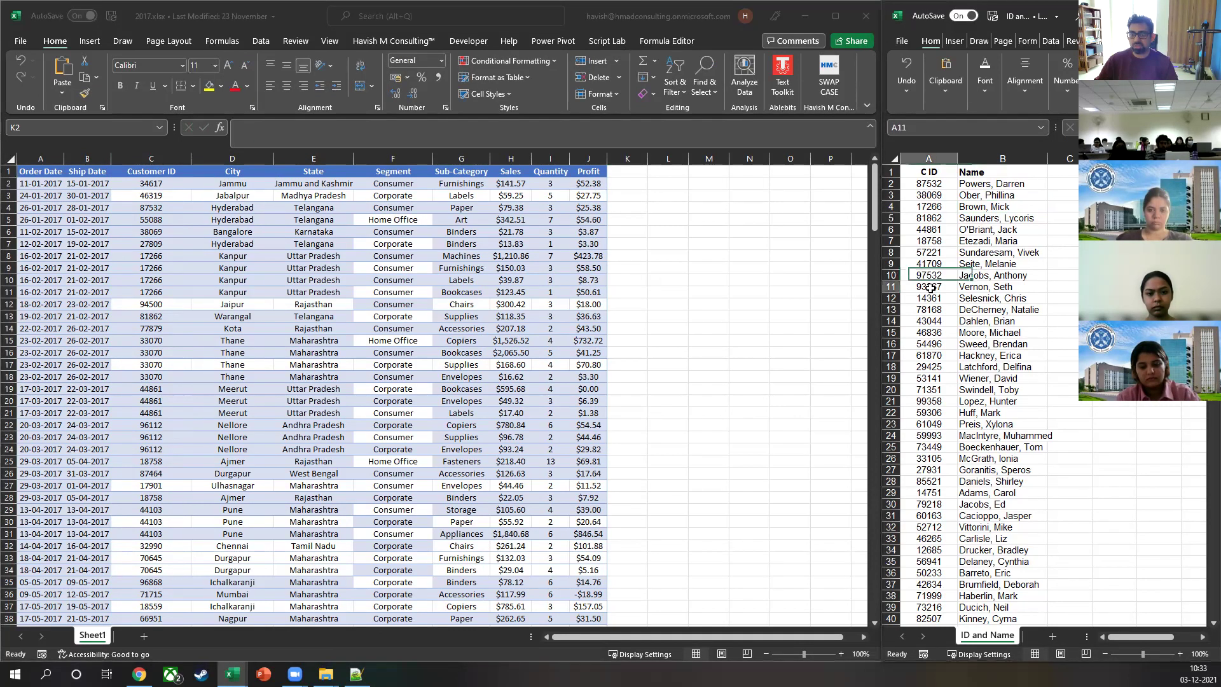
key("ctrl+space")
key("ctrl+f")
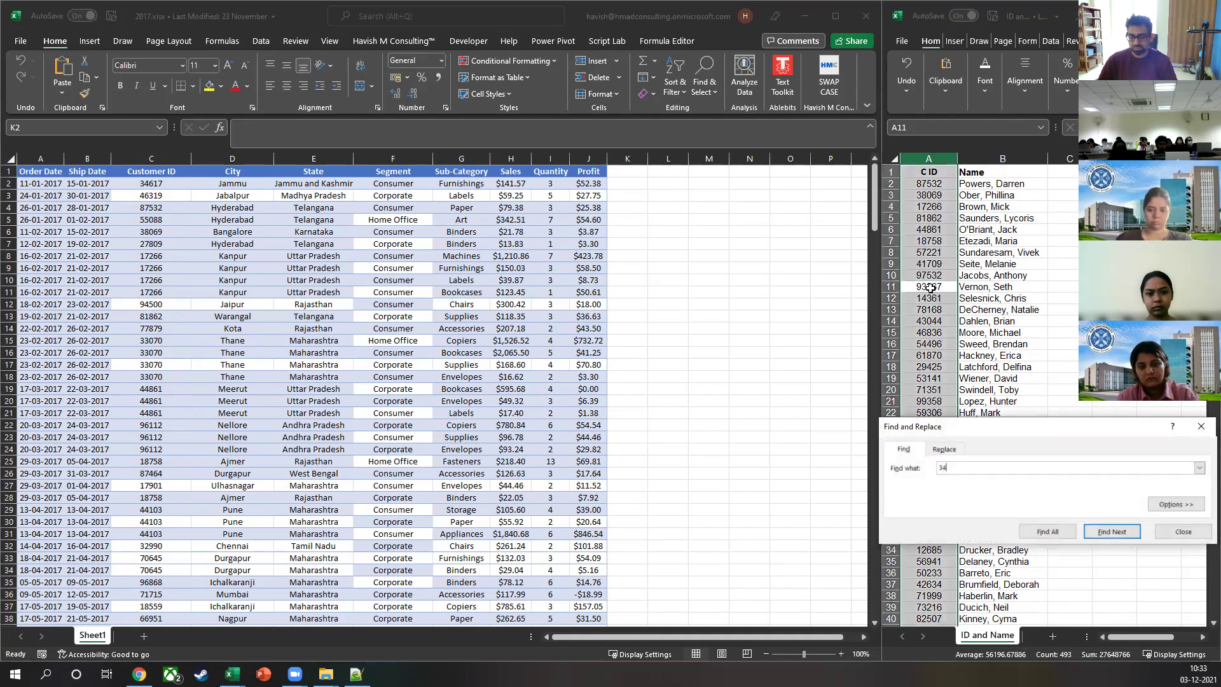
key("Return")
key("Escape")
key("shift+Right")
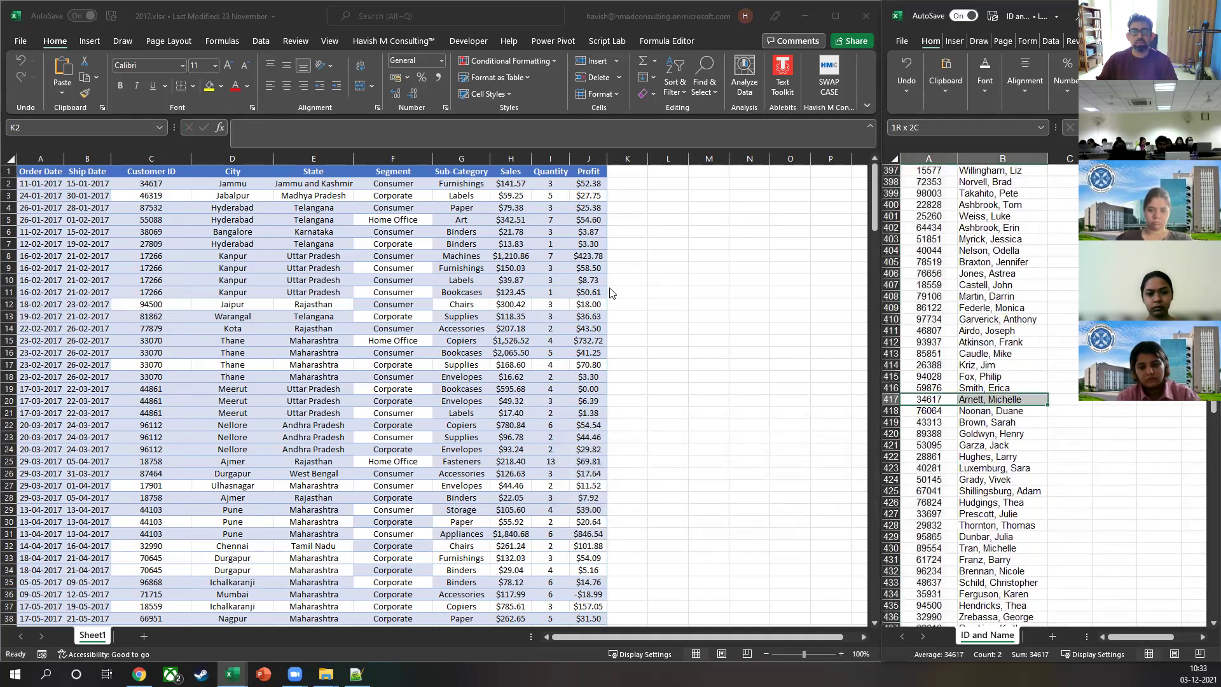
key("shift+Left")
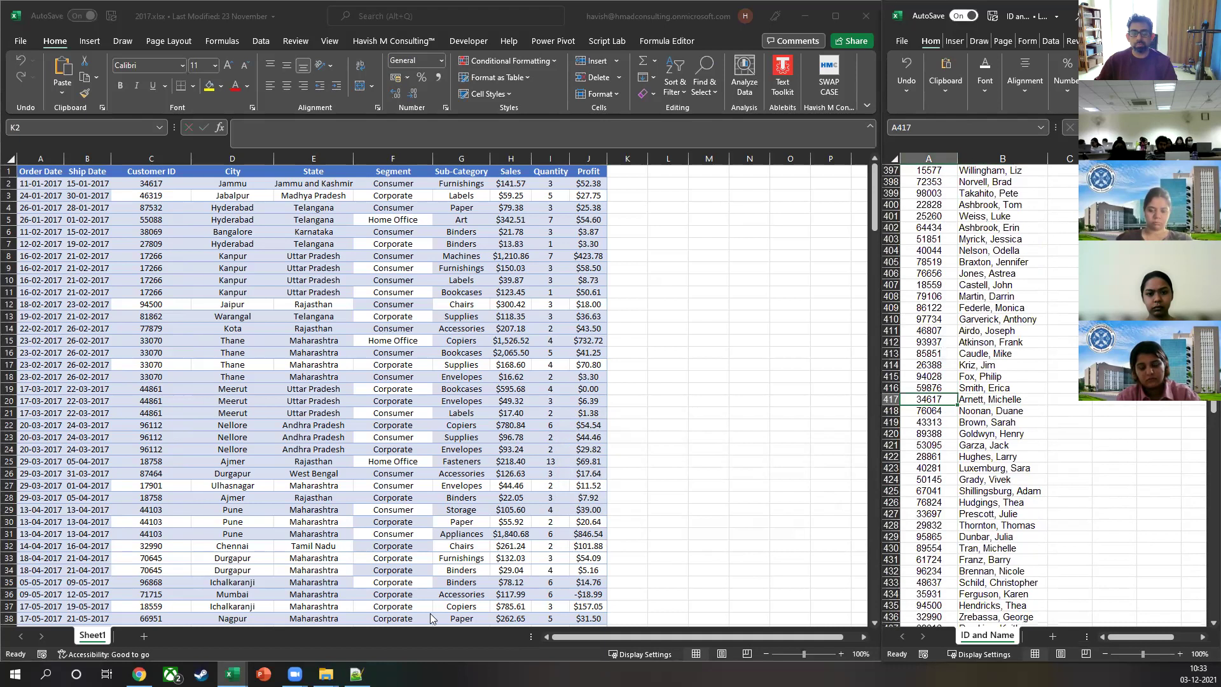
left_click(988, 339)
key("ctrl+Up")
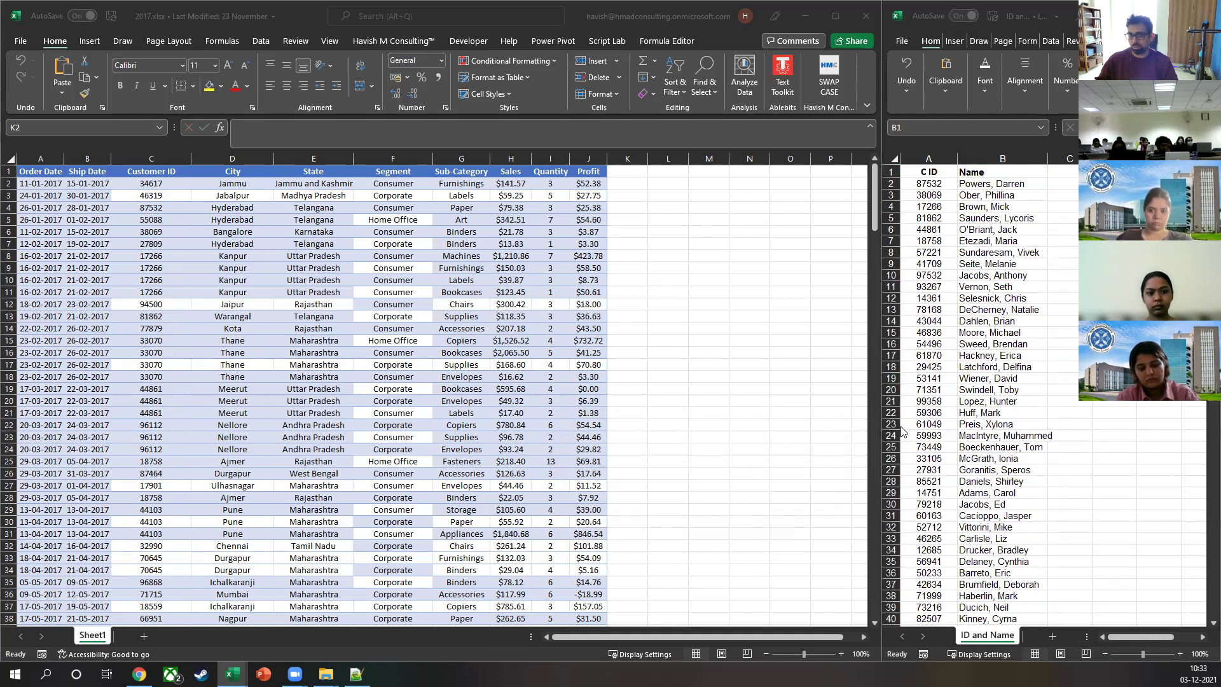
Step: Begin a =find formula in cell L3 of the 2017 sheet
left_click(676, 222)
left_click(665, 194)
type("=find")
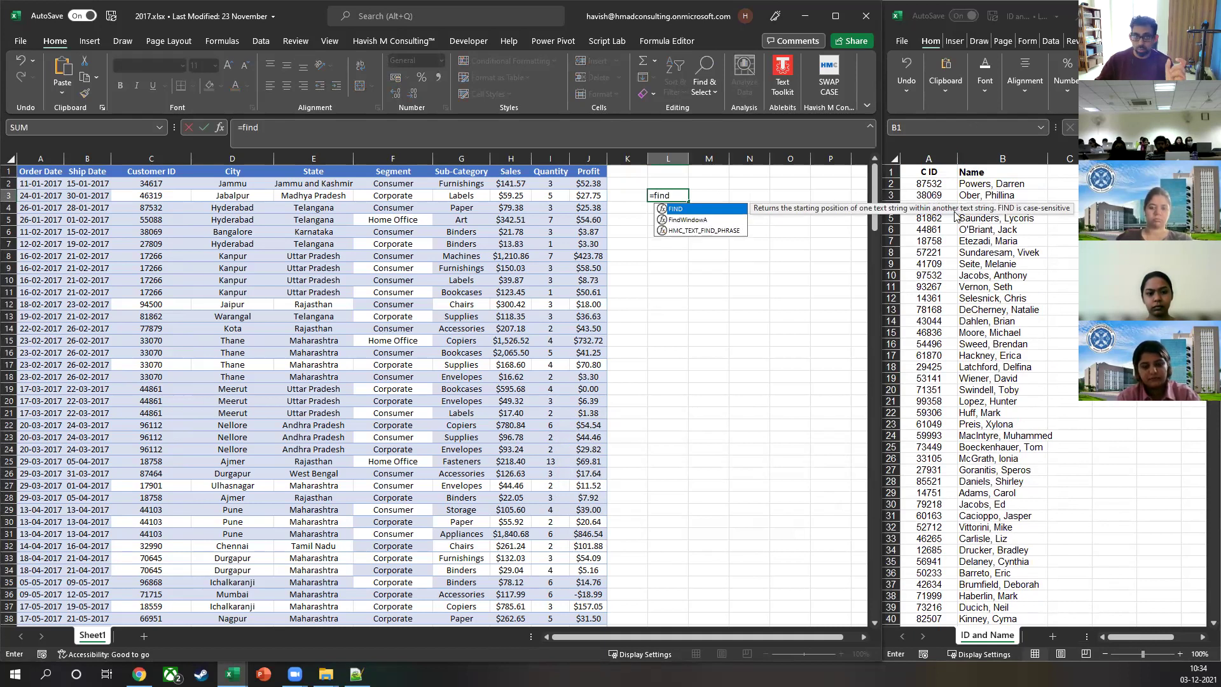
Step: Test =FIND("J",D3) in L3, then delete the result
key("Tab")
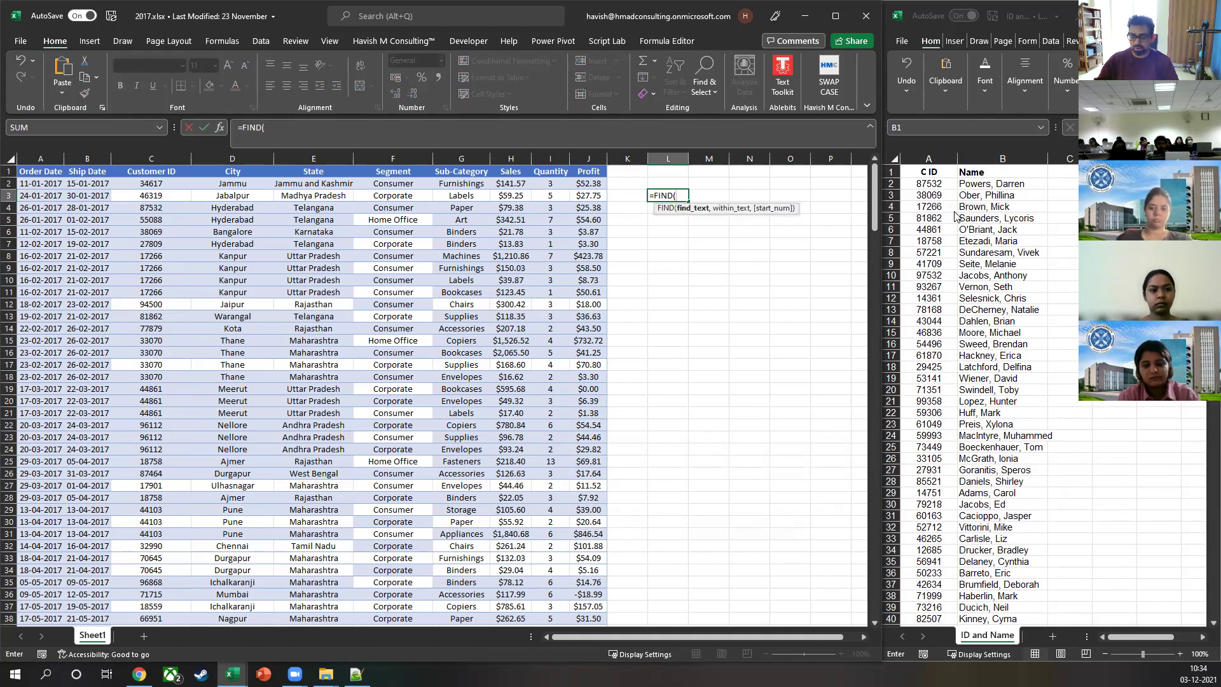
type("\"J\",")
left_click(238, 195)
key("Return")
key("Up")
key("Delete")
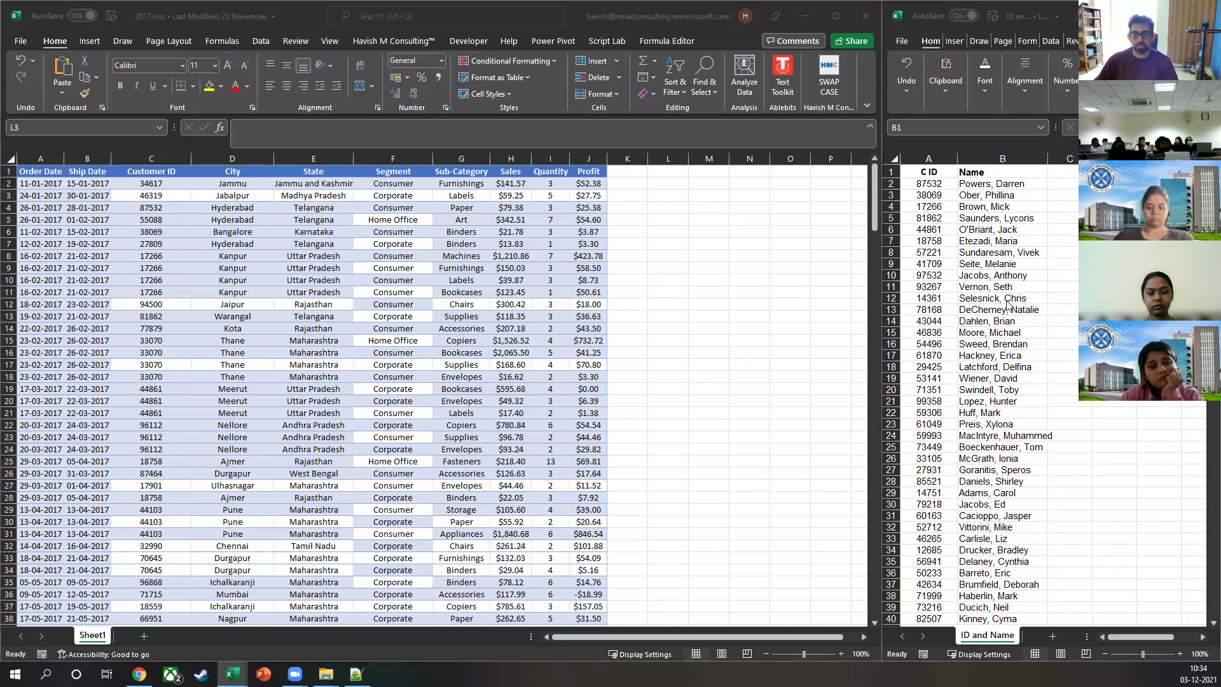
Step: Select the C ID and Name columns in the ID and Name workbook, undoing an accidental hide
left_click(1020, 265)
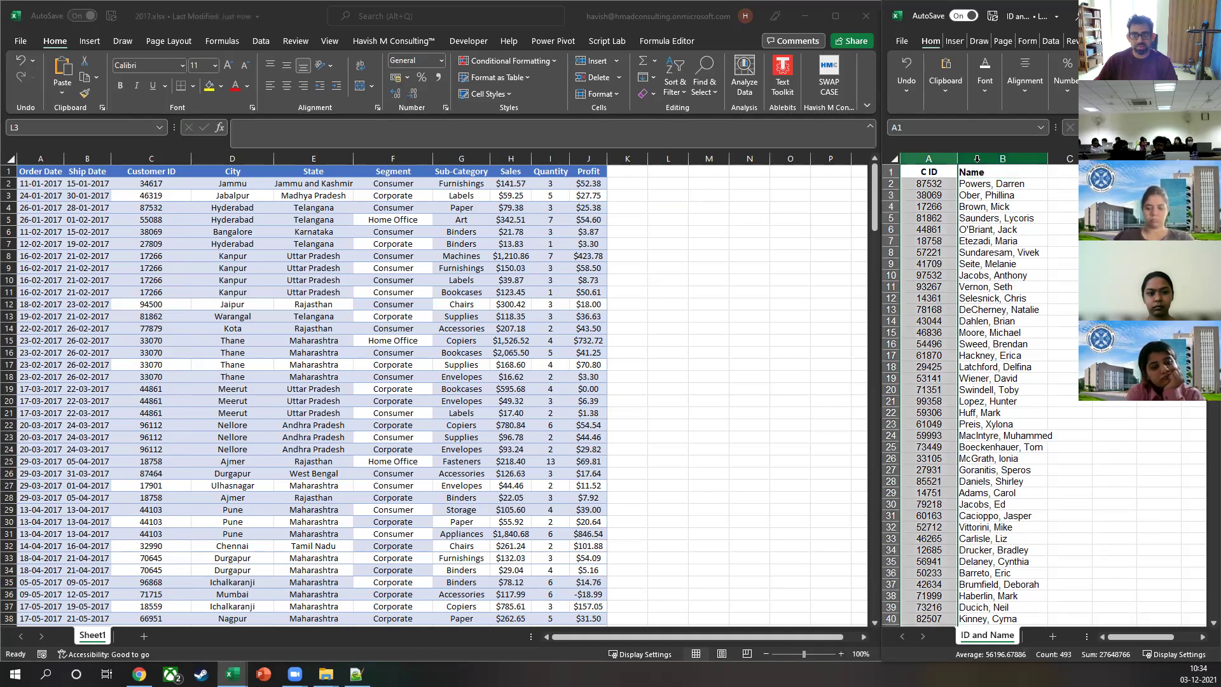
left_click_drag(919, 153, 1002, 159)
left_click(938, 157)
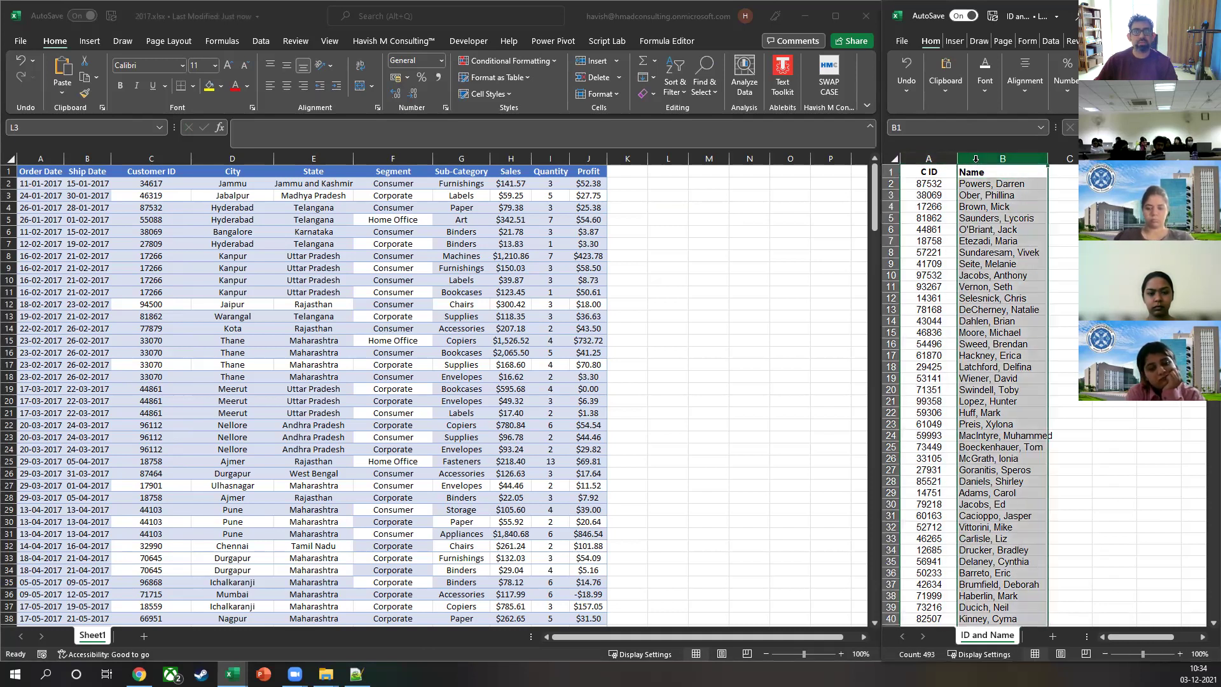
key("ctrl+0")
key("ctrl+z")
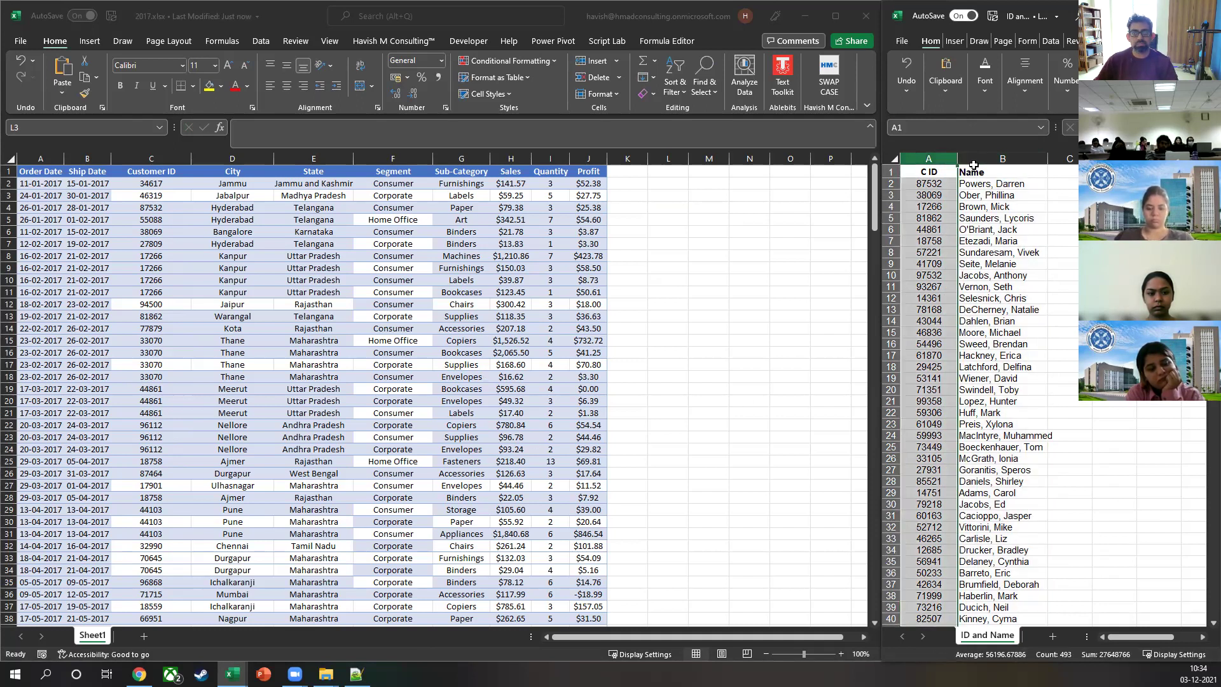
left_click(973, 159)
left_click(942, 155)
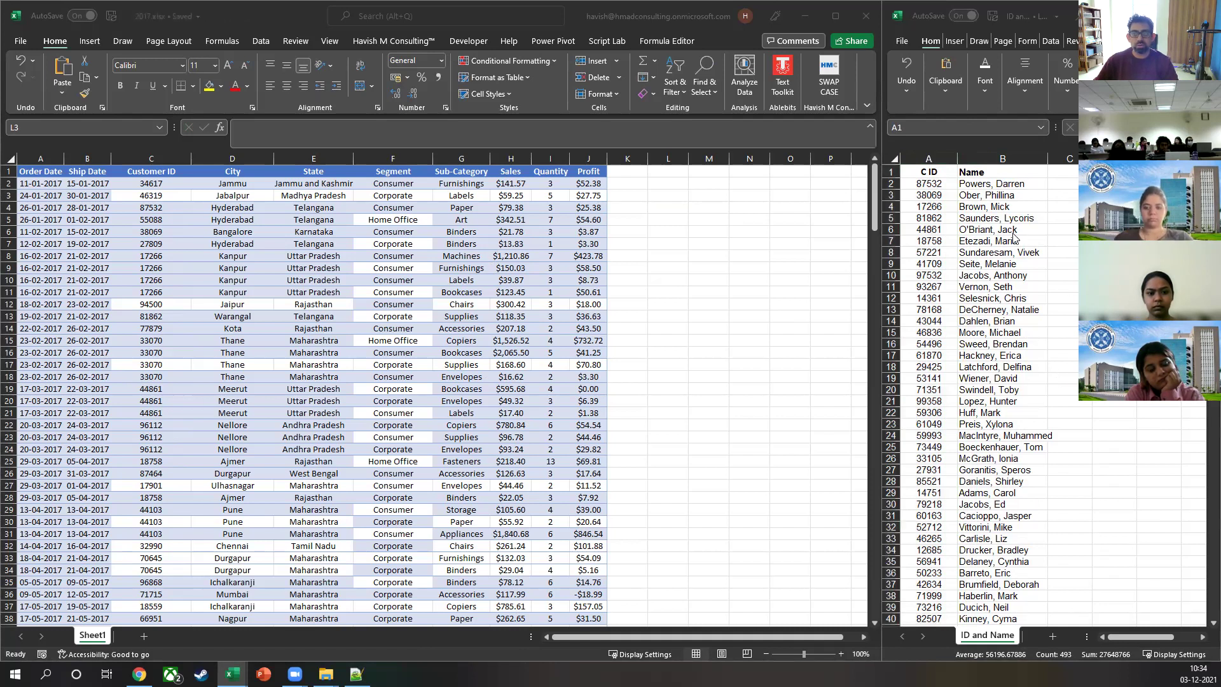
Step: Widen column K to about 28 and start =VLOOKUP( in cell K2
left_click(647, 185)
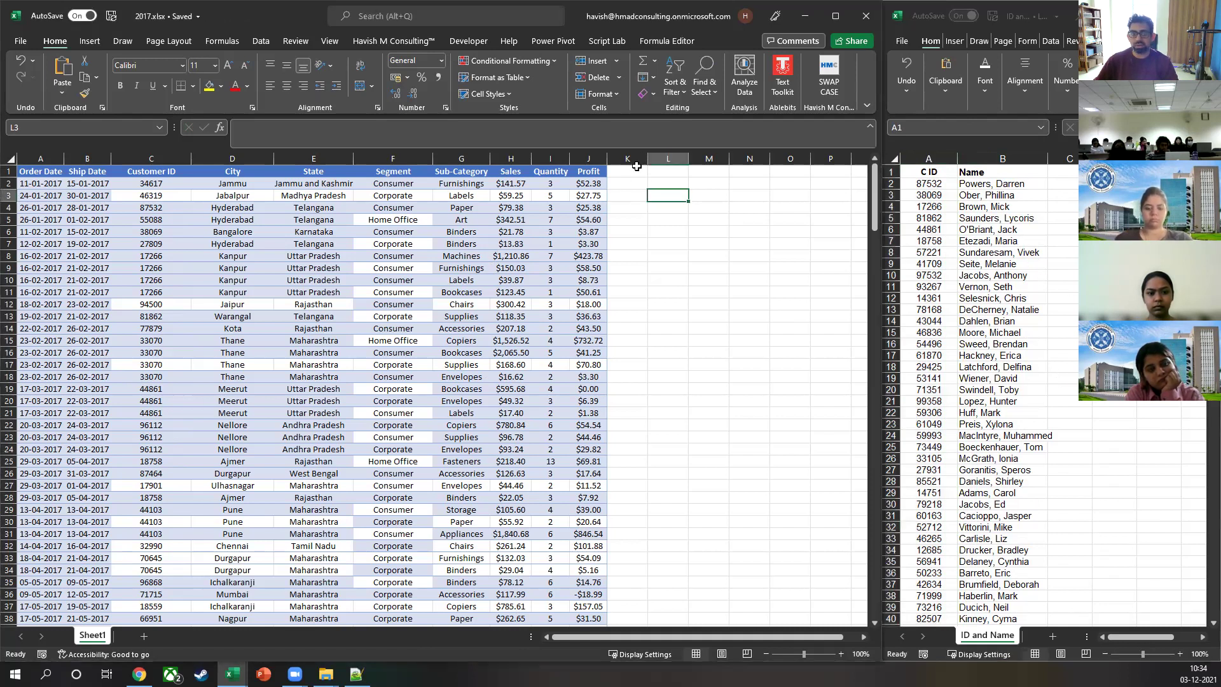
left_click_drag(647, 158, 736, 155)
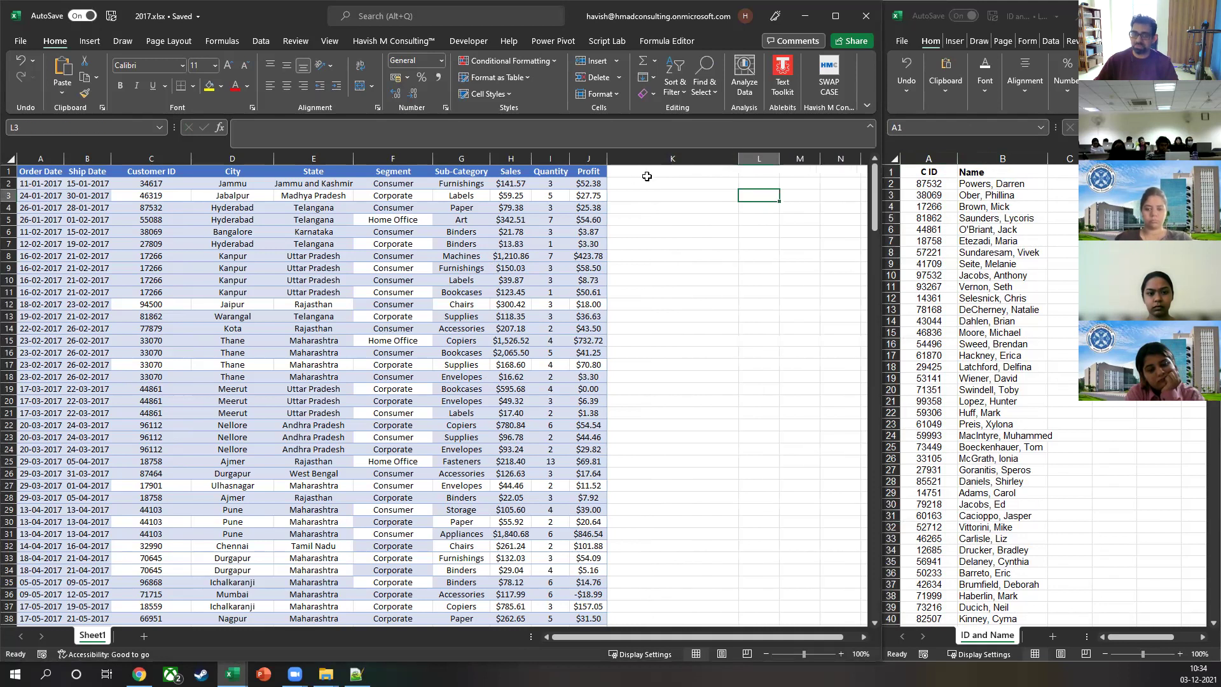
left_click(646, 172)
left_click(642, 185)
type("=VLOOKUP(")
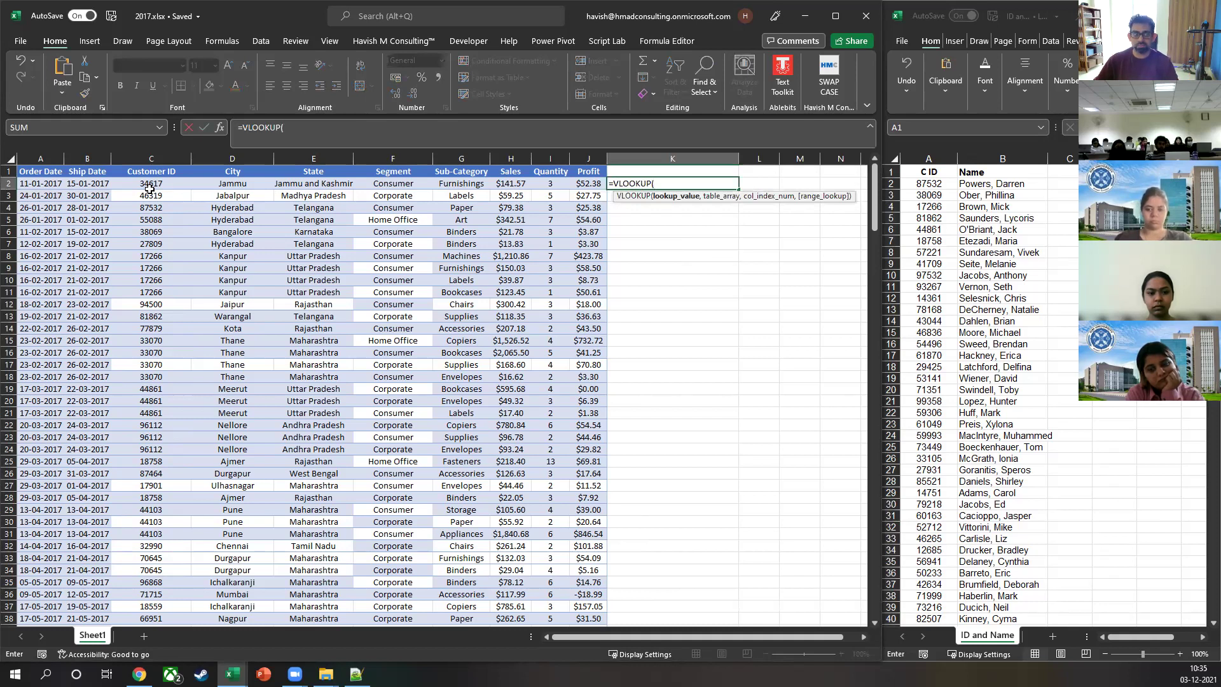
Step: Complete =VLOOKUP(C2,'ID and Name'!A:B,2,FALSE) in K2 to return the customer name
left_click(155, 183)
type(",")
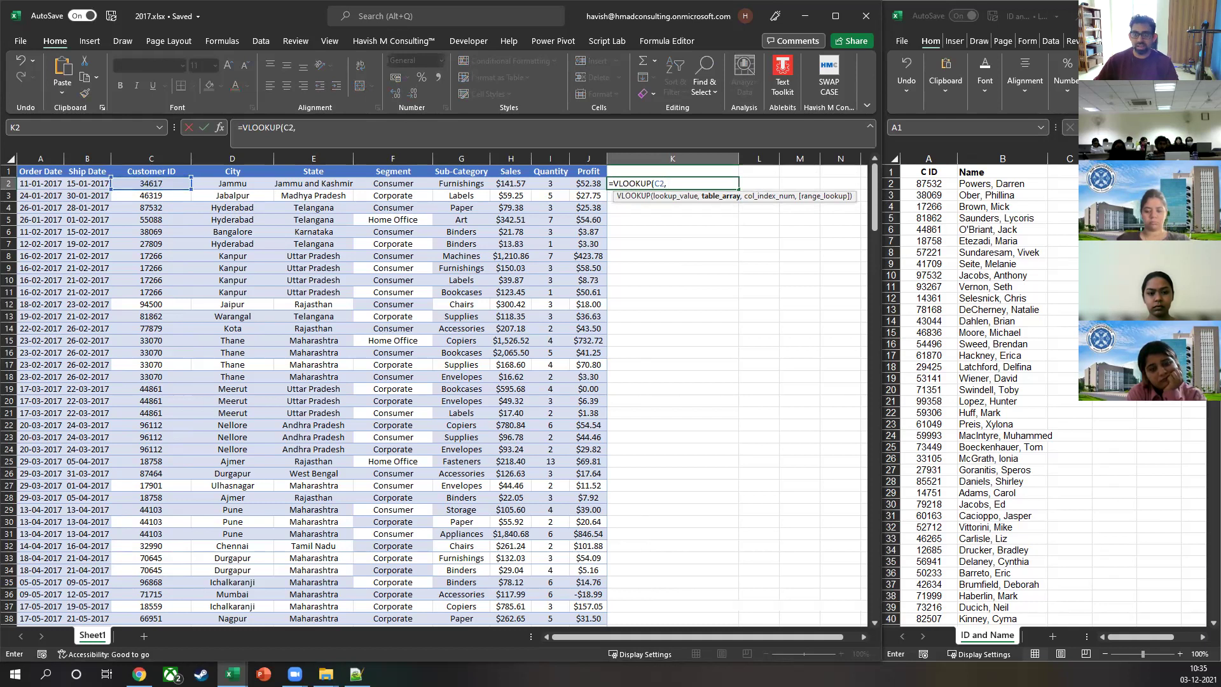
left_click(935, 155)
left_click_drag(935, 155, 975, 151)
type(", ")
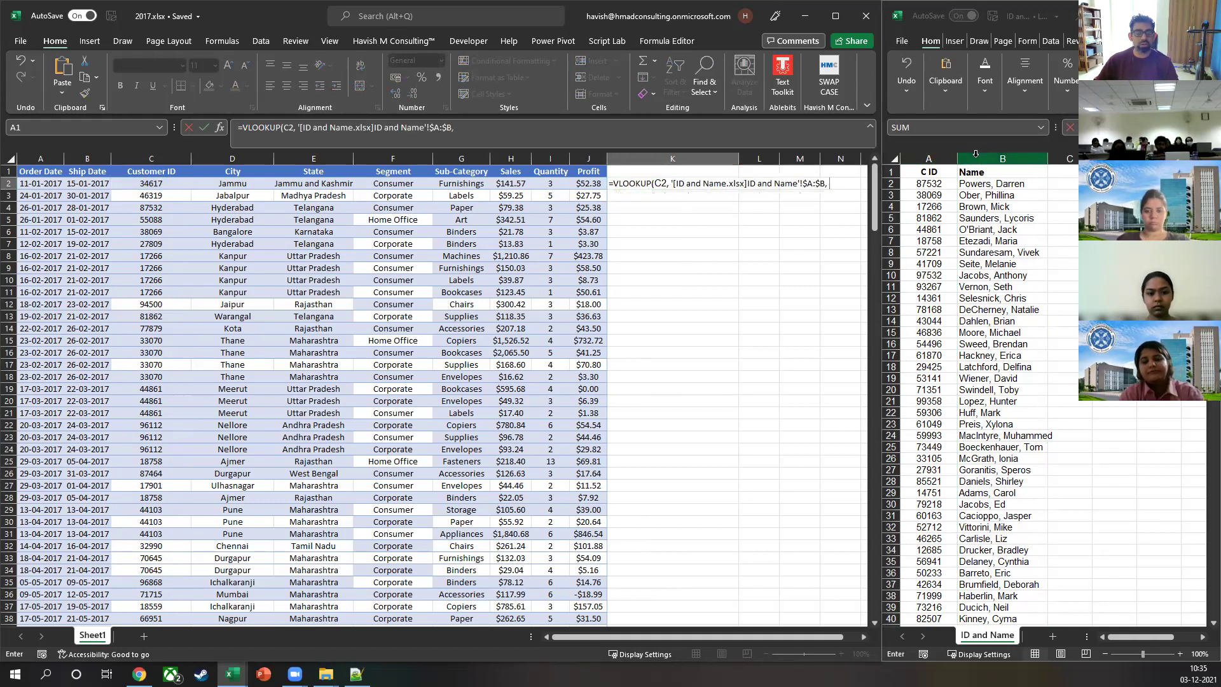
type("2")
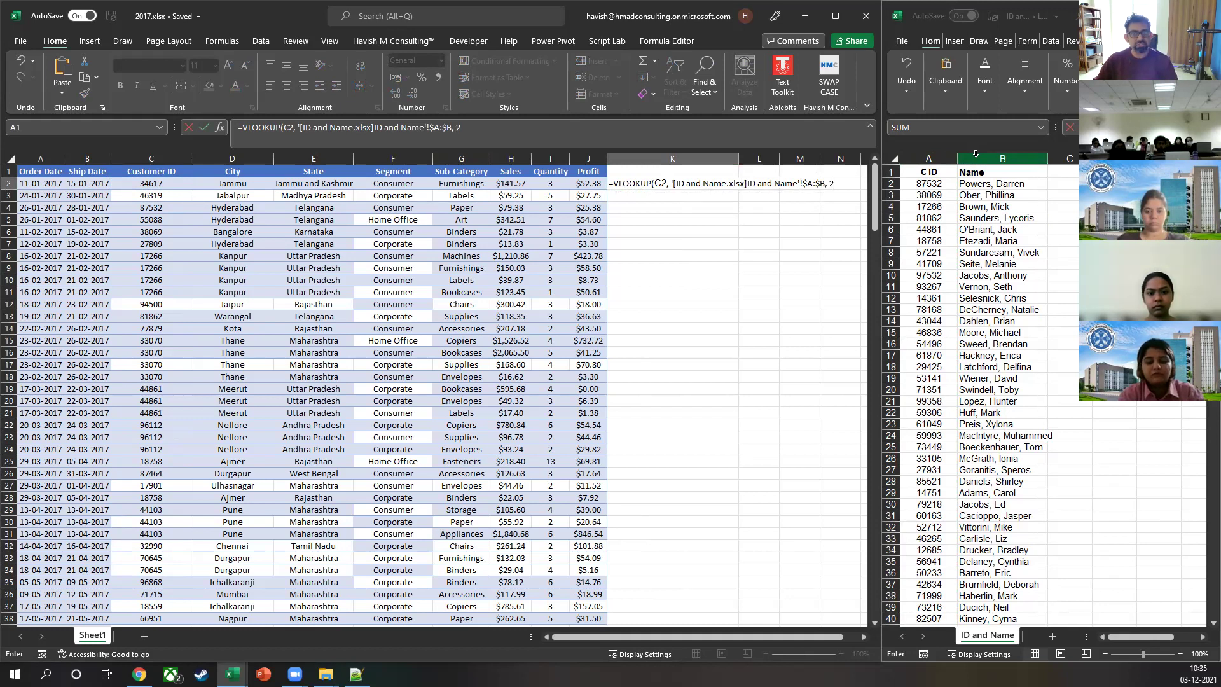
type(", false")
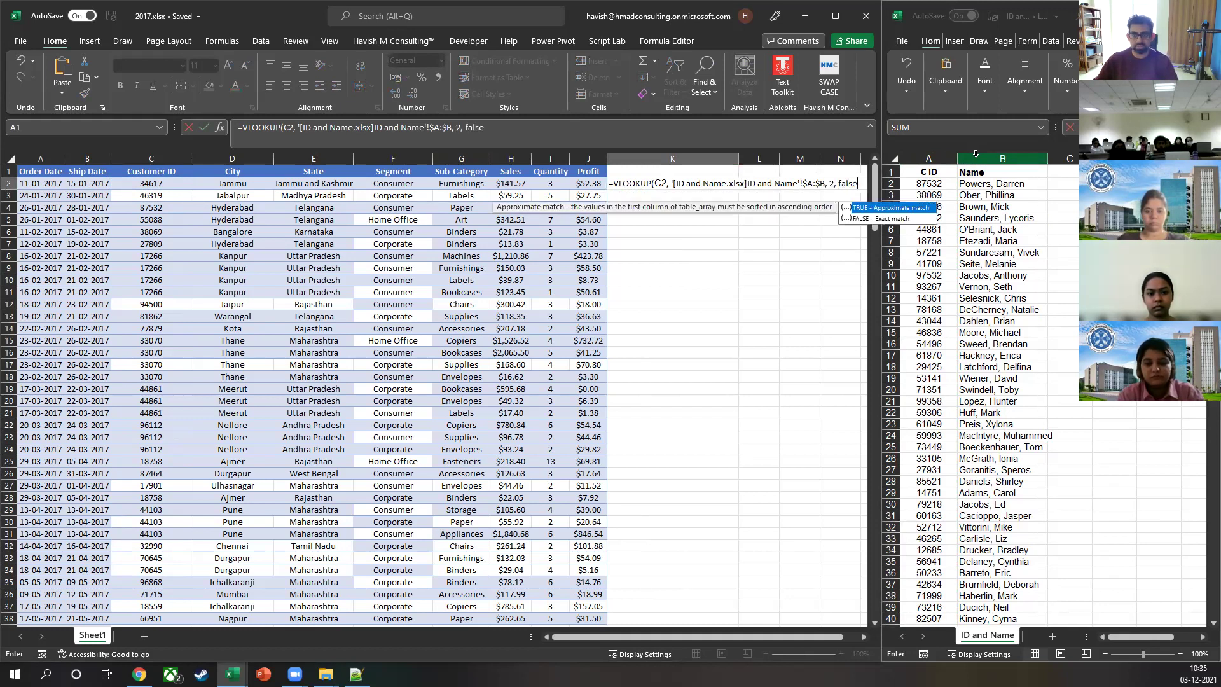
type(")")
key("Return")
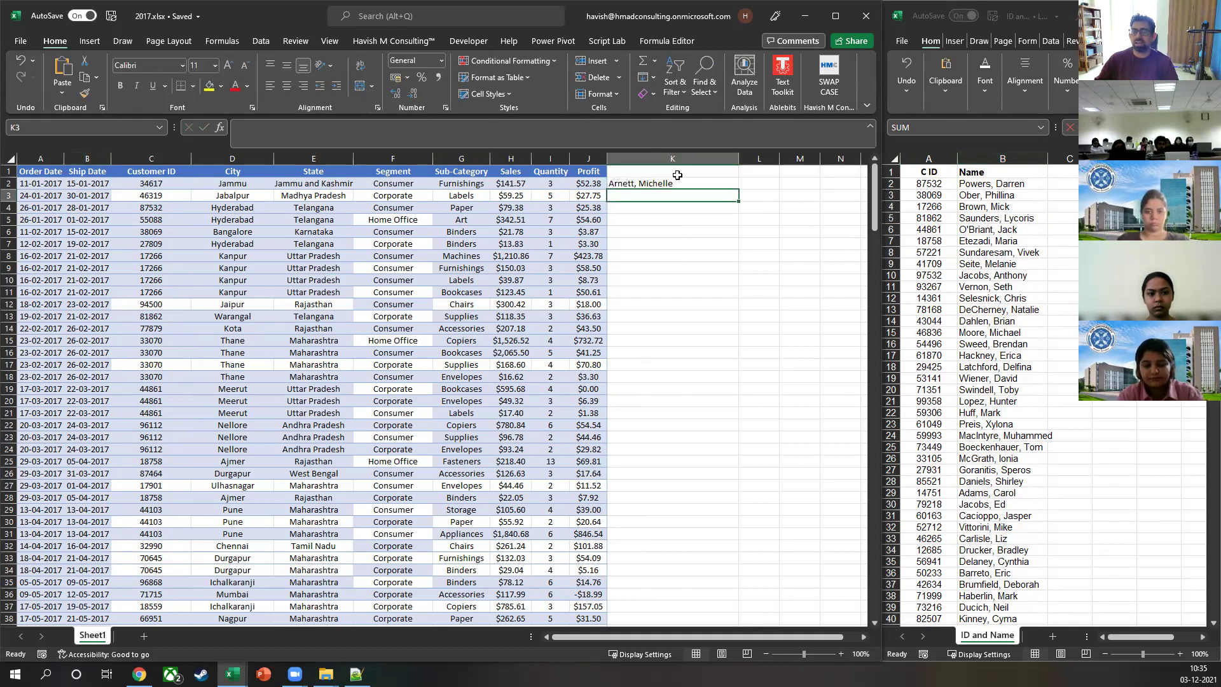
Step: Fill the lookup down column K, undo it, and reset column K to default width
left_click(705, 184)
double_click(739, 191)
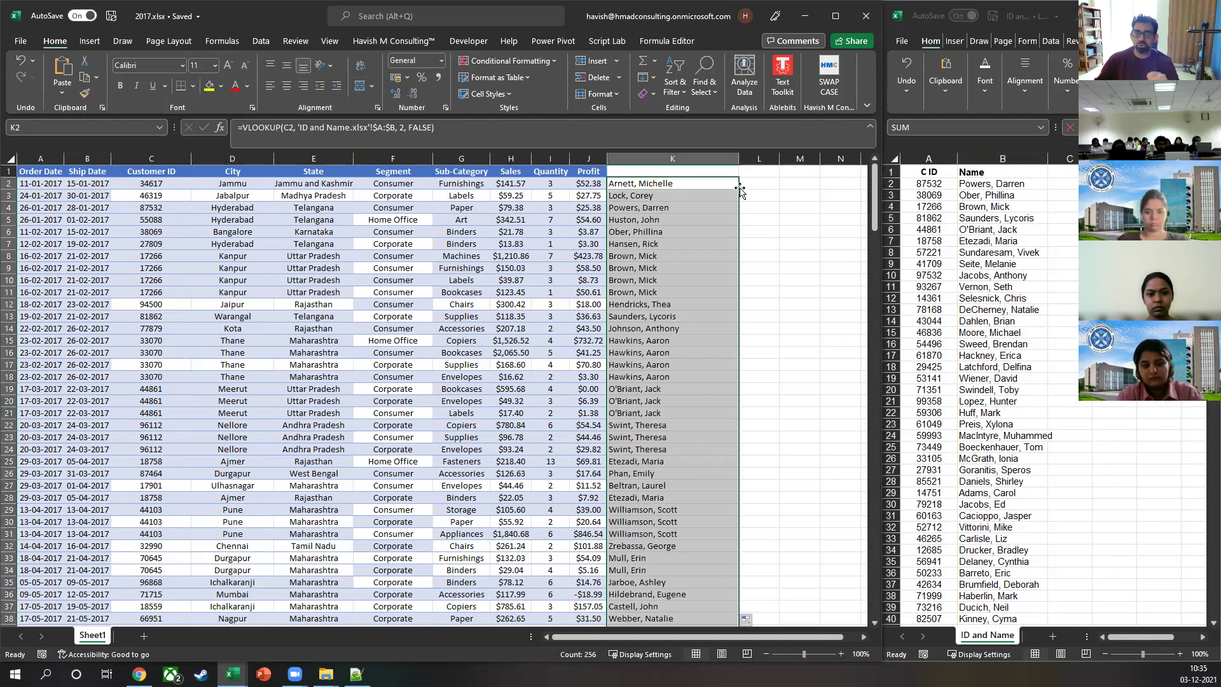
key("ctrl+z")
key("ctrl+z")
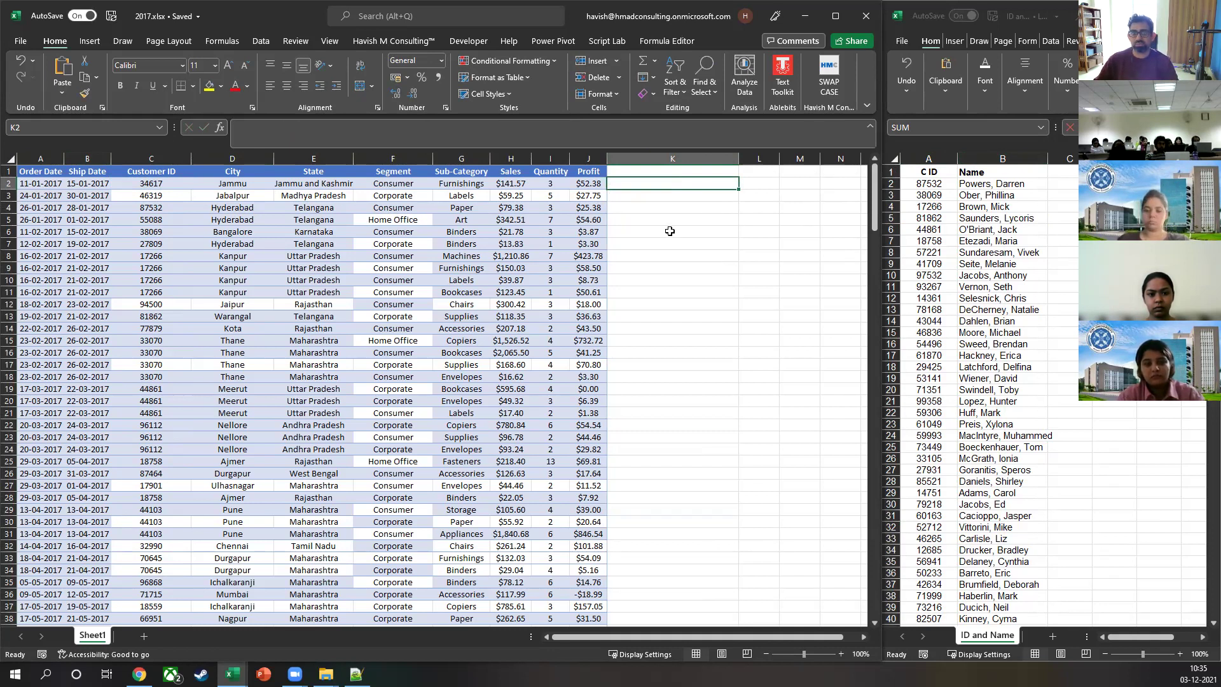
key("ctrl+space")
key("alt+h")
key("o")
key("i")
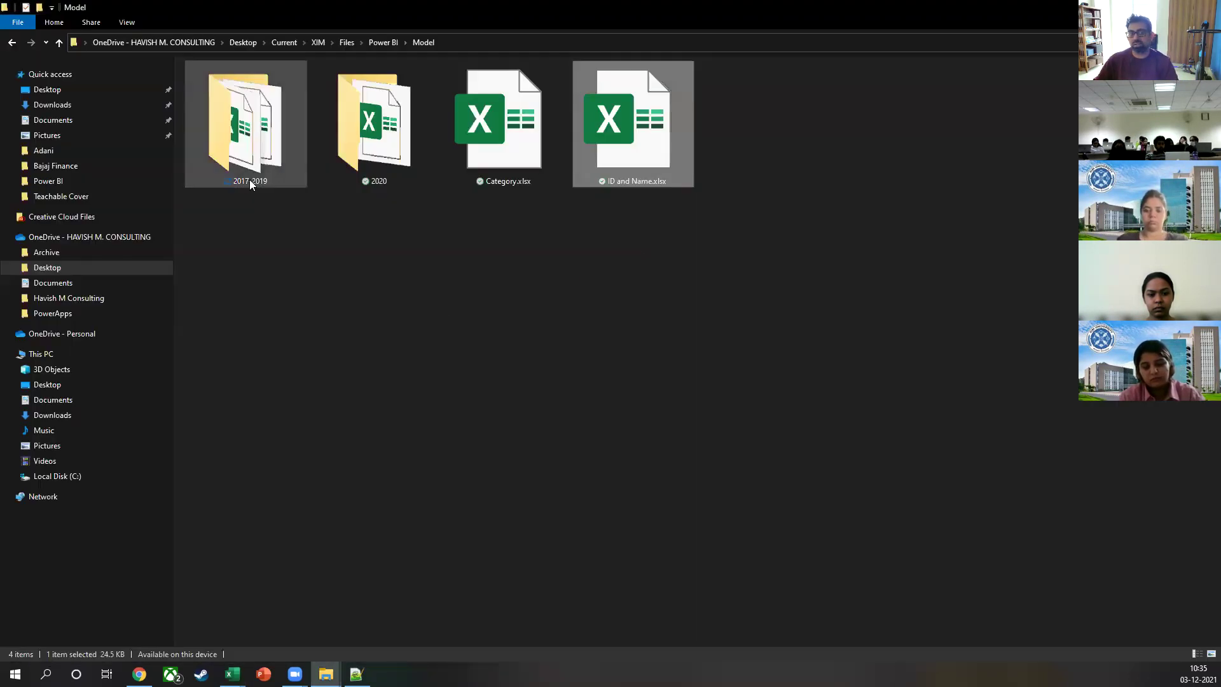
Step: Open the 2017-2019 folder as large icons and select 2017.xlsx, 2018.xlsx and 2019.xlsx
double_click(250, 183)
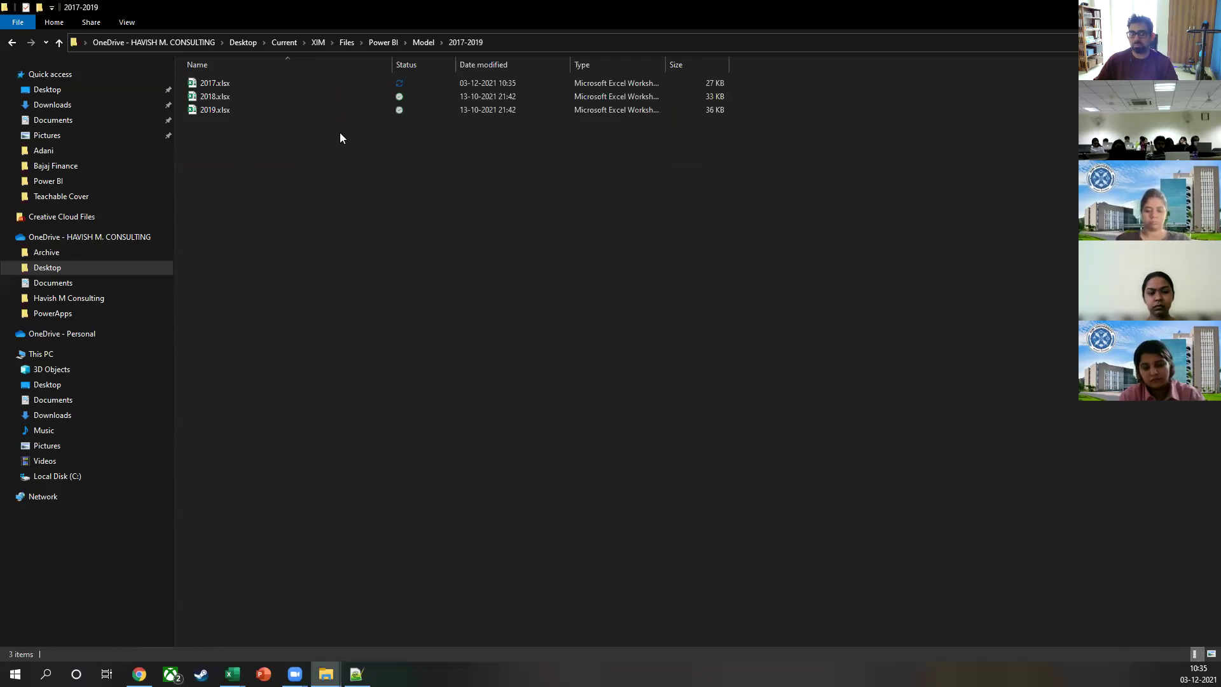
scroll(416, 301, "up", 3)
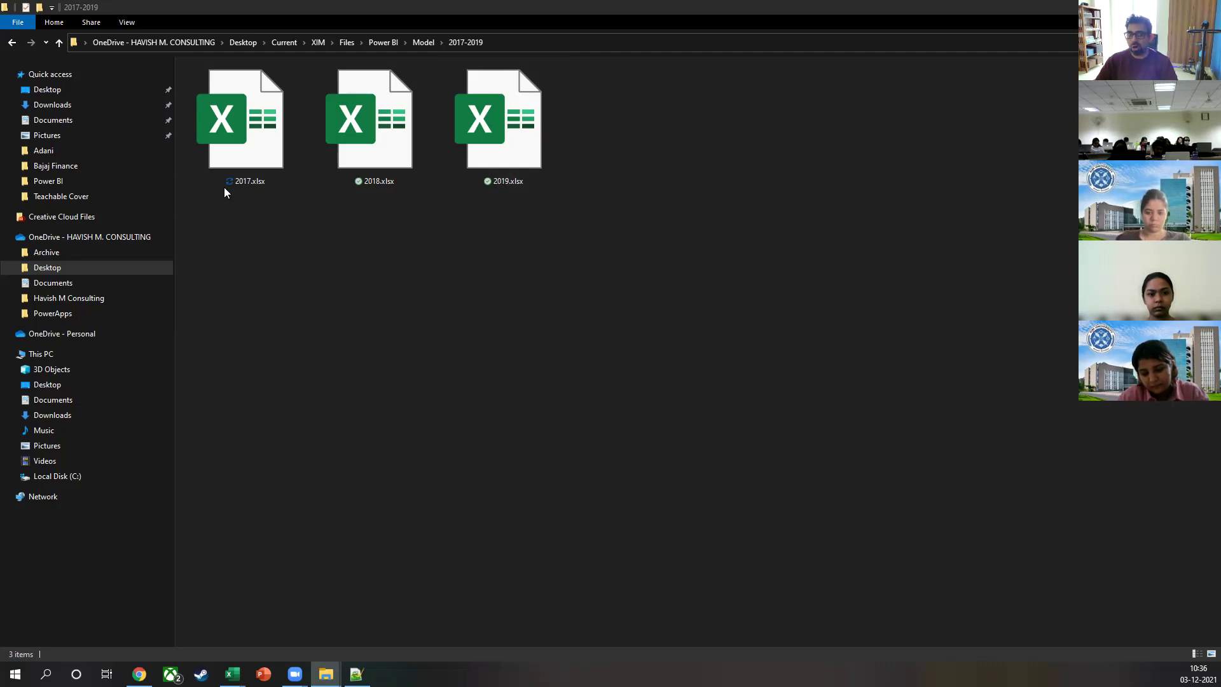
left_click_drag(566, 233, 275, 137)
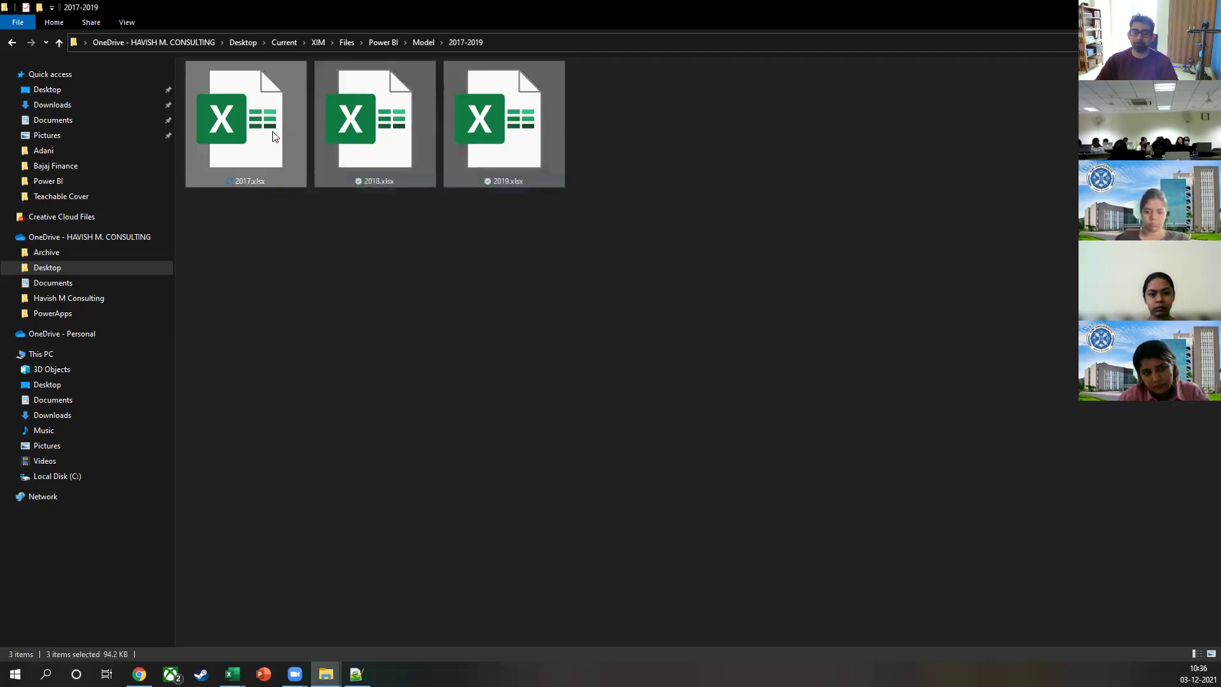
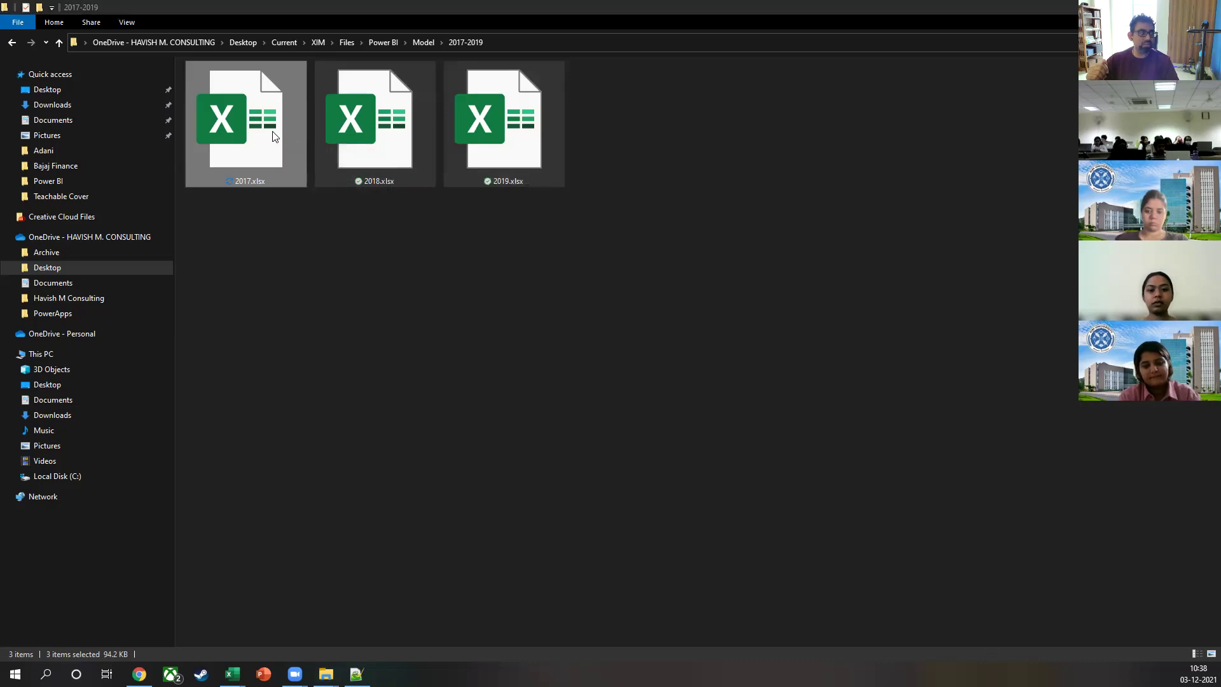
Step: Search Google for 'data normalization' in a new Chrome window and open the guru99 result
key("alt+Tab")
key("ctrl+n")
type("data normaliz")
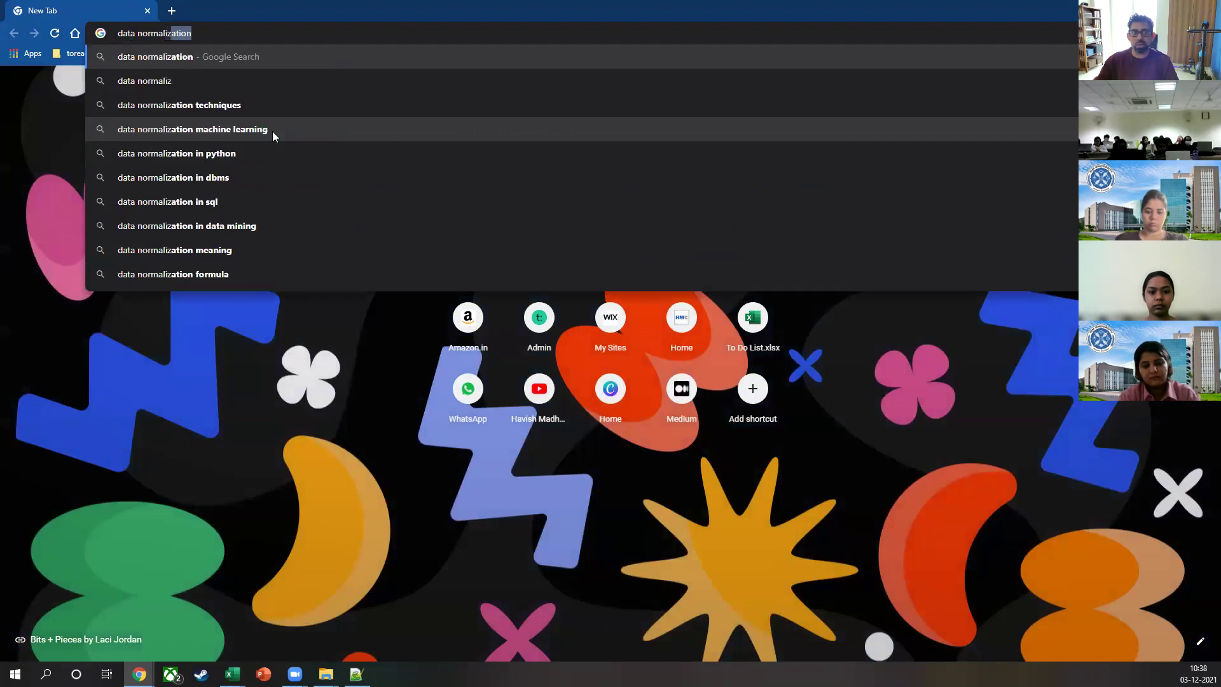
key("Return")
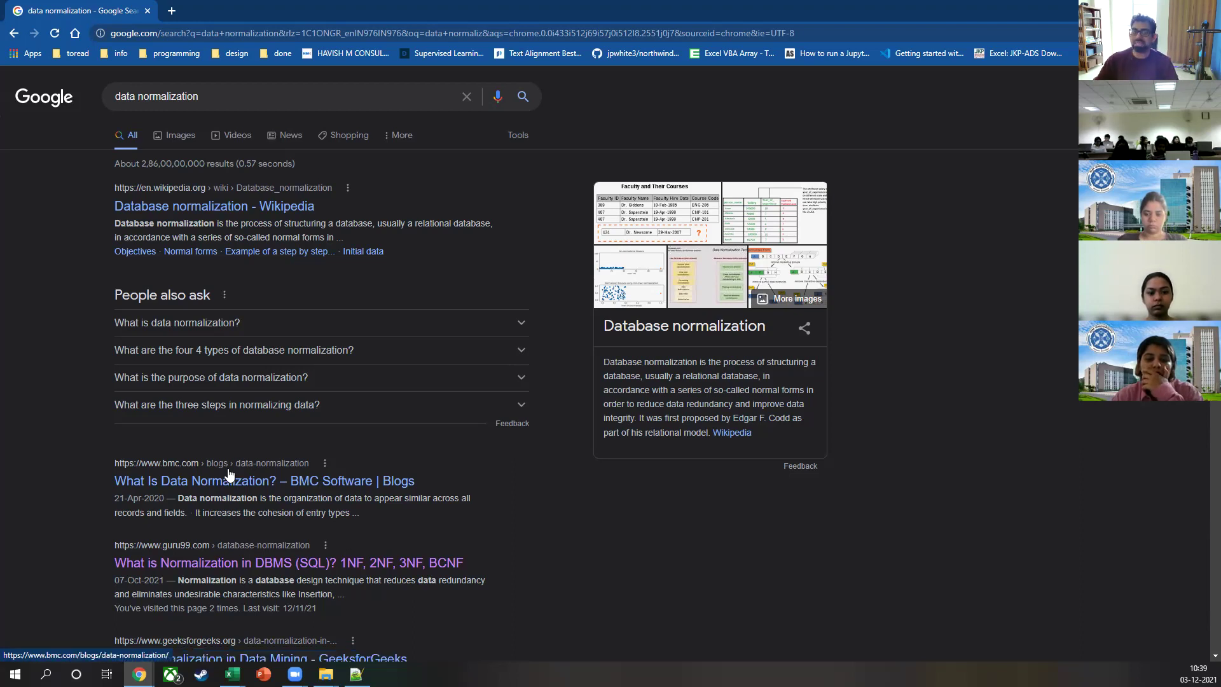
scroll(296, 459, "down", 2)
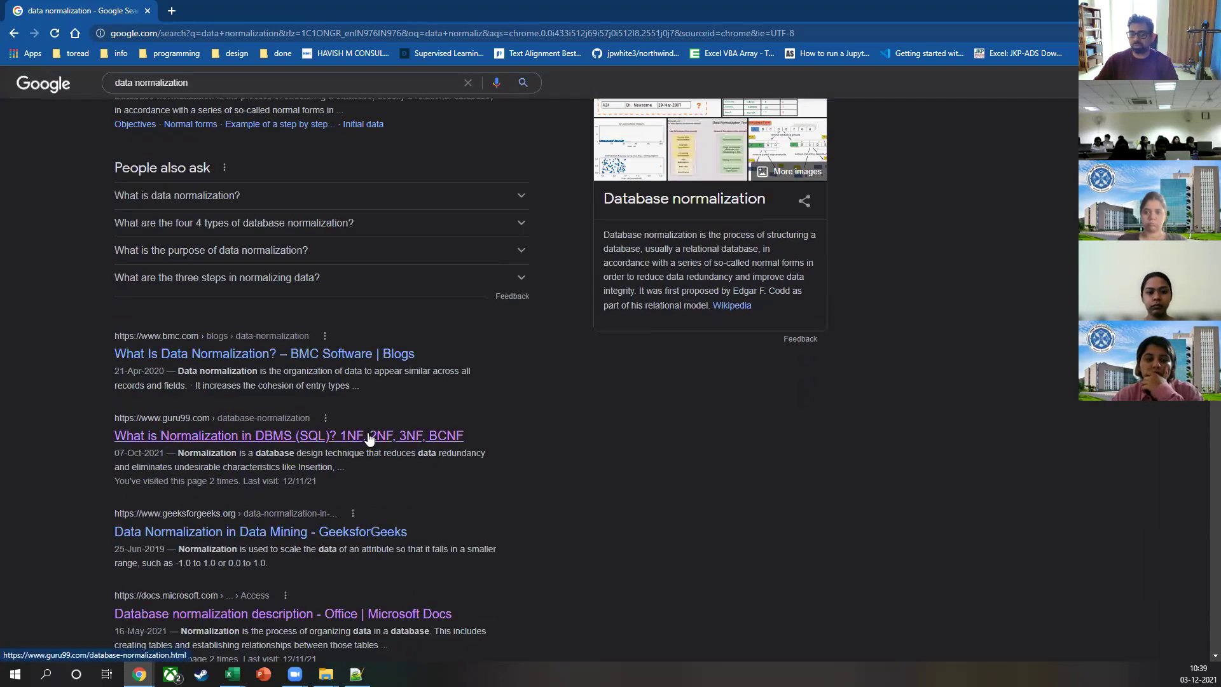
left_click(348, 436)
Step: Read the guru99 article down to the 1NF rules and the movie-rental 1NF example, highlighting the First Normal Form entry
scroll(465, 348, "down", 8)
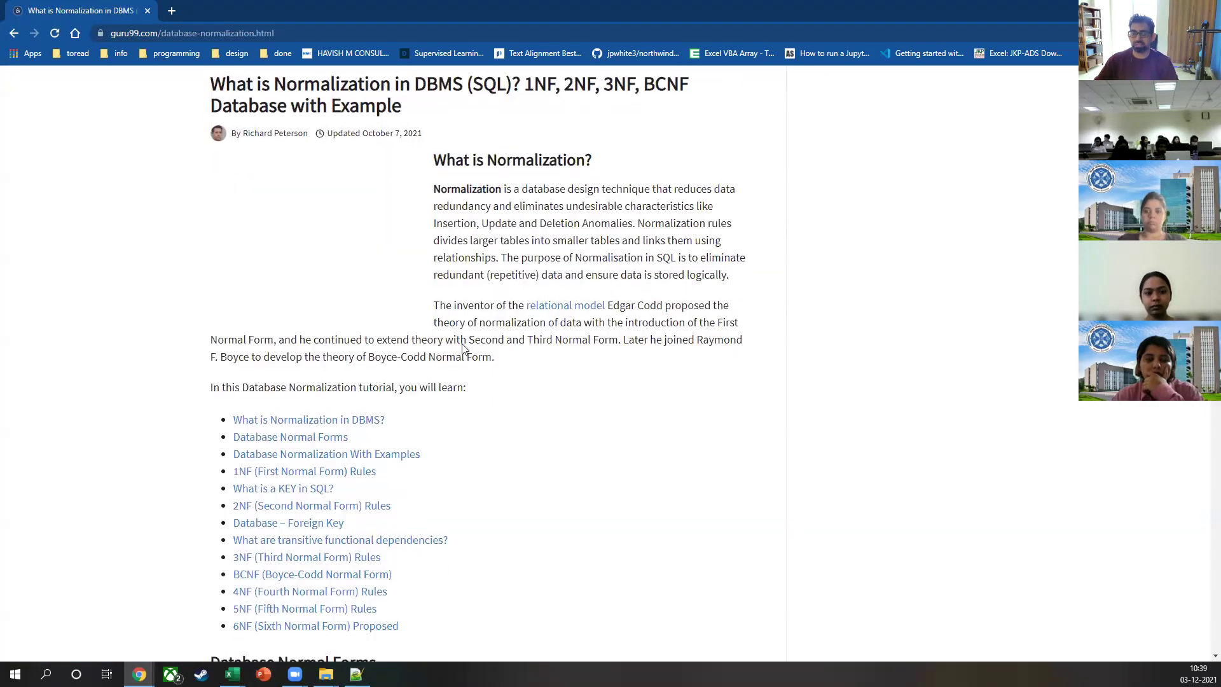
left_click_drag(272, 241, 364, 242)
scroll(359, 255, "down", 9)
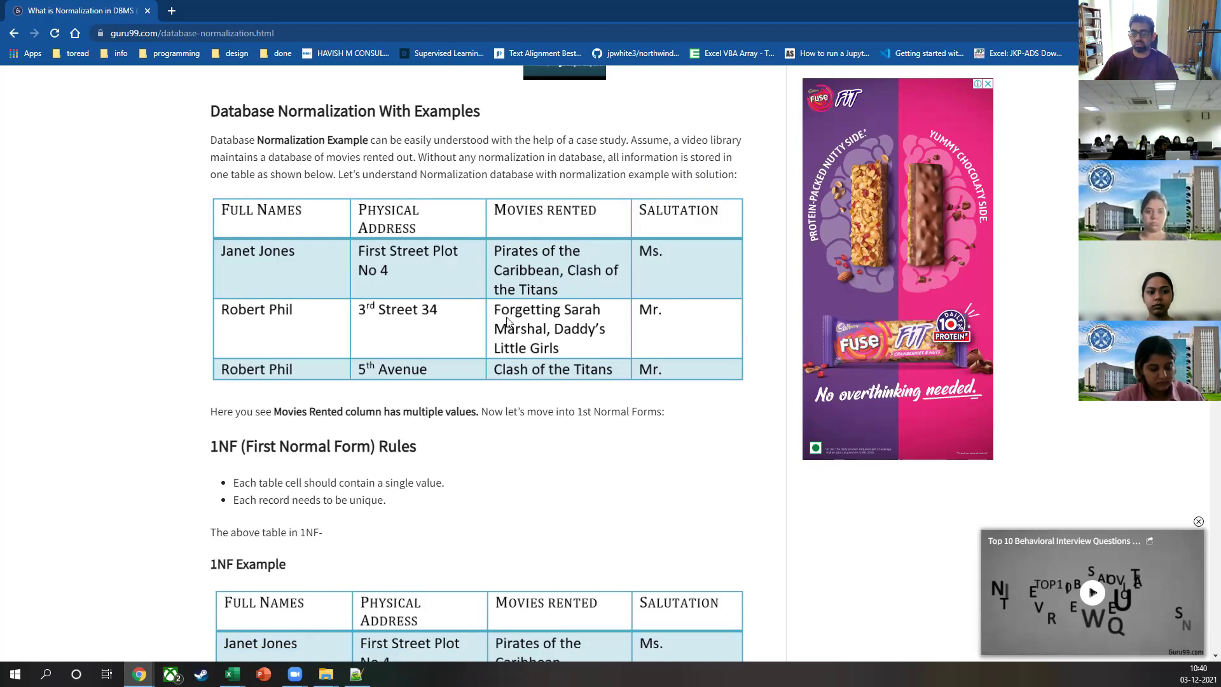
scroll(507, 321, "down", 4)
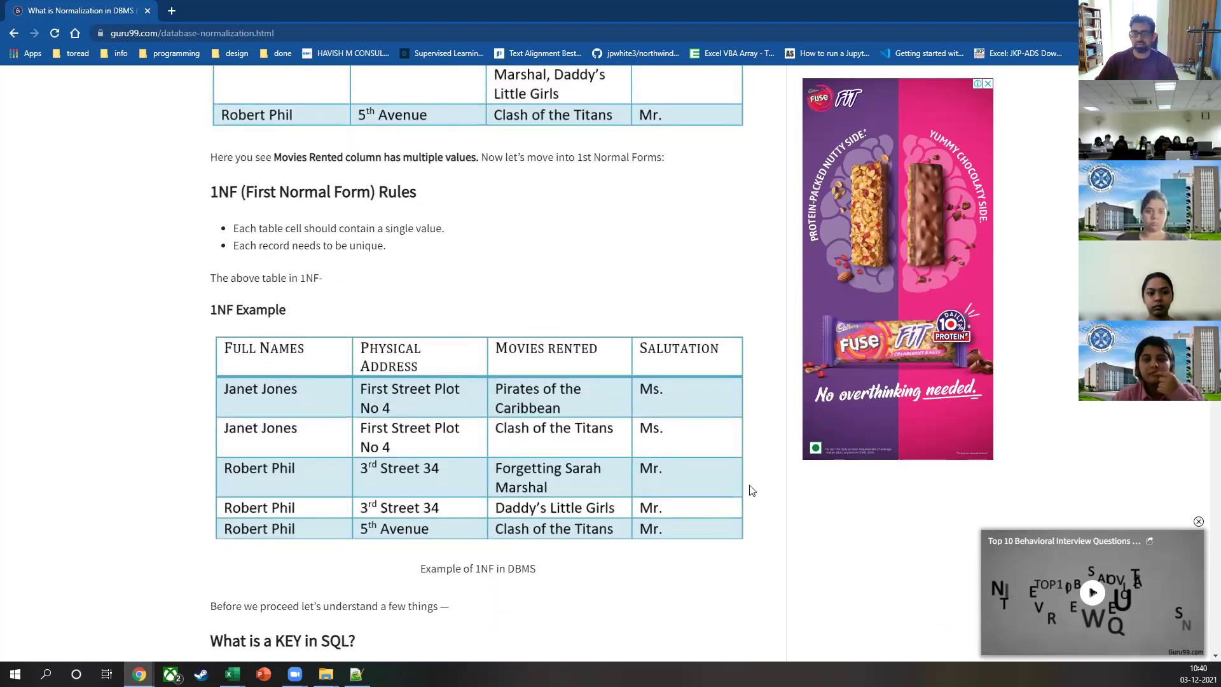
scroll(731, 434, "up", 2)
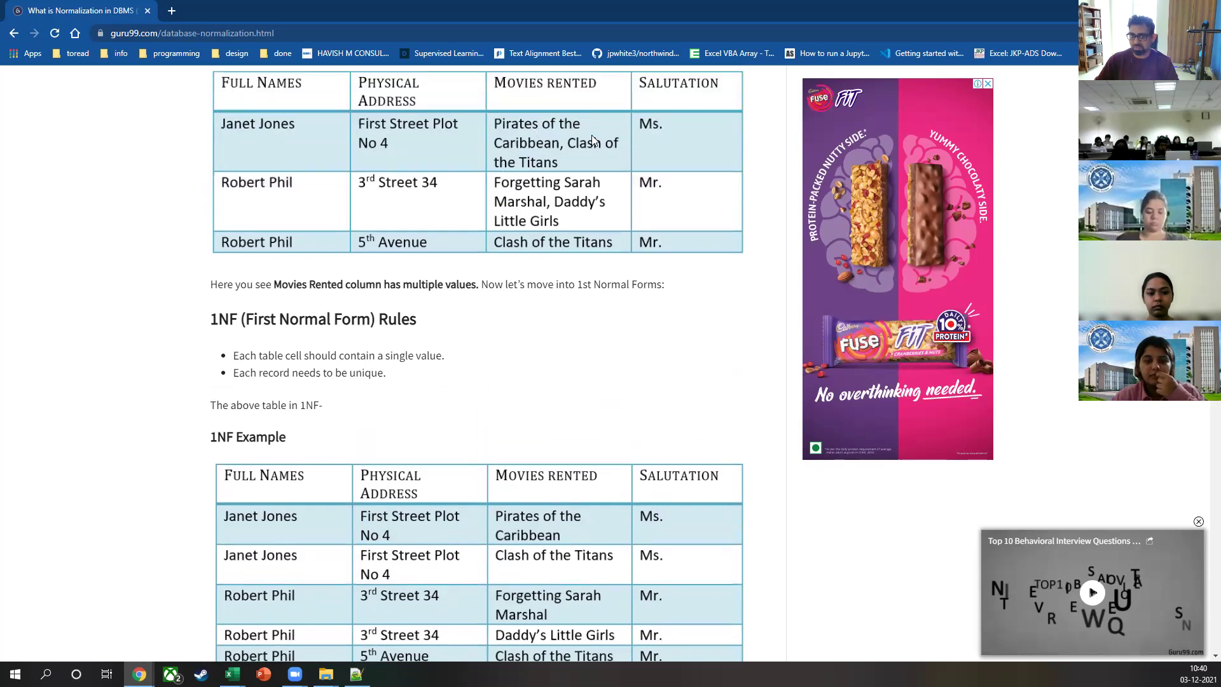
scroll(573, 191, "down", 3)
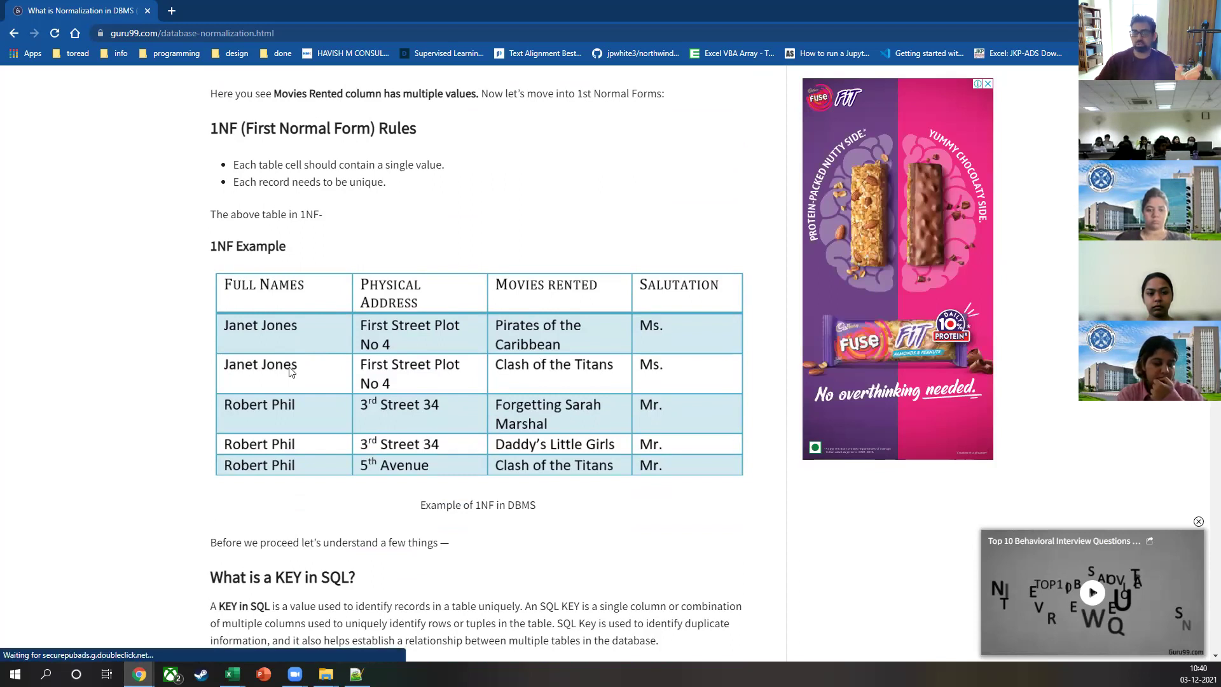
Step: Scroll through the 2NF and foreign-key sections to the transitive dependency example and 3NF rules
scroll(325, 441, "down", 15)
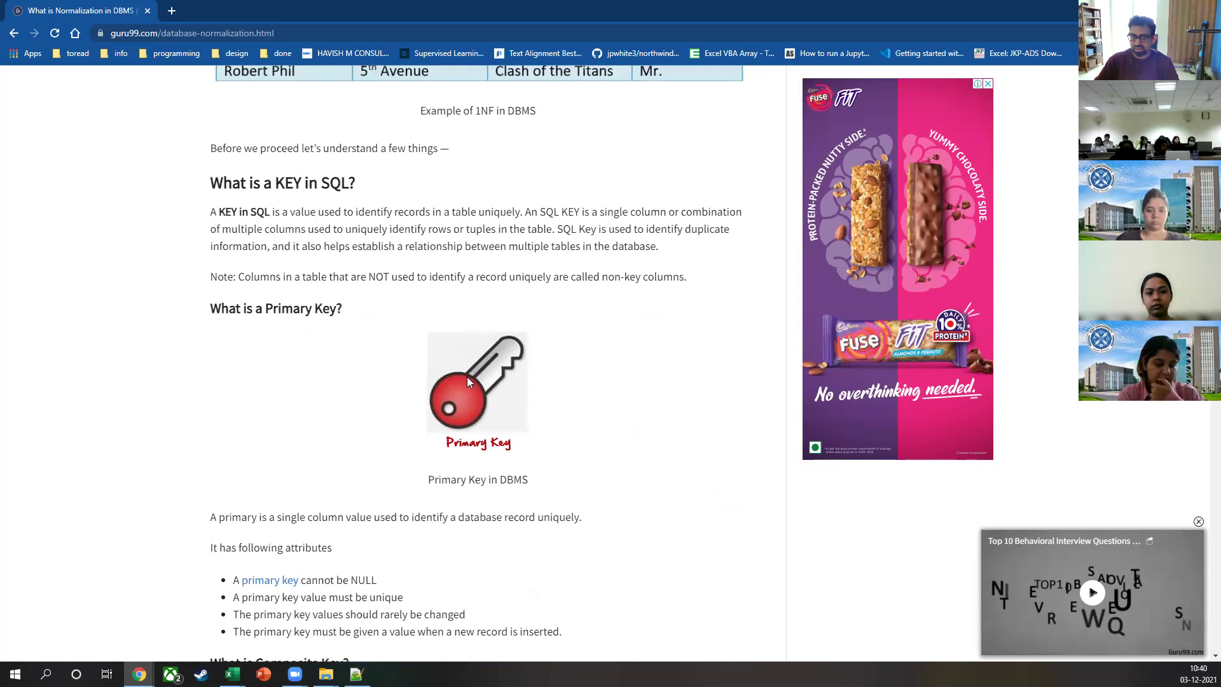
scroll(520, 326, "down", 3)
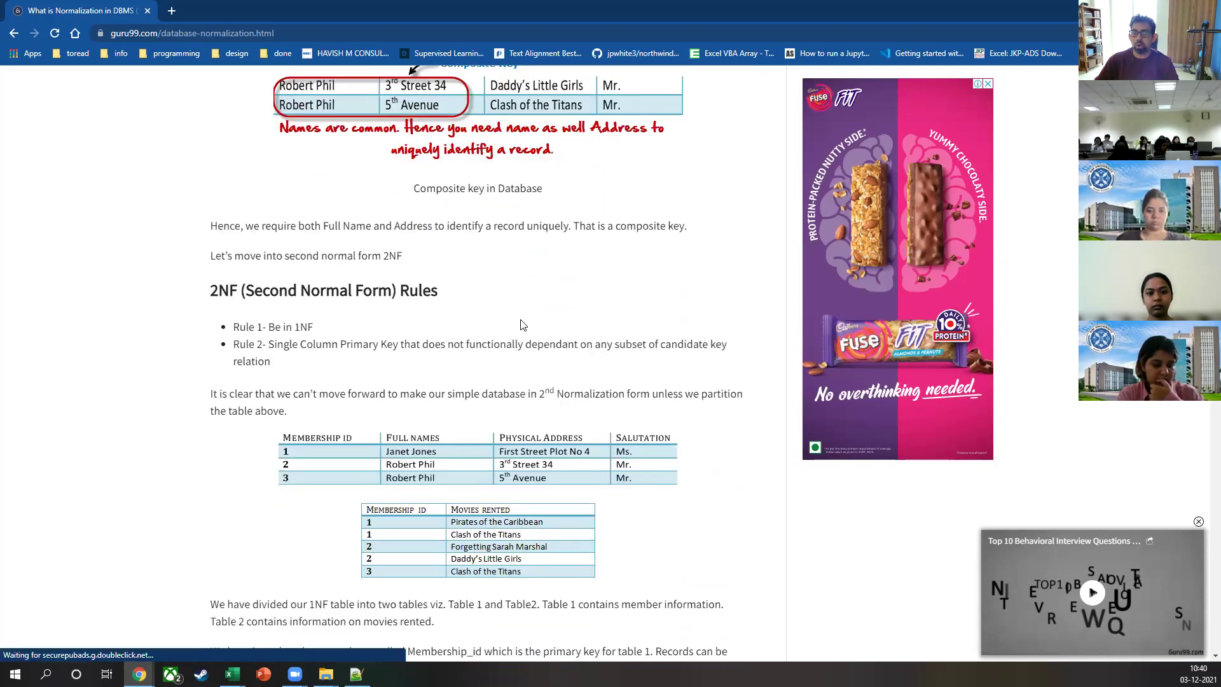
scroll(482, 502, "down", 2)
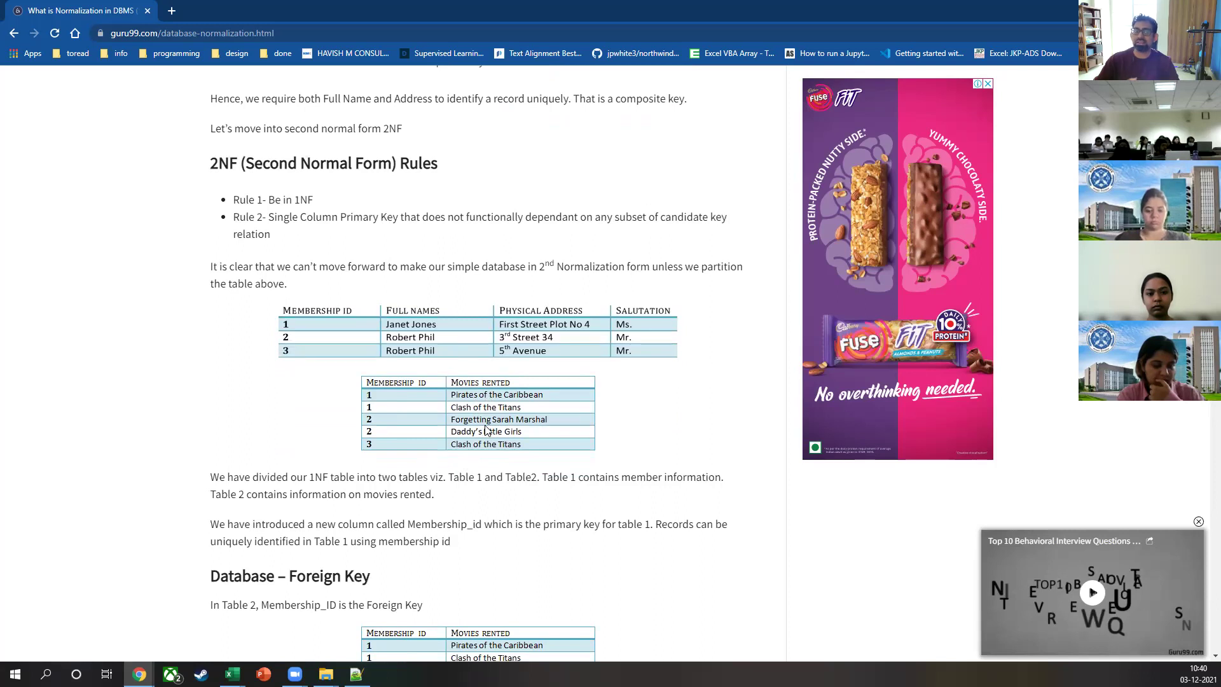
scroll(486, 429, "up", 15)
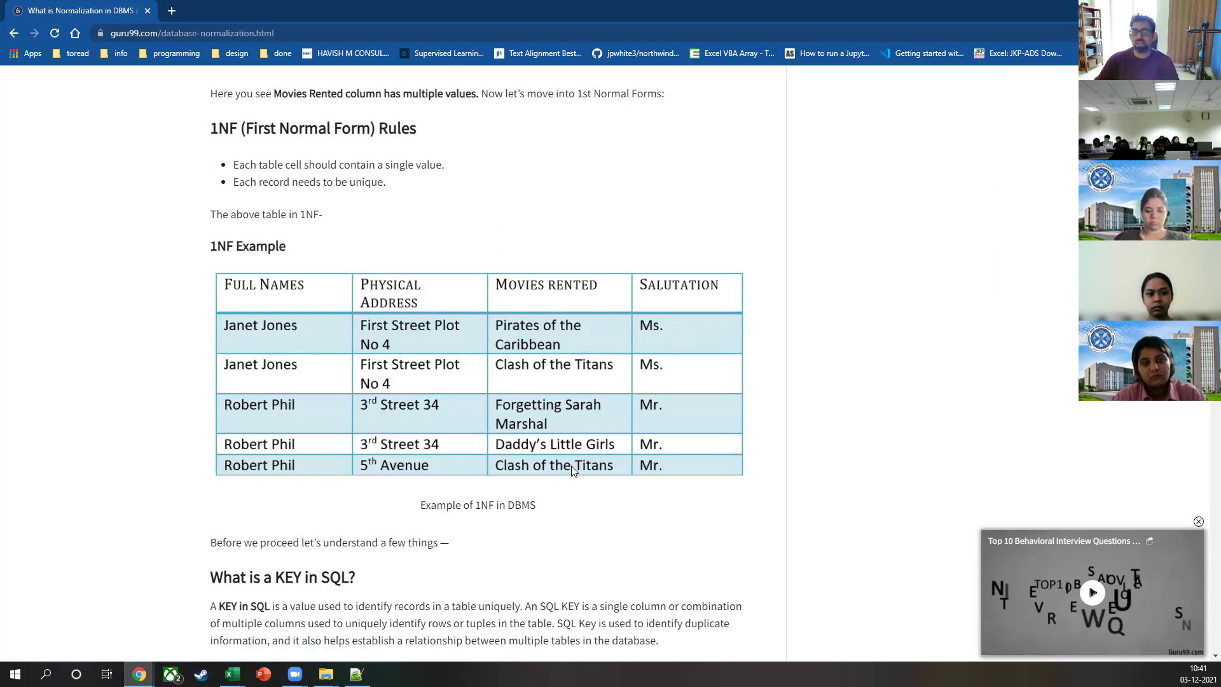
scroll(571, 466, "down", 18)
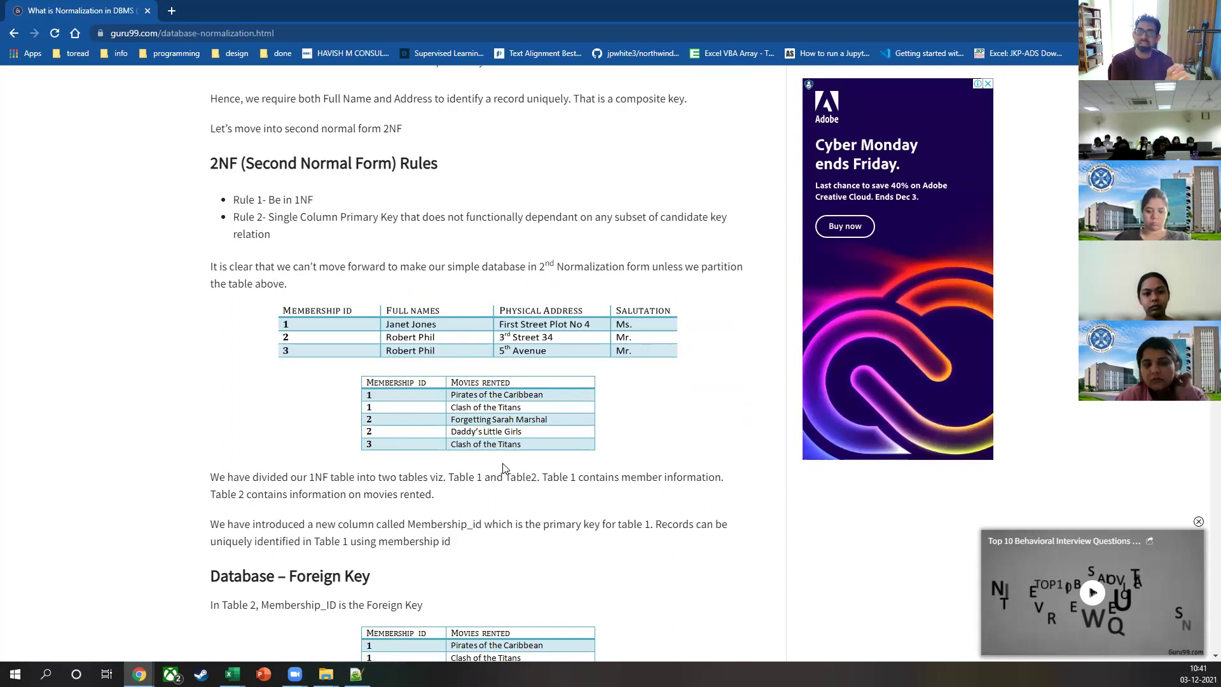
scroll(502, 469, "down", 5)
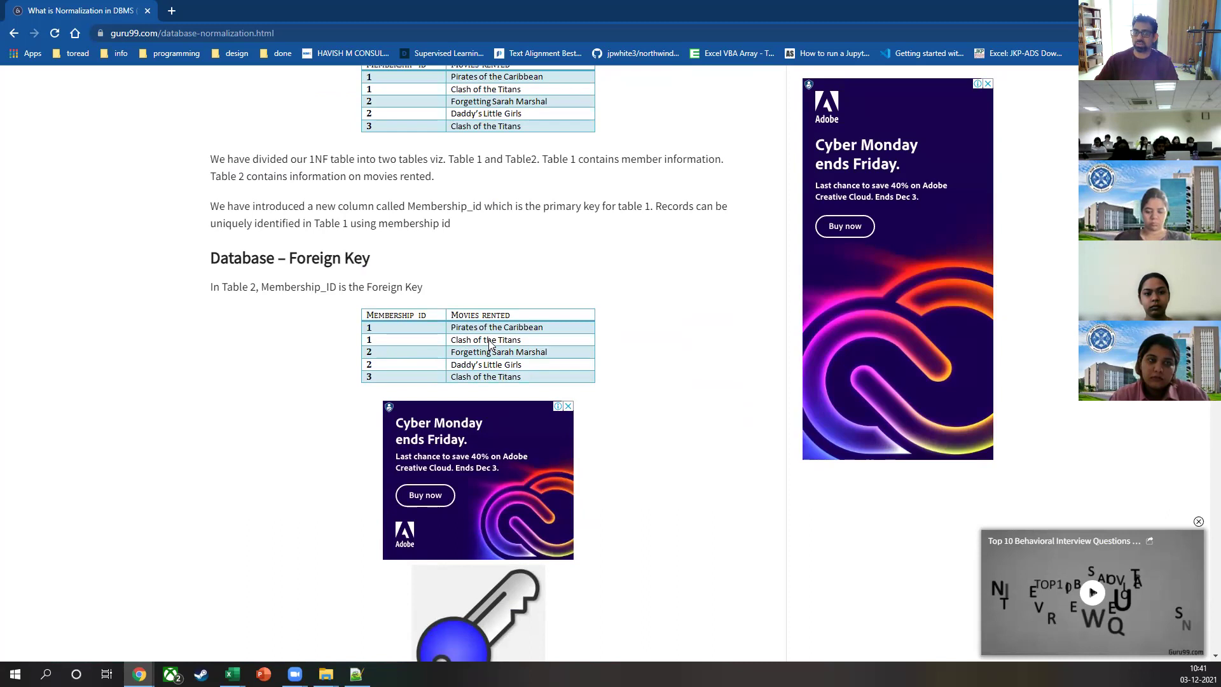
scroll(490, 353, "down", 12)
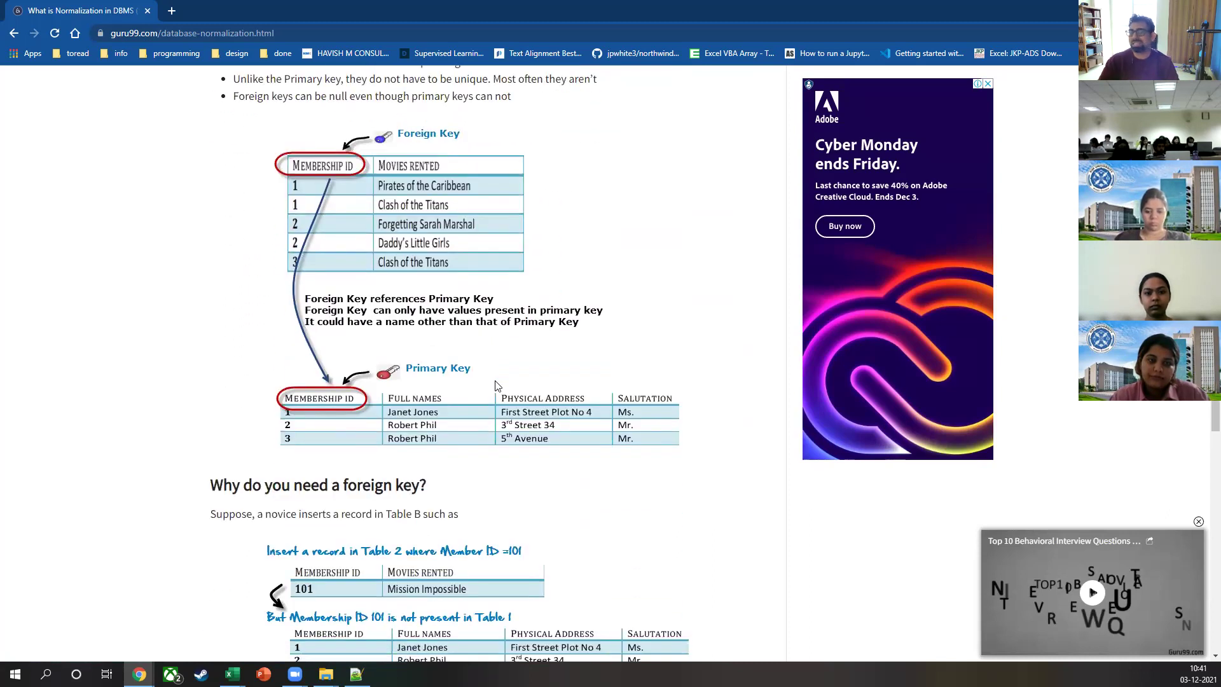
scroll(498, 385, "down", 5)
scroll(493, 379, "down", 4)
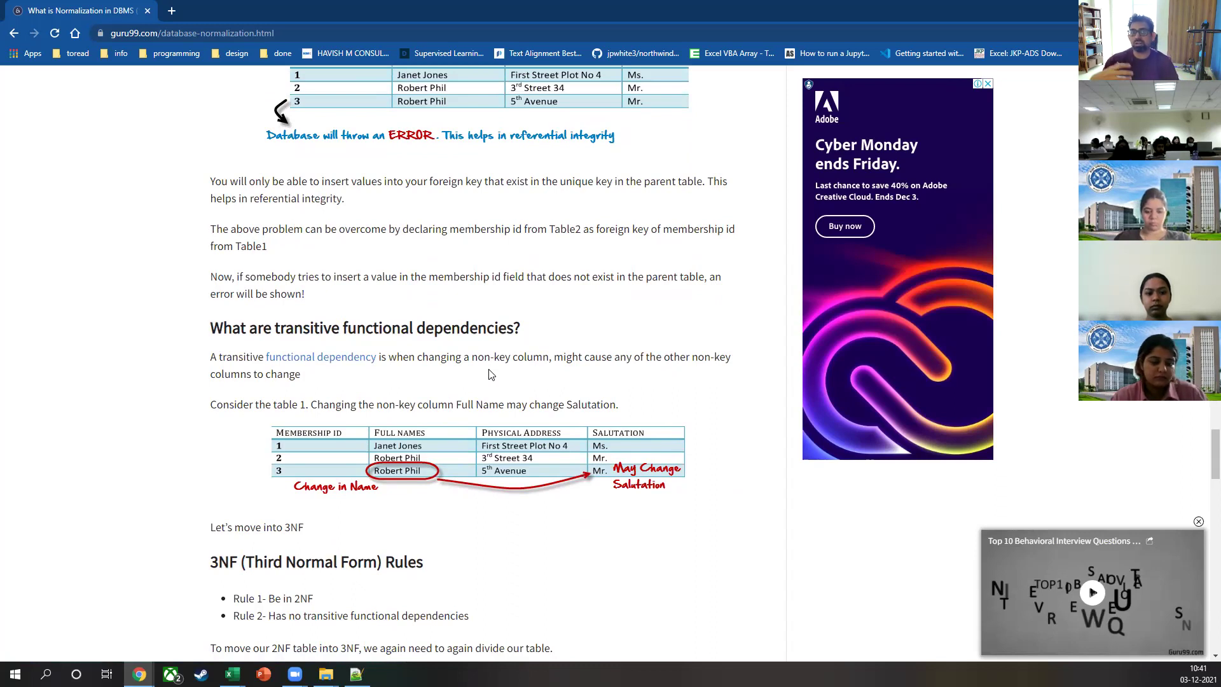
Step: Scroll to the 3NF example with the Salutation table and highlight its caption
scroll(483, 400, "down", 1)
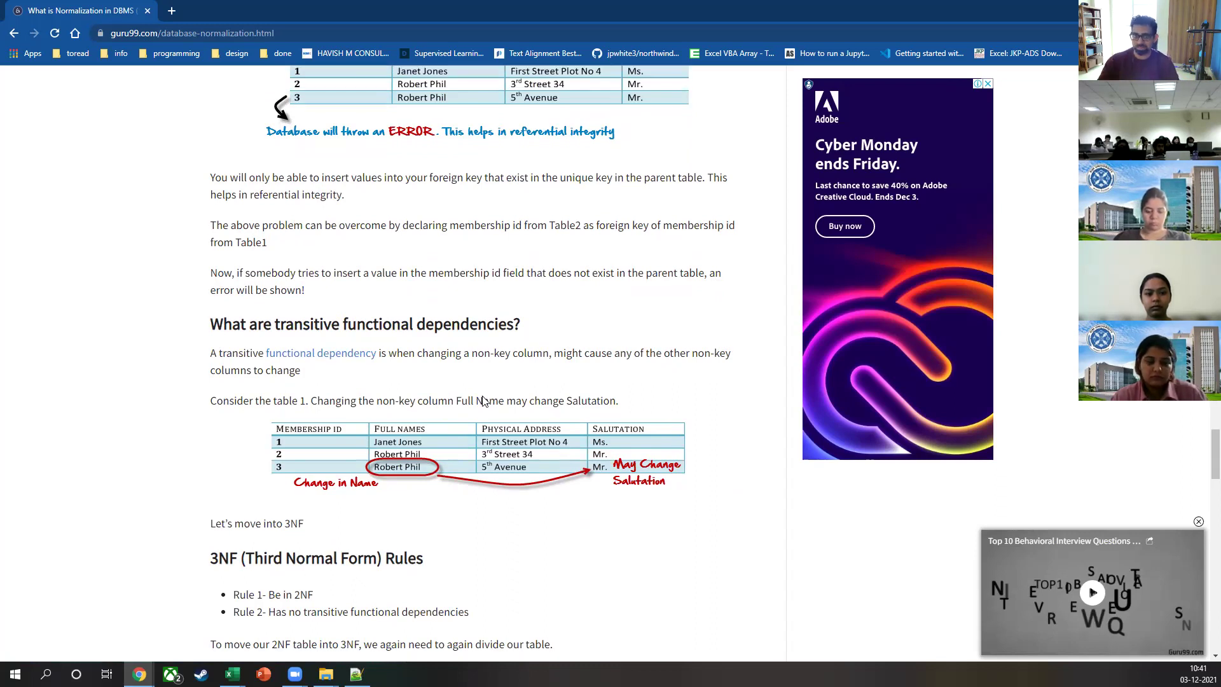
scroll(483, 401, "down", 4)
scroll(484, 400, "down", 4)
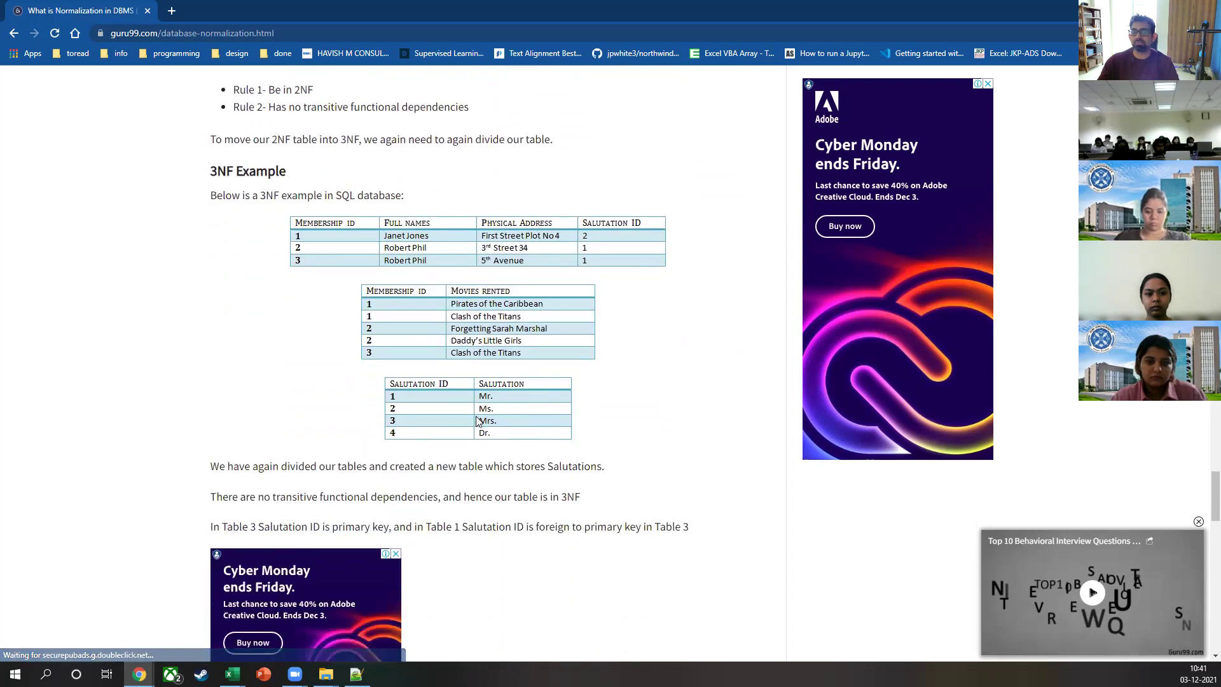
scroll(384, 314, "down", 4)
scroll(388, 314, "down", 15)
scroll(407, 318, "up", 19)
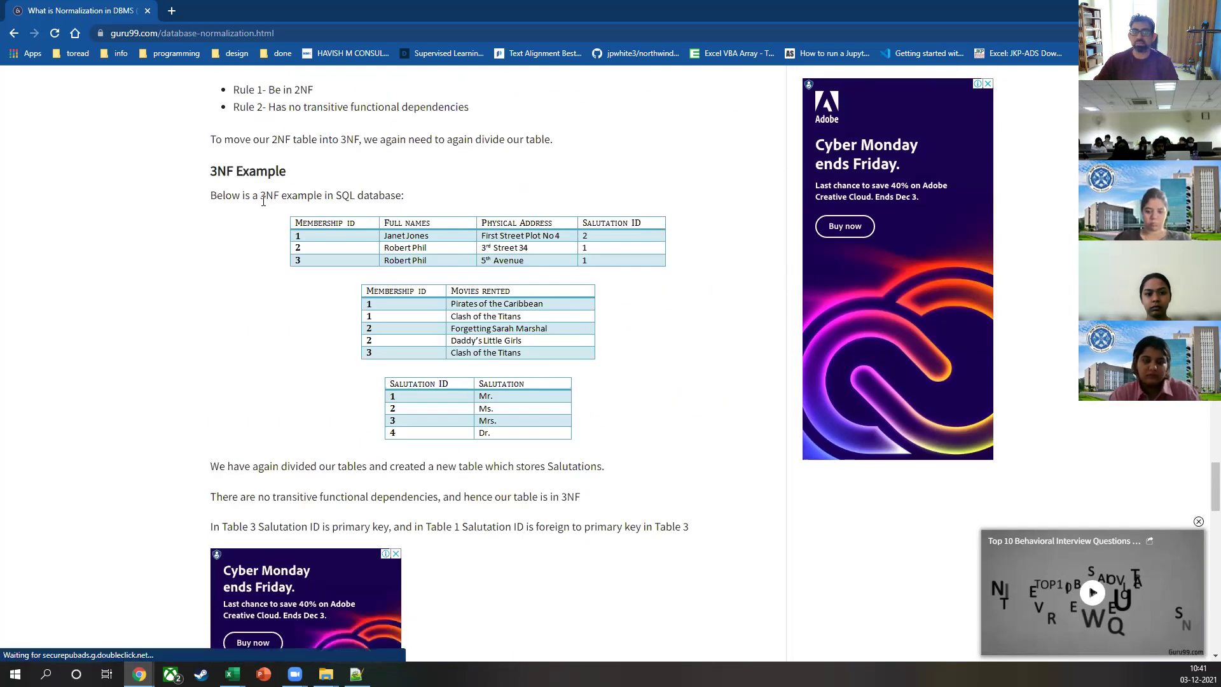
left_click_drag(261, 197, 405, 195)
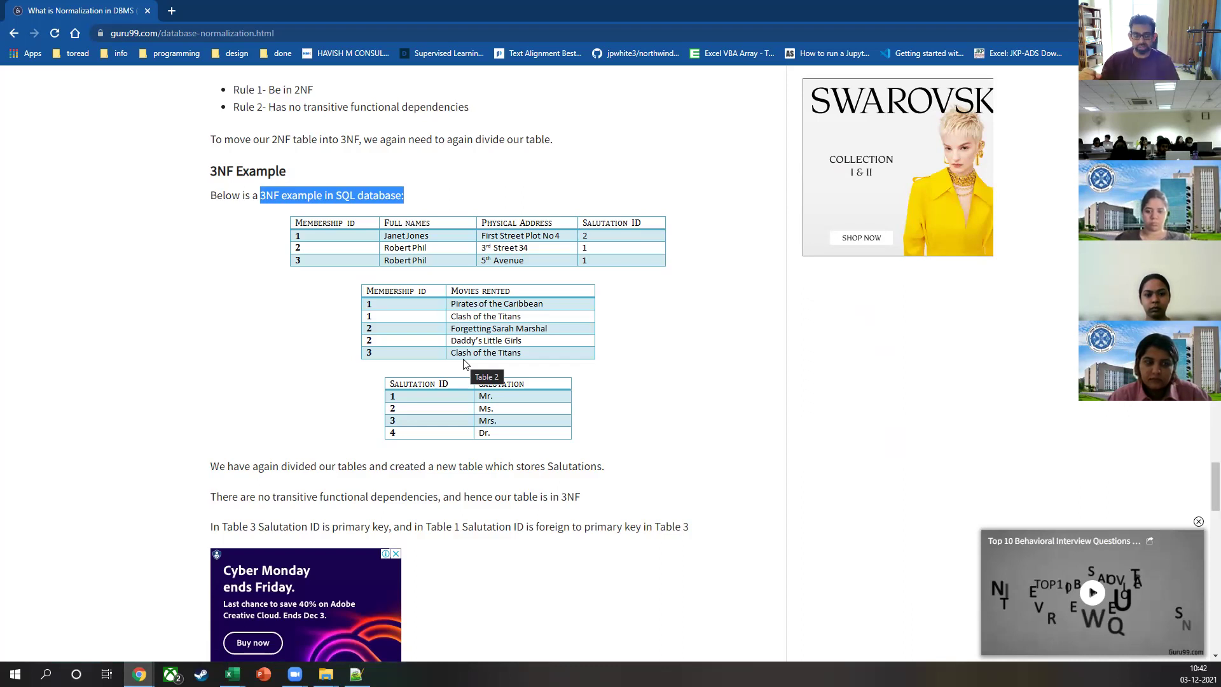
key("ctrl+l")
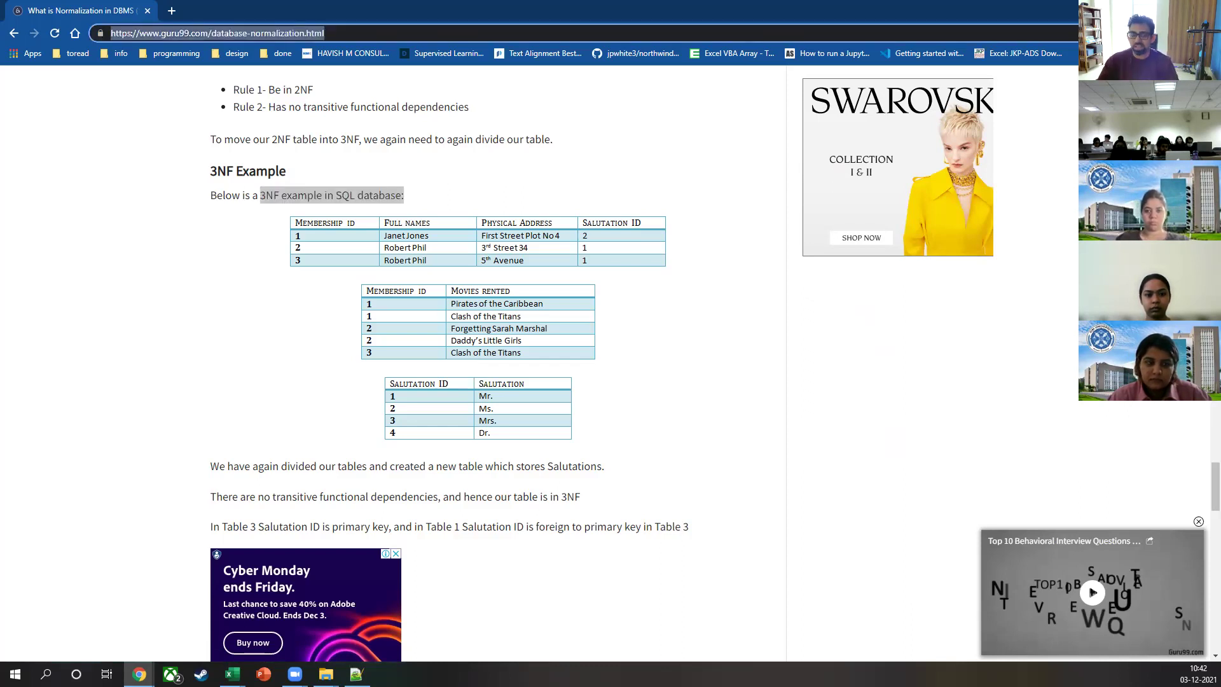
key("Escape")
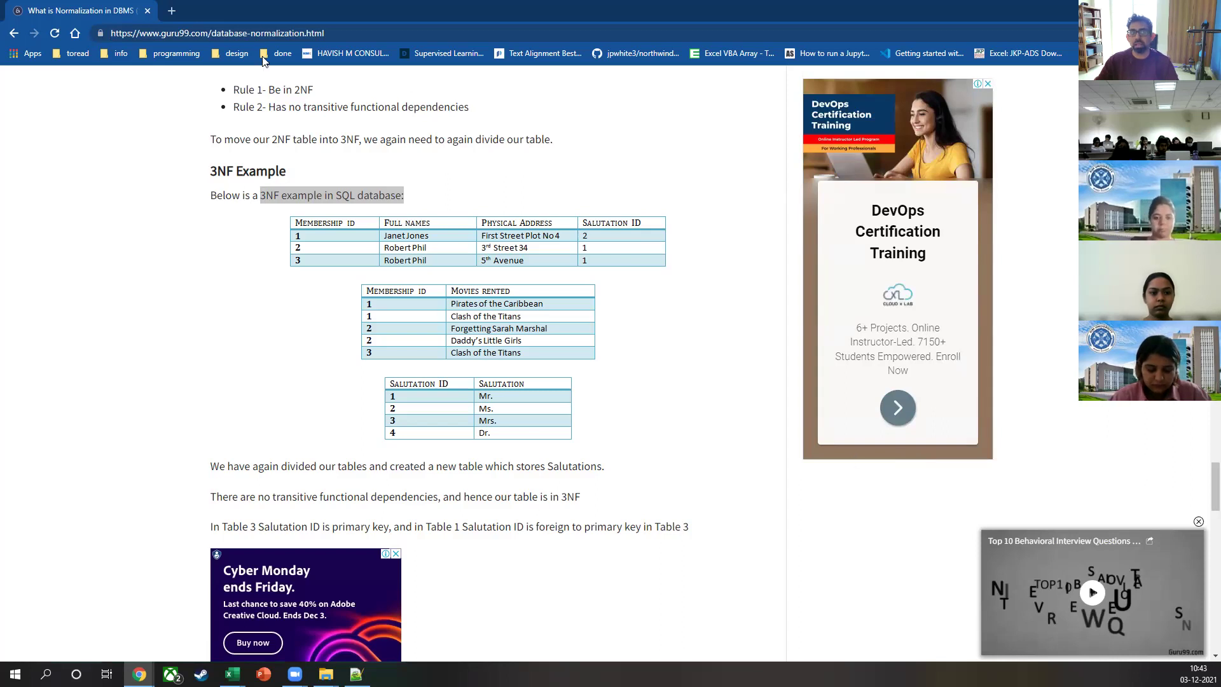
Step: Go back to the results, read Microsoft Docs' normalization basics article, then switch to the LinkedIn window
key("alt+Left")
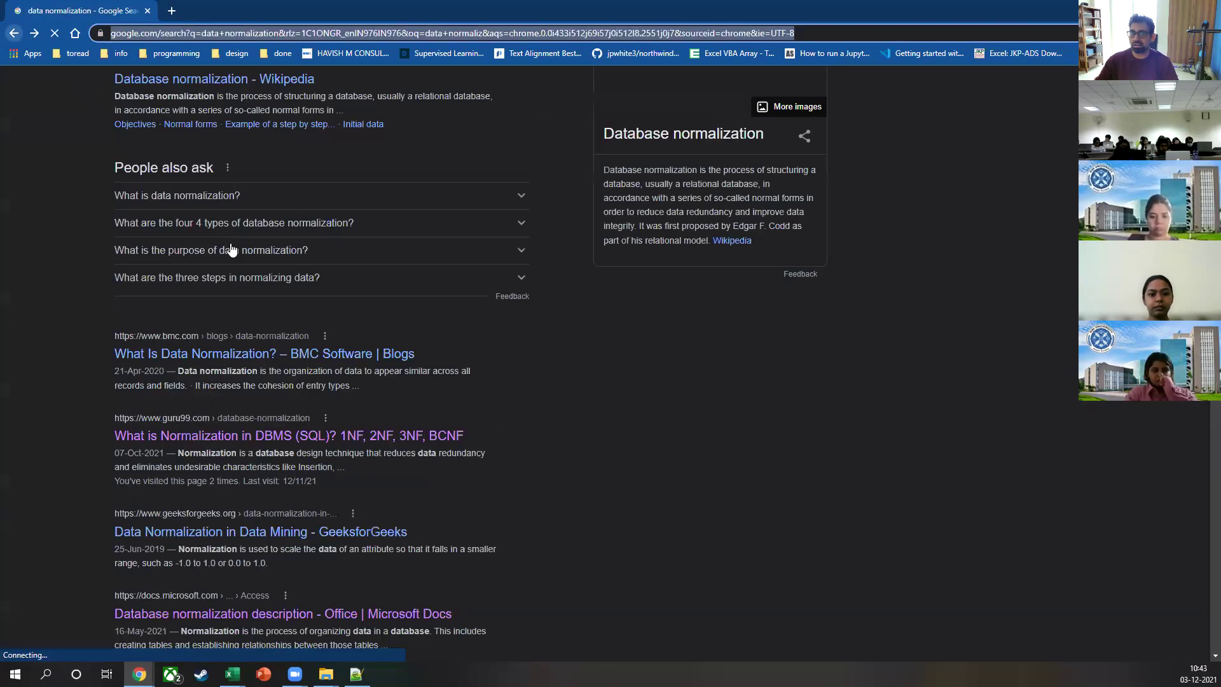
scroll(268, 393, "down", 6)
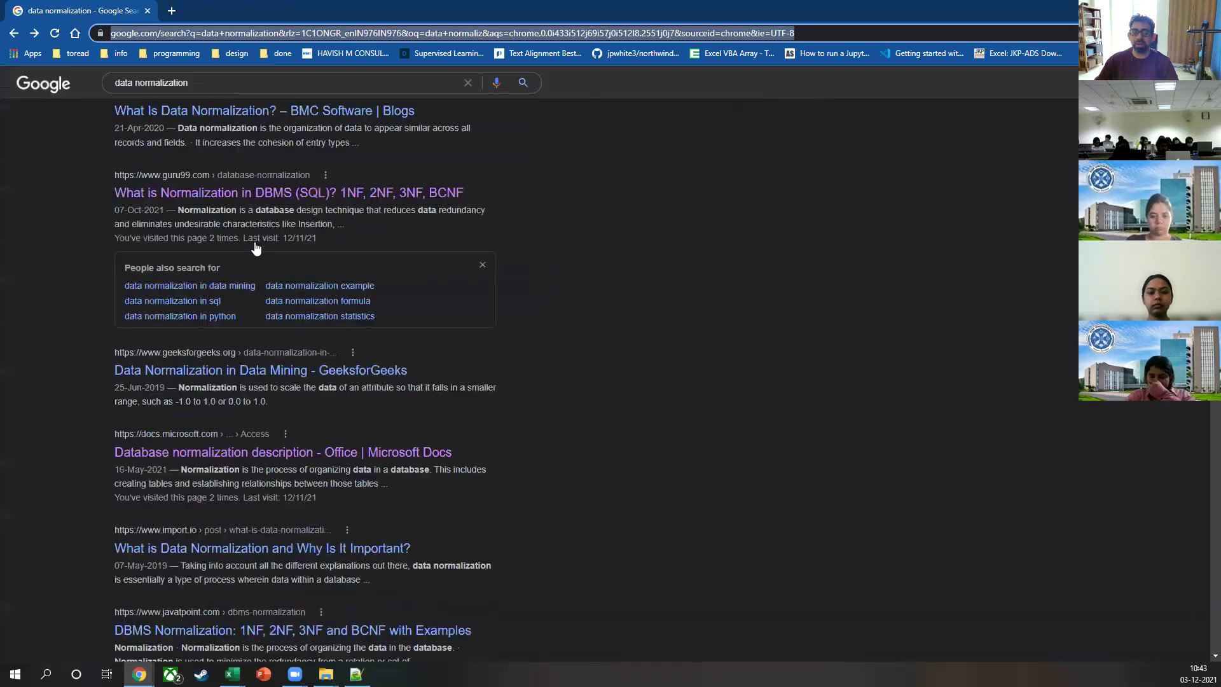
scroll(269, 403, "down", 1)
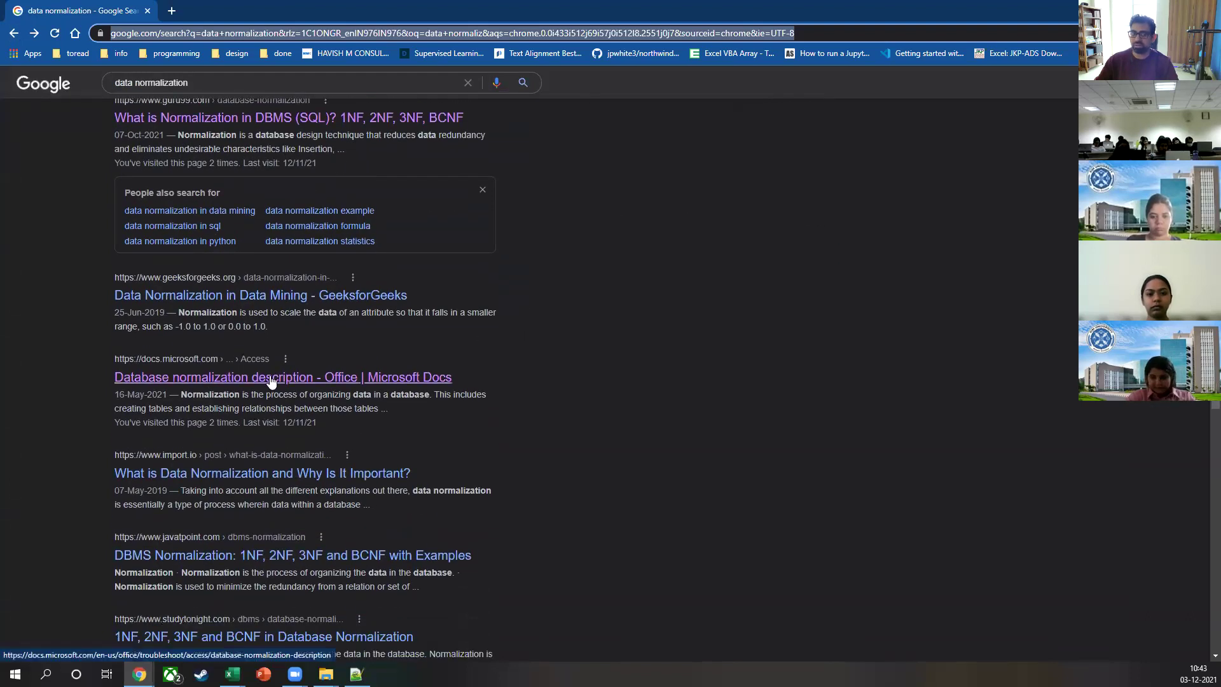
left_click(274, 377)
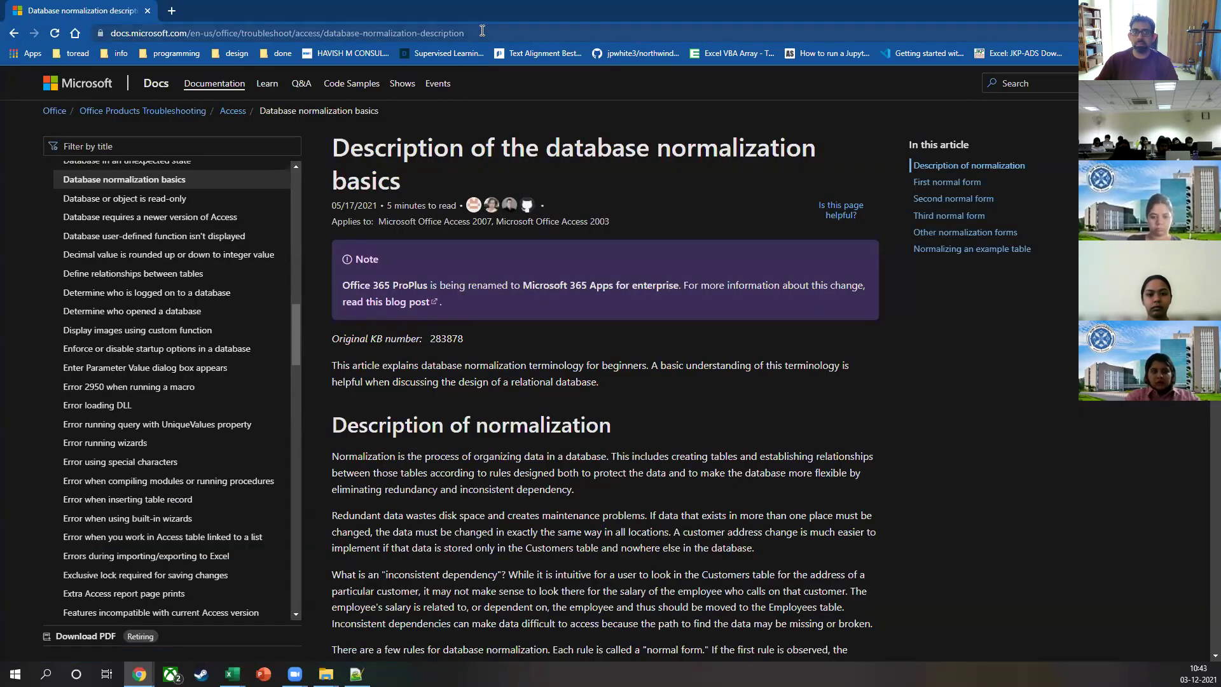
left_click(481, 32)
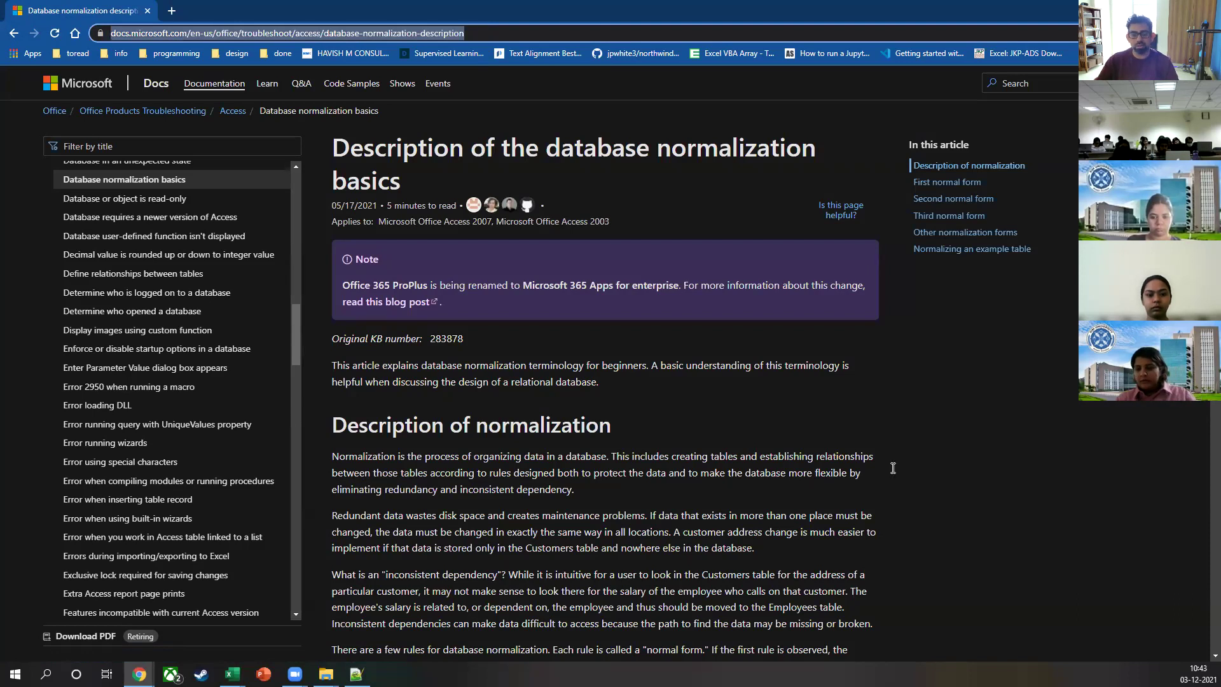
left_click(889, 440)
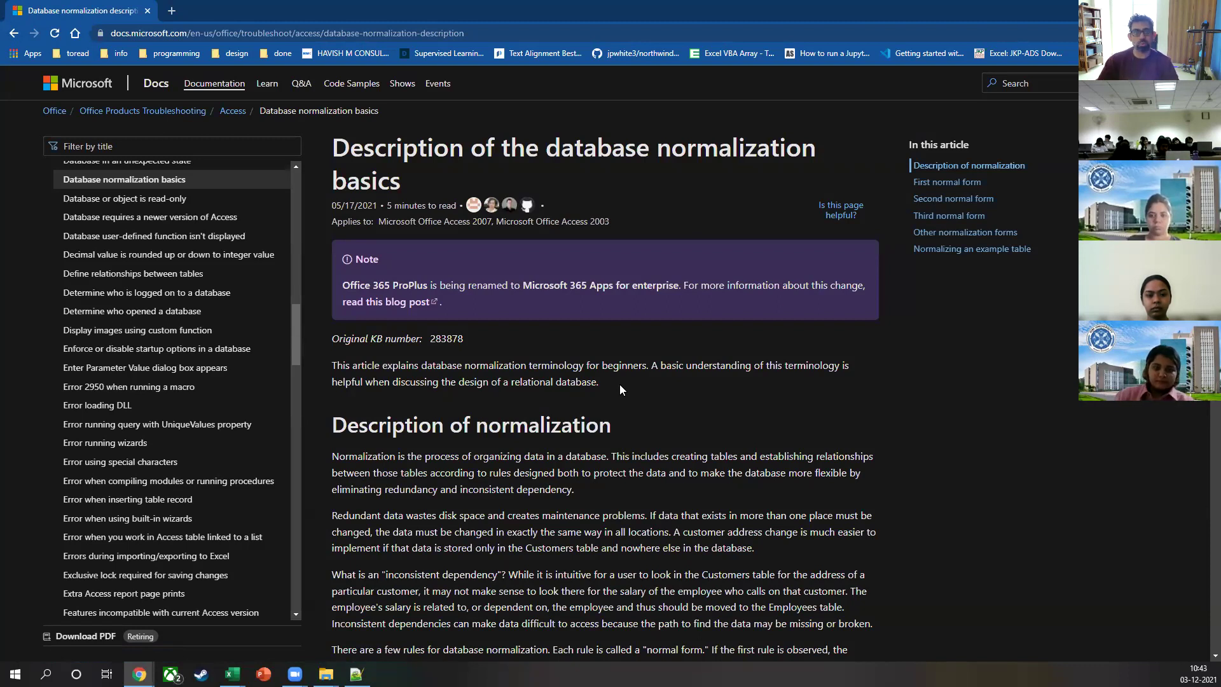
scroll(620, 384, "down", 3)
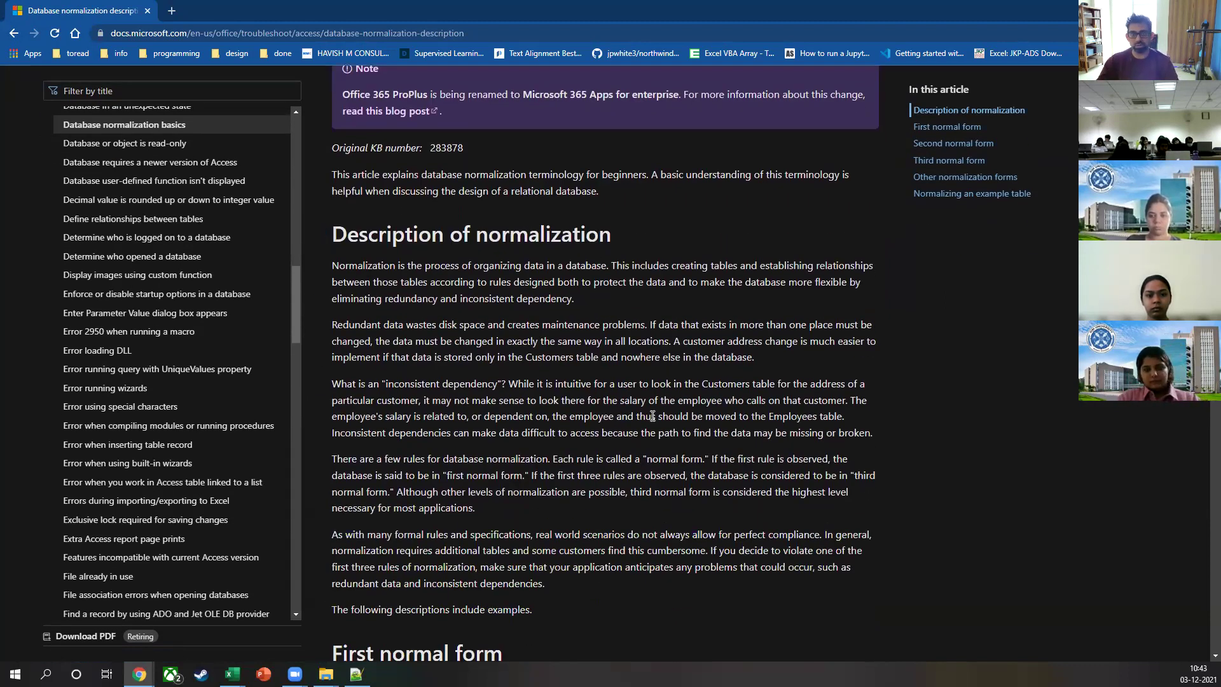
key("alt+Tab")
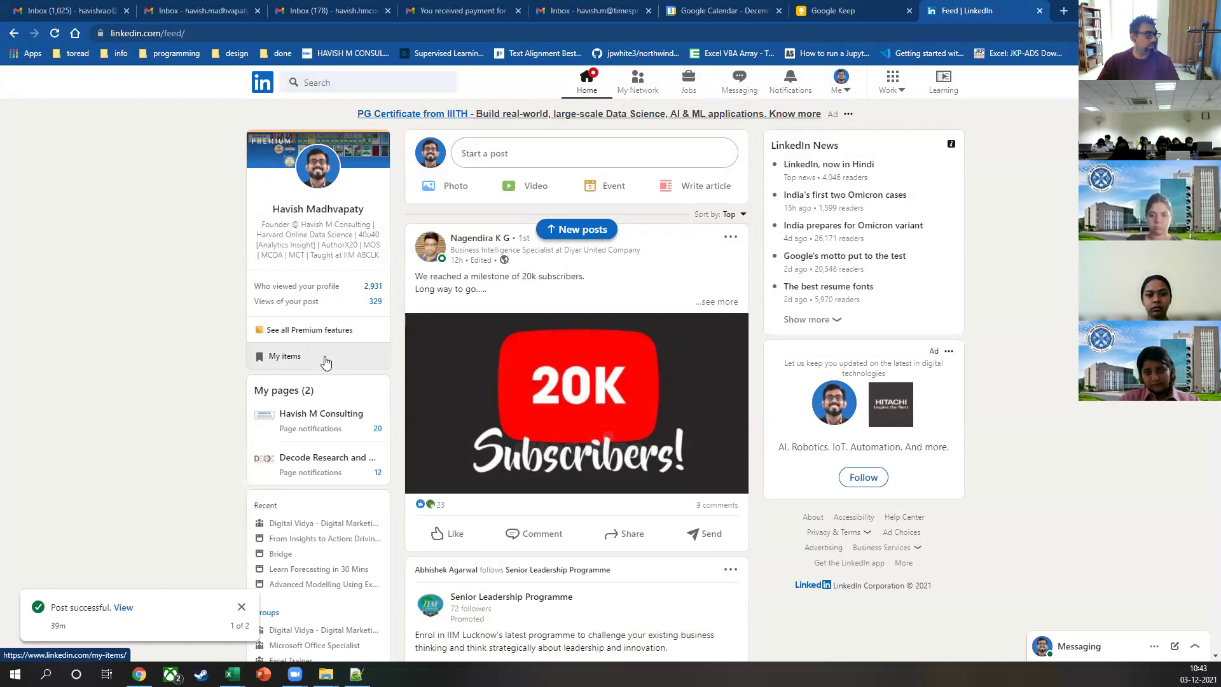
Step: Close the 2017.xlsx and ID and Name workbooks and return to the 2017-2019 folder
key("alt+Tab")
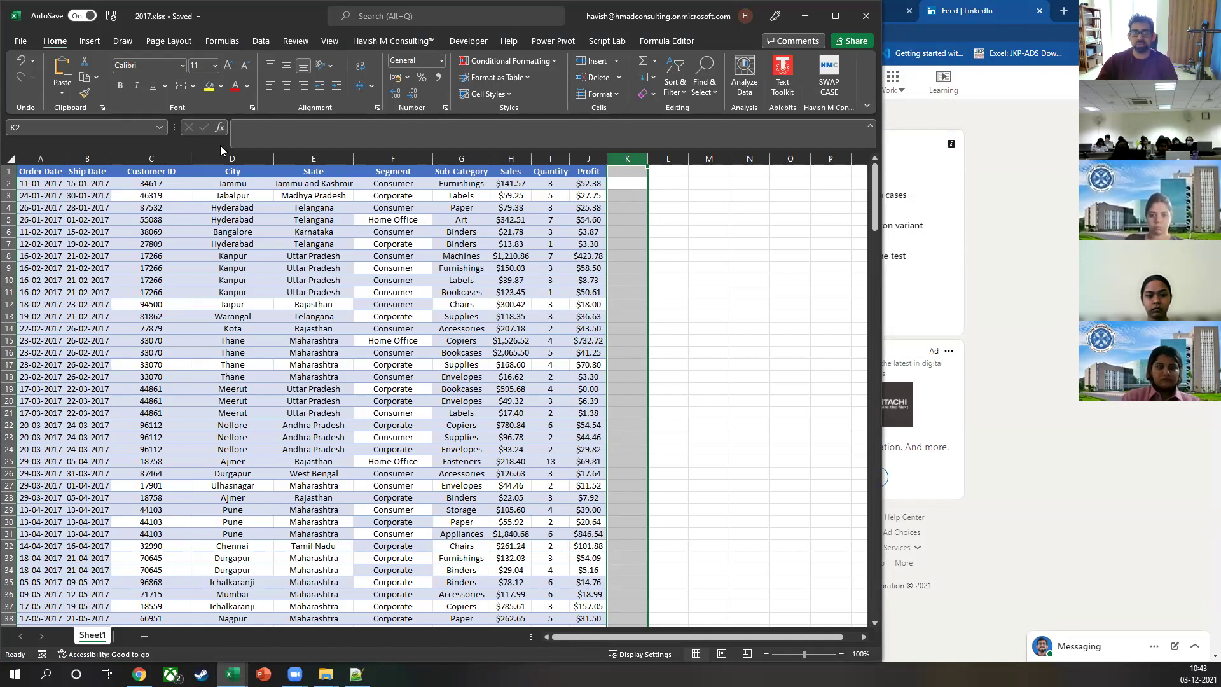
left_click(458, 158)
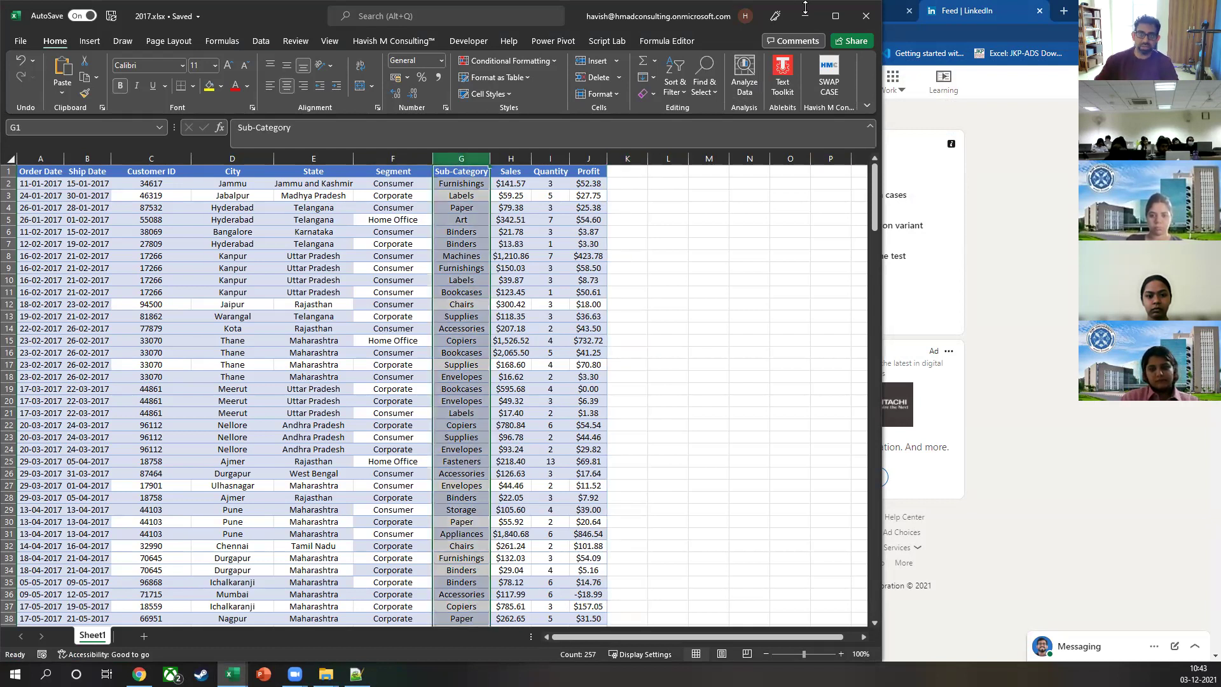
left_click(867, 15)
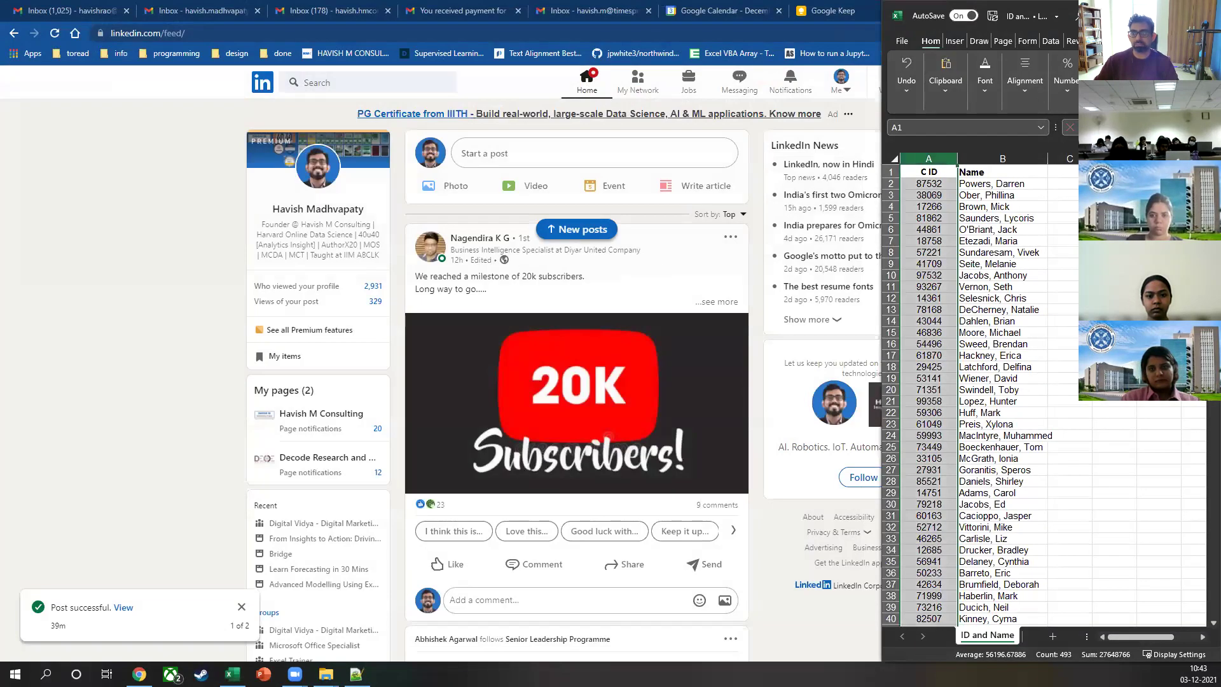
left_click(413, 326)
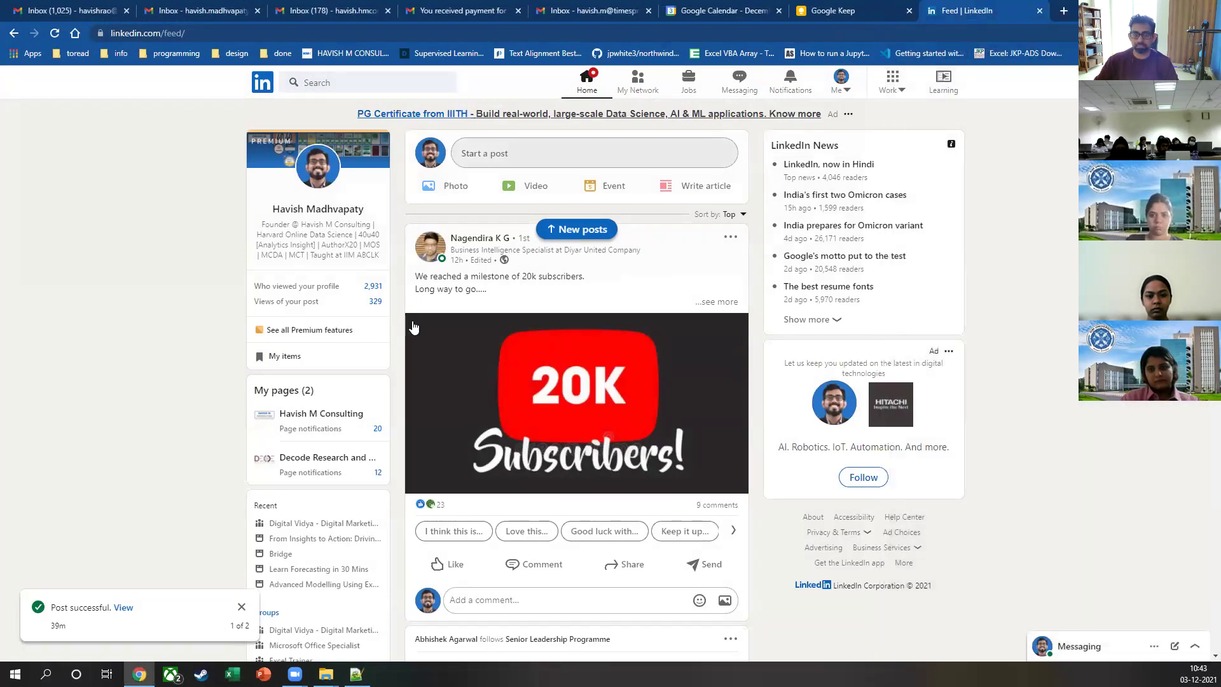
key("alt+Tab")
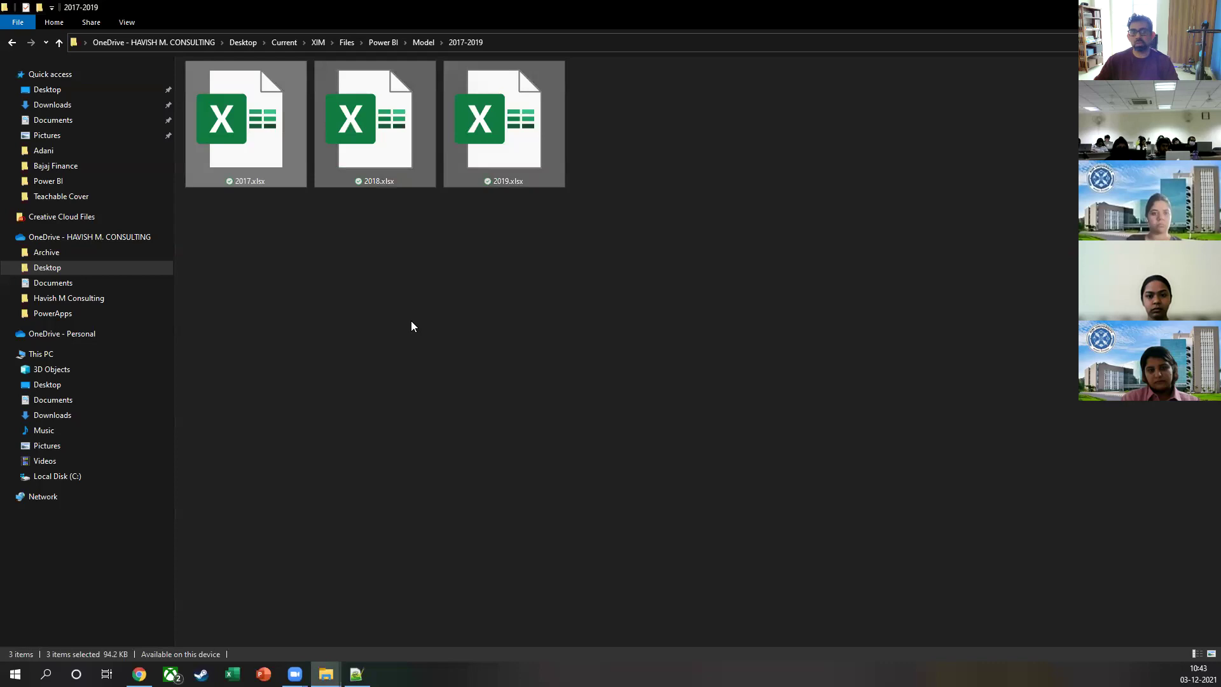
Step: Look inside the 2017-2019 and 2020 folders under Model, then maximize the blank Power BI report
left_click(411, 321)
key("alt+Up")
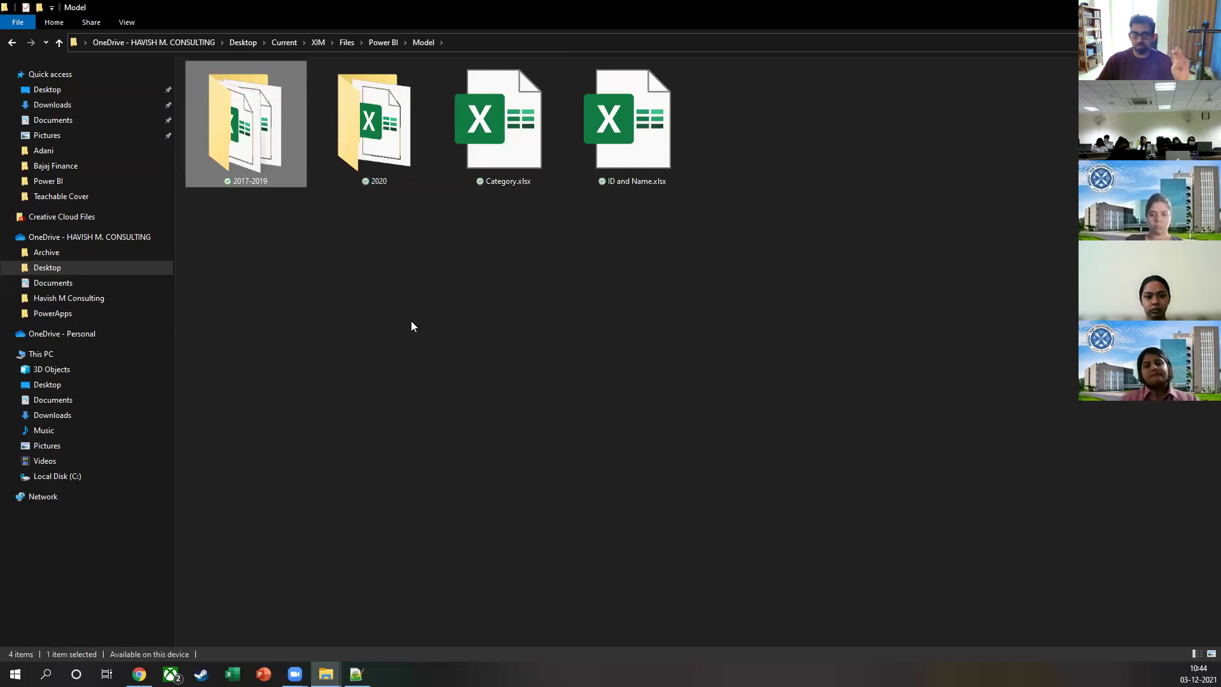
double_click(250, 94)
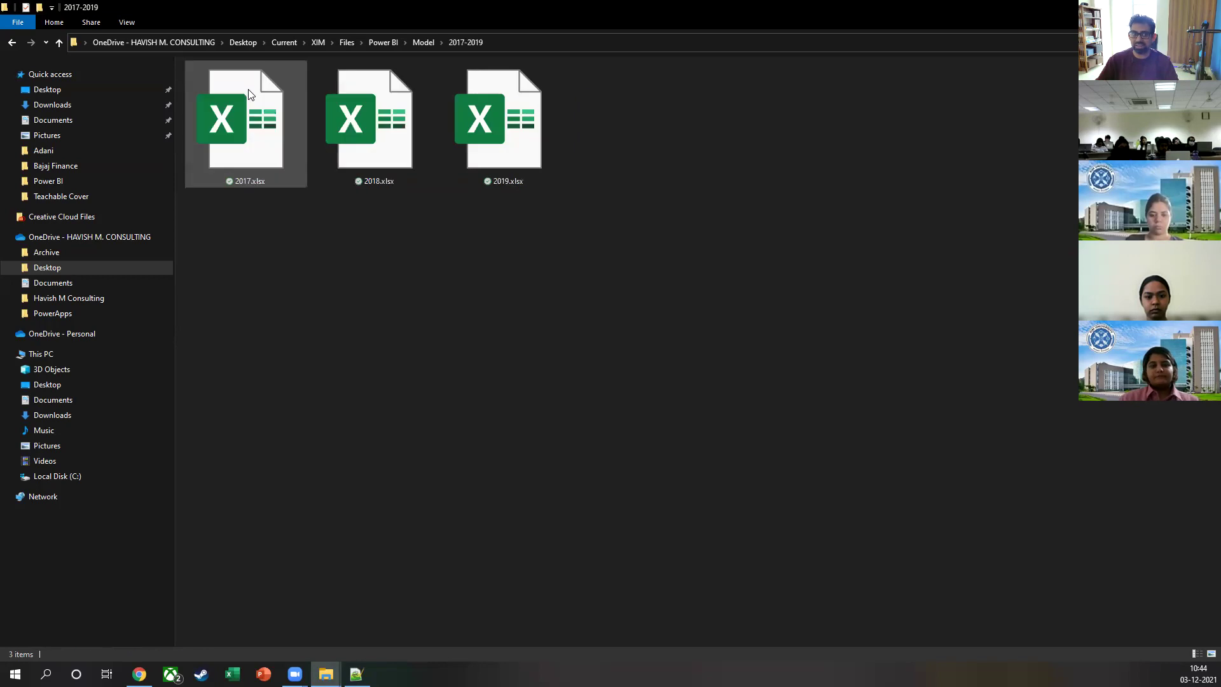
left_click(59, 42)
double_click(354, 136)
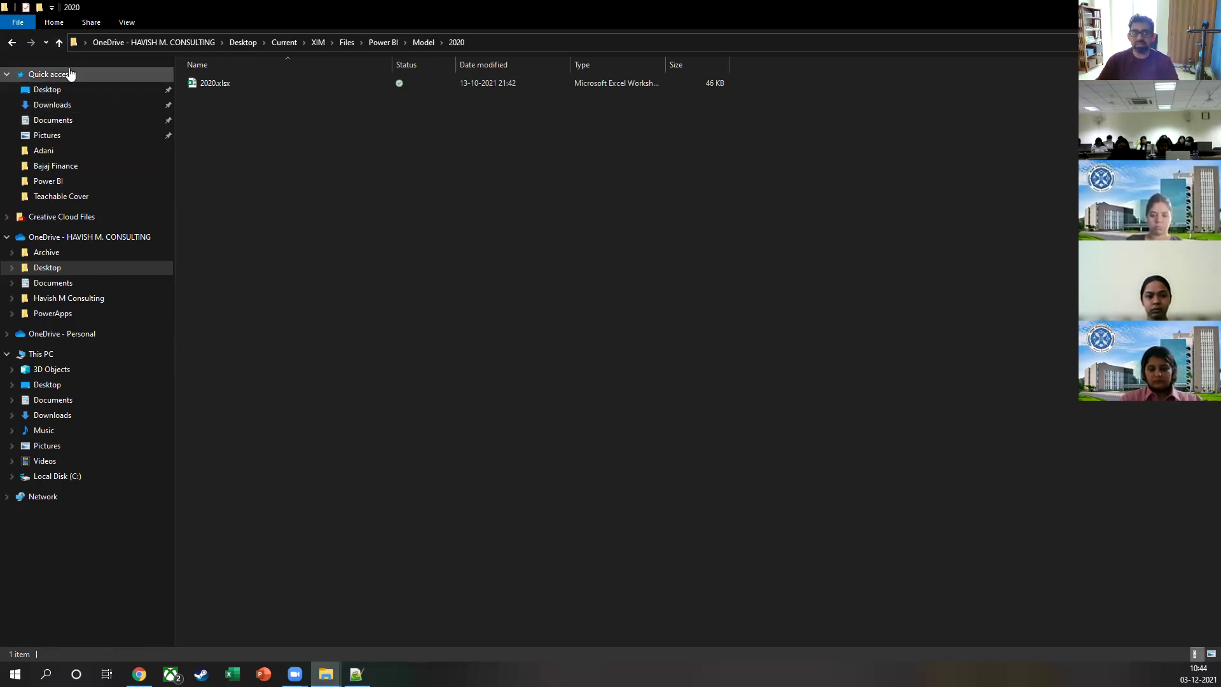
left_click(59, 42)
left_click(209, 155)
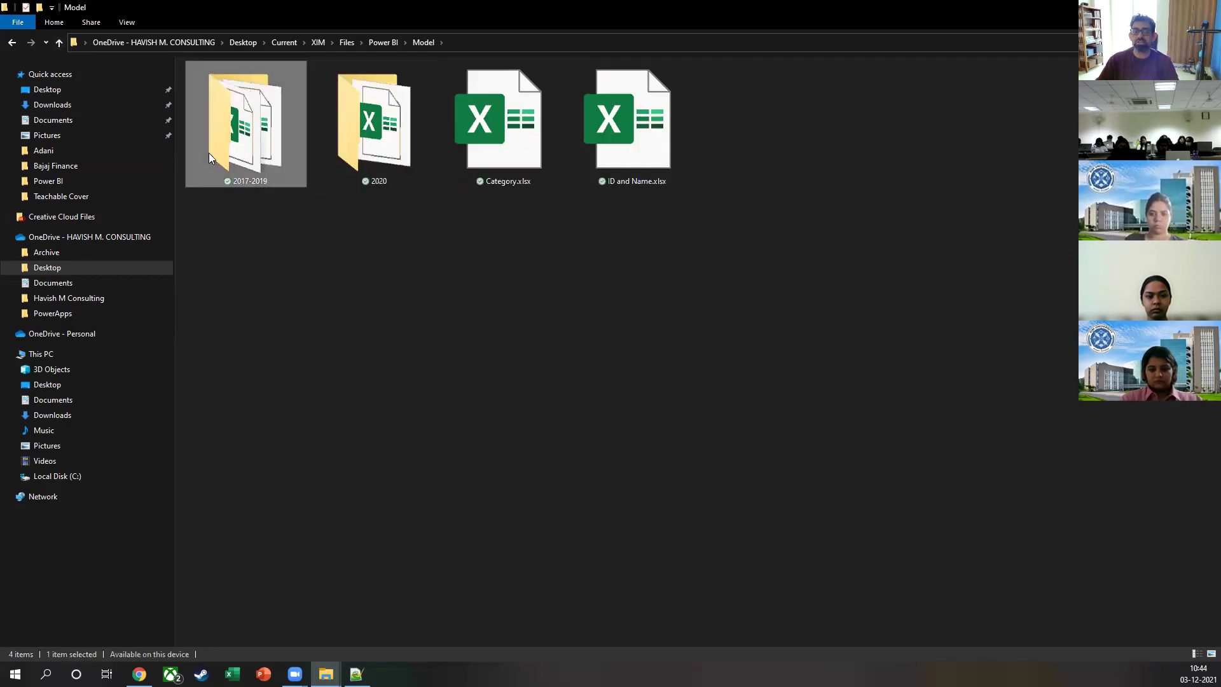
left_click(370, 290)
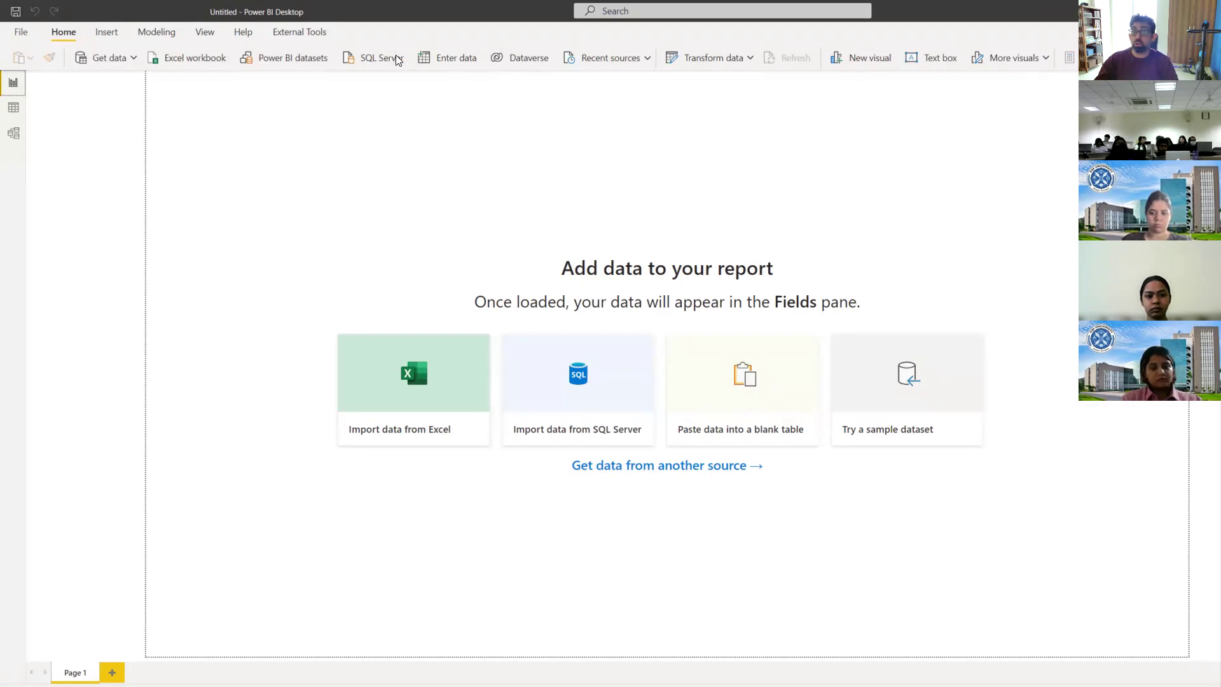
double_click(425, 7)
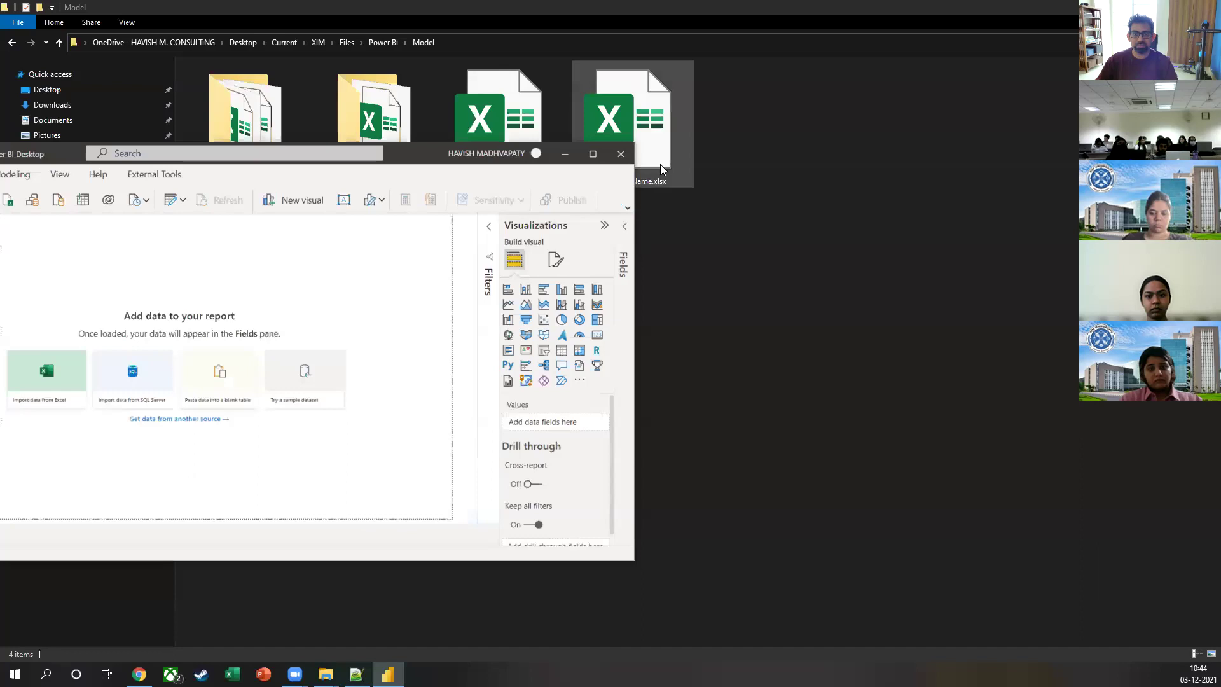
left_click(593, 153)
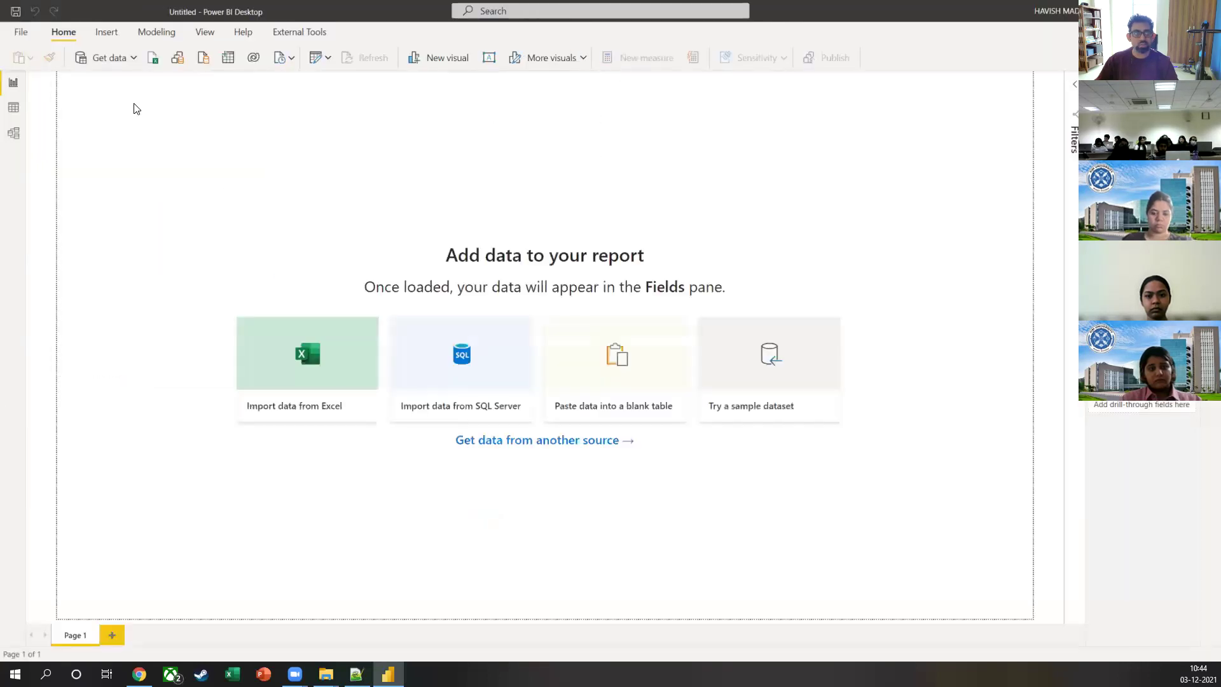
Step: Save the report as 03DEC in OneDrive's Desktop > Current > XIM > Files > Power BI folder
left_click(21, 32)
left_click(53, 120)
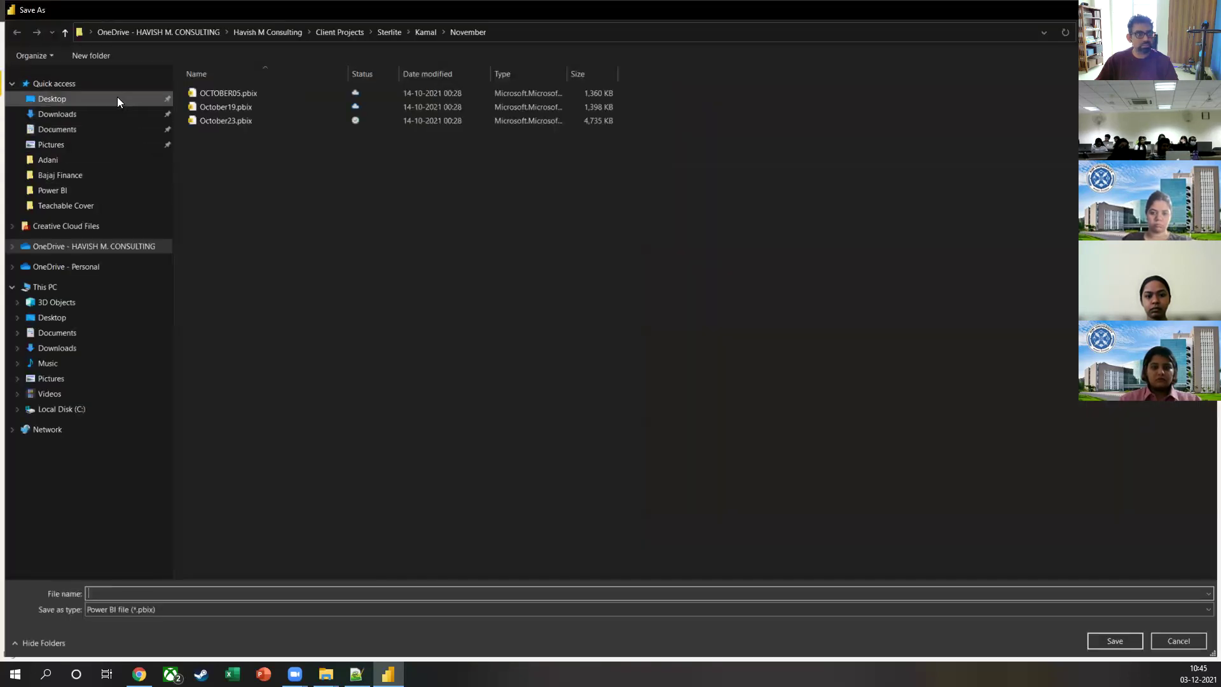
left_click(200, 29)
double_click(223, 107)
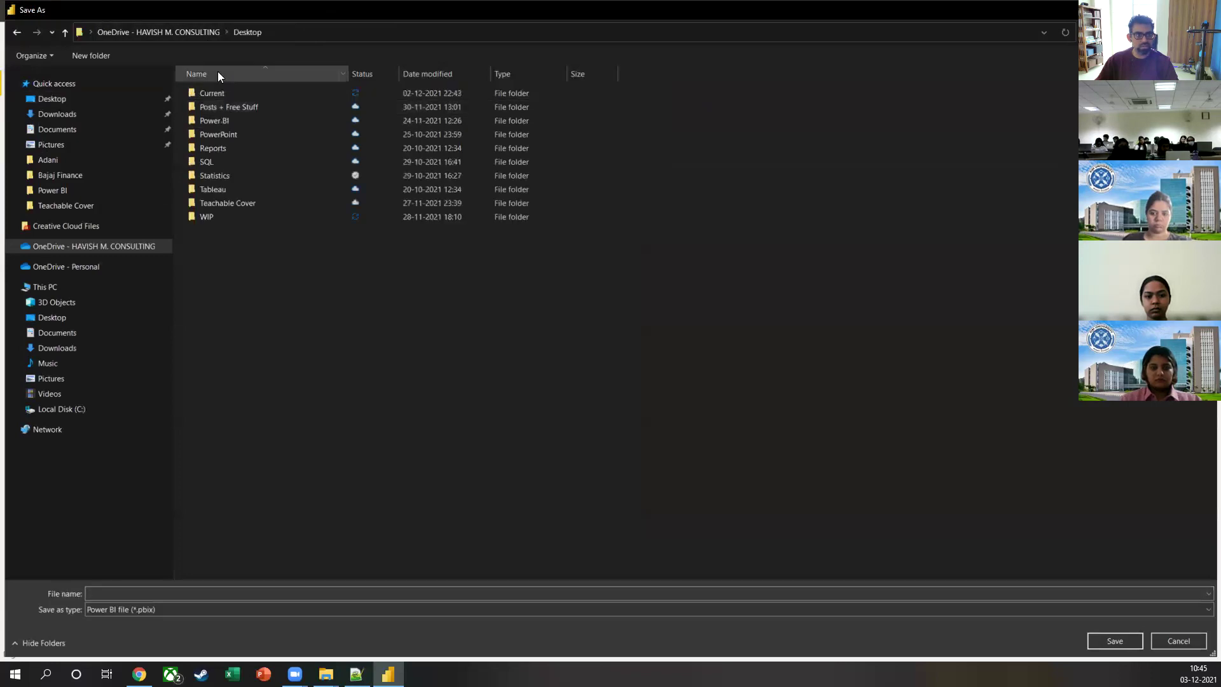
double_click(210, 92)
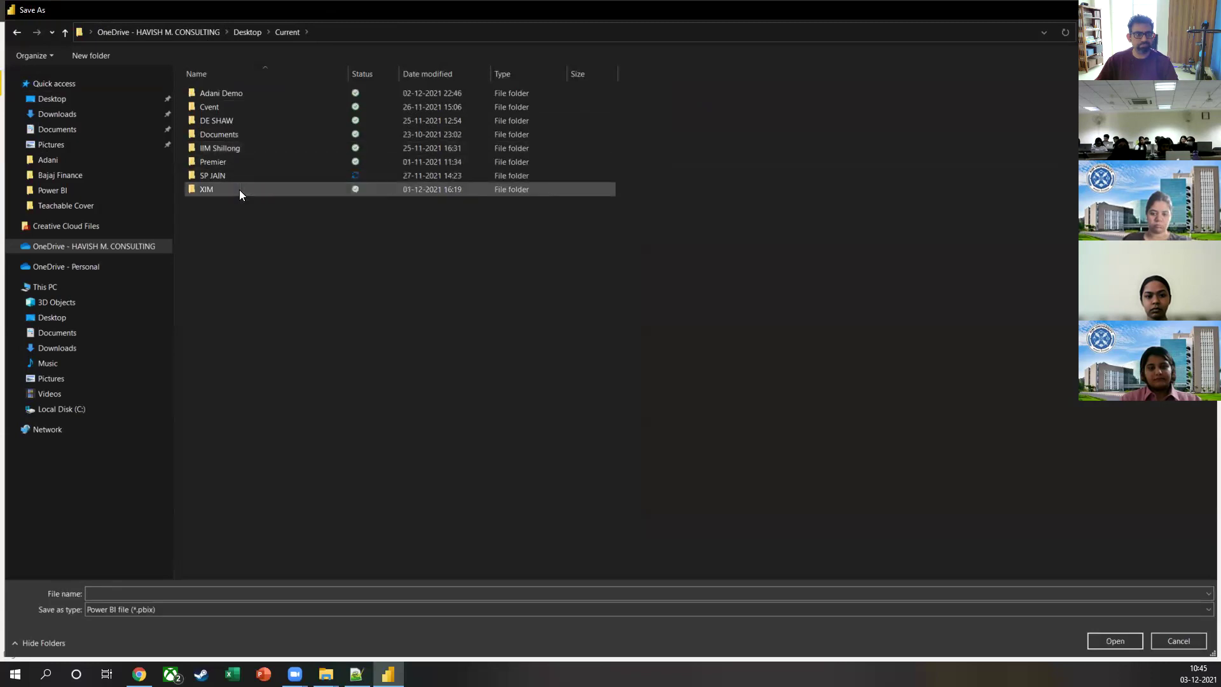
double_click(239, 189)
double_click(245, 98)
double_click(243, 109)
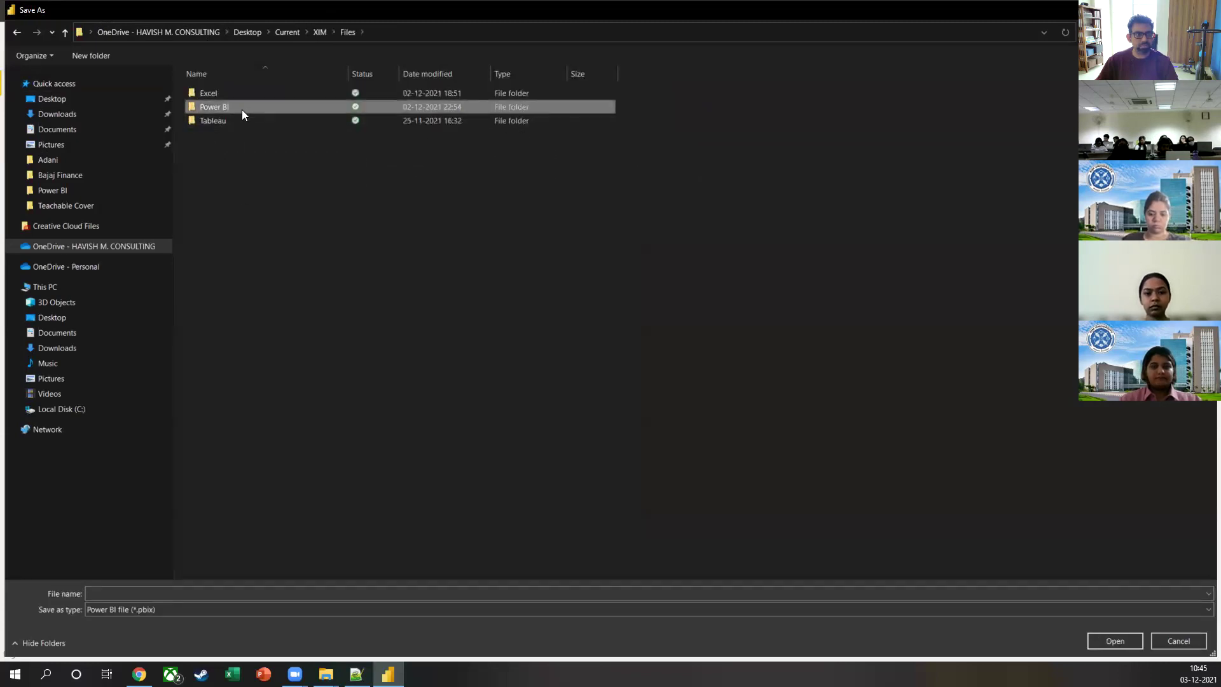
left_click(254, 598)
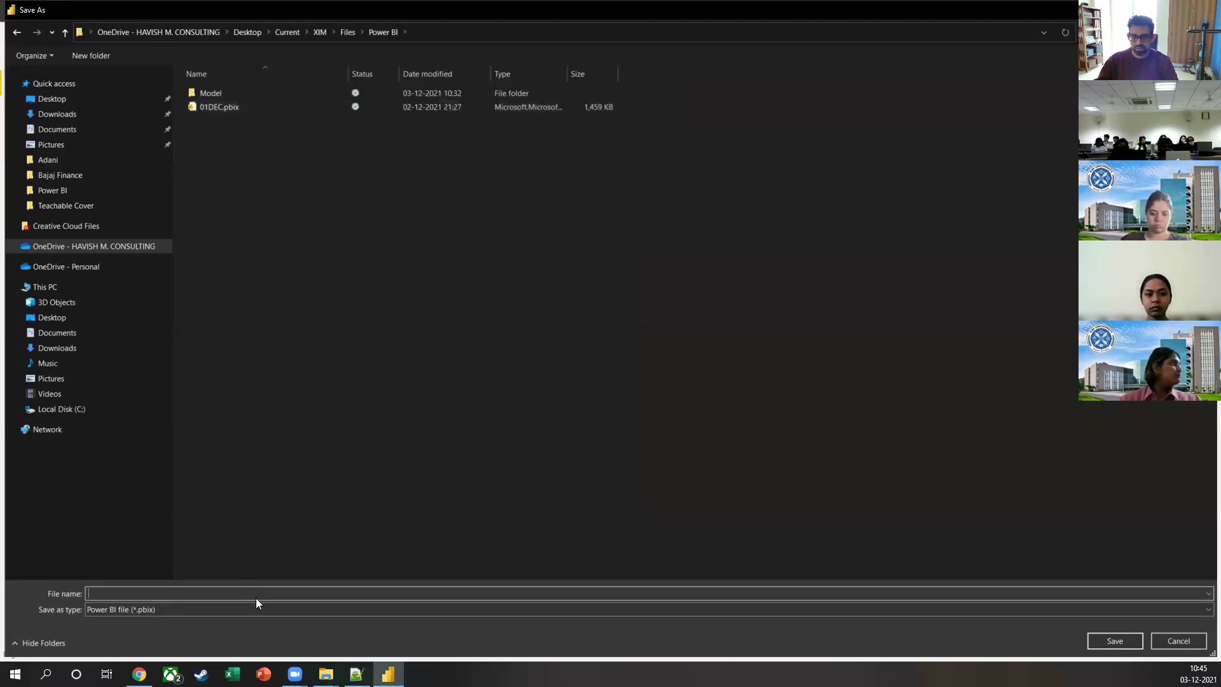
type("03")
type("EDC")
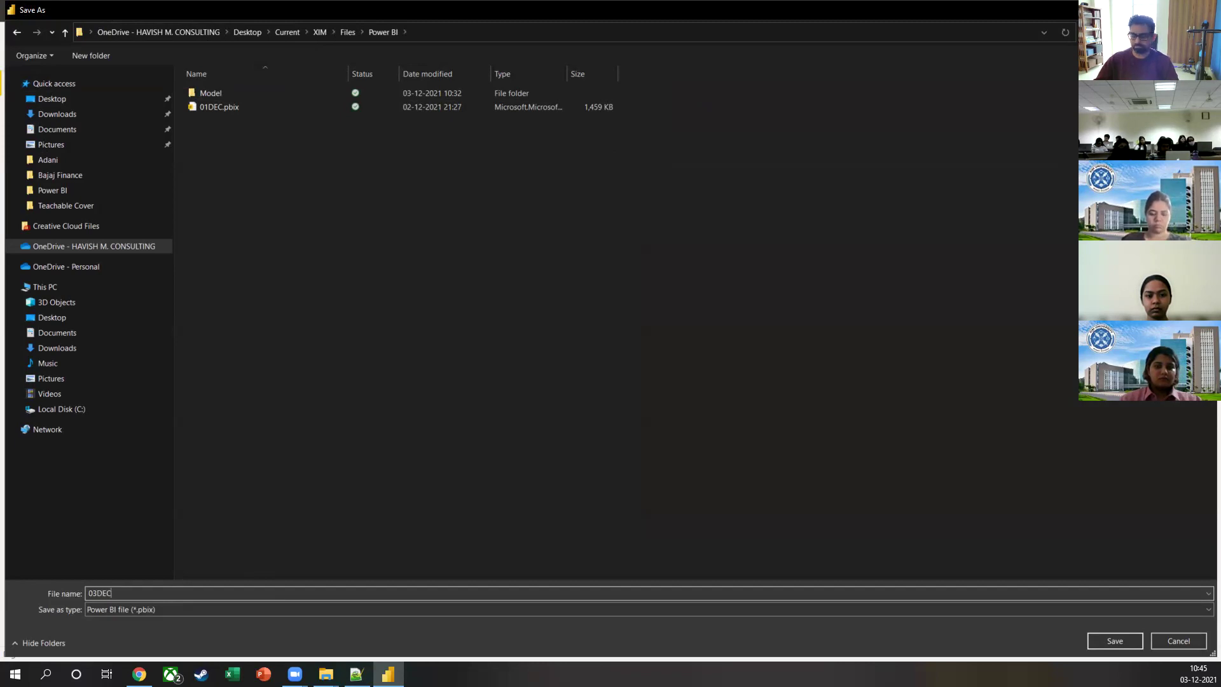
key("Return")
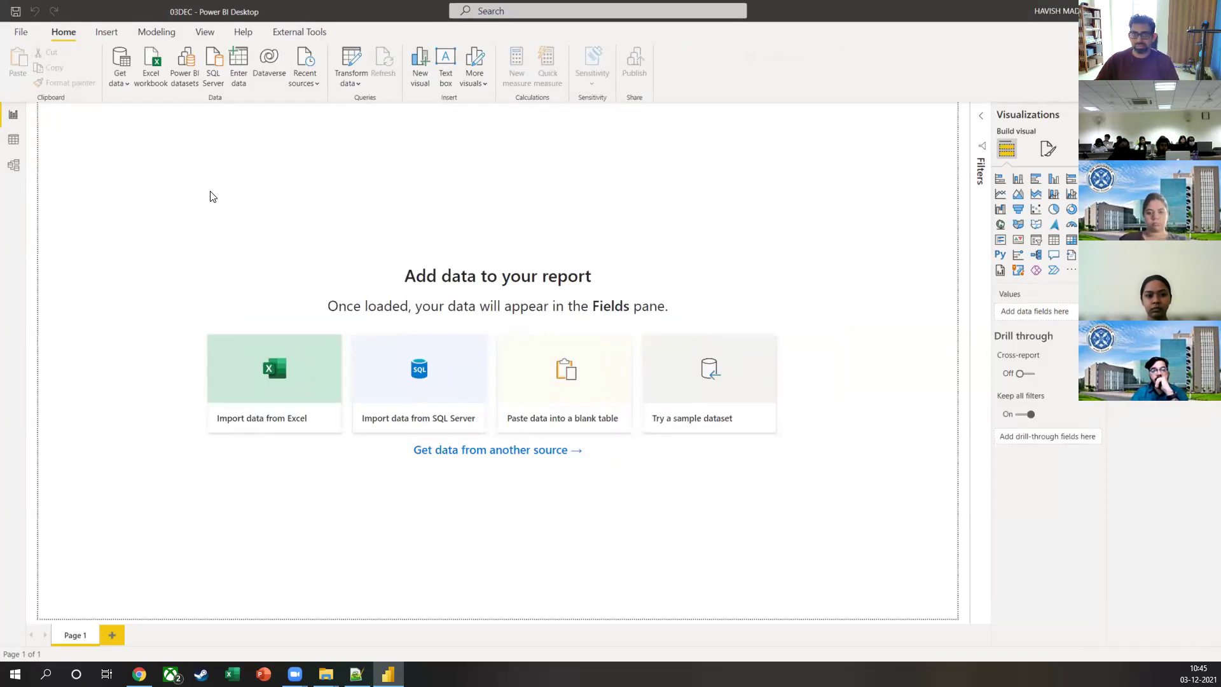
Step: Open the full Get Data connector list from the Get data dropdown's More option
left_click(123, 76)
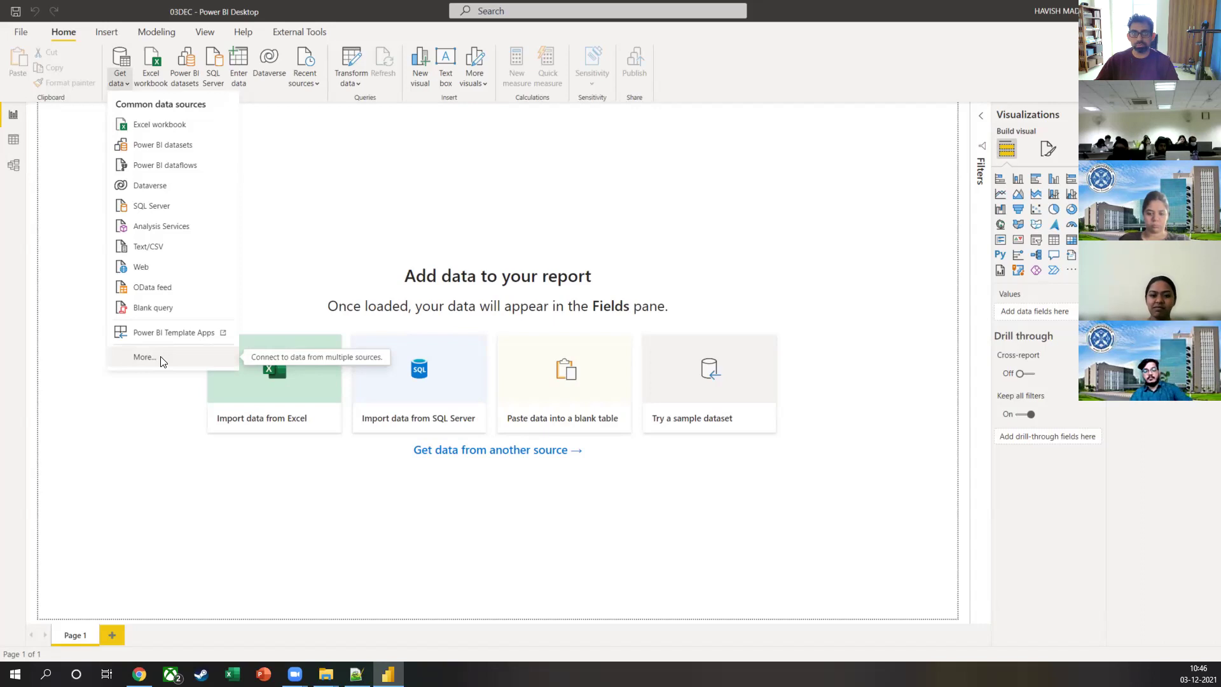
left_click(161, 361)
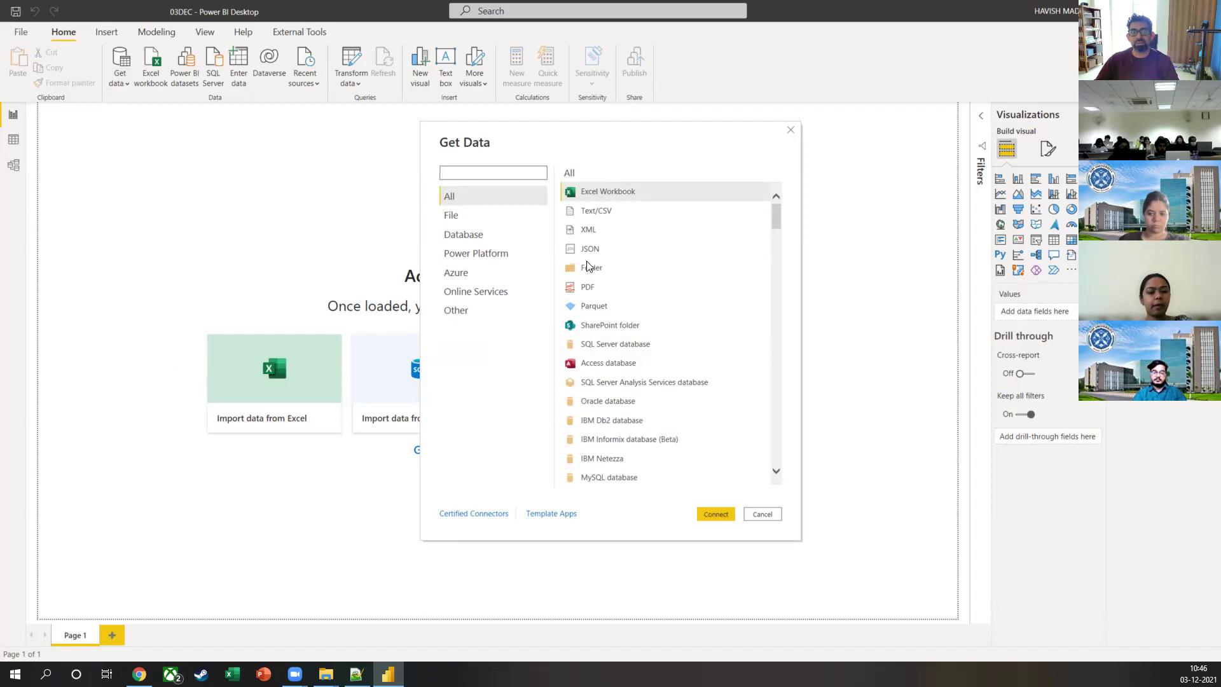
Step: Browse the File and Database connector categories, scrolling through the database connectors
left_click(491, 218)
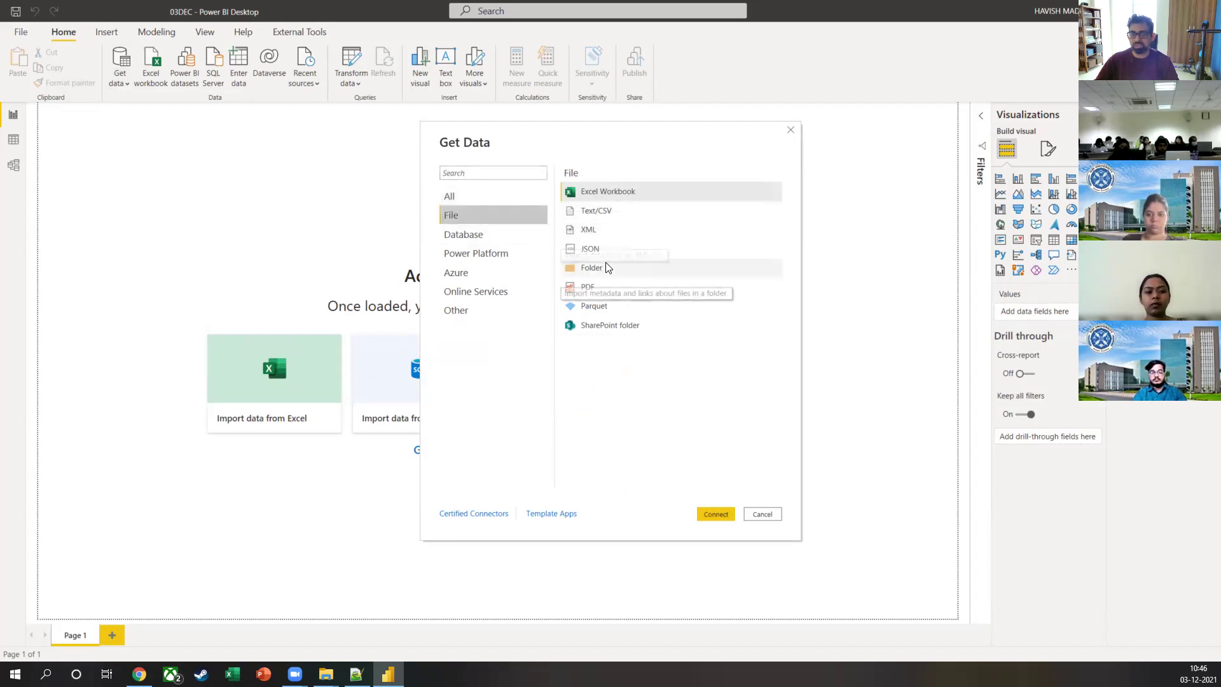
left_click(516, 234)
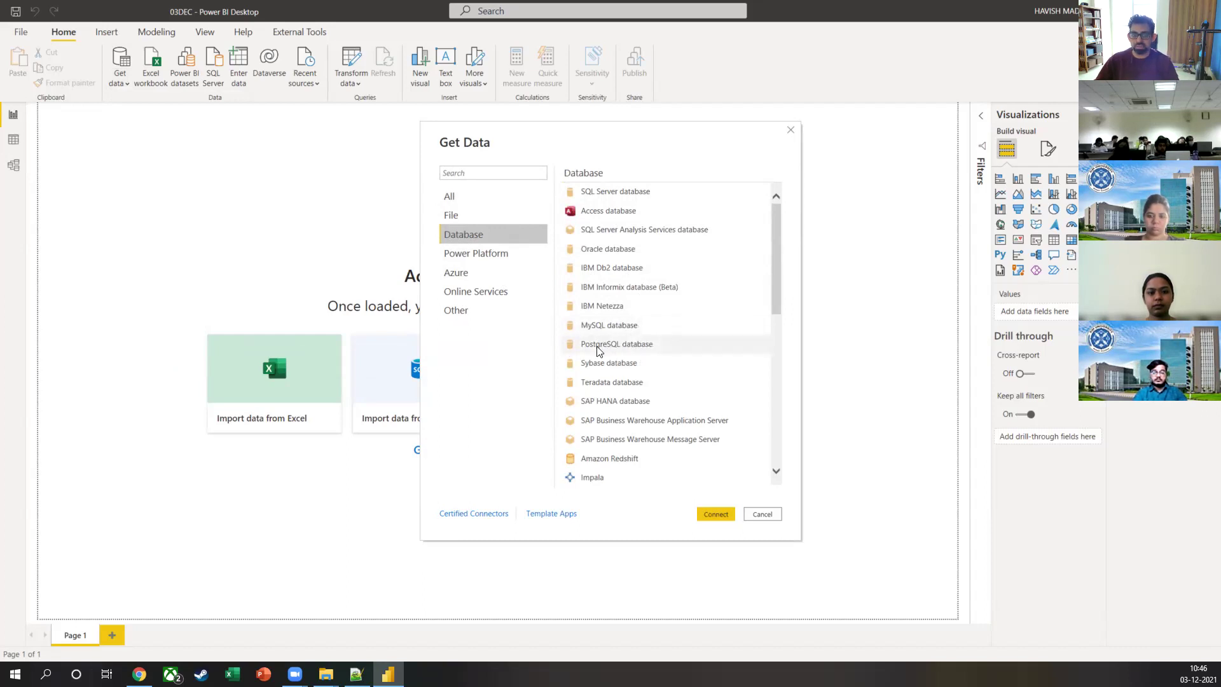
scroll(603, 357, "down", 2)
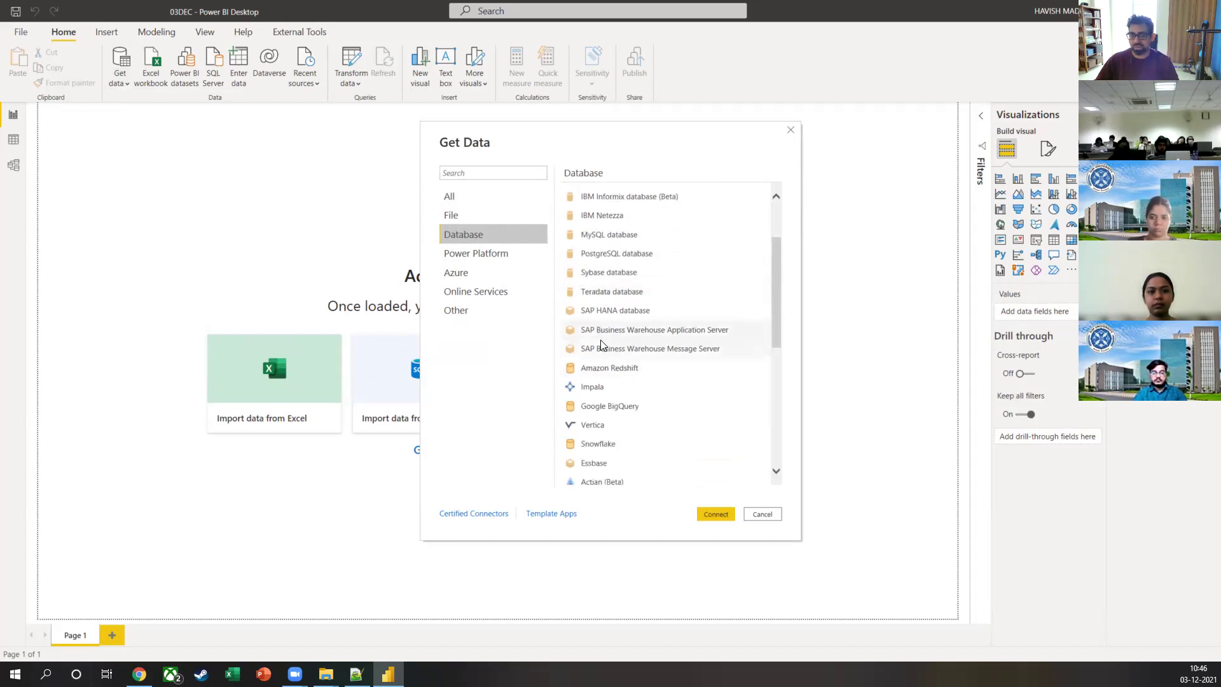
scroll(602, 345, "down", 3)
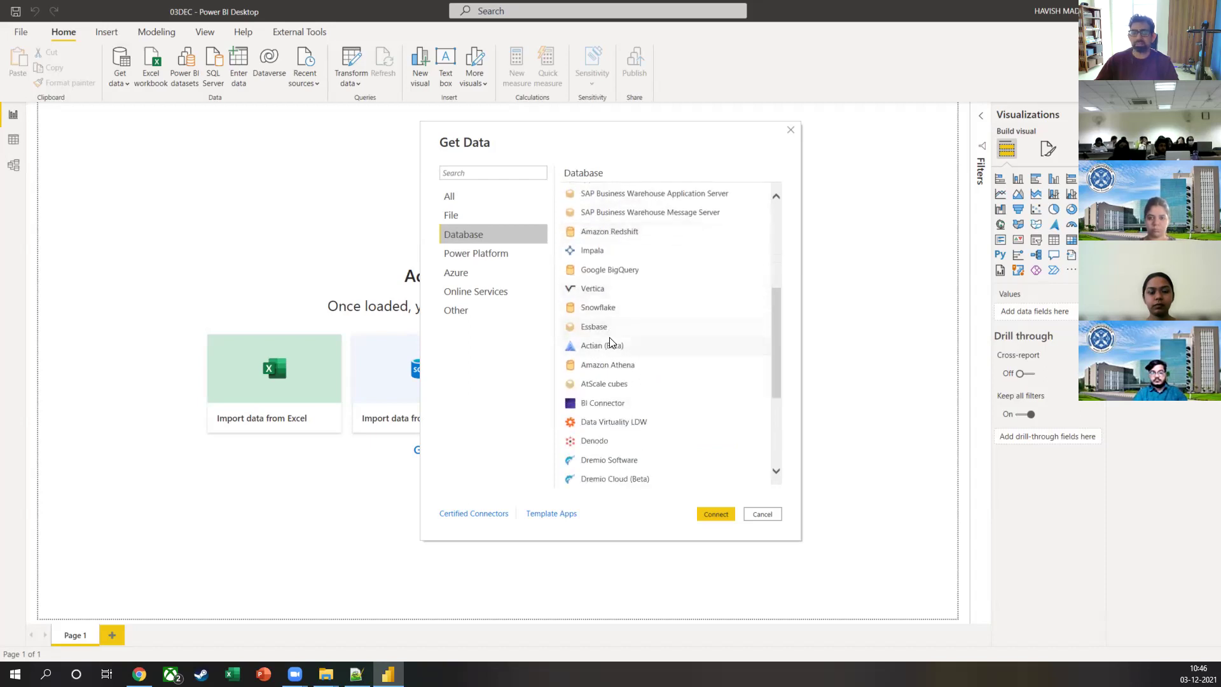
scroll(611, 343, "down", 2)
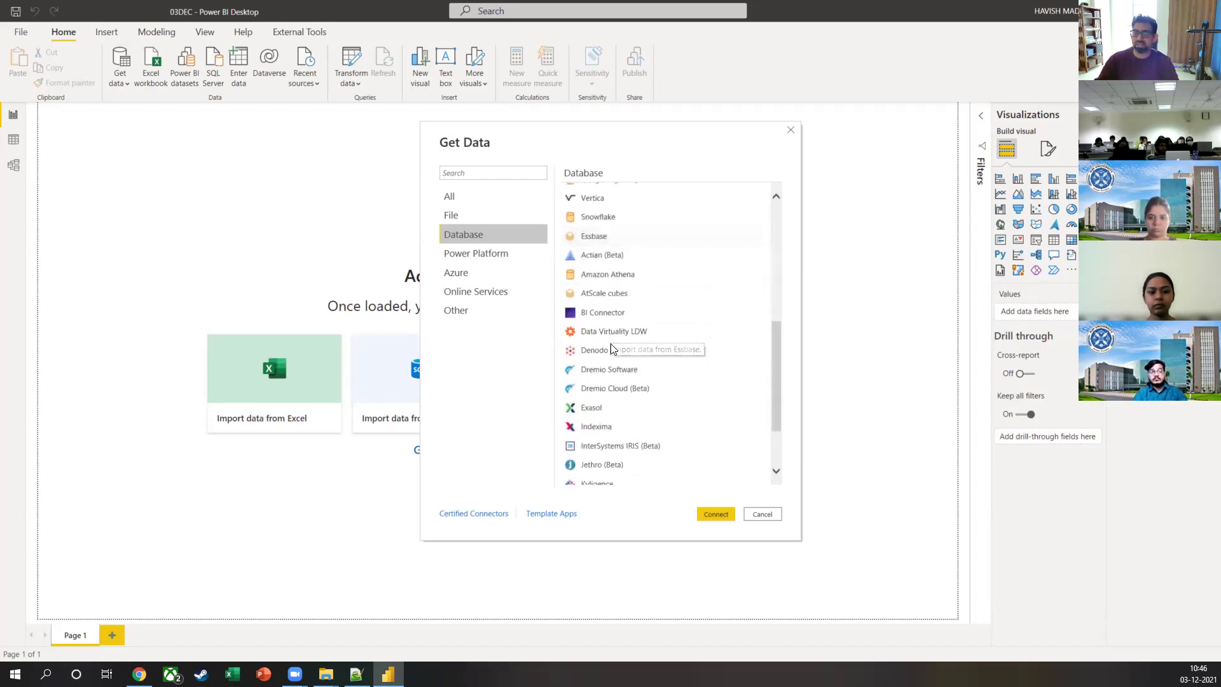
scroll(673, 403, "down", 2)
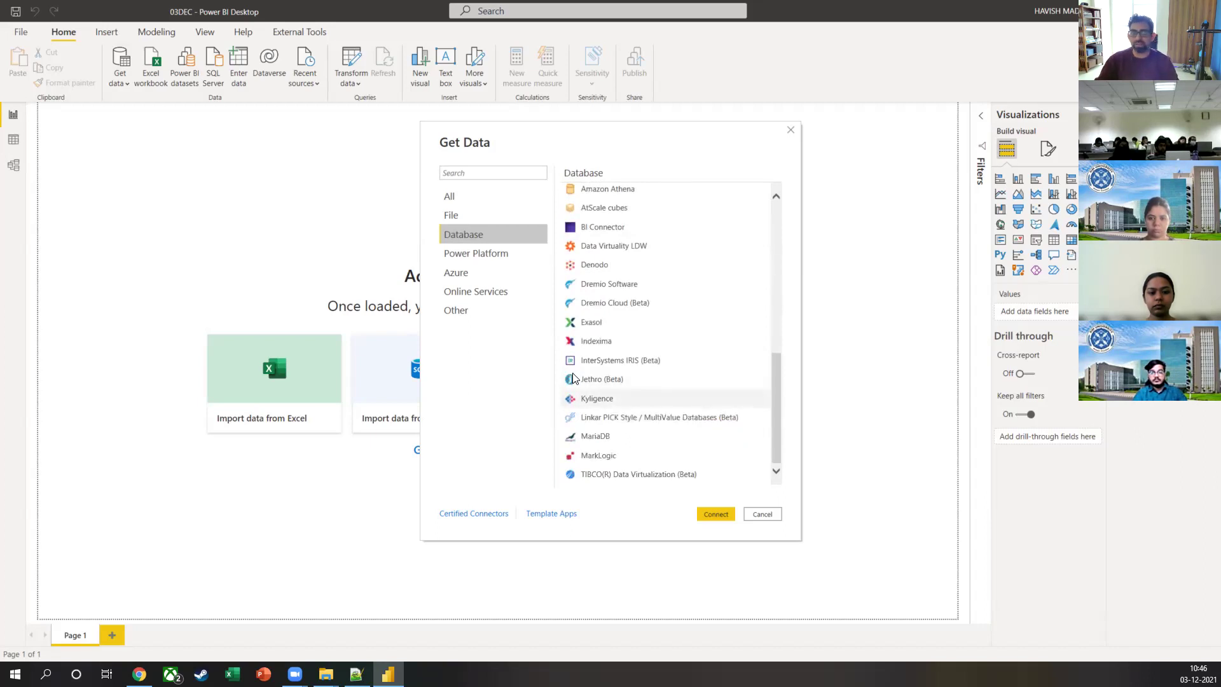
Step: Browse Power Platform, Azure and Online Services connectors, then scroll the Other category to Blank Query
left_click(461, 256)
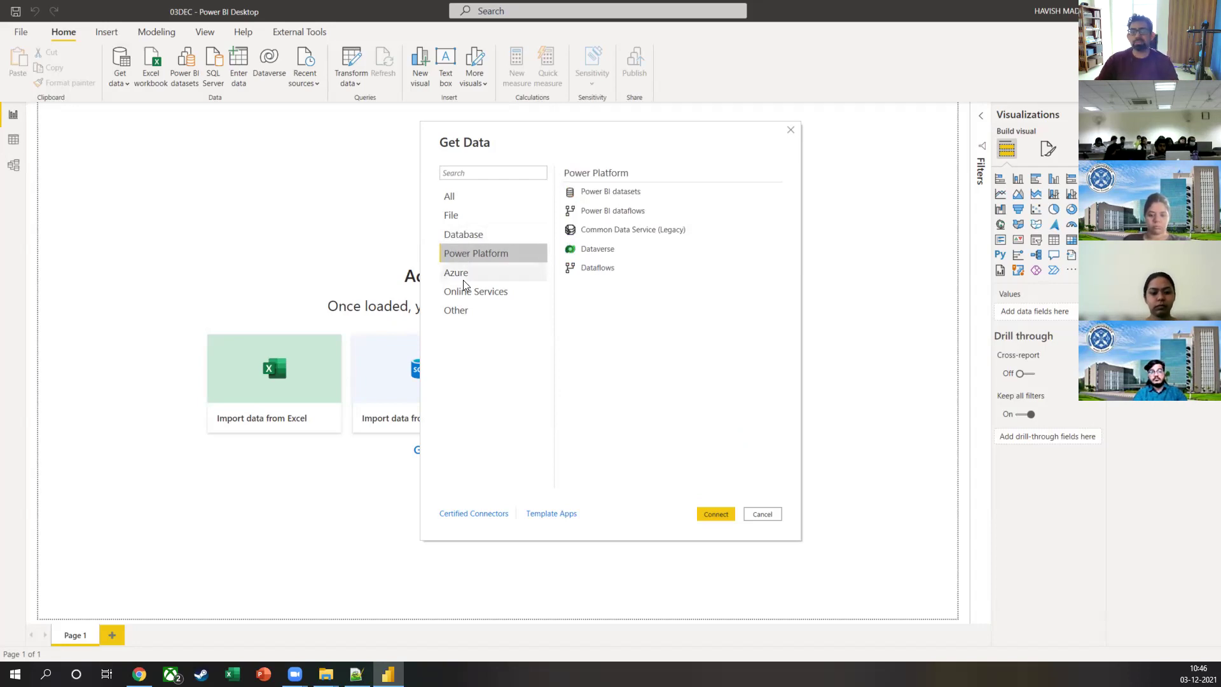
left_click(463, 275)
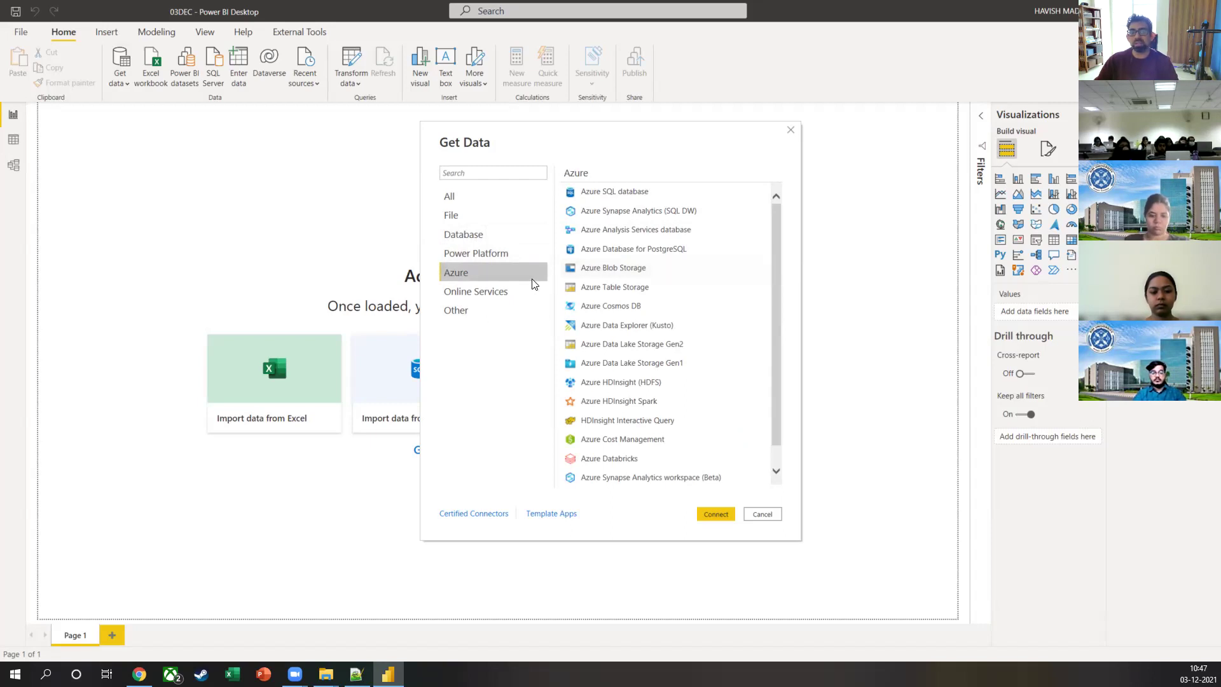
left_click(514, 295)
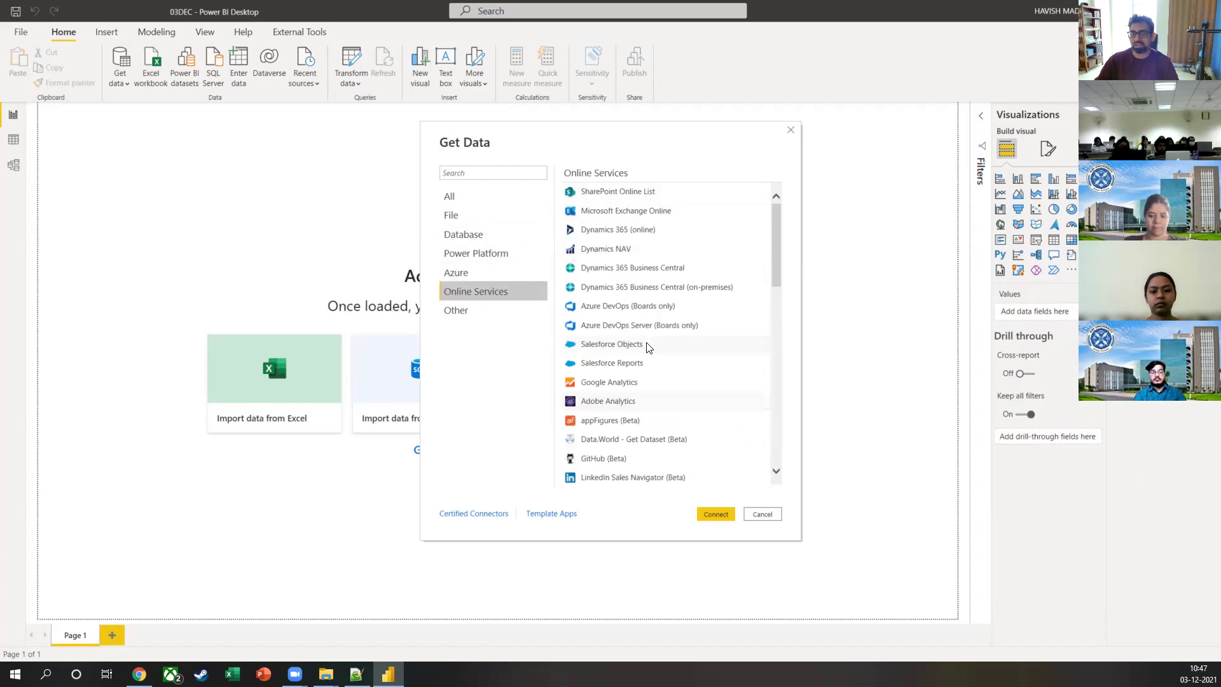
scroll(634, 363, "down", 1)
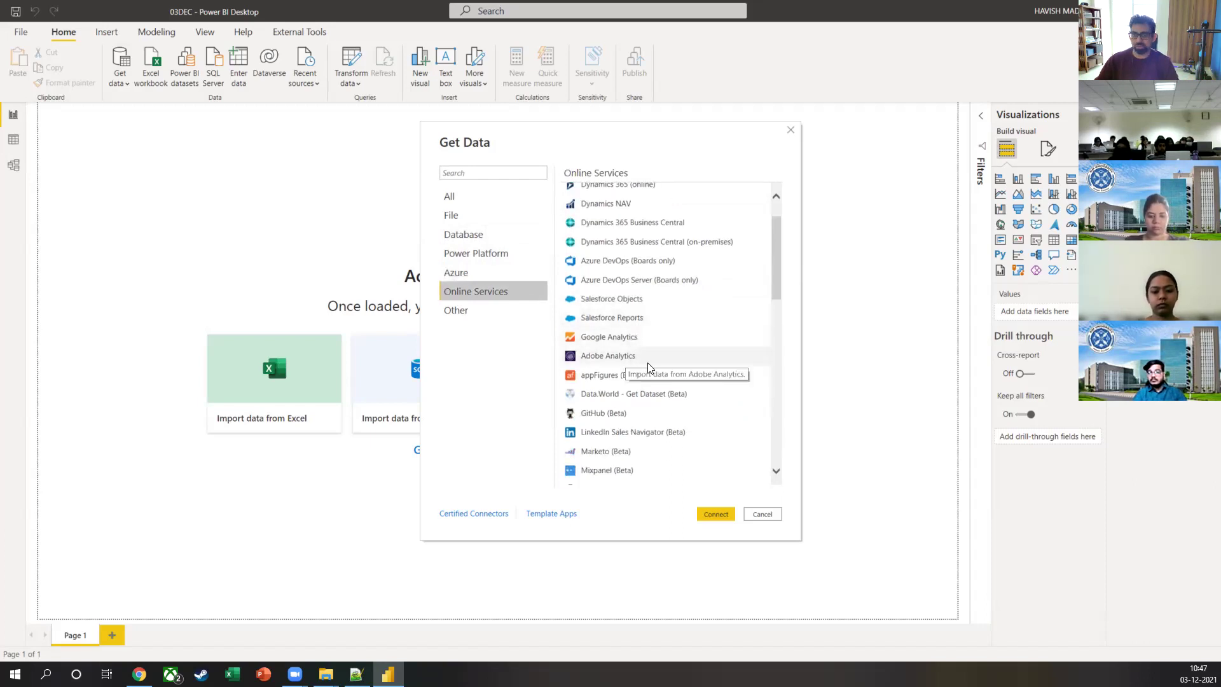
left_click(479, 311)
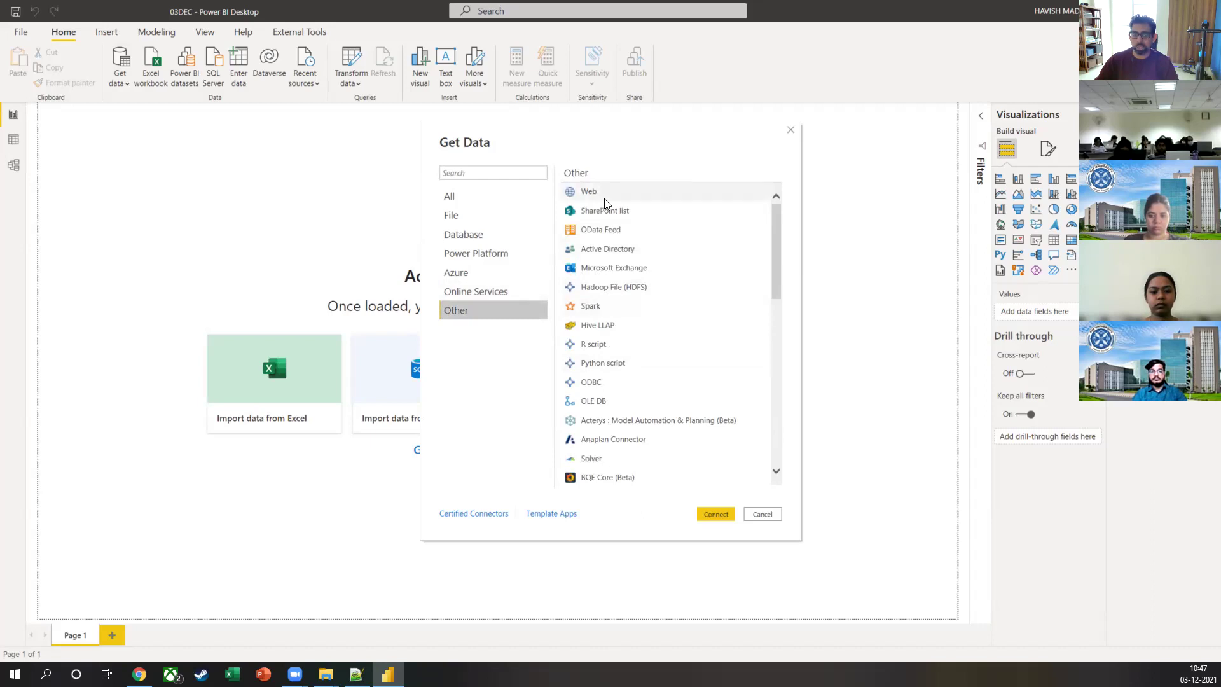
scroll(629, 267, "down", 10)
scroll(643, 296, "down", 3)
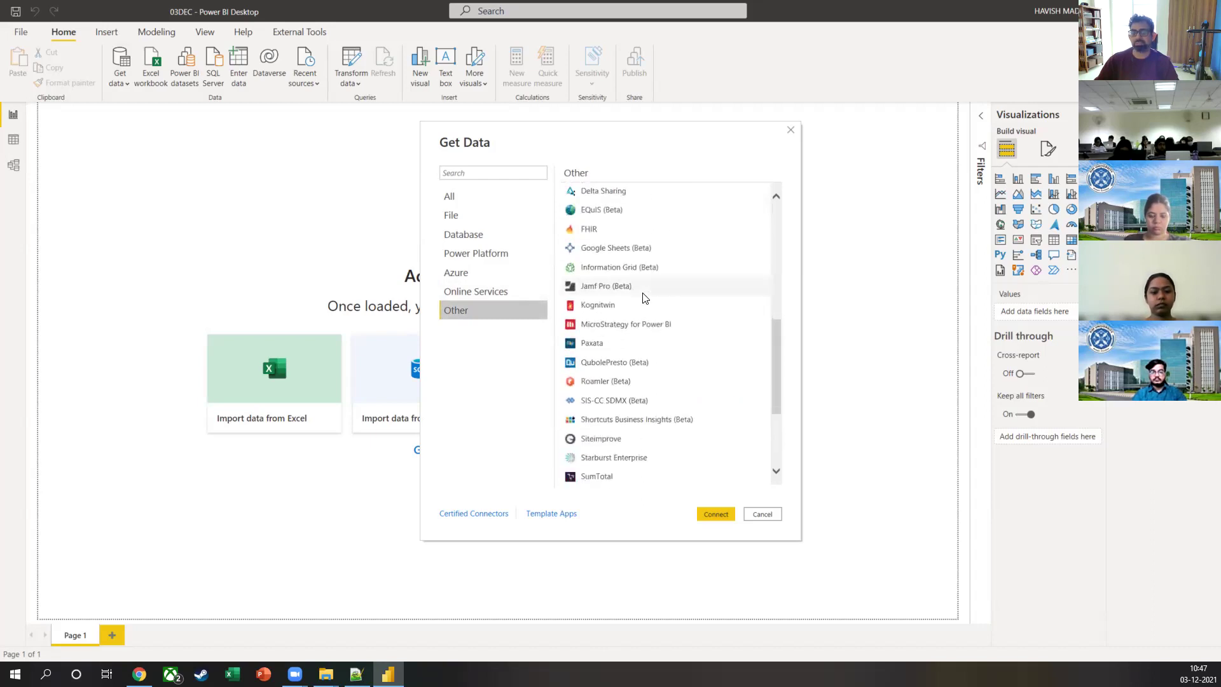
Step: Search the connectors for 'bloo', 'sa', 'sal' and 'goo', then pick Google Sheets (Beta)
left_click(470, 173)
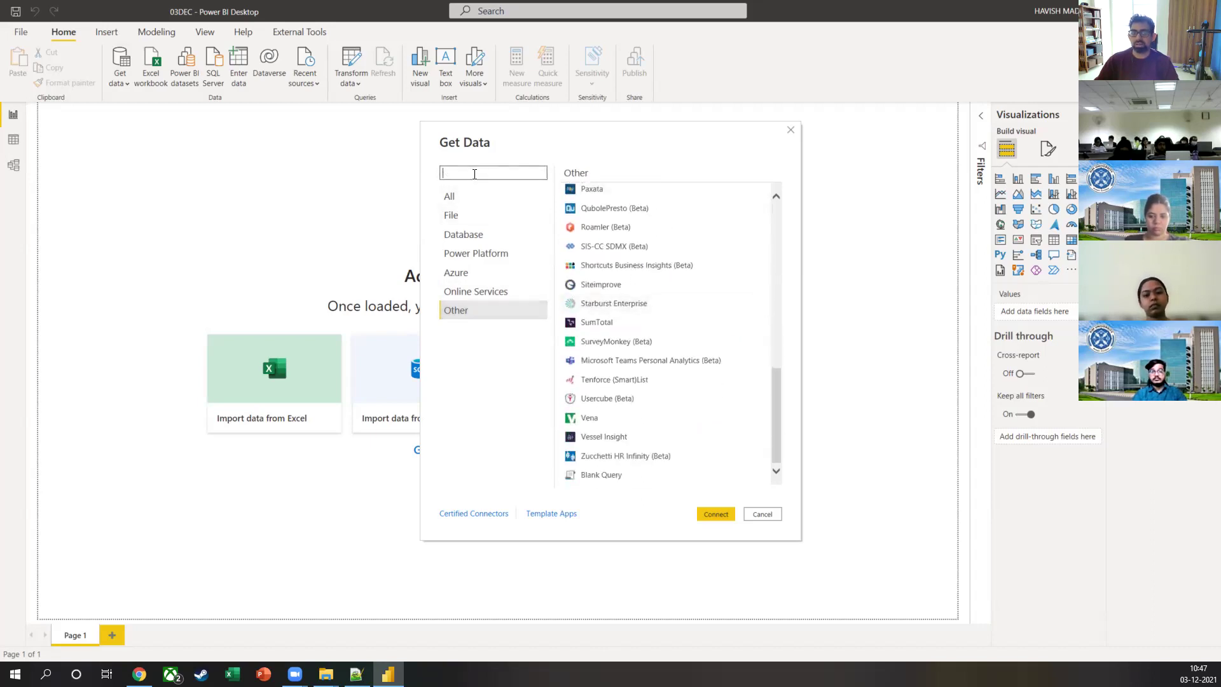
type("bloo")
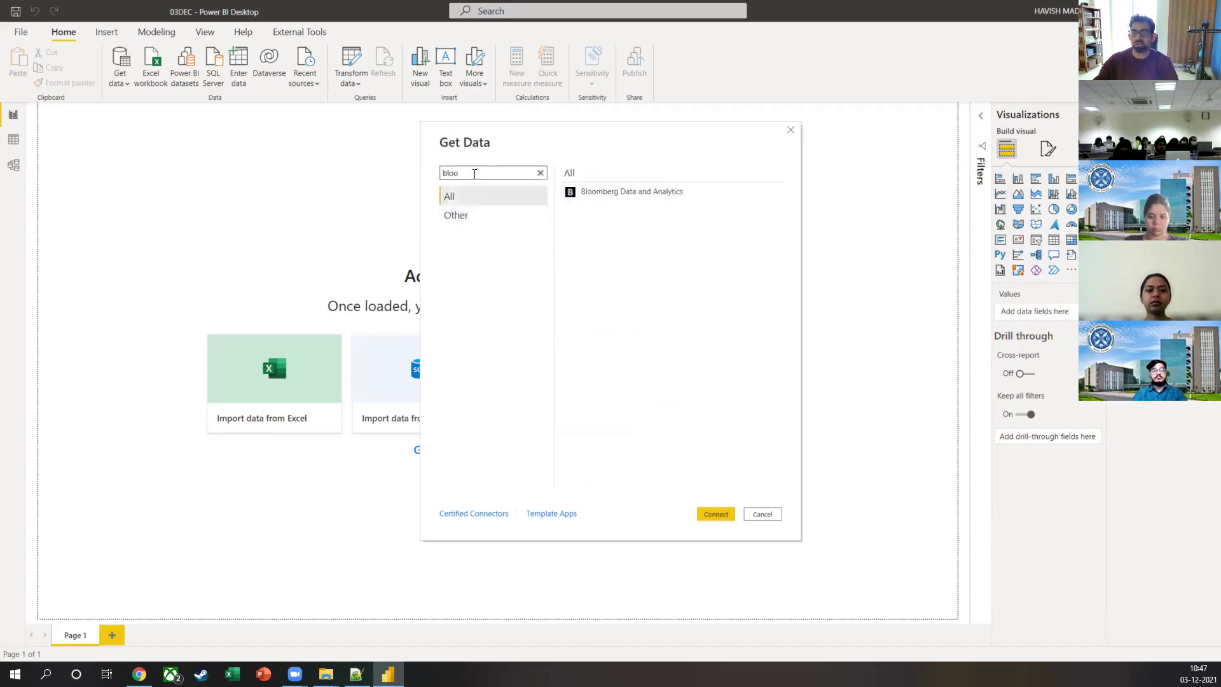
key("BackSpace")
key("BackSpace")
key("BackSpace")
key("BackSpace")
type("sap")
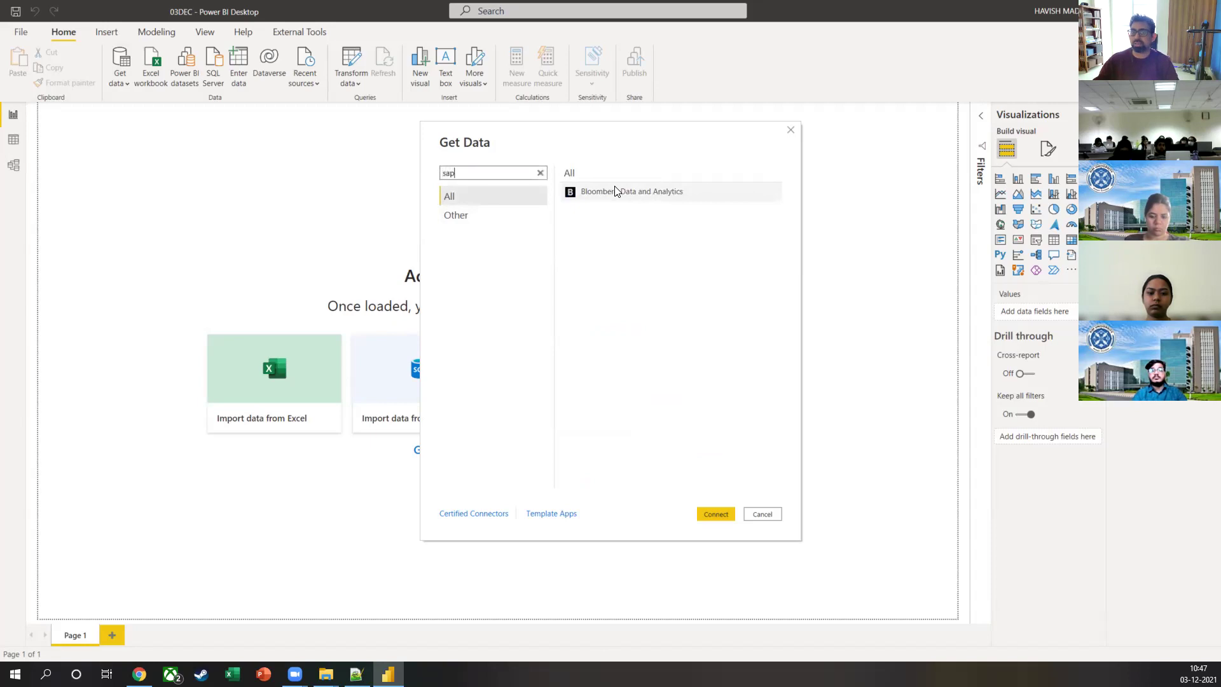
key("BackSpace")
key("BackSpace")
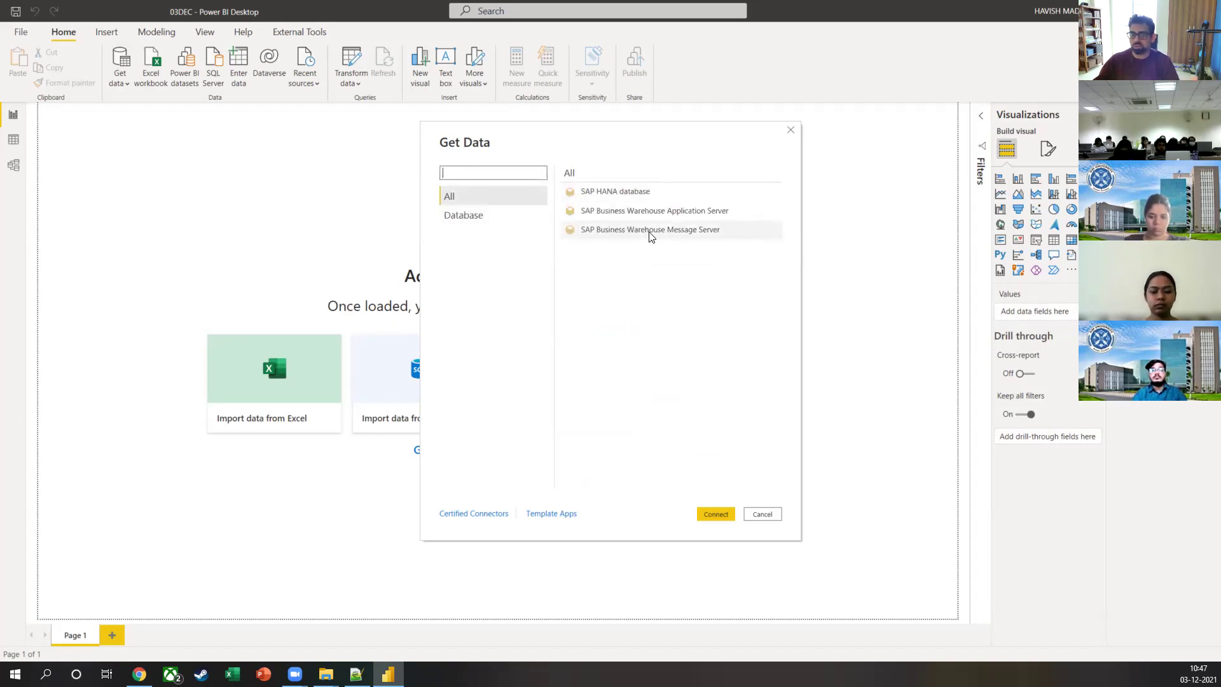
type("sal")
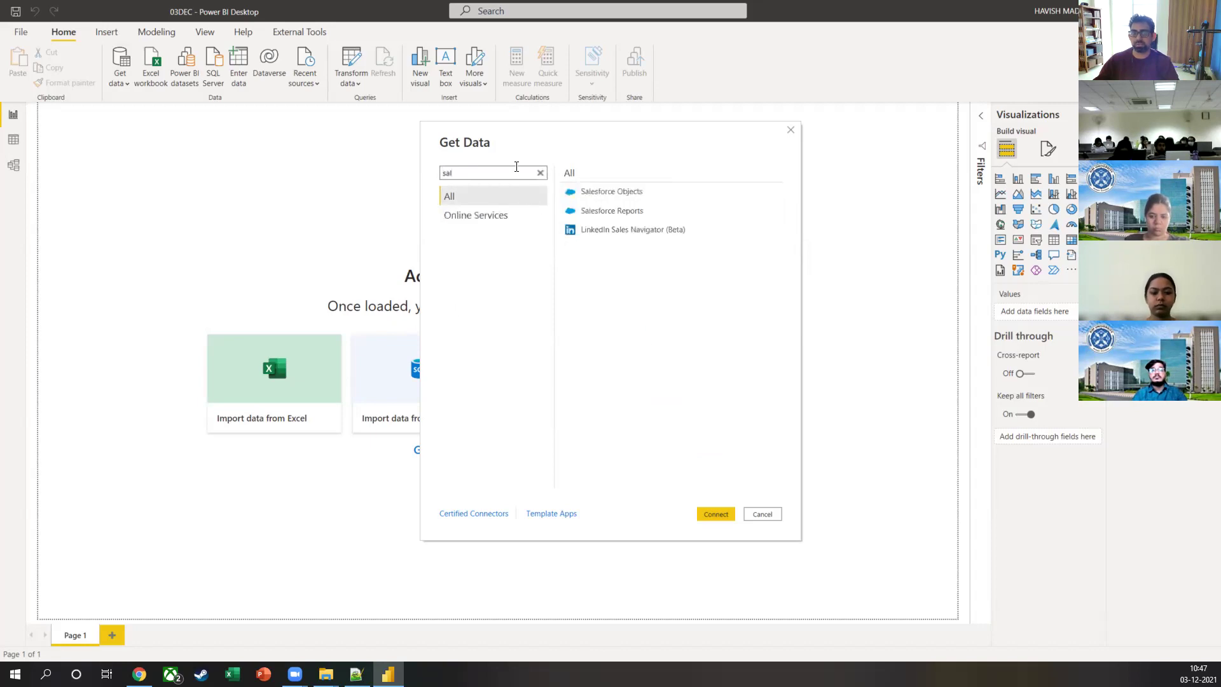
key("BackSpace")
key("BackSpace")
key("BackSpace")
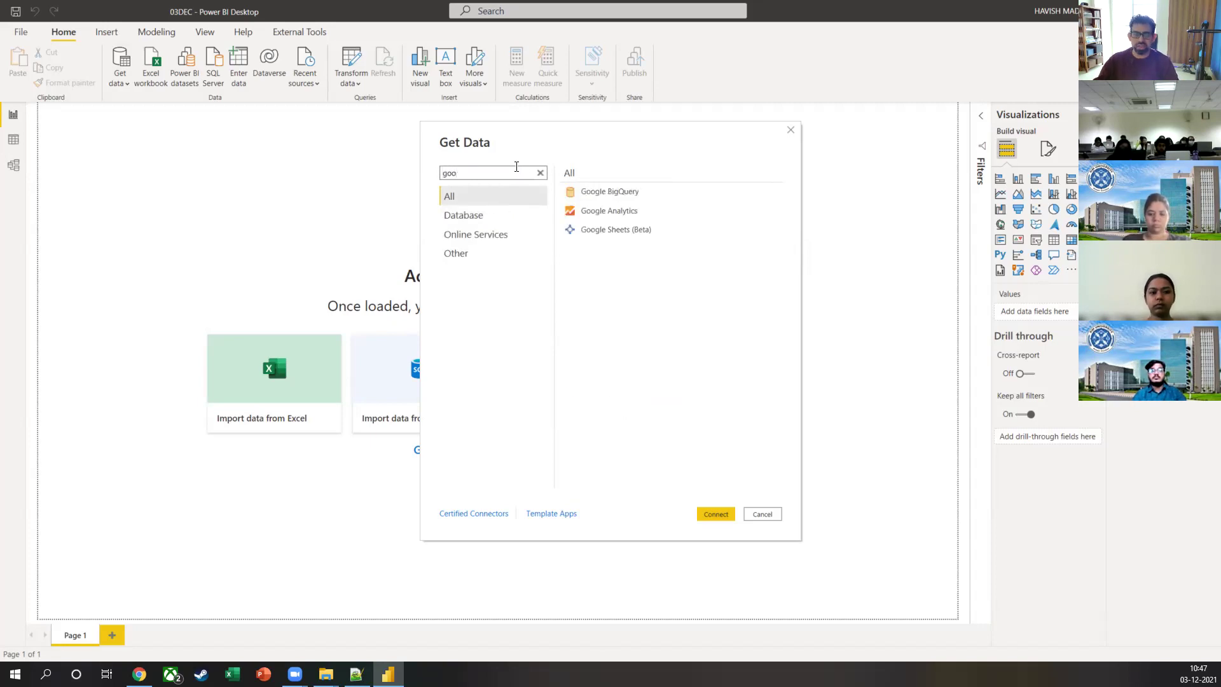
left_click(616, 231)
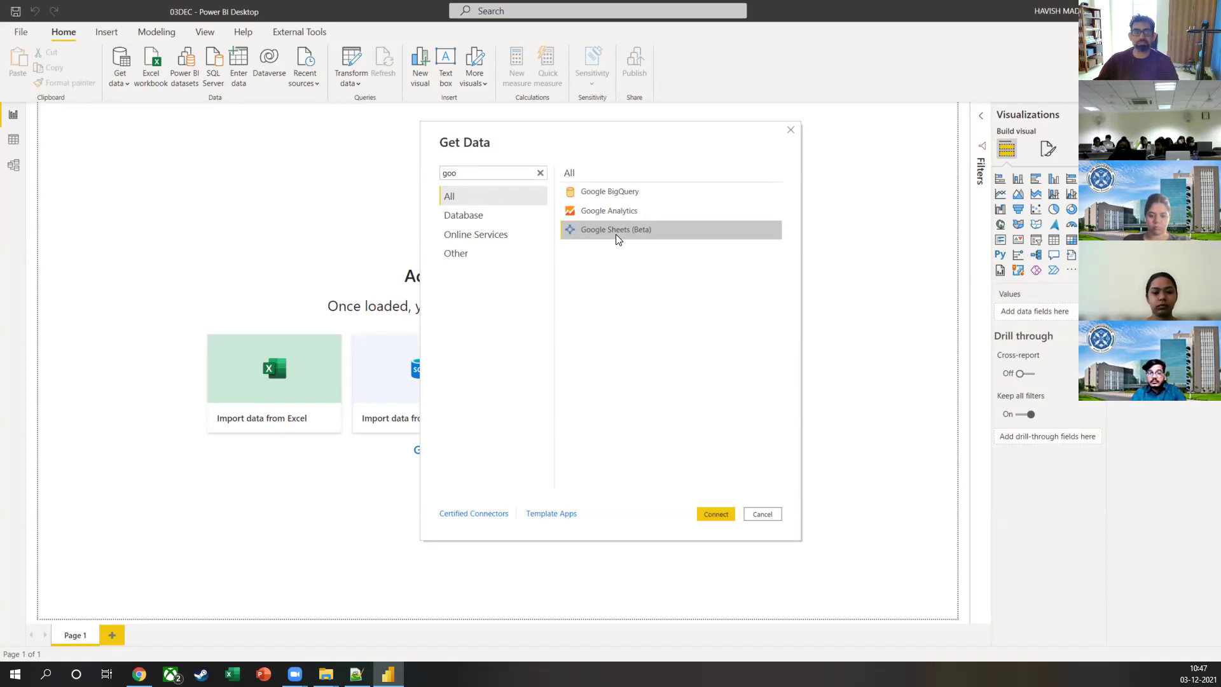
Step: Clear the search, filter to File connectors, and connect using the Folder connector
left_click(540, 173)
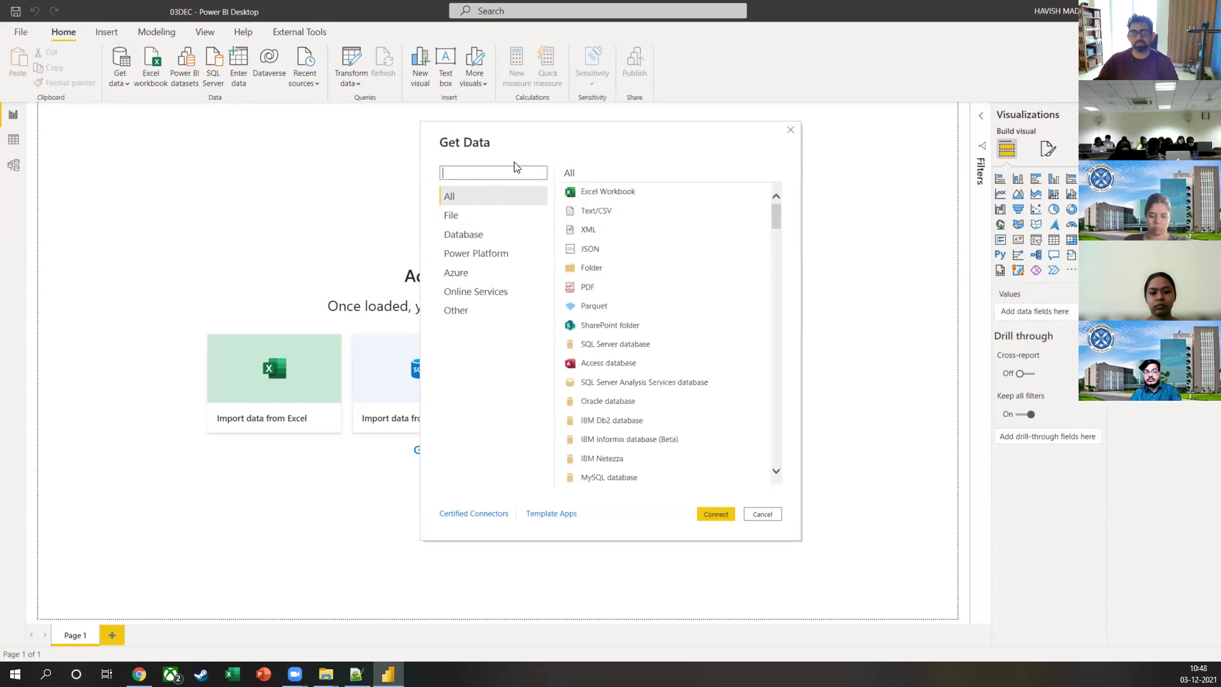
left_click(450, 216)
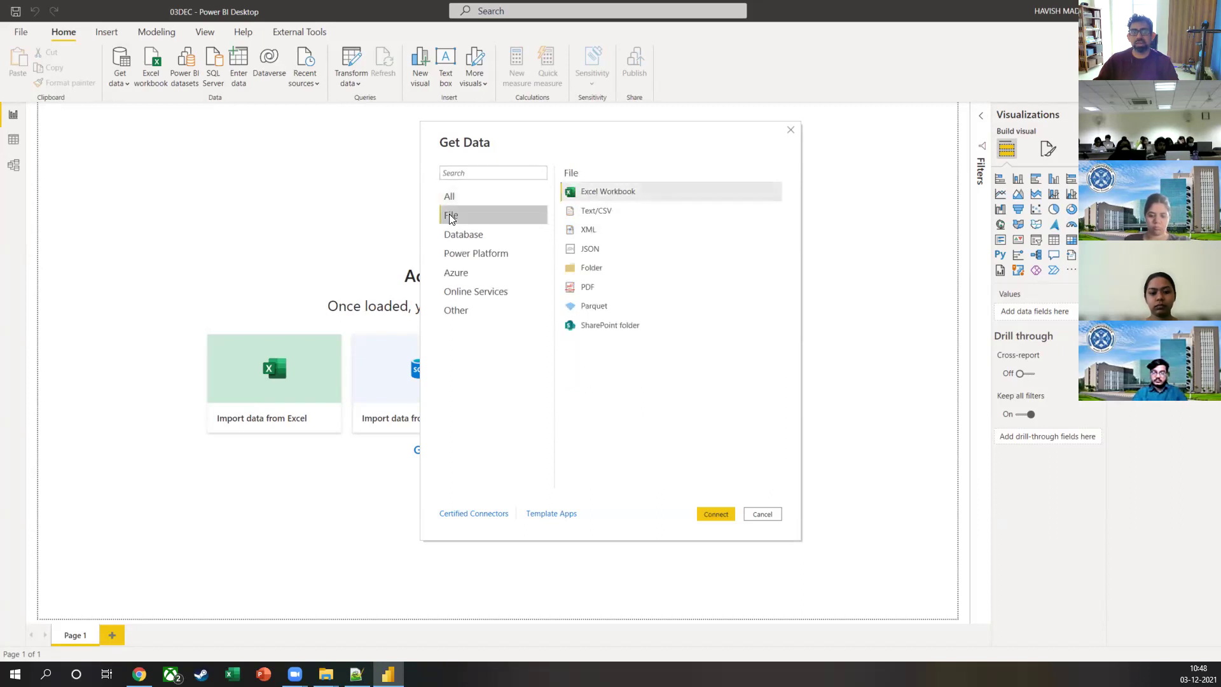
left_click(632, 269)
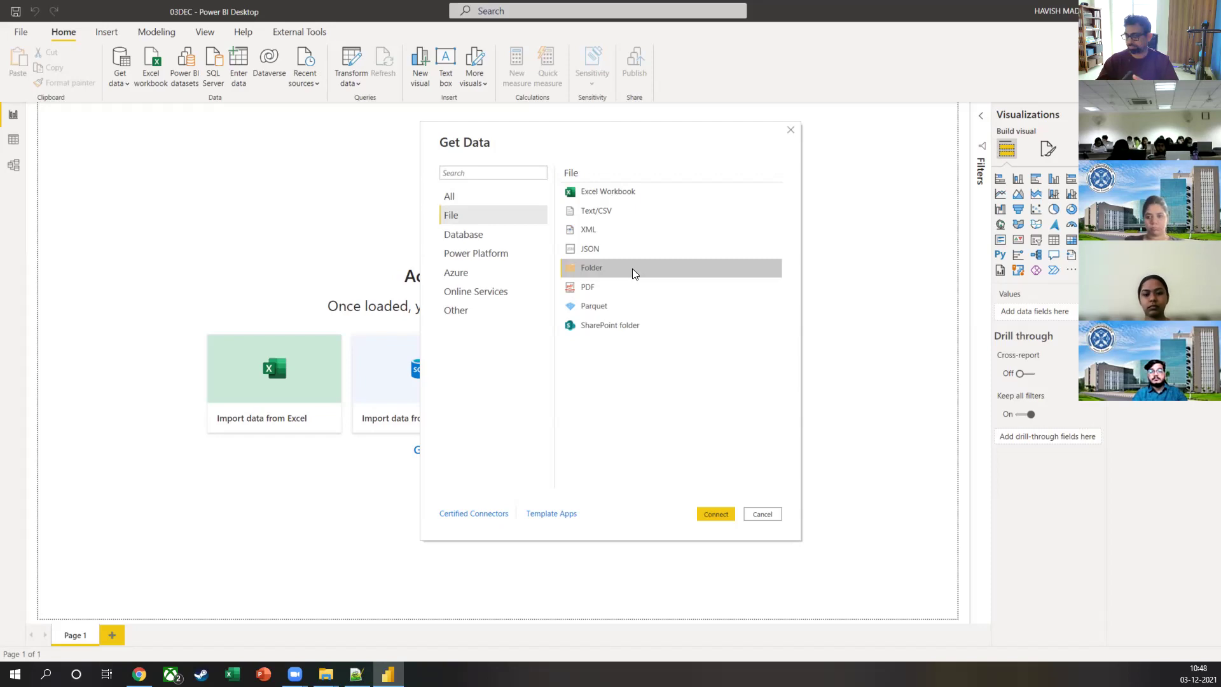
left_click(713, 515)
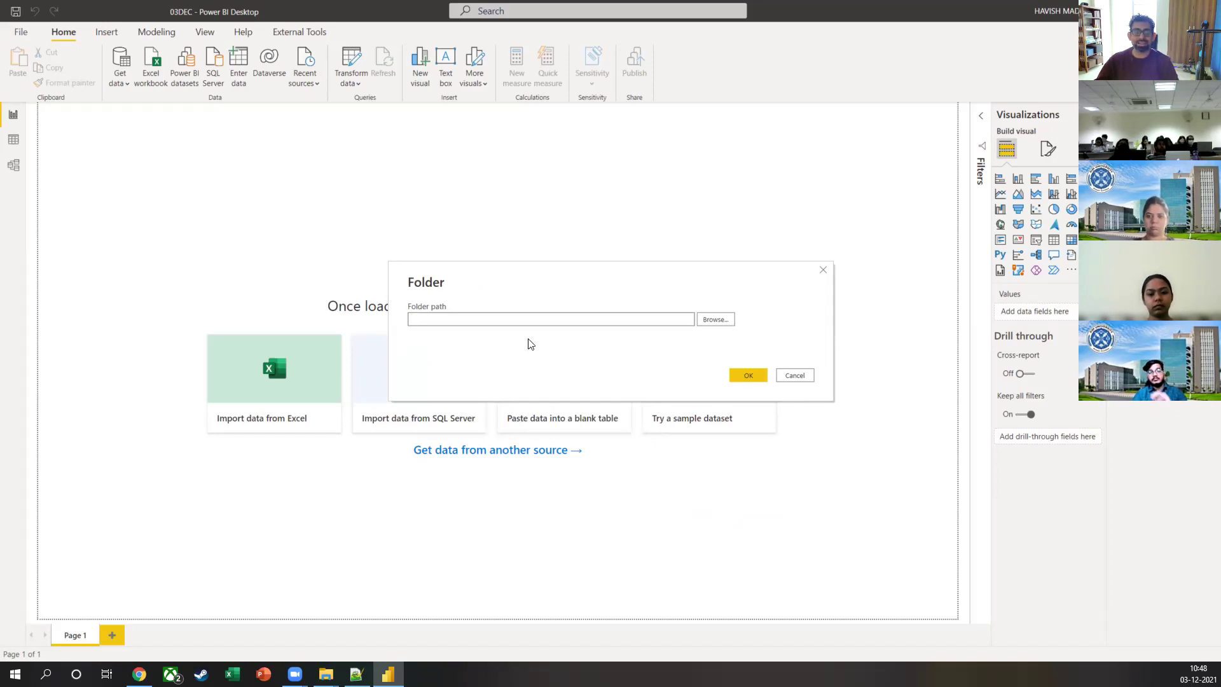
Step: Browse through OneDrive > Desktop > Current > XIM > Files > Power BI > Model and select 2017-2019
left_click(703, 321)
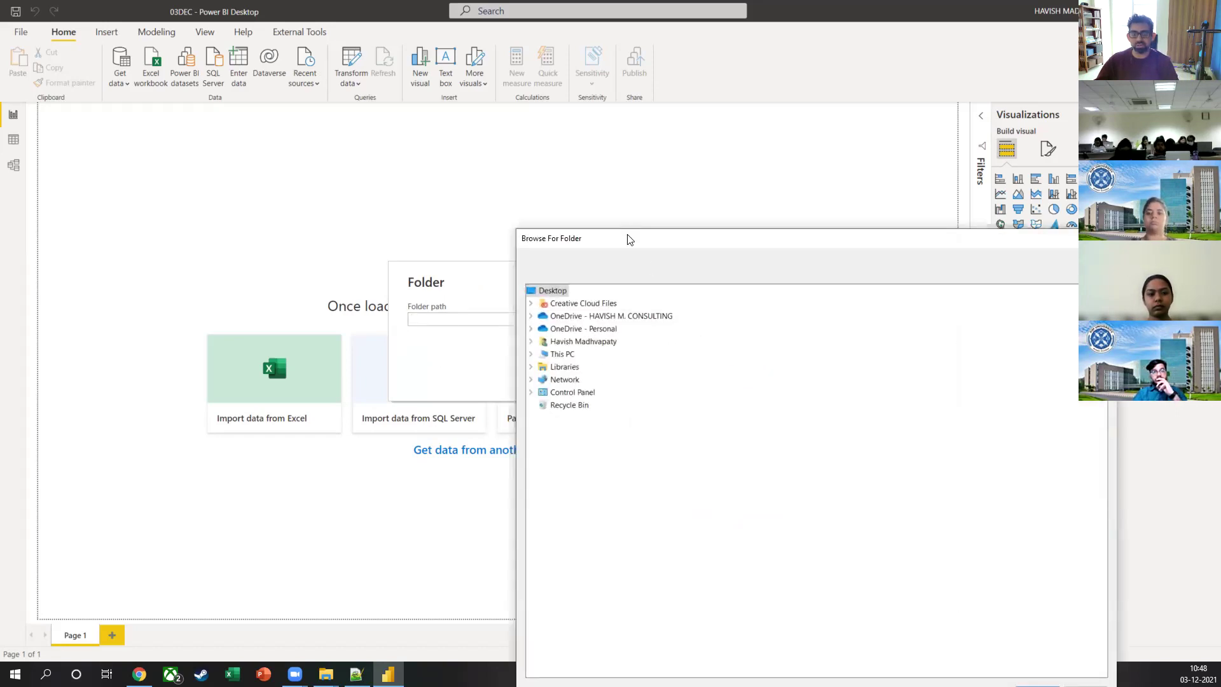
left_click_drag(625, 240, 372, 34)
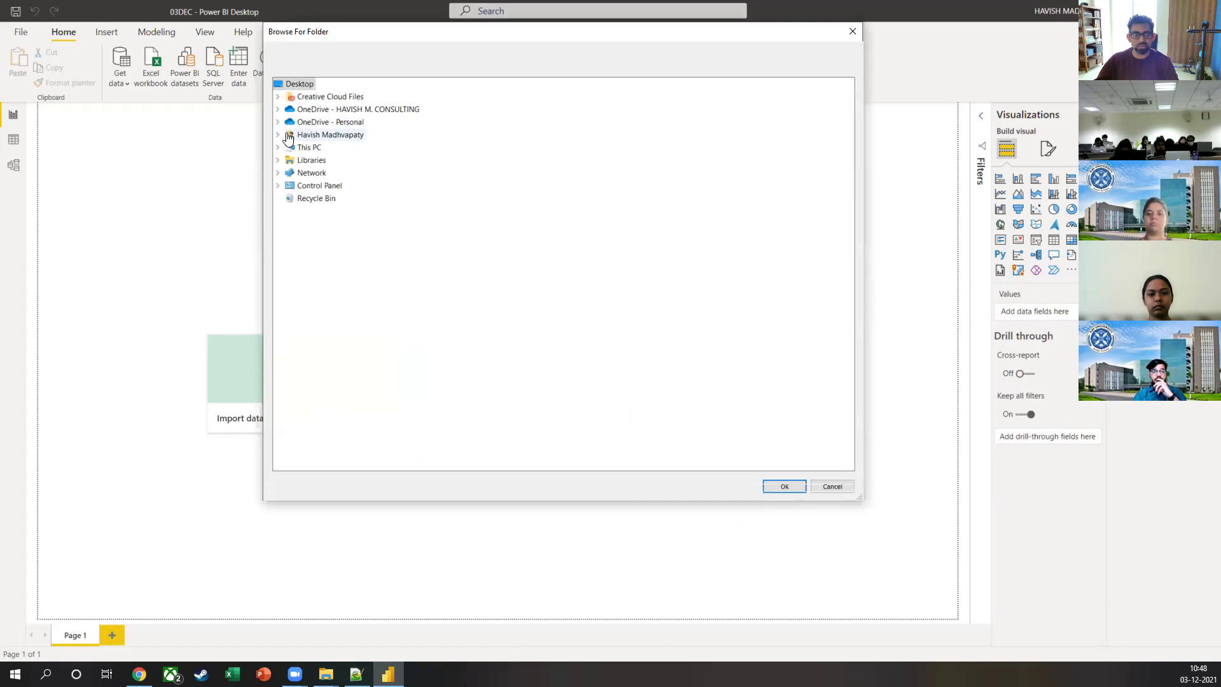
left_click(278, 108)
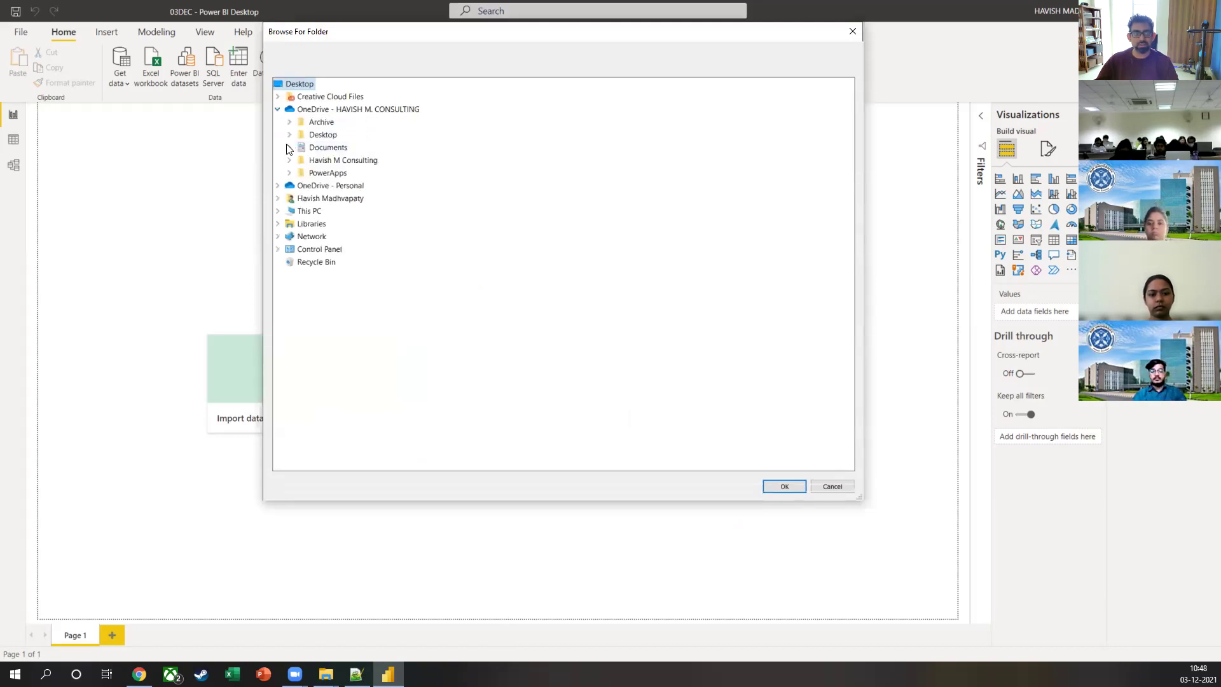
left_click(289, 135)
left_click(300, 147)
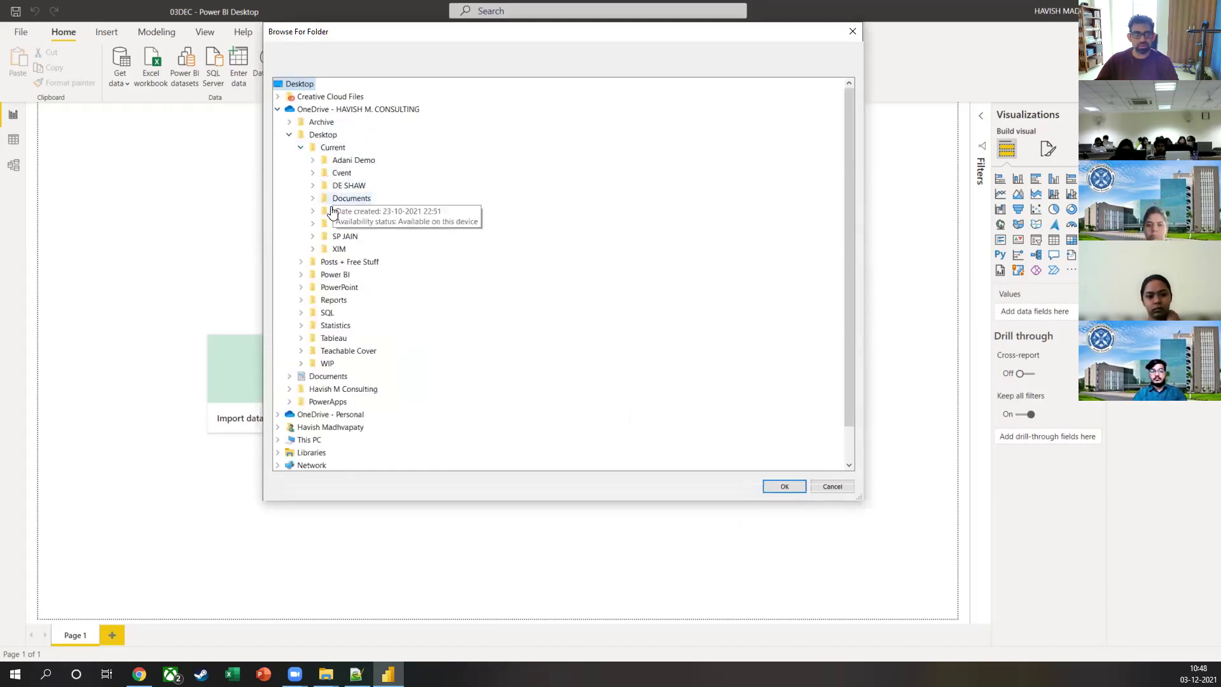
left_click(312, 248)
left_click(324, 262)
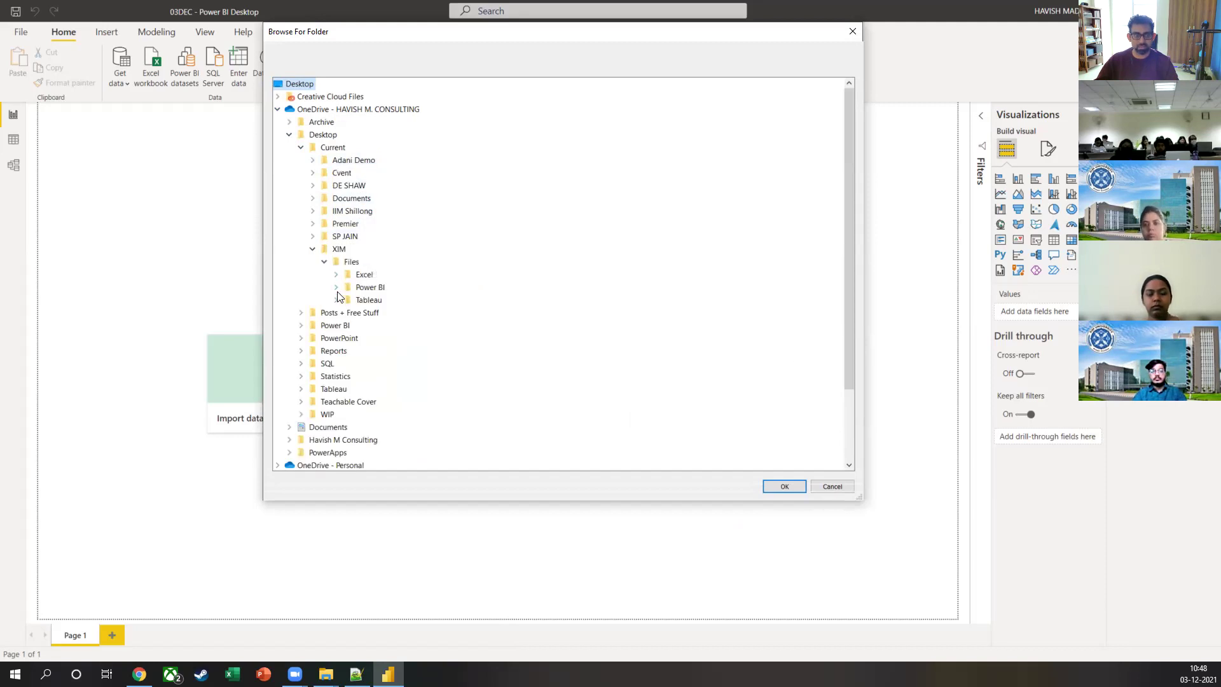
left_click(336, 287)
left_click(348, 300)
left_click(387, 313)
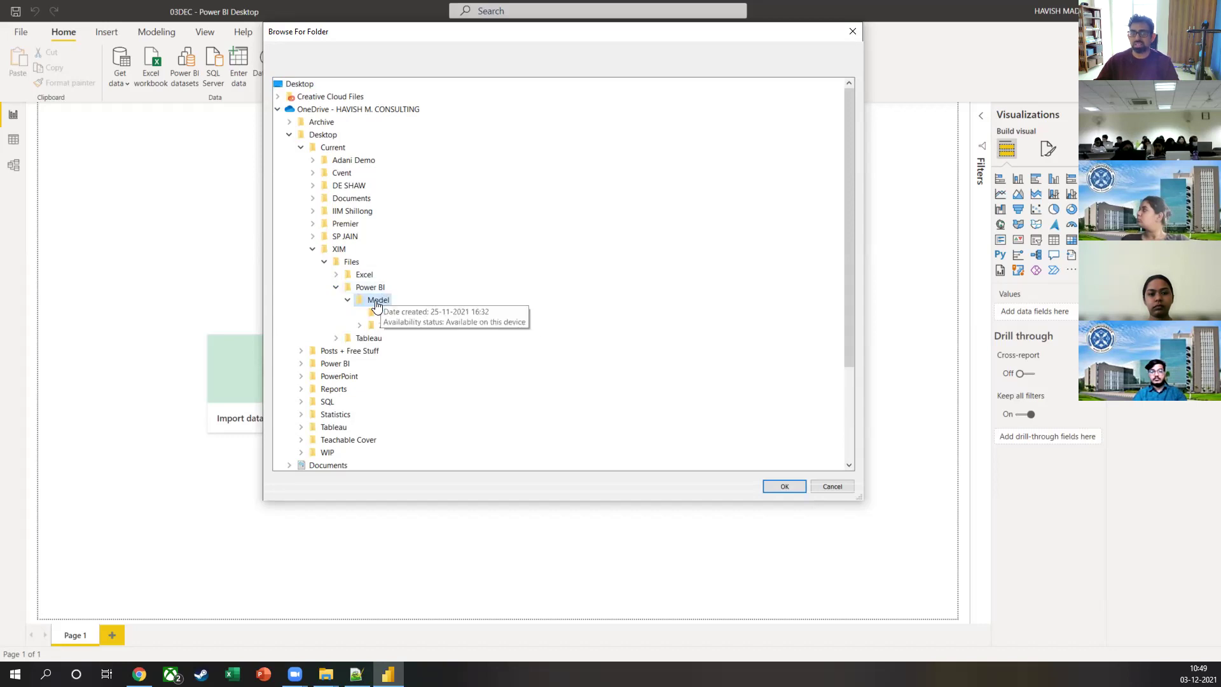
left_click(396, 313)
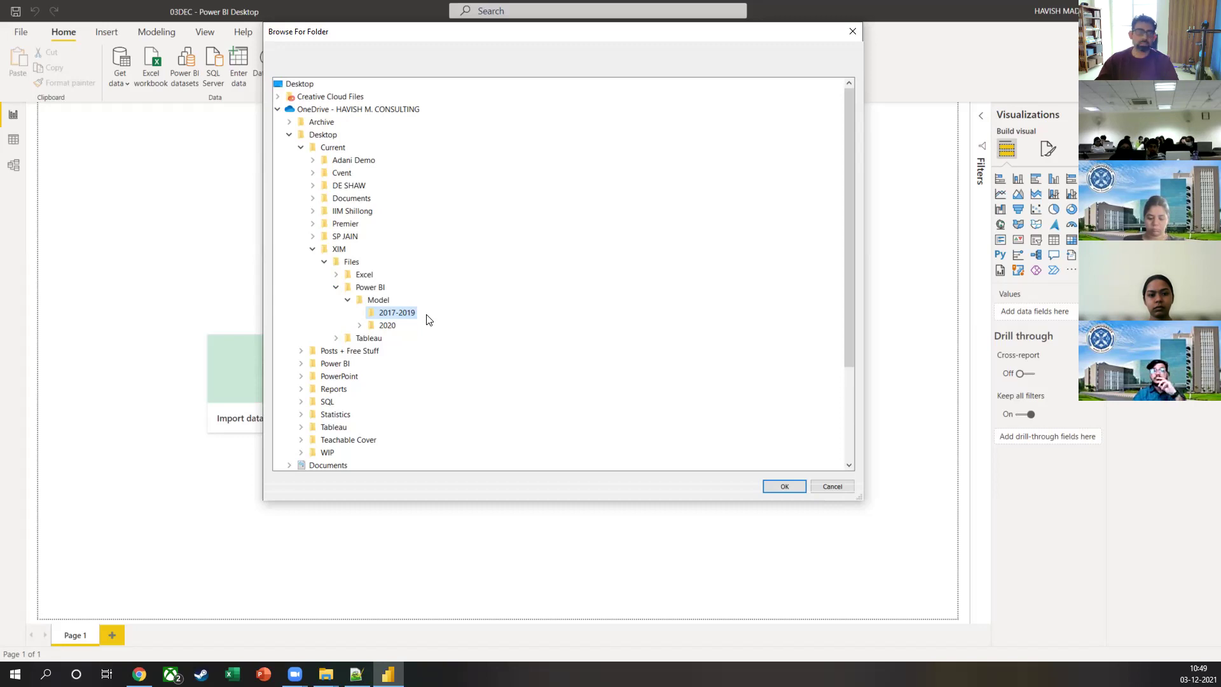
Step: Confirm the 2017-2019 folder path to preview its 2017, 2018, 2019 and text files
left_click(776, 486)
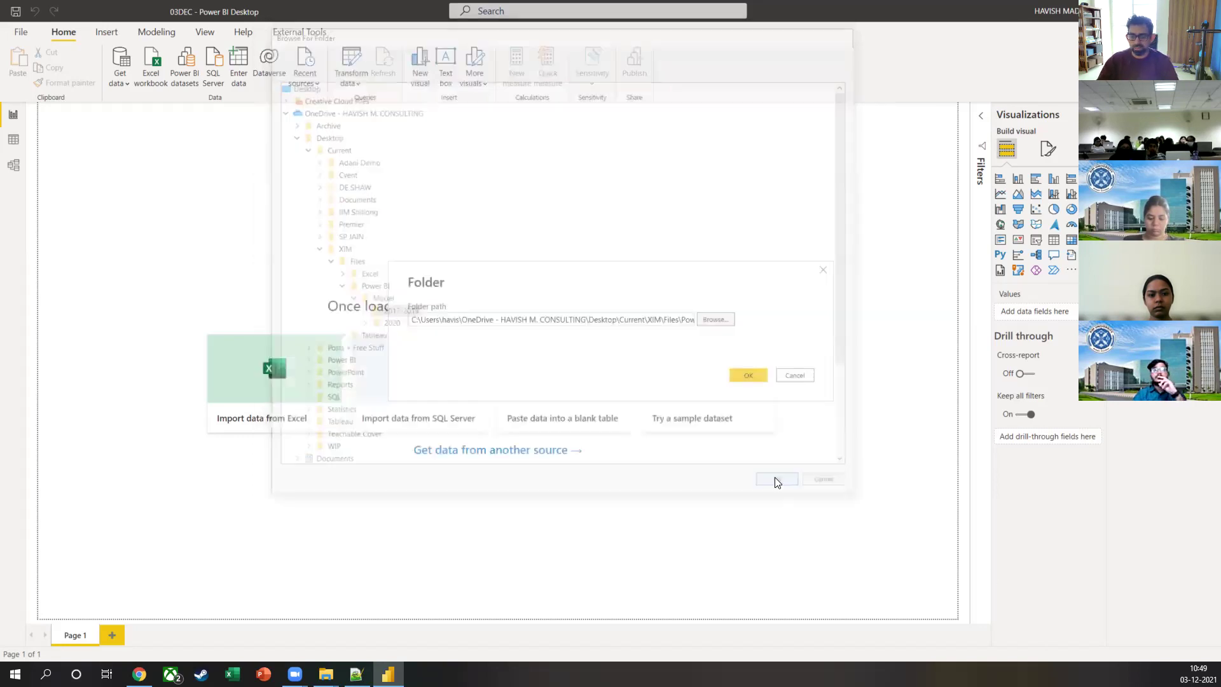
left_click(745, 377)
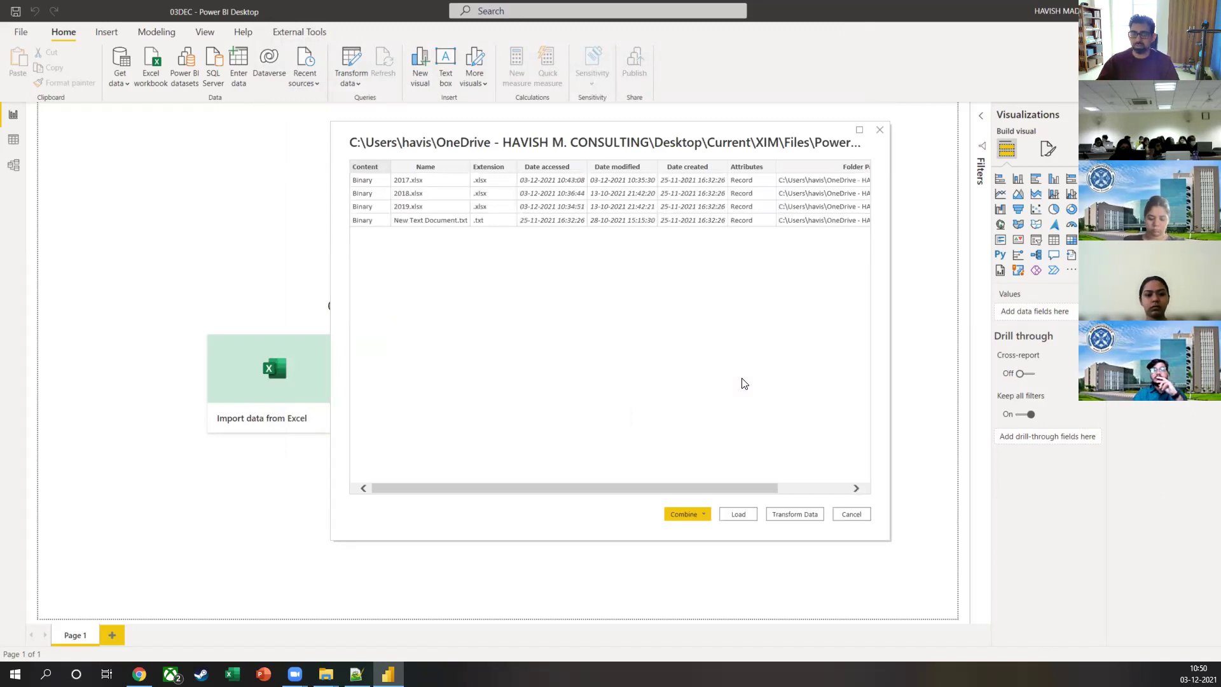
Step: Check the 2017-2019 folder's contents in File Explorer, then return to the Power BI preview
key("alt+Tab")
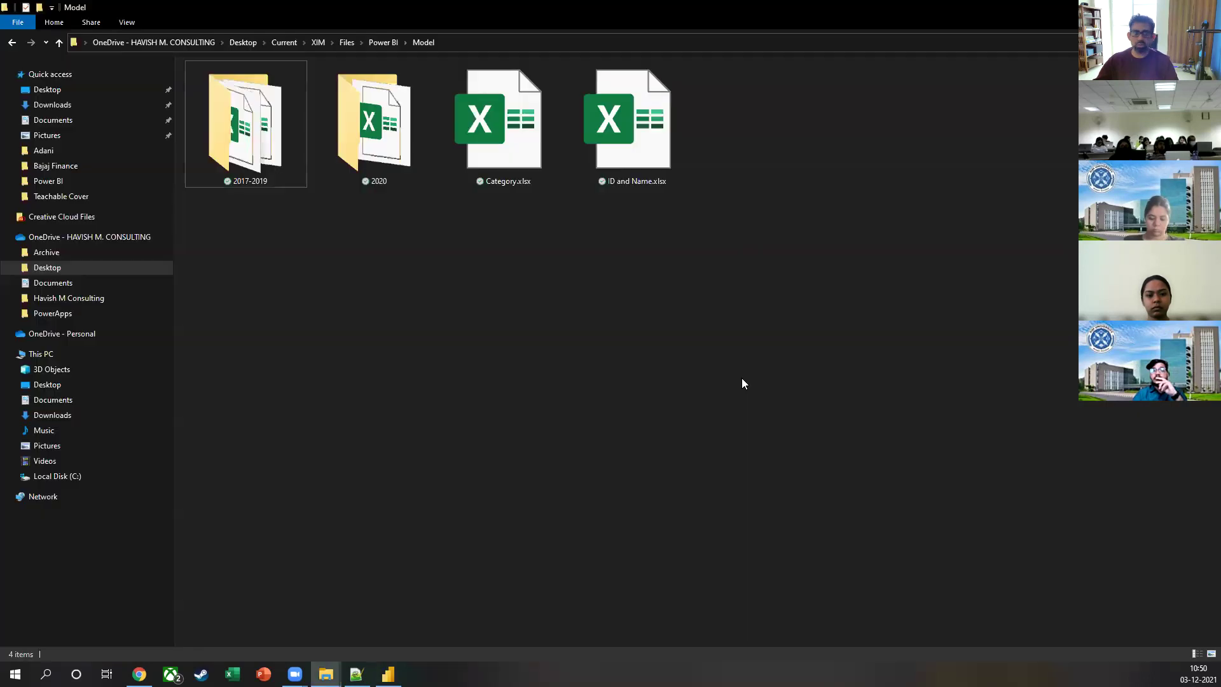
double_click(266, 158)
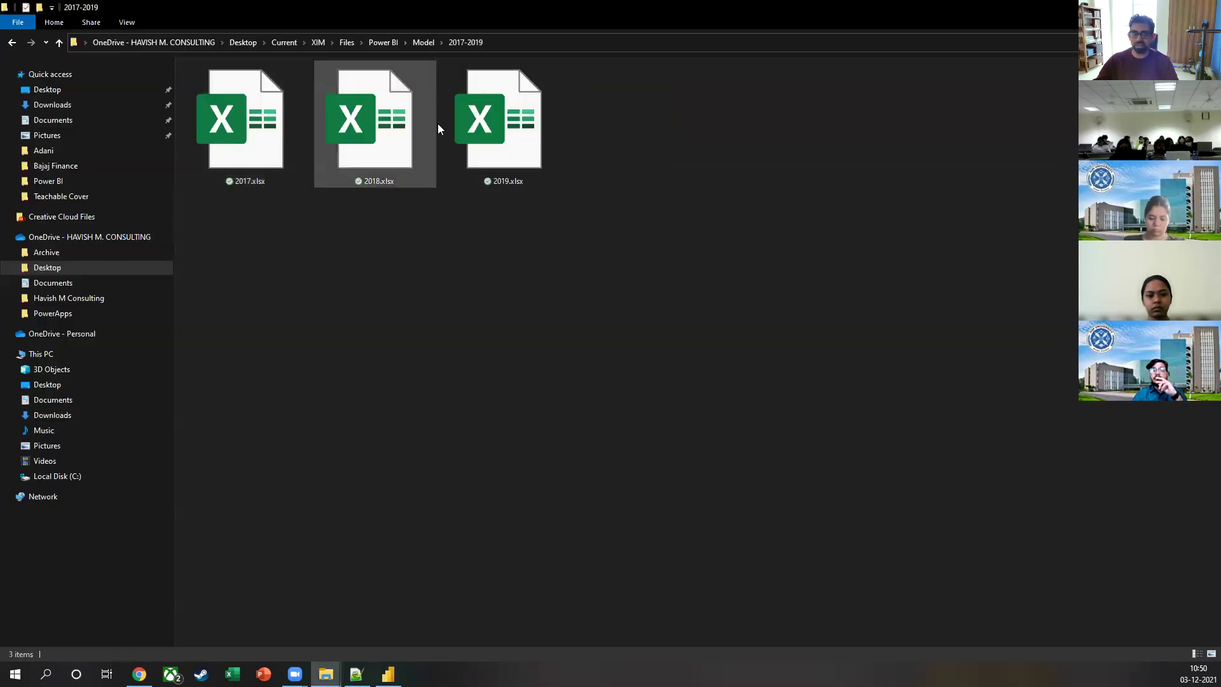
key("alt+Tab")
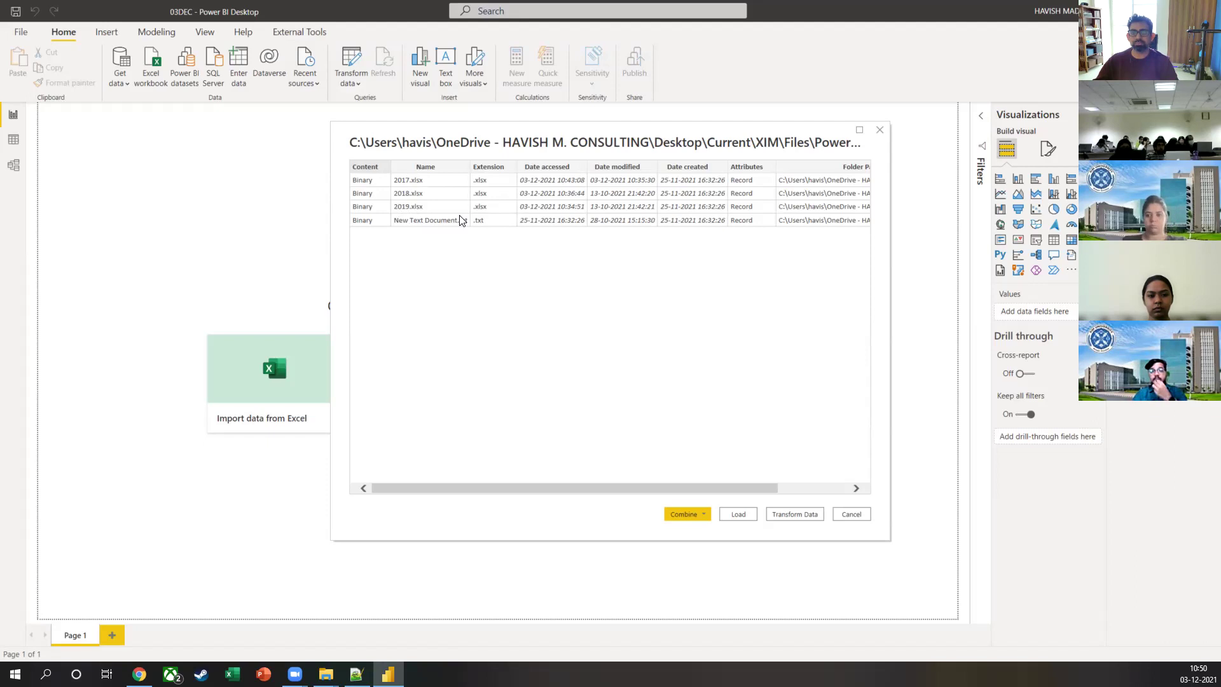
Step: Scroll the folder preview to the Folder Path column, then bring File Explorer forward
left_click_drag(579, 485, 493, 477)
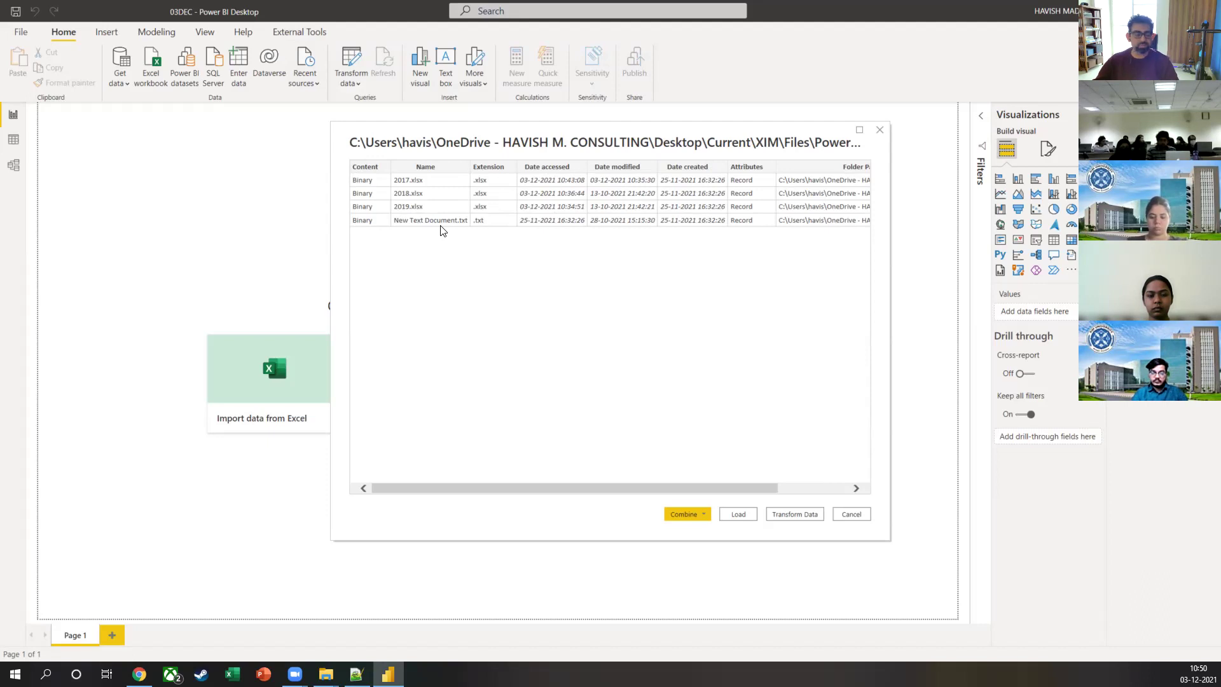
key("alt+Tab")
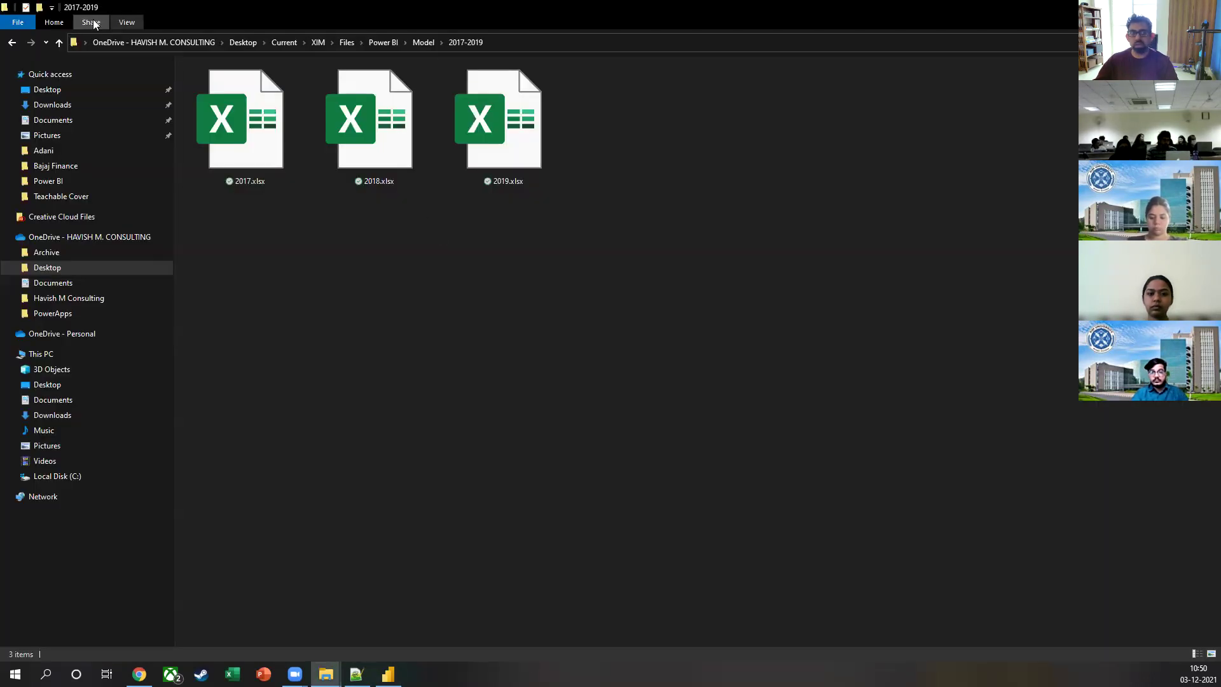
Step: Show hidden files and open New Text Document.txt to confirm it is empty, then return to Power BI
left_click(129, 23)
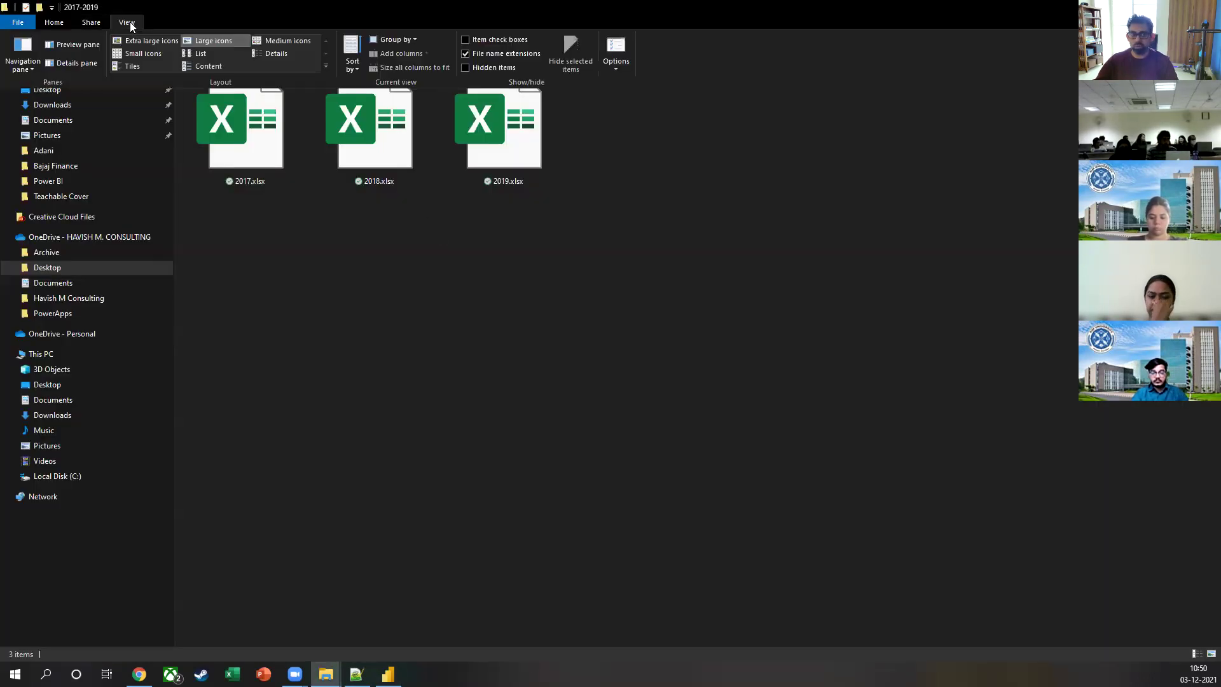
left_click(474, 66)
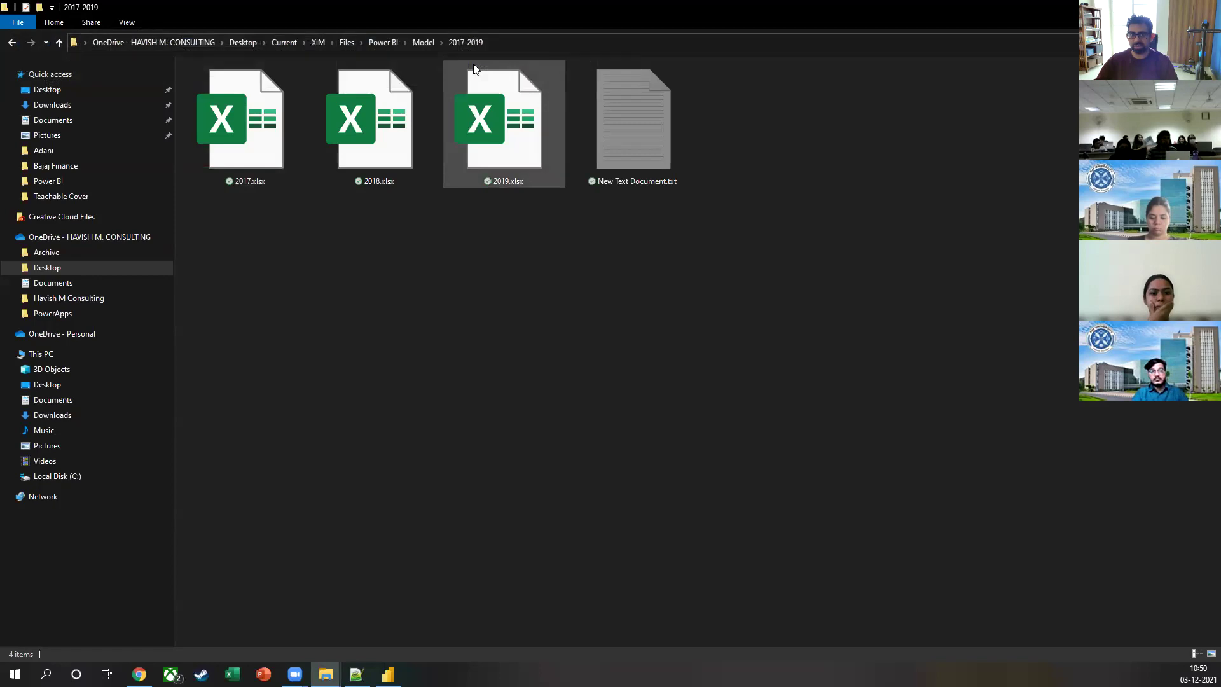
left_click(633, 154)
double_click(634, 155)
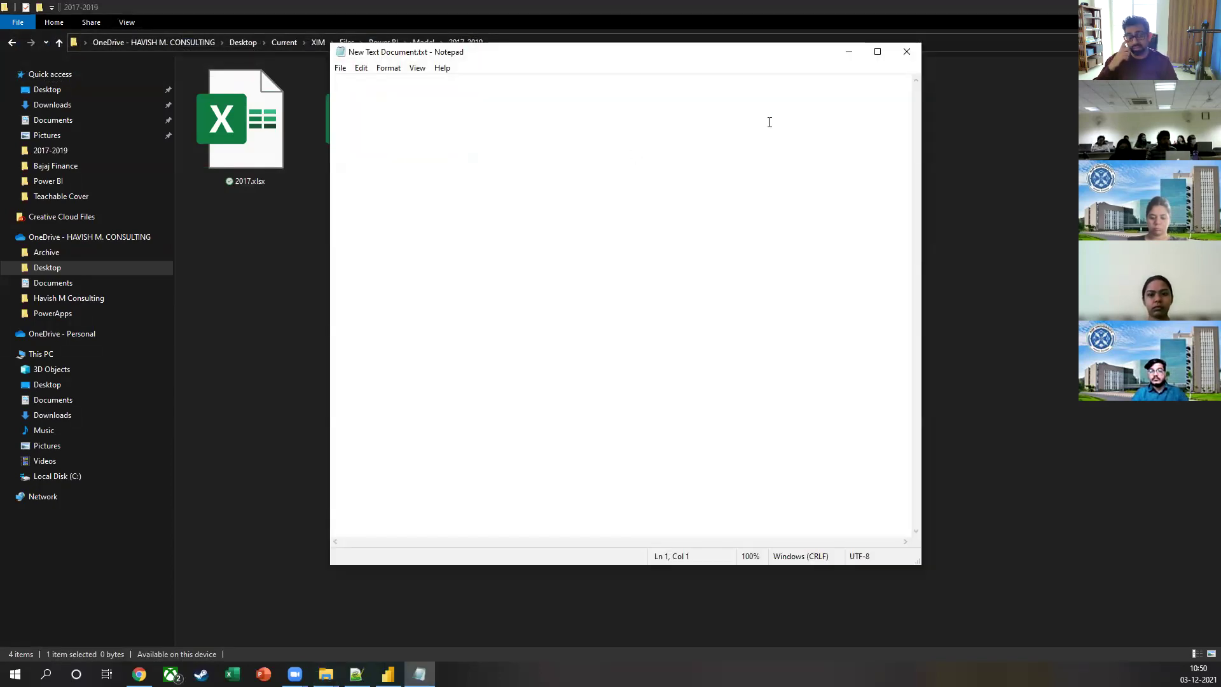
left_click(907, 54)
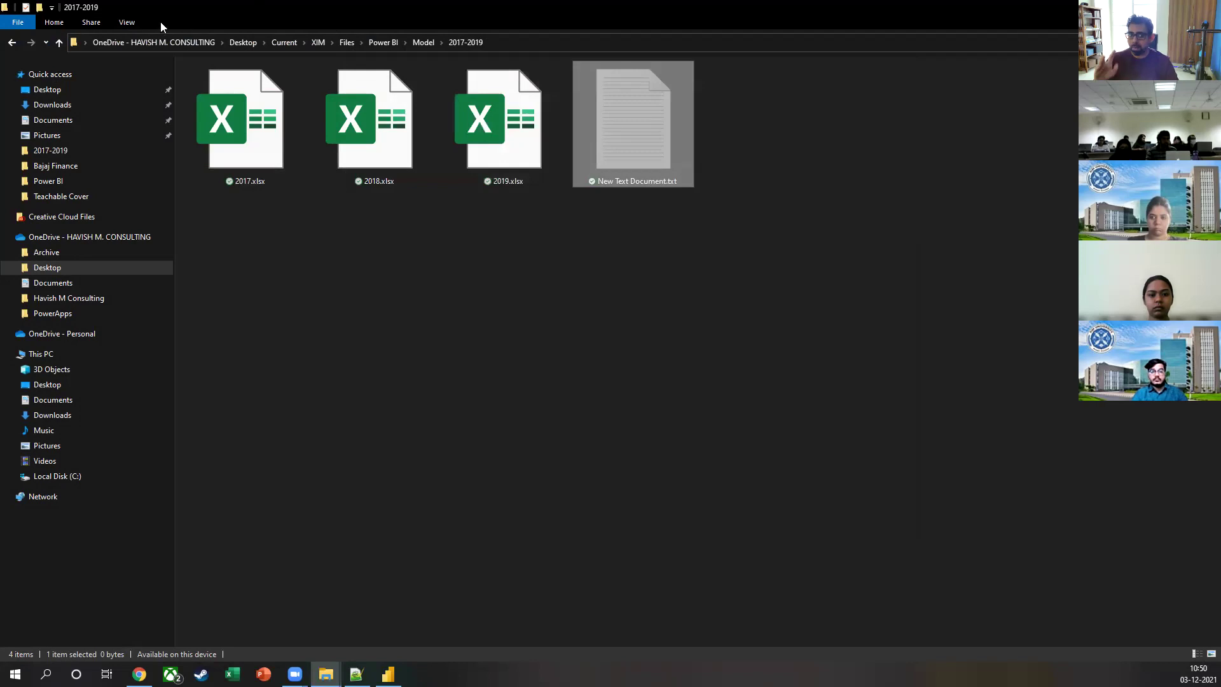
left_click(129, 23)
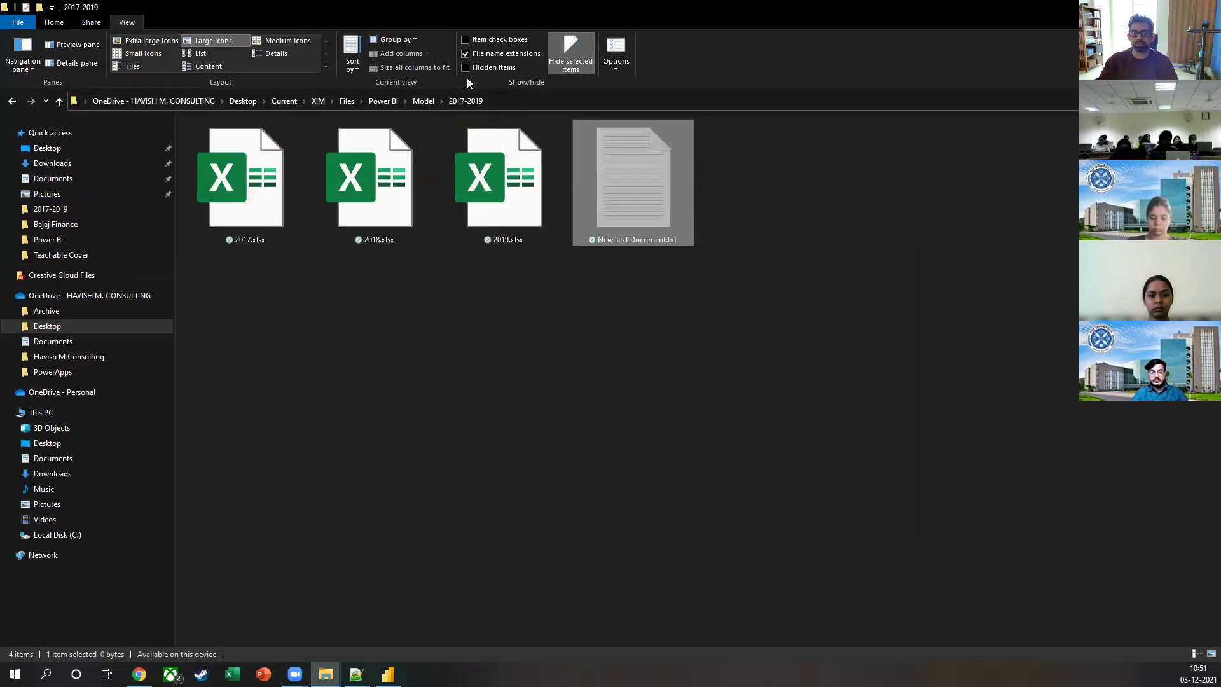
key("alt+Tab")
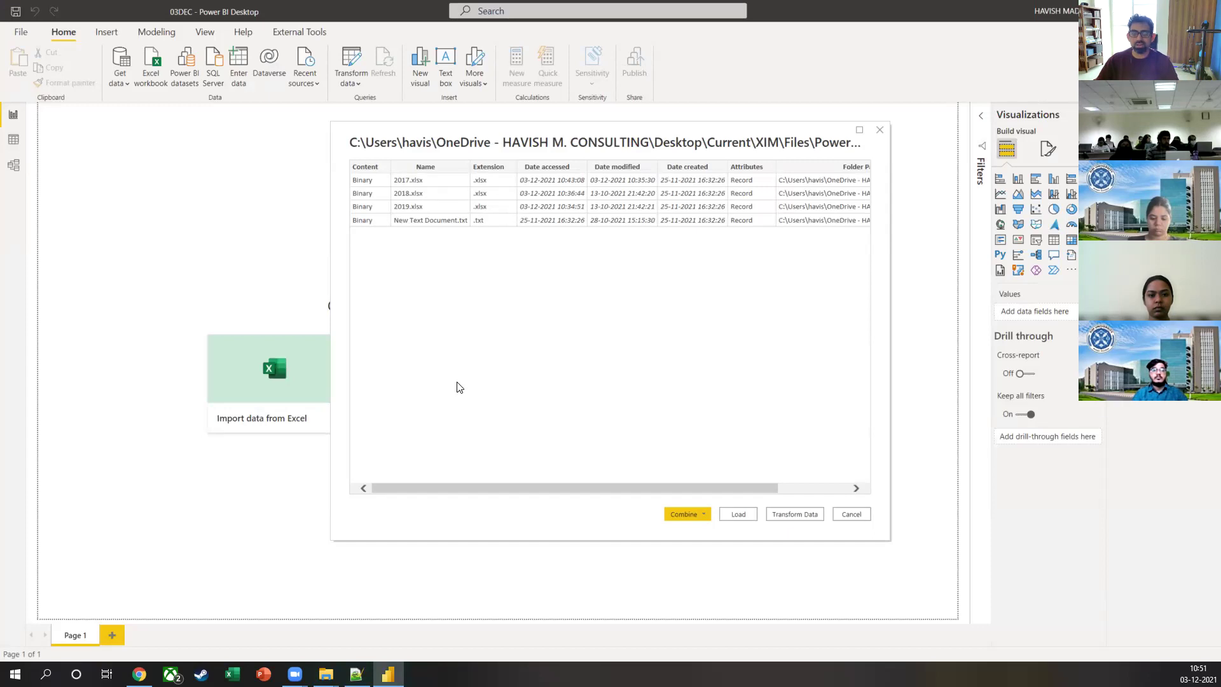
Step: Choose Combine & Load from the Combine dropdown in the folder preview
left_click(694, 513)
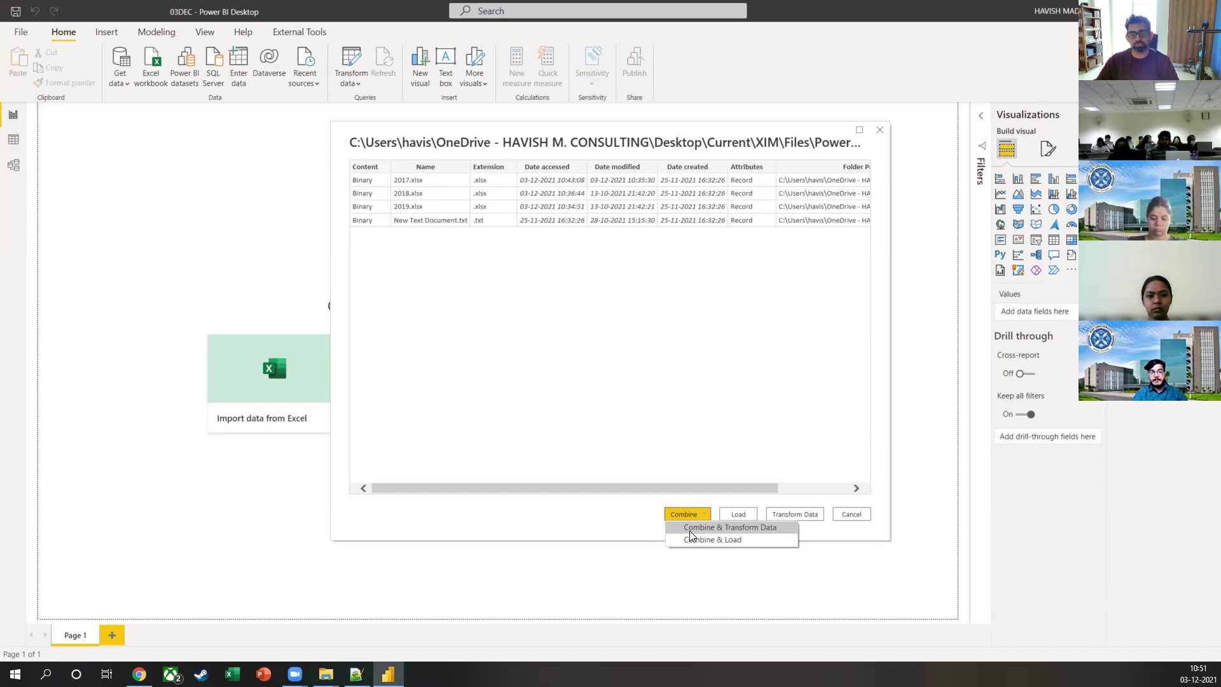
left_click(691, 537)
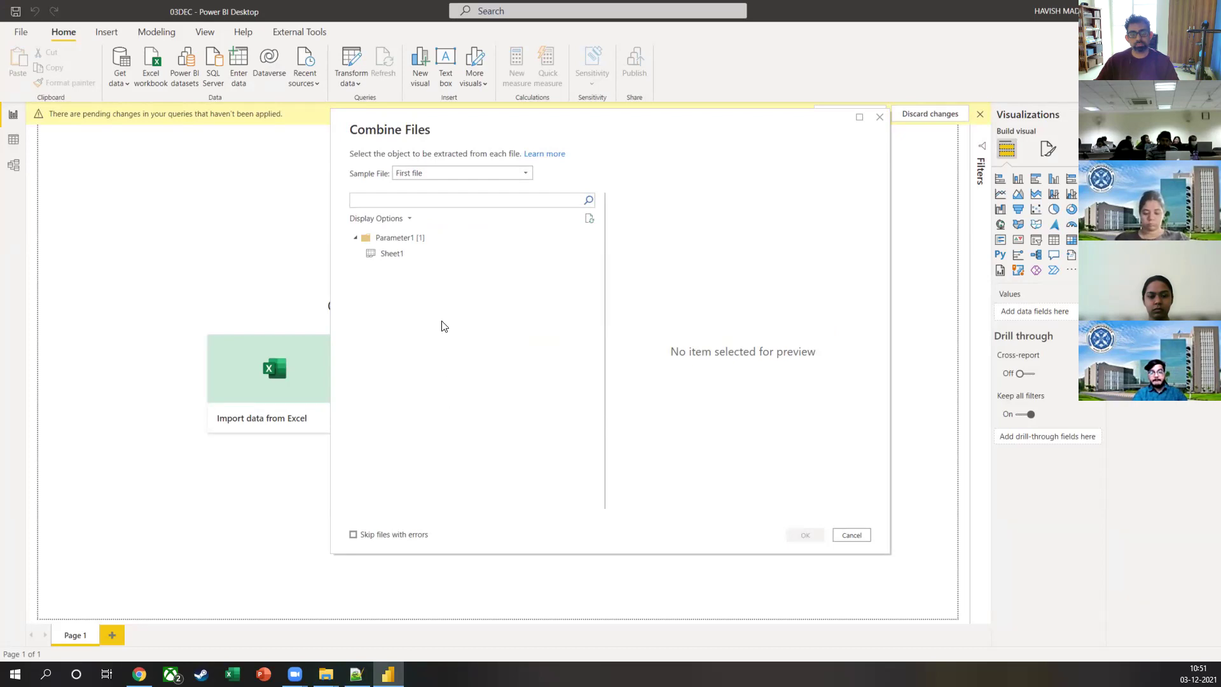
Step: Preview Sheet1 as the table to extract and keep First file as the sample file
left_click(469, 251)
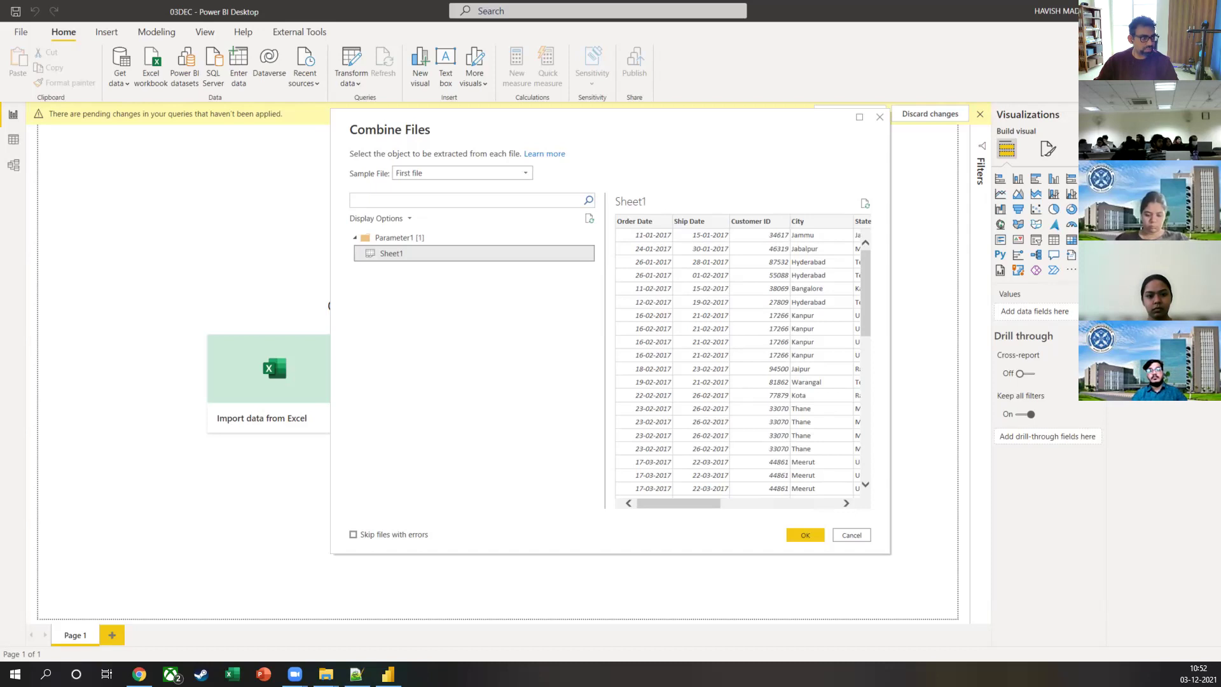
left_click_drag(310, 207, 346, 173)
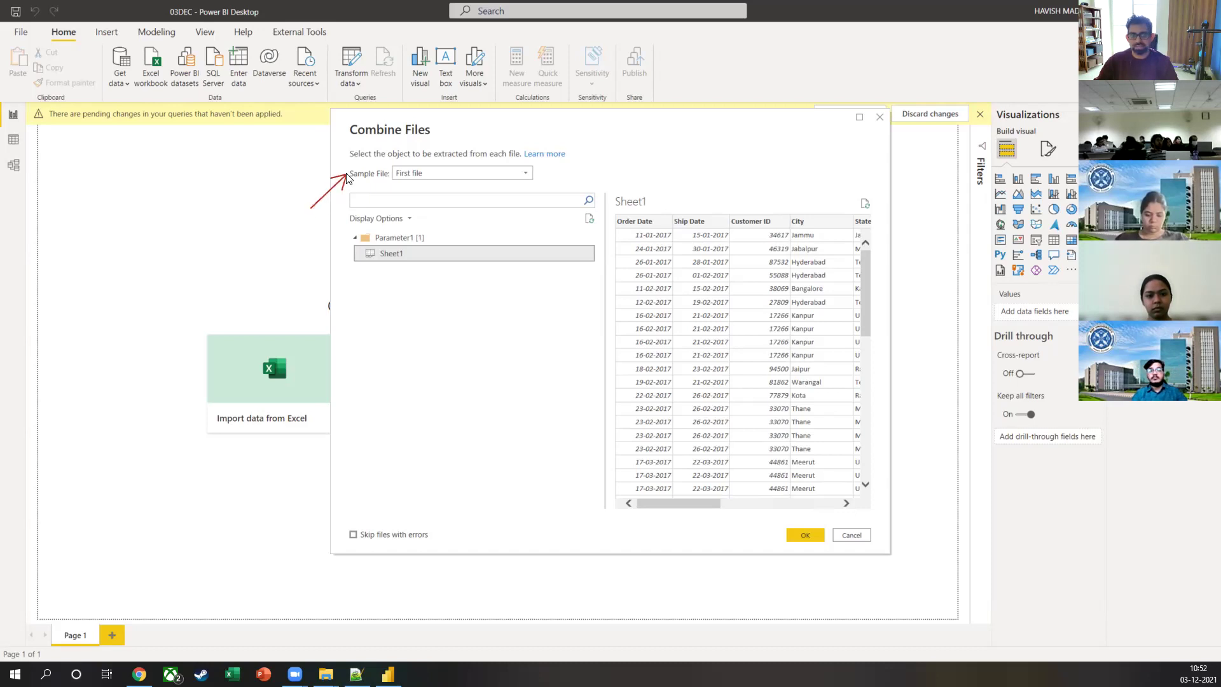
left_click_drag(272, 260, 343, 255)
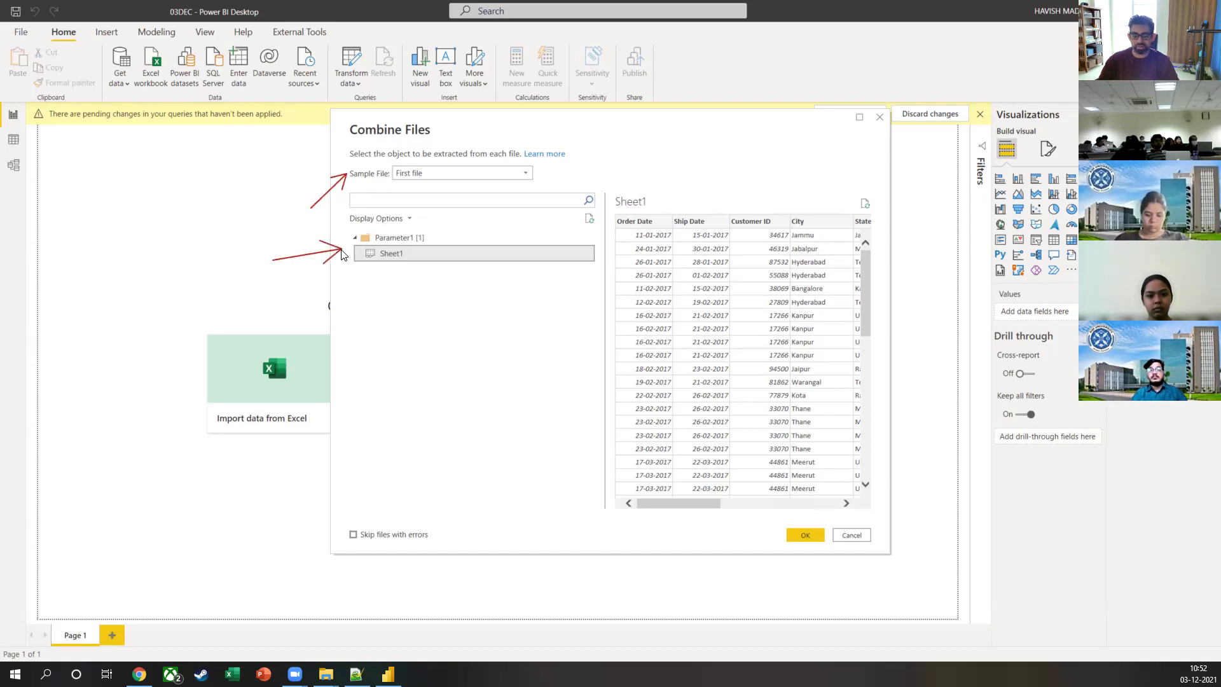
left_click(499, 174)
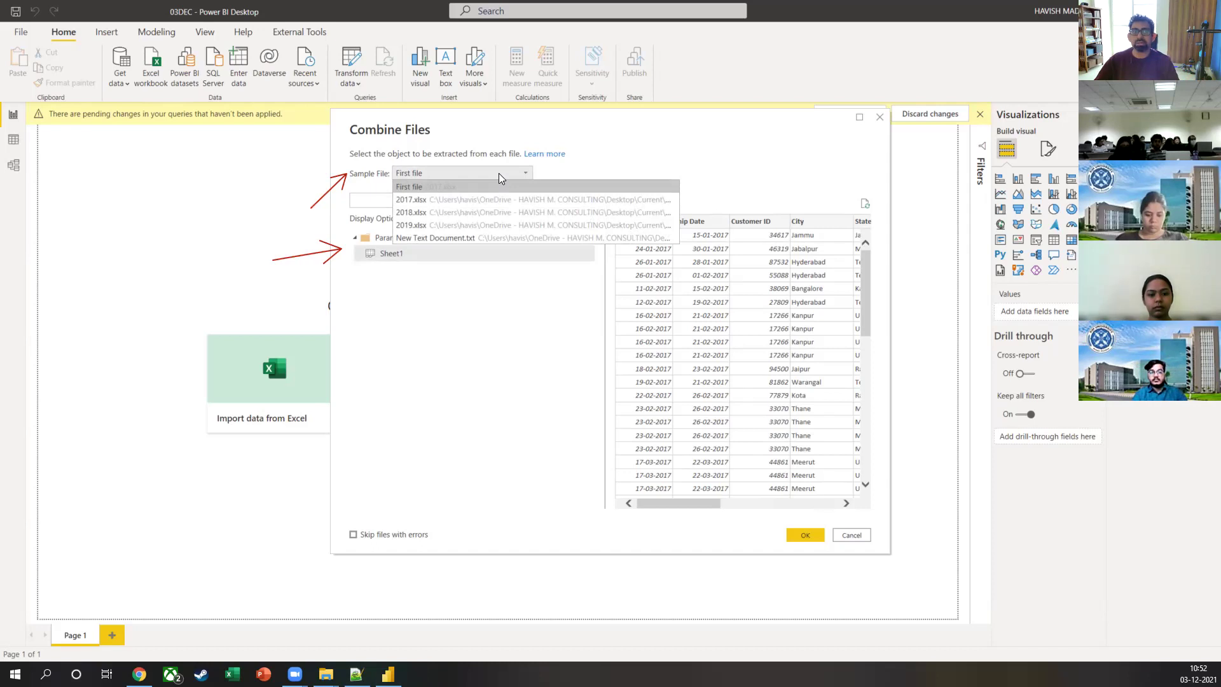
left_click(451, 318)
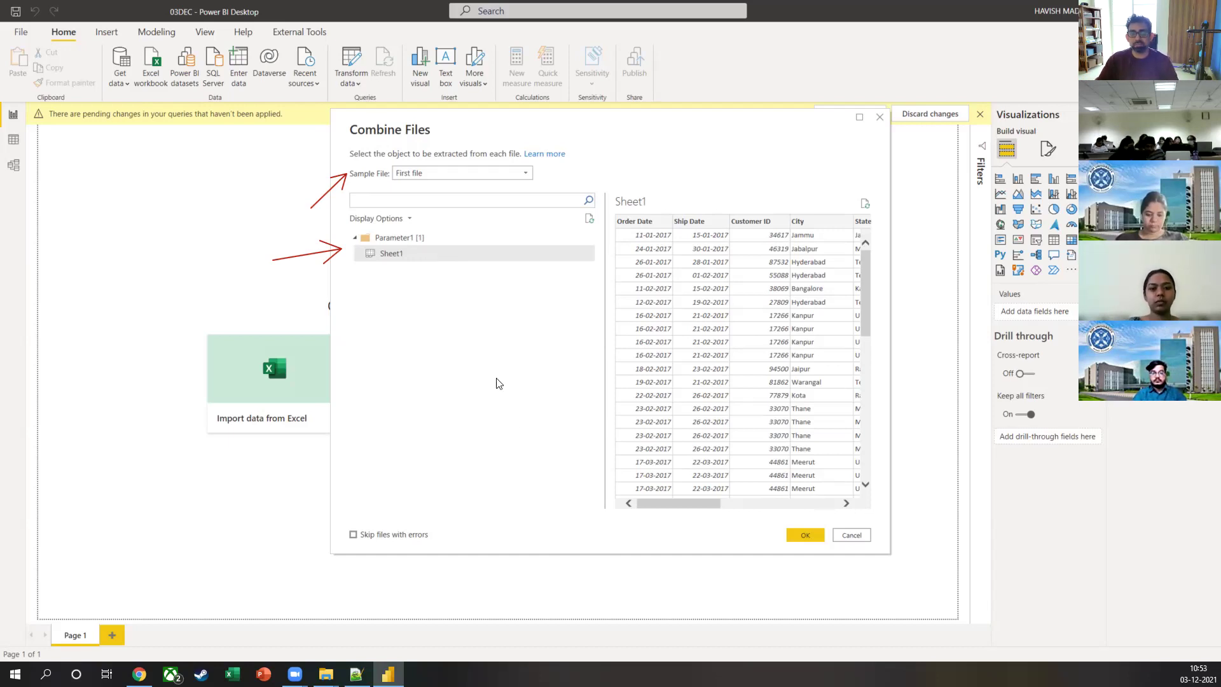
Step: Confirm combining with Sheet1, then widen the Queries pane in Power Query Editor
left_click(816, 537)
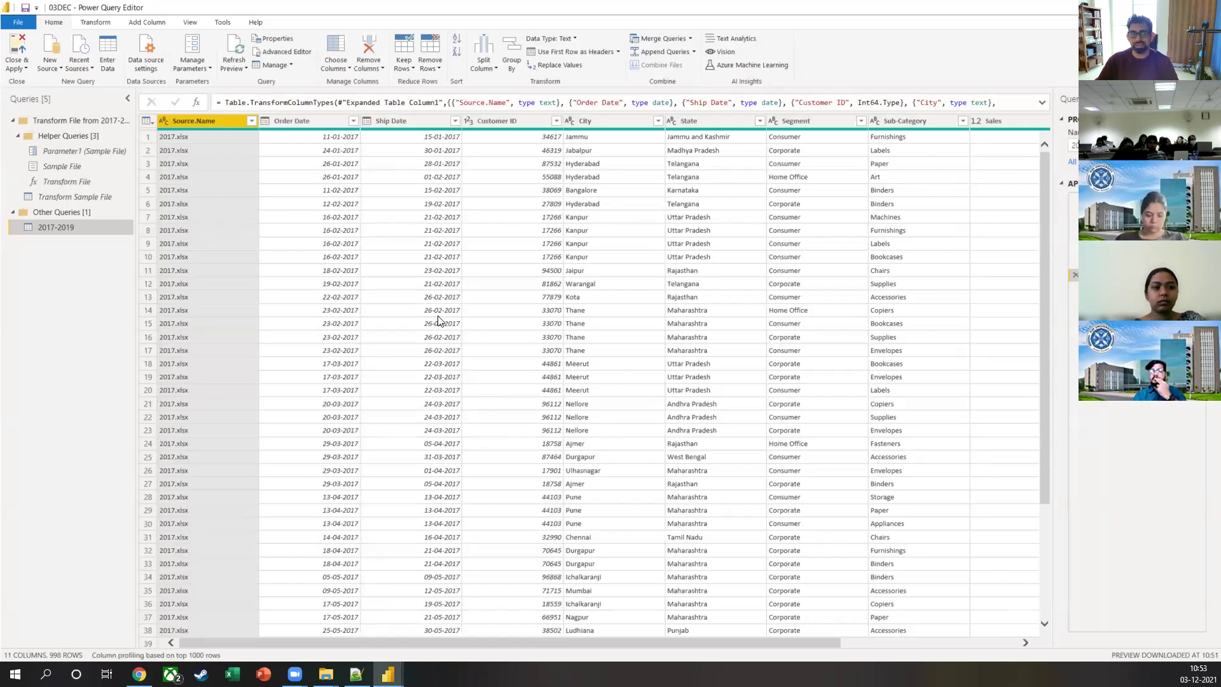
mouse_move(377, 172)
left_mouse_down()
mouse_move(217, 41)
mouse_move(148, 11)
left_mouse_up()
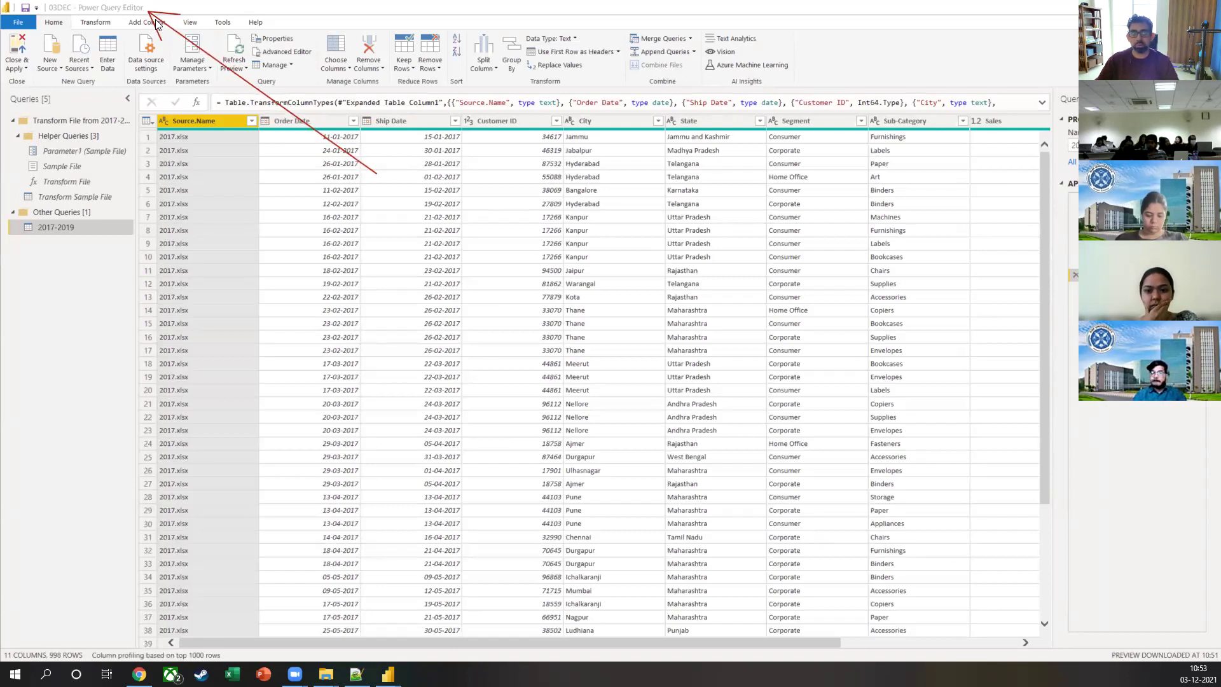
key("Escape")
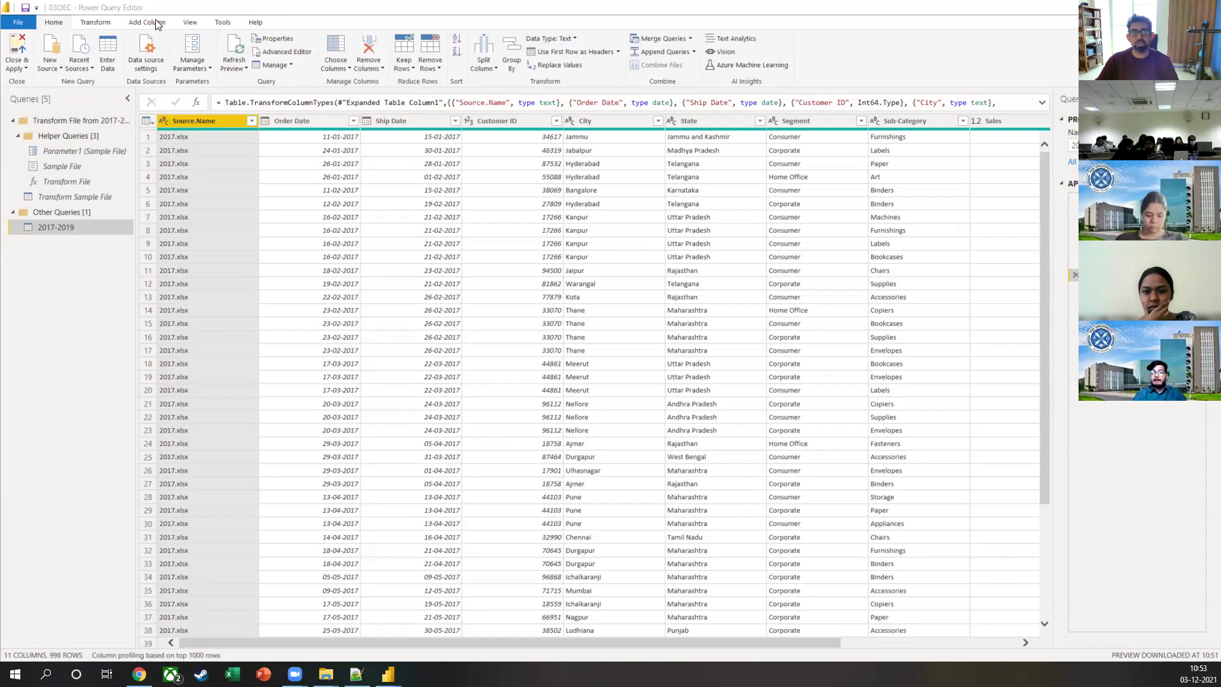
left_click(191, 8)
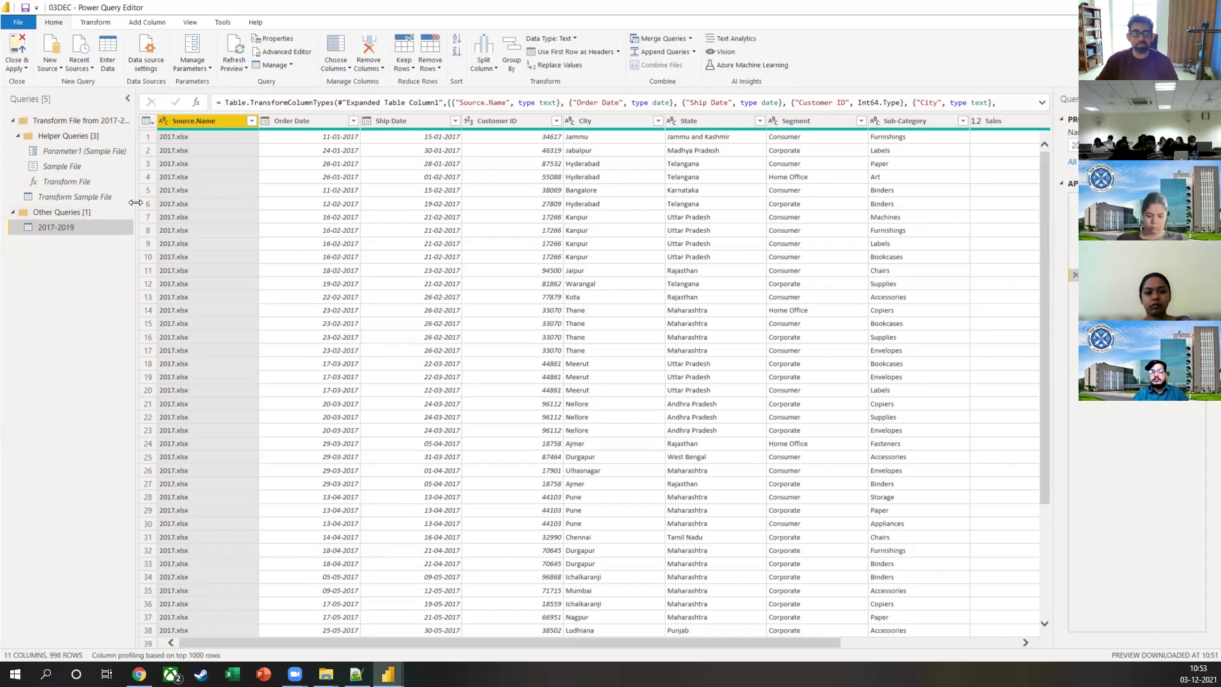
left_click_drag(136, 202, 176, 204)
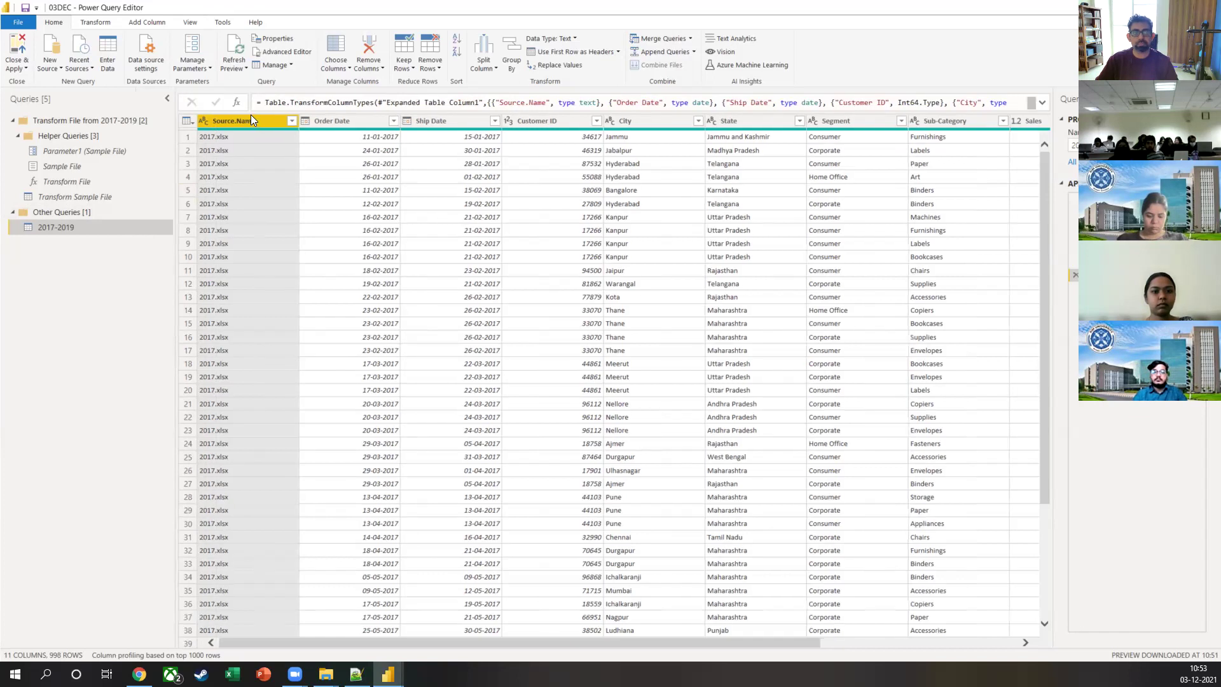
Step: Confirm Source.Name lists 2017.xlsx, 2018.xlsx and 2019.xlsx, then go to the Desktop folder in File Explorer
left_click(291, 121)
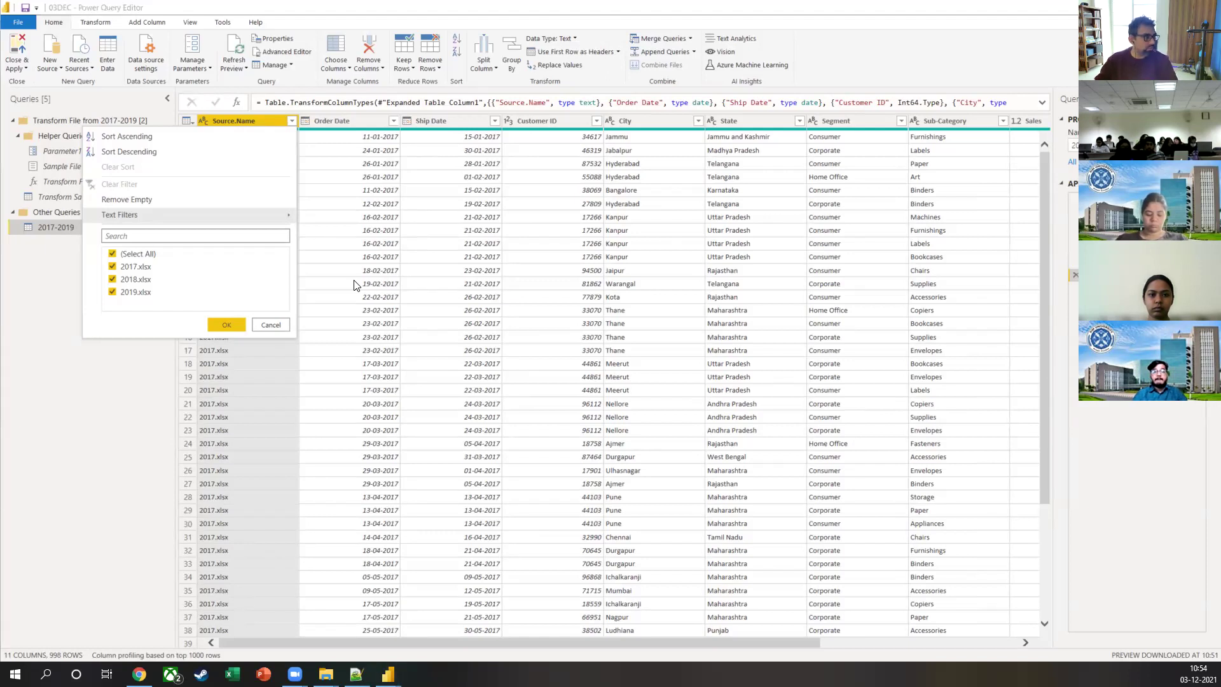
key("alt+Tab")
key("Up")
key("Up")
key("Up")
key("Up")
key("Return")
key("Down")
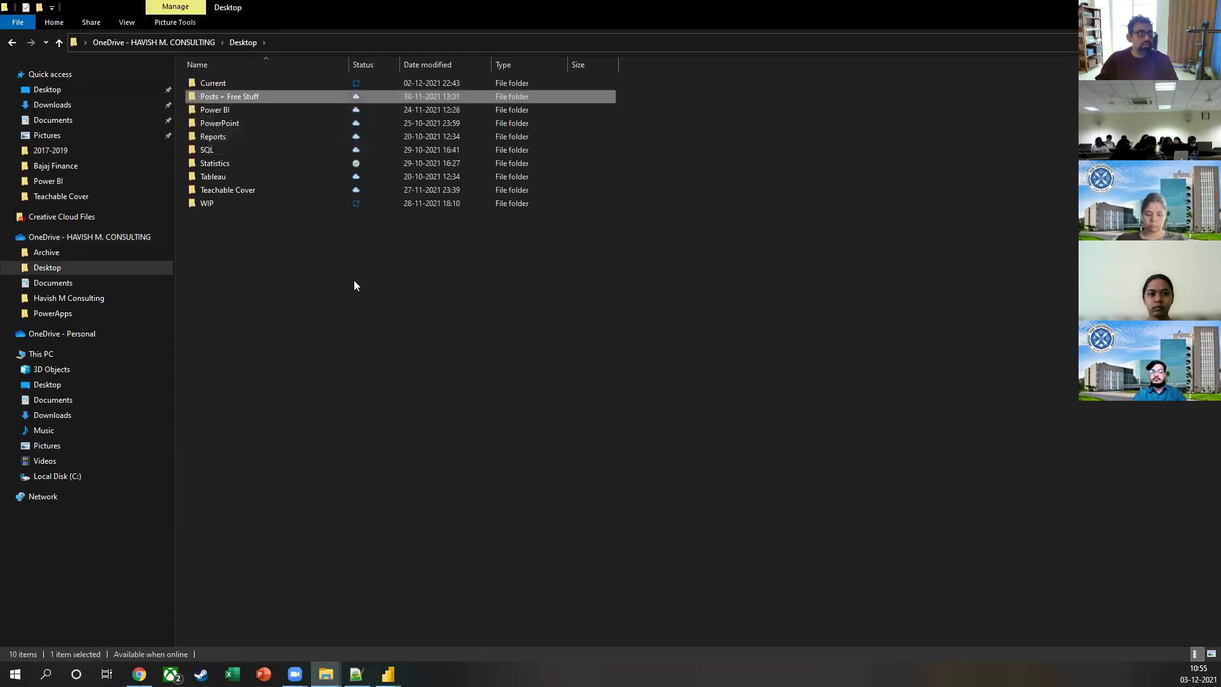
Step: Navigate Desktop > WIP > Times > PBI Outline and open the 001 WHAT IS POWER BI presentation
key("Up")
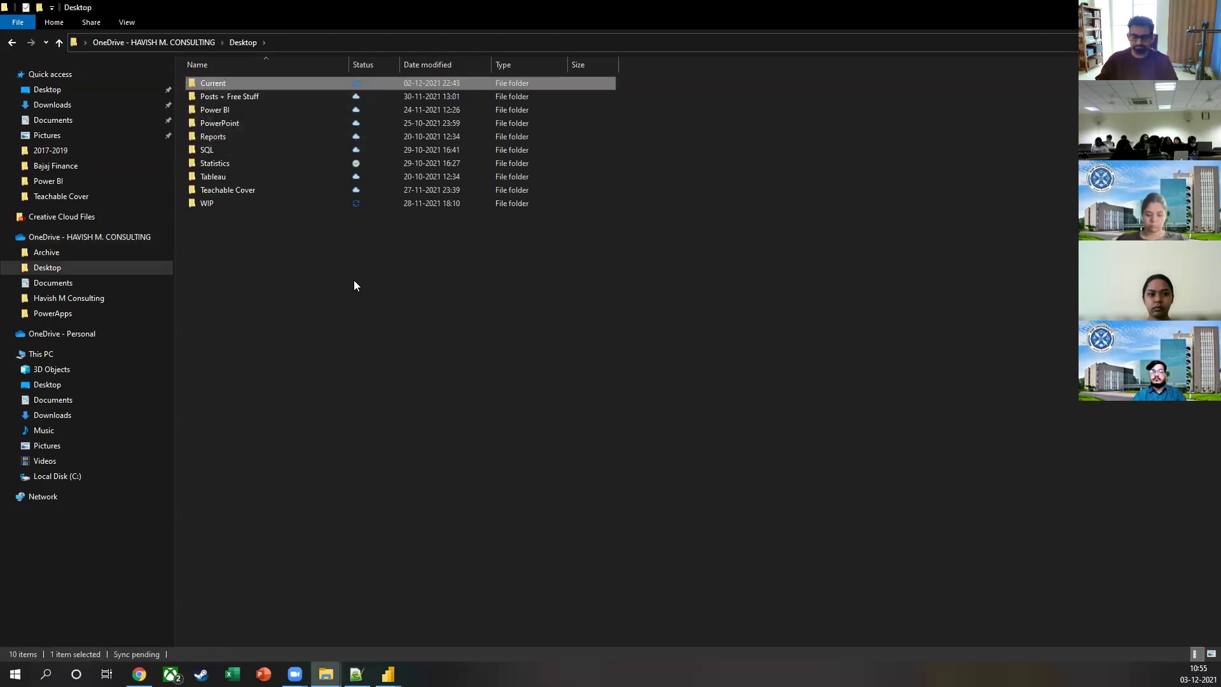
key("End")
key("Return")
key("t")
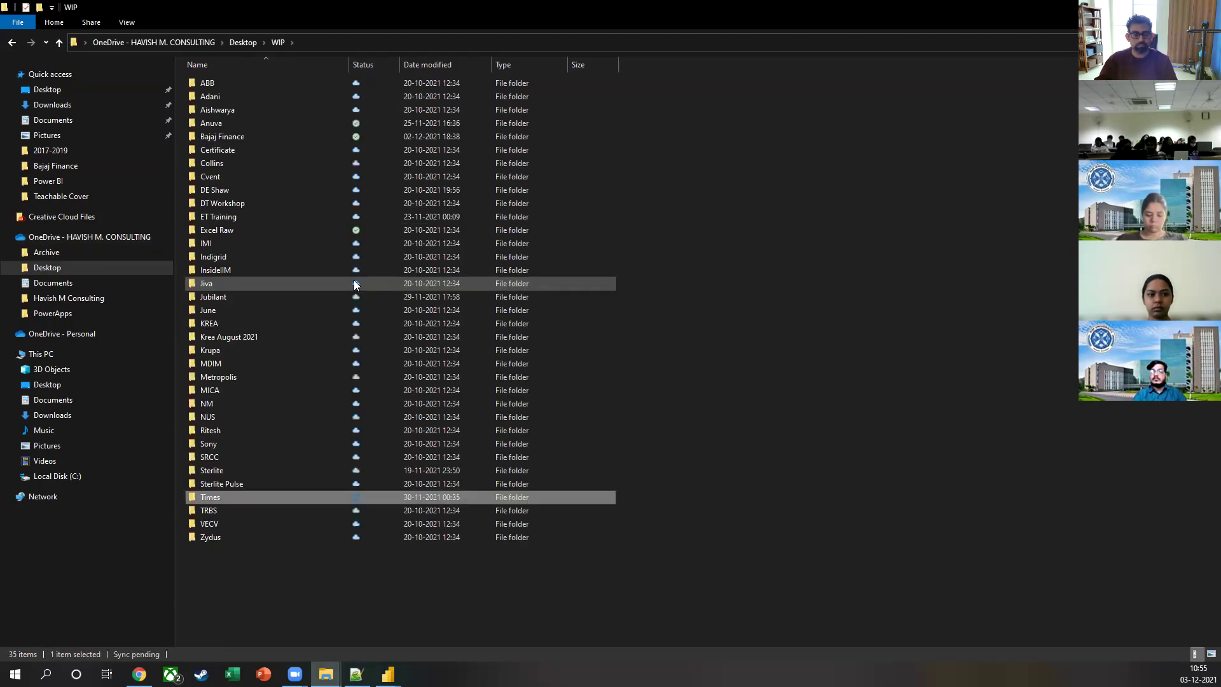
key("Return")
key("Down")
key("Down")
key("Down")
key("Down")
key("Down")
key("Down")
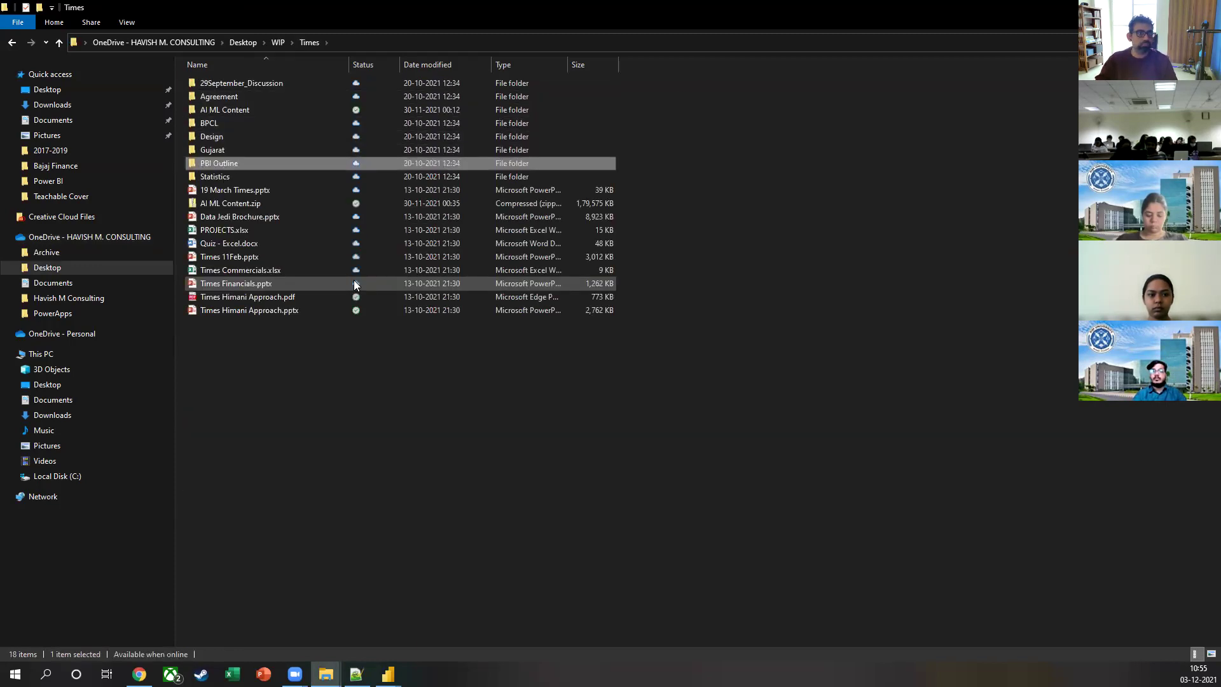
key("Return")
key("Down")
key("Return")
key("Down")
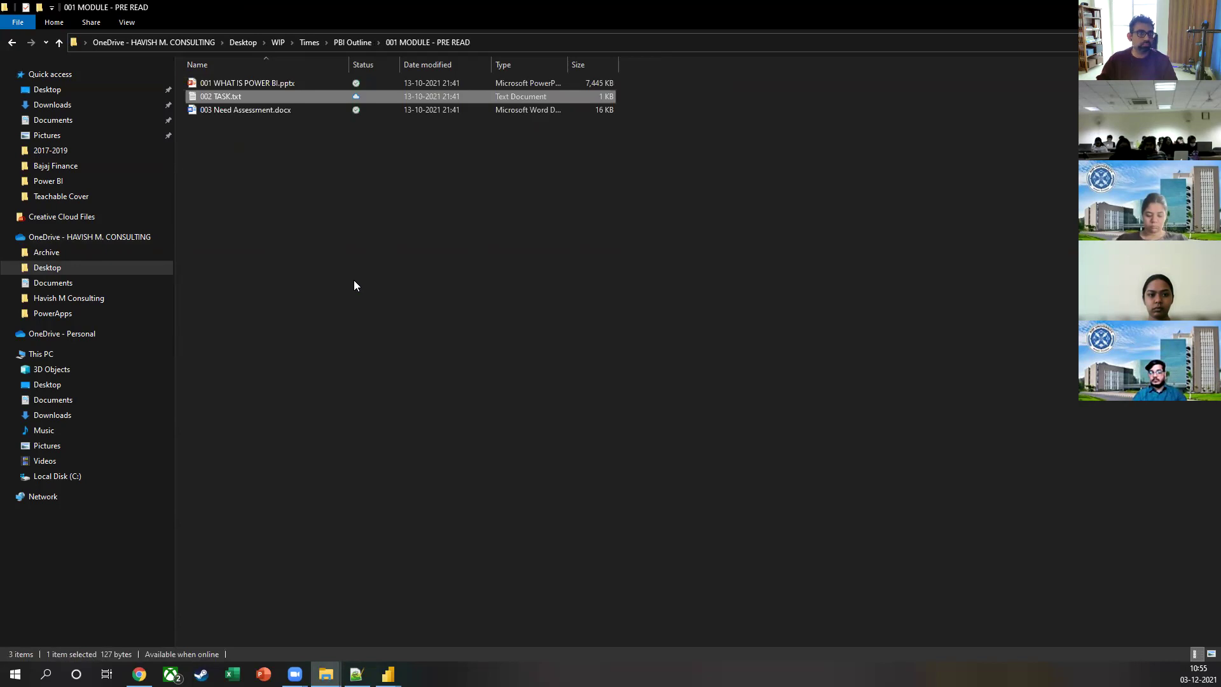
key("Up")
key("Return")
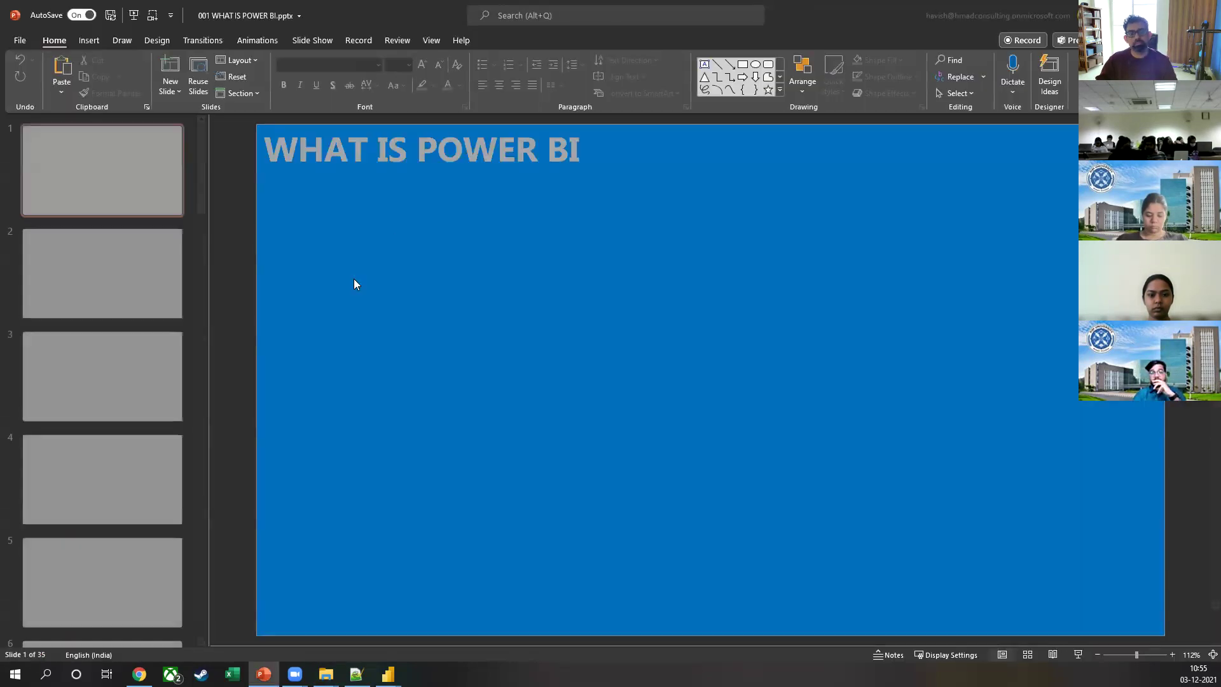
Step: Open 004 POWER QUERY - APPEND from the 003 MODULE - DATA PREP WITH POWER QUERY folder
key("alt+Tab")
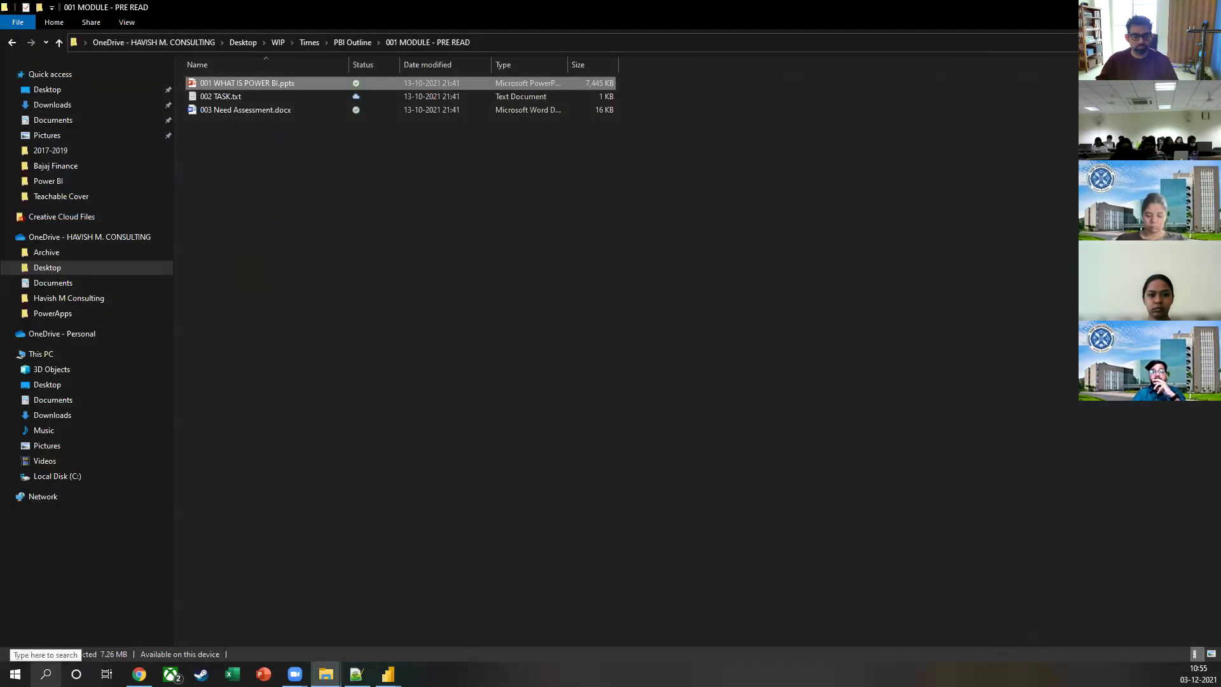
key("BackSpace")
key("Down")
key("Down")
key("Return")
key("Down")
key("Down")
key("Down")
key("Down")
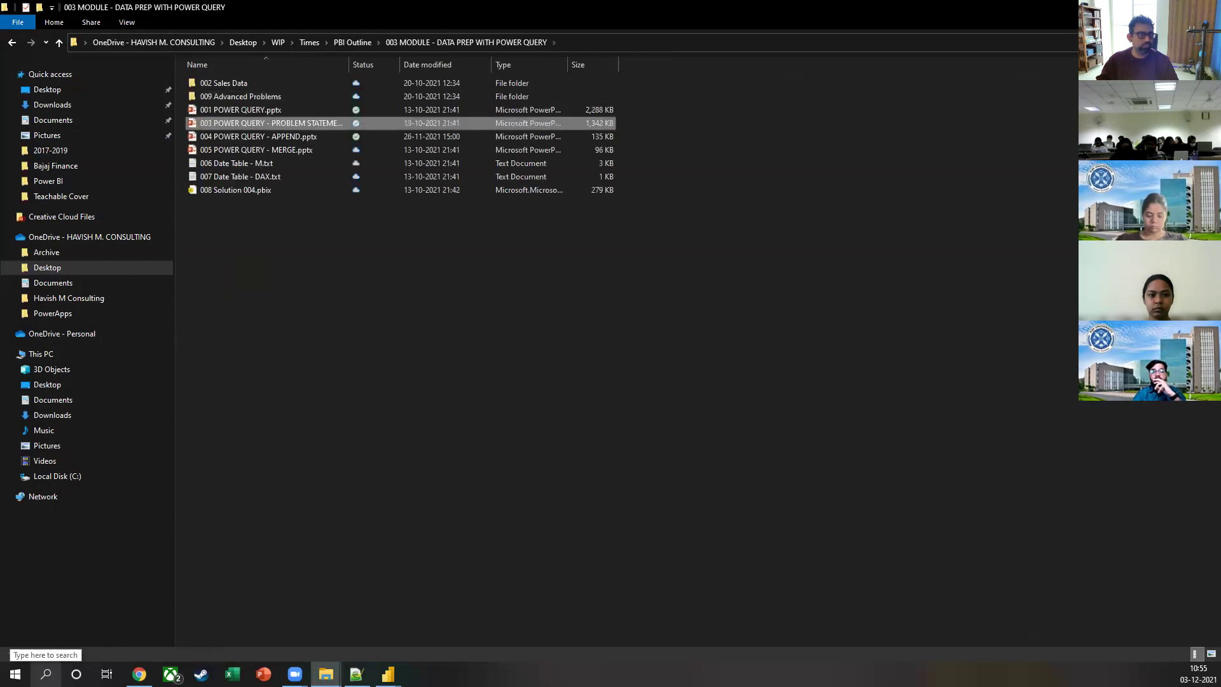
key("Return")
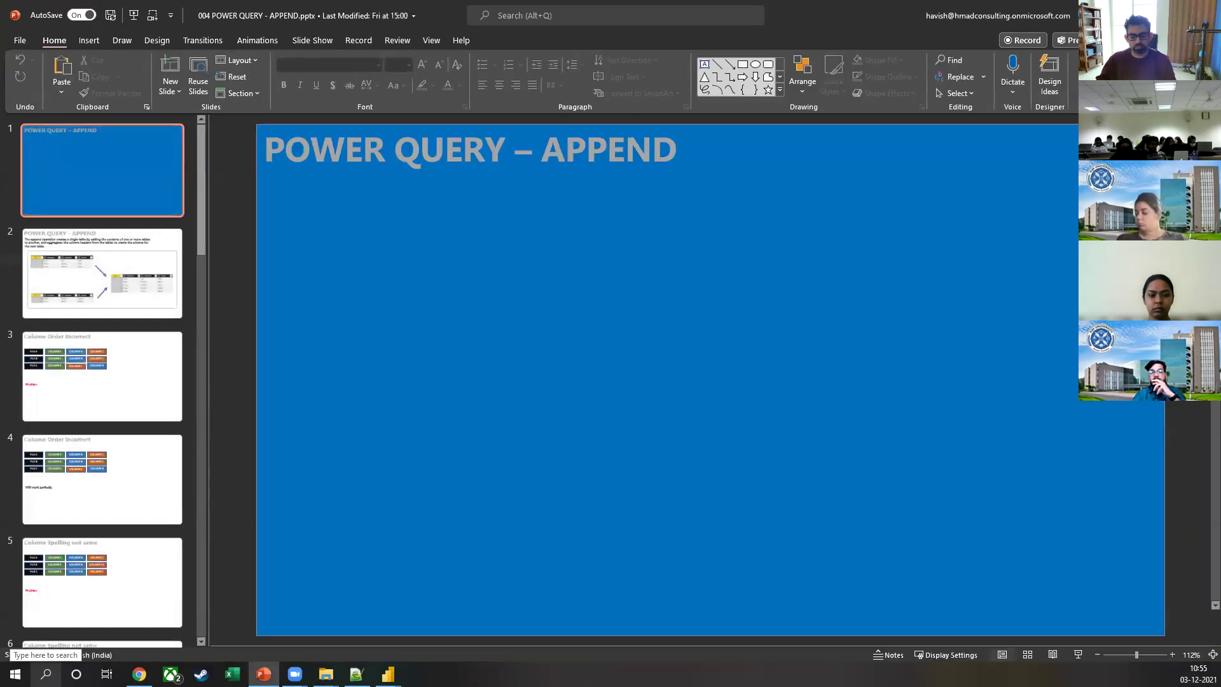
Step: Run the Append deck as a slide show and show the slide defining append with two student tables
key("F5")
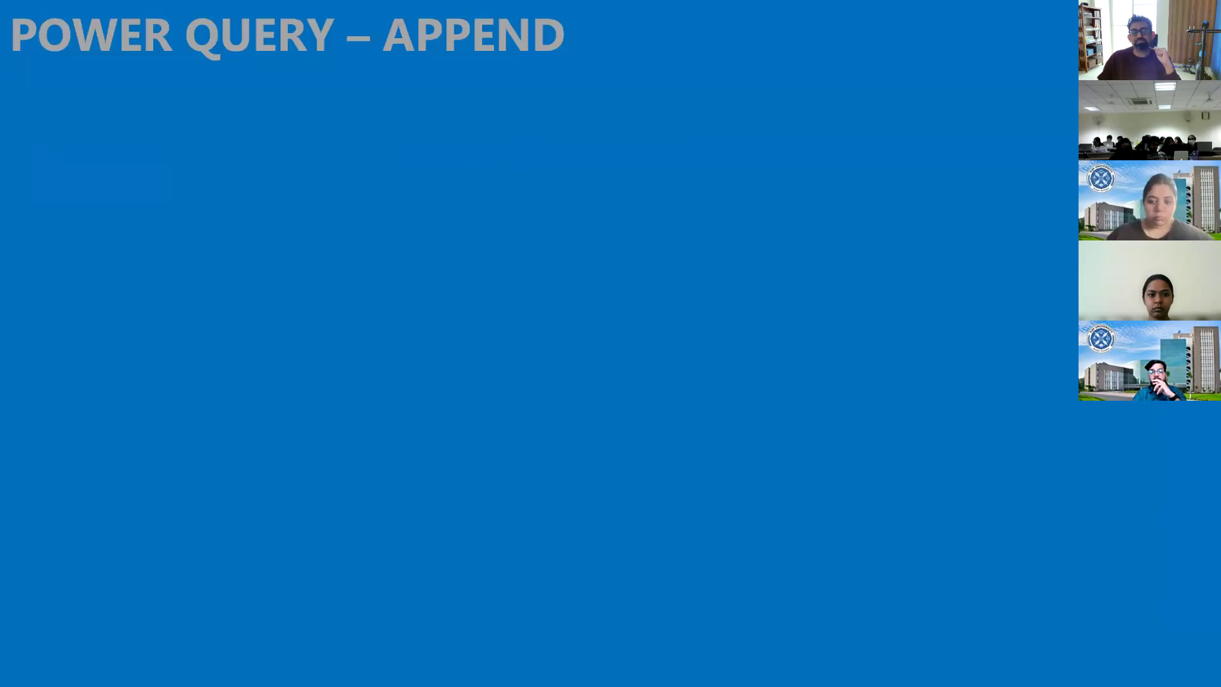
key("Right")
key("Right")
key("Left")
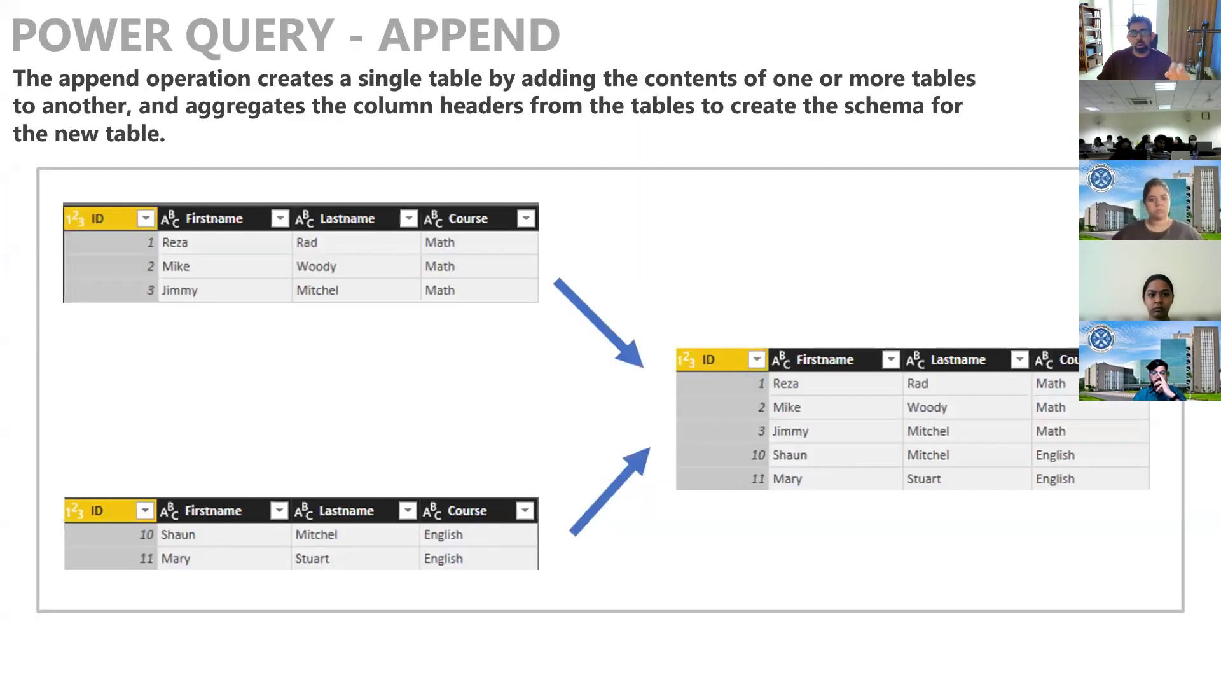
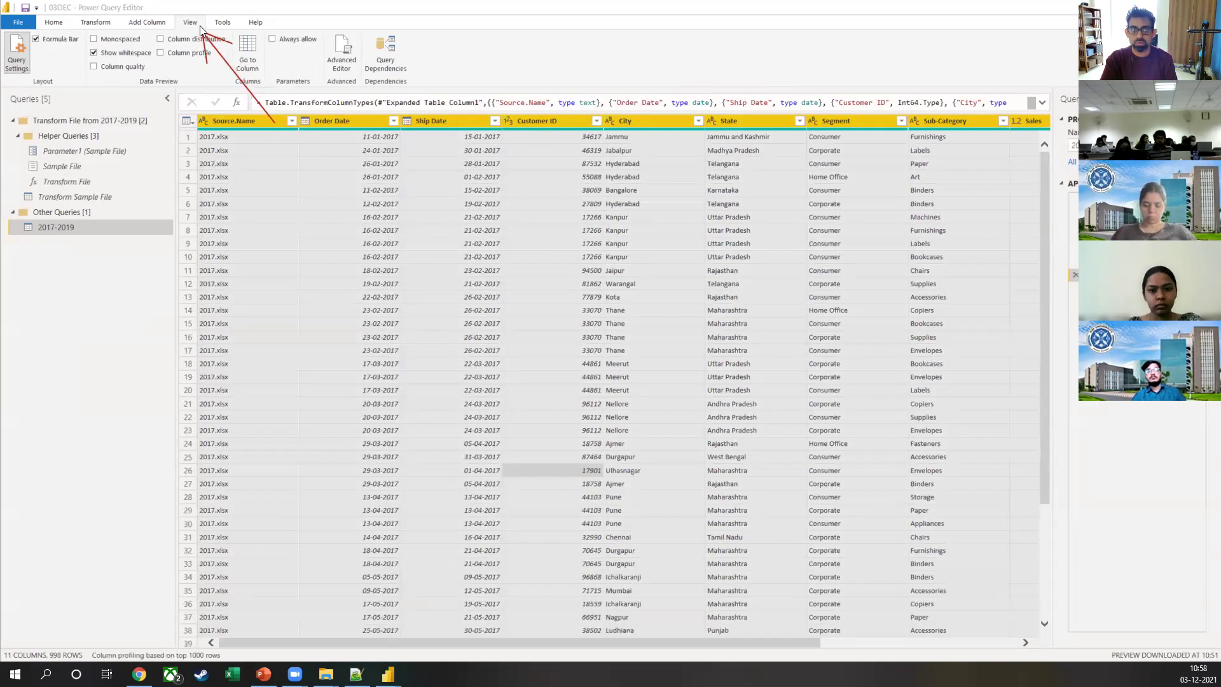
Step: Return to the 2017-2019 query's Source step listing 2017.xlsx, 2018.xlsx, 2019.xlsx and New Text Document.txt
mouse_move(119, 106)
left_mouse_down()
mouse_move(63, 51)
mouse_move(67, 74)
left_mouse_up()
left_click_drag(63, 51, 86, 55)
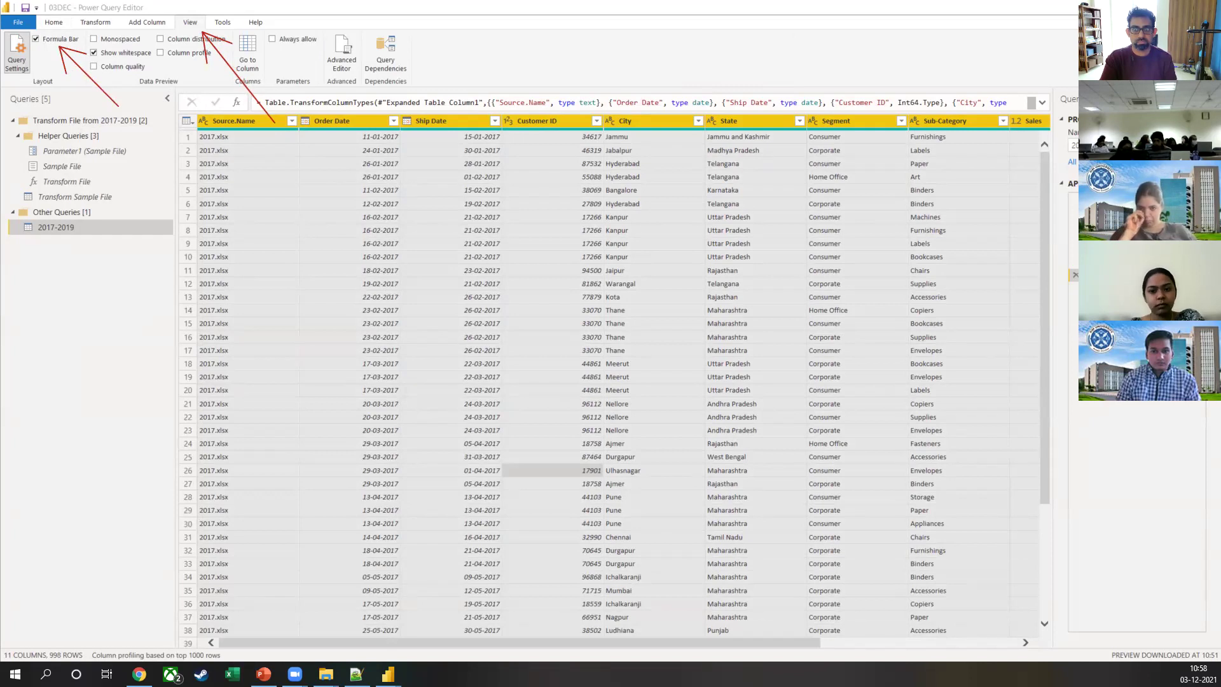
key("Escape")
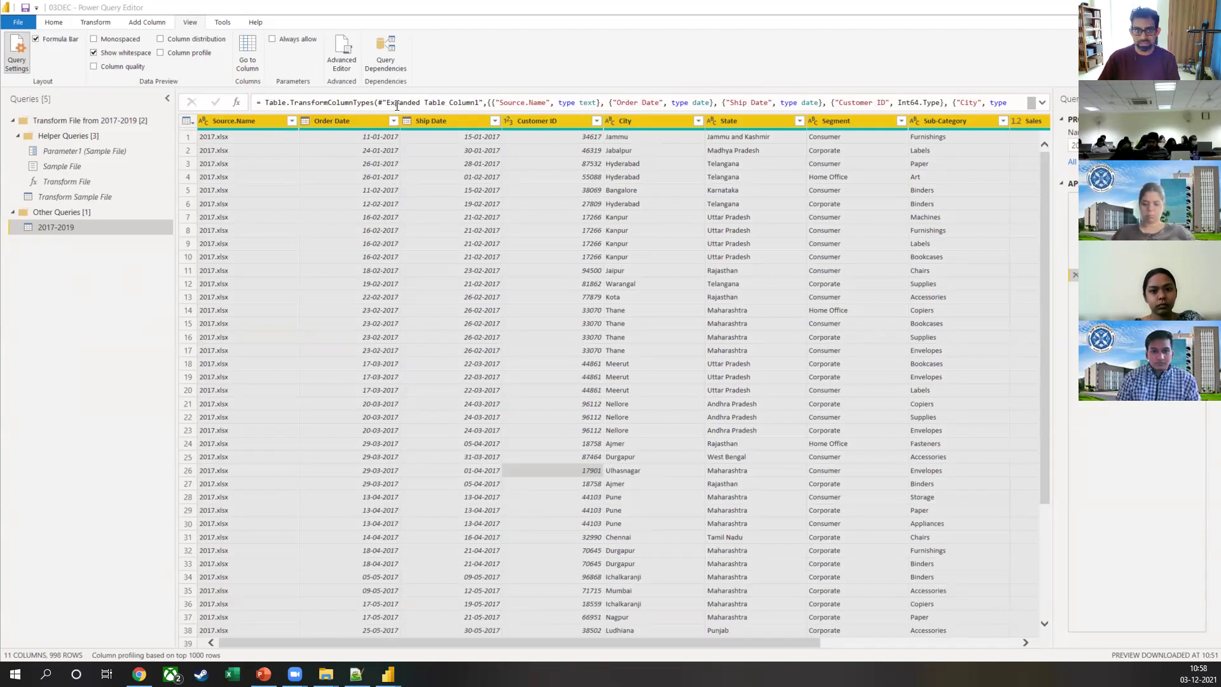
left_click(1074, 198)
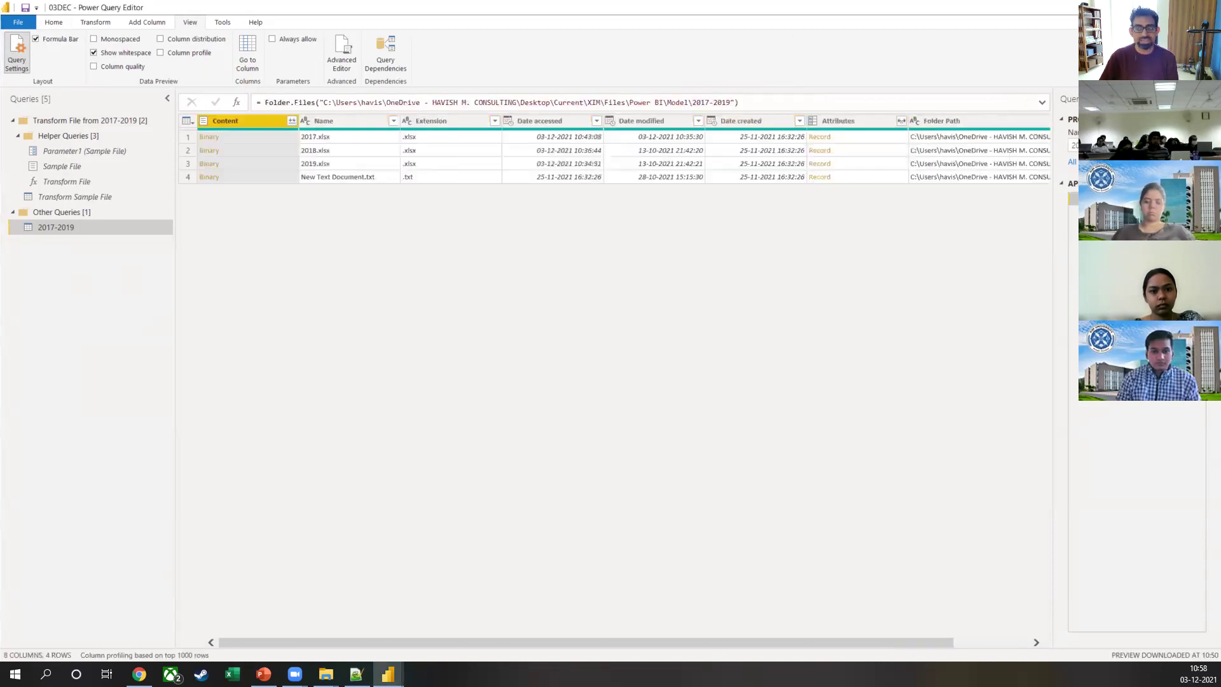
Step: Step quickly through the query's transformations up to the data-type step, then return to Source
left_click_drag(1054, 171, 1087, 296)
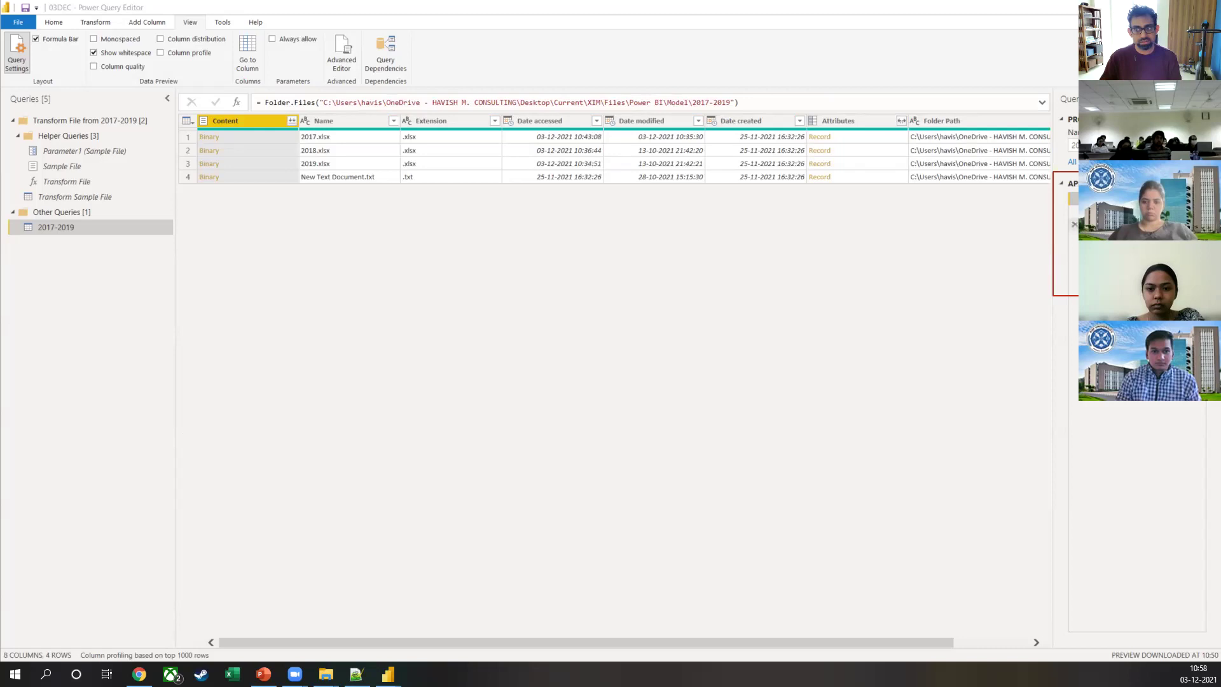
left_click(1076, 212)
left_click(1075, 225)
left_click(1075, 238)
left_click(1075, 250)
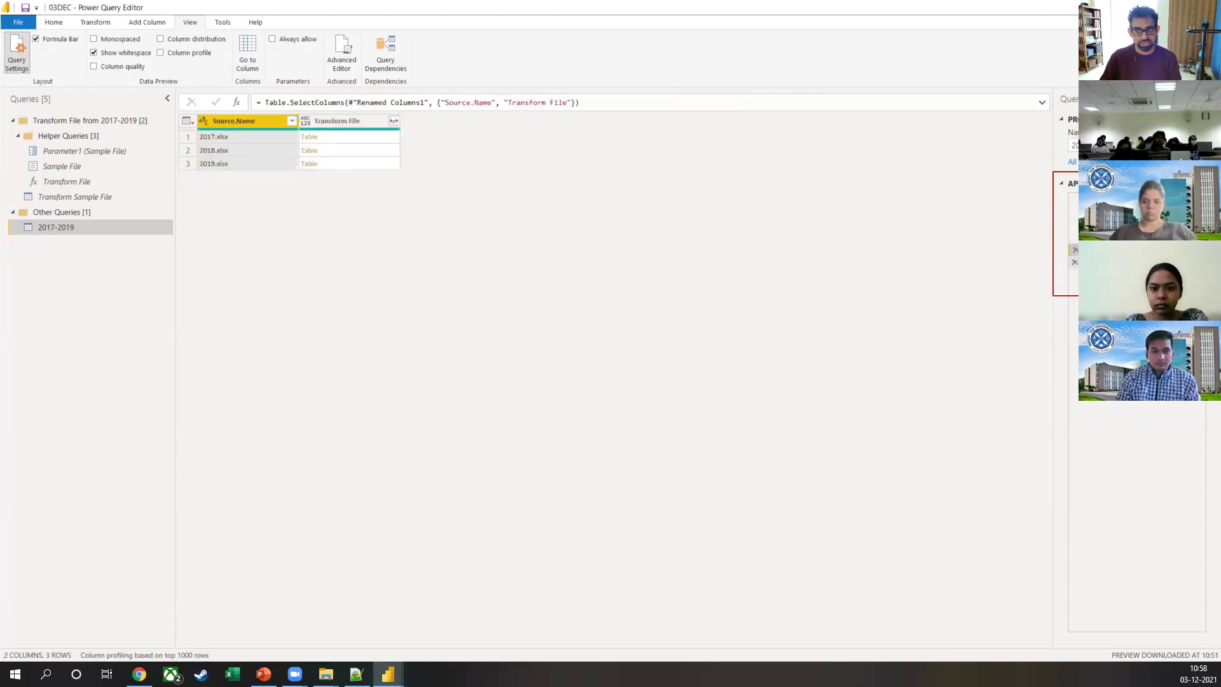
left_click(1075, 262)
left_click(1075, 275)
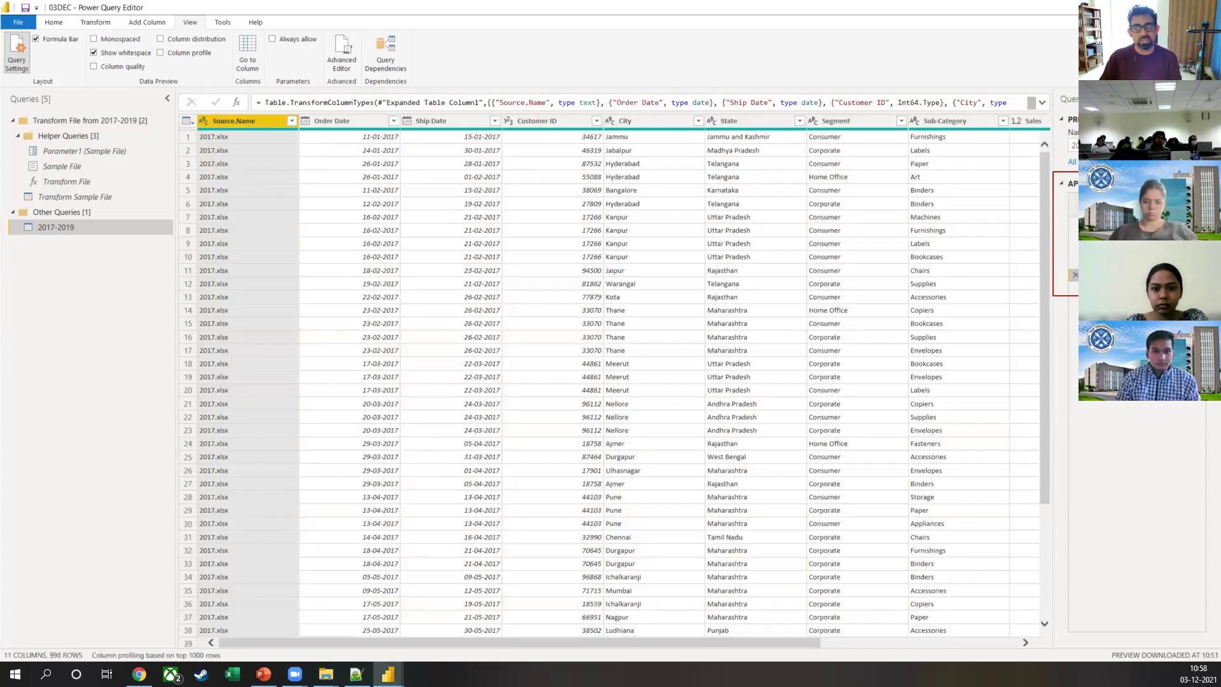
left_click(1075, 199)
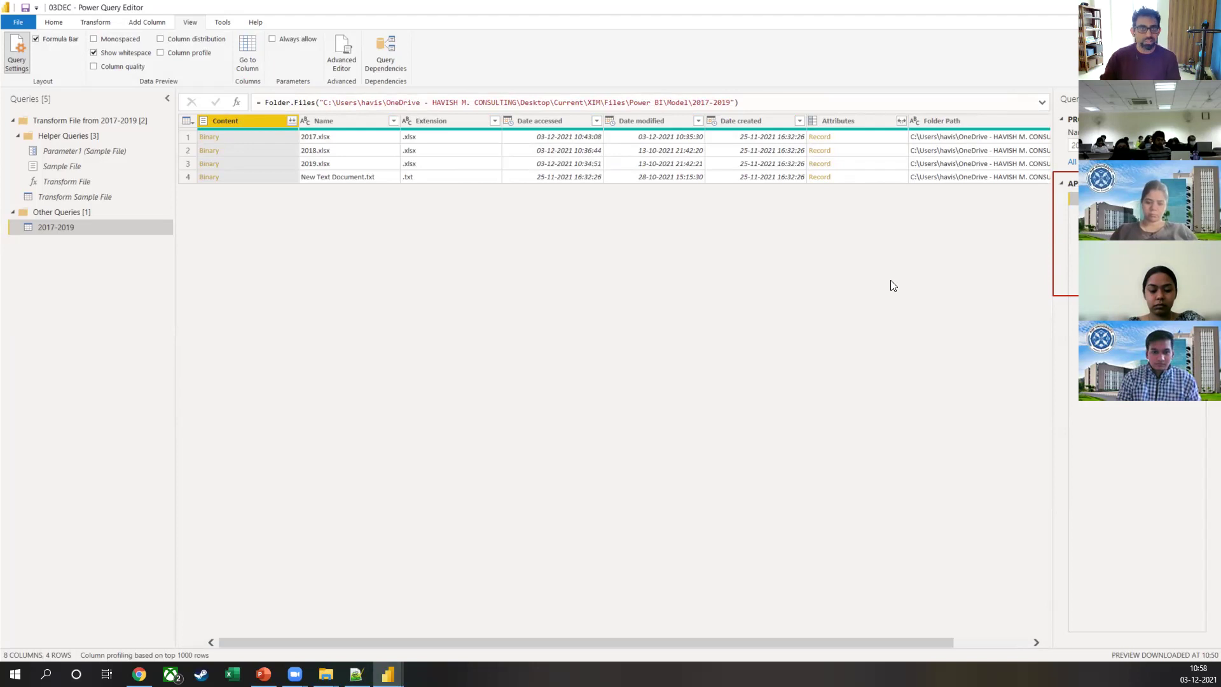
Step: Review Filtered Hidden Files, Invoke Custom Function, Renamed Columns, Removed Other Columns and Expanded Table Column in turn
left_click(1107, 211)
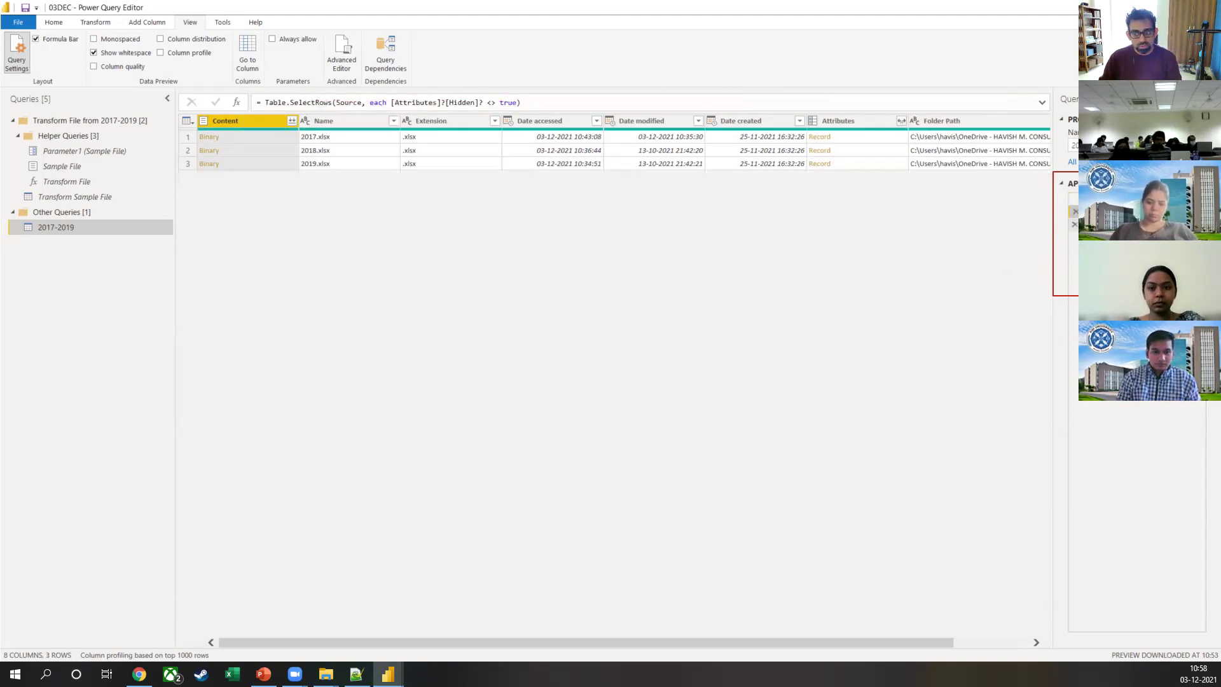
left_click(1107, 225)
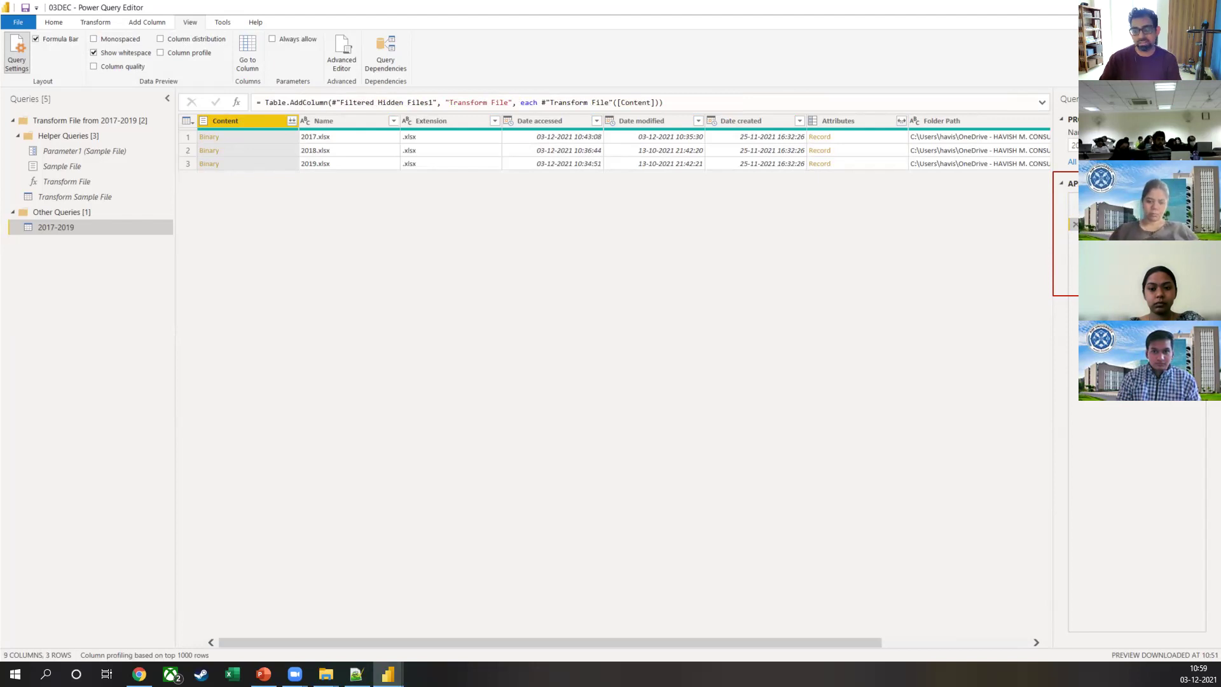
left_click(1107, 238)
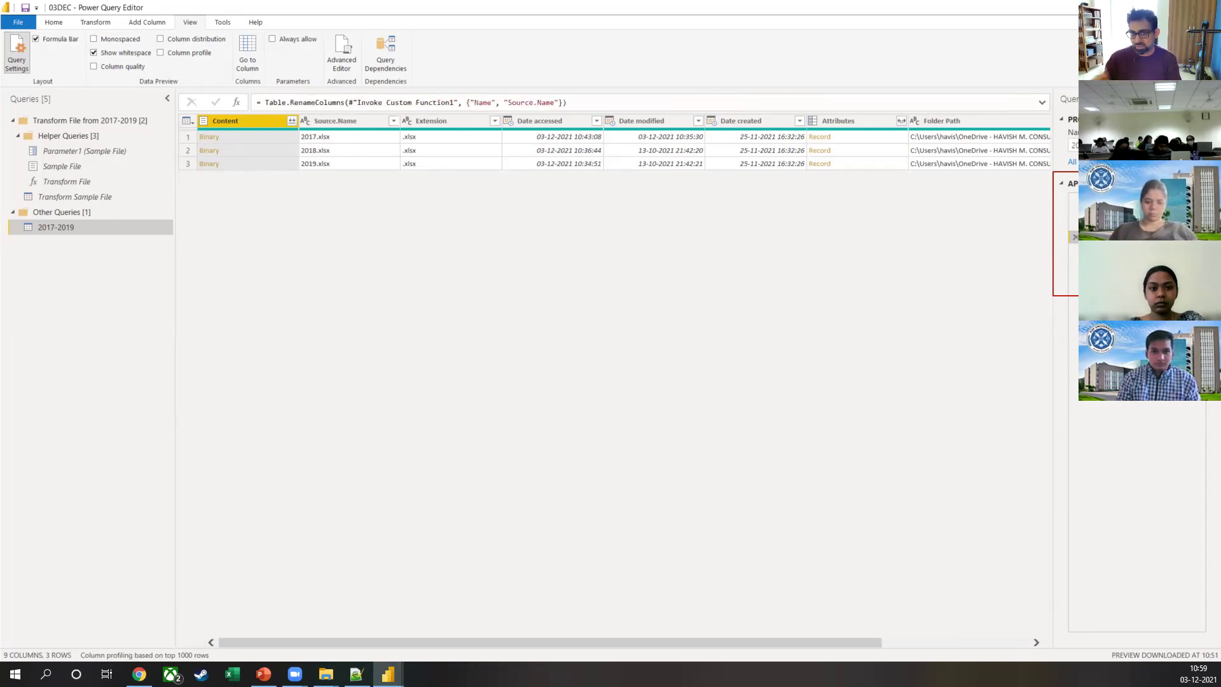
left_click(1107, 250)
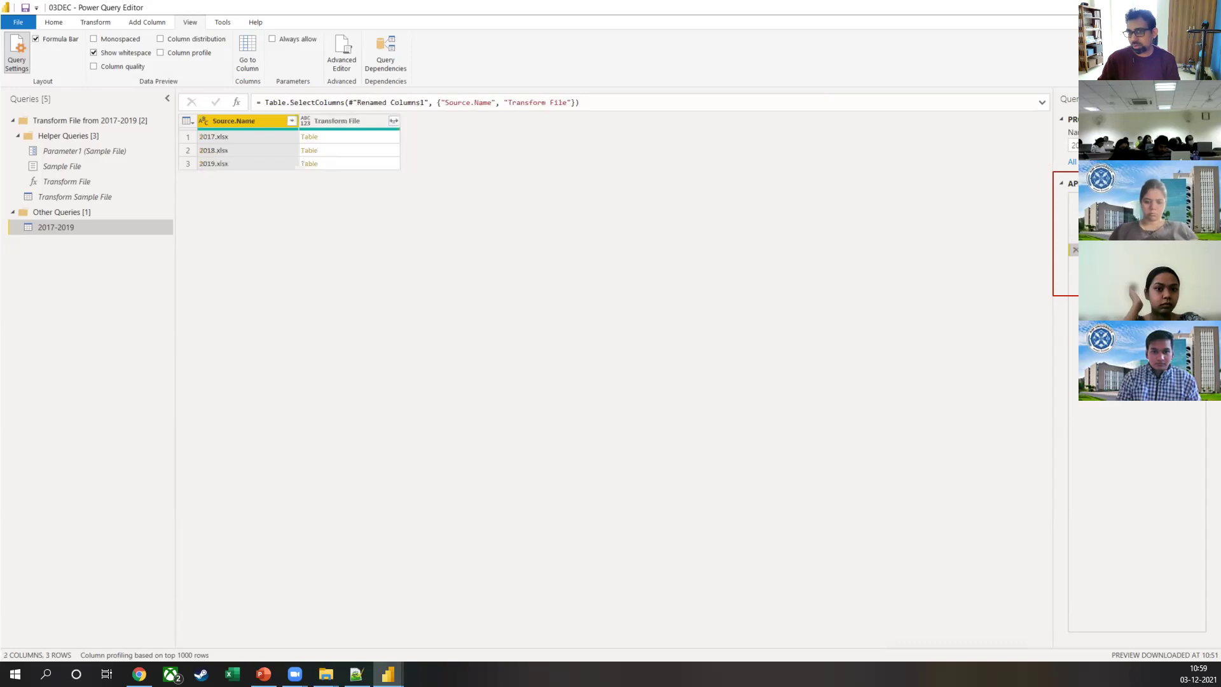
left_click(1107, 263)
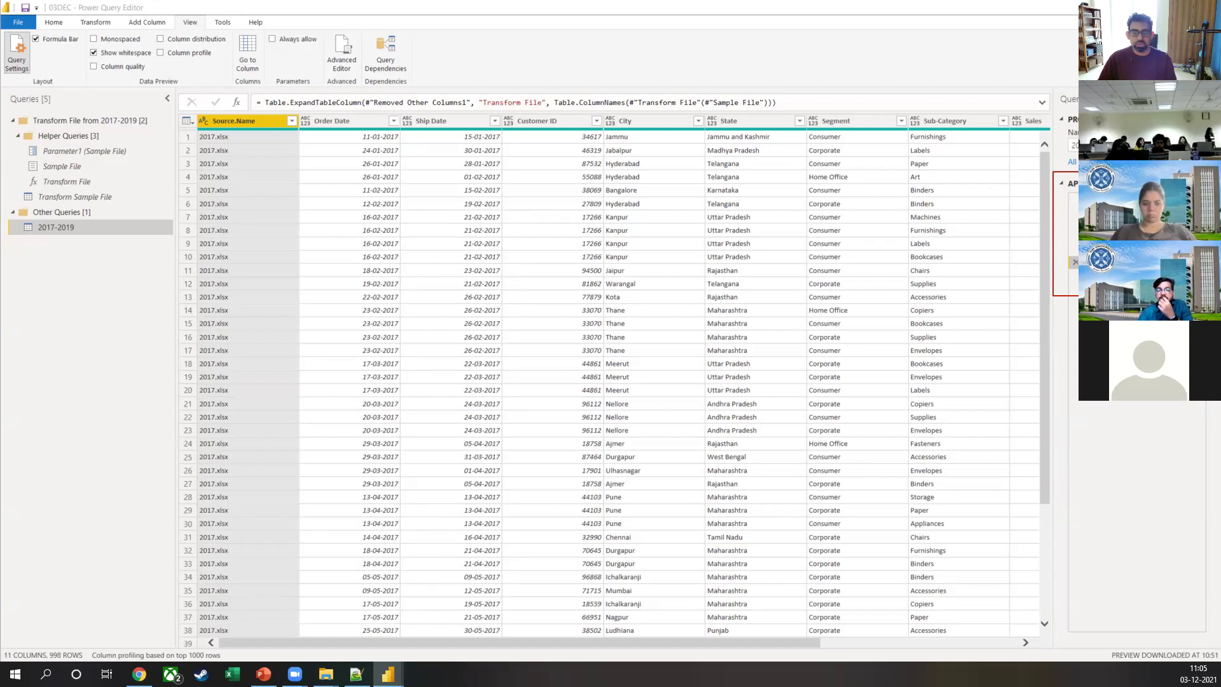
Step: Jump from the last applied step back to the Source step listing the four folder files
left_click(1073, 275)
left_click(1073, 199)
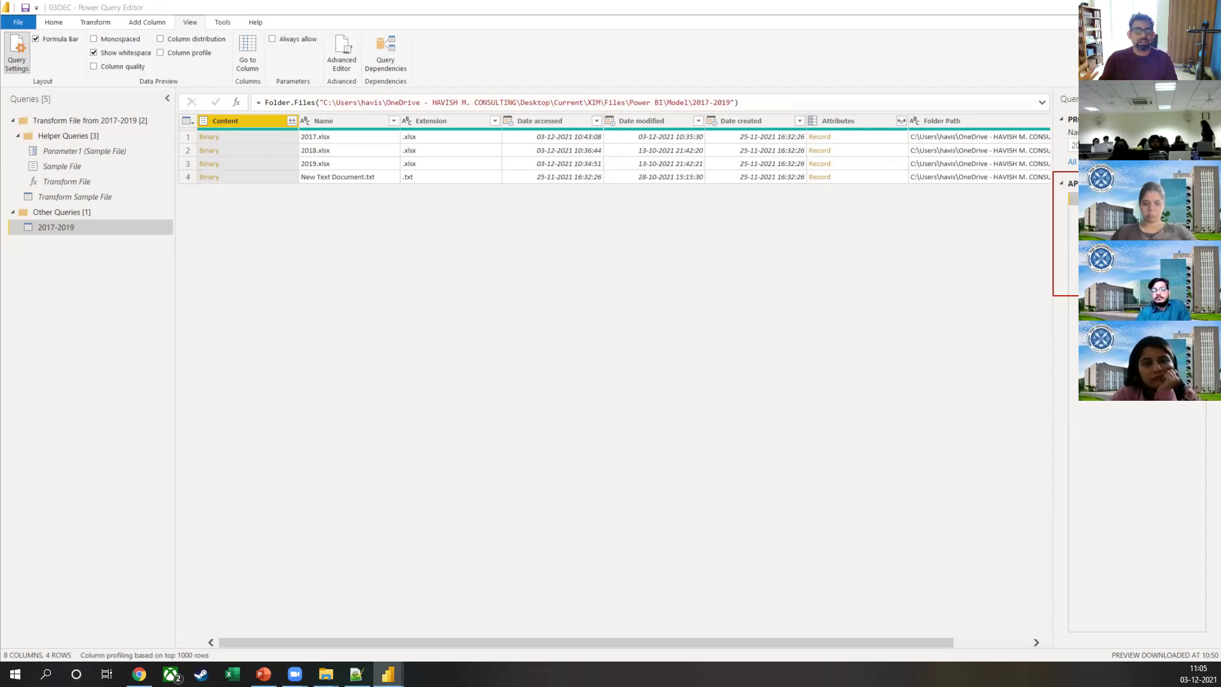
Step: Step through the applied steps, settle on Invoked Custom Function, and highlight its Transform File call
left_click(1074, 225)
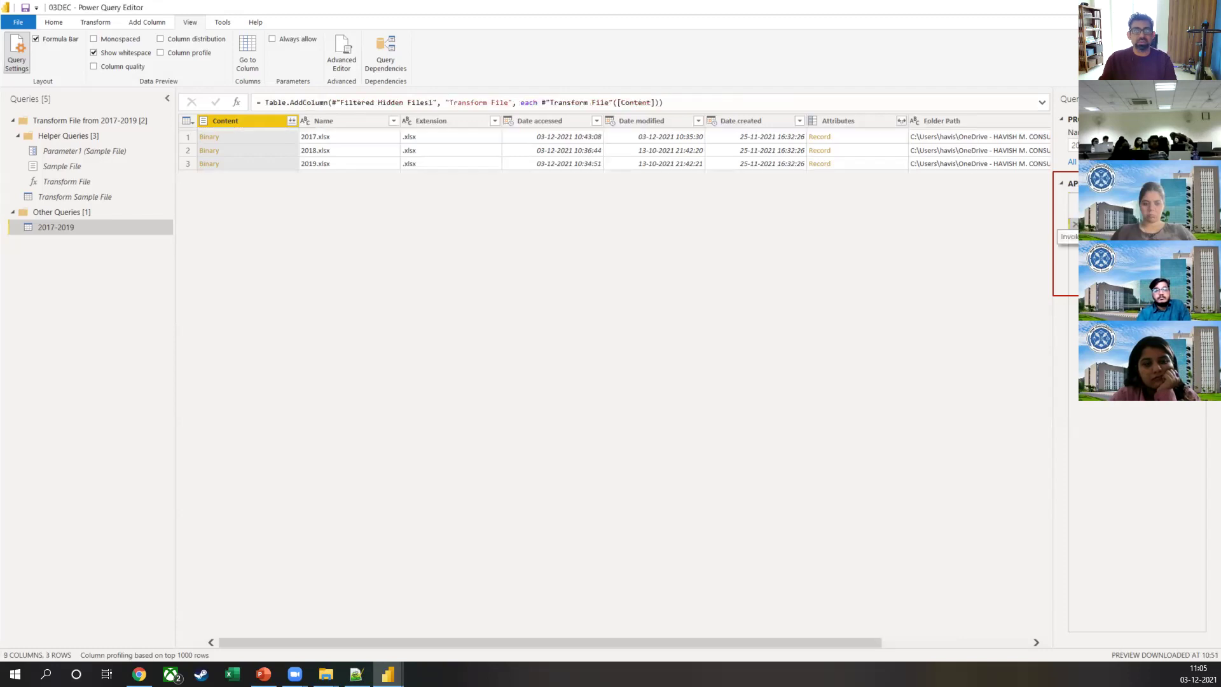
left_click(1074, 237)
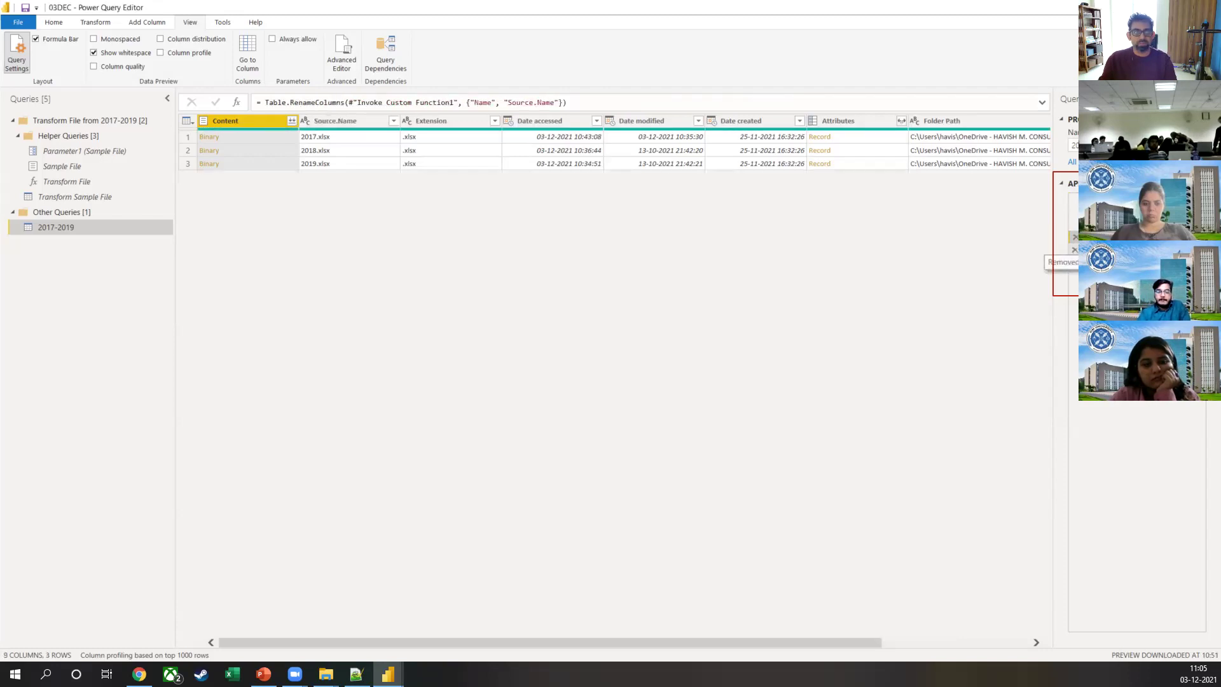
left_click(1074, 250)
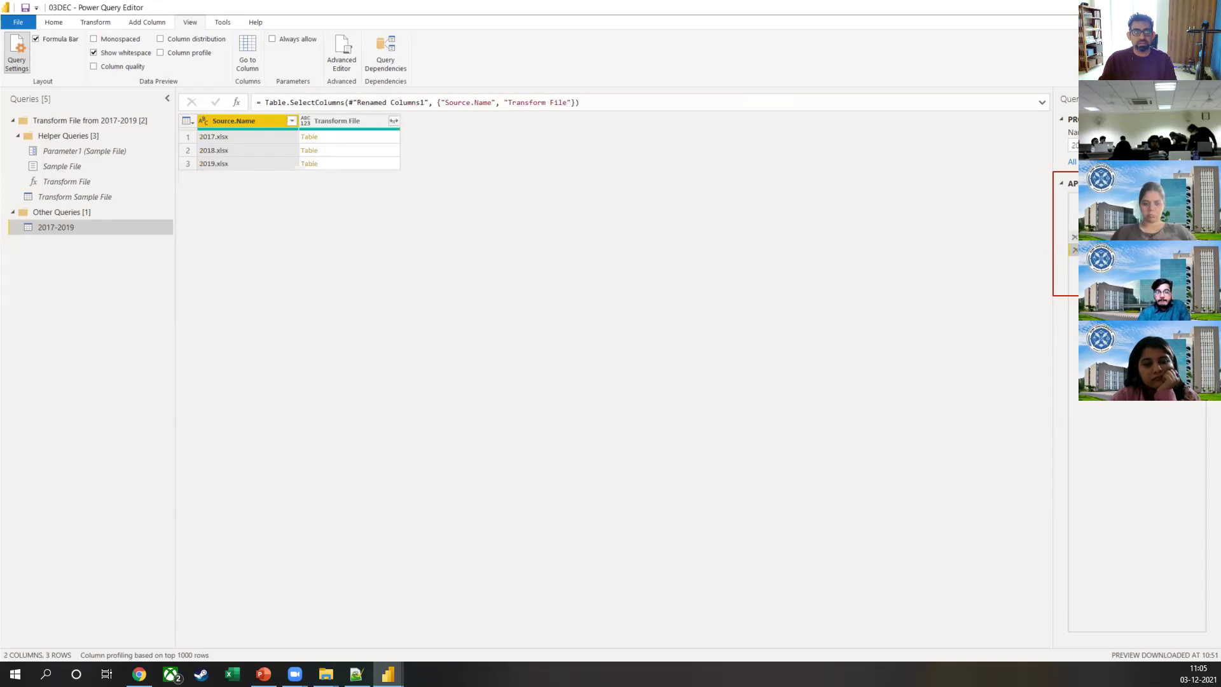
left_click(1073, 237)
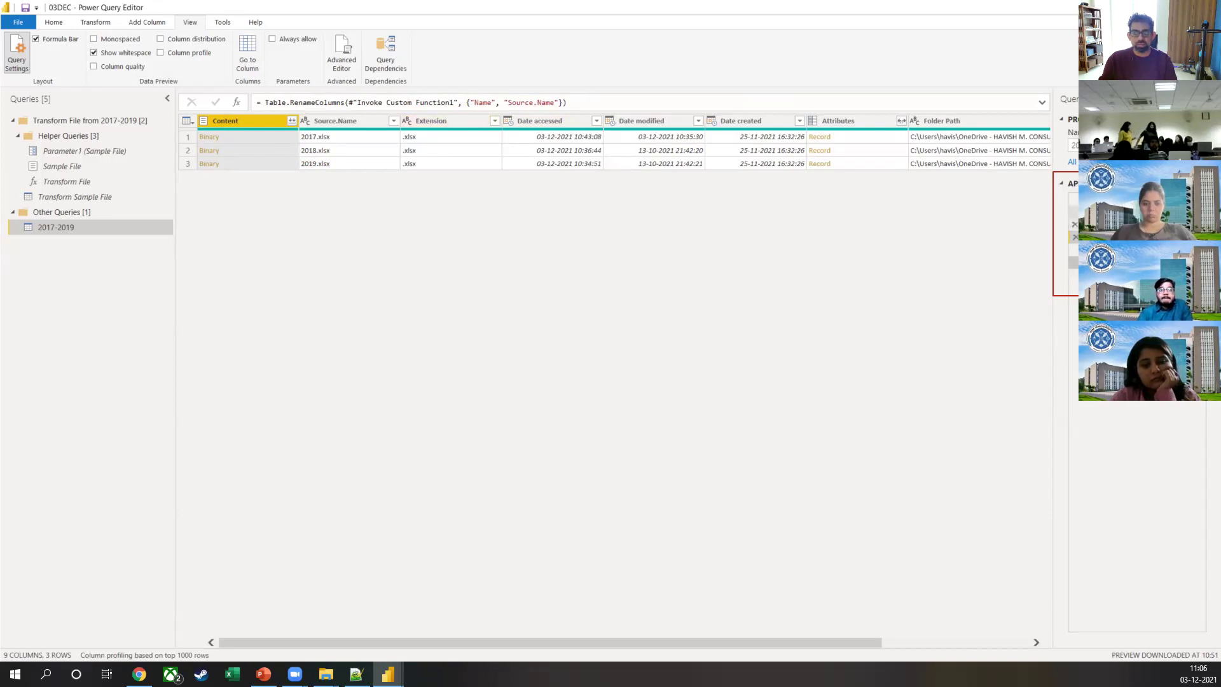
left_click(1074, 224)
left_click_drag(566, 105, 658, 106)
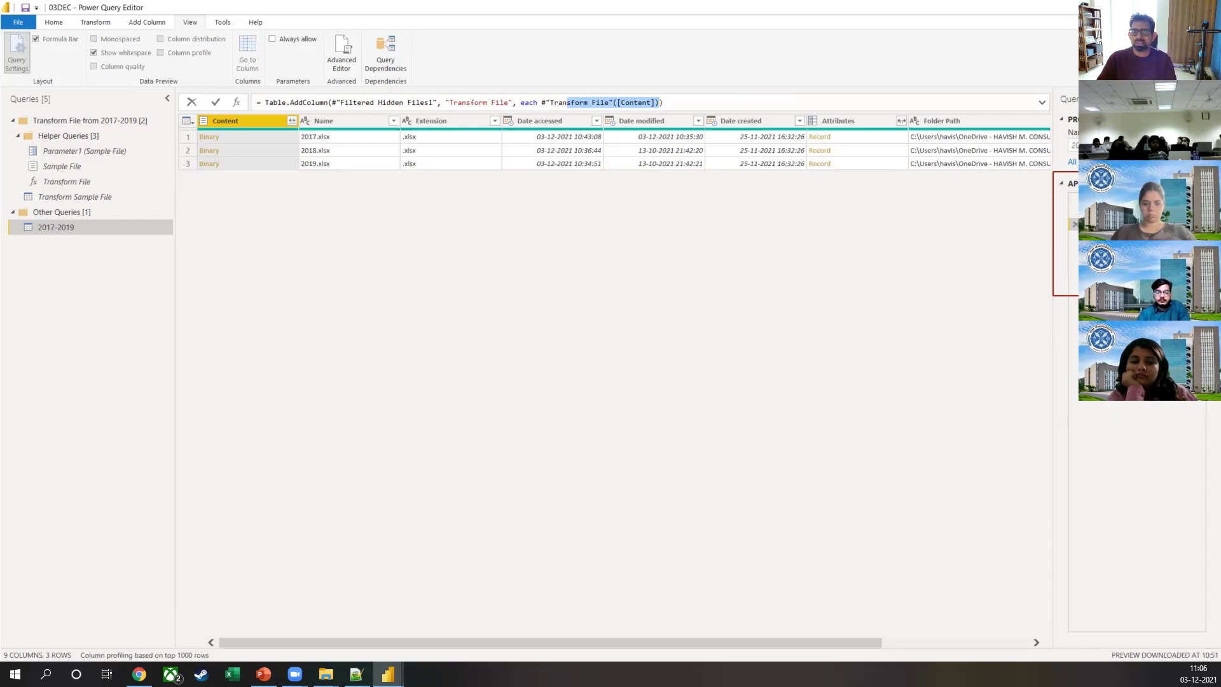
Step: Clear the formula highlight and switch over to Google Chrome
left_click(645, 640)
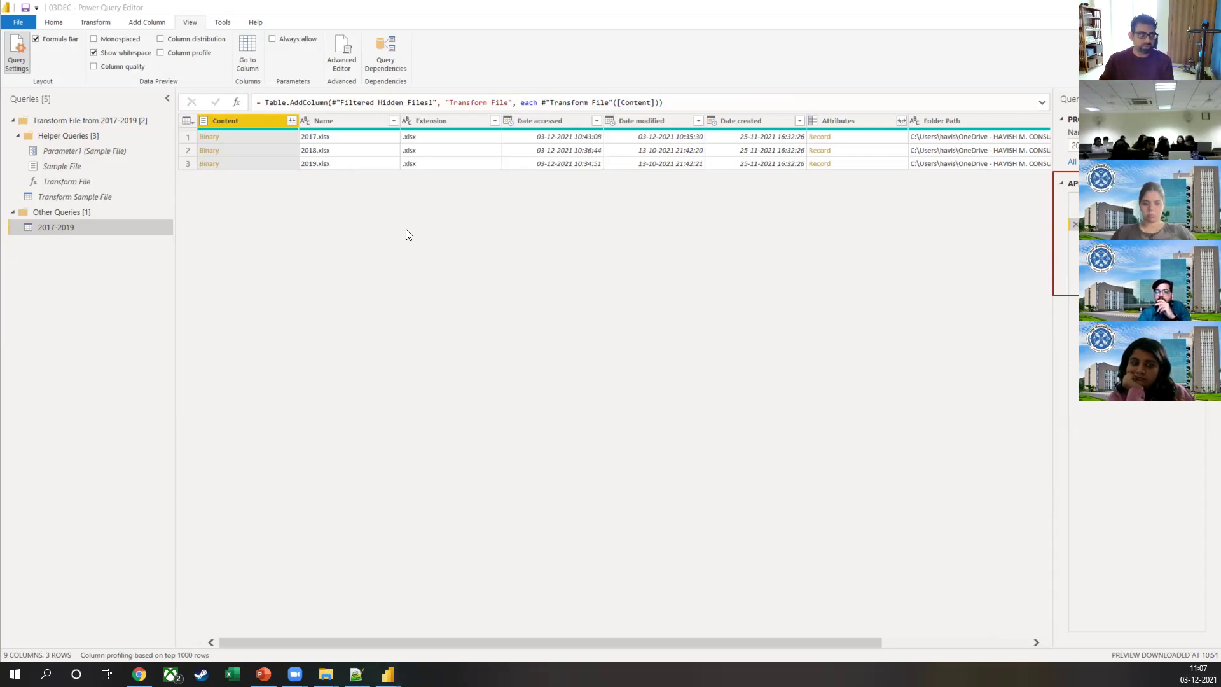
key("alt+Tab")
Step: Load powerquery.microsoft.com in a new tab and highlight its 'extract, transform and load' description
key("ctrl+t")
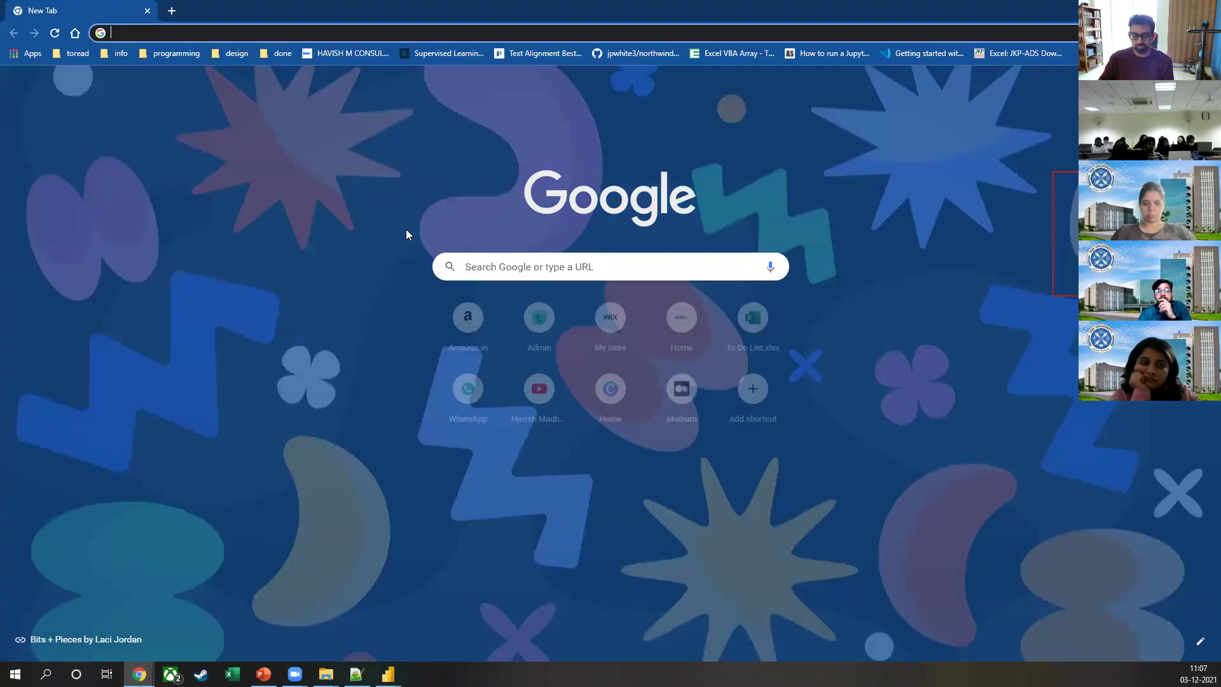
type("powe")
key("Return")
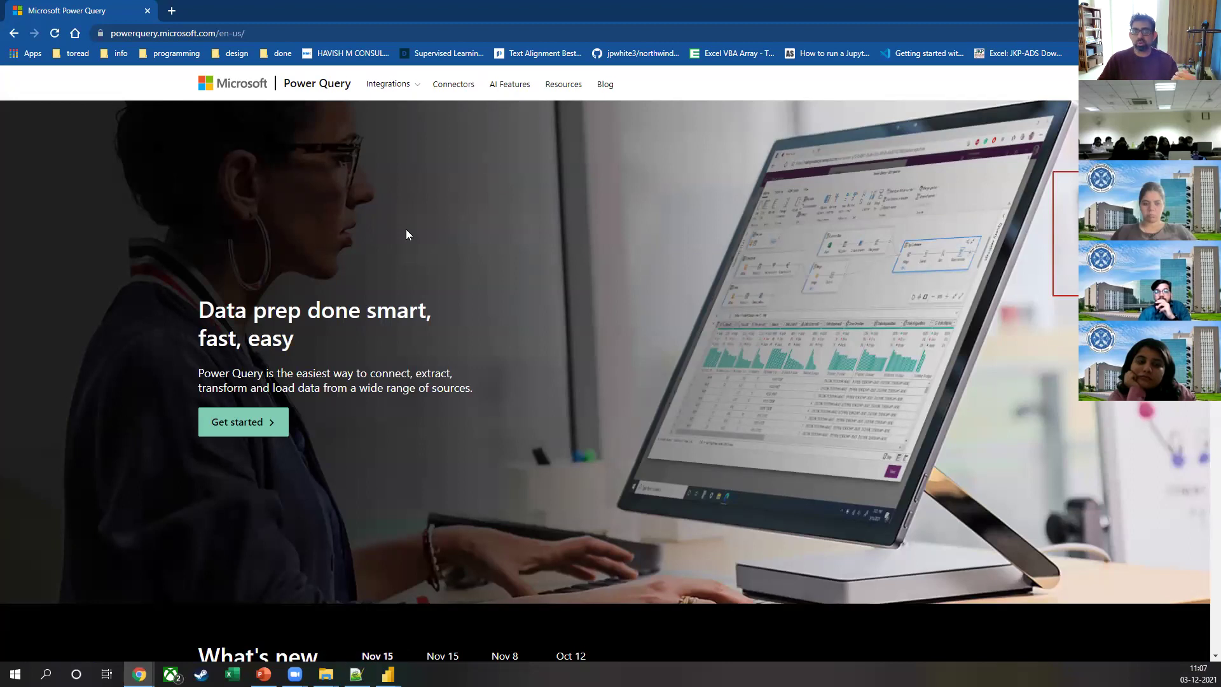
left_click_drag(417, 368, 295, 386)
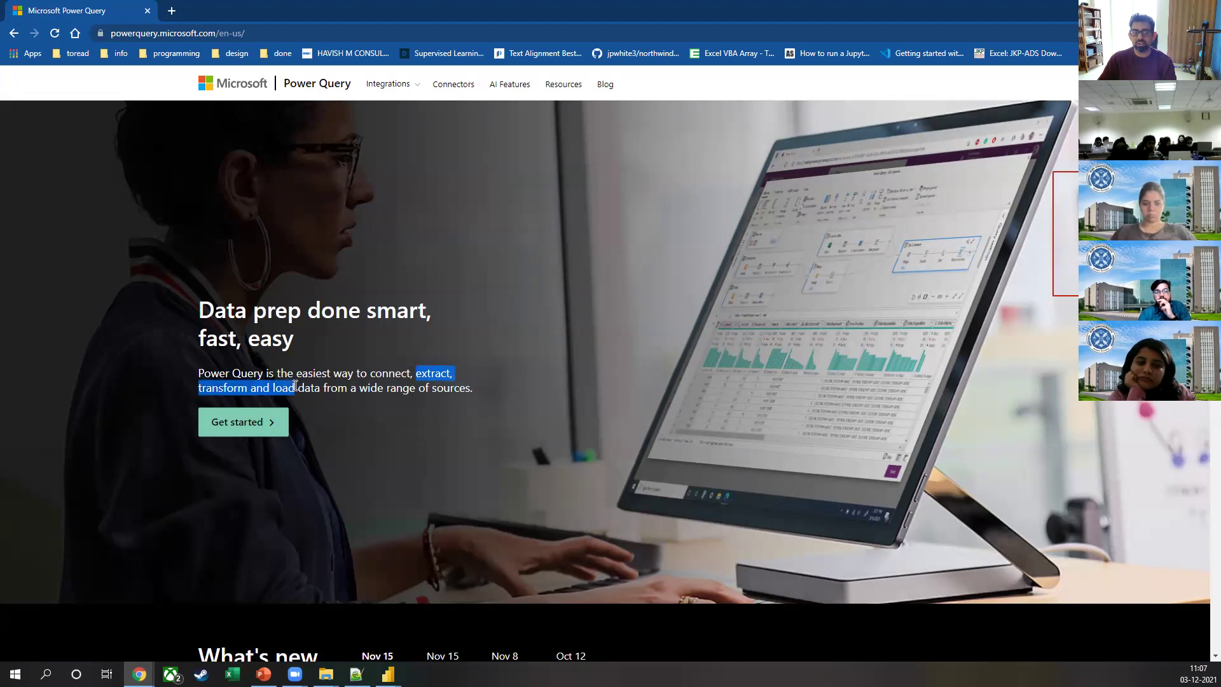
left_click(171, 12)
Step: Search Google for 'etl' and view the image results showing ETL process diagrams
type("etl")
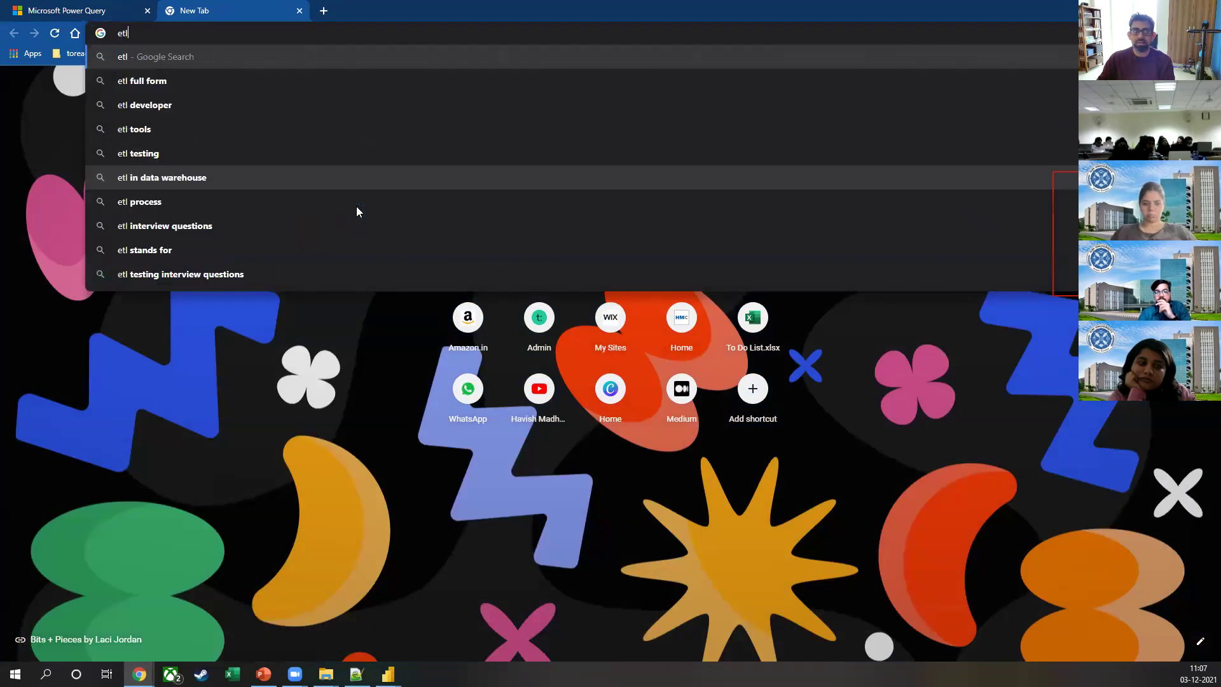
key("Return")
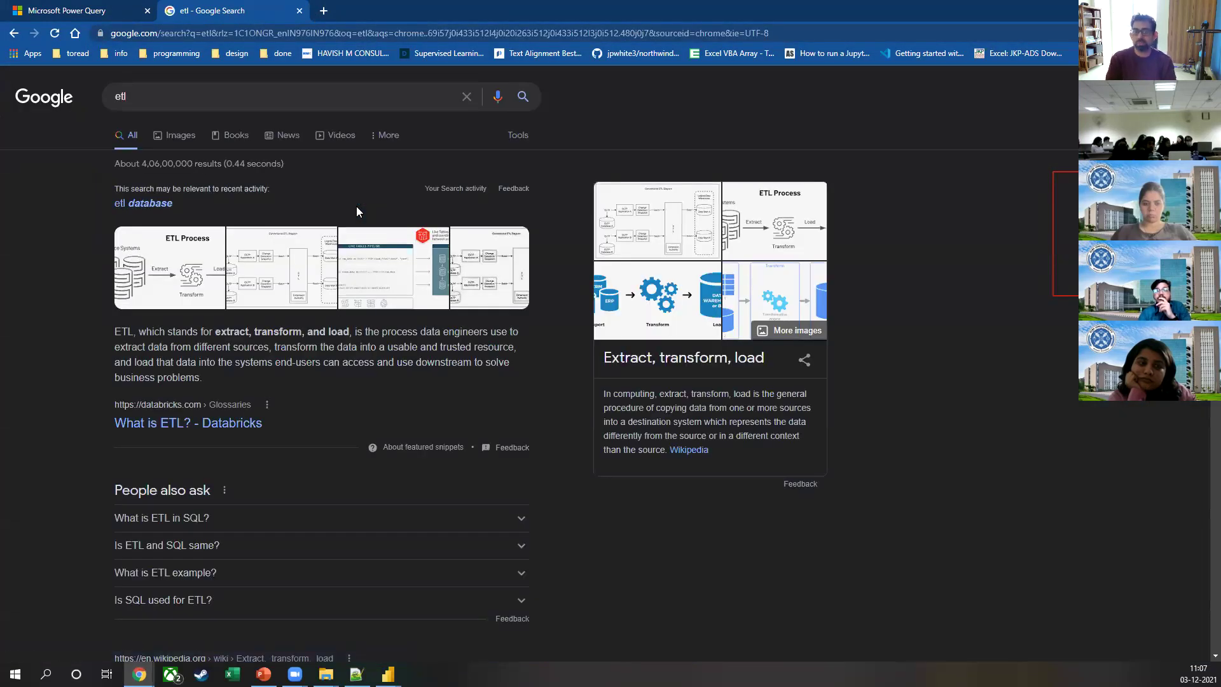
left_click(178, 254)
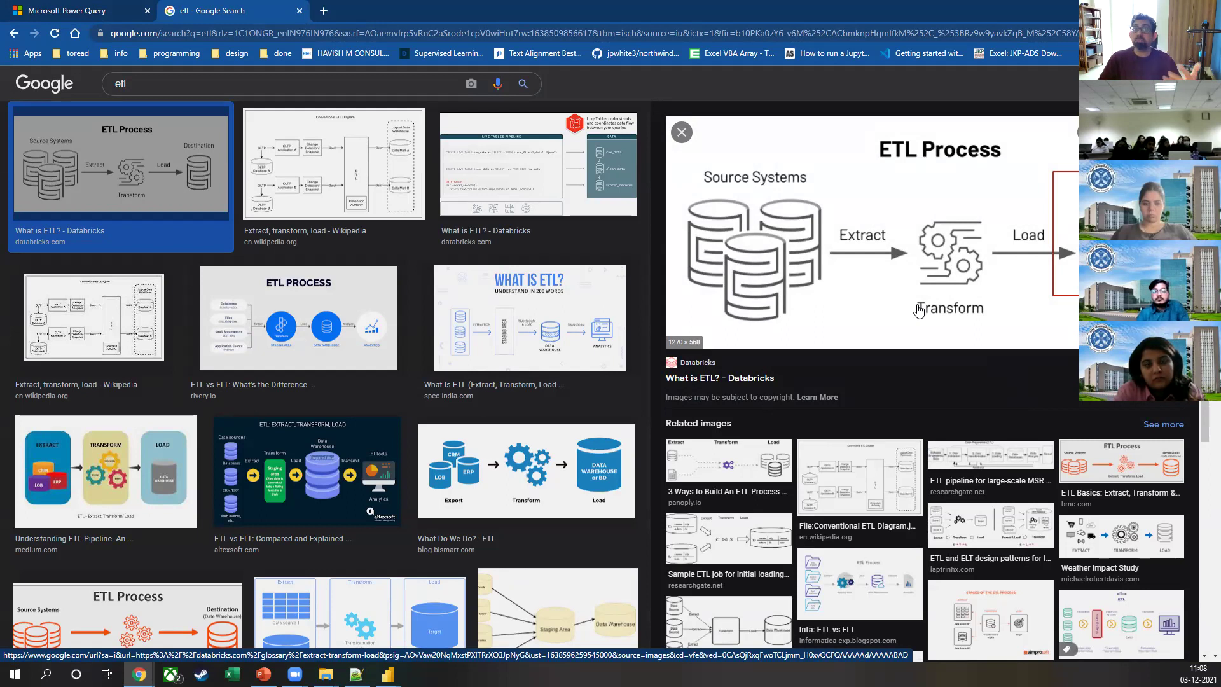
Step: Go to moneycontrol.com, search 'tata' and open the Tata Consultancy Services quote page
left_click(324, 11)
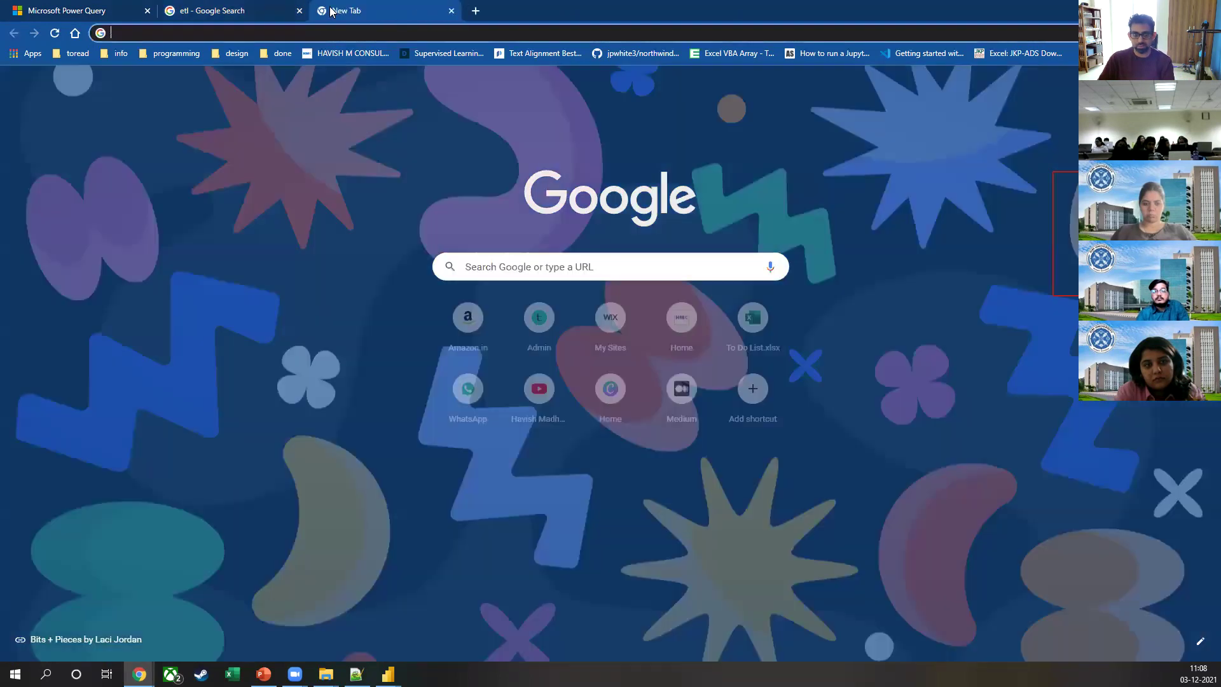
type("mon")
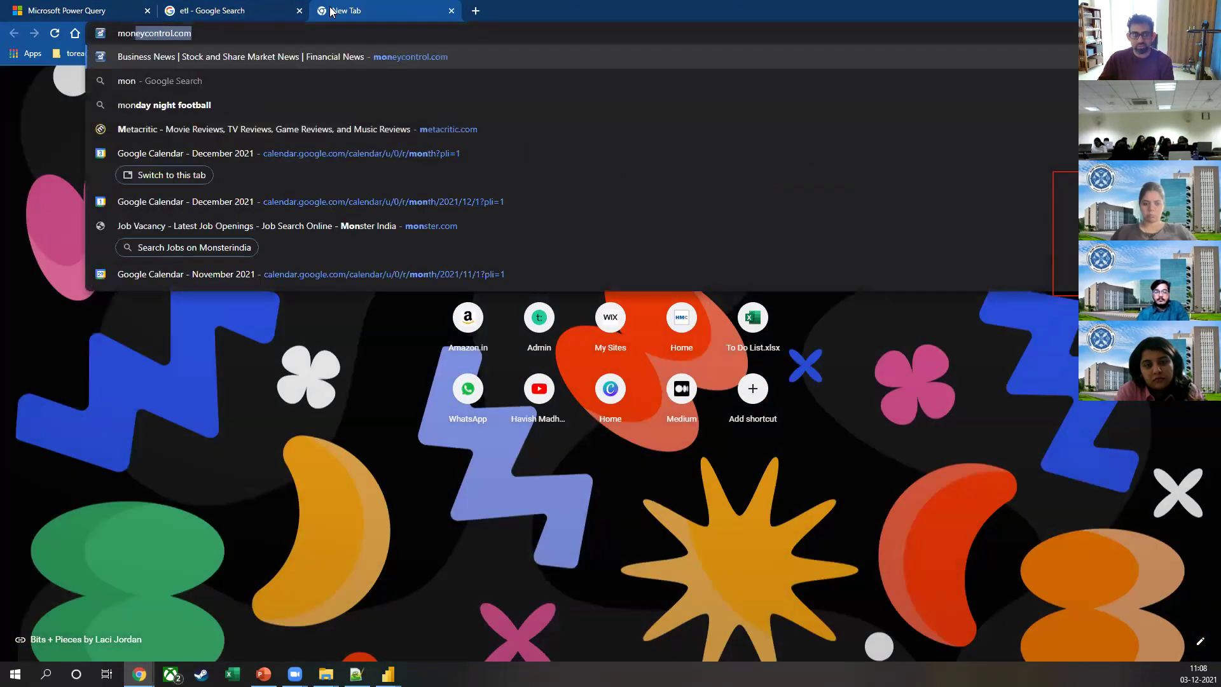
key("Return")
left_click(516, 81)
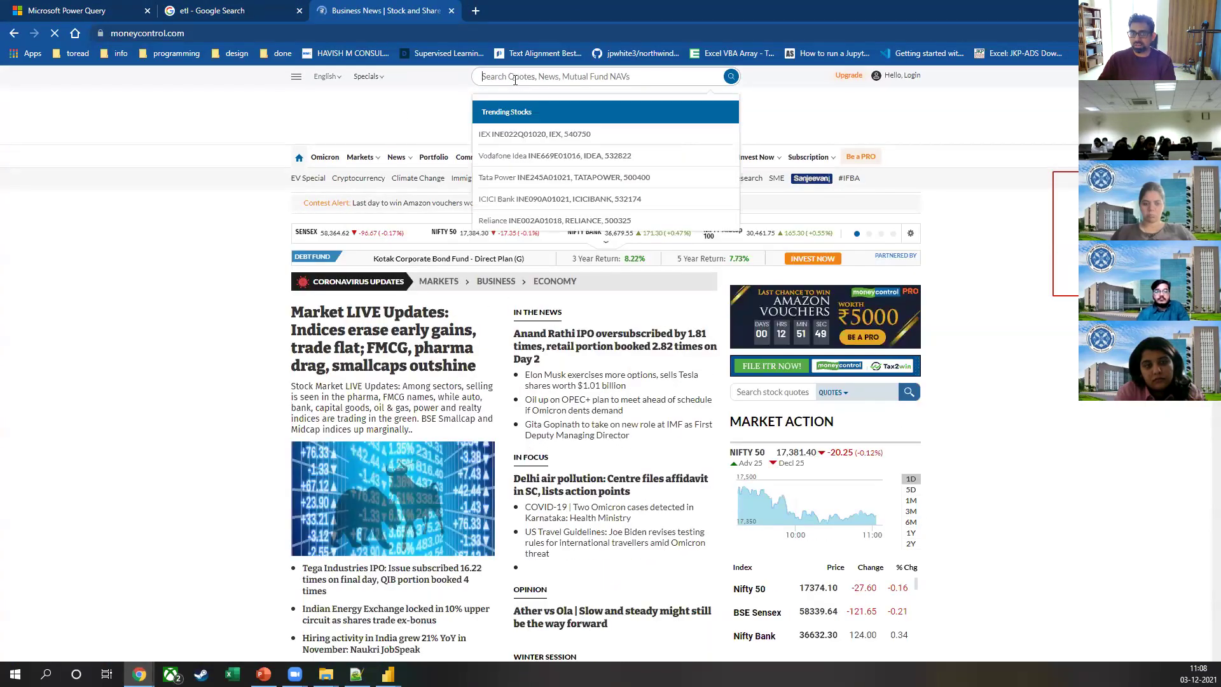
type("tata")
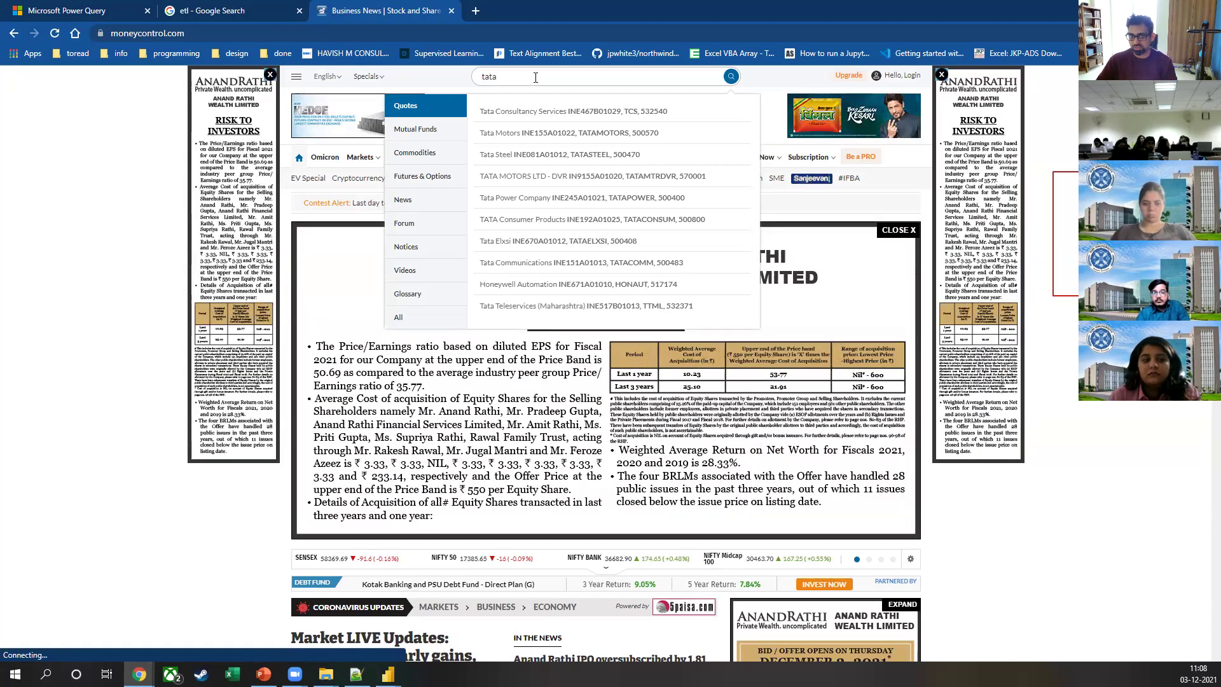
left_click(518, 113)
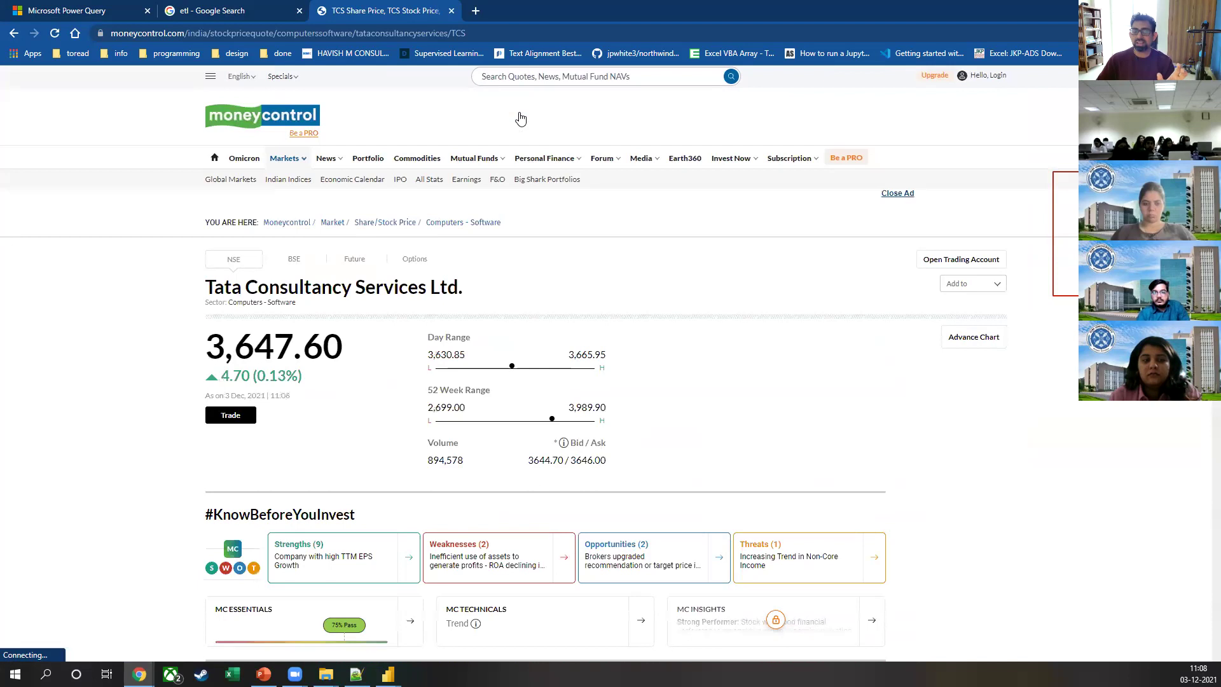
Step: Reload the TCS quote page from the address bar
scroll(509, 108, "down", 1)
mouse_move(496, 84)
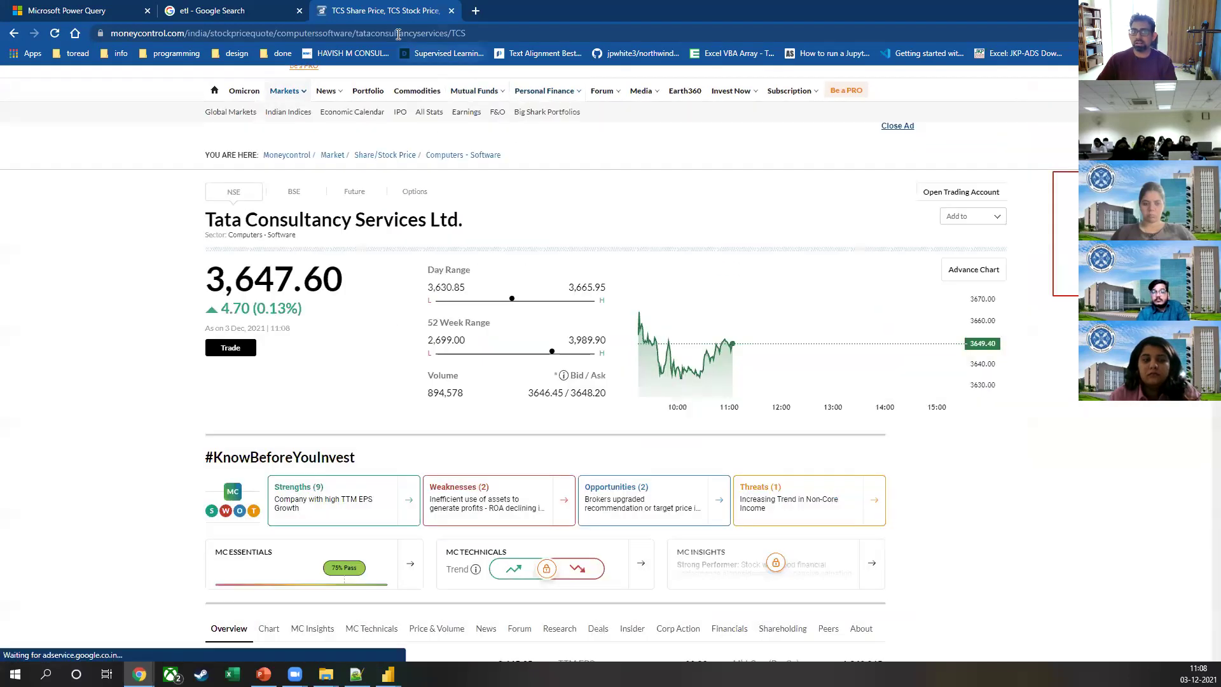
left_click(310, 33)
left_click(230, 32)
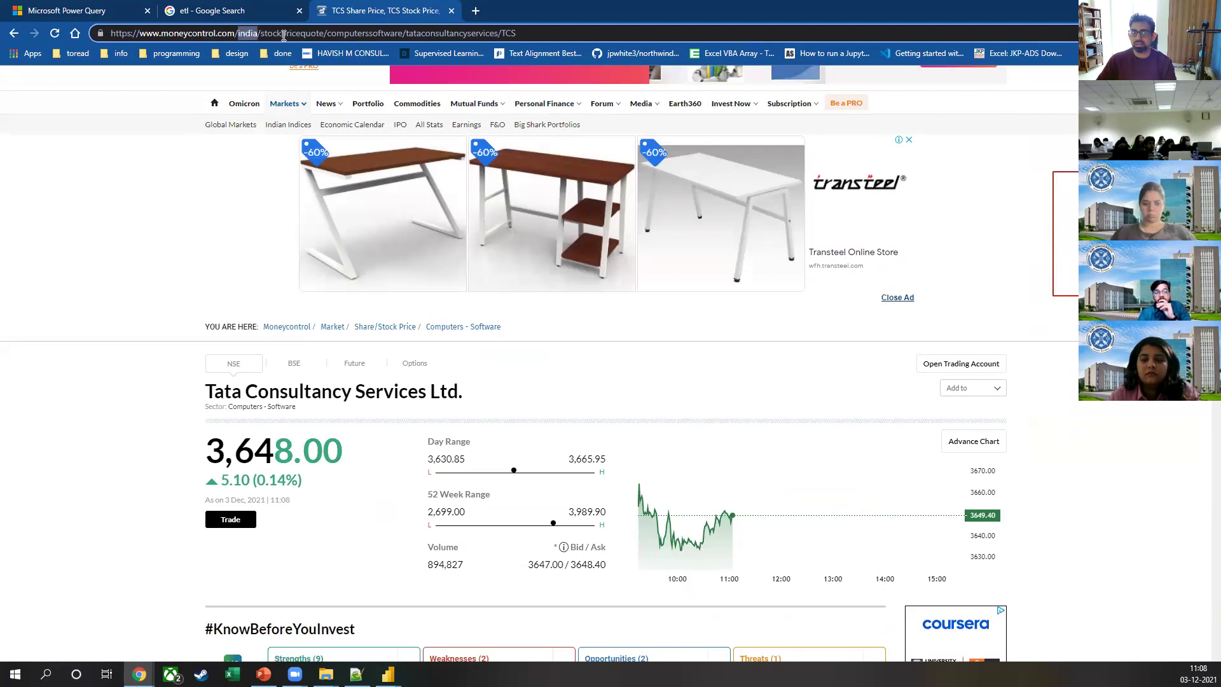
key("Return")
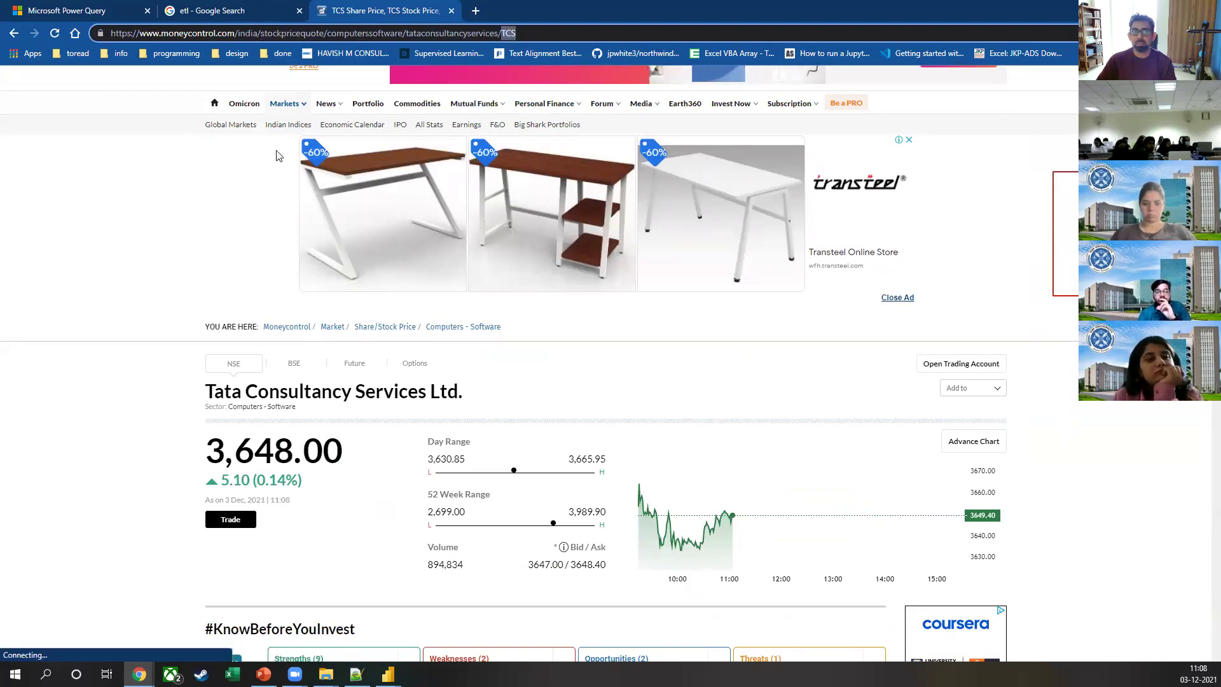
Step: Search 'tata' again, open the Tata Motors quote, and select the autolcvshcvs and TM03 URL parts
left_click(553, 80)
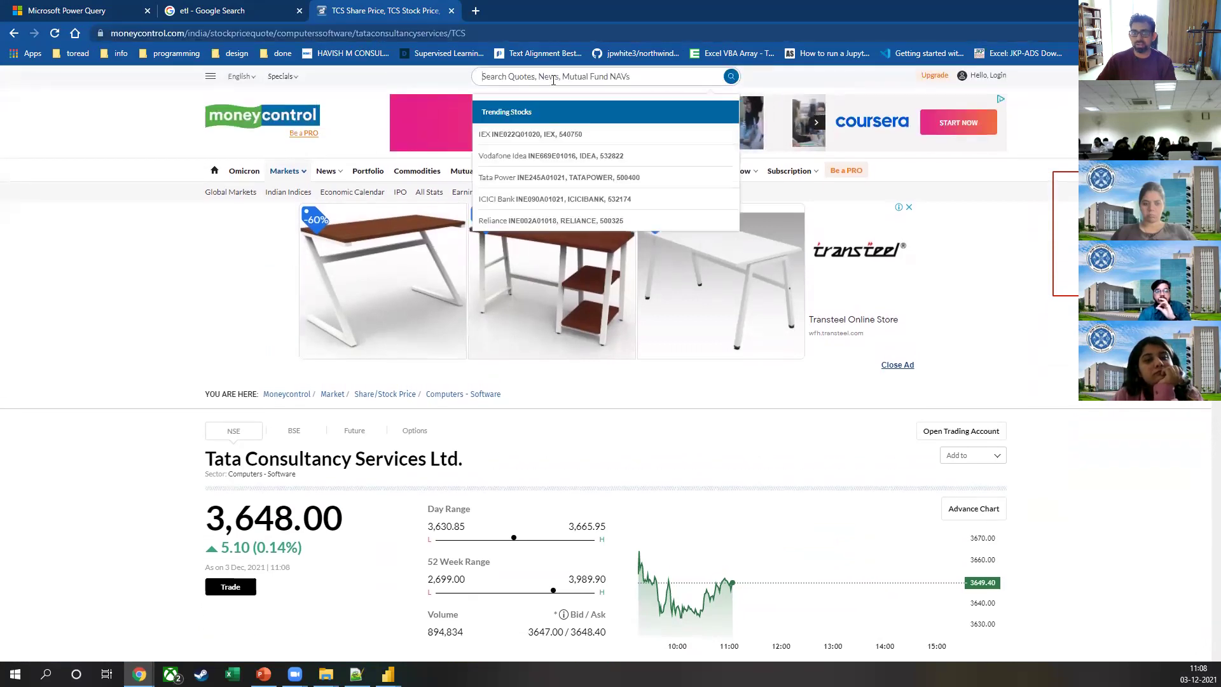
type("tata")
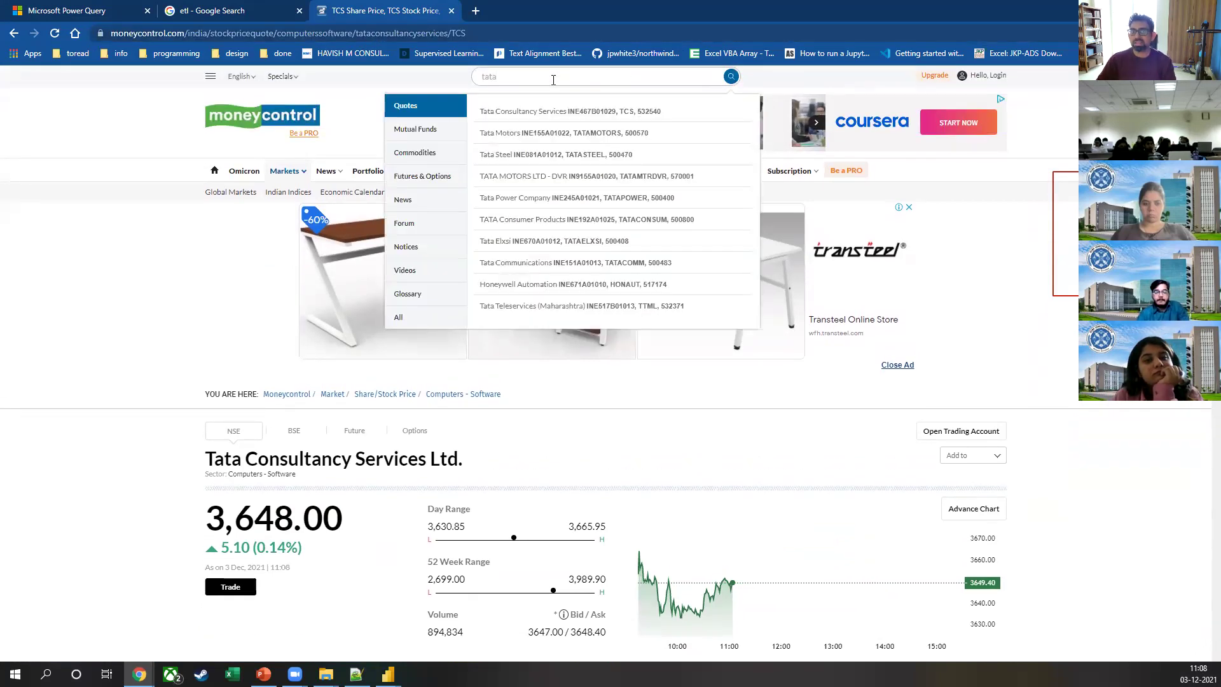
left_click(555, 133)
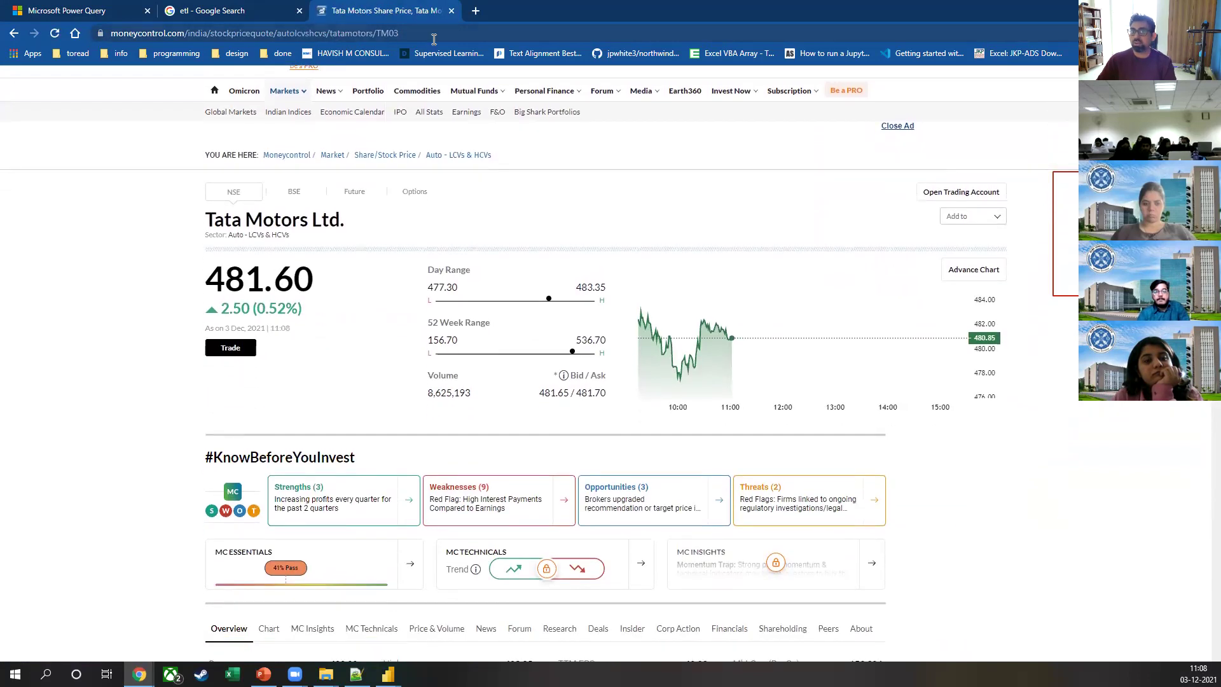
double_click(288, 35)
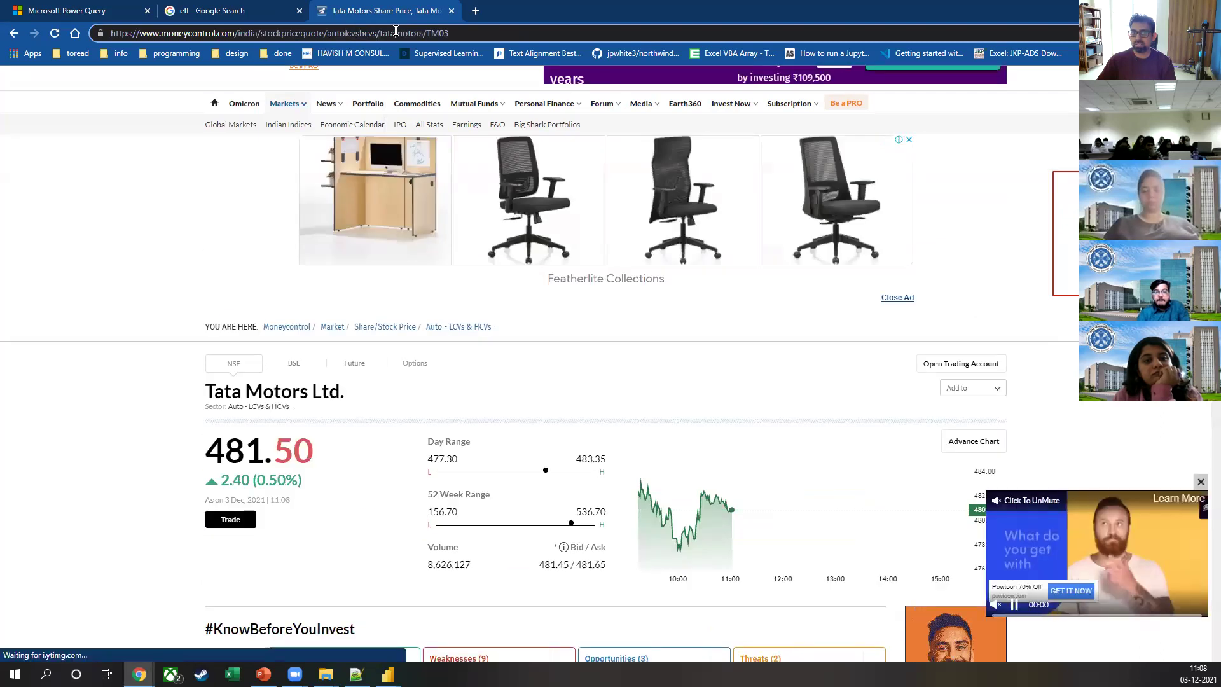
double_click(438, 33)
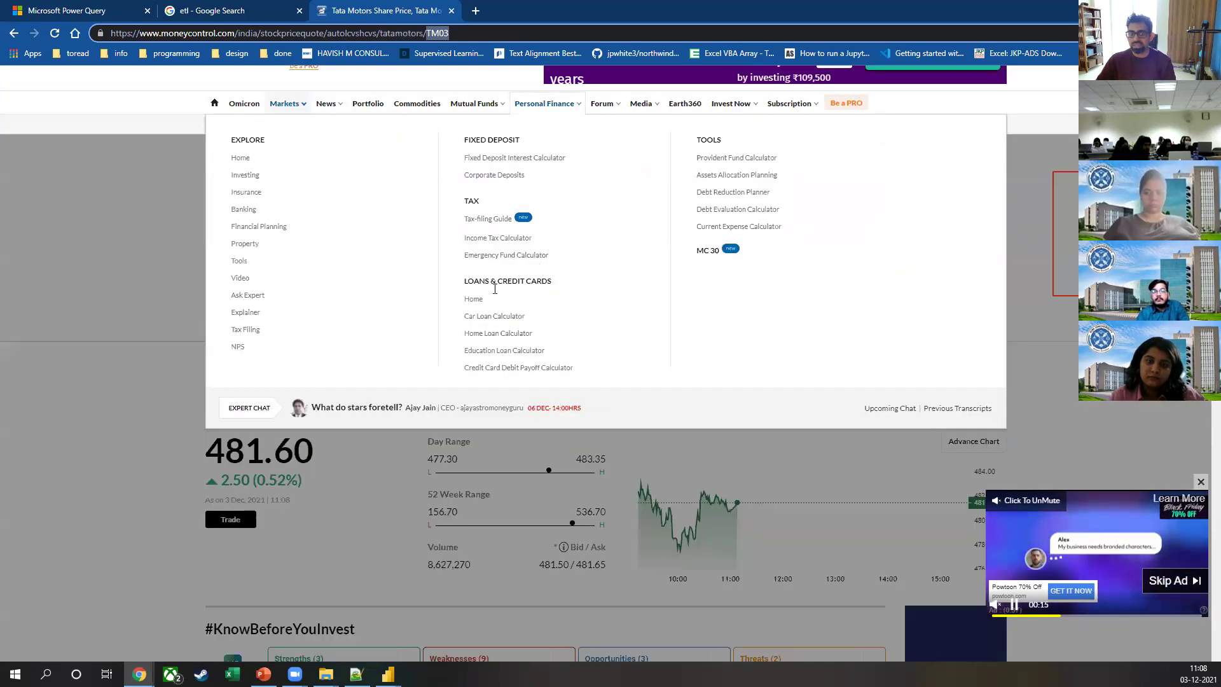
Step: Scroll down the Tata Motors quote page and view, then close, the historical technical rating
scroll(209, 401, "down", 6)
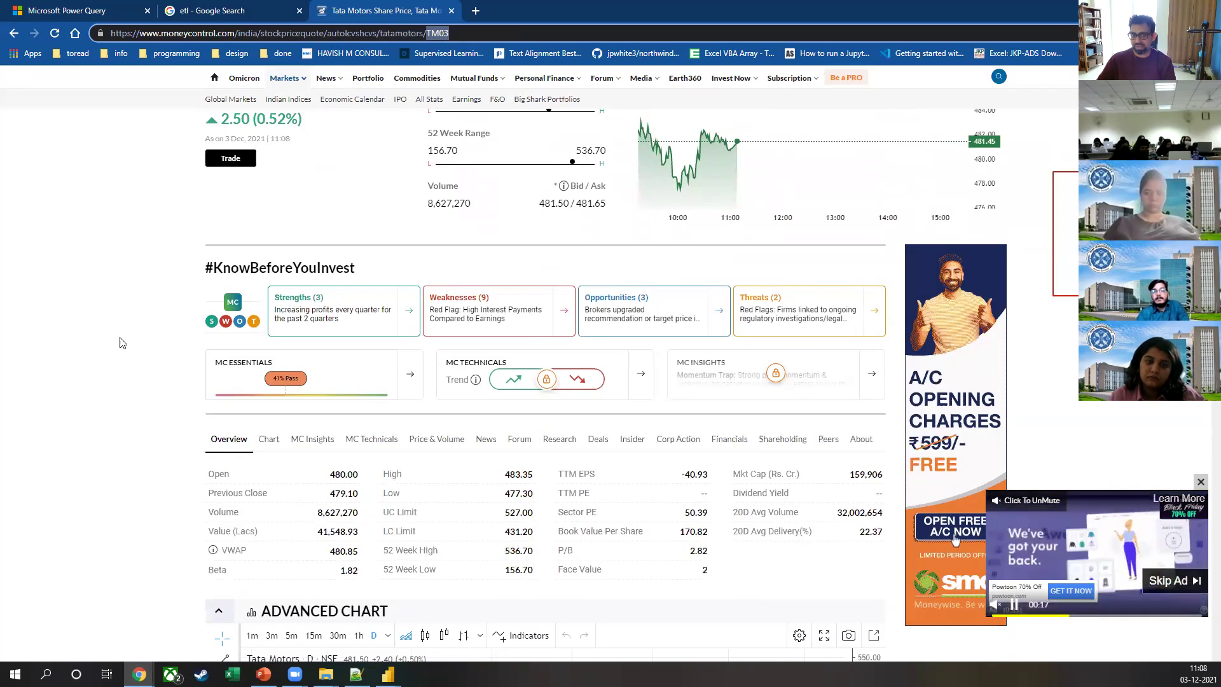
scroll(130, 340, "down", 2)
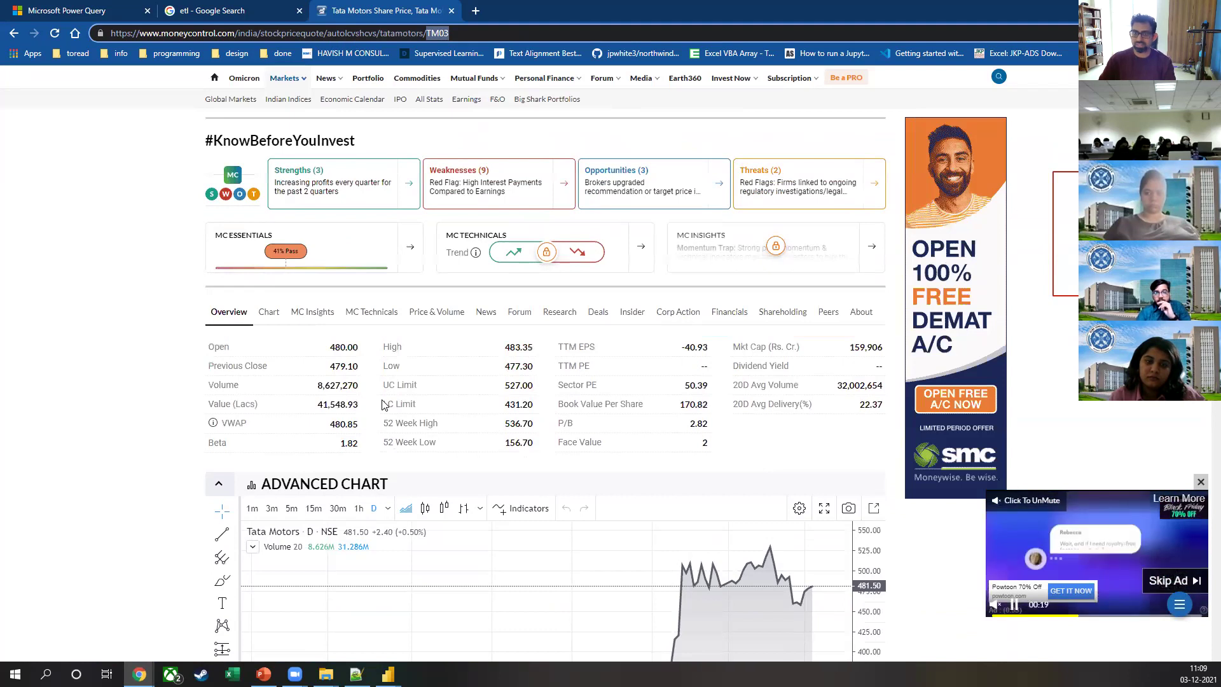
scroll(389, 387, "down", 3)
scroll(381, 370, "down", 3)
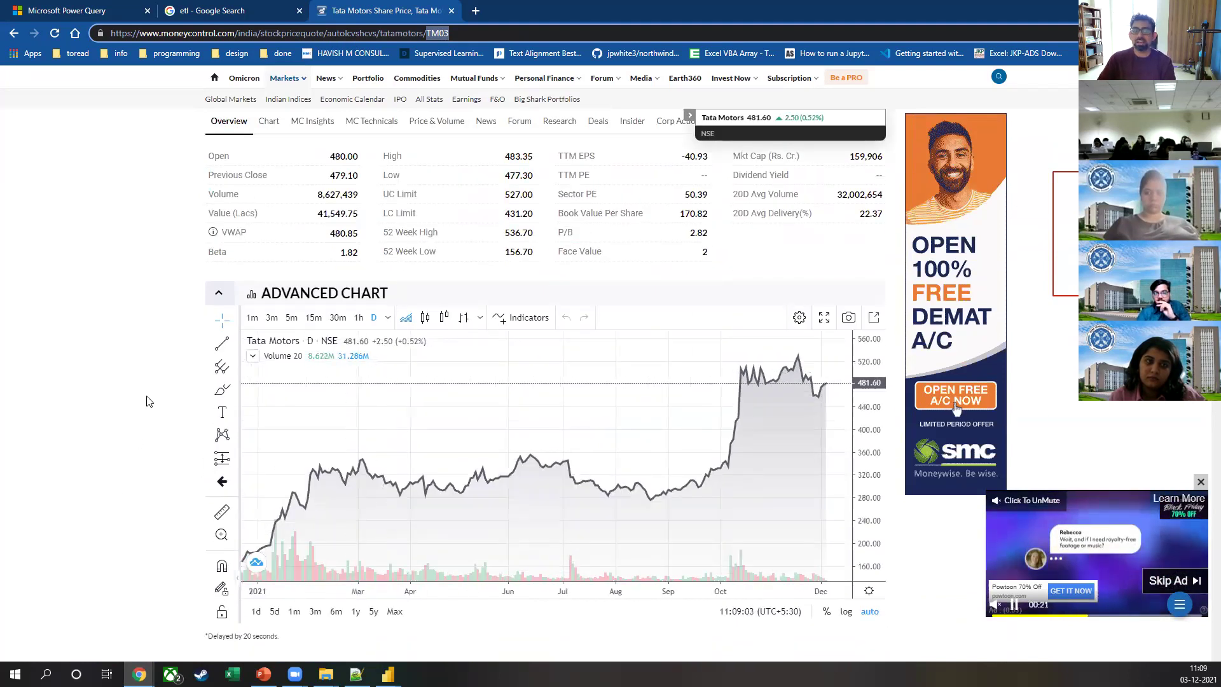
scroll(147, 401, "down", 4)
scroll(150, 399, "up", 3)
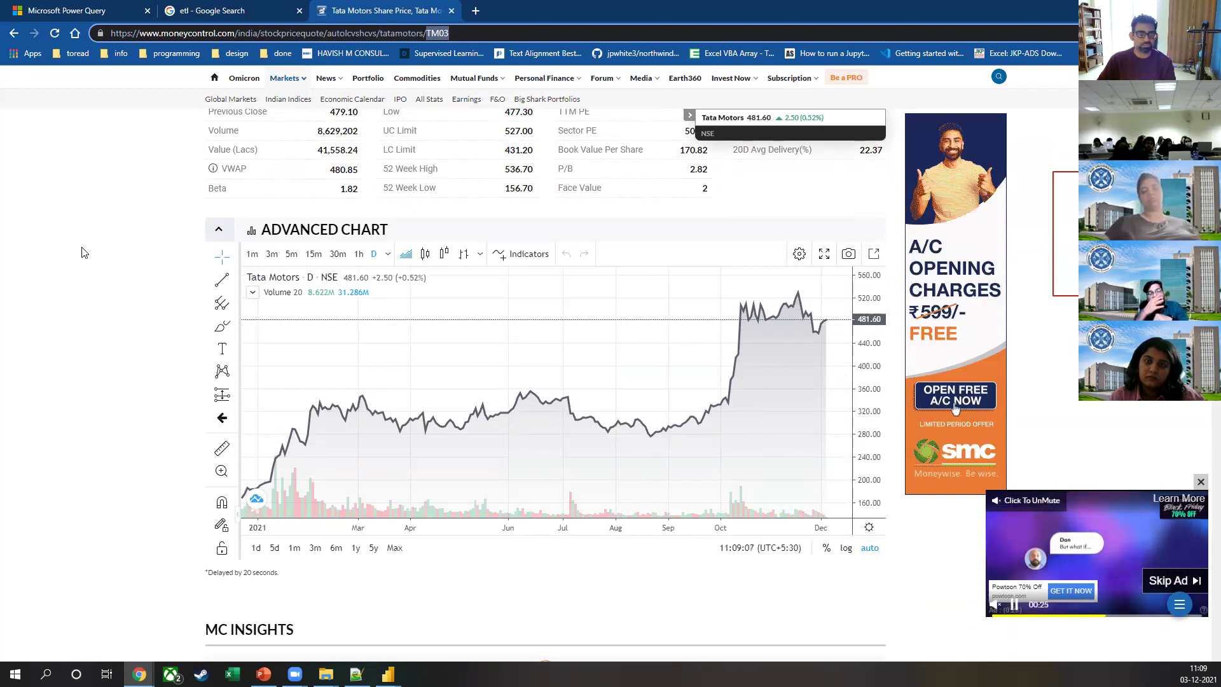
scroll(80, 257, "down", 6)
scroll(518, 413, "down", 5)
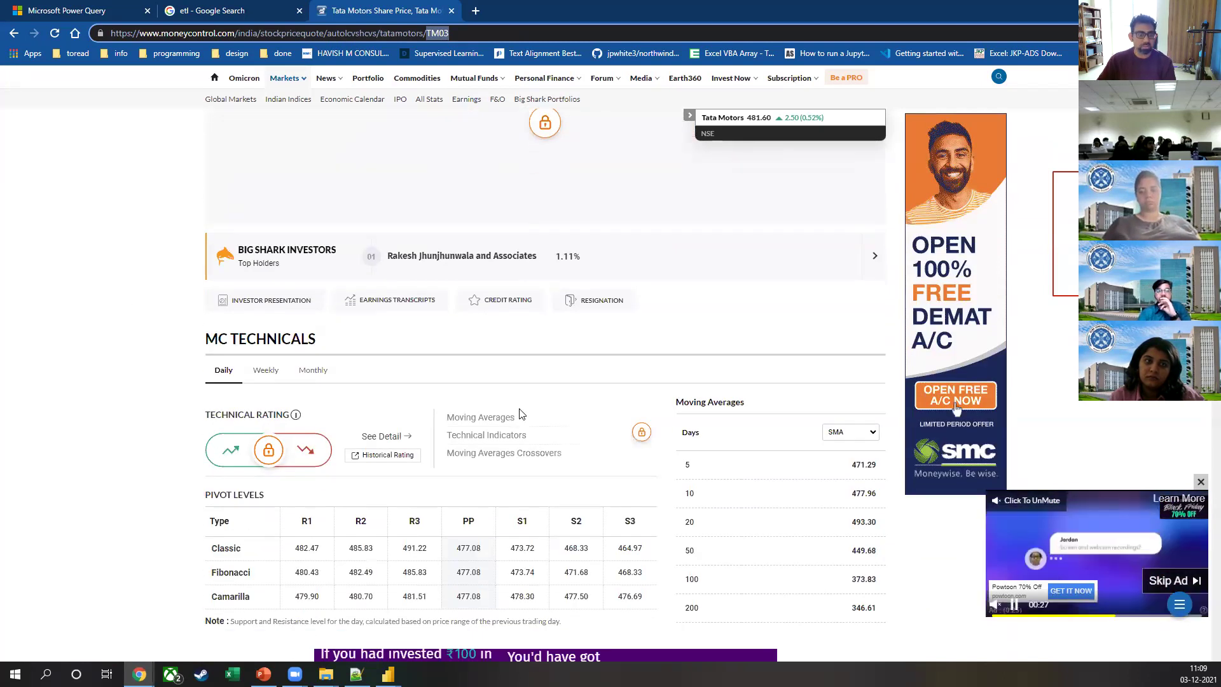
left_click(388, 458)
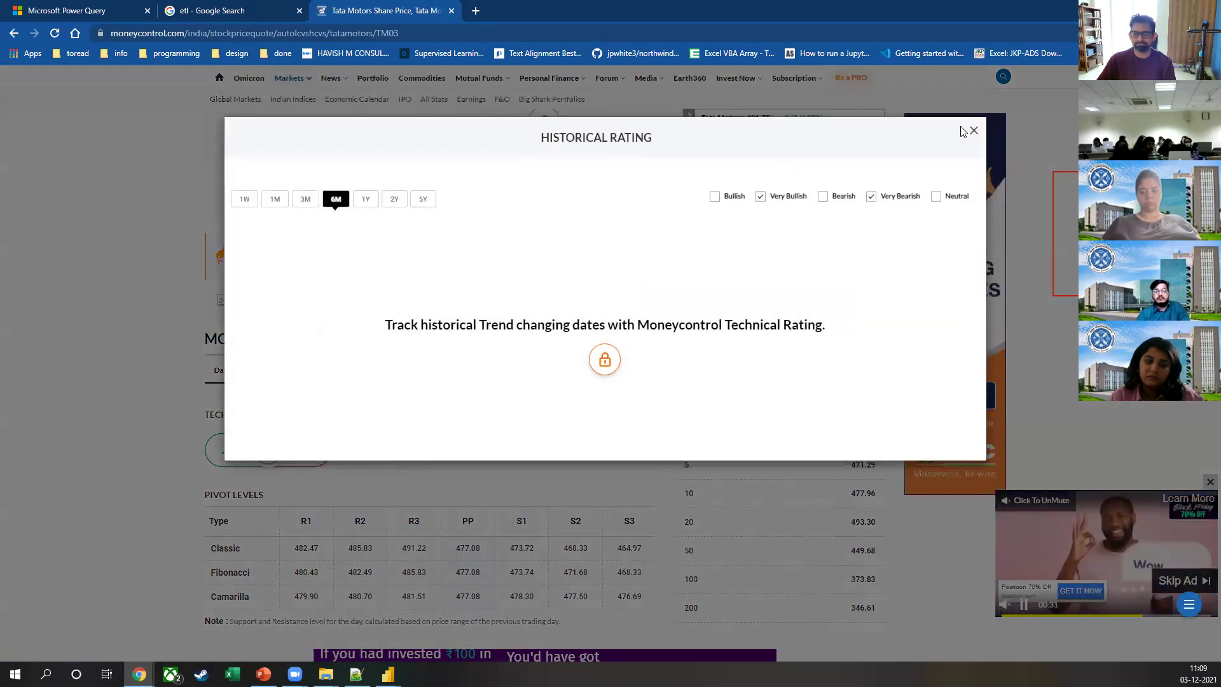
left_click(972, 131)
Step: Check the add-stock options, then open Tata Motors Historical Prices from Price and Volume
scroll(956, 409, "up", 5)
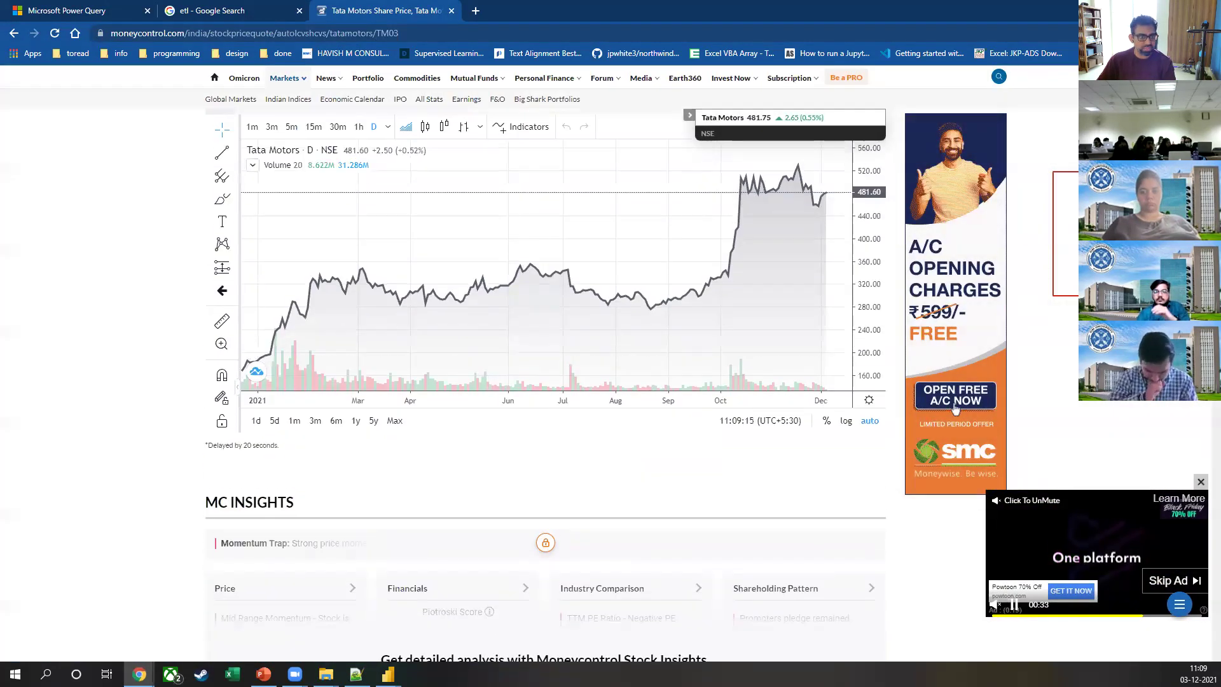
scroll(61, 264, "up", 7)
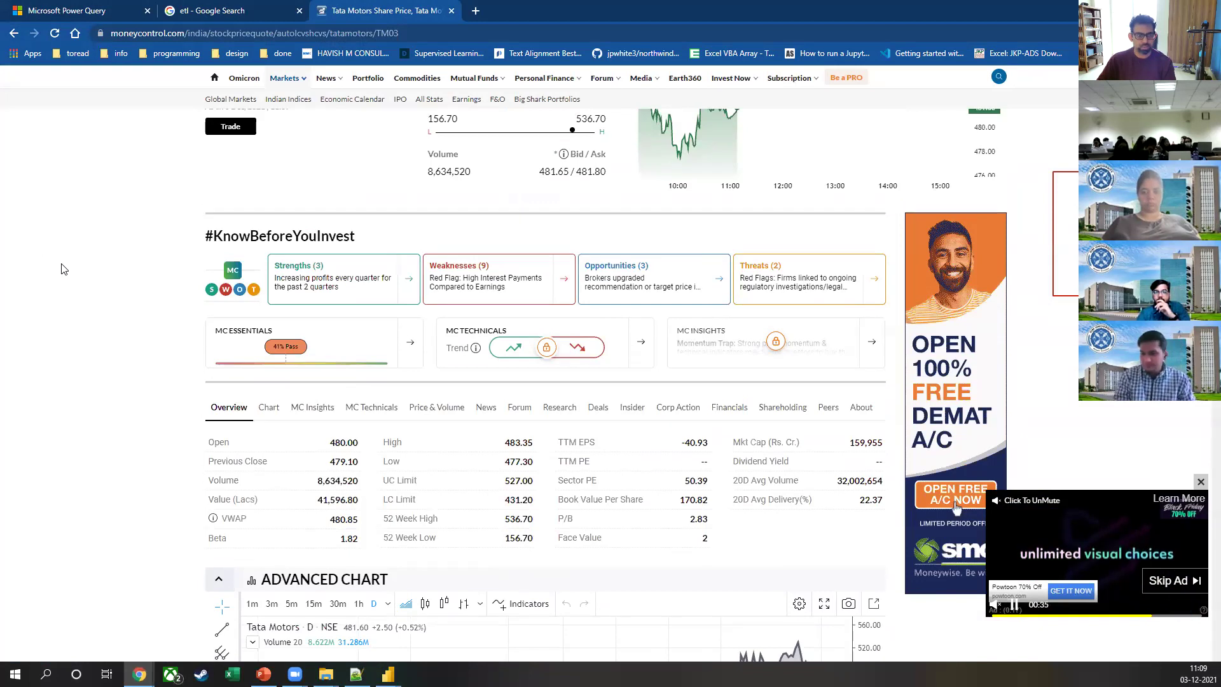
scroll(63, 269, "up", 5)
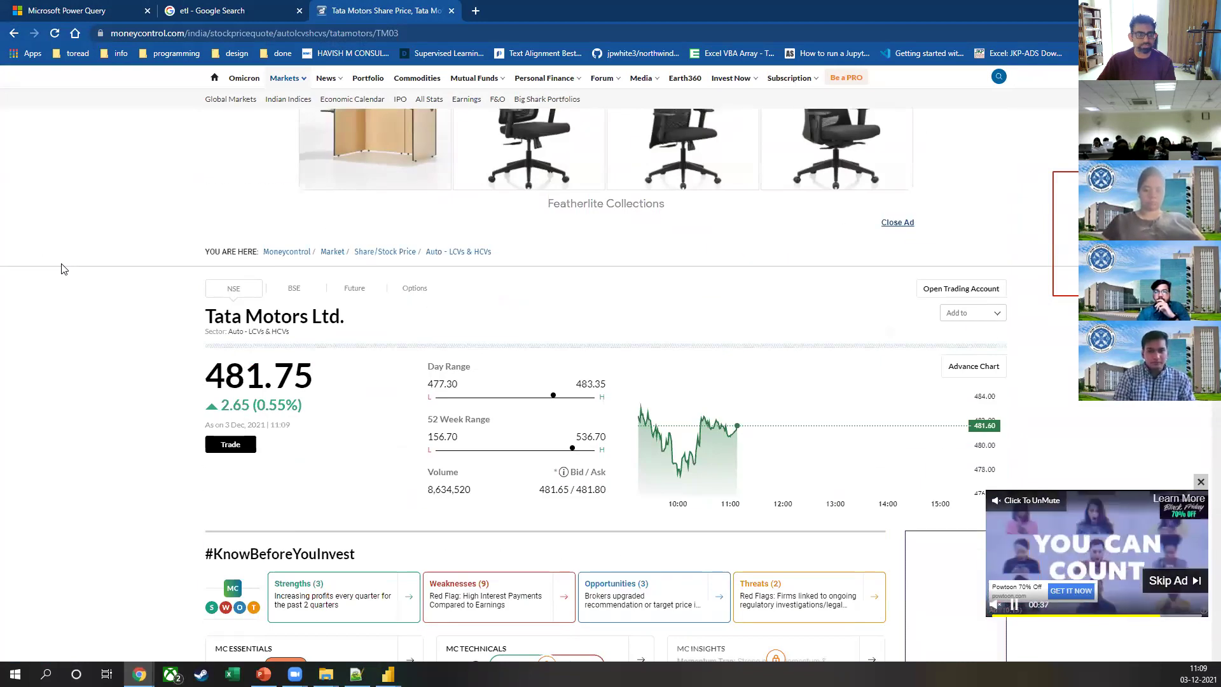
left_click(999, 312)
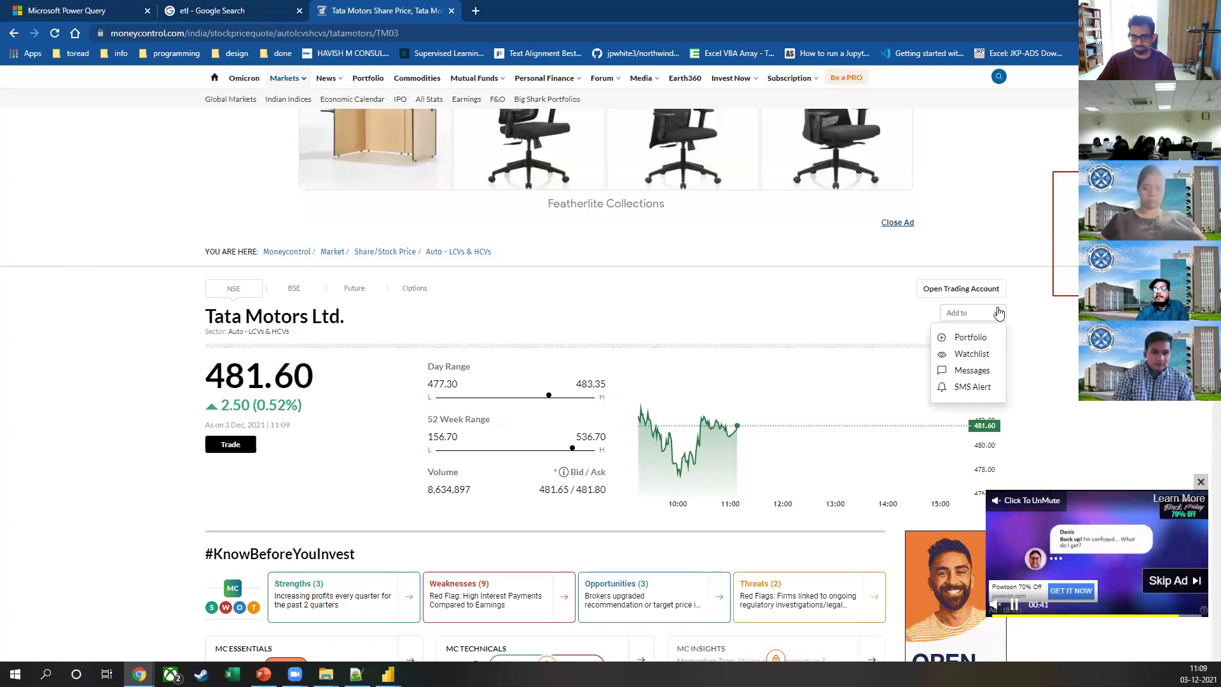
scroll(182, 401, "down", 13)
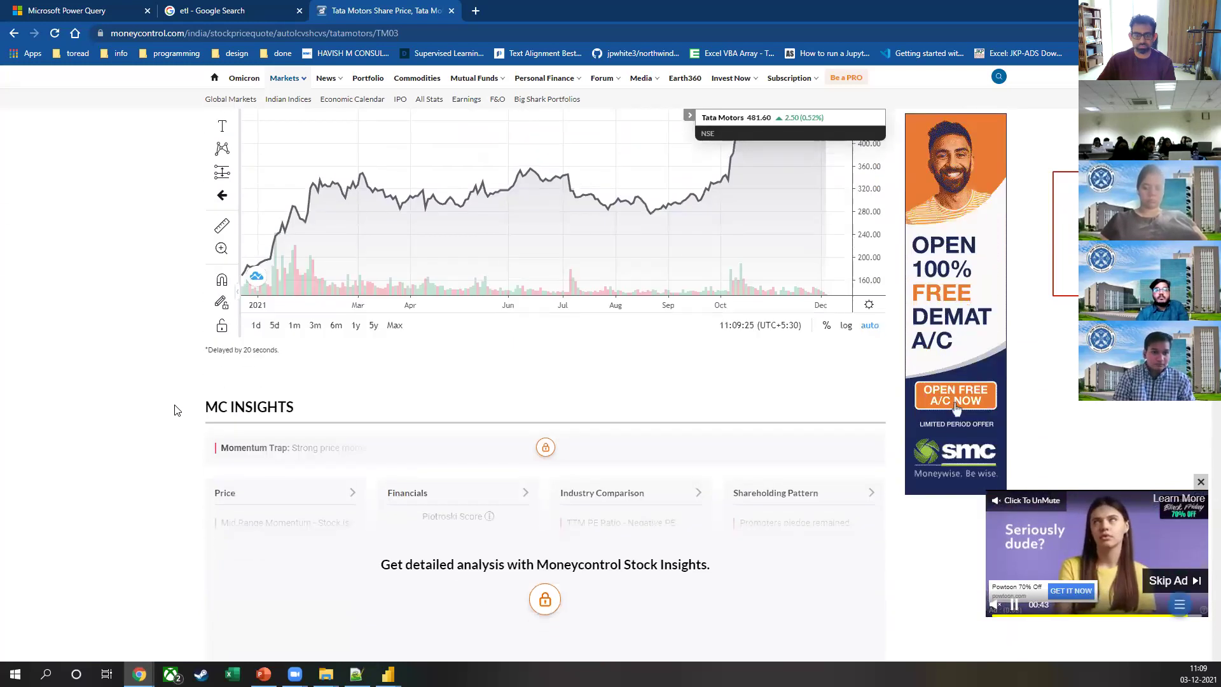
scroll(178, 407, "down", 12)
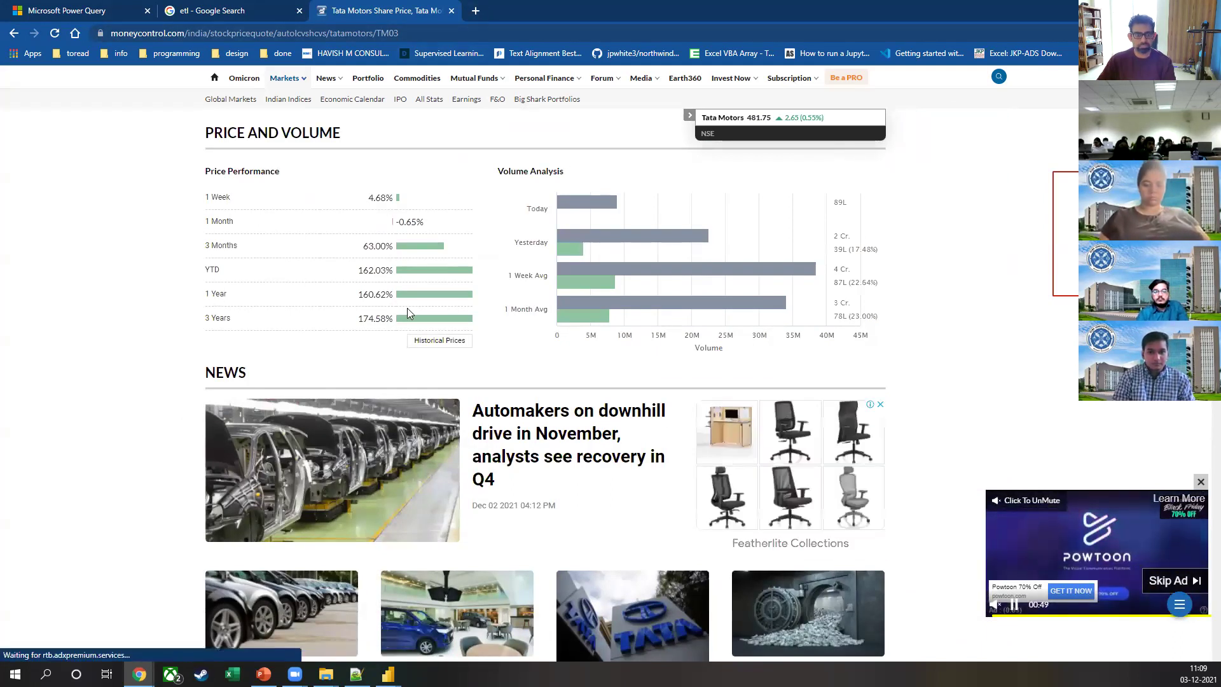
left_click(442, 341)
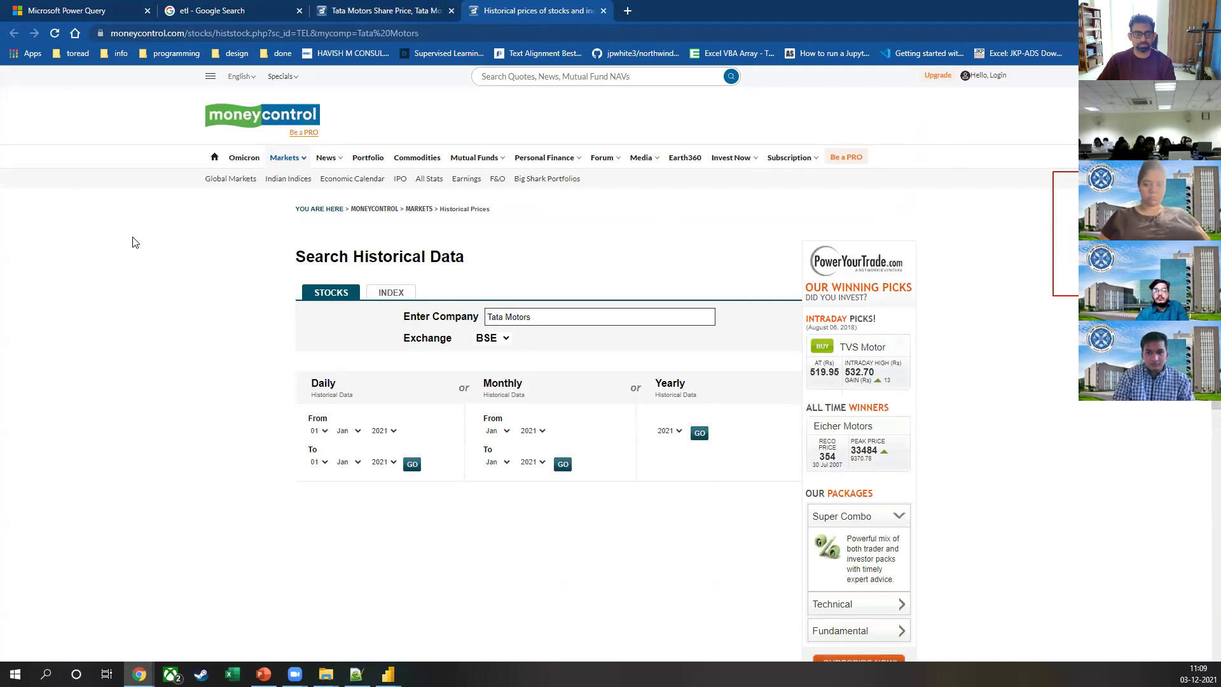
Step: Close the Tata Motors historical prices page in Moneycontrol
scroll(575, 352, "down", 5)
scroll(461, 306, "up", 2)
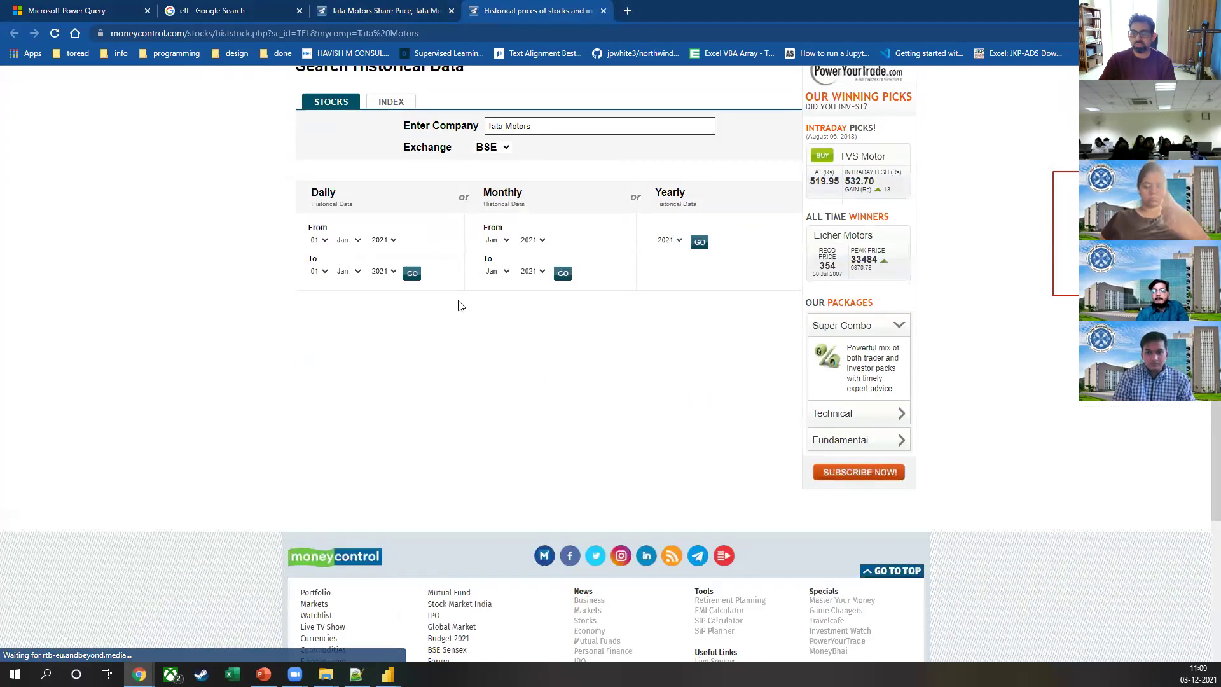
scroll(278, 371, "up", 2)
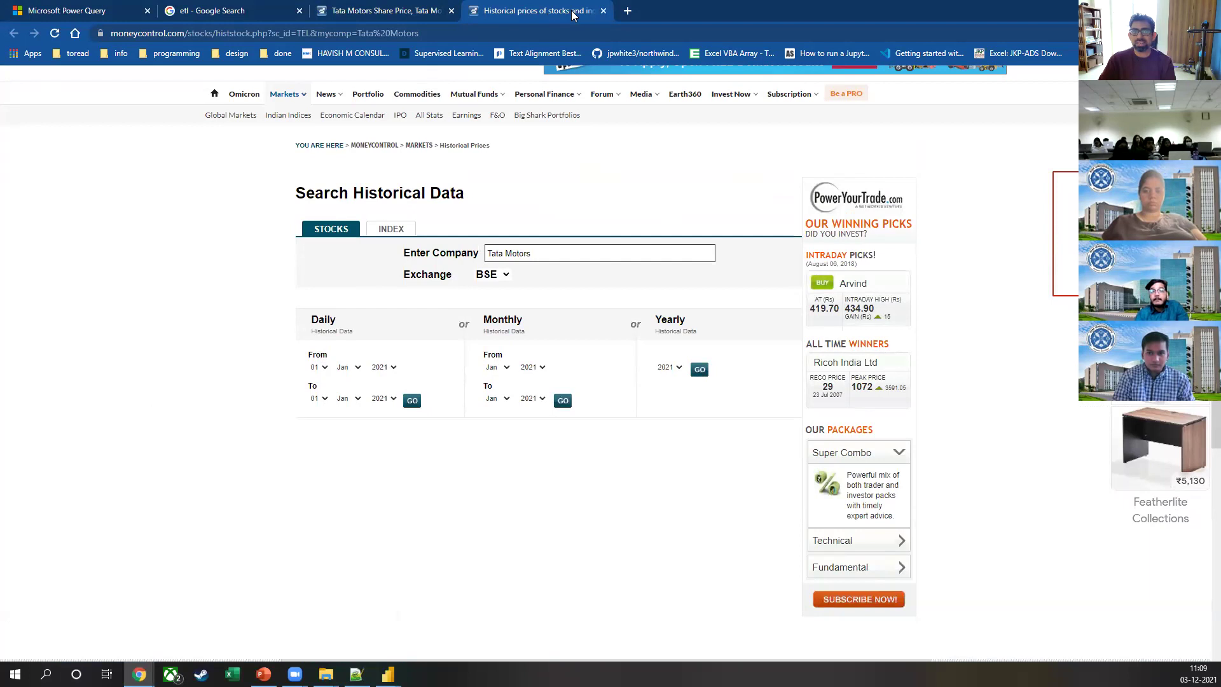
left_click(604, 11)
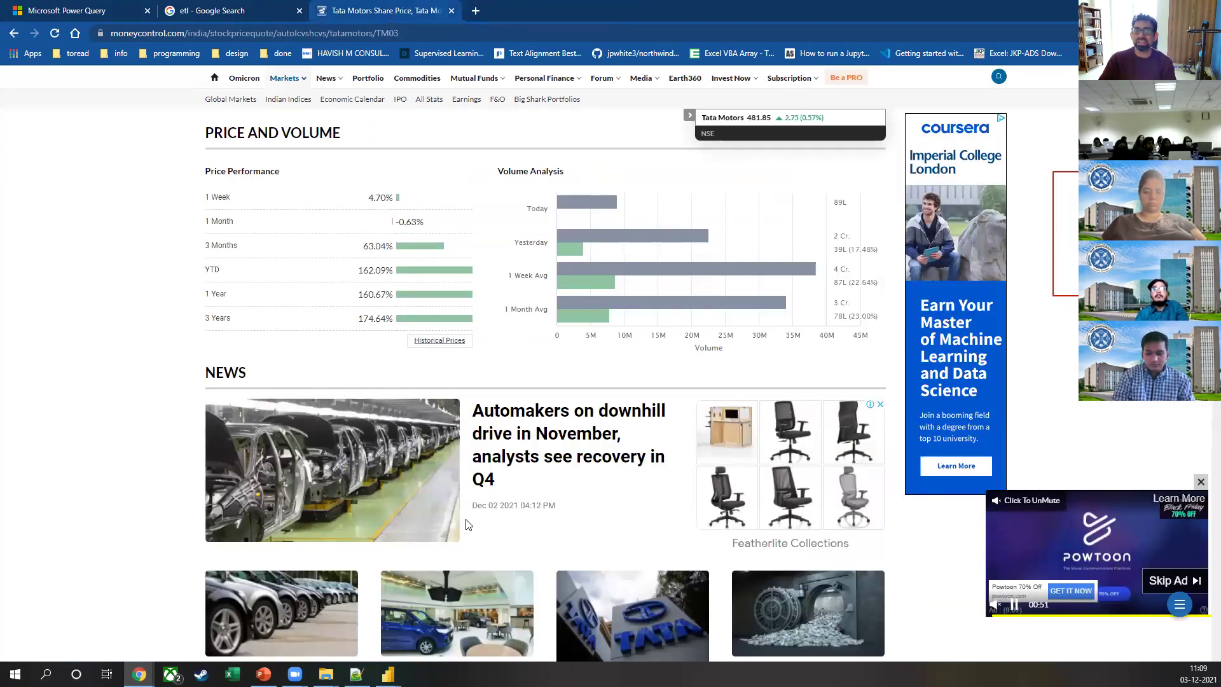
Step: Select the PIVOT LEVELS heading and table for copying, then switch to Excel
scroll(471, 516, "up", 4)
left_click_drag(205, 145, 642, 262)
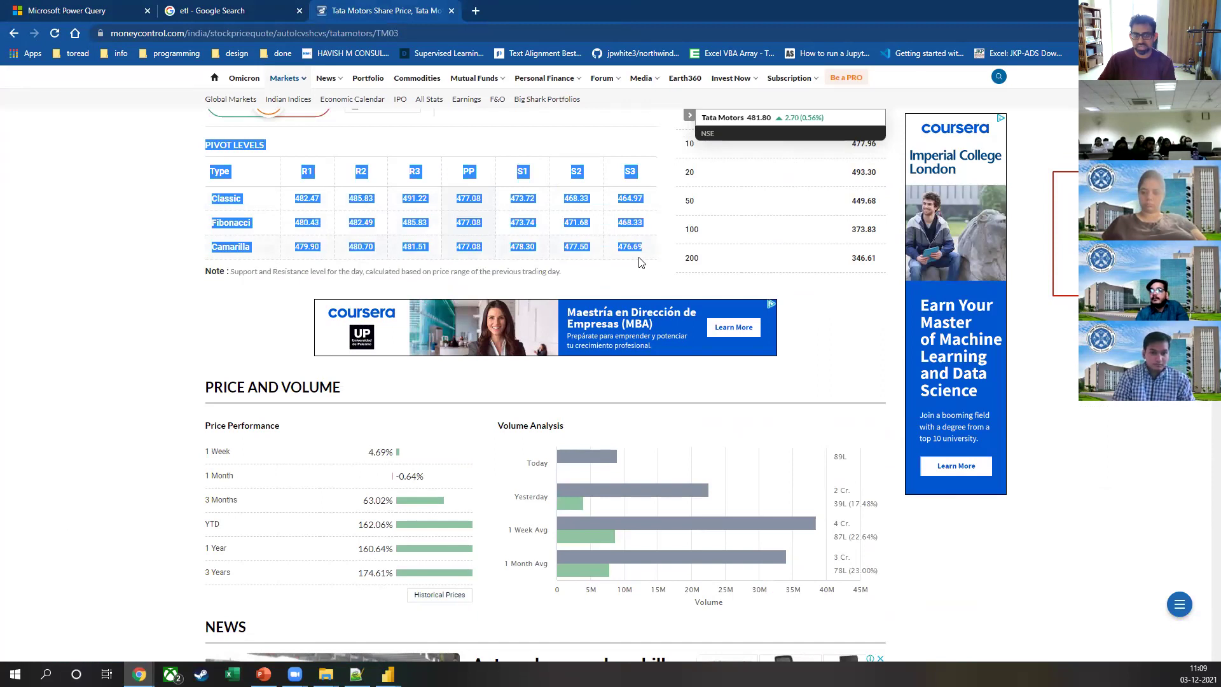
key("alt+Tab")
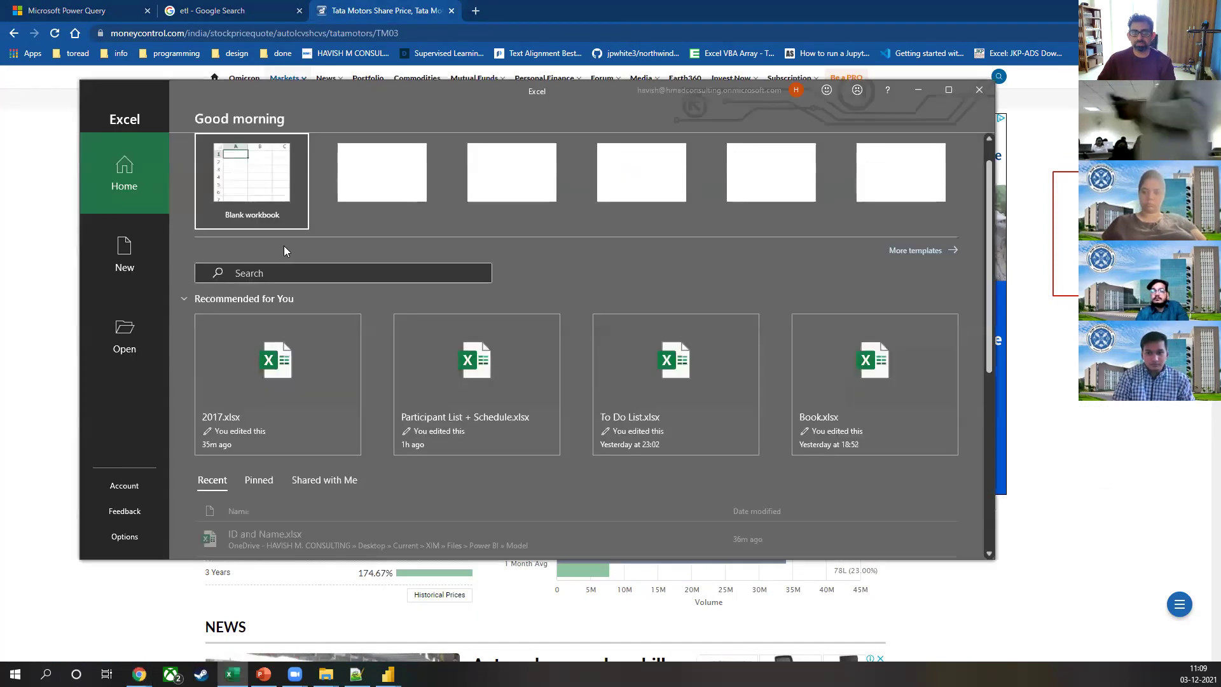
Step: Paste the pivot levels table into a new maximized blank workbook at cell D3
left_click(255, 172)
left_click(946, 95)
left_click(155, 190)
scroll(155, 190, "up", 3, "ctrl")
type("PIVOT LEVELS Type\tR1\tR2\tR3\tPP\tS1\tS2\tS3 Classic\t482.47\t485.83\t491.22\t477.08\t473.72\t468.33\t464.97 Fibonacci\t480.43\t482.49\t485.83\t477.08\t473.74\t471.68\t468.33 Camarilla\t479.9\t480.7\t481.51\t477.08\t478.3\t477.5\t476.69")
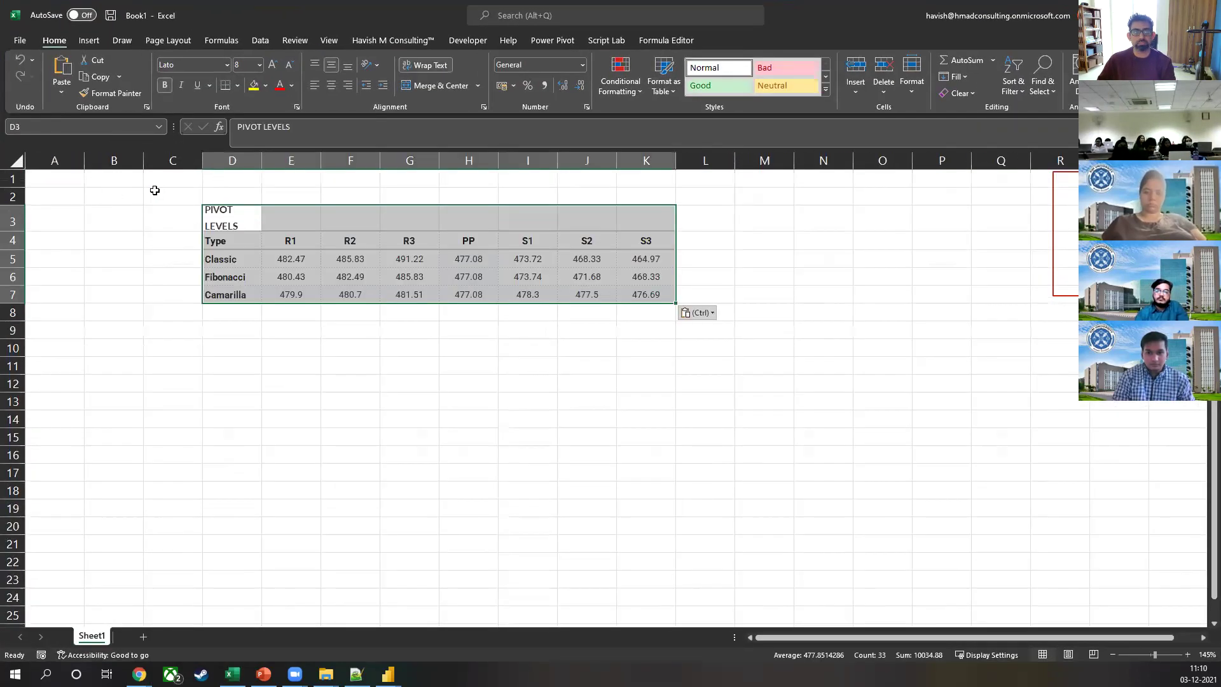
Step: Select the pasted pivot levels table D4:K7, starting from the Type header
left_click(347, 248)
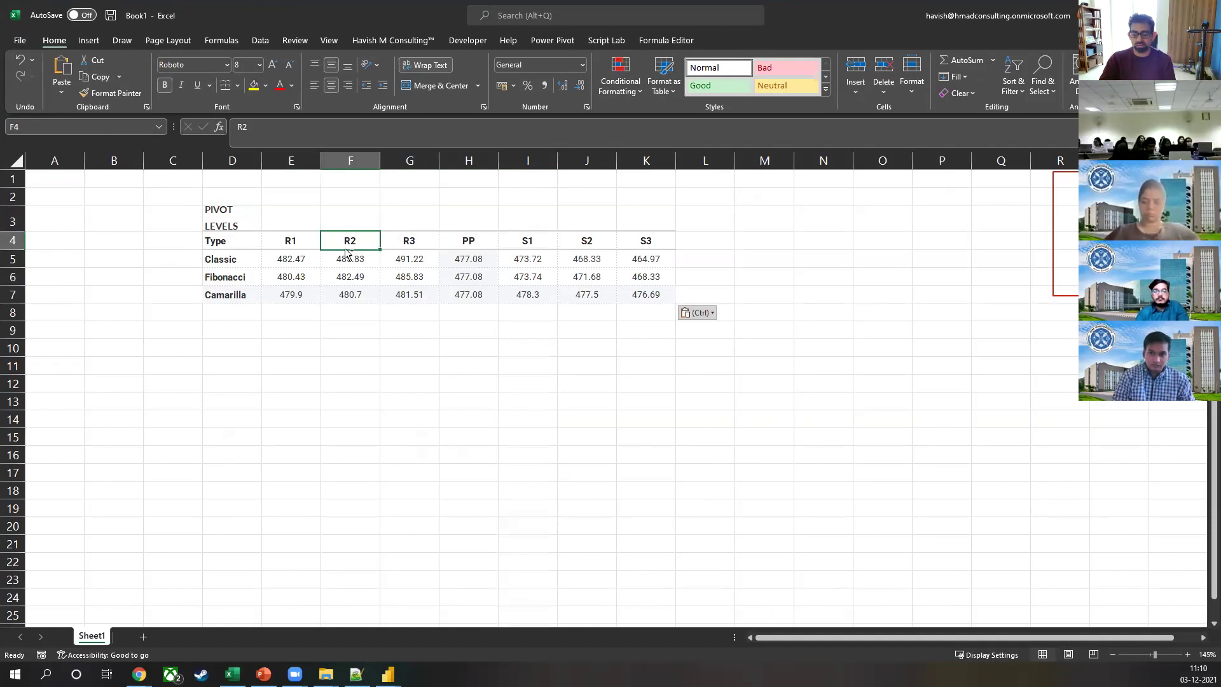
key("Left")
key("Left")
key("ctrl+shift+Down")
key("ctrl+shift+Right")
key("ctrl+shift+Right")
key("ctrl+shift+Left")
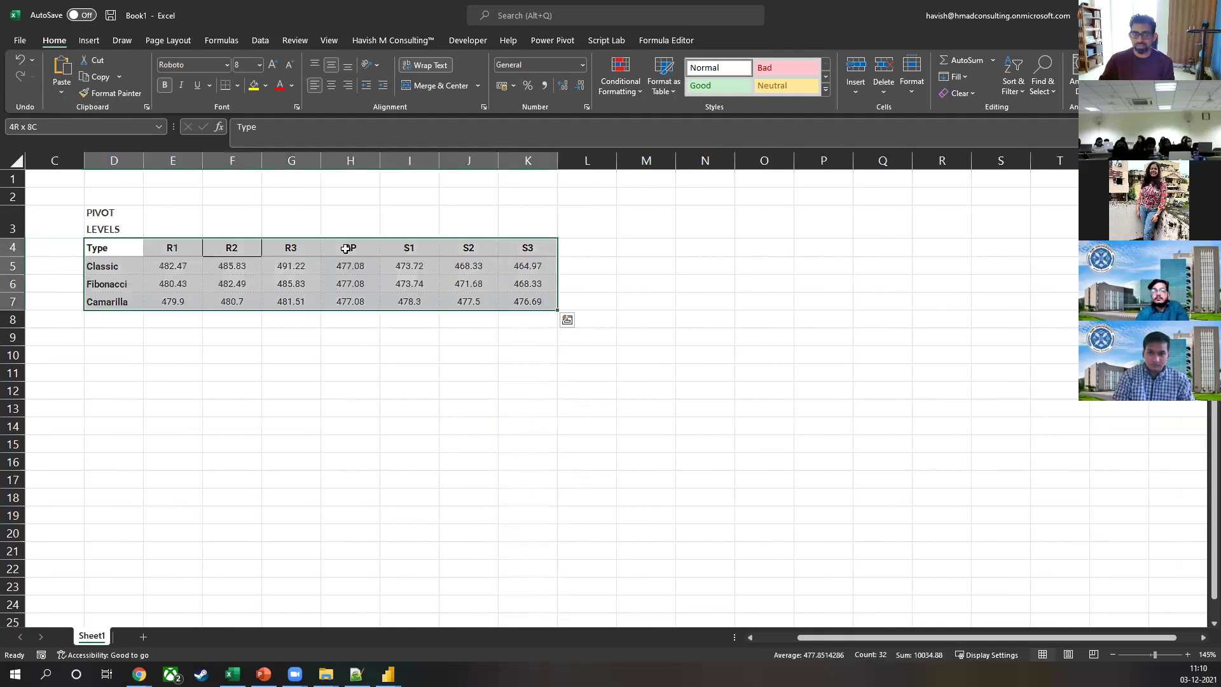
Step: Try a transposed paste of the table at D10, then undo it
key("ctrl+c")
key("Down")
key("Down")
key("Down")
key("Down")
key("Down")
key("Down")
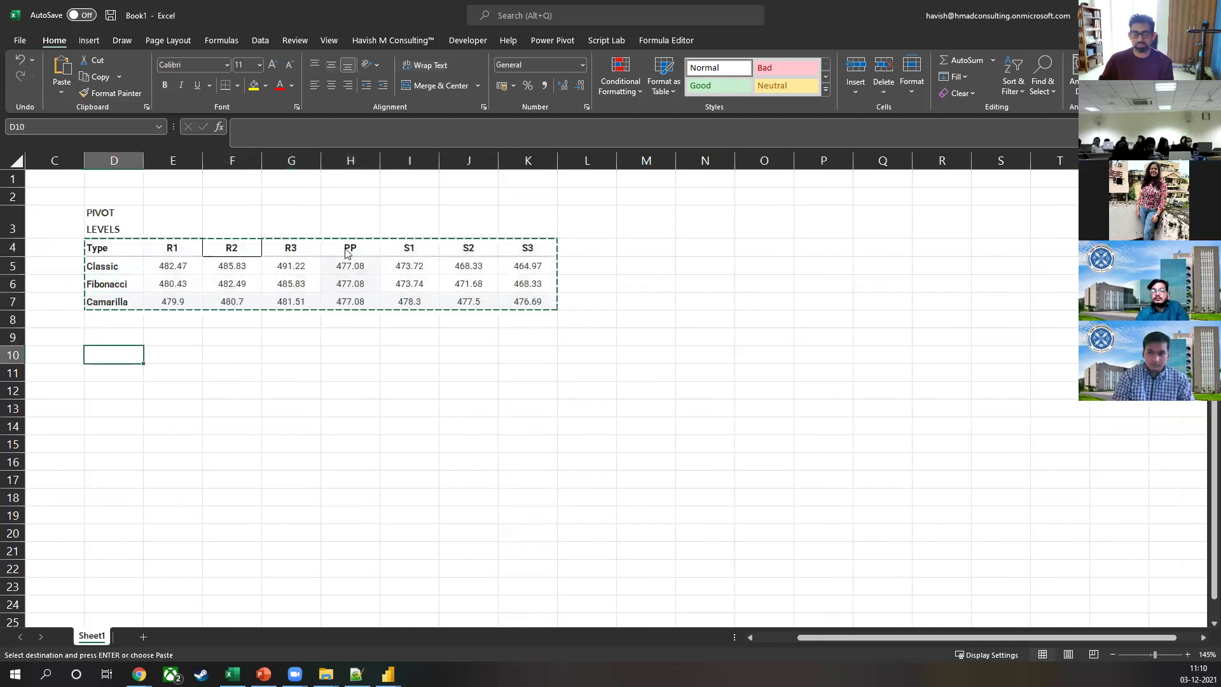
key("ctrl+alt+v")
key("e")
key("Return")
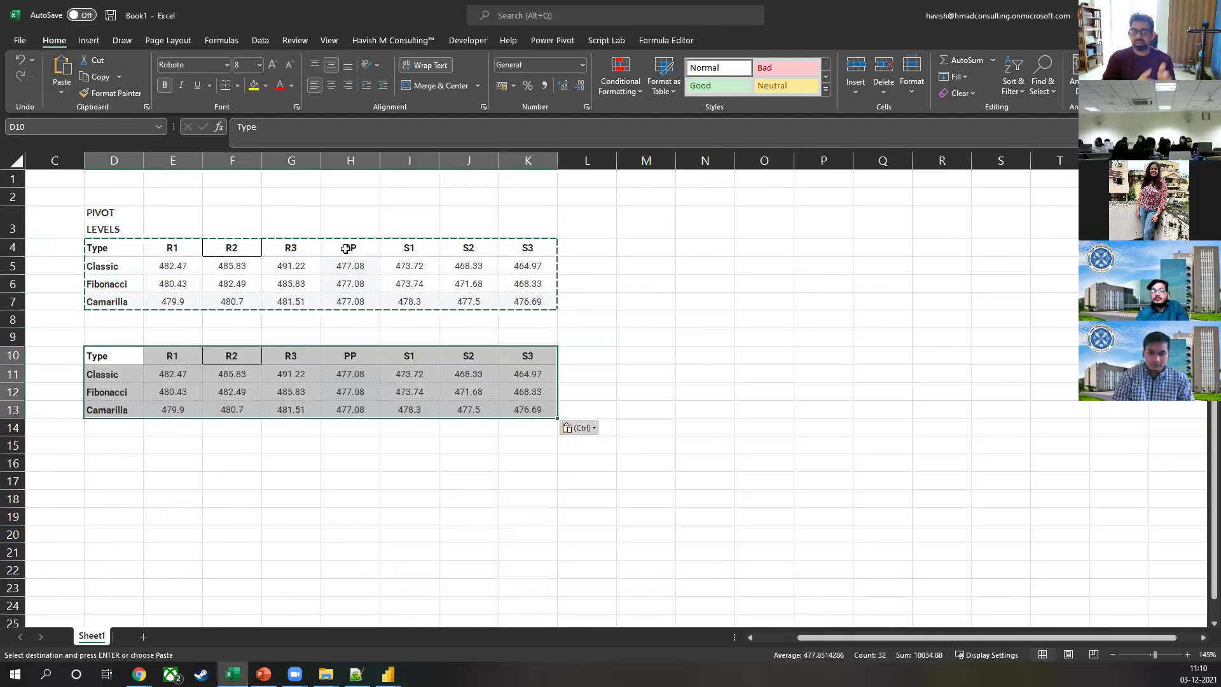
key("ctrl+z")
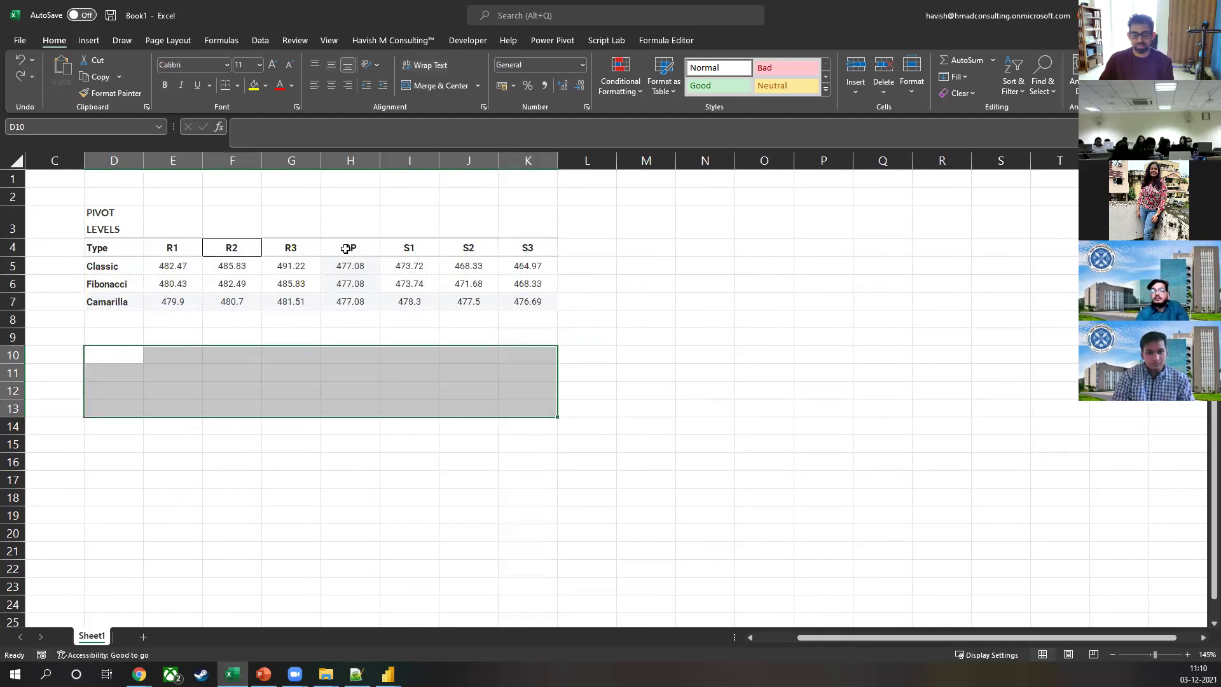
Step: Reselect and copy D4:K7, then paste it transposed at D11
key("ctrl+Up")
key("ctrl+shift+Up")
key("shift+Down")
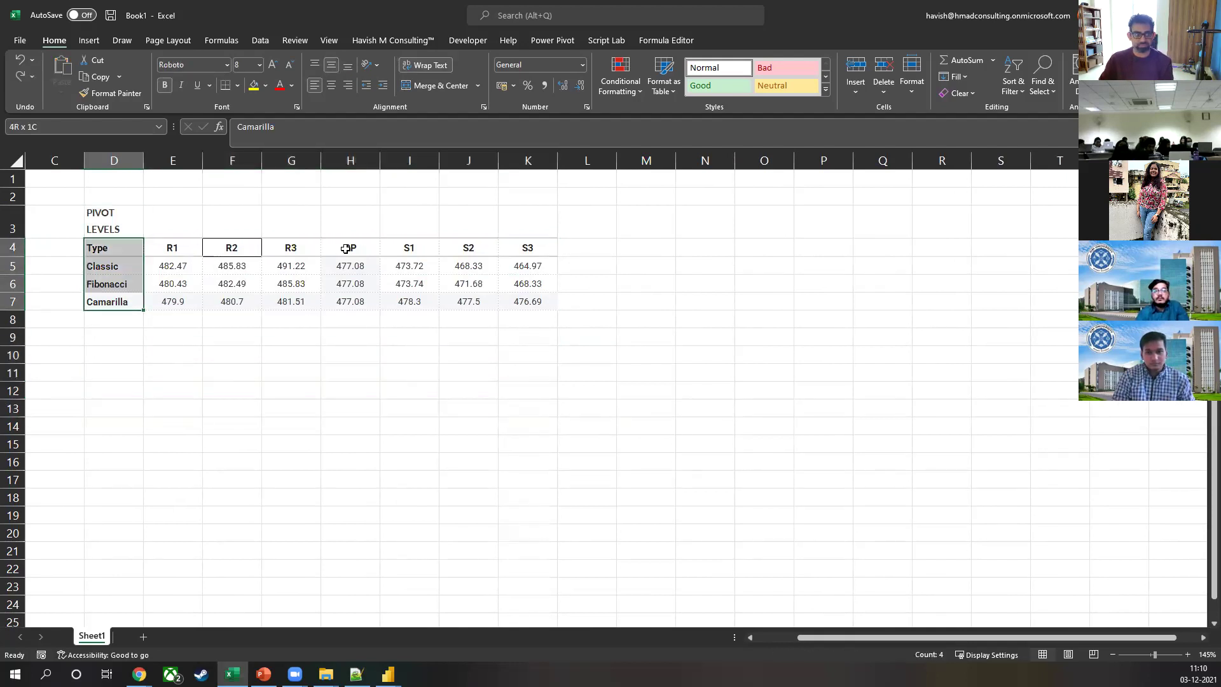
key("shift+Right")
key("shift+Right")
key("shift+Right")
key("shift+Right")
key("shift+Right")
key("shift+Right")
key("shift+Right")
key("ctrl+c")
key("Down")
key("Down")
key("Down")
key("Down")
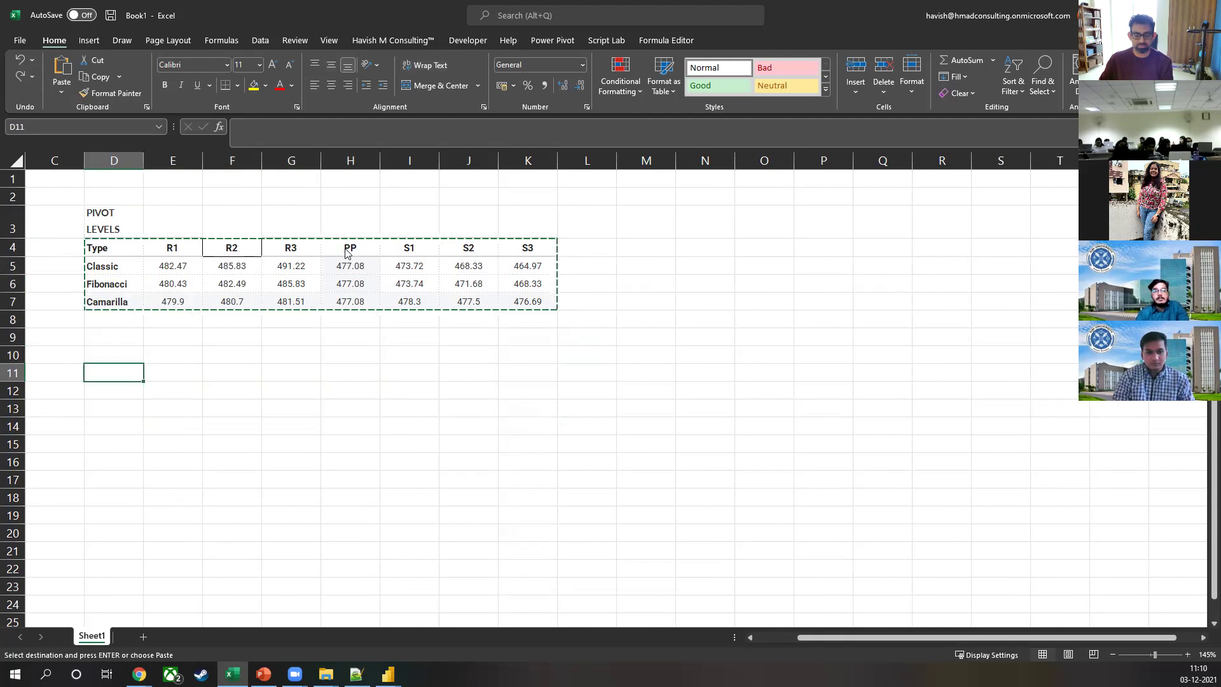
key("ctrl+alt+v")
key("e")
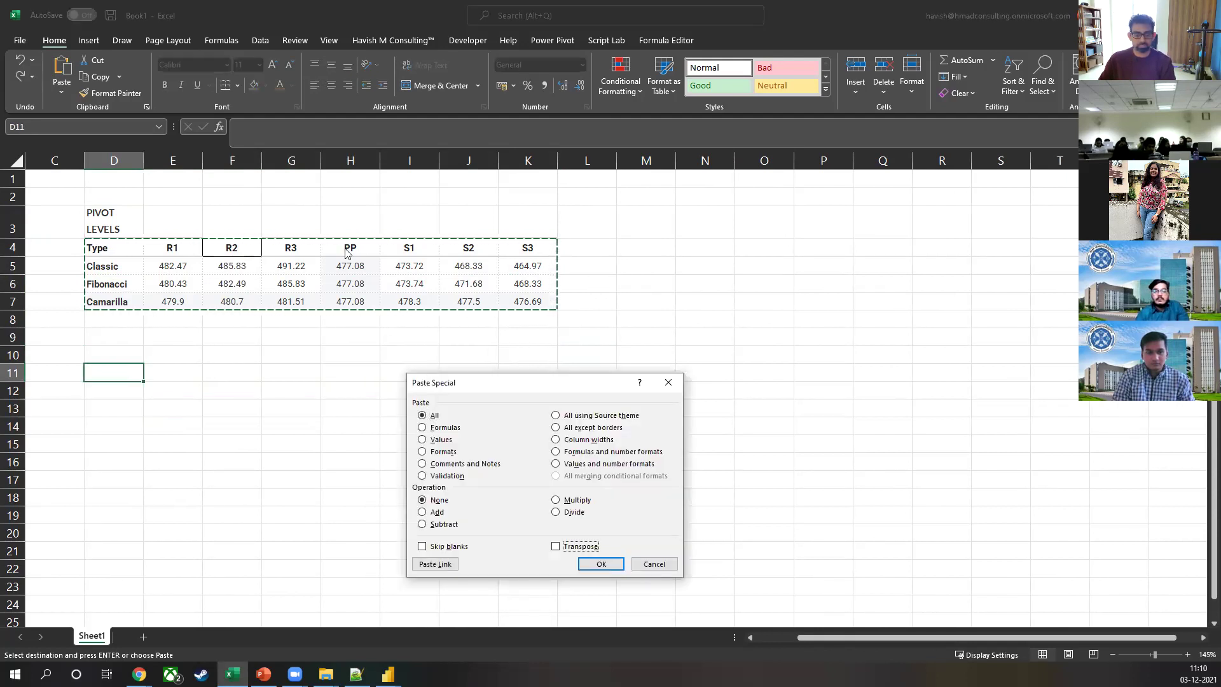
key("Return")
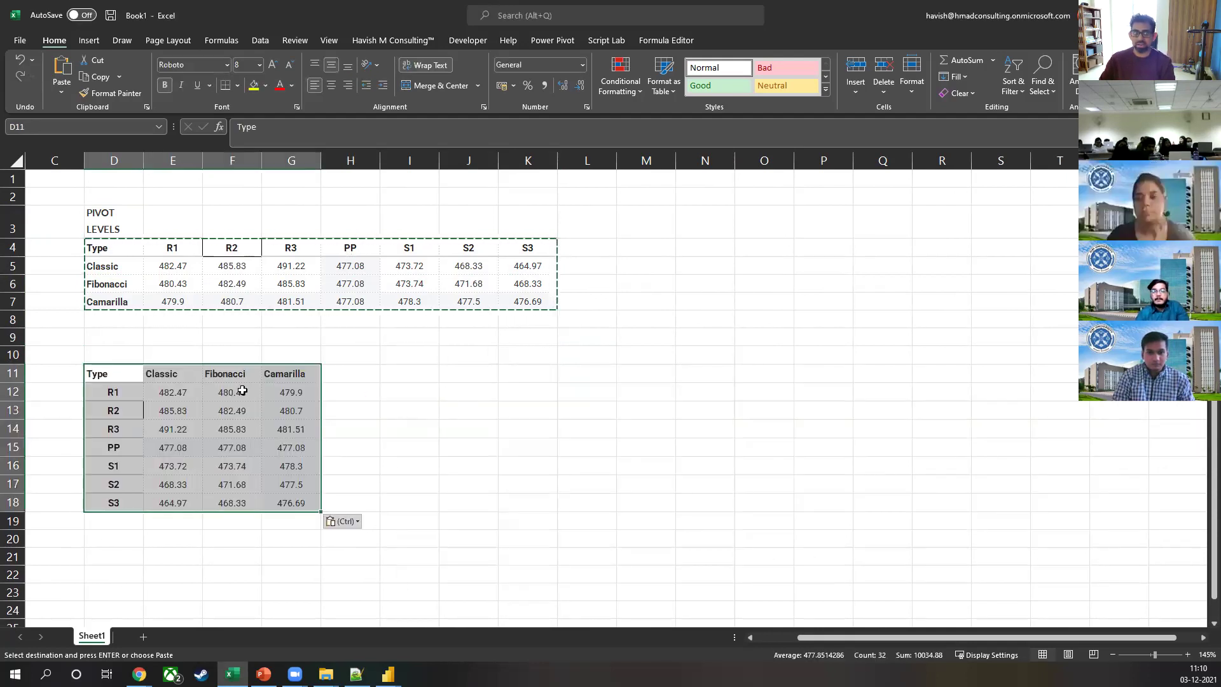
left_click(242, 389)
Step: Enter =AVERAGE(E12:G12) in H12 and fill it down to H18 for R1 through S3
key("Right")
key("Right")
type("=aver")
key("Tab")
key("Left")
key("Left")
key("Left")
key("shift+Right")
key("shift+Right")
key("Return")
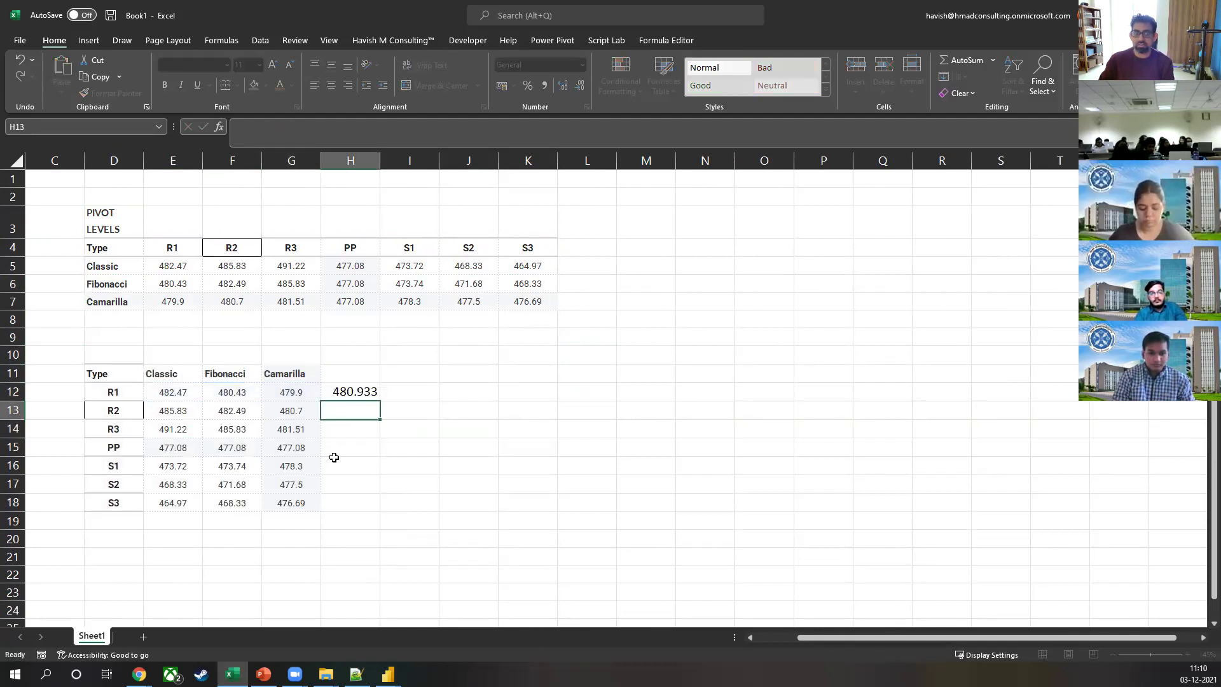
key("Up")
key("shift+Down")
key("shift+Down")
key("shift+Down")
key("shift+Down")
key("shift+Down")
key("shift+Down")
key("ctrl+d")
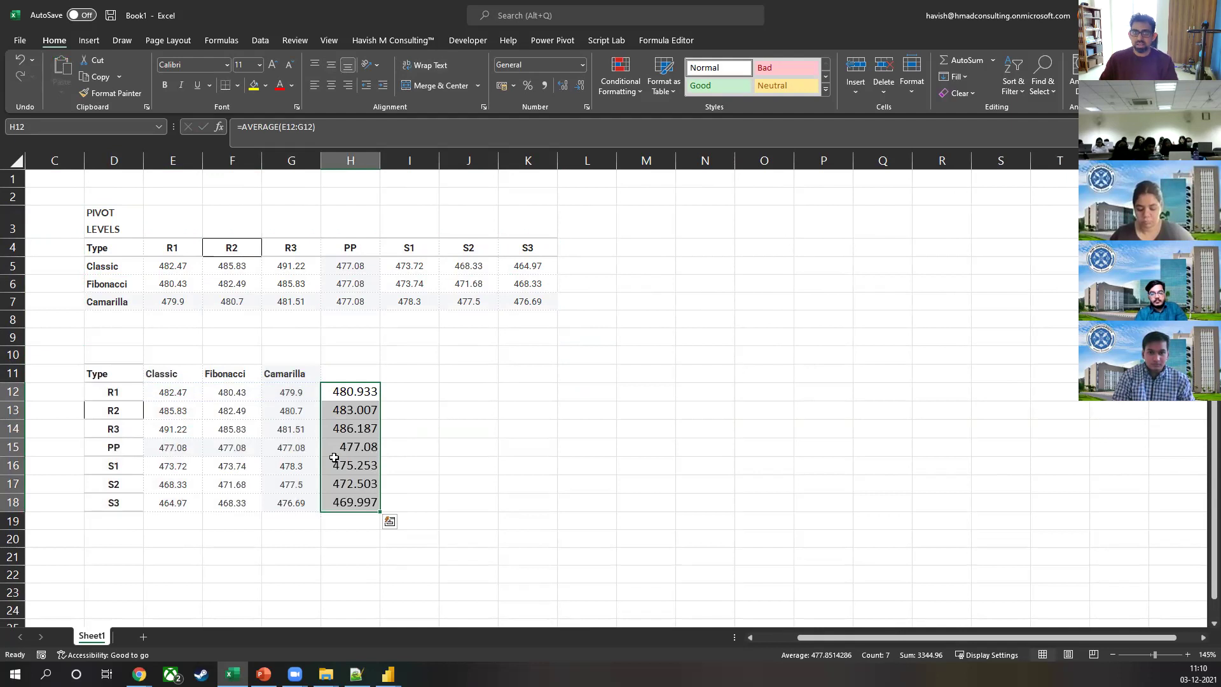
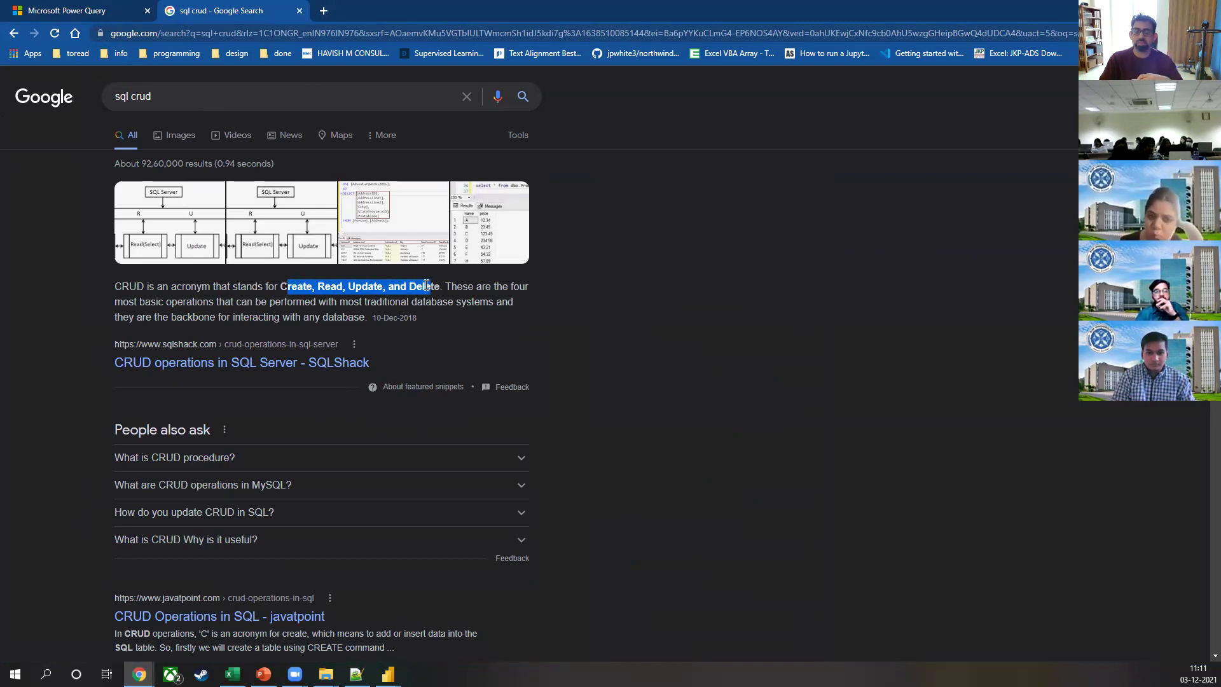
Step: Close the 'sql crud' Google Search tab to get back to the Microsoft Power Query homepage
key("ctrl+w")
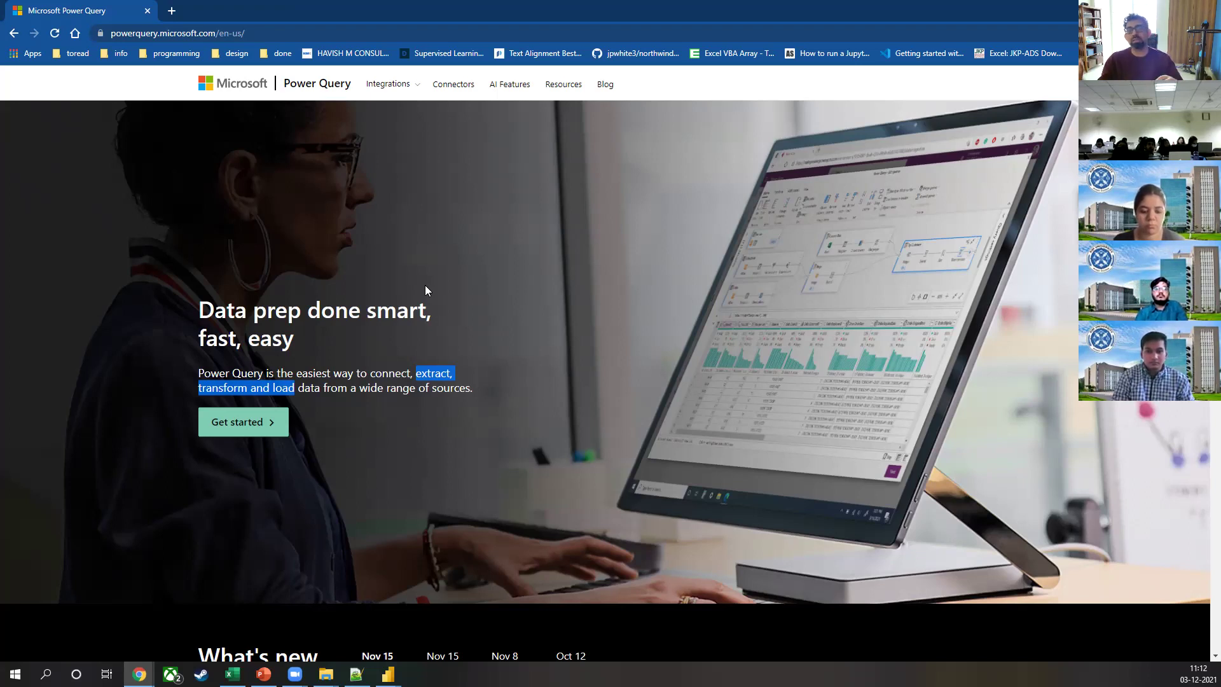
Step: Highlight the site's claims: hundreds of data sources, connector interfaces, 300+ transformations, 'No coding needed'
scroll(540, 531, "down", 5)
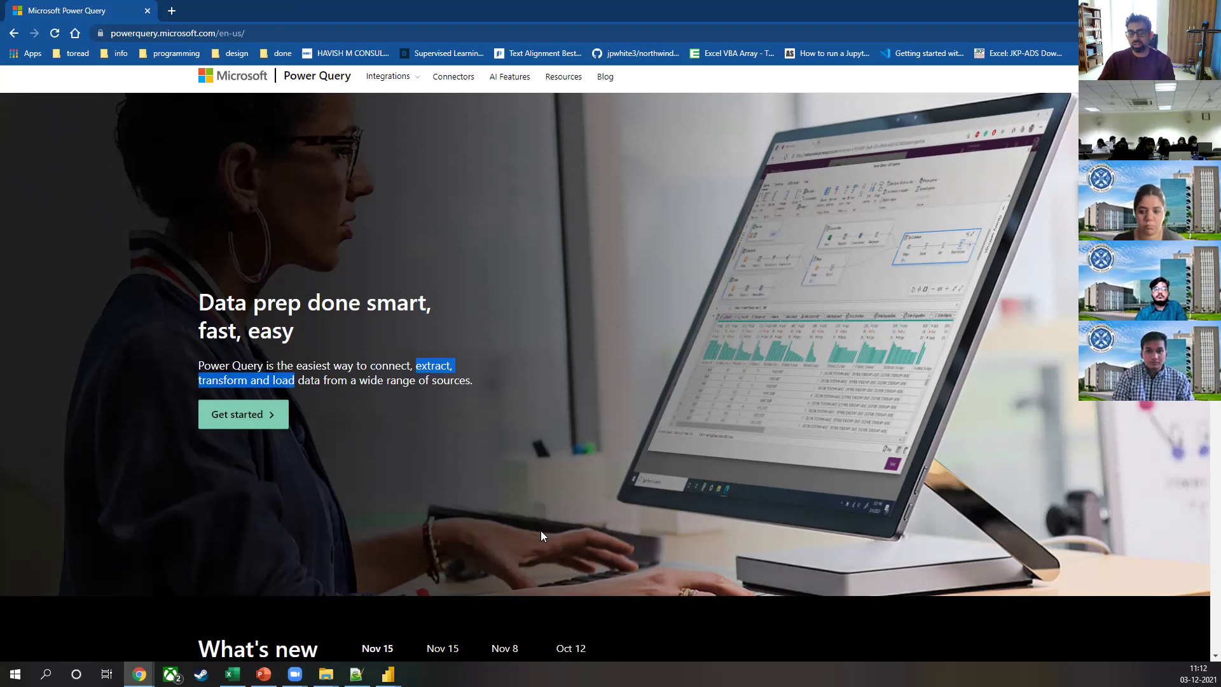
scroll(705, 396, "down", 3)
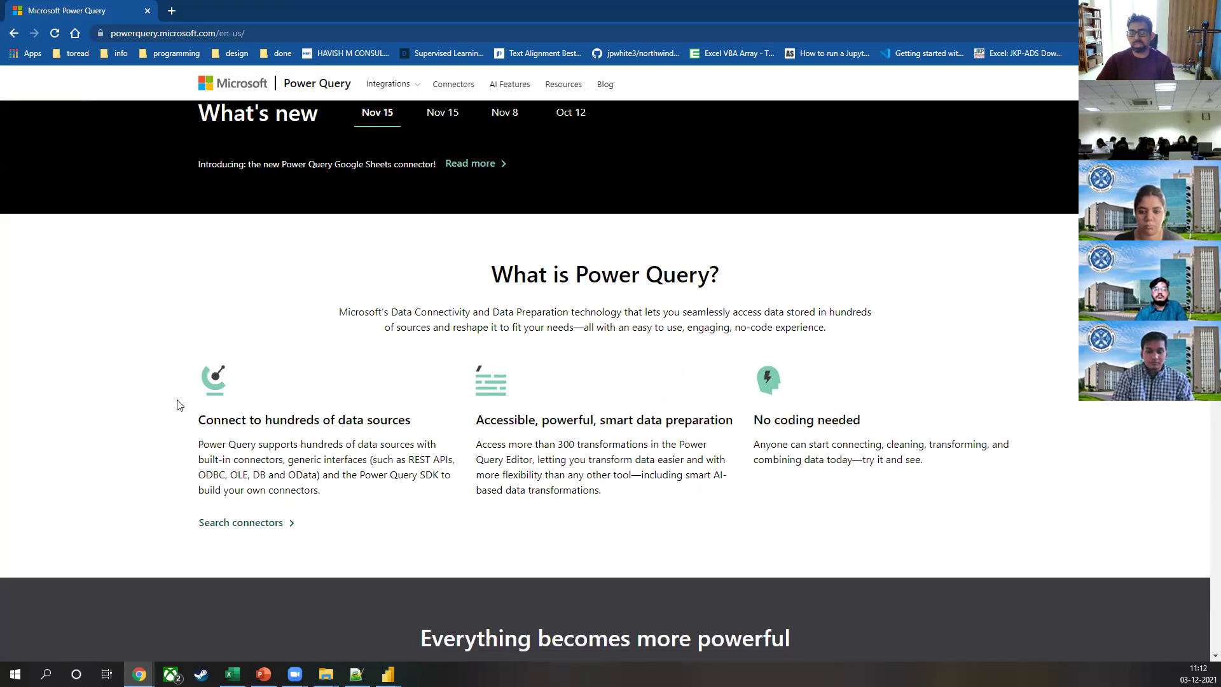
left_click_drag(264, 420, 420, 428)
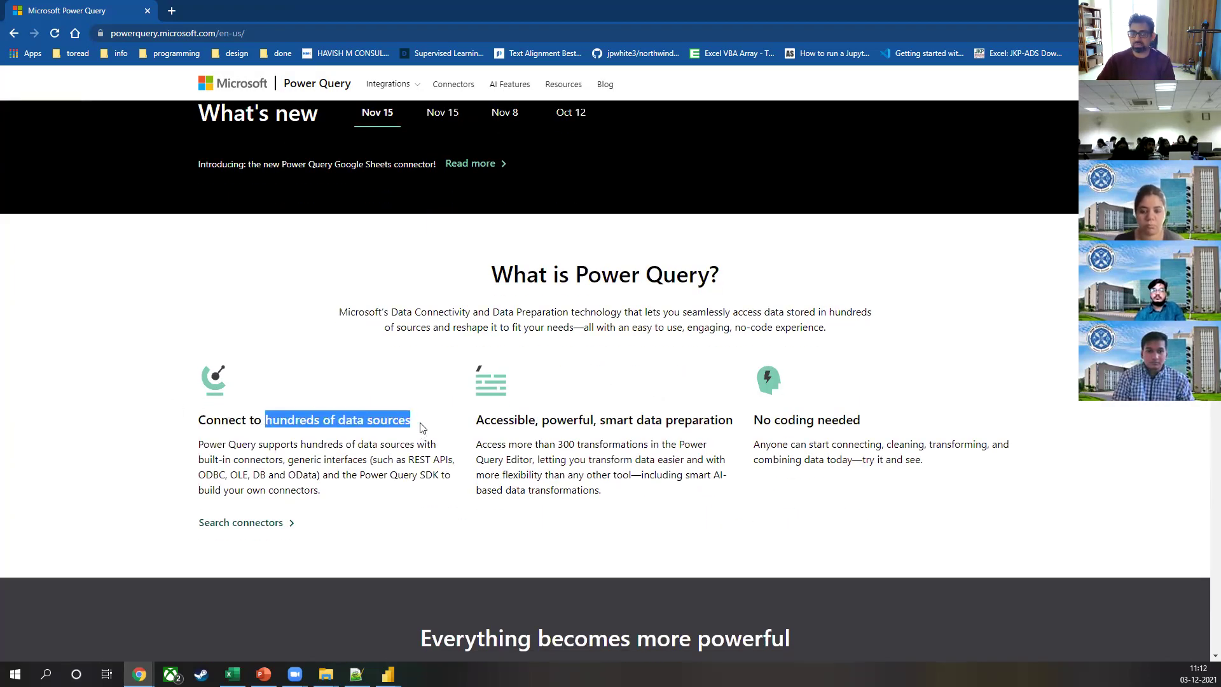
scroll(420, 428, "down", 2)
mouse_move(433, 333)
left_mouse_down()
mouse_move(452, 334)
mouse_move(410, 348)
mouse_move(441, 348)
left_mouse_up()
left_click_drag(503, 318, 643, 320)
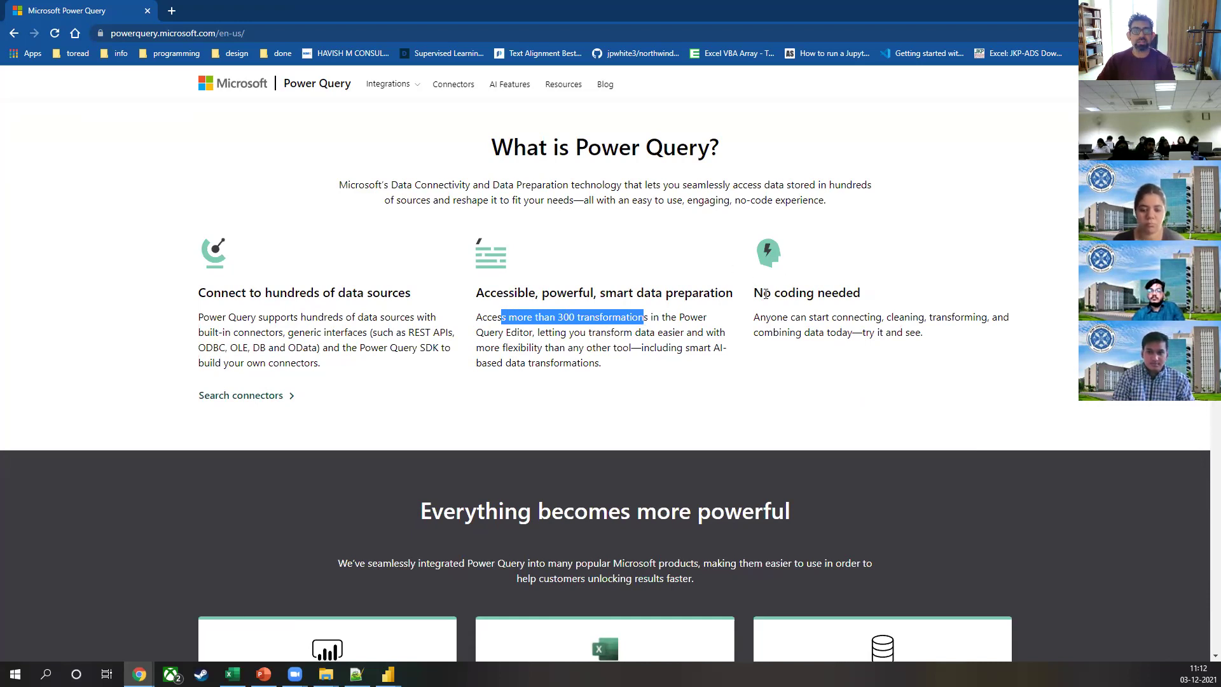
left_click_drag(764, 293, 865, 292)
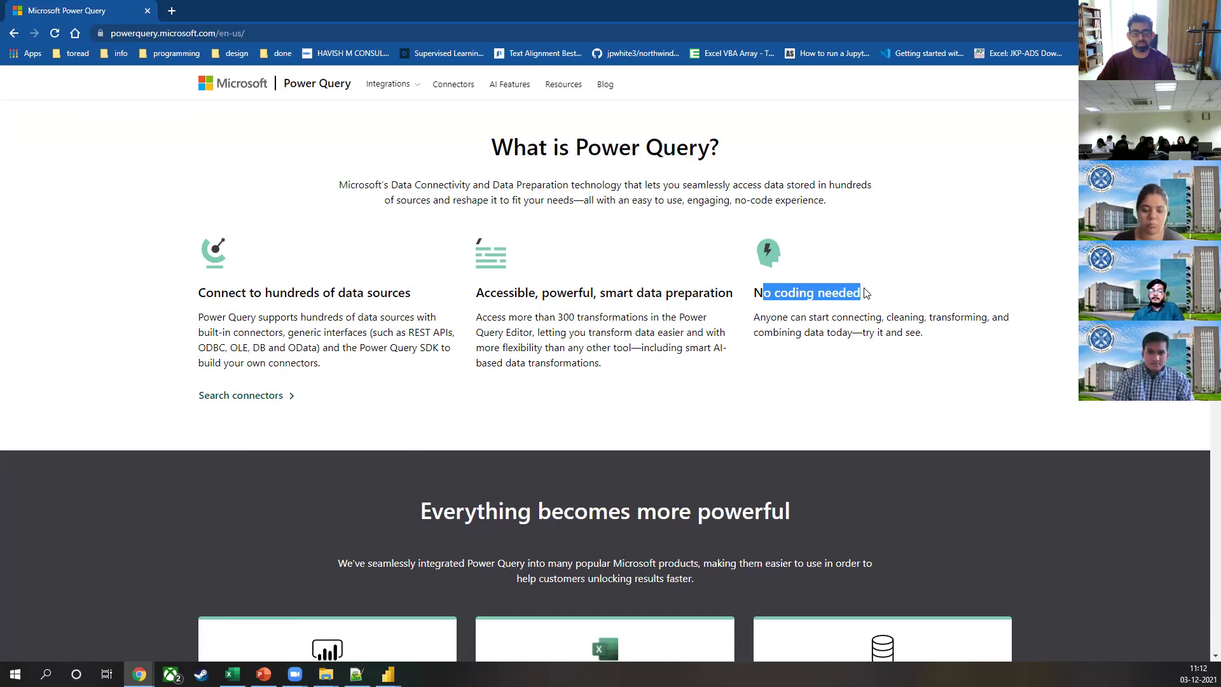
scroll(865, 293, "down", 5)
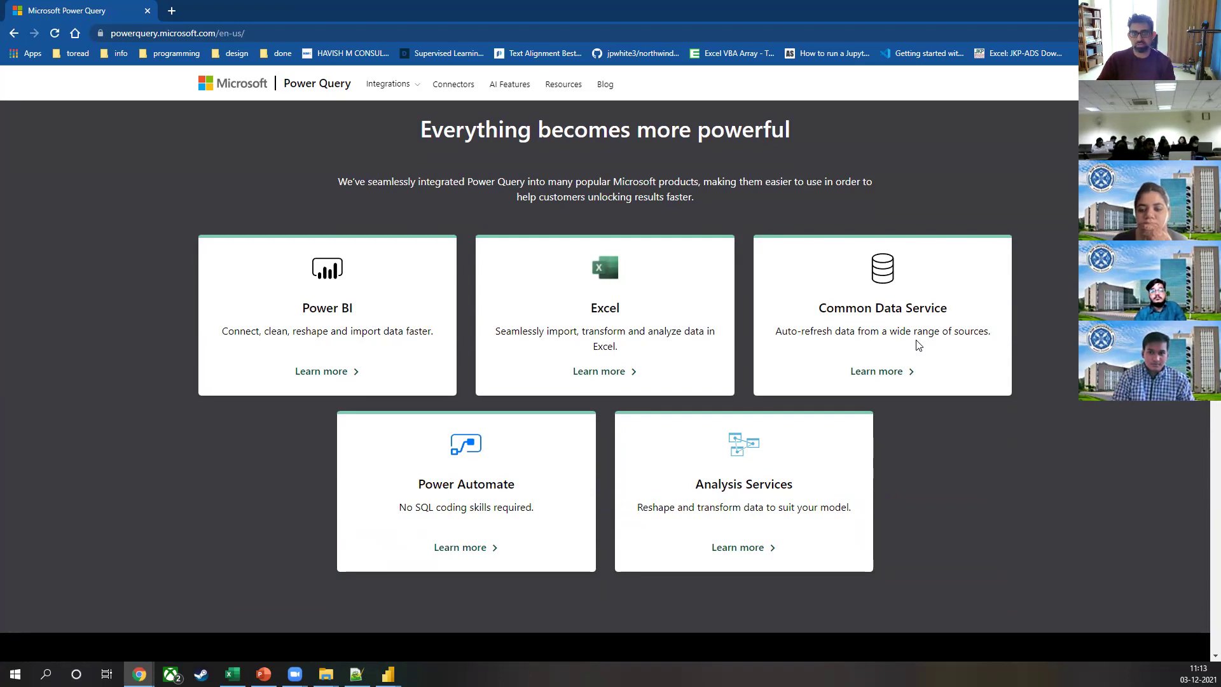
scroll(530, 311, "down", 12)
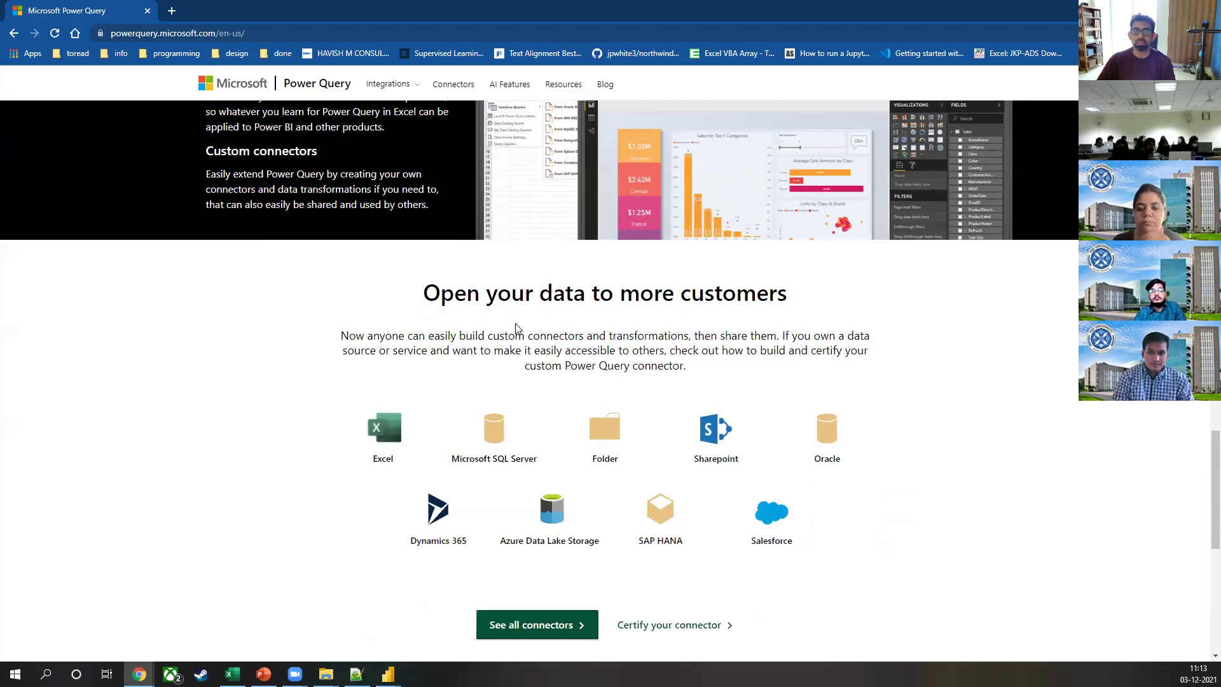
scroll(517, 329, "down", 6)
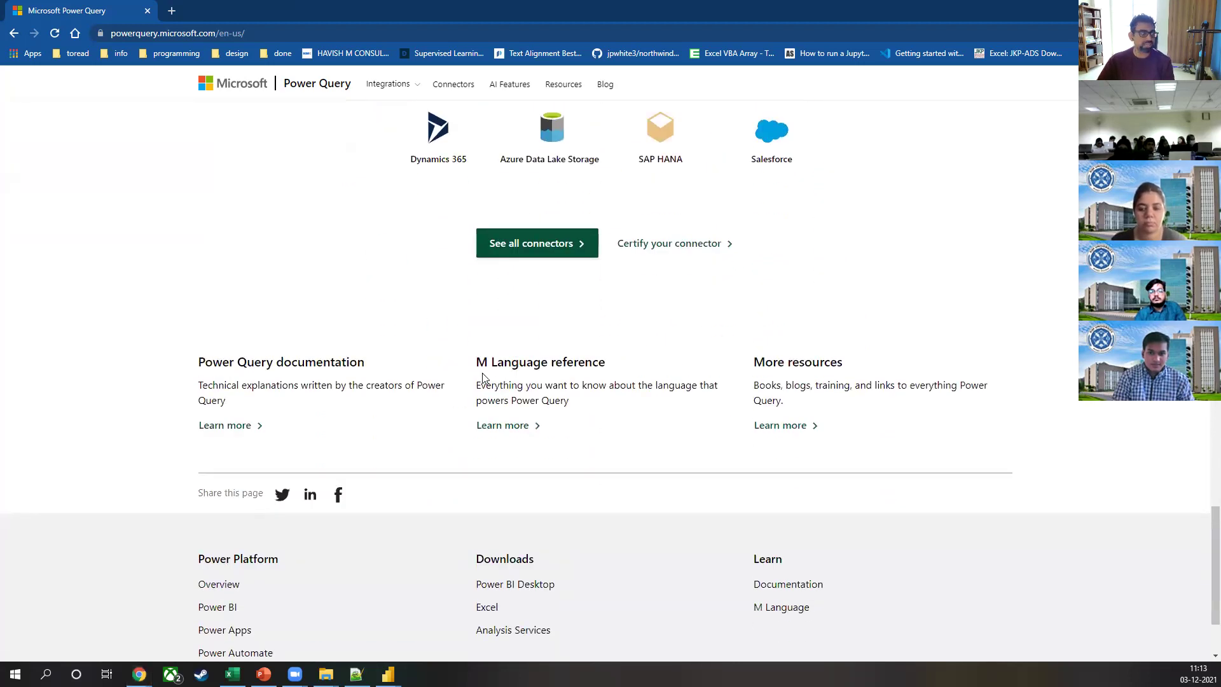
Step: Close the pivot levels Excel workbook without saving its changes
key("alt+Tab")
key("ctrl+w")
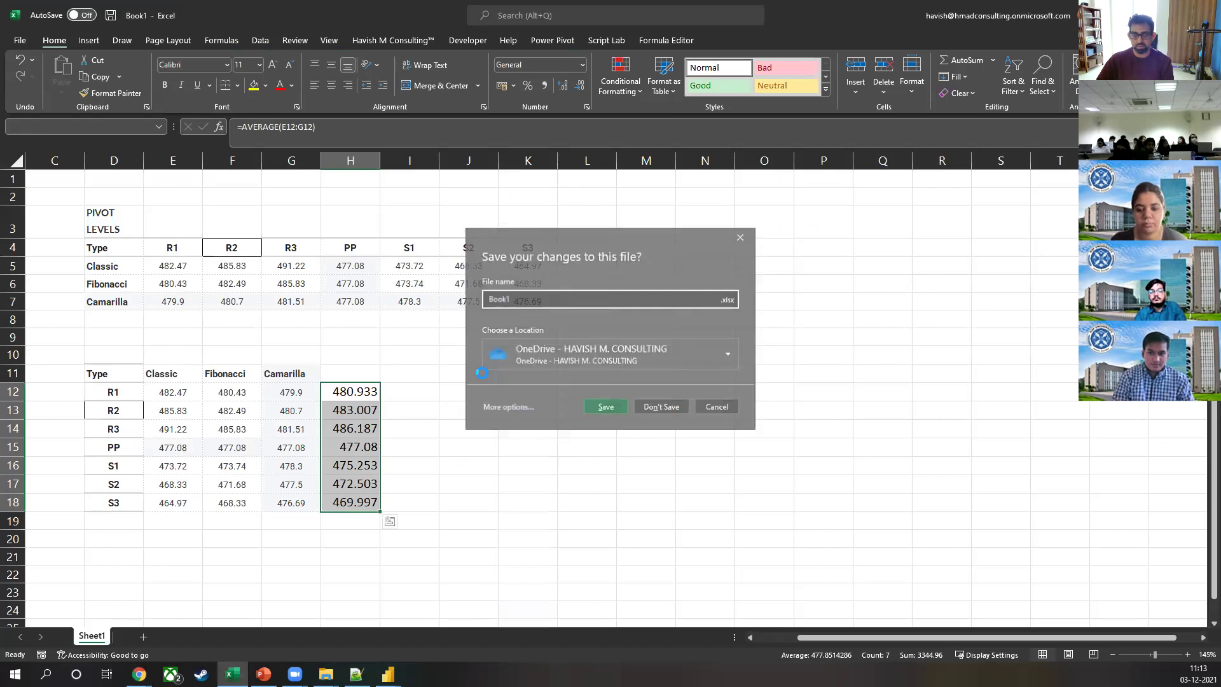
key("n")
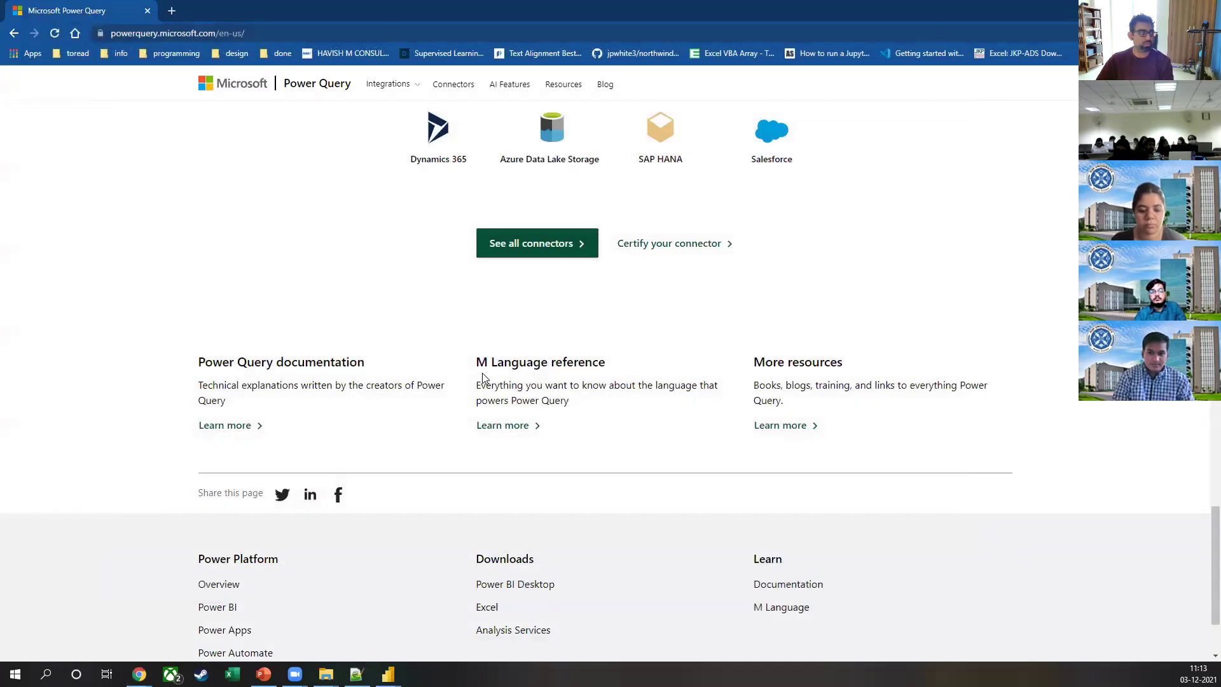
Step: Mark part of the current step's formula in Power Query Editor, then return to the website
key("alt+Tab")
left_click_drag(300, 103, 607, 103)
key("alt+Tab")
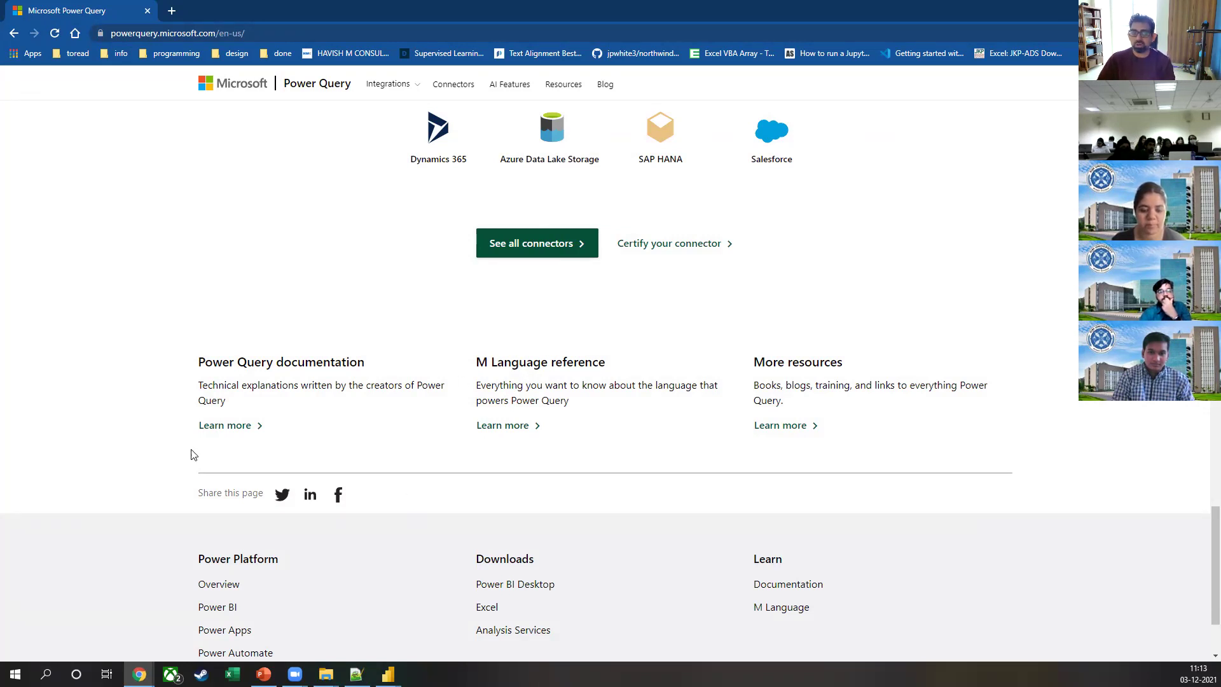
Step: Highlight the Power Query documentation and M Language reference headings on the website
left_click_drag(205, 362, 346, 364)
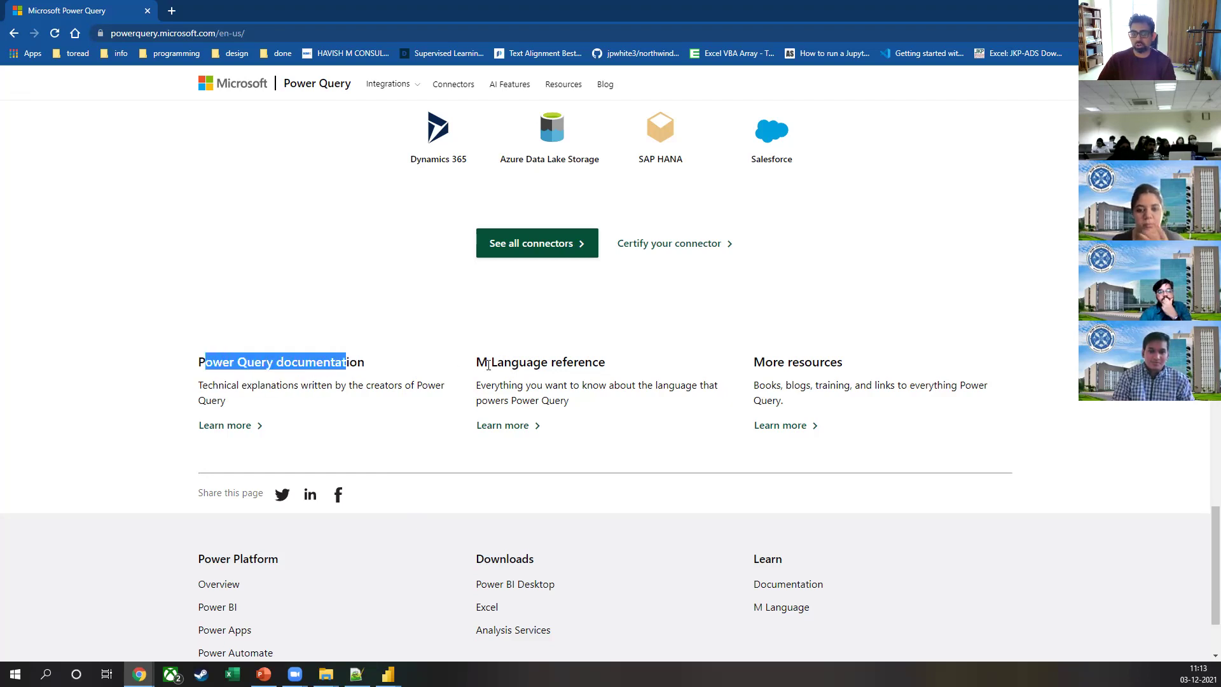
left_click_drag(488, 363, 606, 371)
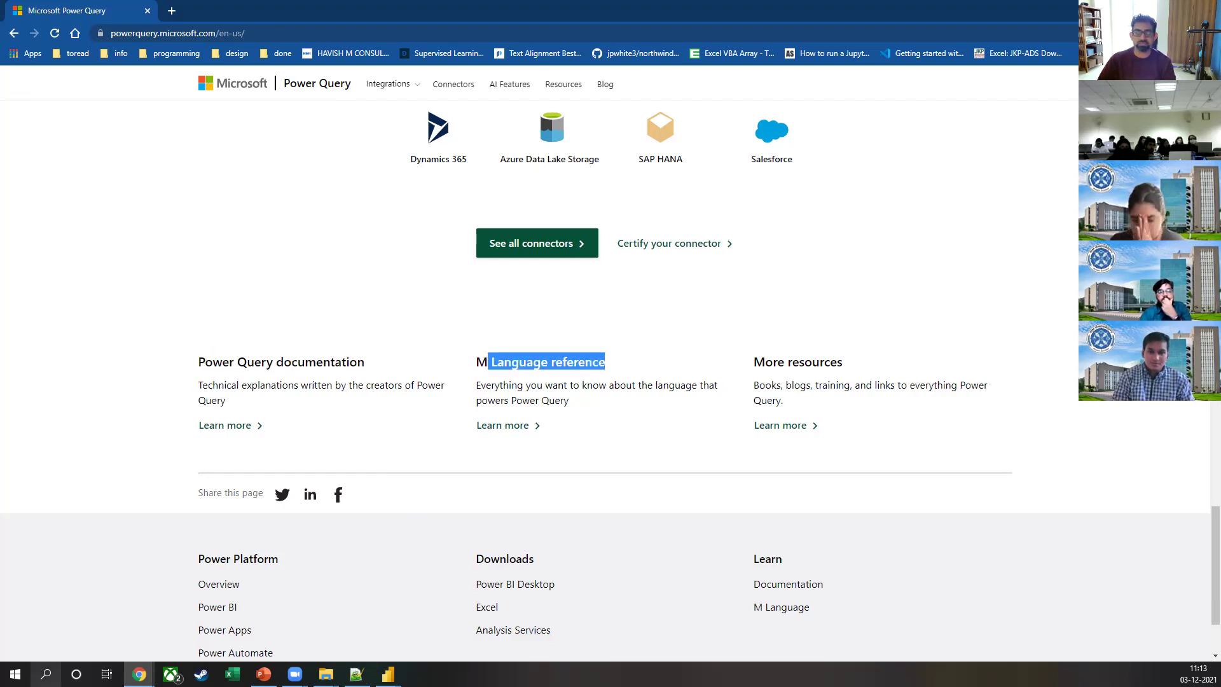
key("alt+Tab")
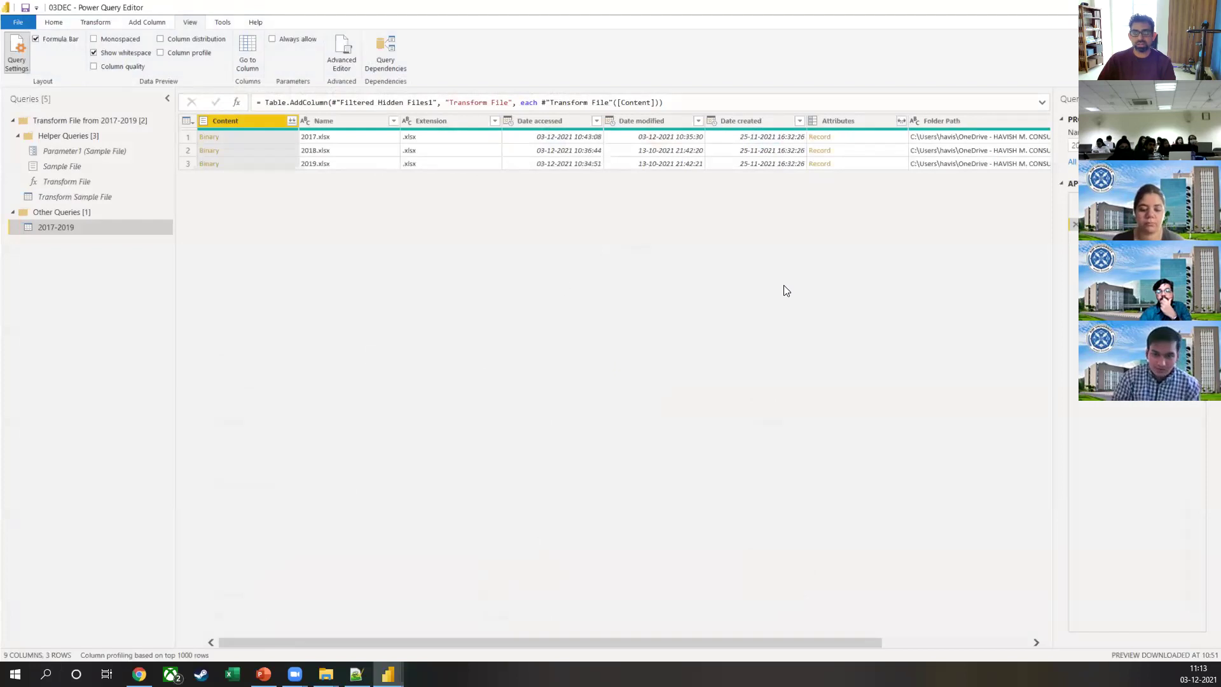
Step: Inspect the Source folder listing, then Parameter1 and the Sample File's Source{0}[Content] formula
left_click(1094, 198)
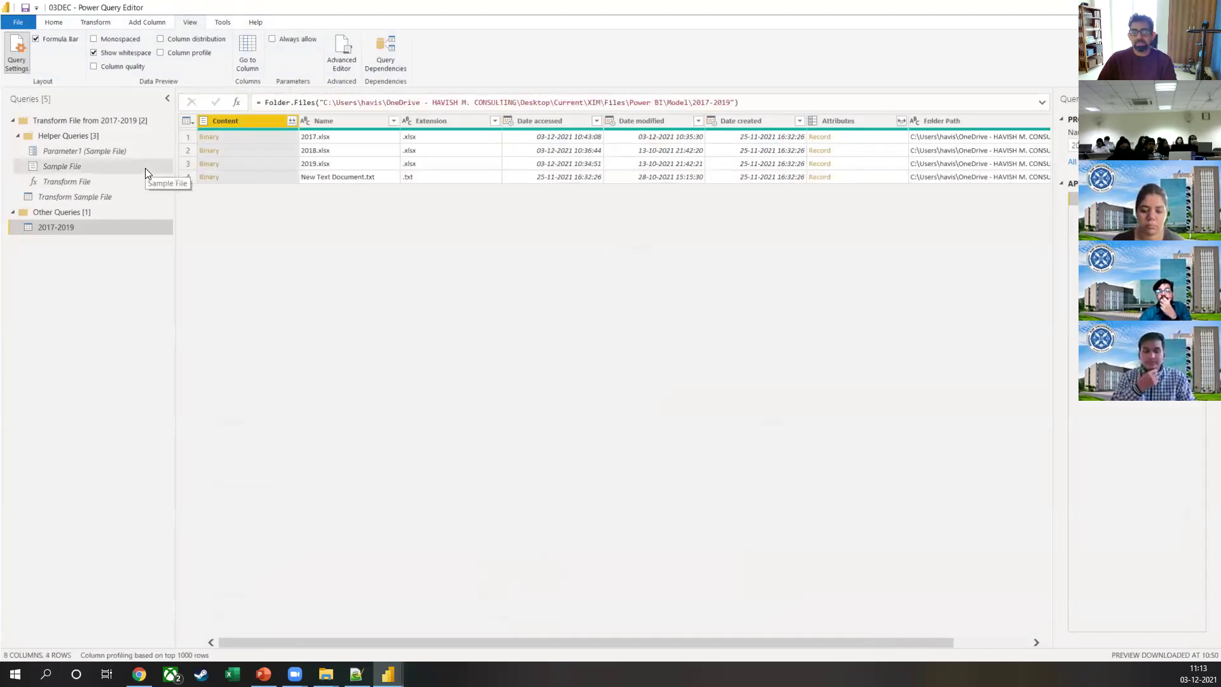
left_click(135, 151)
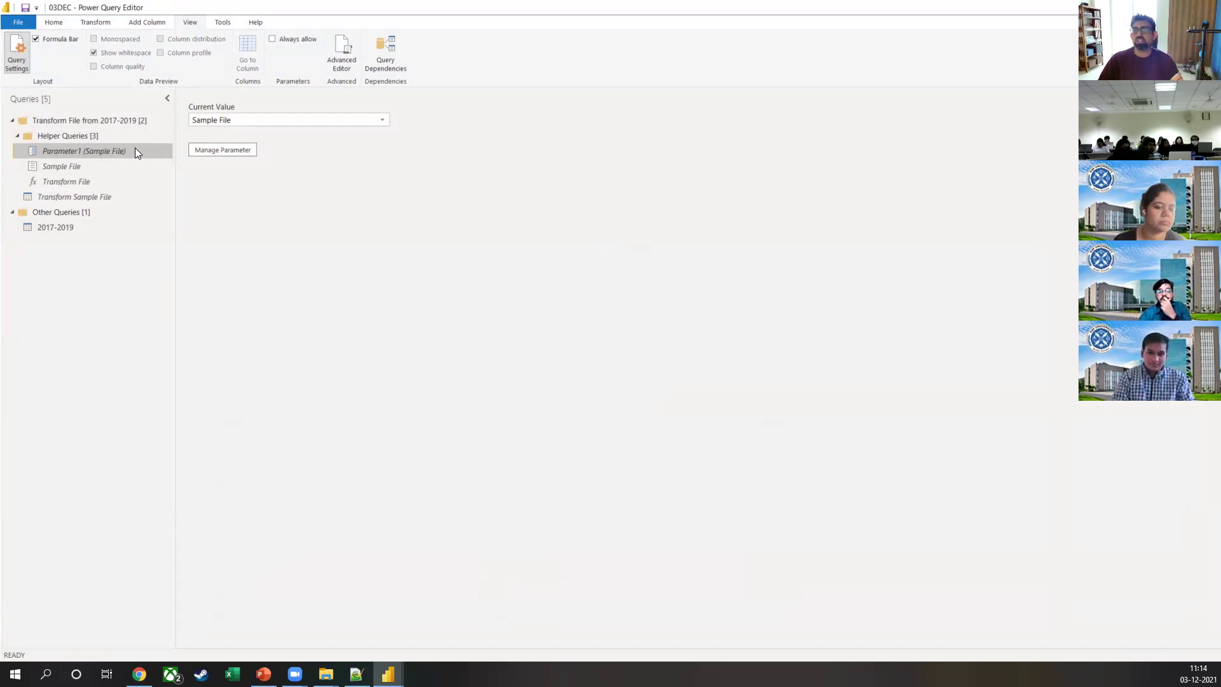
left_click(100, 169)
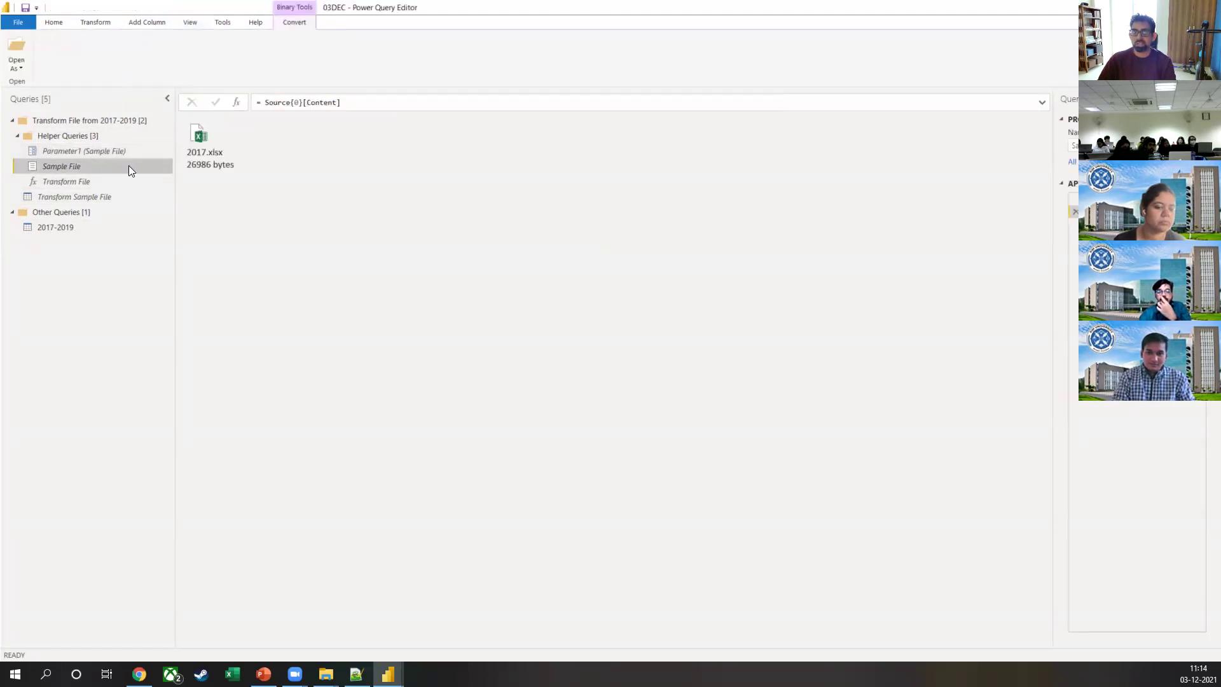
left_click(299, 102)
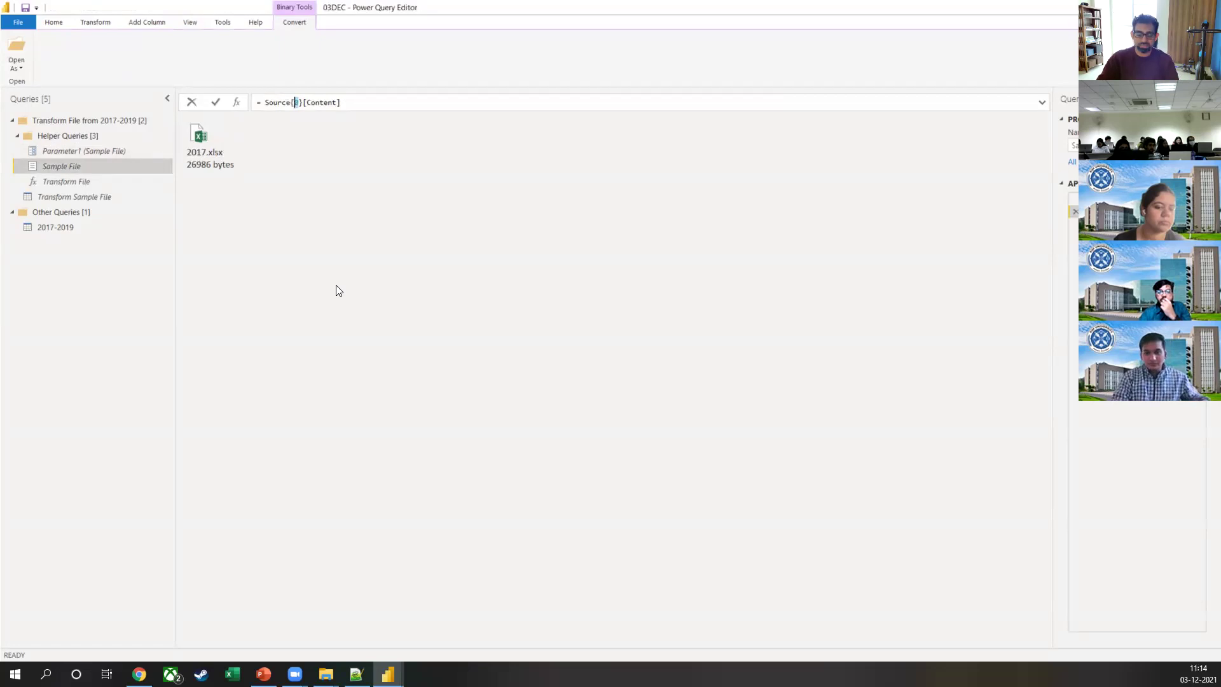
Step: Point out 2017.xlsx, 2018.xlsx and 2019.xlsx in the 2017-2019 folder window
key("alt+Tab")
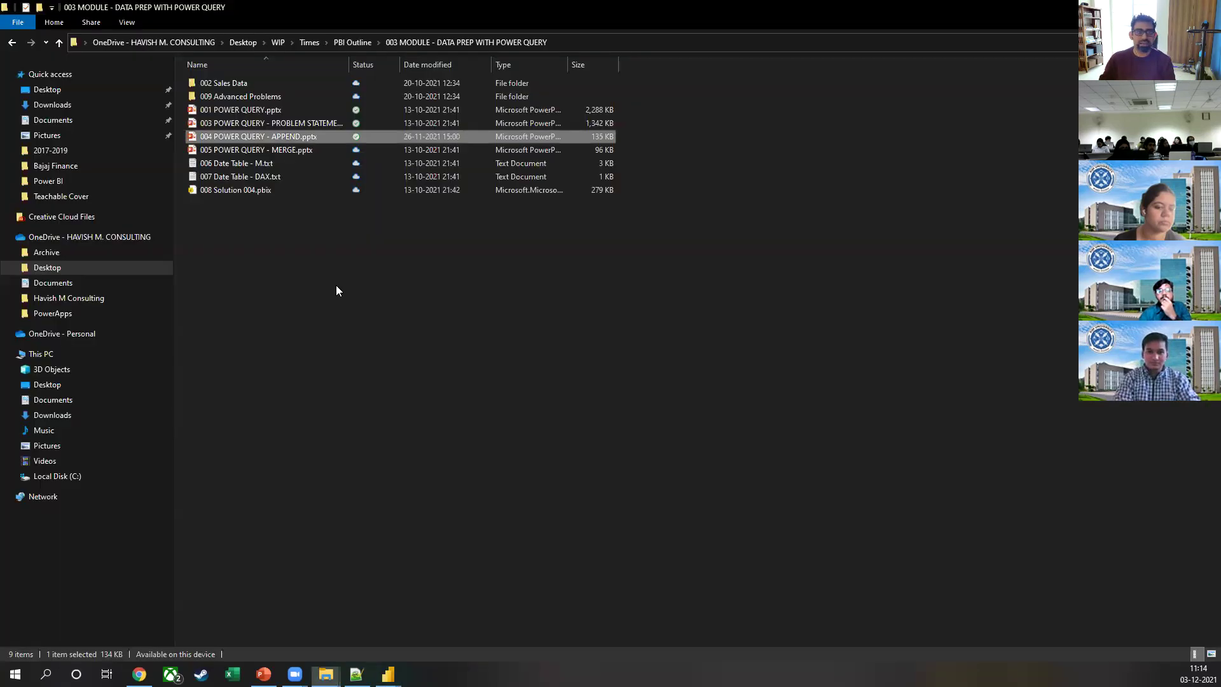
key("alt+Tab")
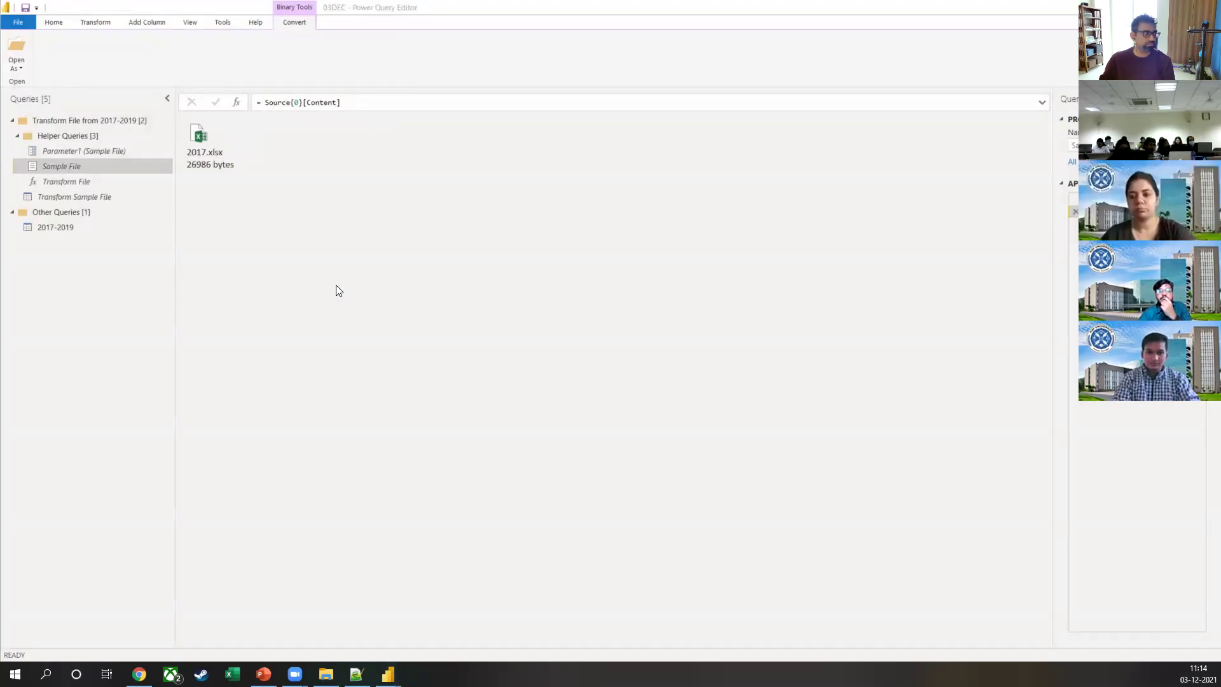
key("alt+Tab")
left_click(272, 218)
left_click(362, 198)
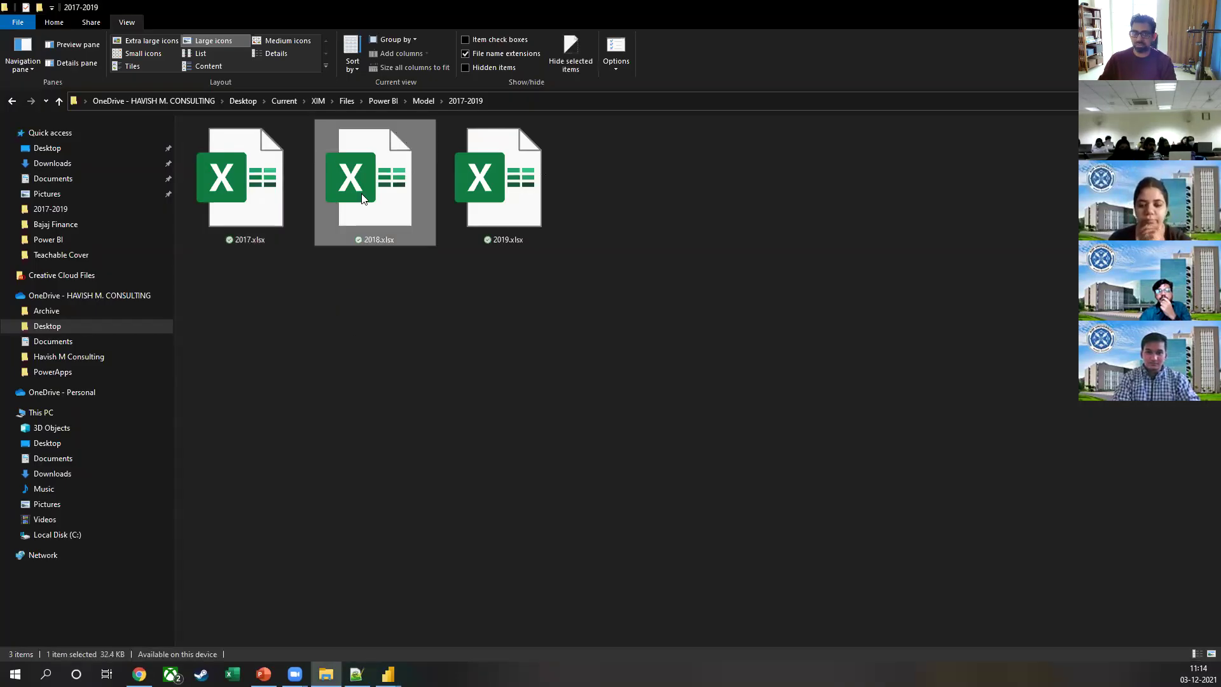
left_click(509, 173)
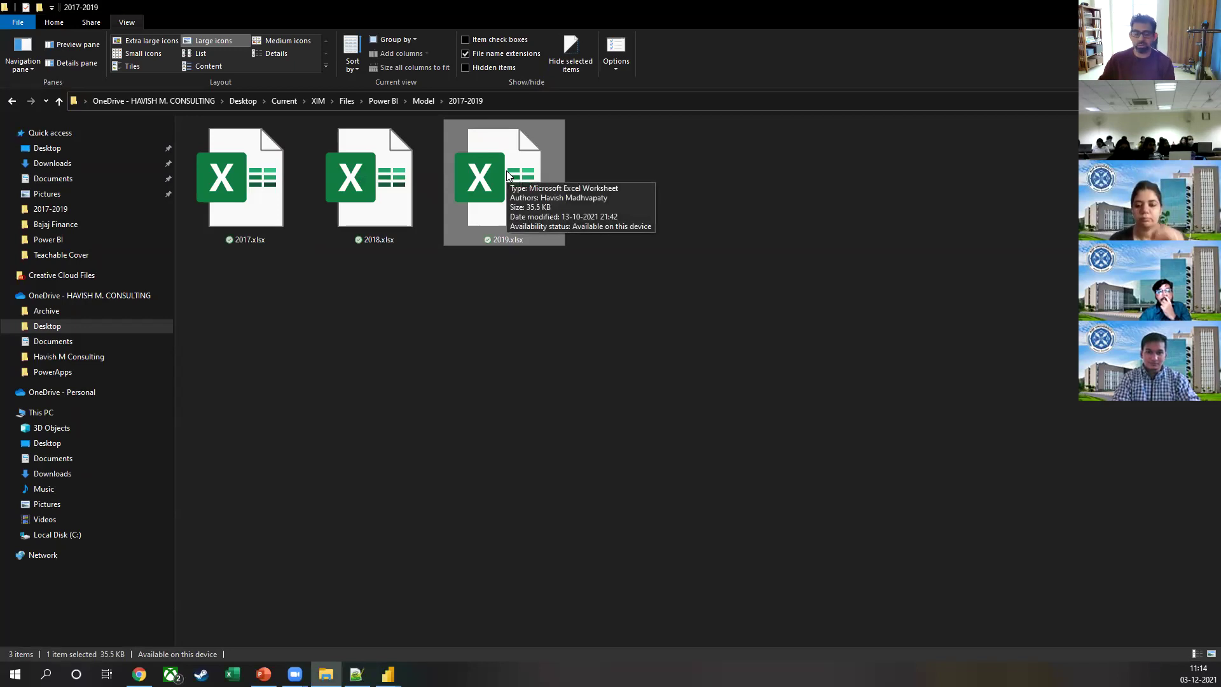
key("alt+Tab")
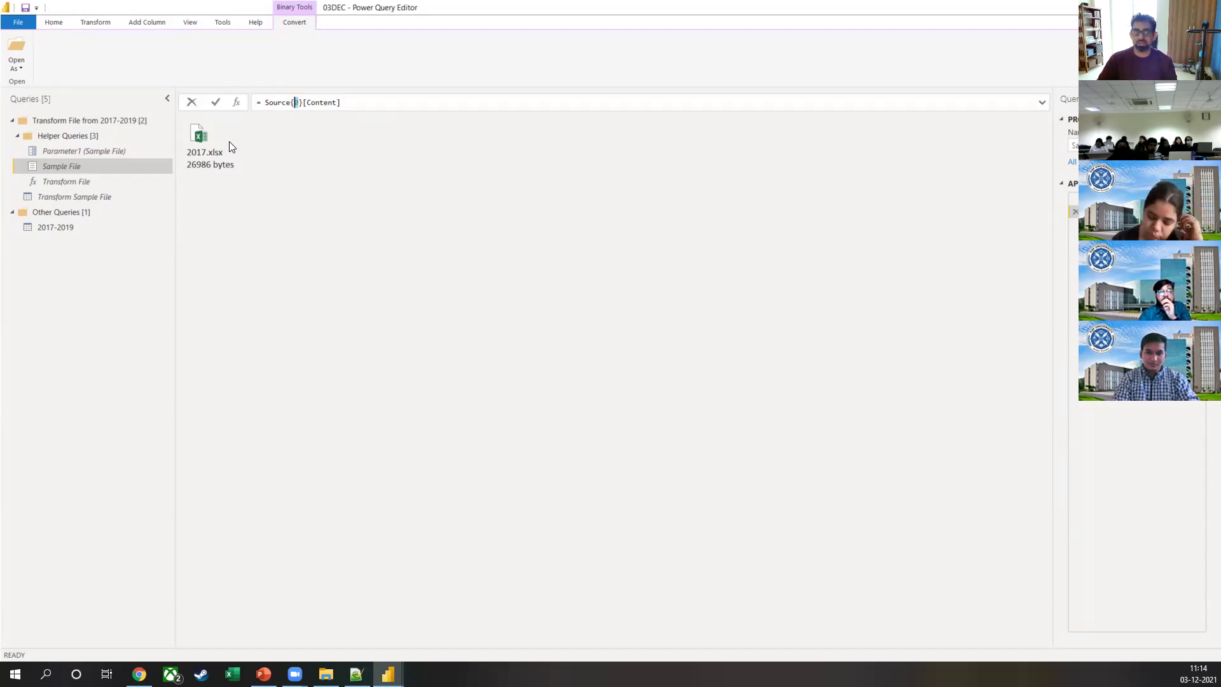
Step: Open the Transform File function's M code in the Advanced Editor
left_click(212, 155)
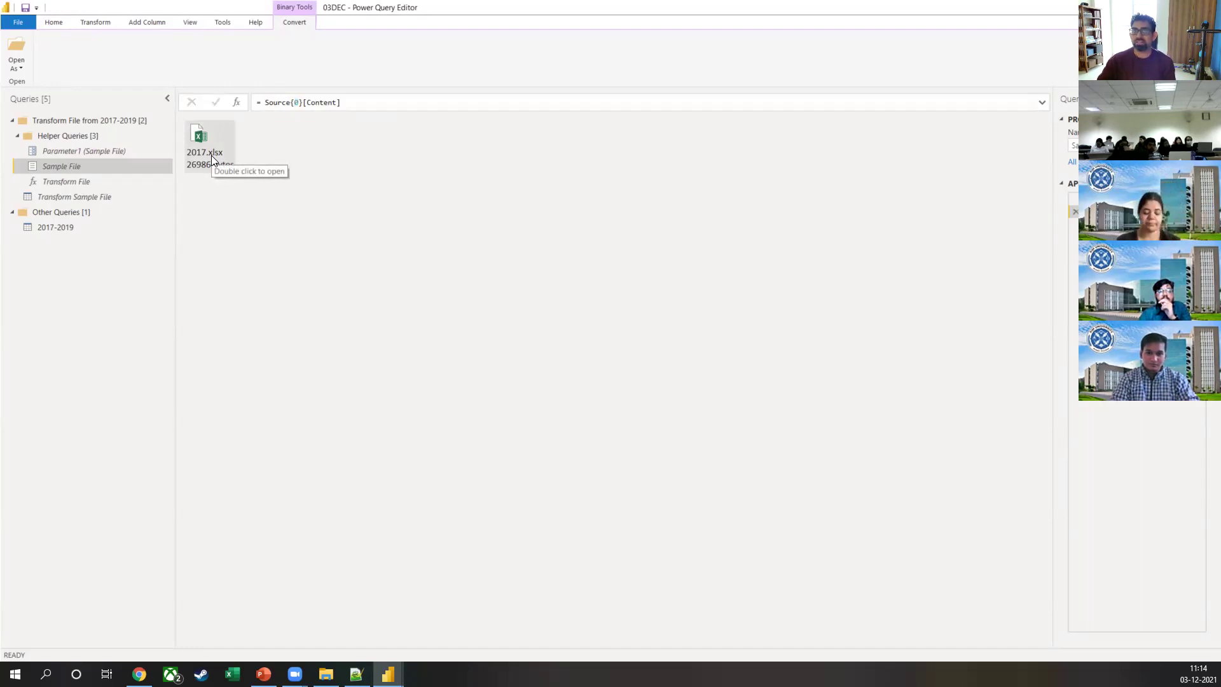
left_click(50, 184)
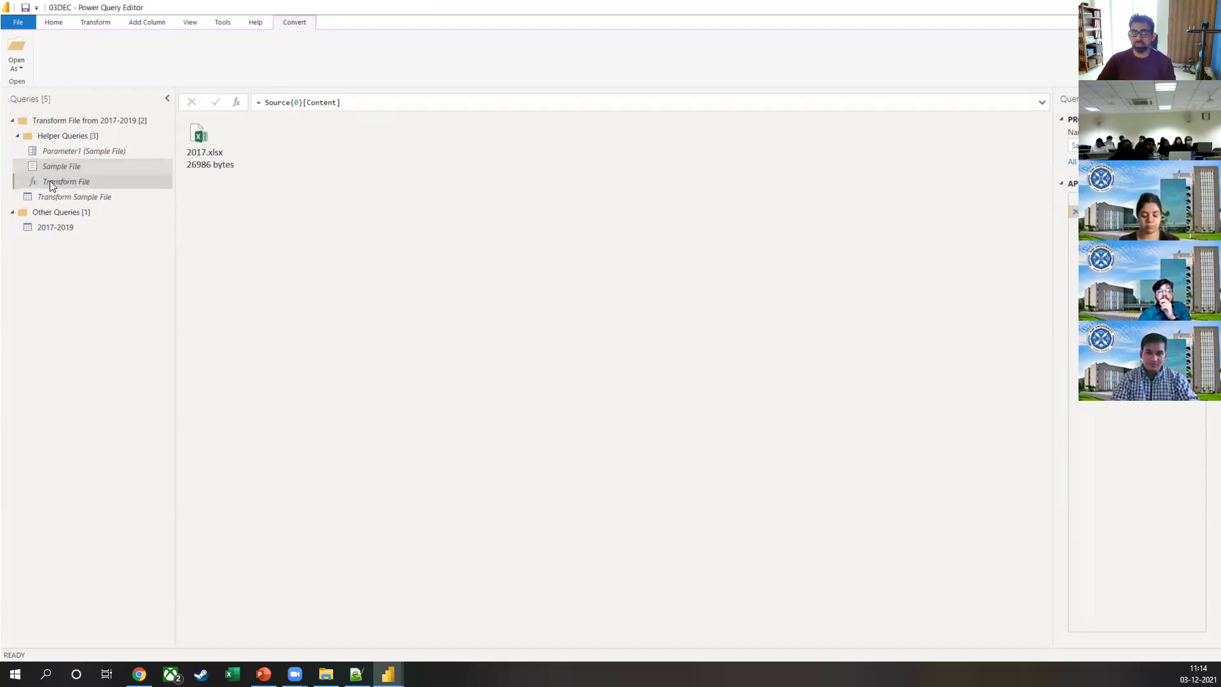
left_click(34, 185)
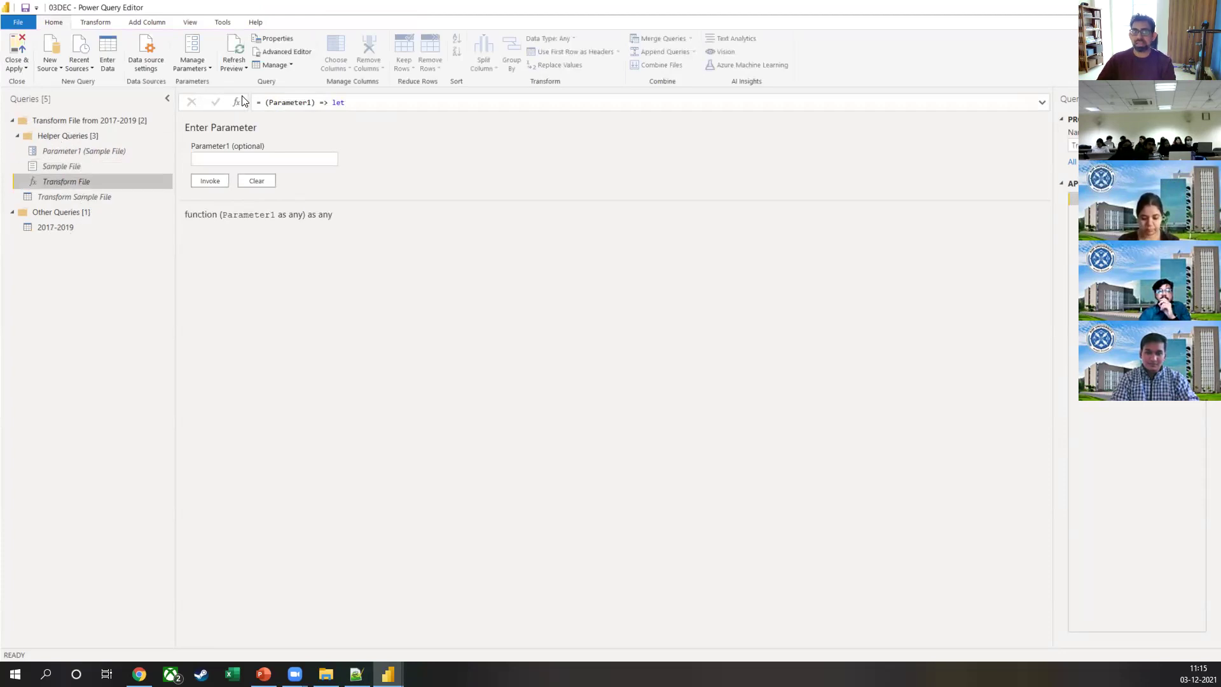
left_click(276, 53)
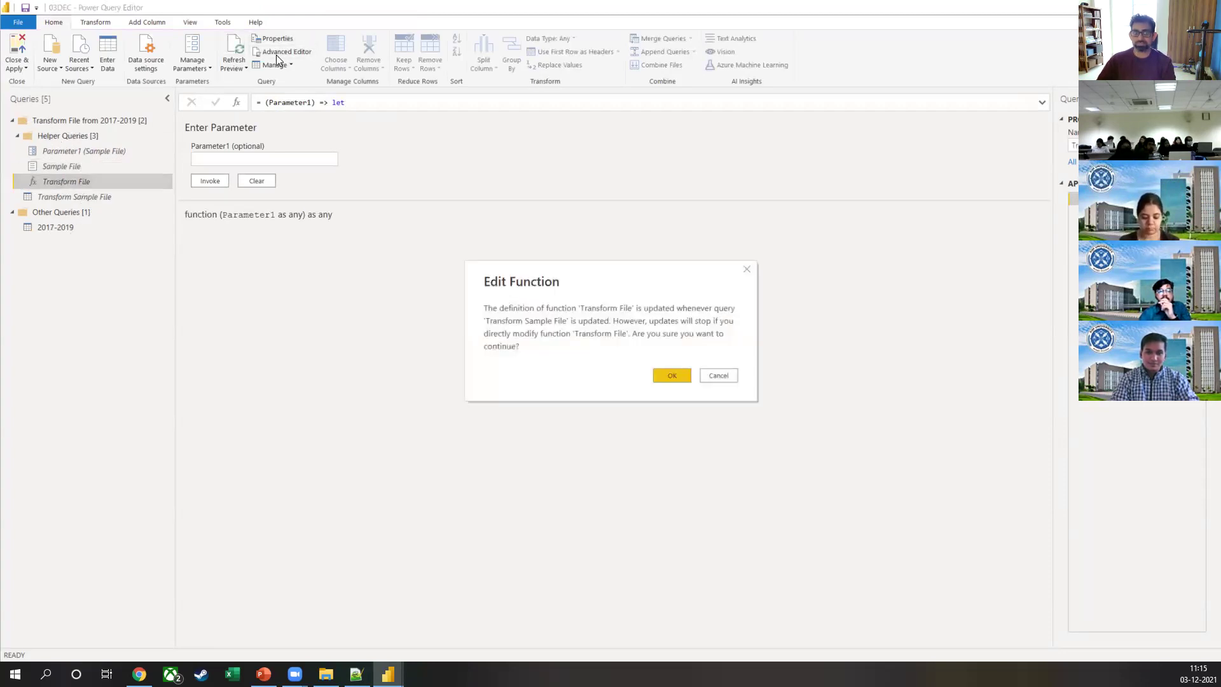
left_click(665, 380)
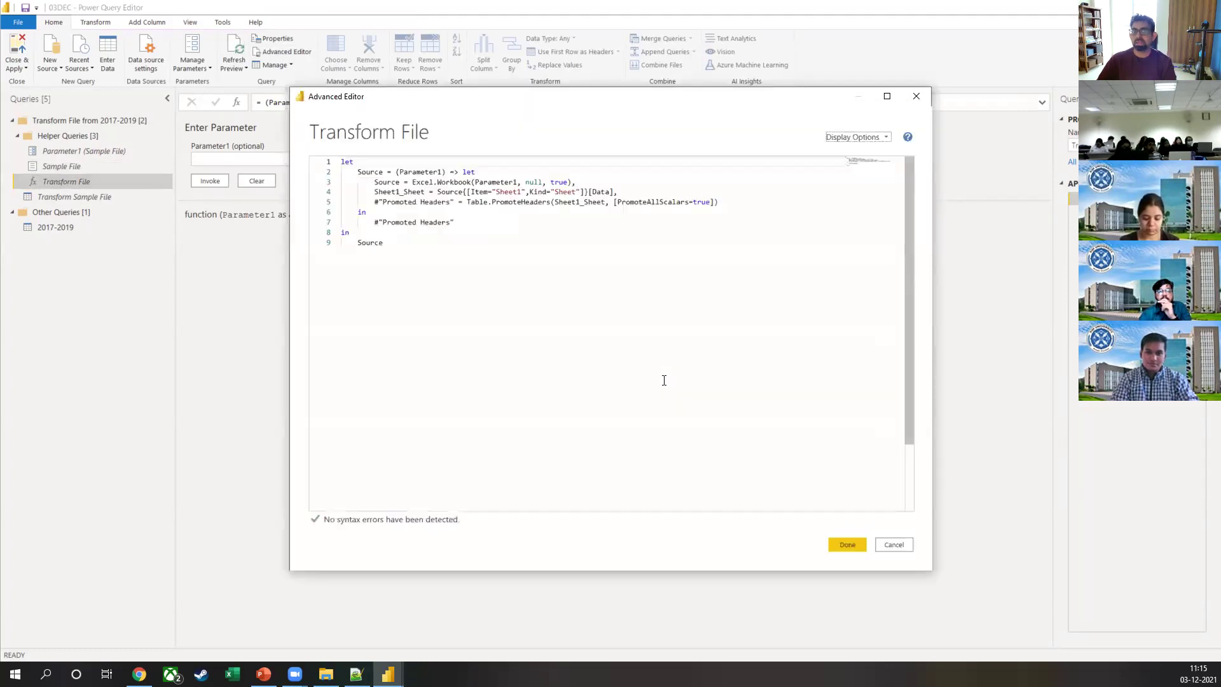
Step: Highlight Parameter1, Excel.Workbook, Sheet1_Sheet, 'Sheet1' and 'Data' in the code, then cancel unchanged
left_click_drag(398, 171, 440, 172)
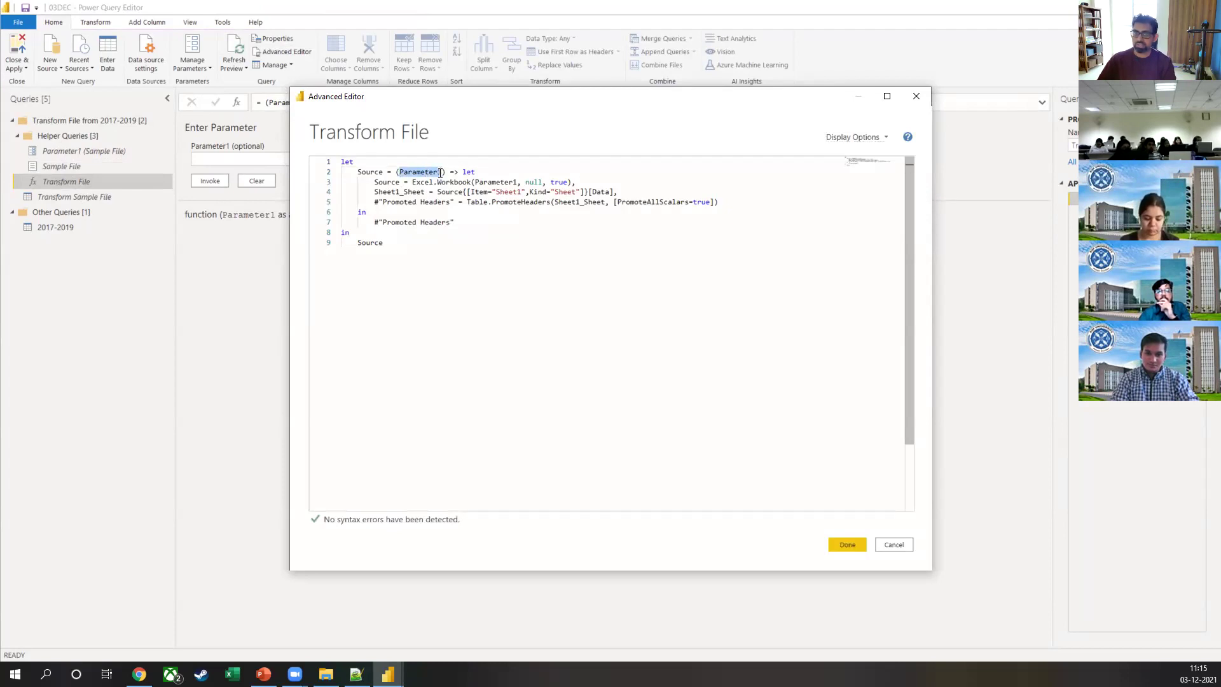
left_click_drag(413, 183, 521, 179)
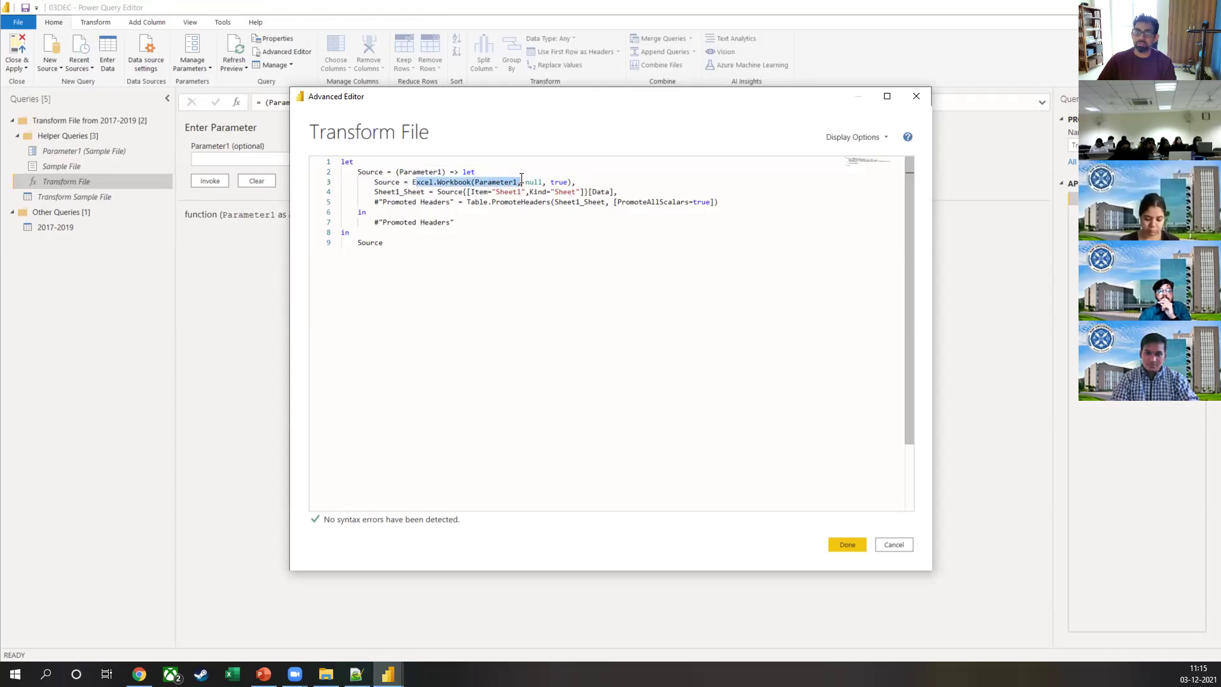
left_click_drag(376, 192, 421, 191)
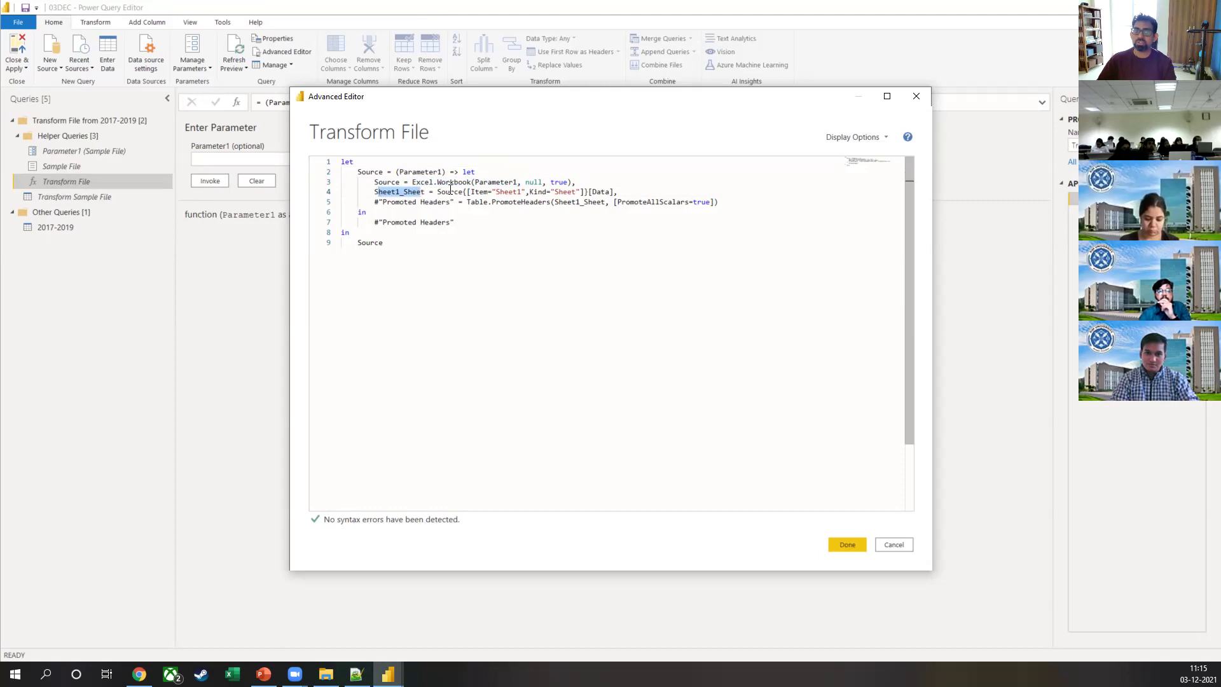
left_click_drag(497, 193, 521, 193)
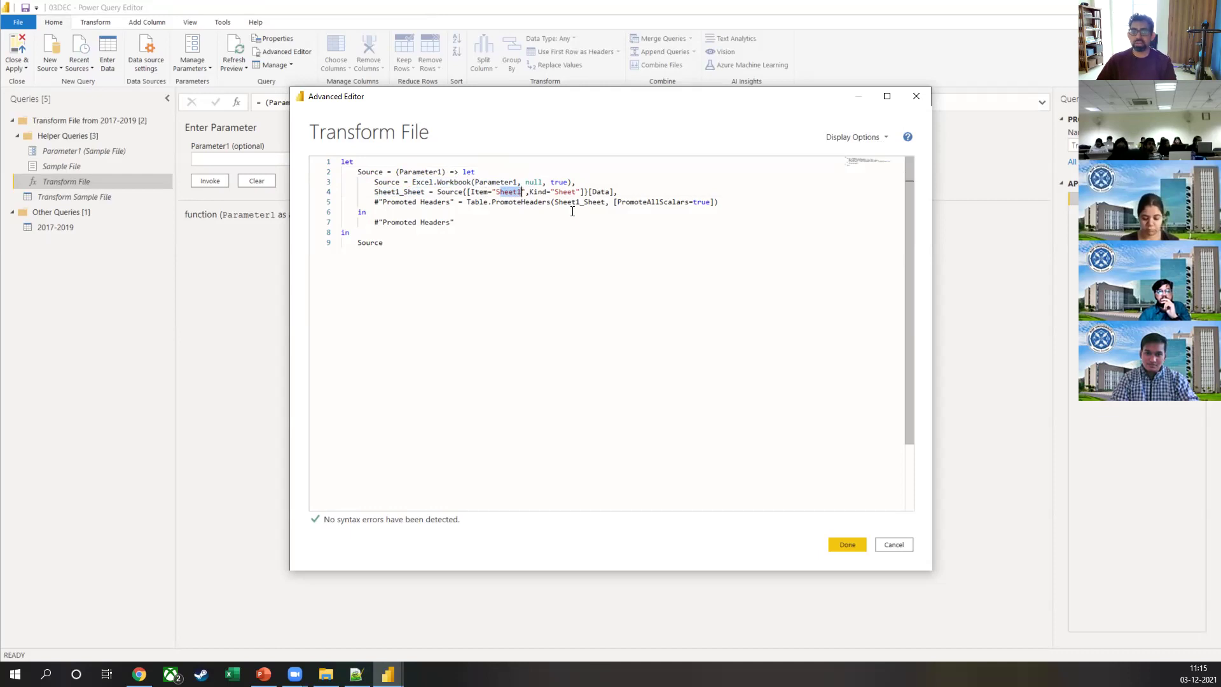
left_click_drag(593, 191, 614, 192)
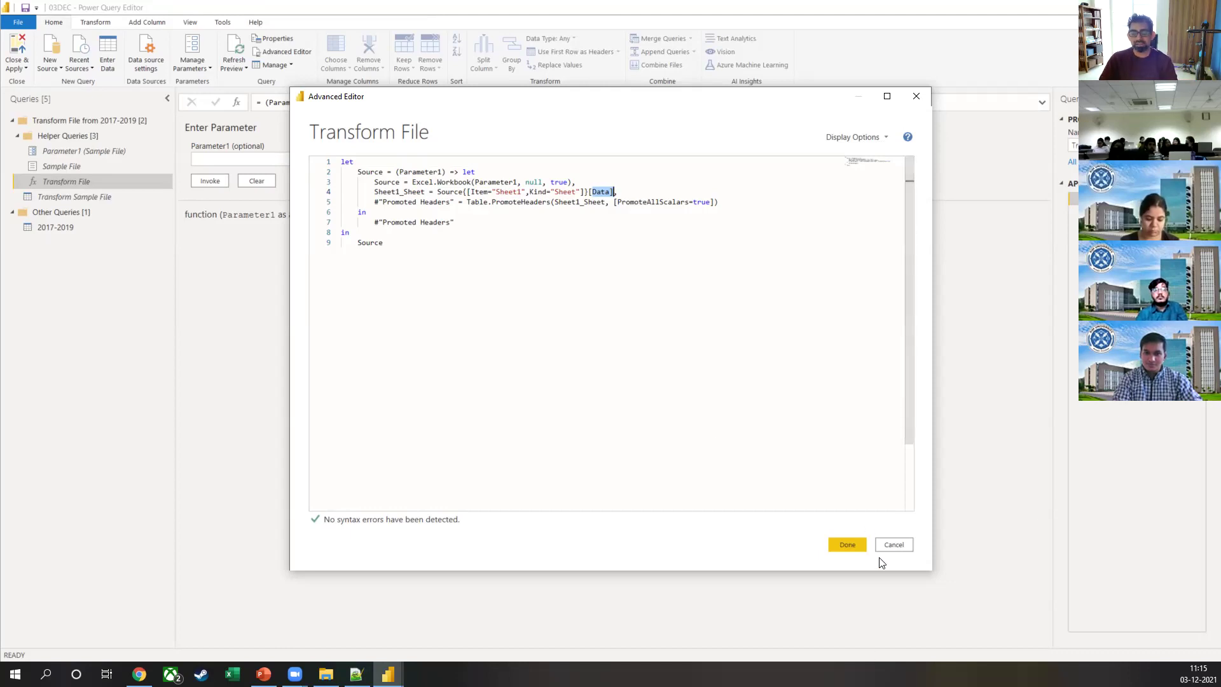
left_click(892, 545)
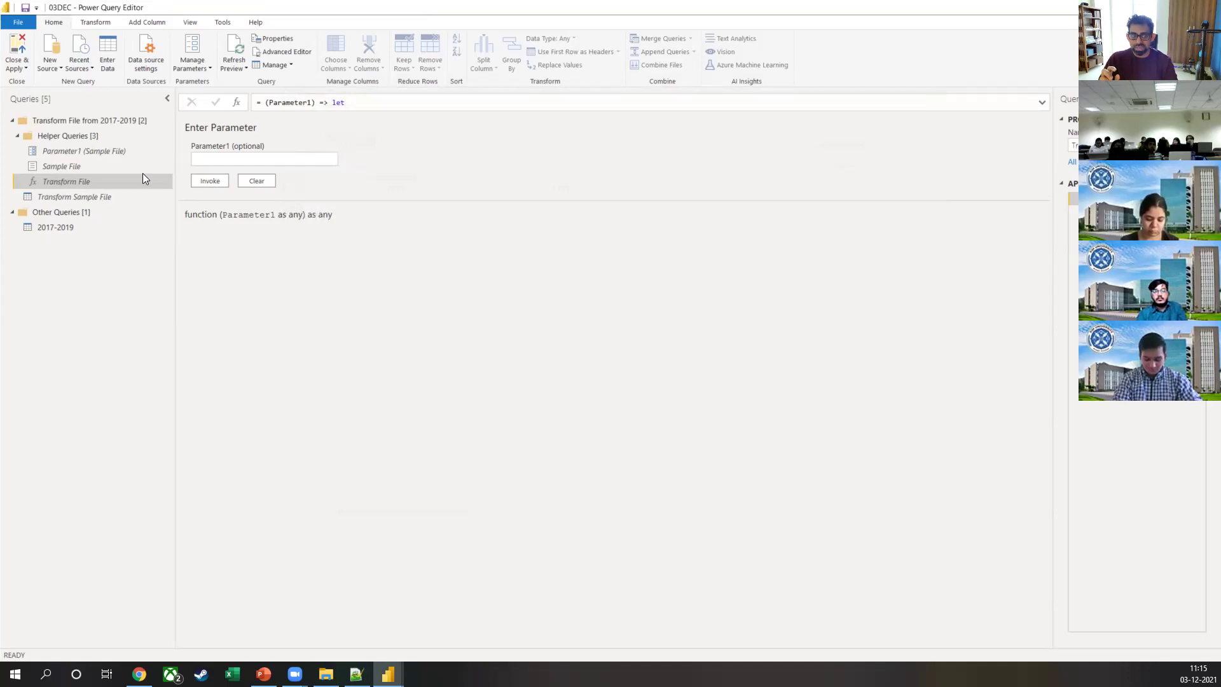
Step: Check Transform Sample File's Order Date filter list without filtering, then open the 2017-2019 query
left_click(105, 196)
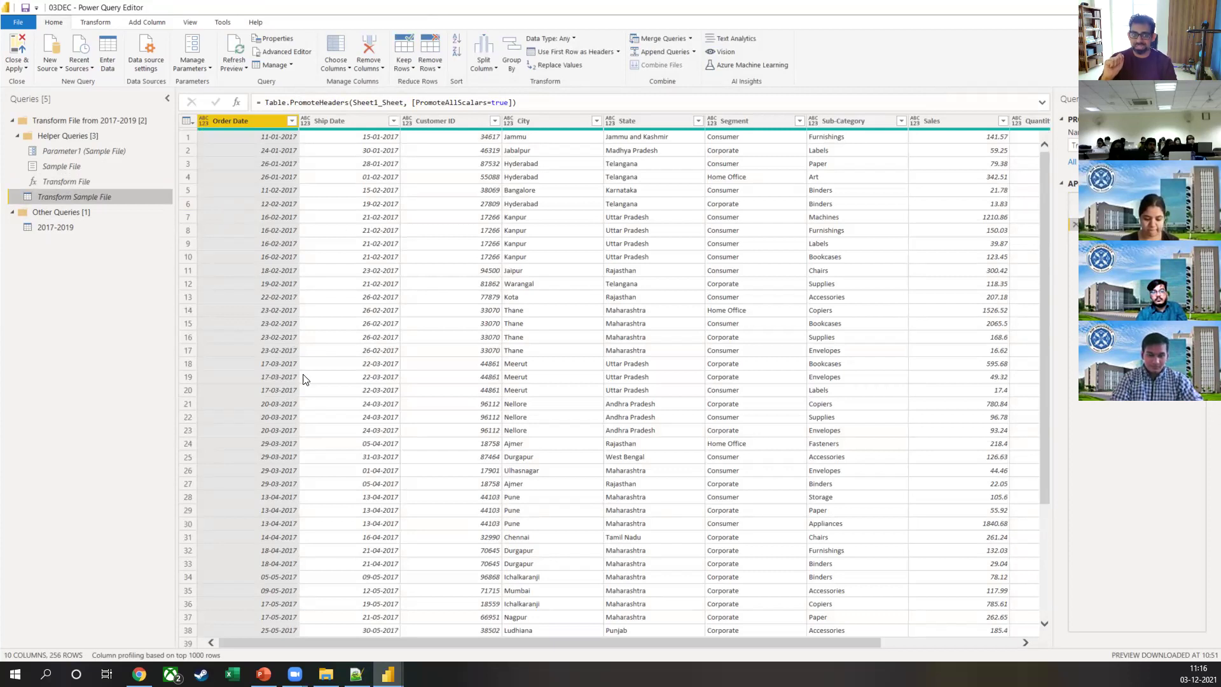
left_click(291, 121)
scroll(233, 319, "down", 3)
scroll(232, 318, "up", 3)
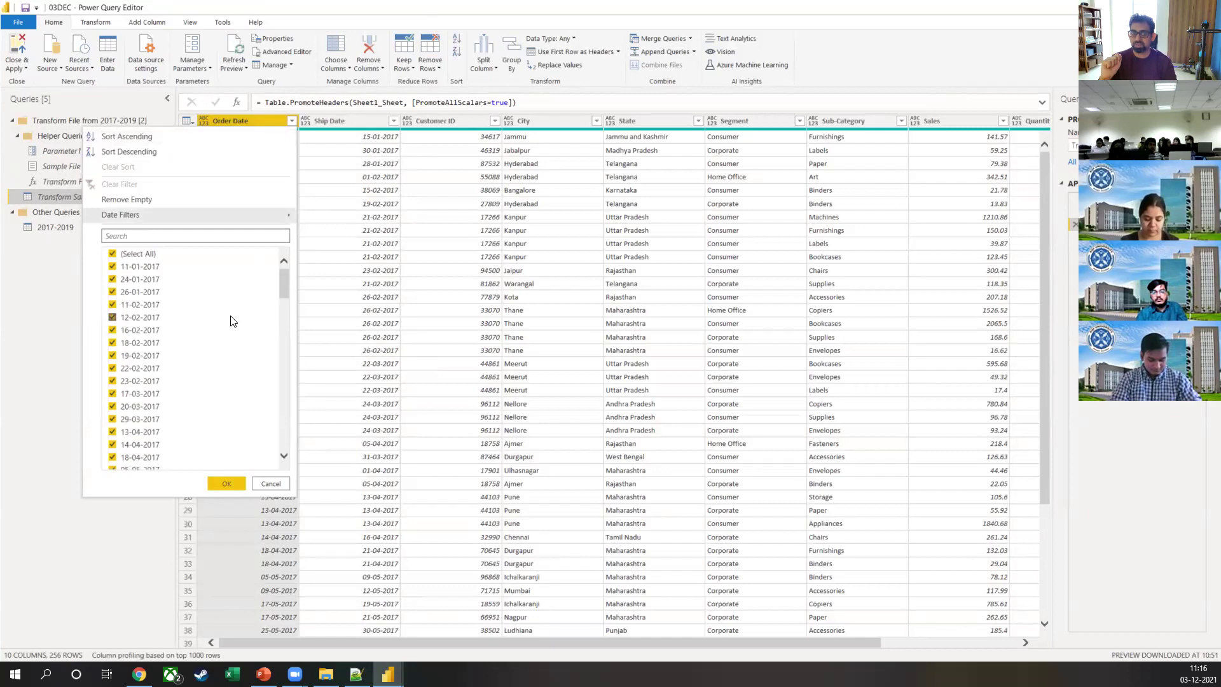
left_click(436, 351)
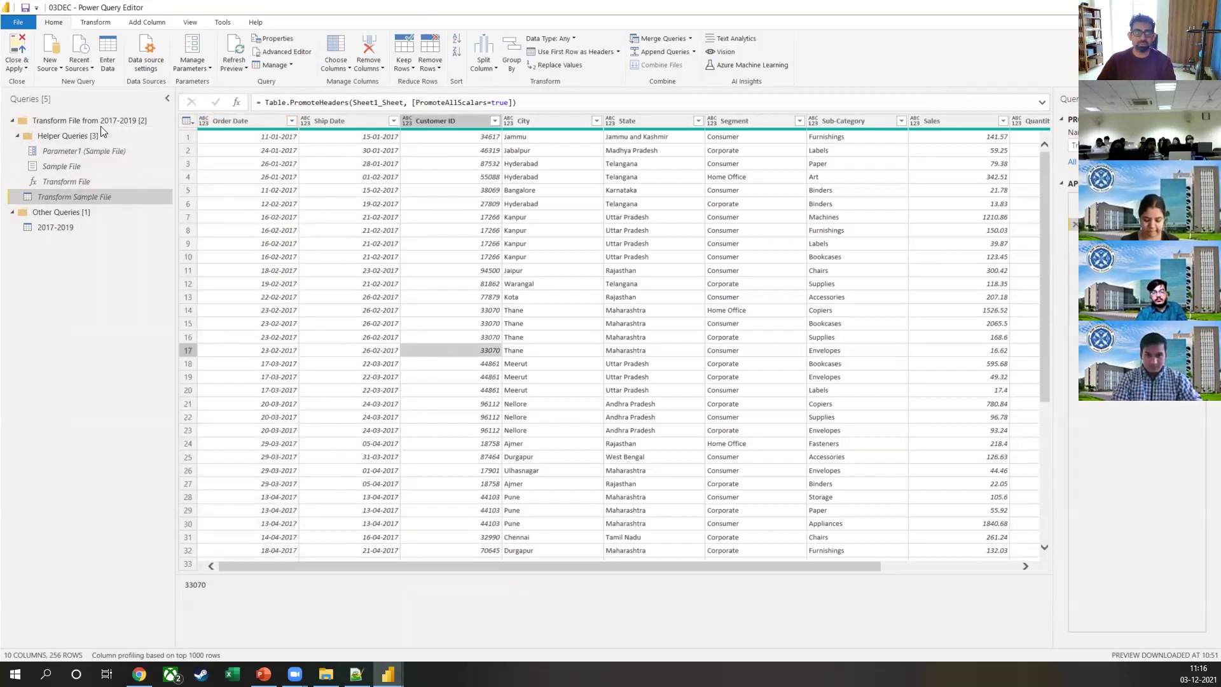
left_click_drag(160, 148, 17, 212)
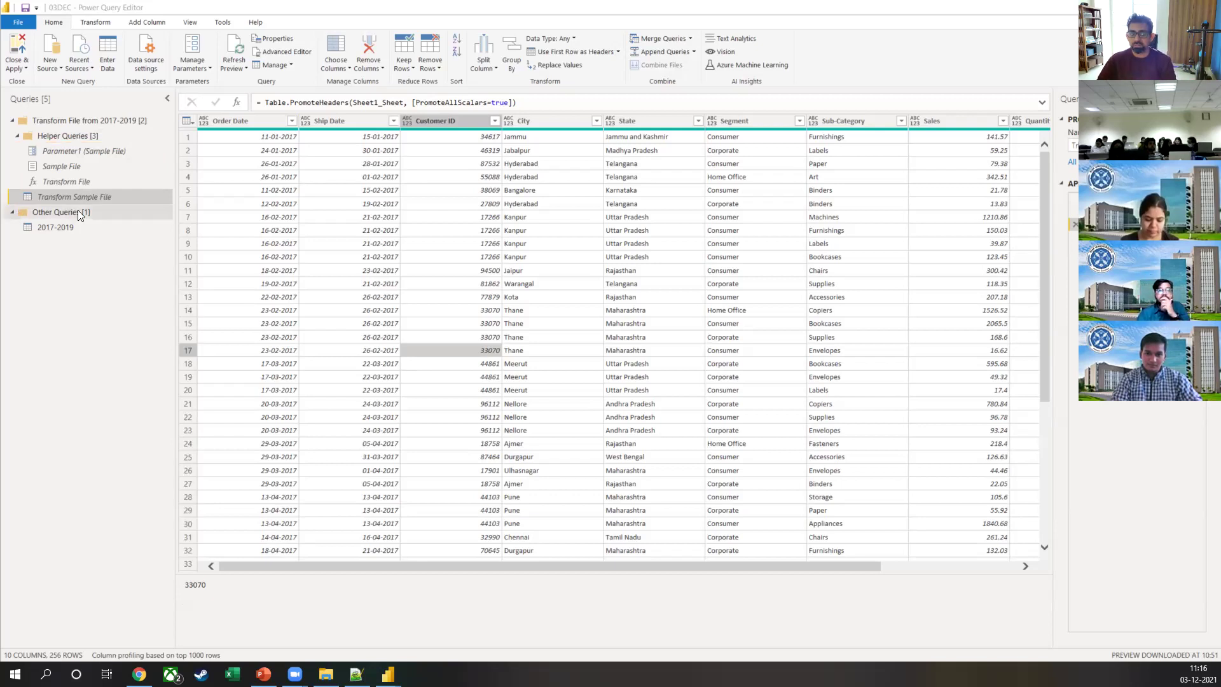
left_click(73, 231)
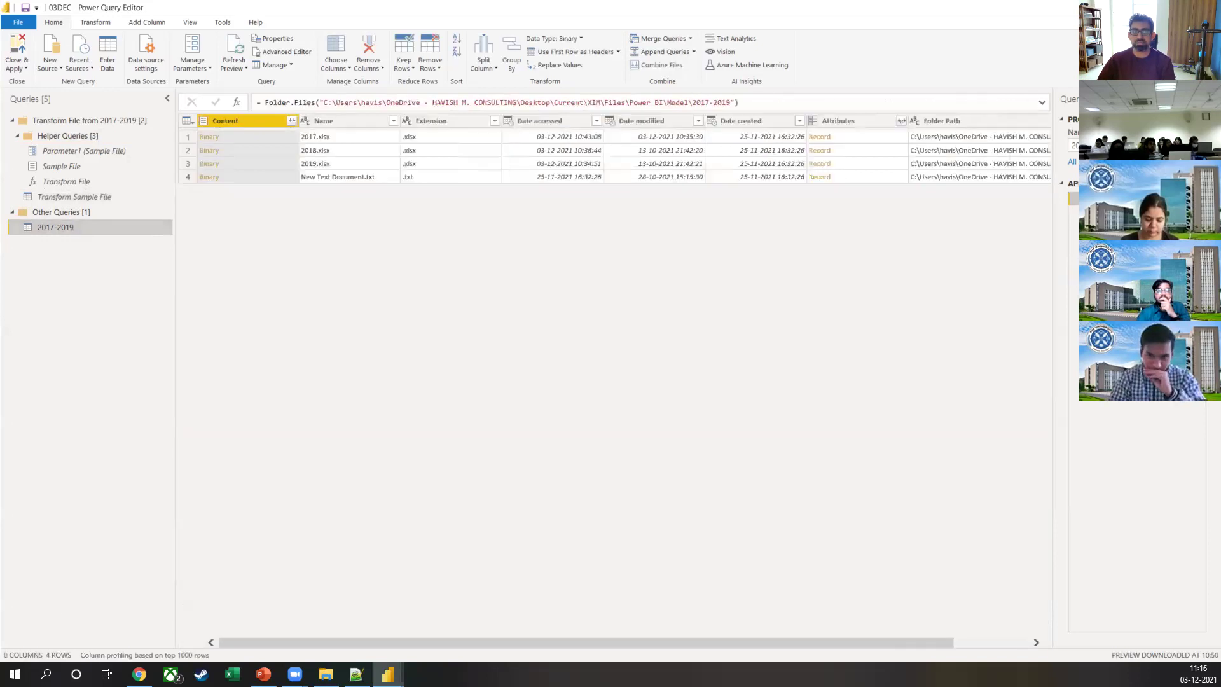
Step: Highlight Folder.Files and the folder path in the Source step, then view Filtered Hidden Files
left_click(1081, 199)
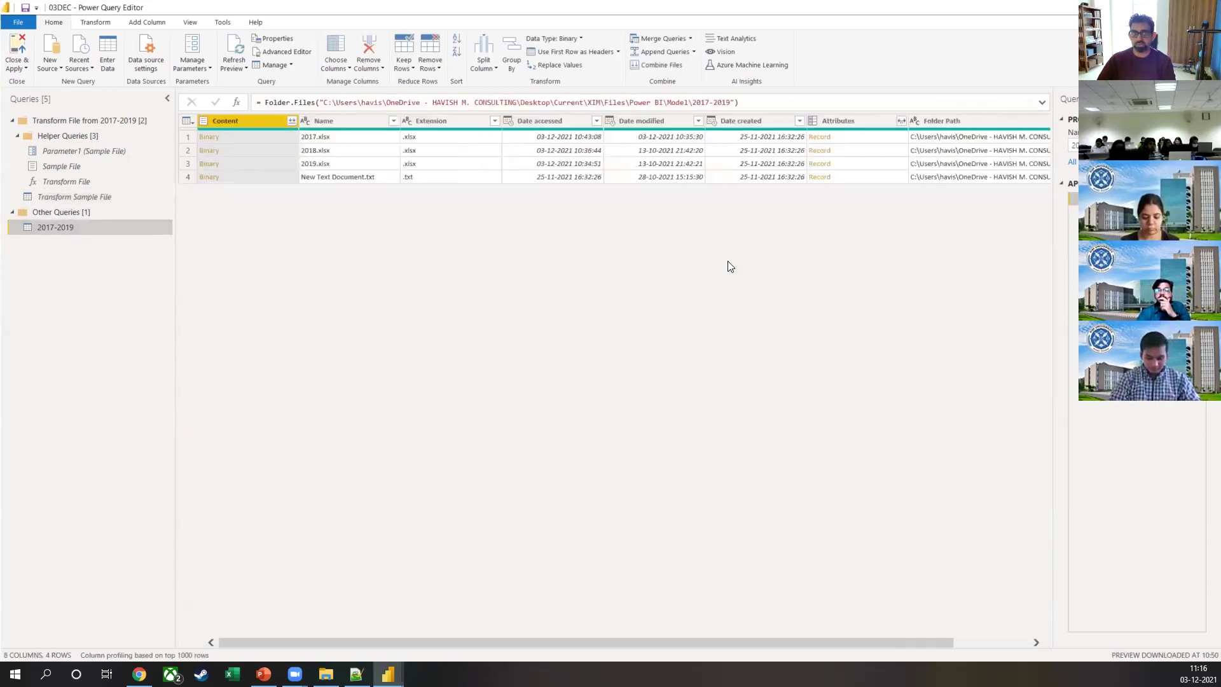
left_click(283, 102)
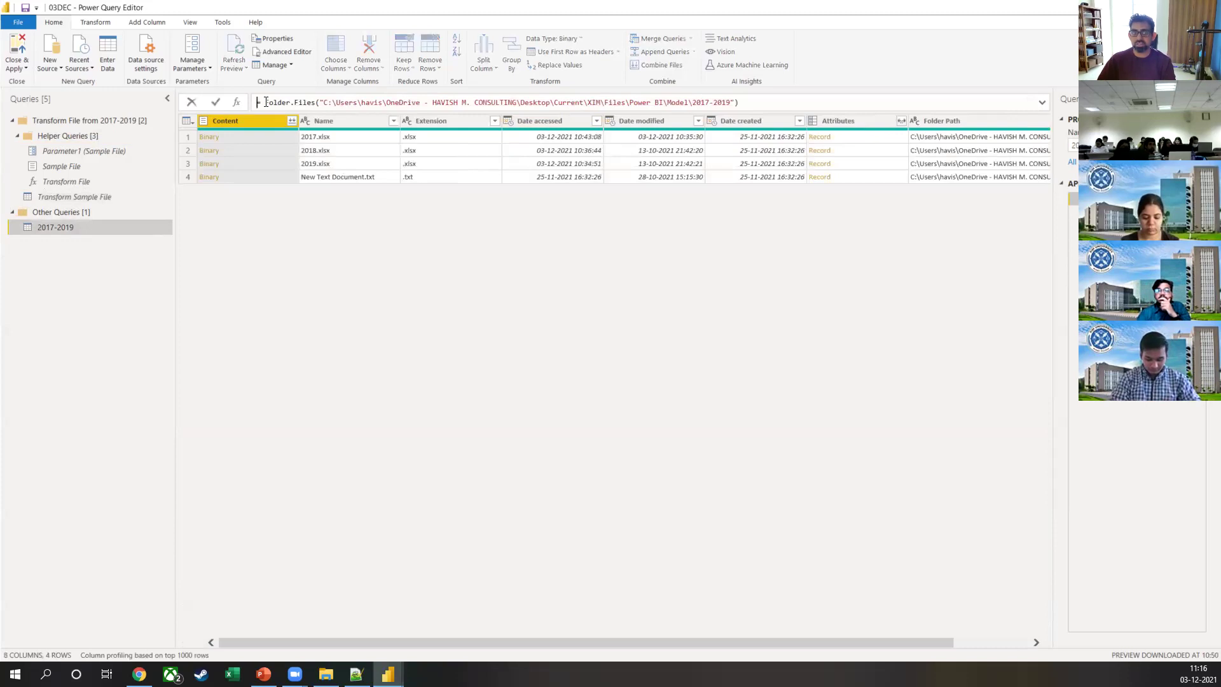
double_click(313, 102)
left_click_drag(335, 103, 746, 103)
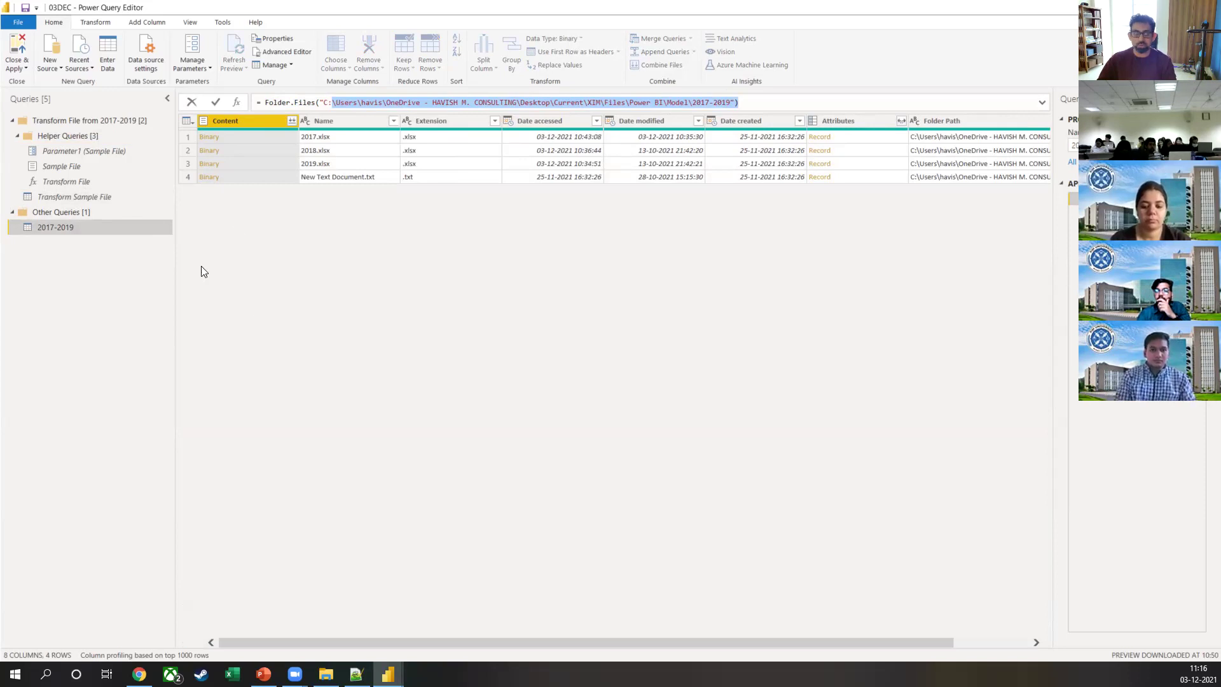
mouse_move(388, 138)
left_mouse_down()
mouse_move(373, 138)
mouse_move(367, 163)
left_mouse_up()
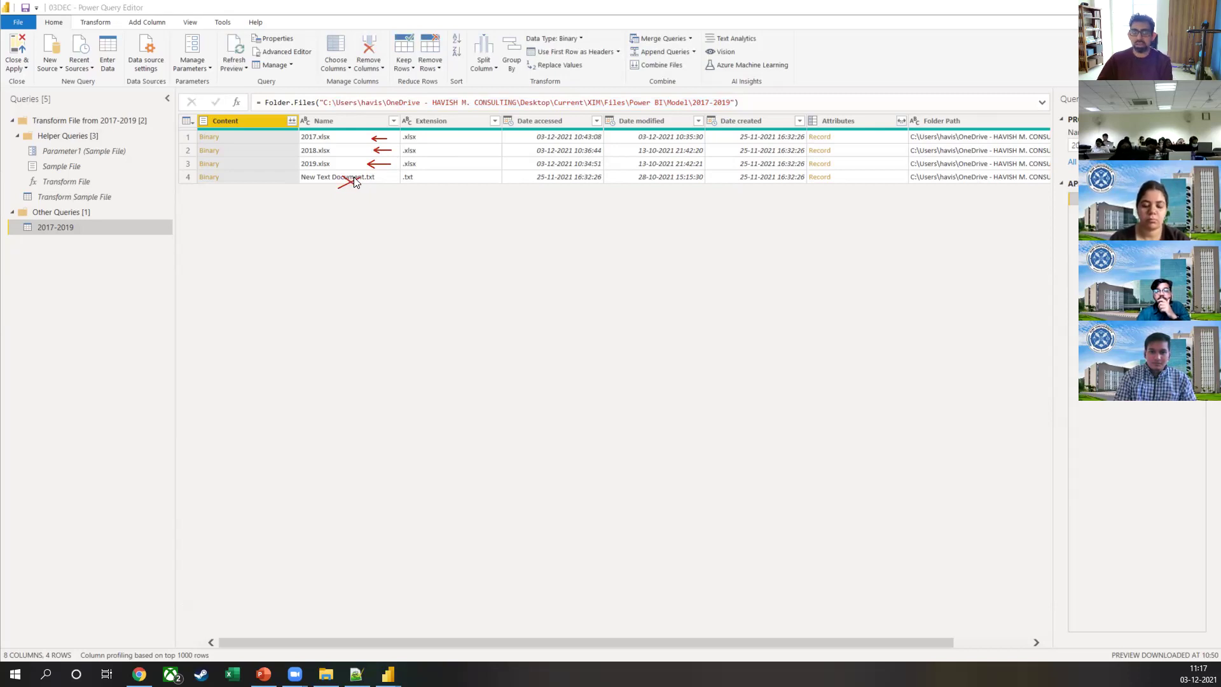
mouse_move(292, 644)
left_mouse_down()
mouse_move(360, 646)
mouse_move(286, 637)
left_mouse_up()
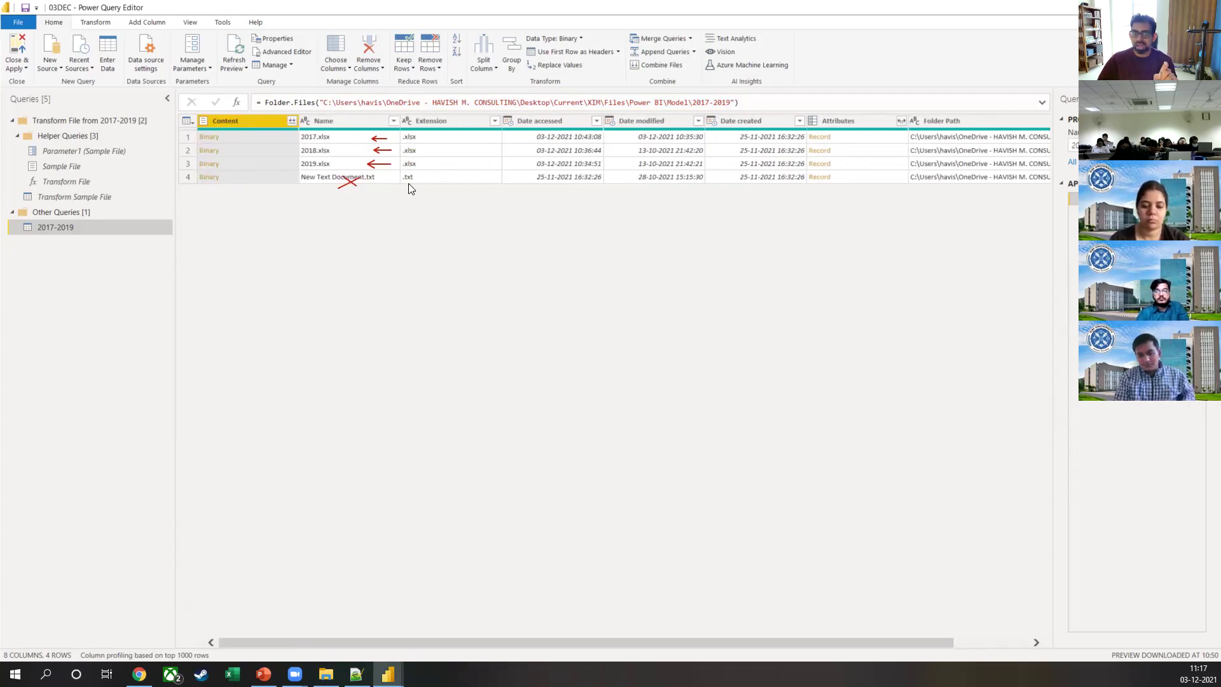
key("Escape")
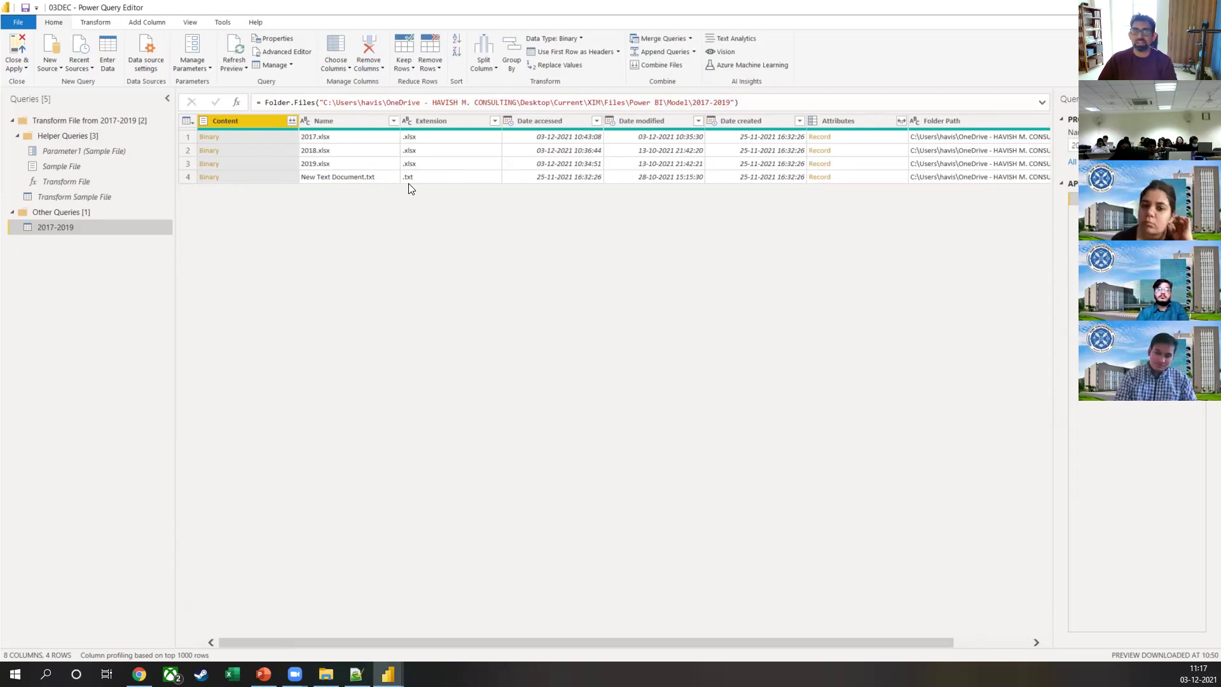
left_click(1119, 212)
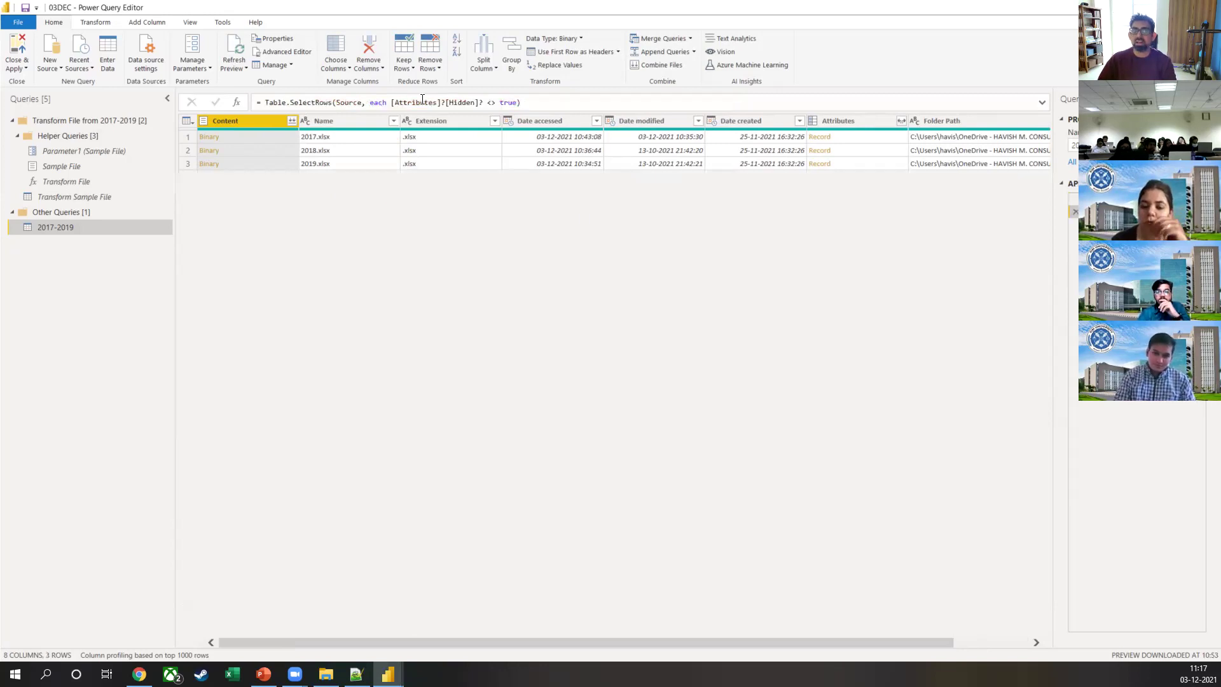
left_click_drag(267, 105, 336, 109)
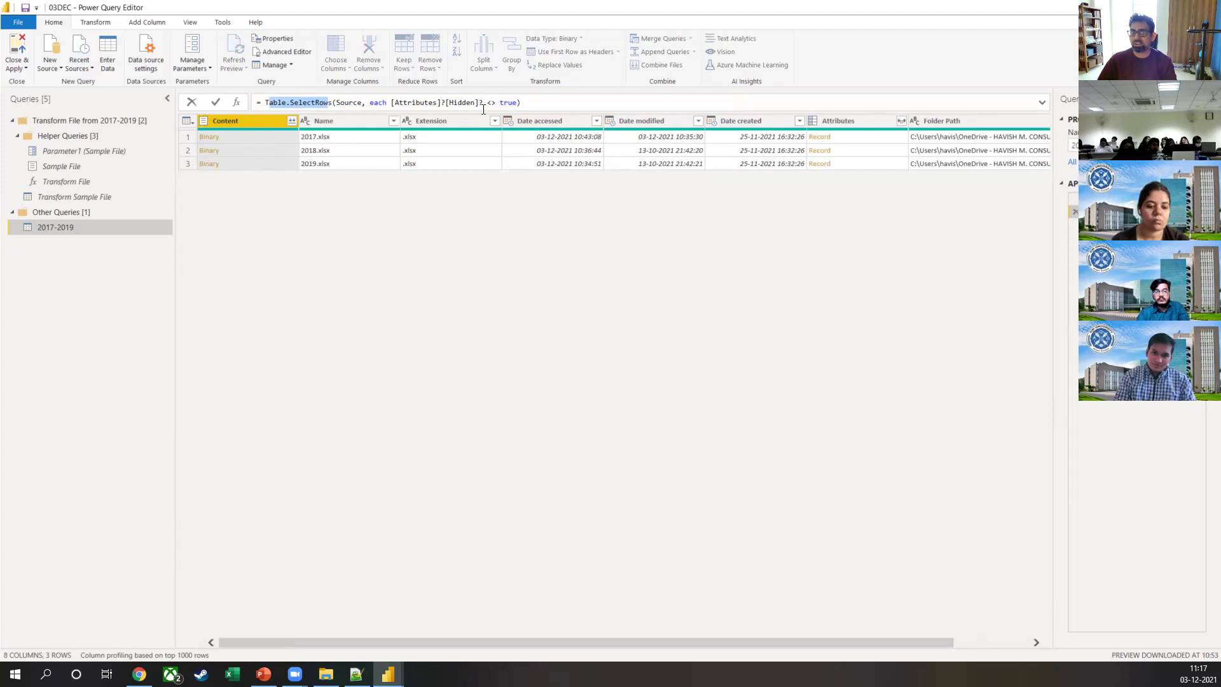
left_click_drag(488, 106, 519, 103)
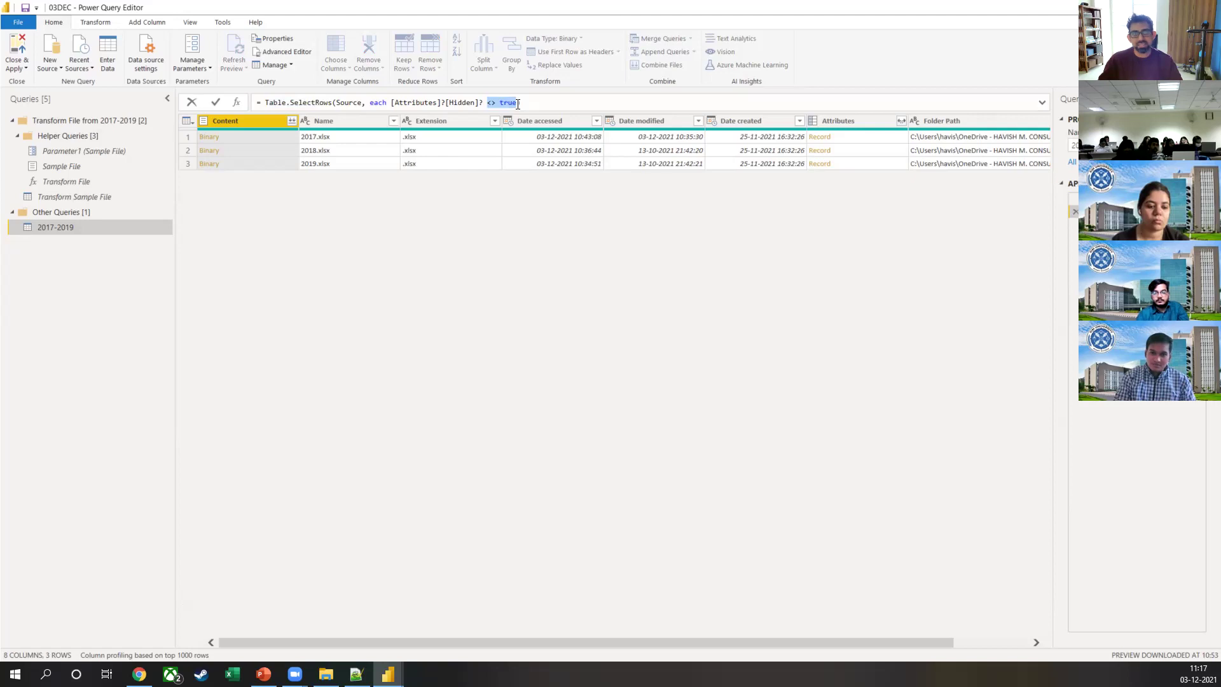
left_click(518, 104)
double_click(517, 104)
type("false")
key("Escape")
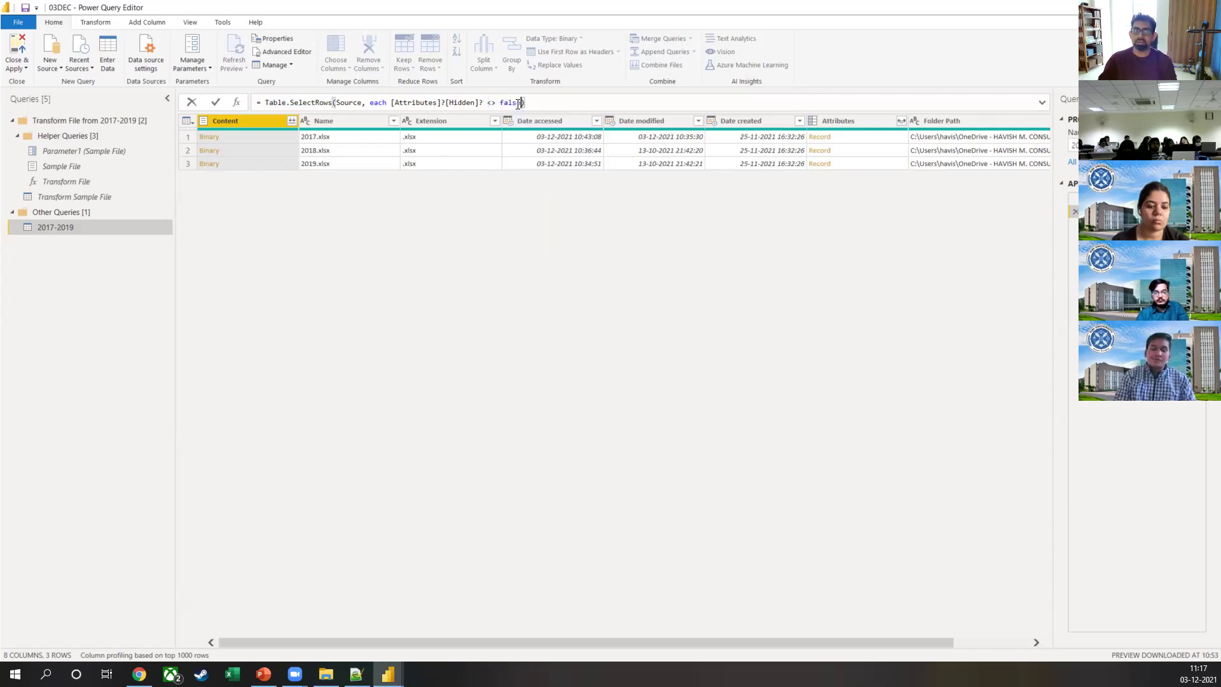
key("Return")
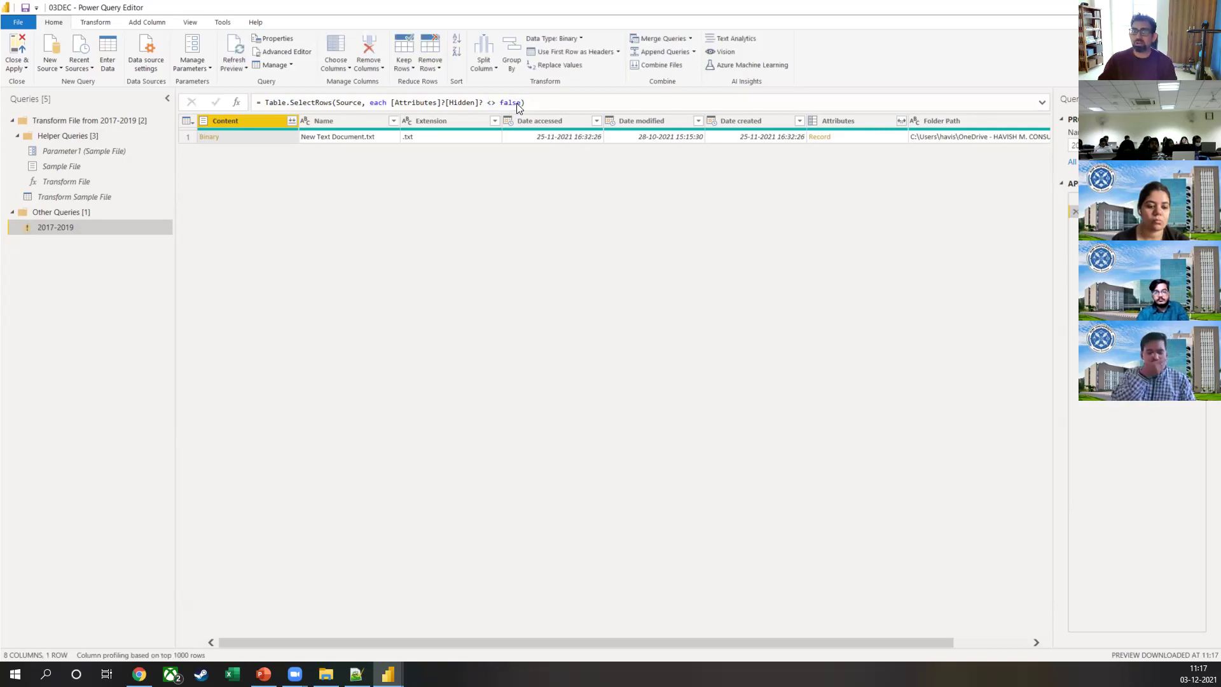
left_click(516, 117)
double_click(515, 103)
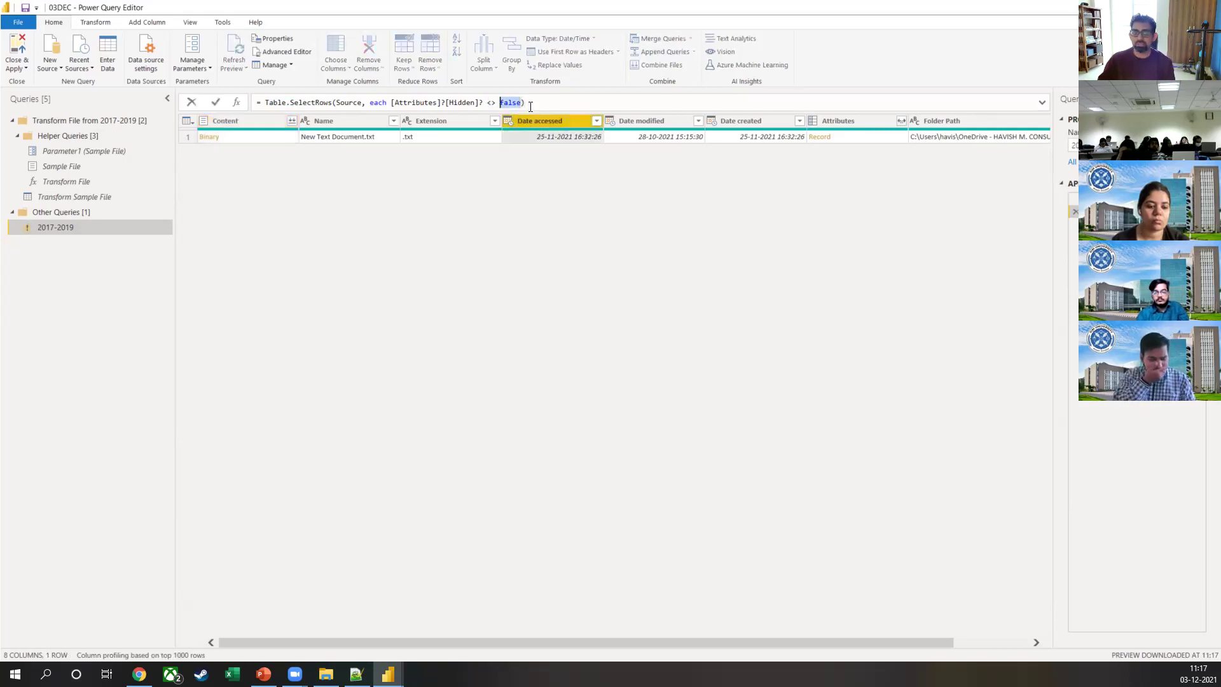
type("List.AllTrue")
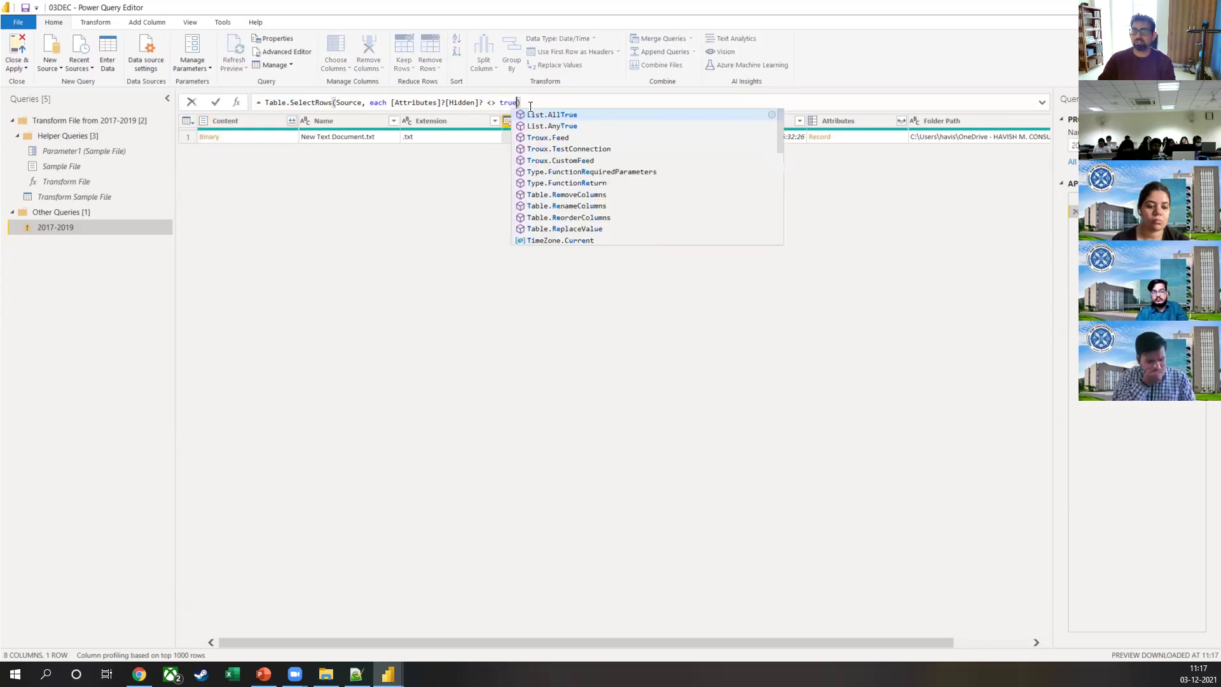
key("ctrl+shift+Left")
key("ctrl+shift+Left")
key("ctrl+shift+Left")
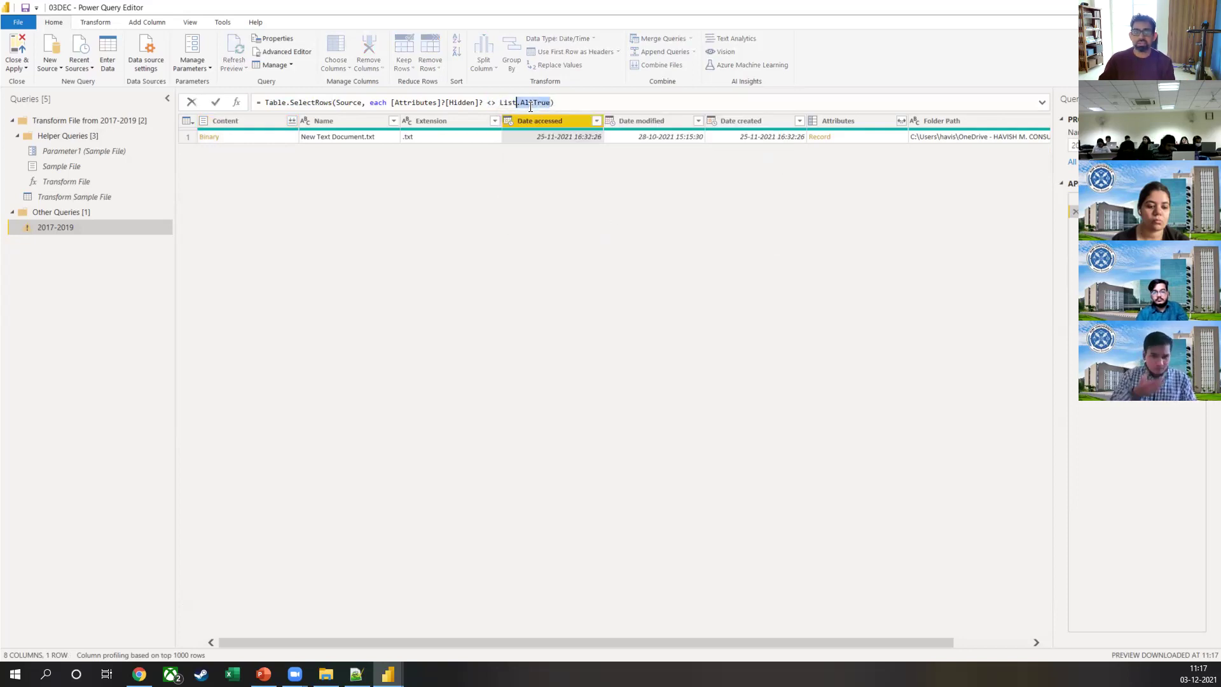
type("true")
key("Return")
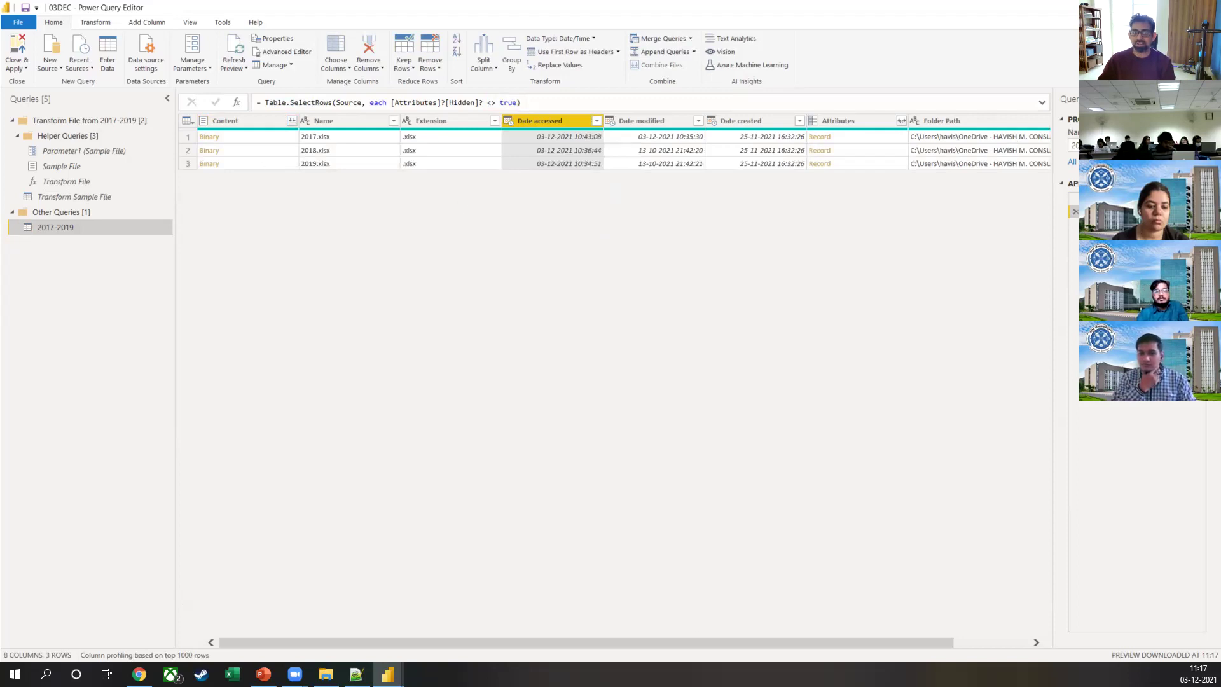
Step: Select each column in turn: Content, Name, Extension, Date accessed, modified, created, Attributes
left_click_drag(655, 645, 729, 645)
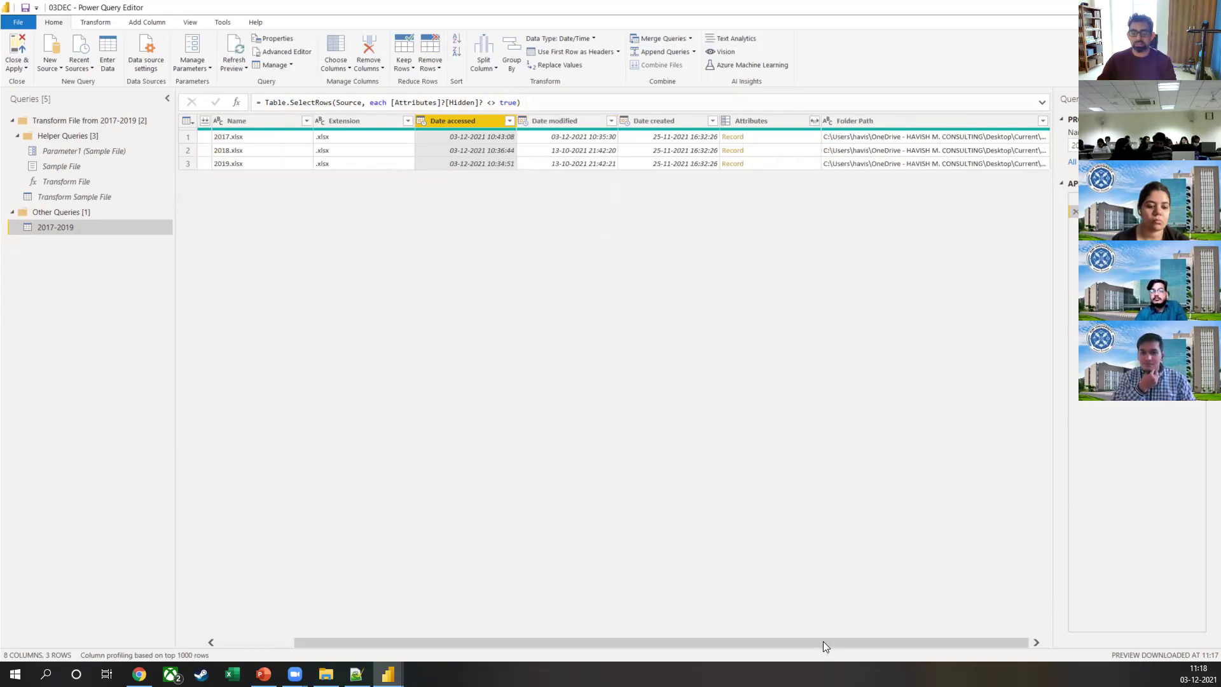
left_click_drag(824, 643, 744, 642)
left_click(267, 119)
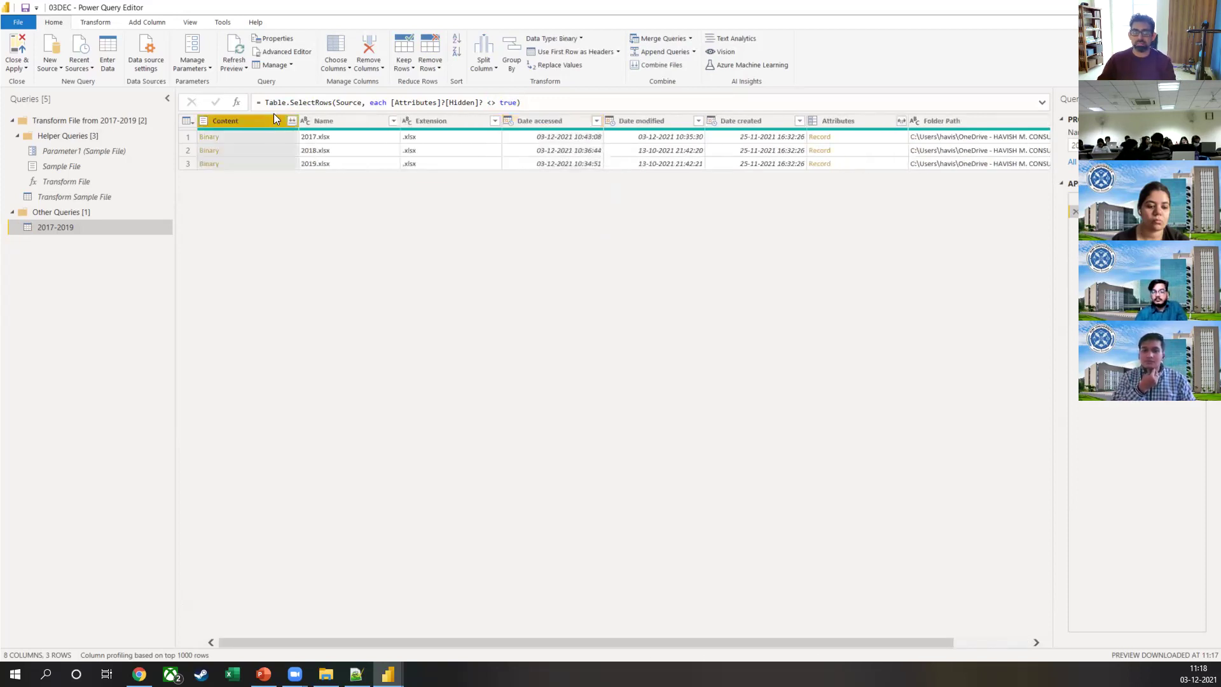
left_click(360, 120)
left_click(439, 121)
left_click(541, 121)
left_click(662, 125)
left_click(773, 121)
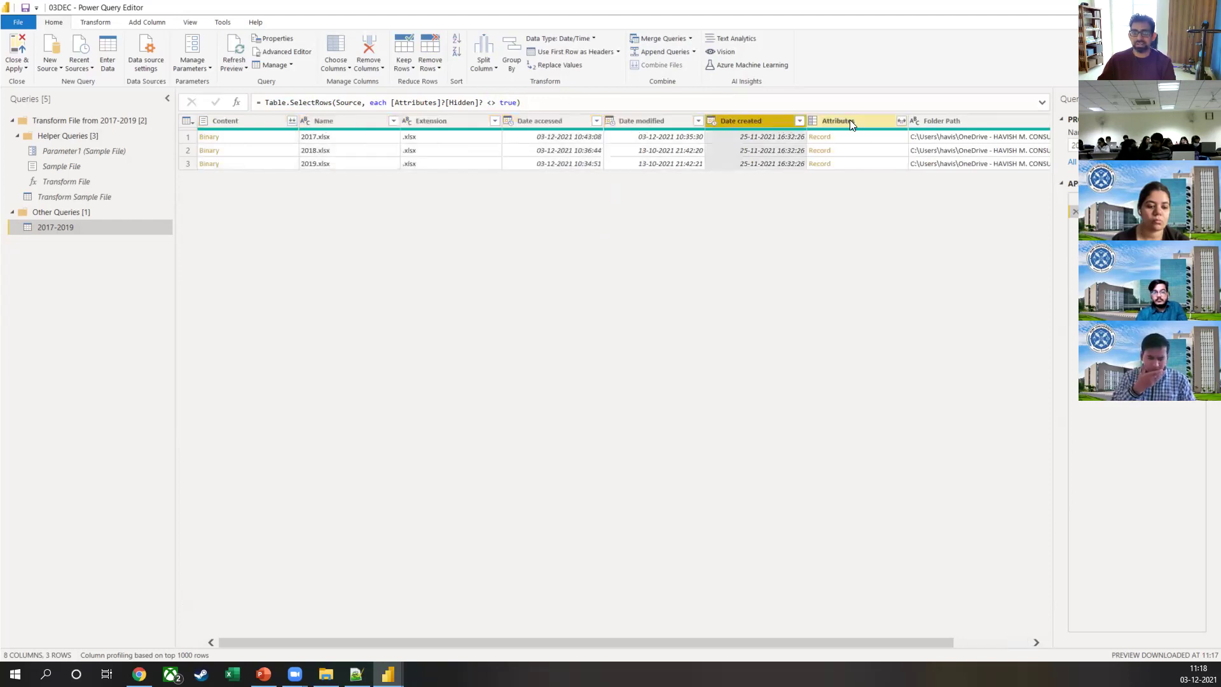
left_click(900, 120)
Step: Peek at the Attributes fields without expanding, then start Combine Files on the Content column
left_click(902, 121)
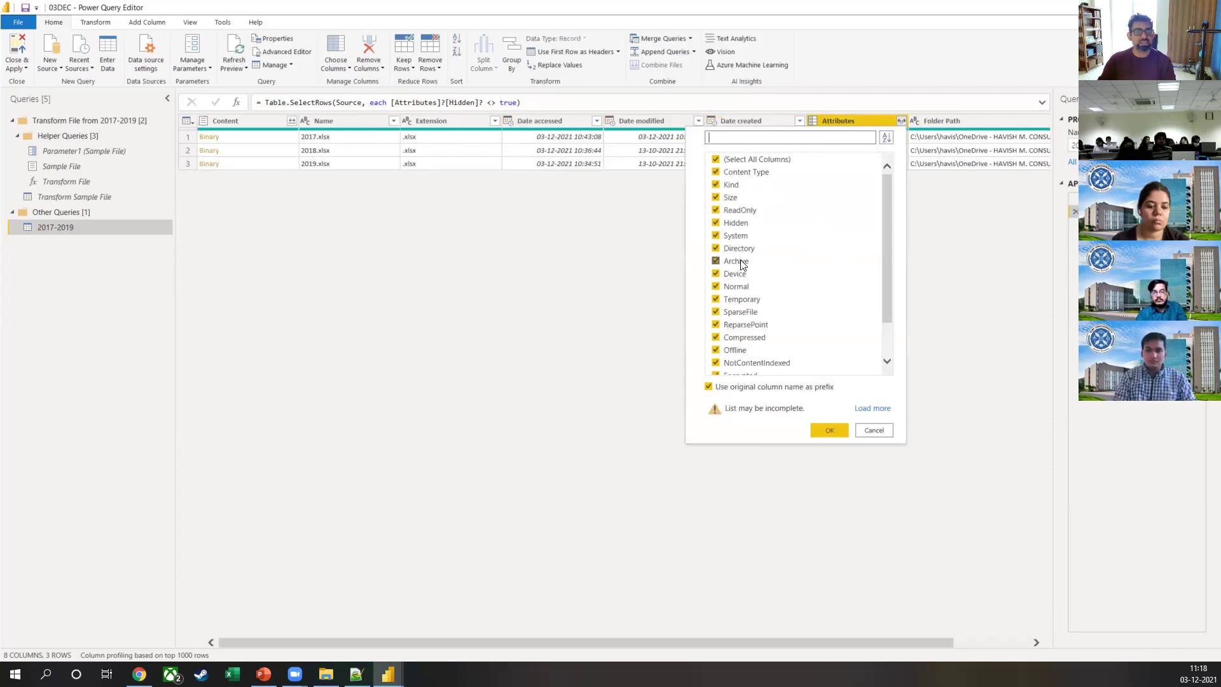
left_click(935, 231)
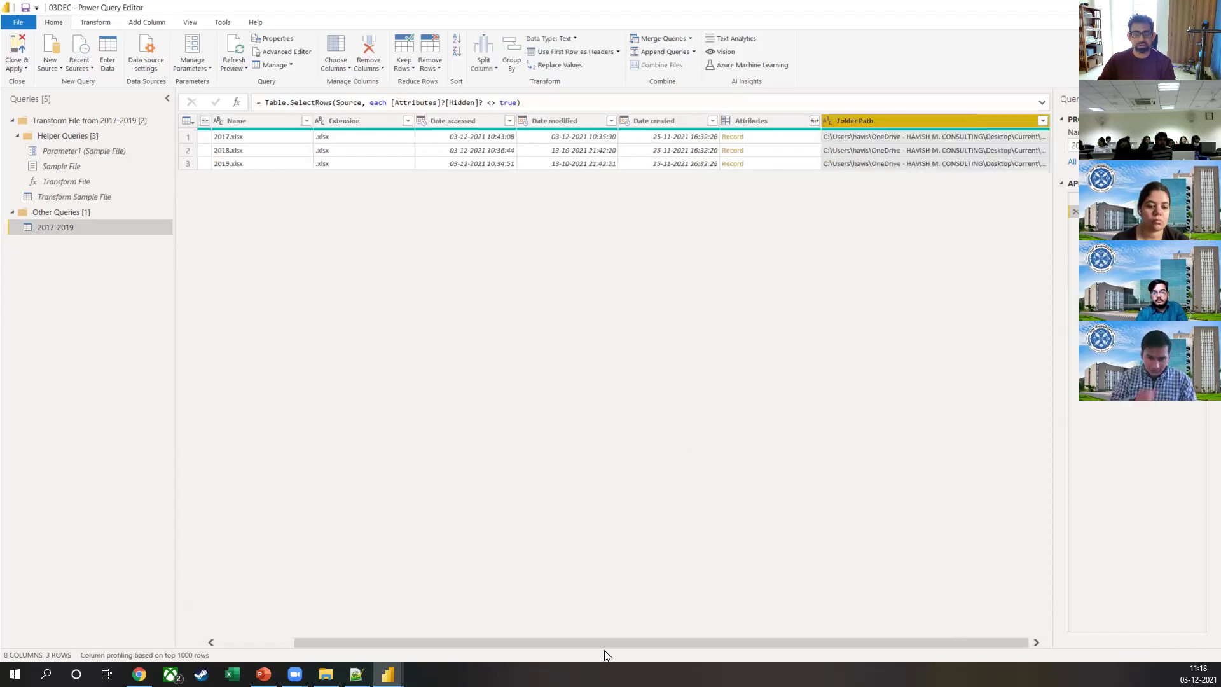
left_click_drag(610, 643, 535, 644)
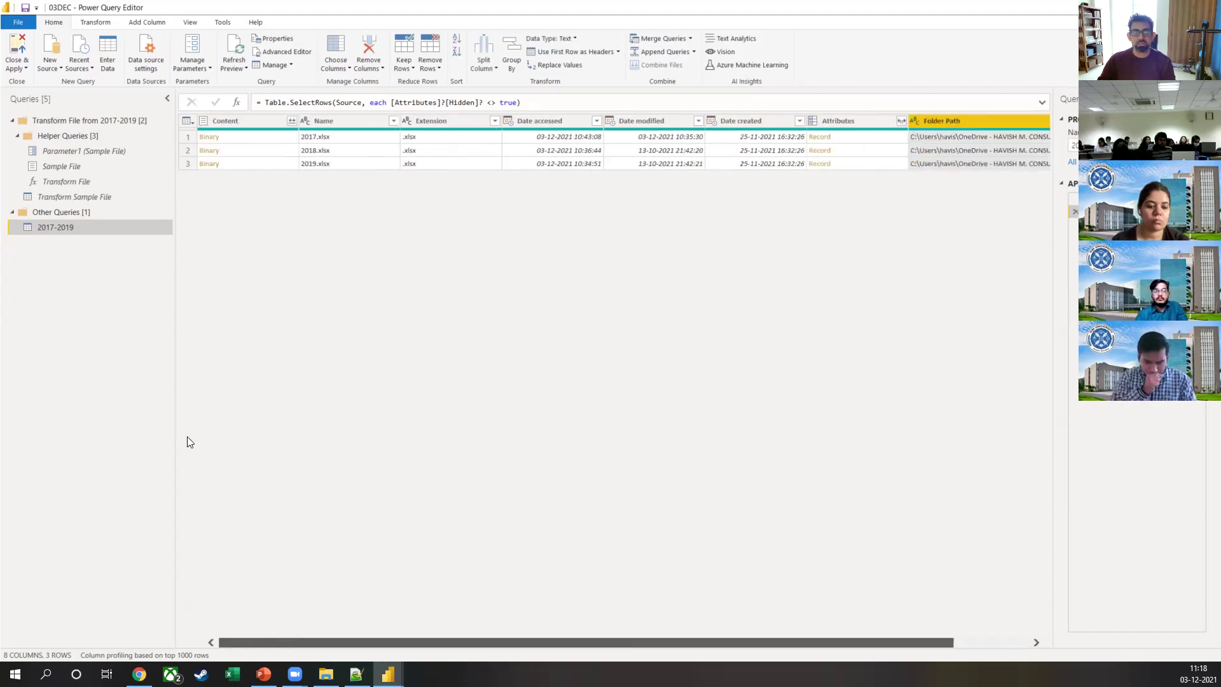
left_click(291, 121)
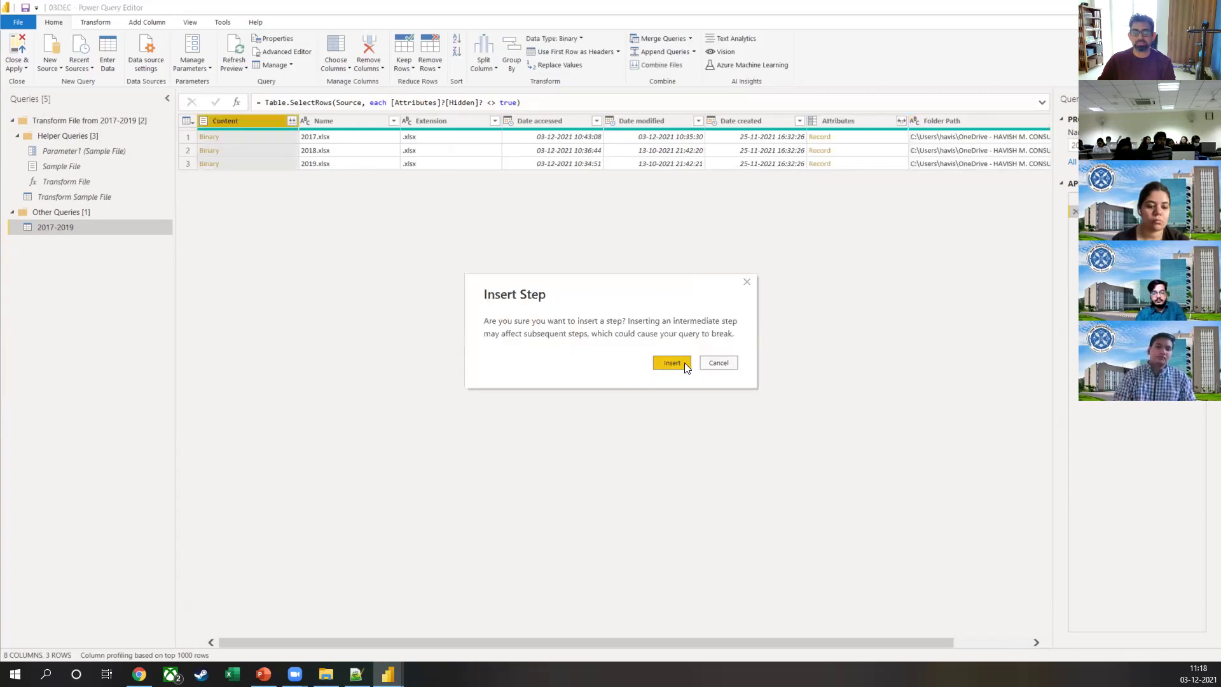
Step: Confirm the new combine step, cancel the Combine Files window, and view Transform File's Parameter1 panel
left_click(672, 362)
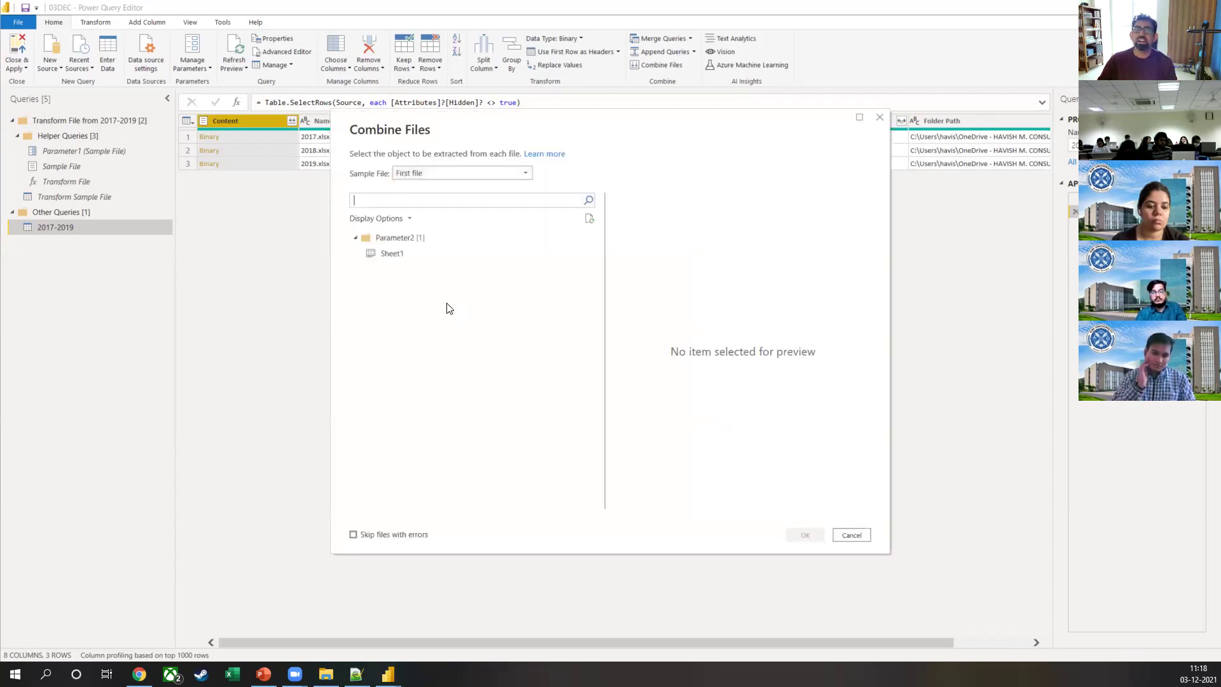
left_click(848, 537)
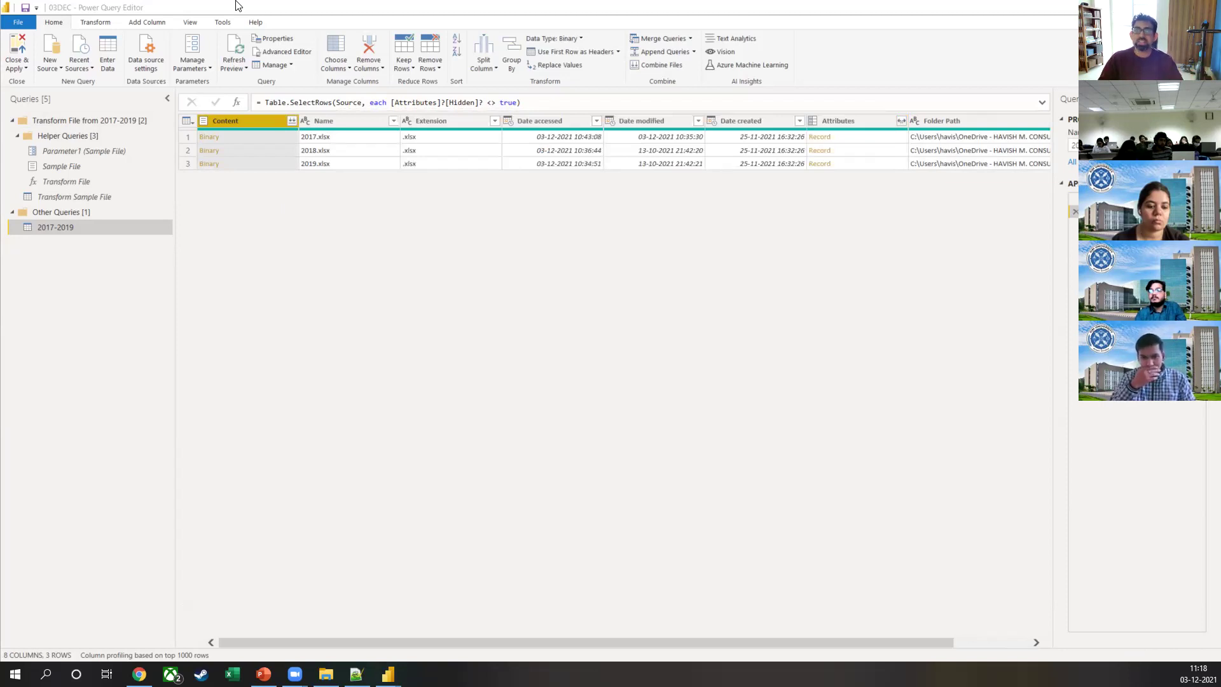
left_click(54, 183)
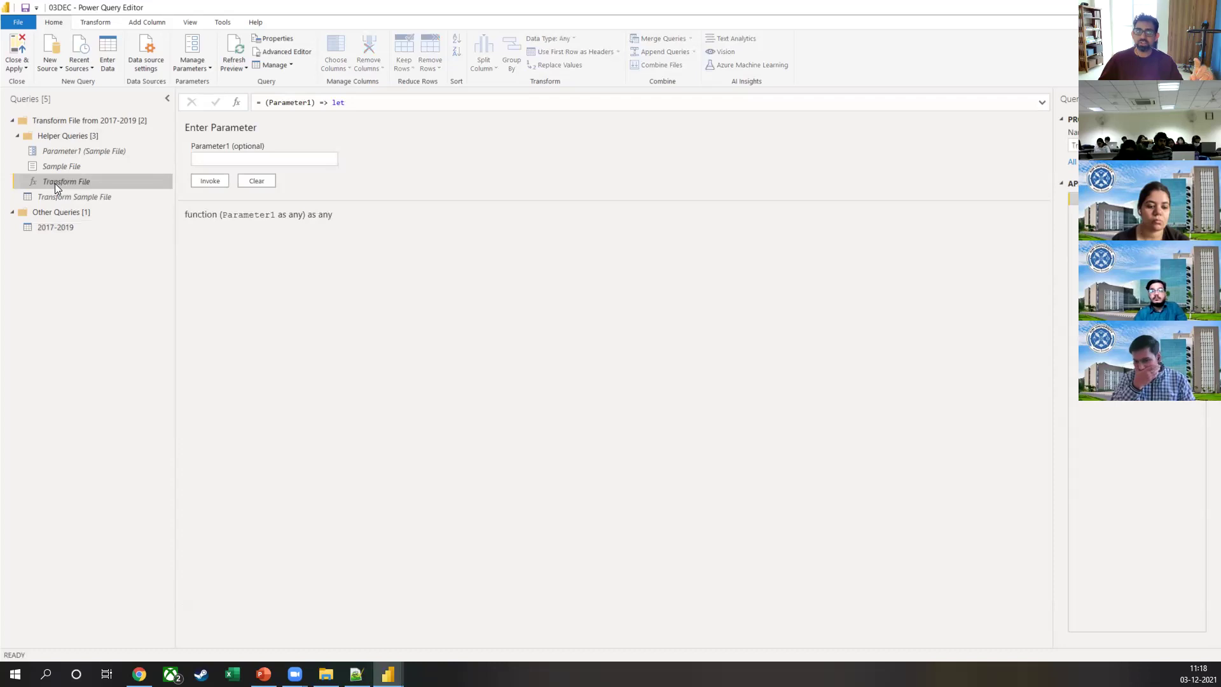
Step: Show the Invoke Custom Function step, highlighting Table.AddColumn and the Transform File call in its formula
left_click(90, 233)
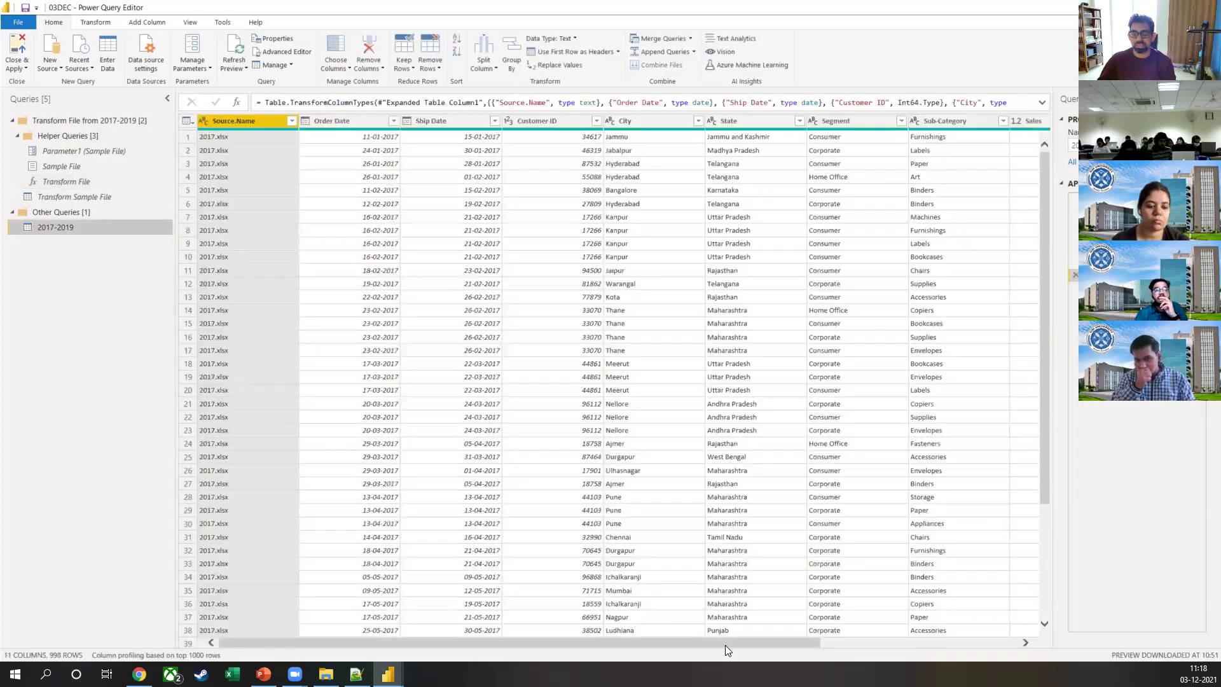
left_click_drag(731, 643, 975, 645)
left_click(1107, 224)
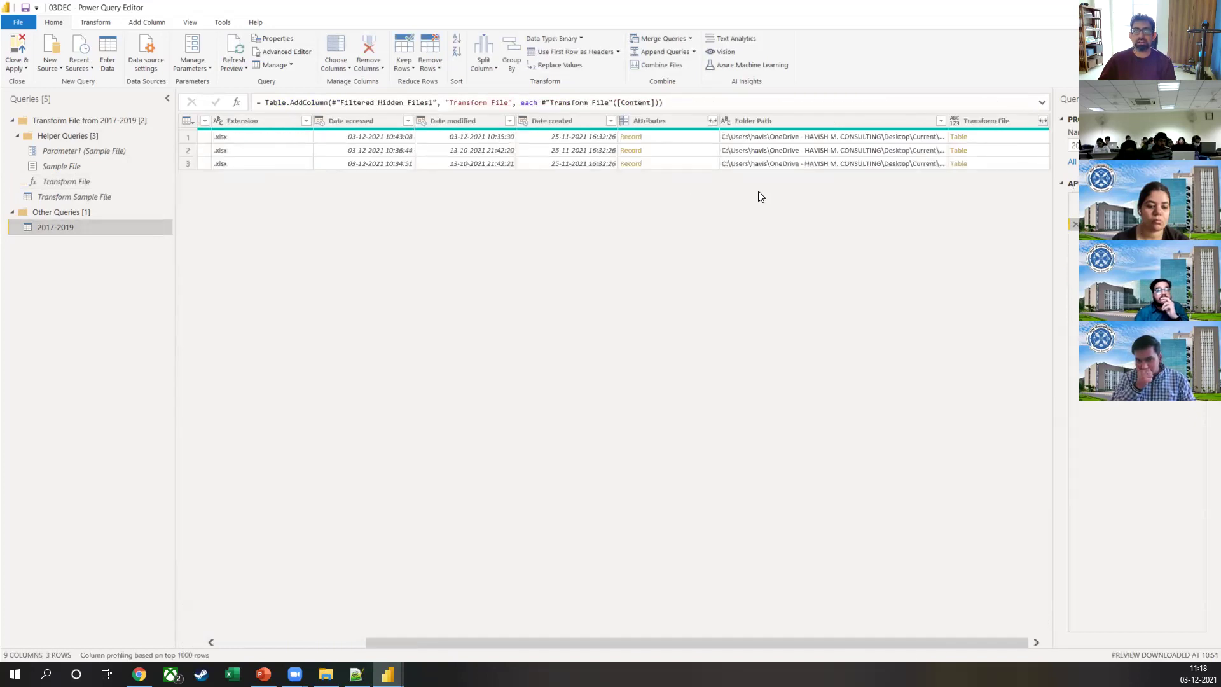
left_click_drag(277, 101, 319, 103)
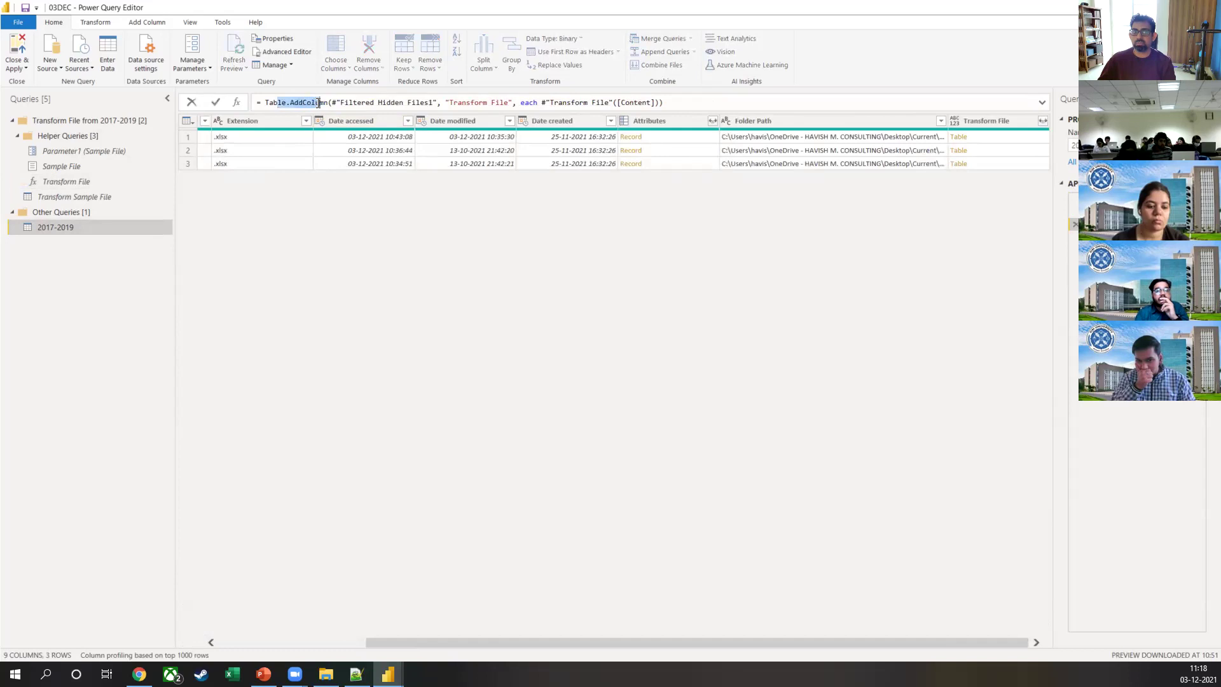
left_click(356, 103)
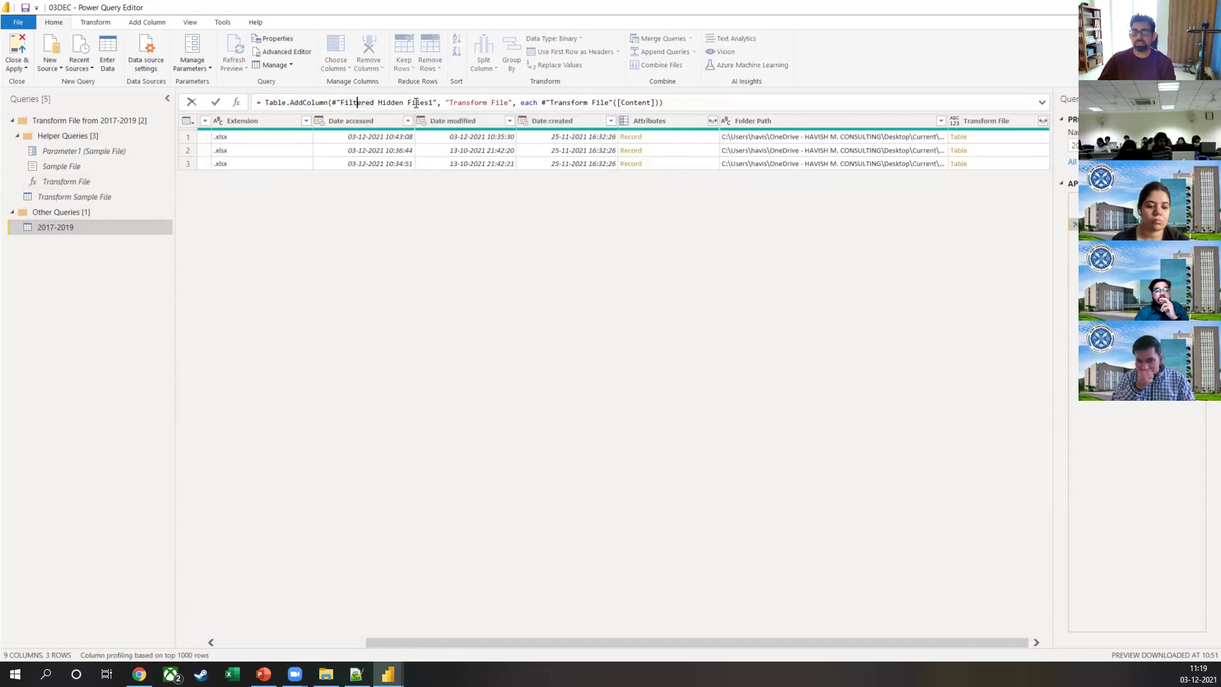
left_click_drag(456, 102, 665, 104)
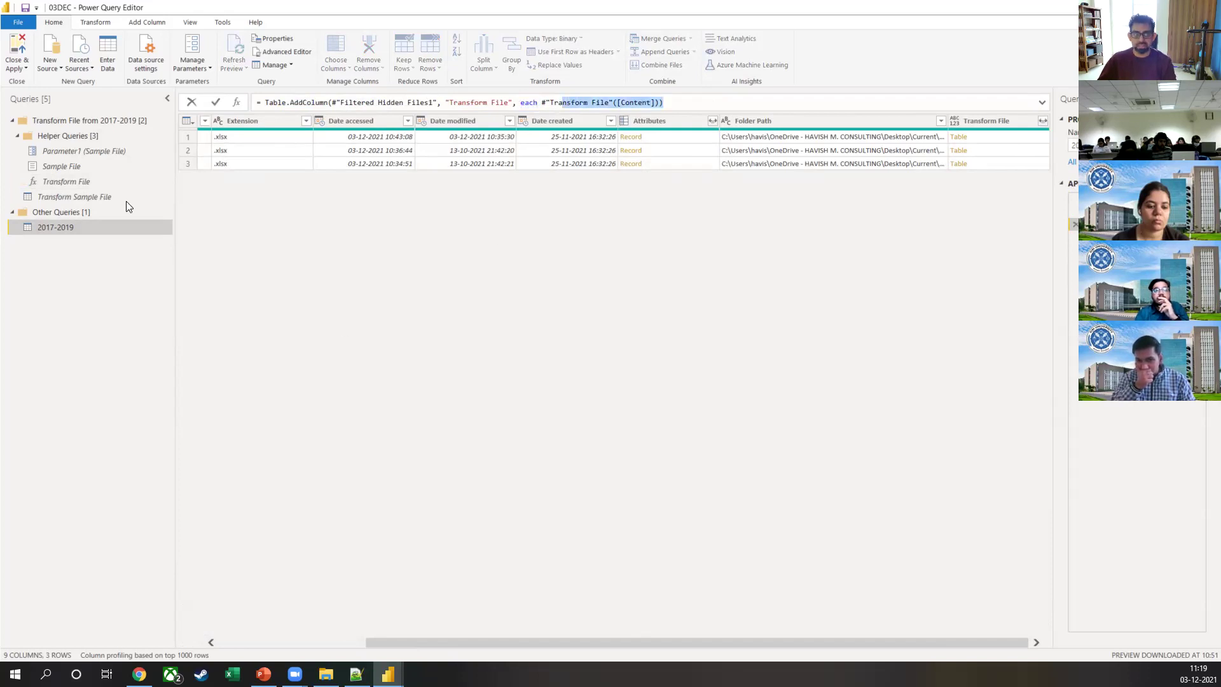
left_click_drag(118, 200, 216, 102)
mouse_move(228, 155)
left_mouse_down()
mouse_move(351, 167)
mouse_move(129, 204)
left_mouse_up()
mouse_move(197, 150)
left_mouse_down()
mouse_move(194, 127)
mouse_move(205, 176)
left_mouse_up()
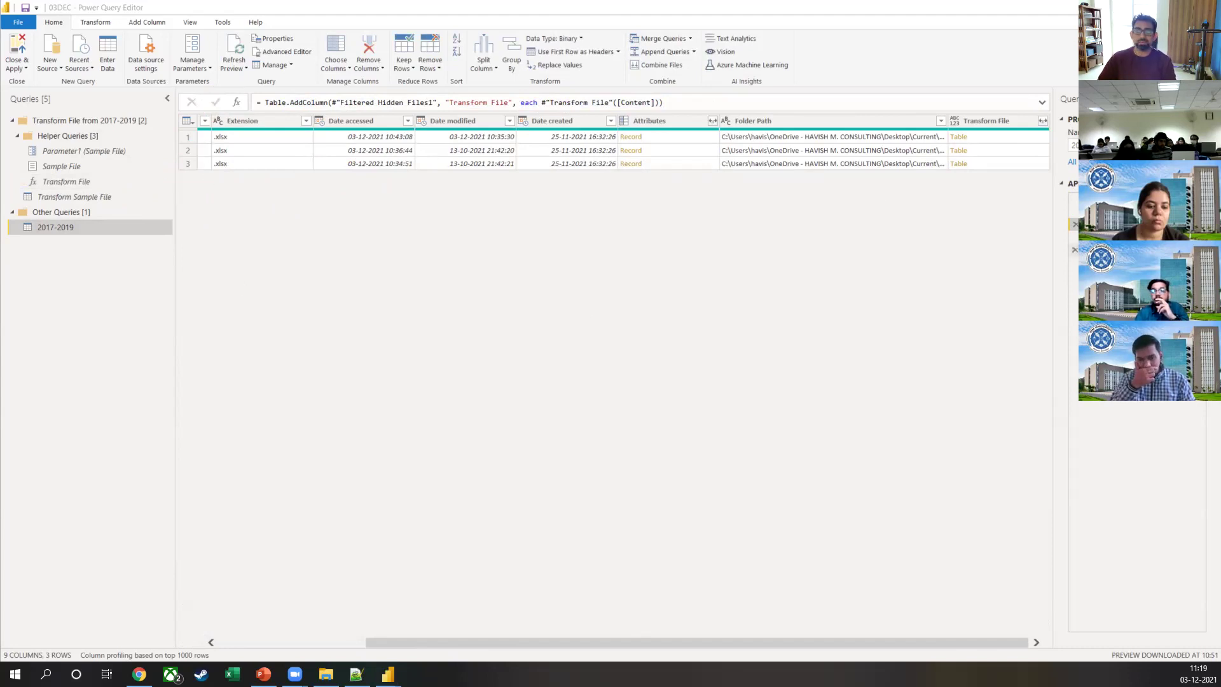
Step: Select the Extension and Name columns, then view the Renamed Columns step producing Source.Name
left_click_drag(869, 643, 655, 639)
left_click(431, 122)
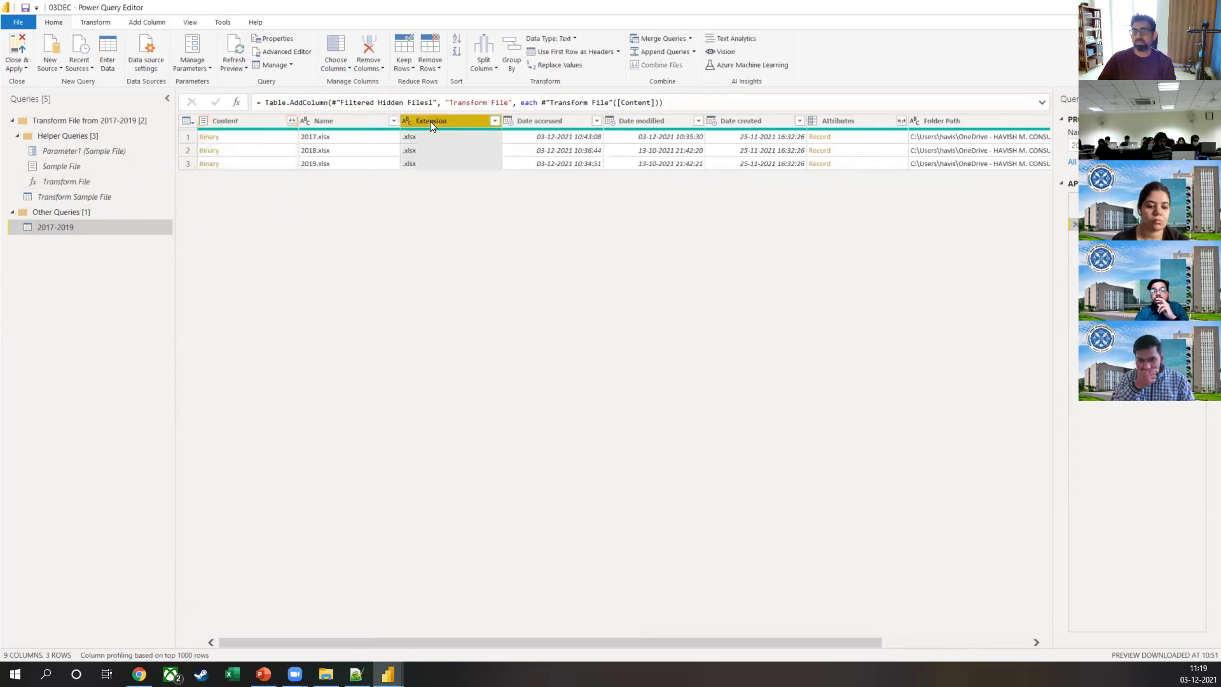
left_click(370, 121)
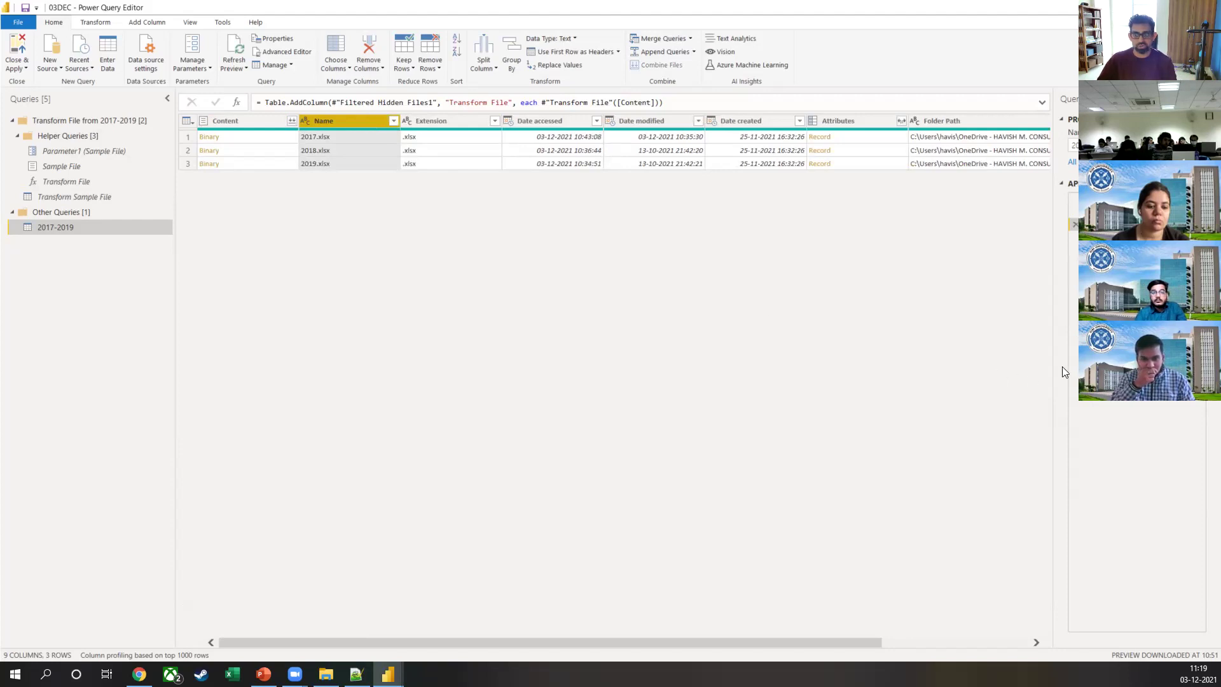
left_click(1071, 240)
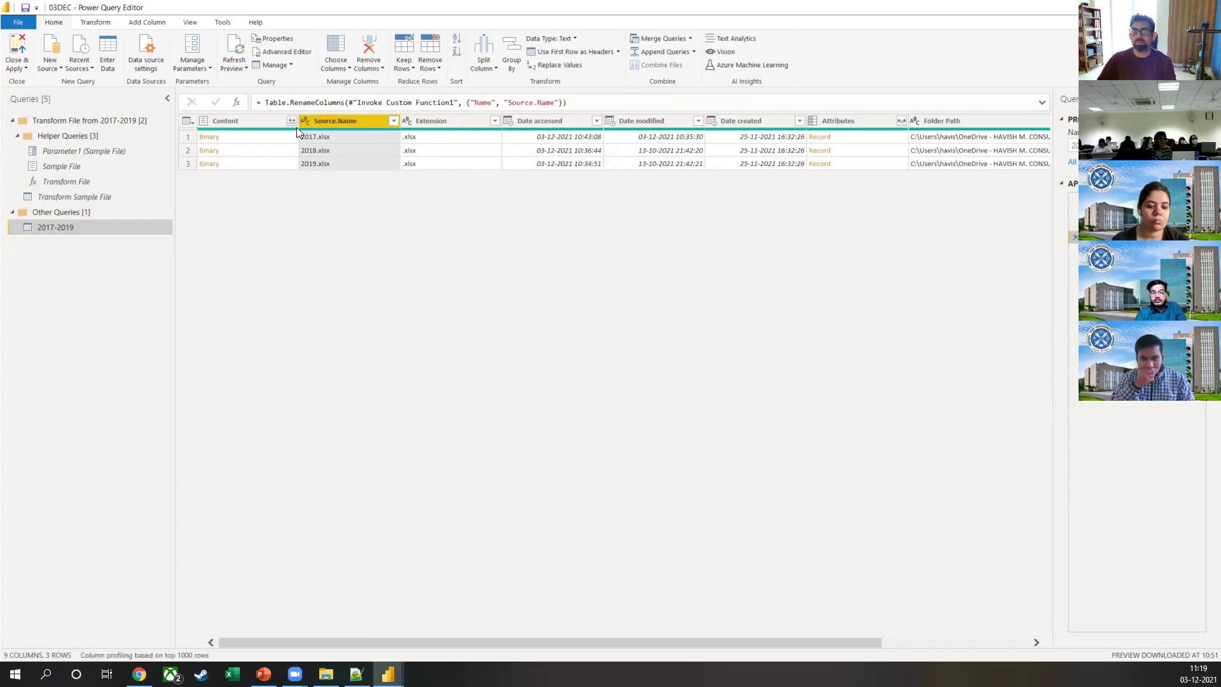
Step: Point out Table.RenameColumns and the new name Source.Name in the formula, then select the Transform File column
left_click_drag(266, 102, 344, 102)
left_click_drag(475, 103, 554, 102)
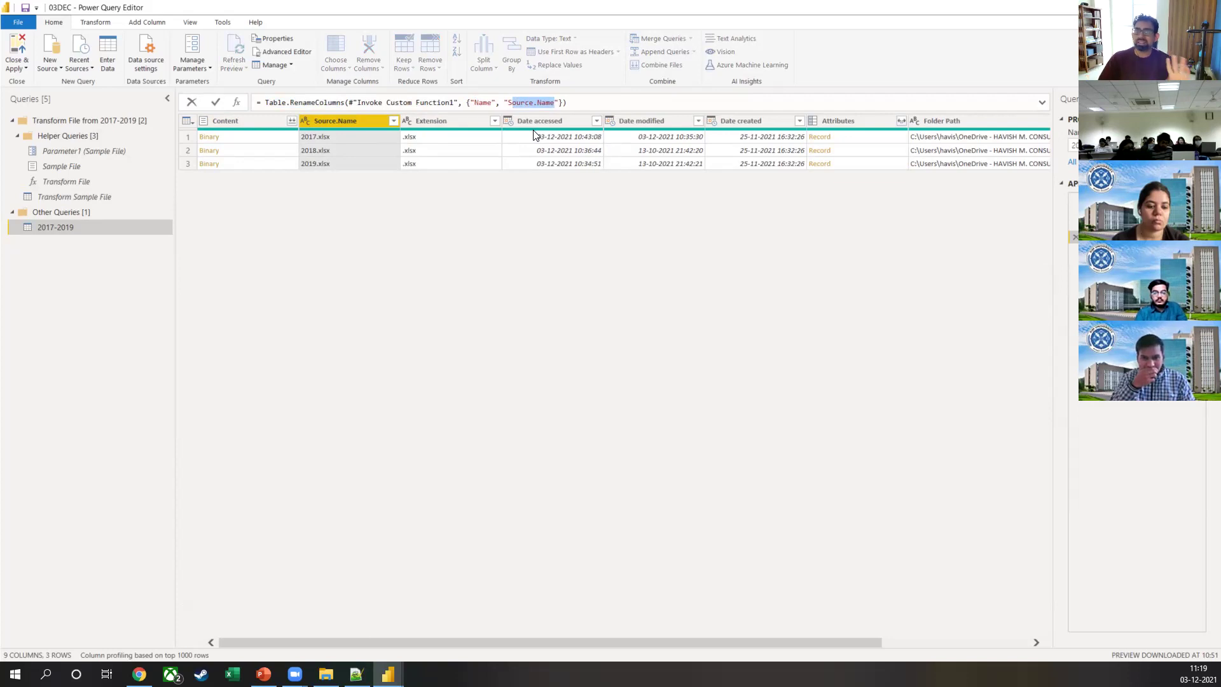
left_click(391, 130)
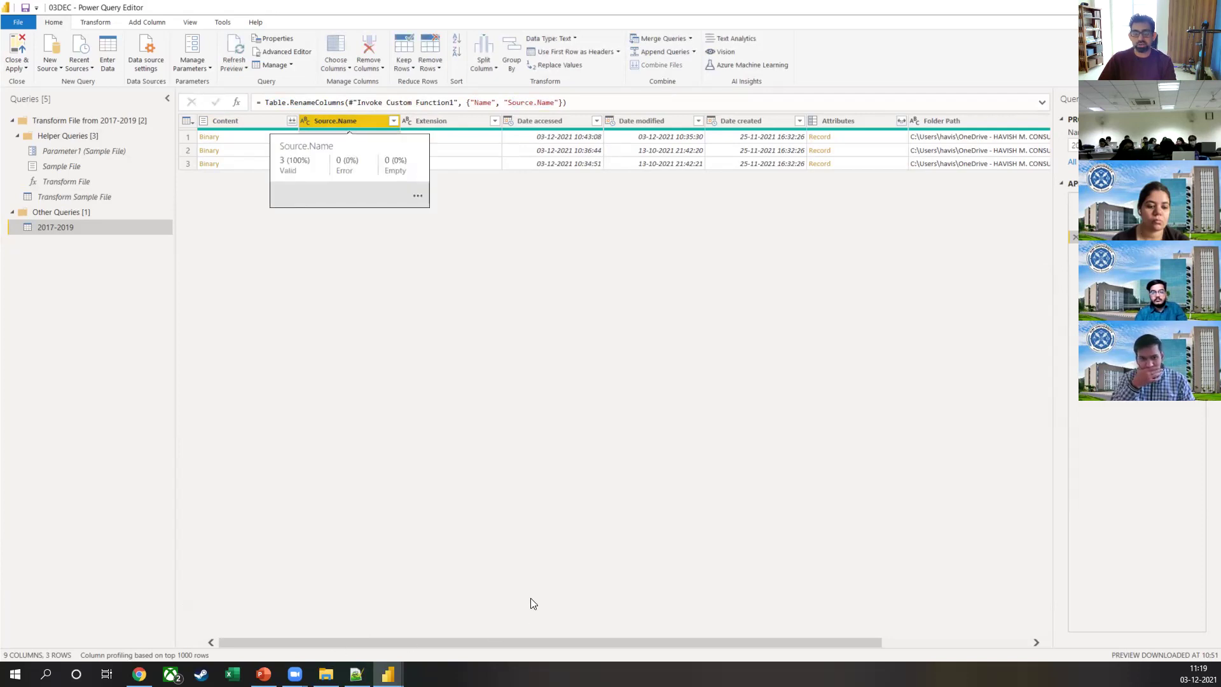
left_click_drag(444, 646, 592, 643)
left_click(989, 119)
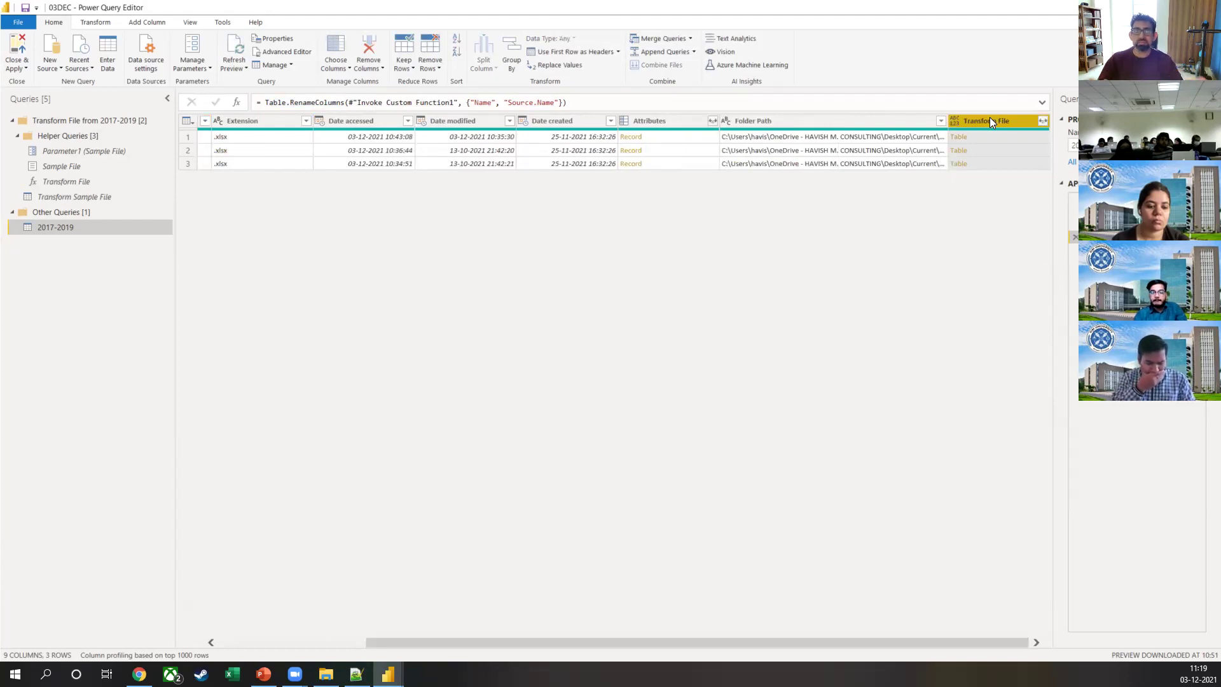
Step: Show the Removed Other Columns step, highlighting Table.SelectColumns keeping Source.Name and Transform File
left_click(368, 68)
left_click(394, 105)
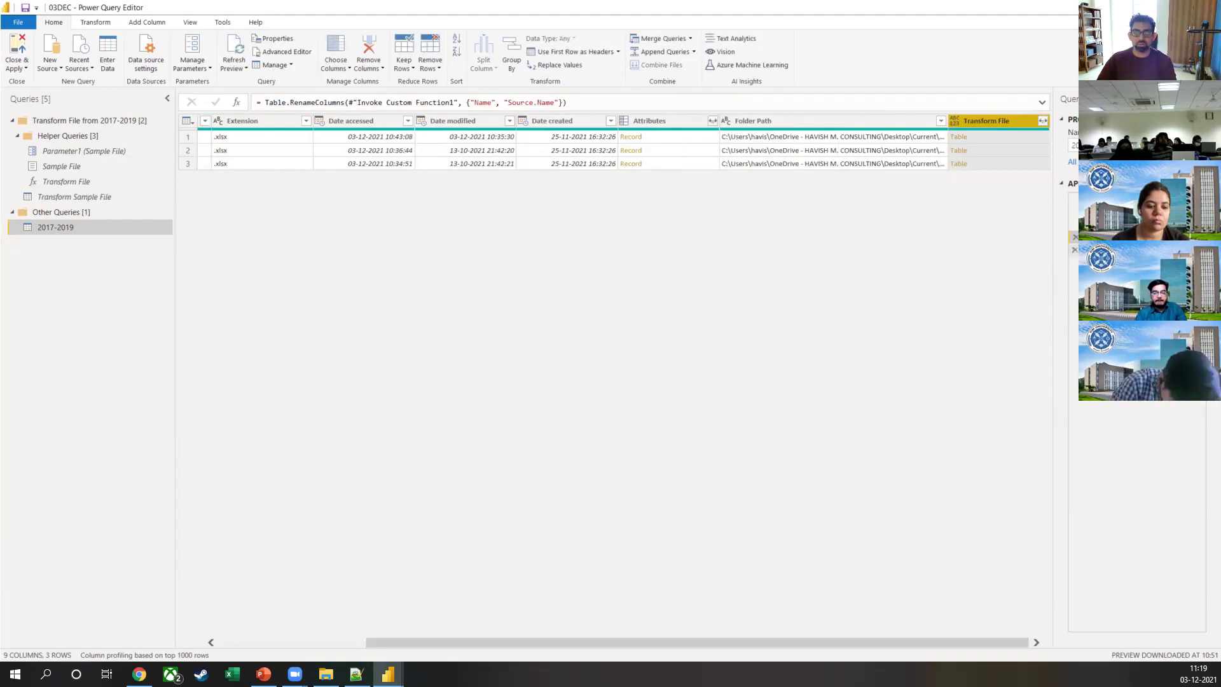
left_click_drag(266, 102, 339, 103)
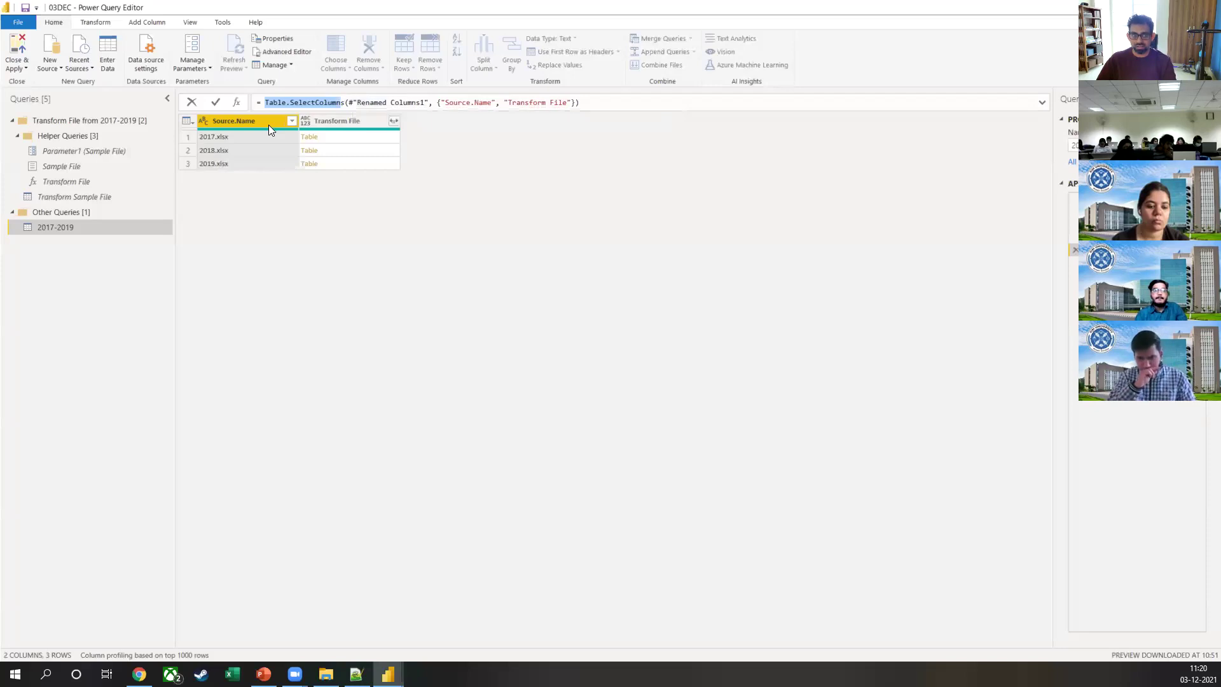
Step: Expand the Transform File column's tables into their sales data columns
left_click(320, 121)
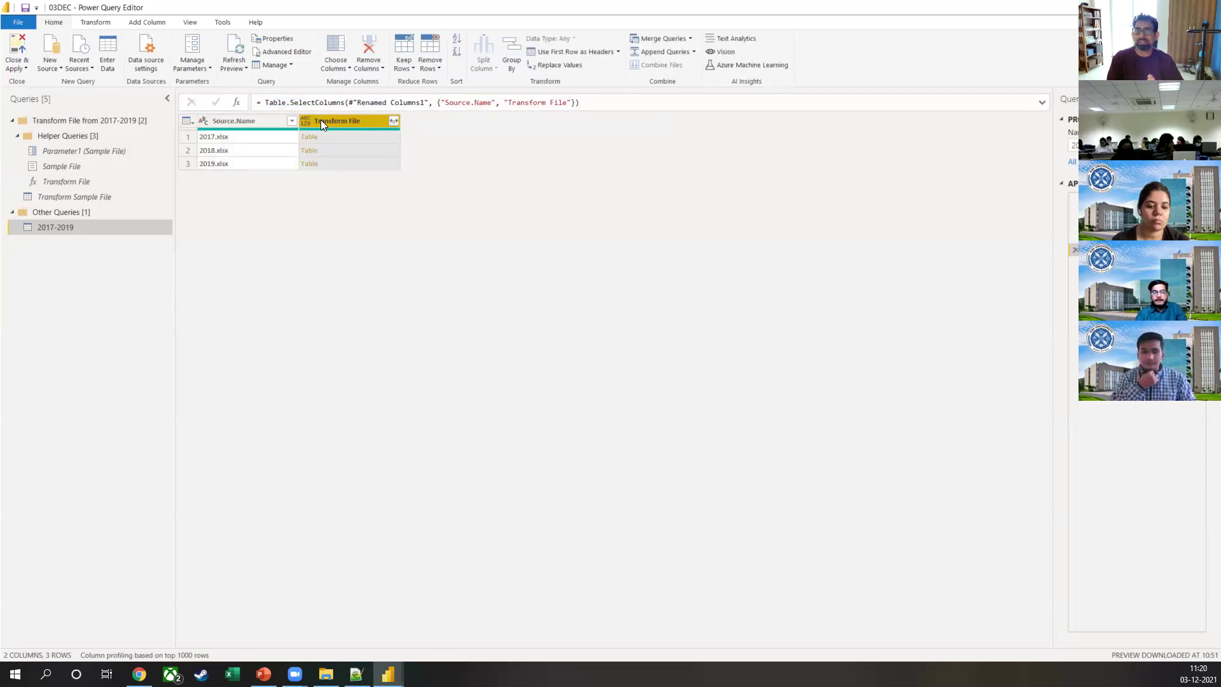
left_click(393, 120)
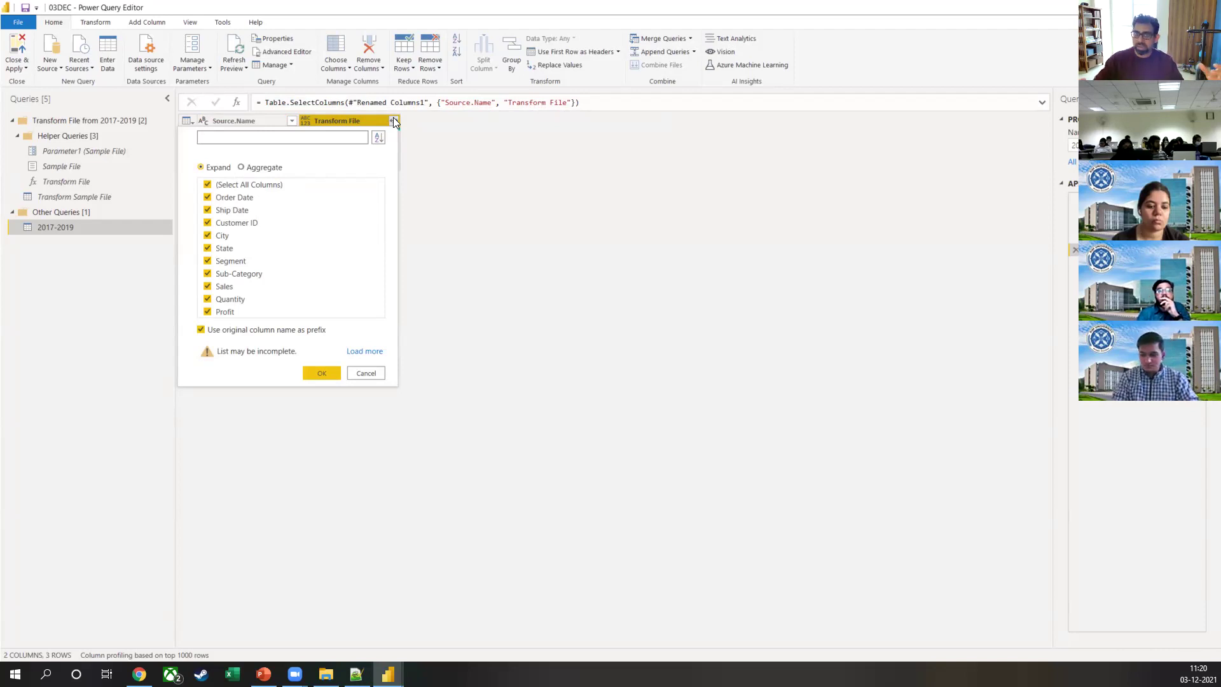
key("Return")
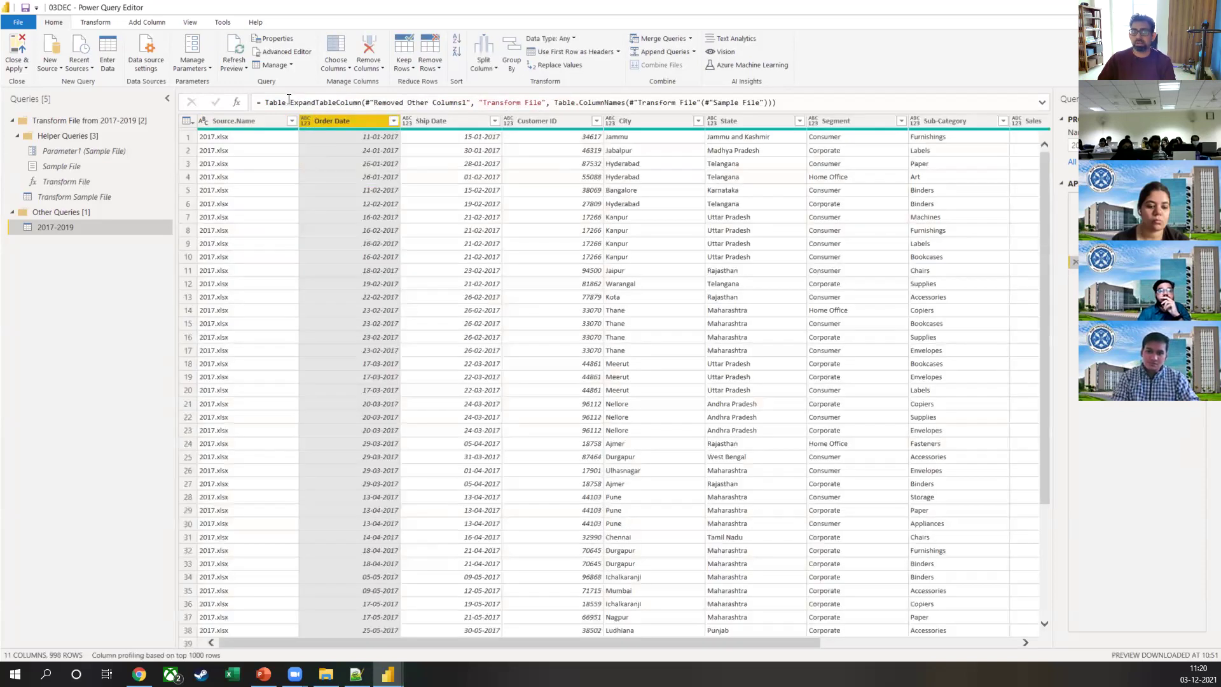
Step: Highlight Table.ExpandTableColumn in the formula and mark the Order Date column and a Ship Date value
left_click_drag(289, 100, 357, 106)
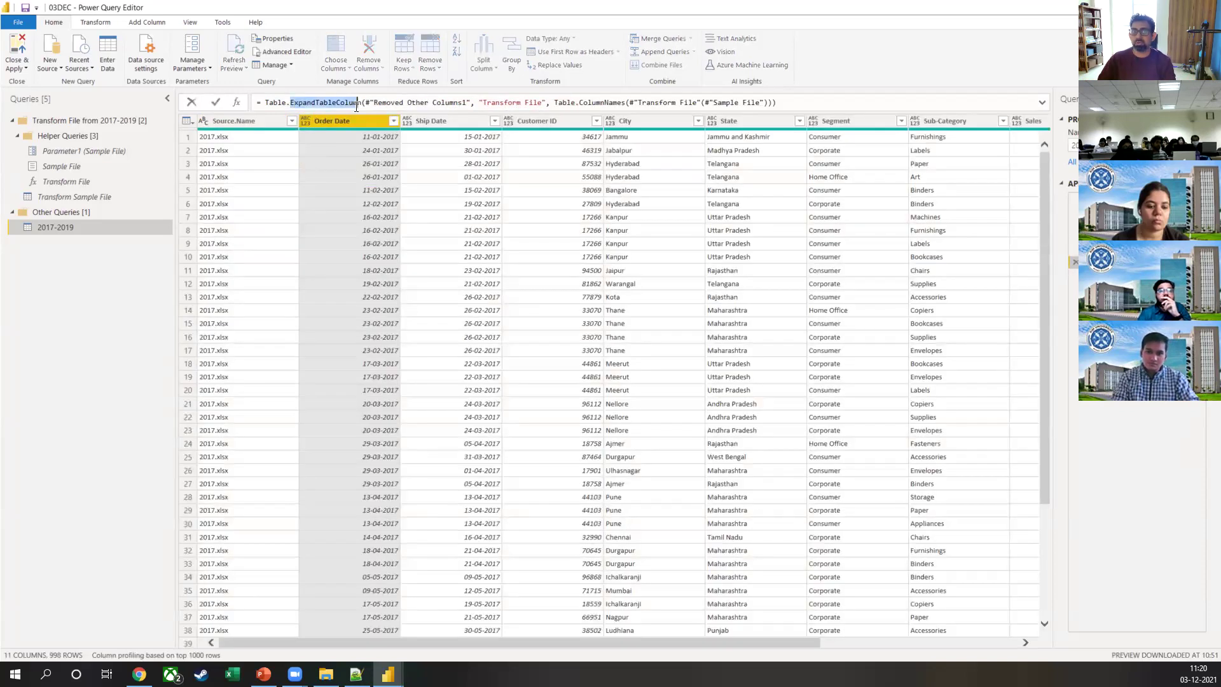
left_click(544, 293)
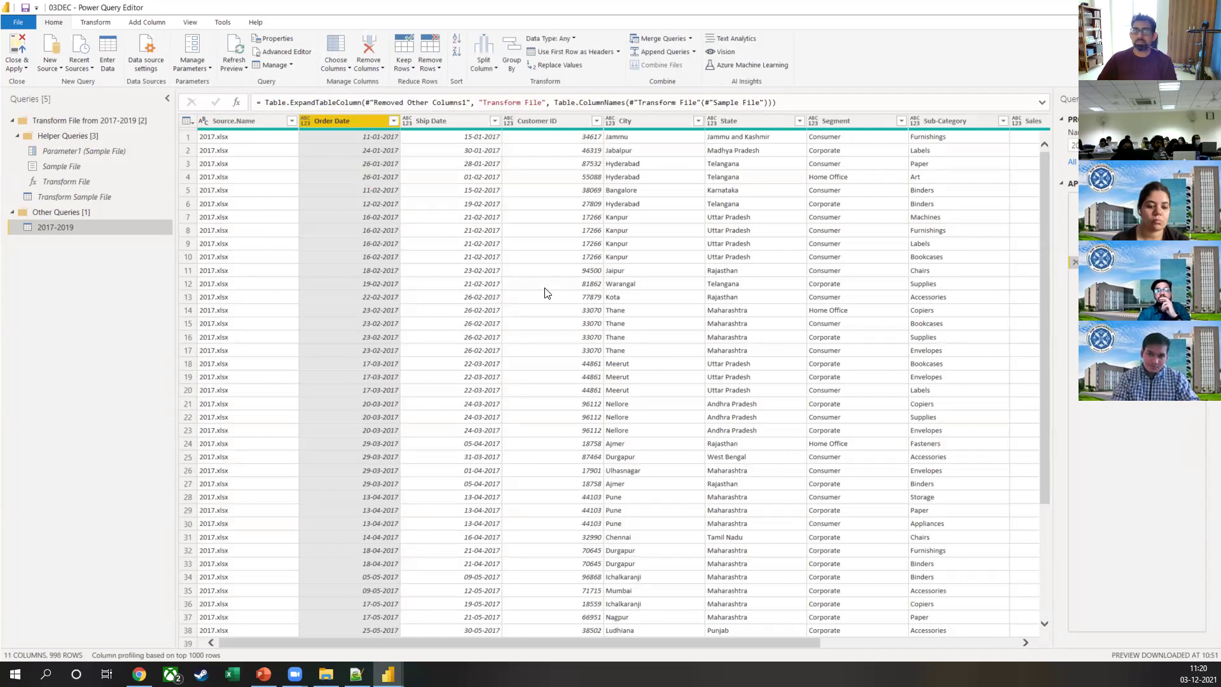
left_click_drag(333, 219, 320, 188)
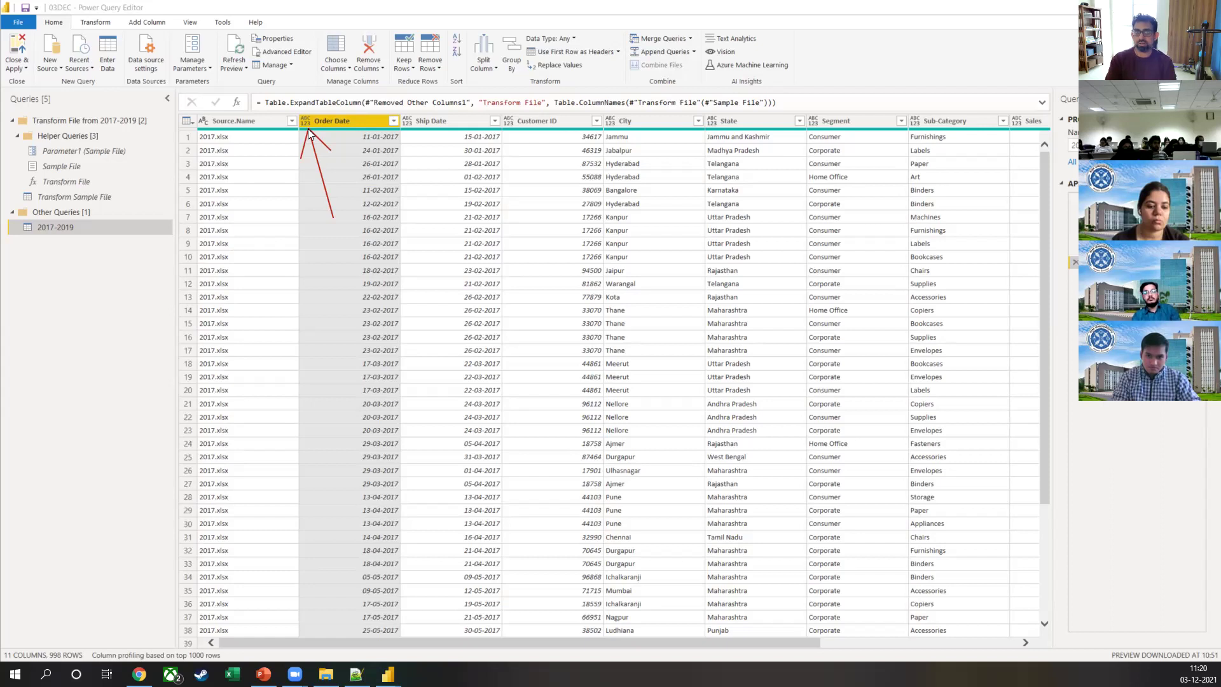
mouse_move(332, 217)
left_mouse_down()
mouse_move(407, 137)
mouse_move(715, 124)
mouse_move(528, 107)
left_mouse_up()
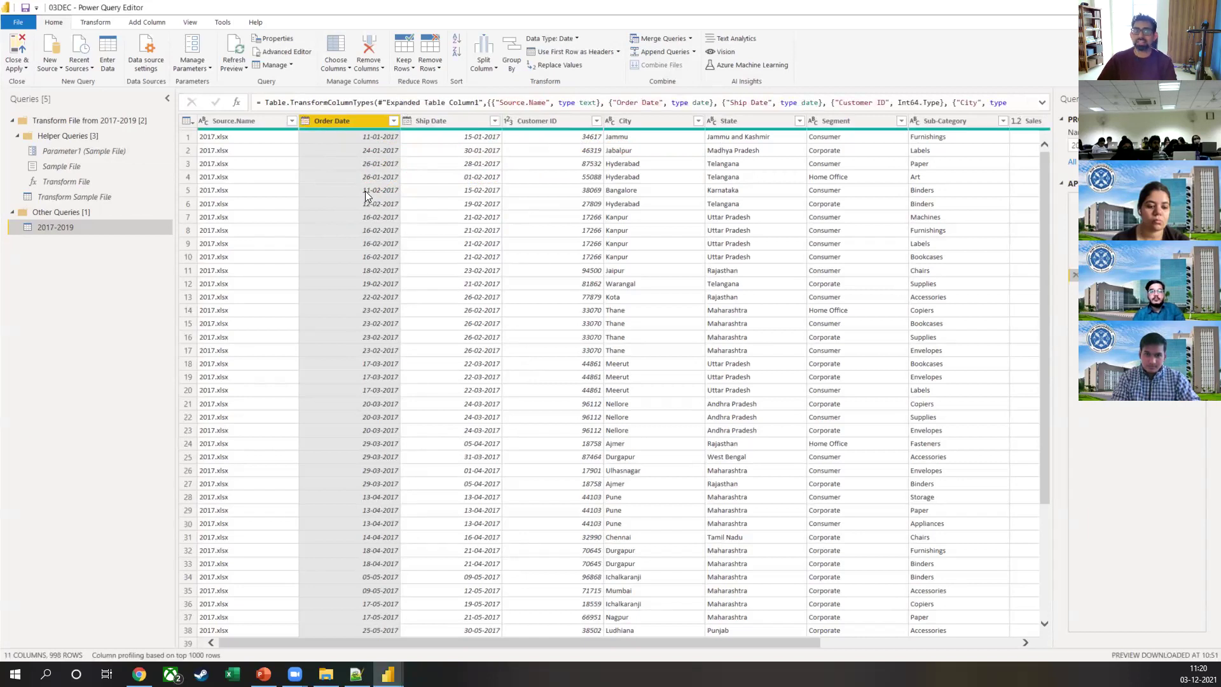
Step: Check the data types of the Order Date, Customer ID, Sub-Category and Sales columns
left_click(308, 123)
left_click(507, 122)
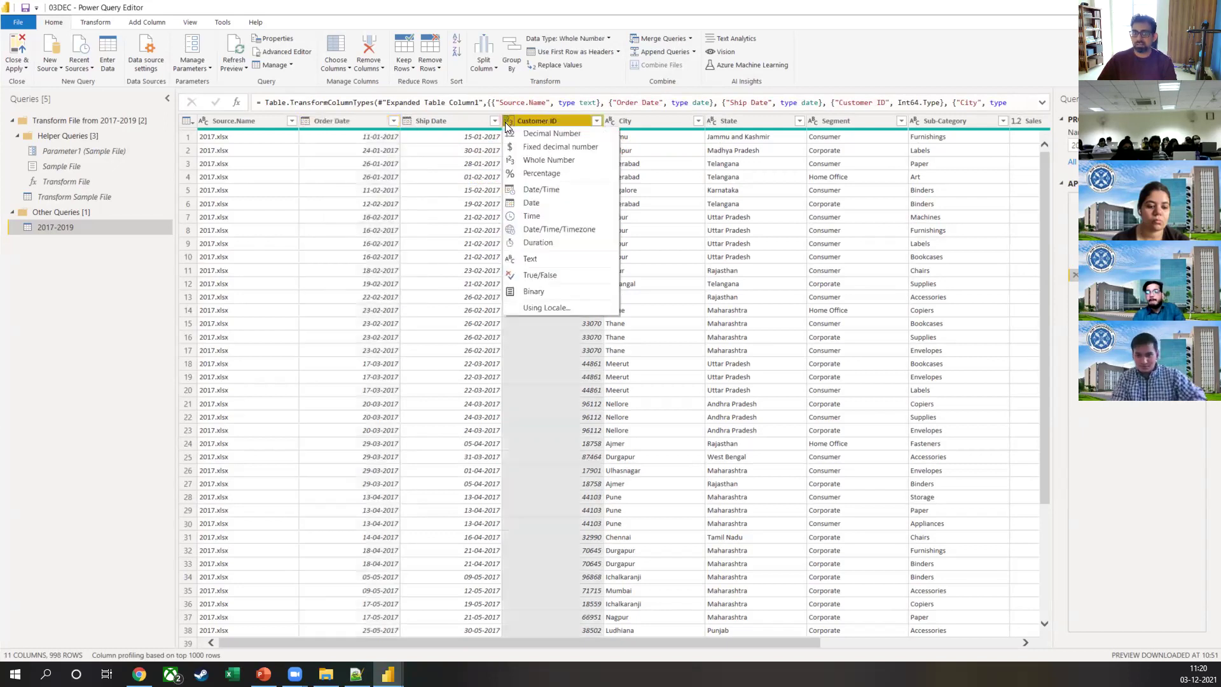
left_click(506, 121)
scroll(693, 640, "right", 3)
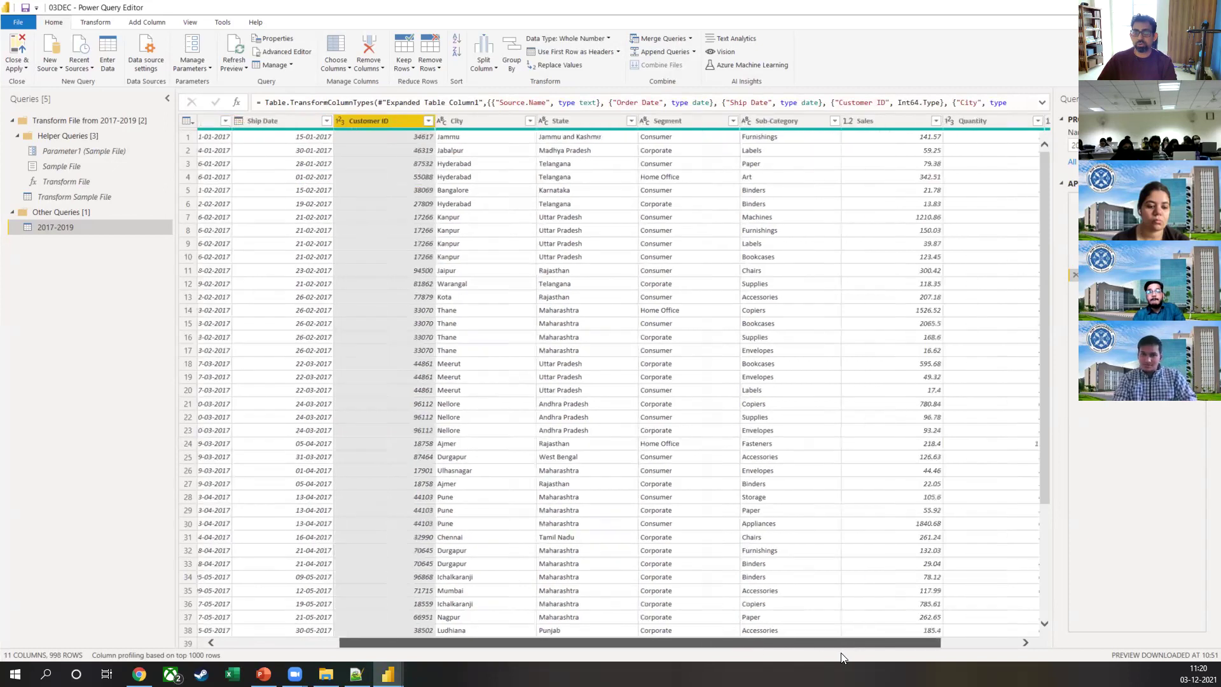
left_click(693, 122)
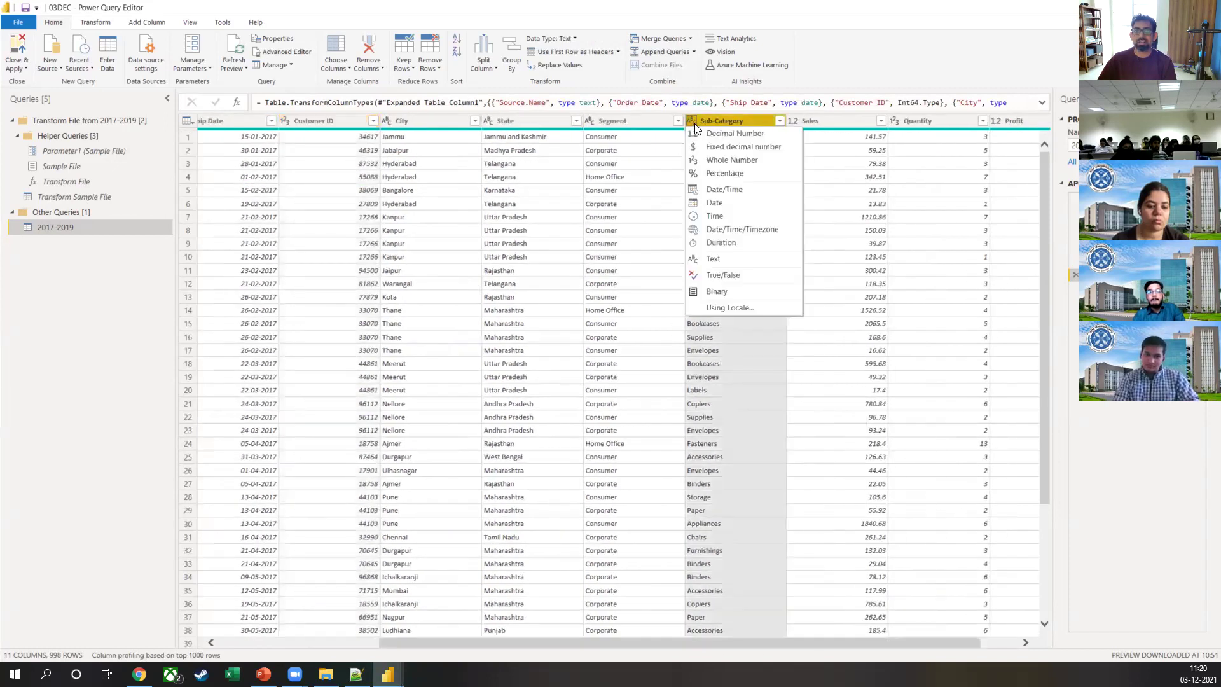
left_click(793, 124)
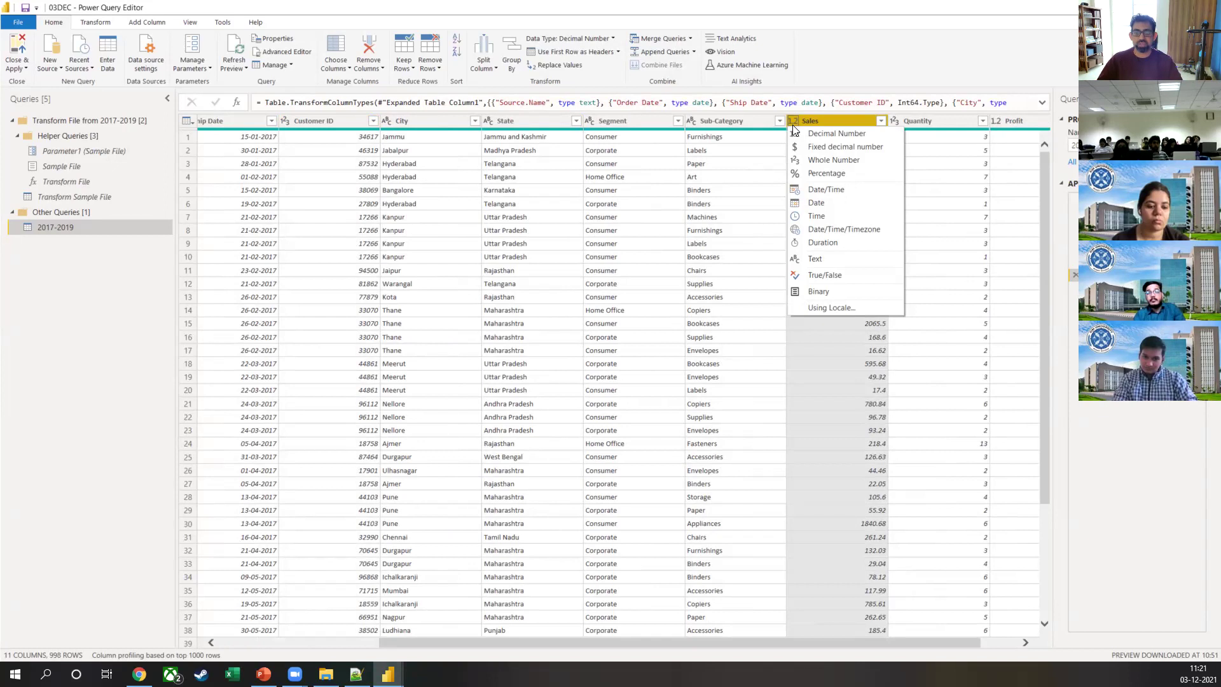
Step: Present the PowerPoint slide 'Column Order Incorrect' full screen
left_click(607, 262)
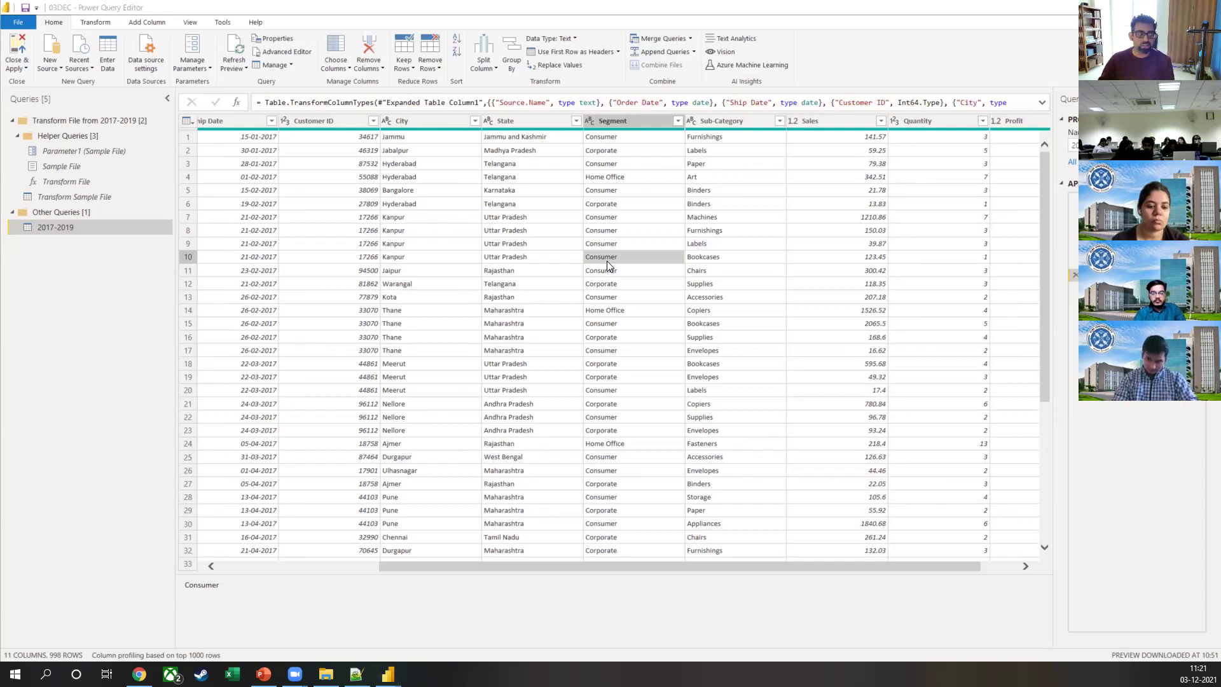
key("alt+Tab")
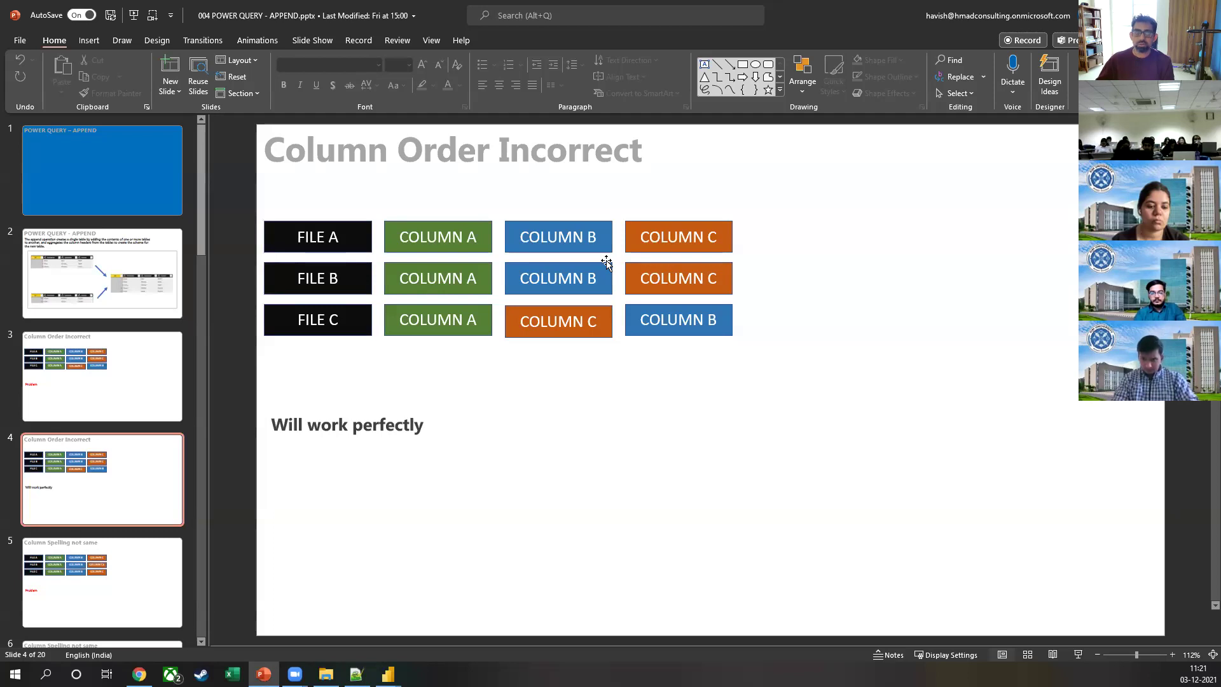
key("shift+F5")
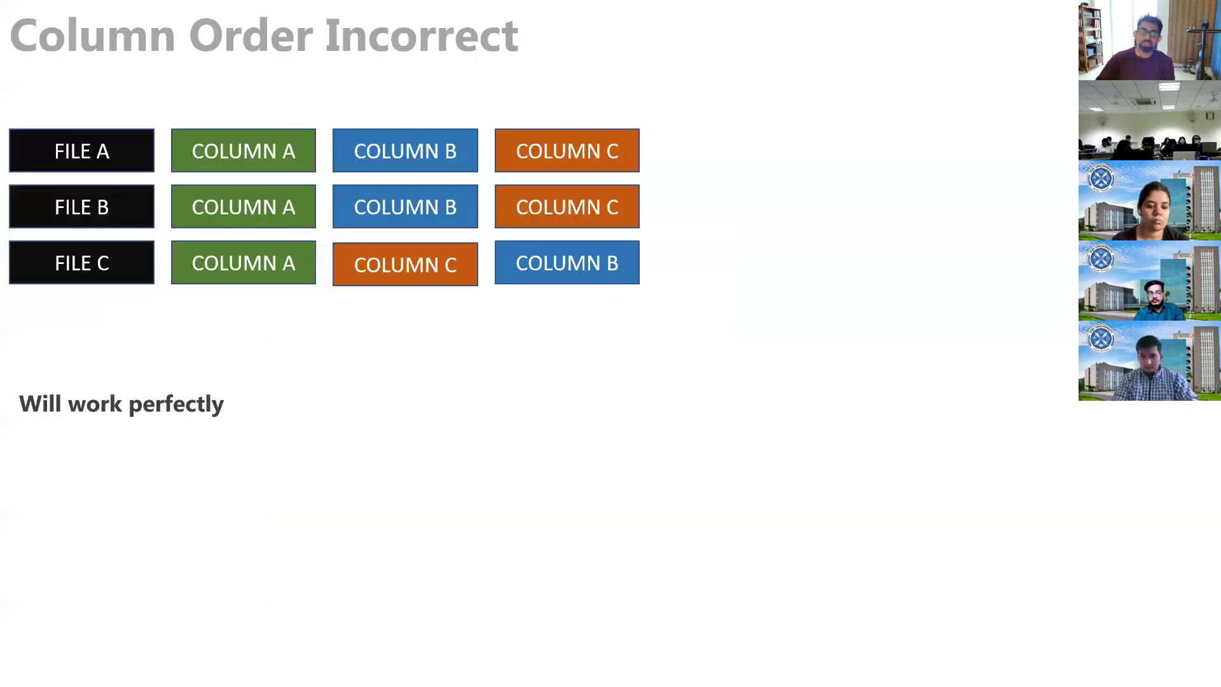
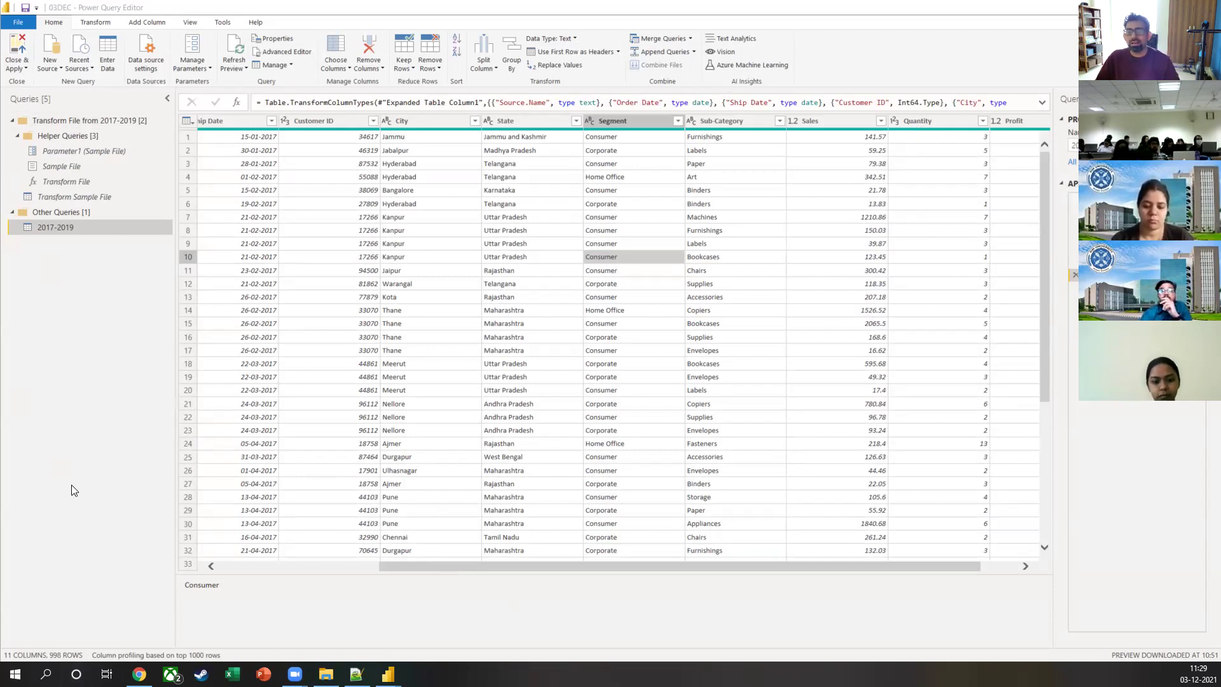
Step: Step back from Expanded Table Column1 to the step listing 2017.xlsx, 2018.xlsx and 2019.xlsx
left_click(1120, 262)
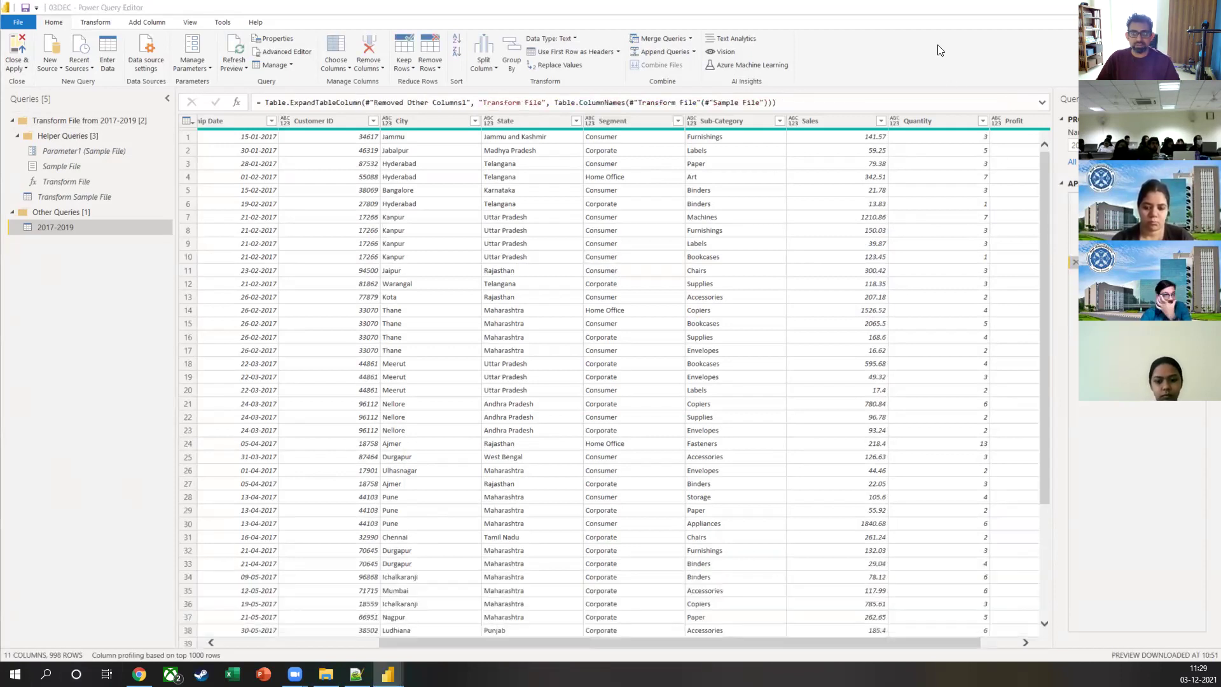
left_click(1094, 249)
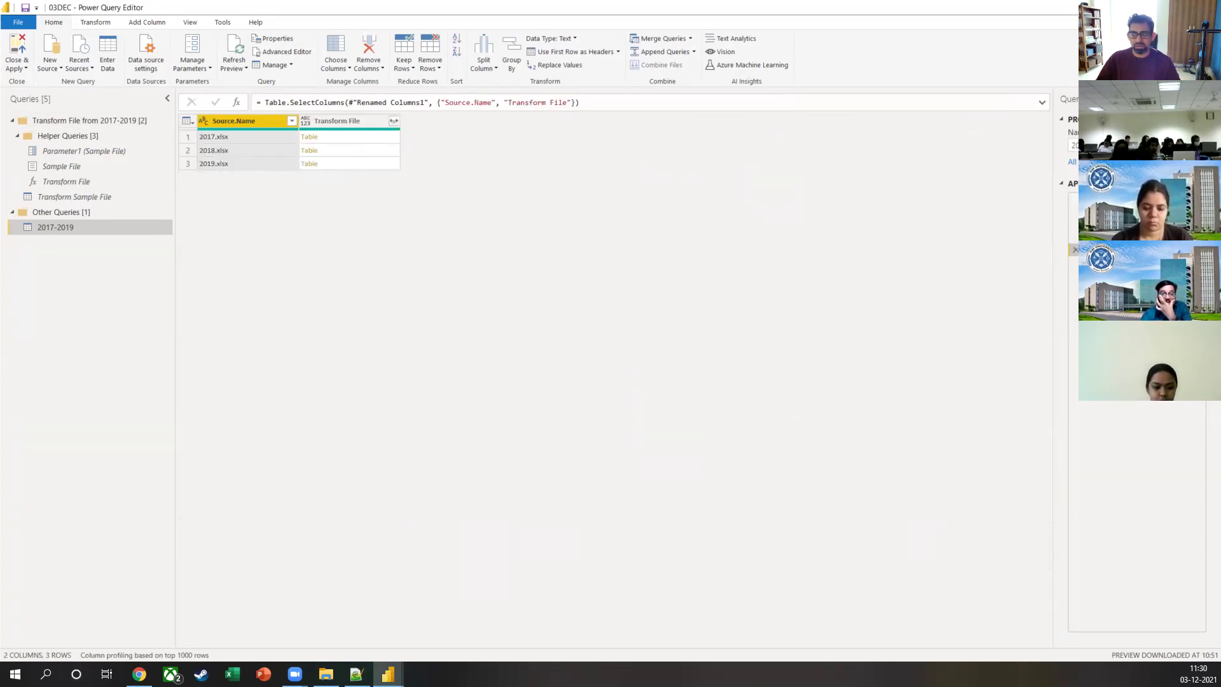
Step: Move down one applied step to preview the expanded table with 11 columns and 998 rows
key("Down")
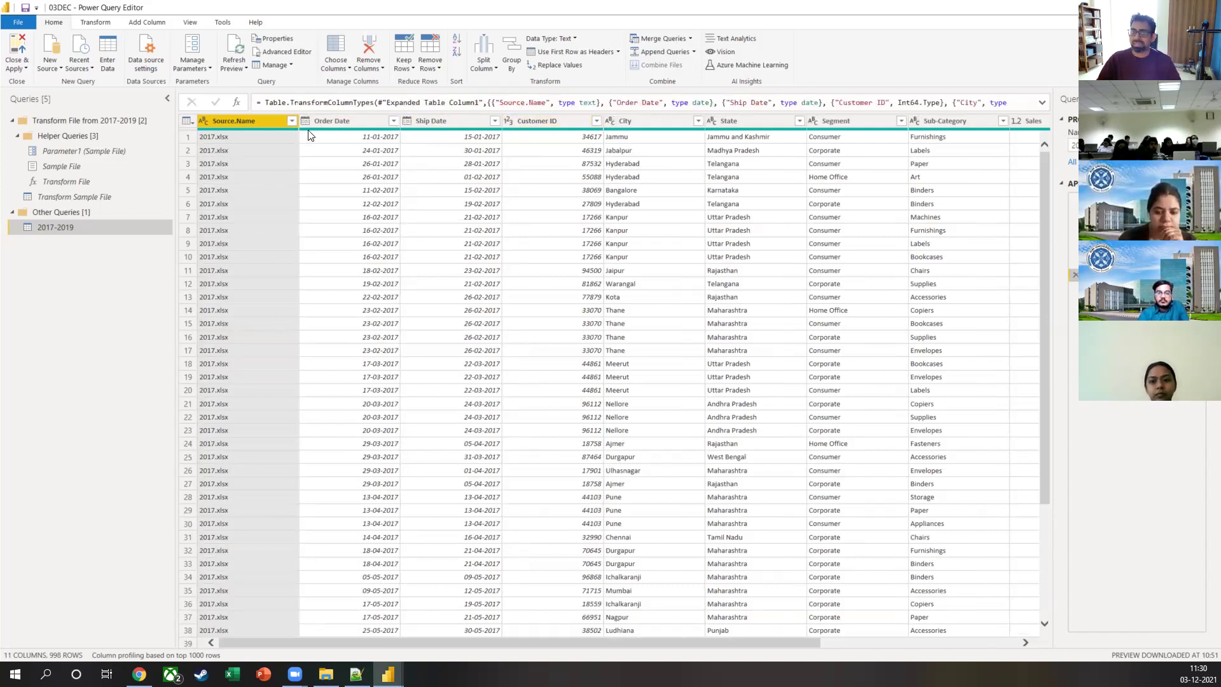
mouse_move(308, 135)
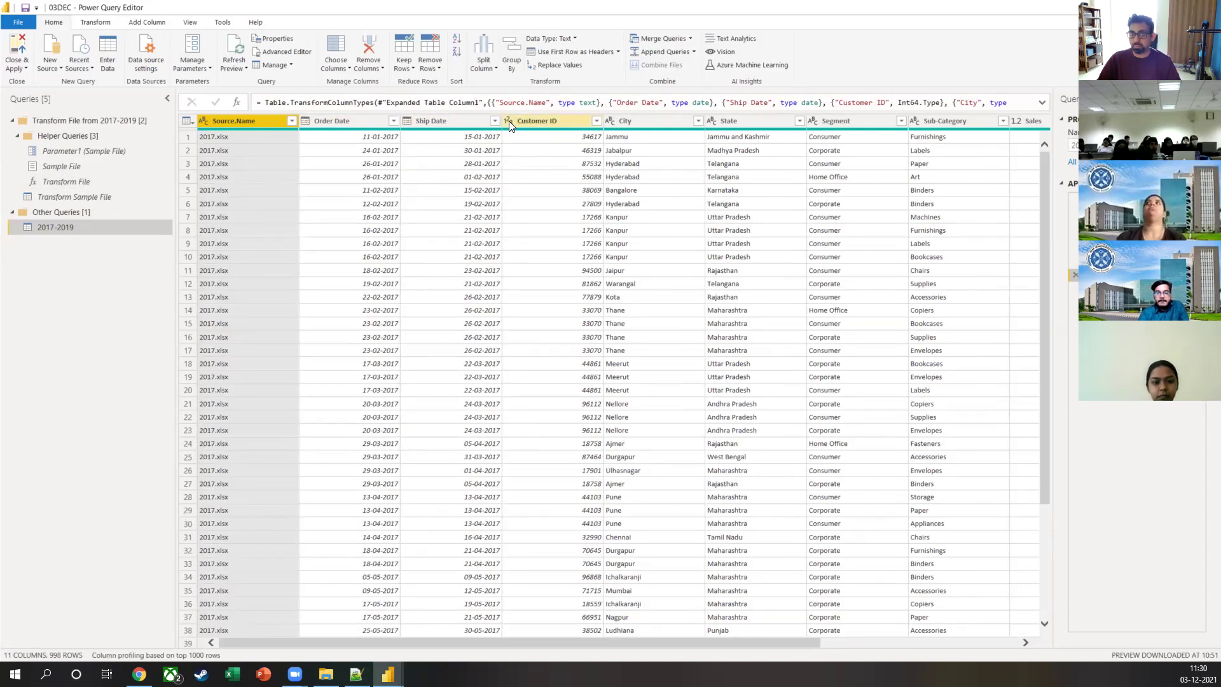
Step: Switch Customer ID to Text and back to Whole Number, replacing the type step, then Close & Apply
left_click(507, 121)
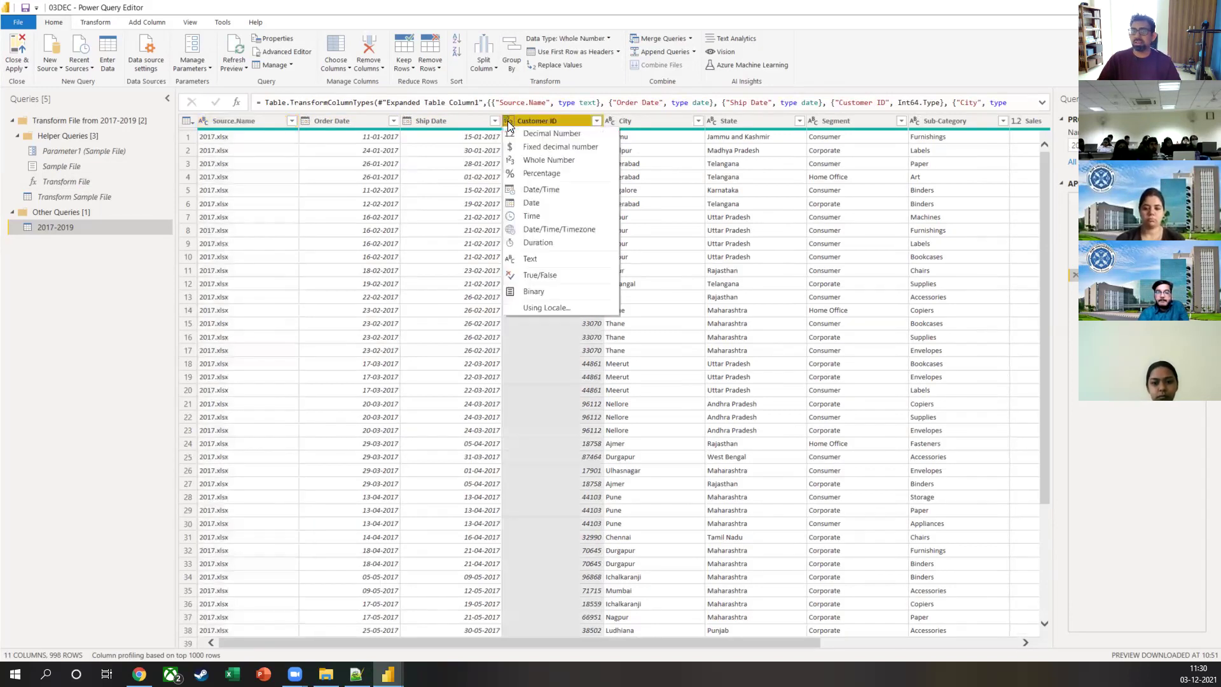
left_click(523, 257)
left_click(580, 374)
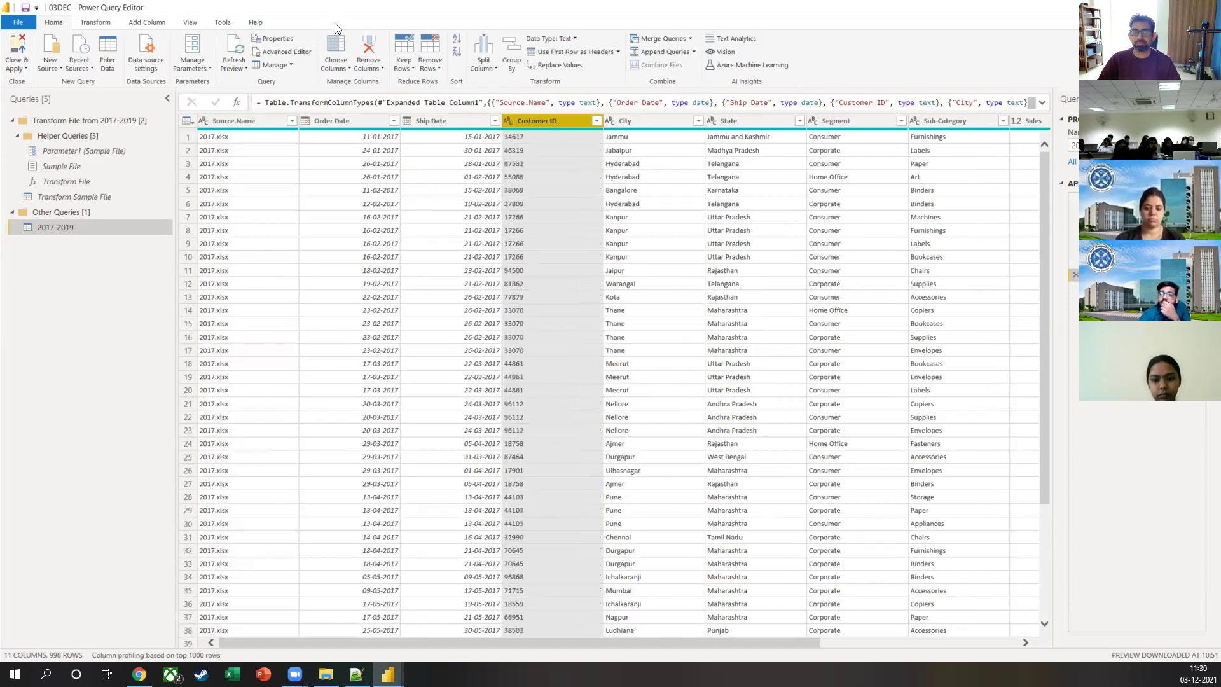
left_click(508, 121)
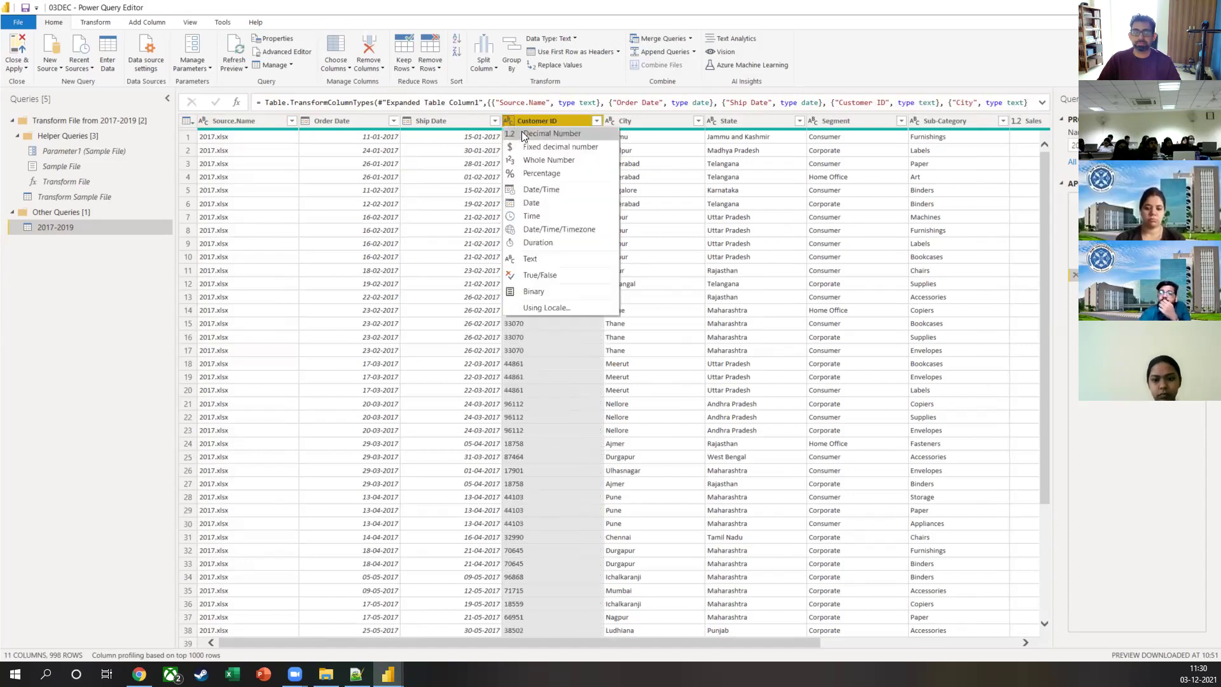
left_click(549, 160)
left_click(586, 371)
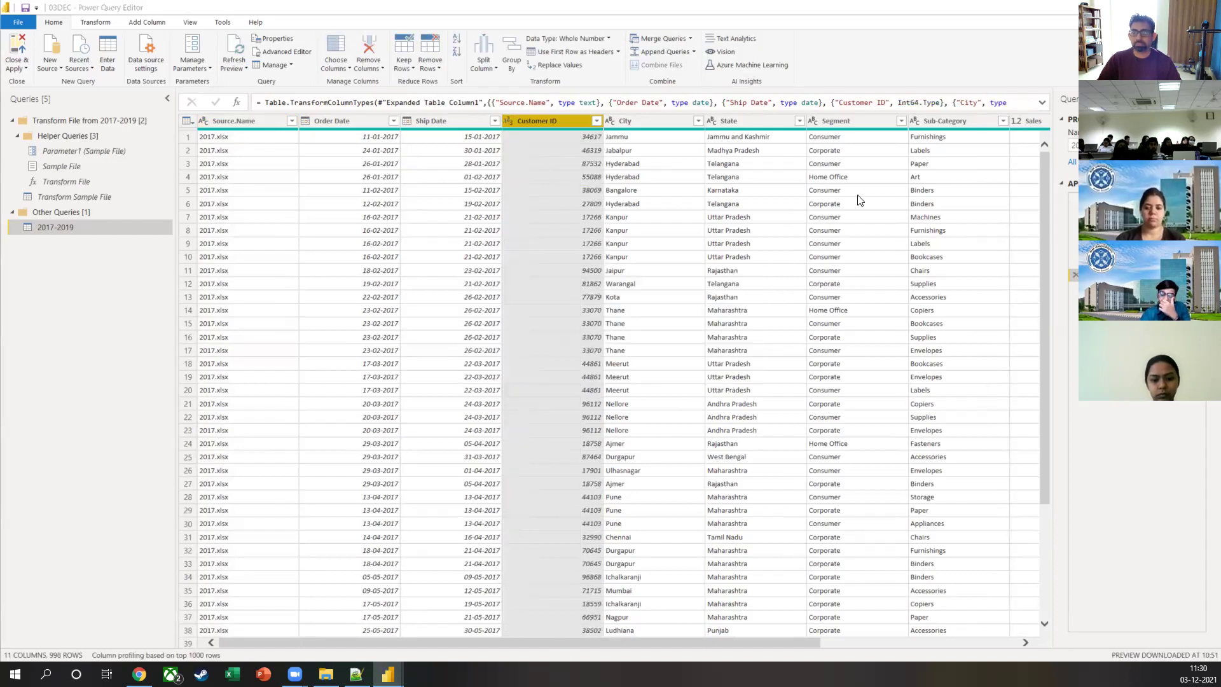
left_click(18, 57)
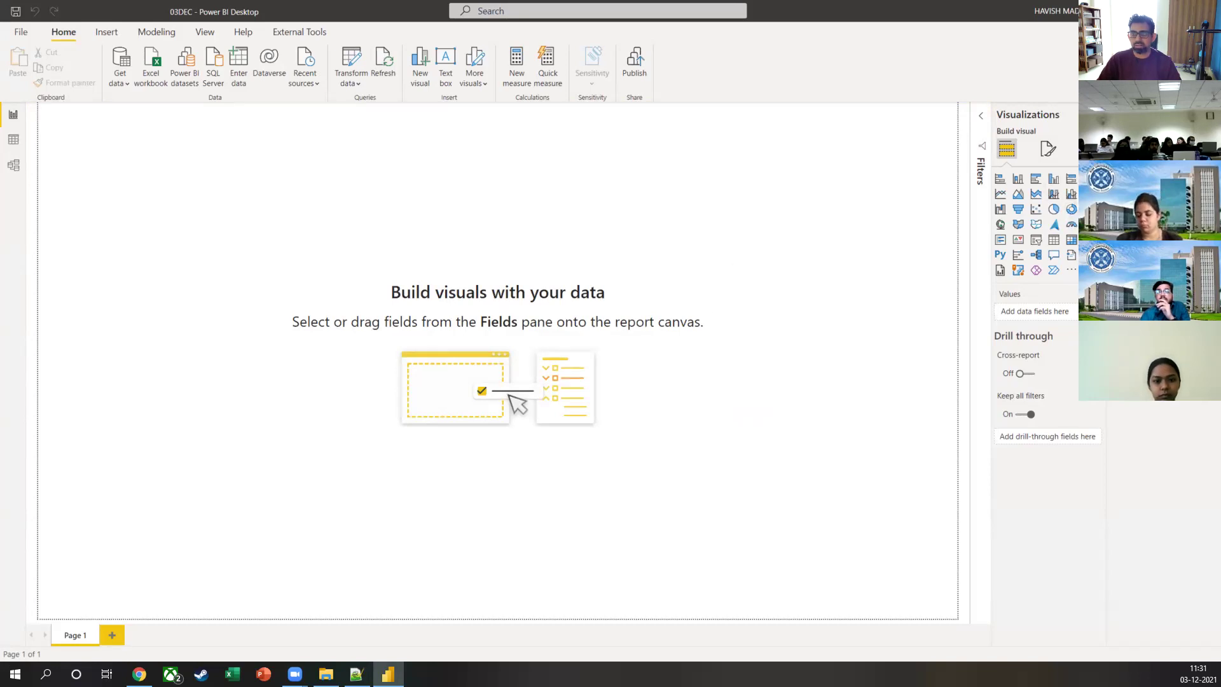
Step: Add a card showing total Sales of 384.45K, centre it, and collapse the Filters pane
left_click(1072, 209)
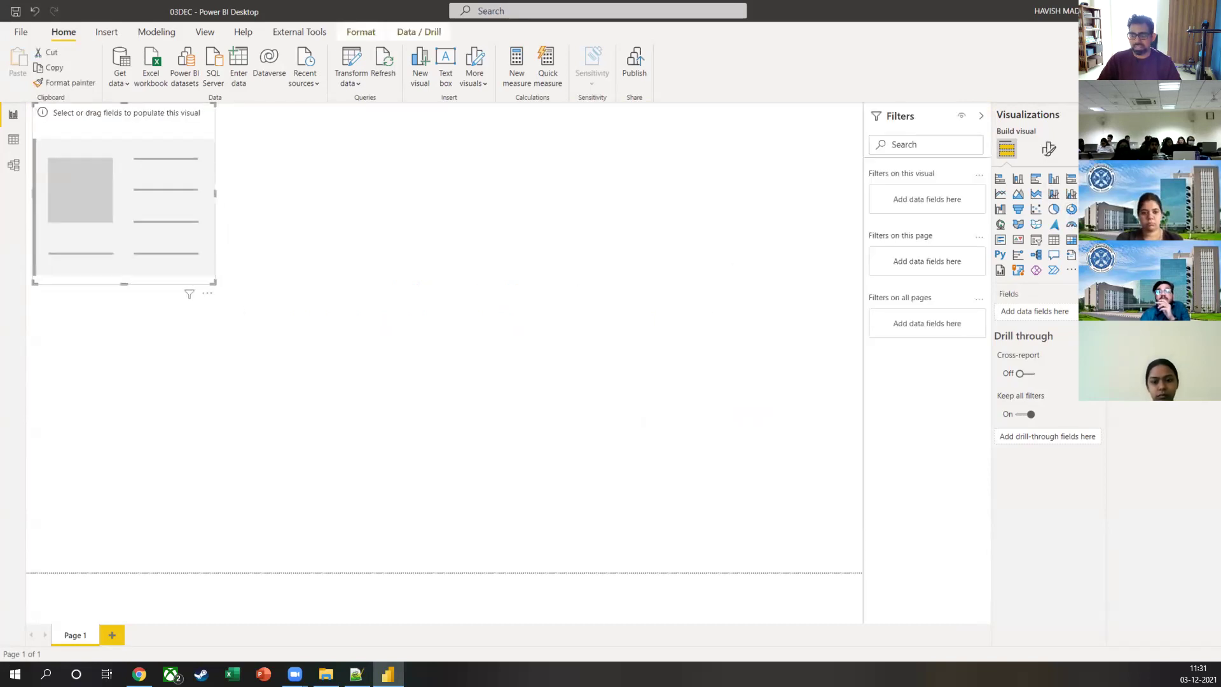
left_click(1145, 190)
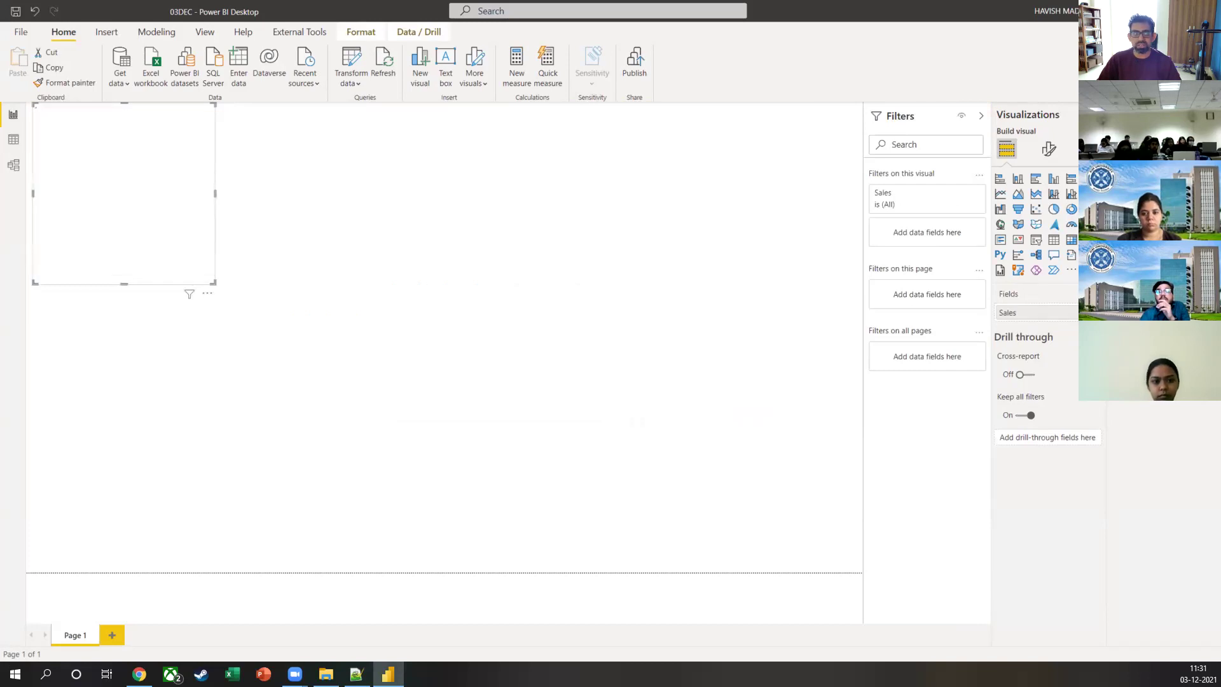
left_click_drag(150, 150, 459, 278)
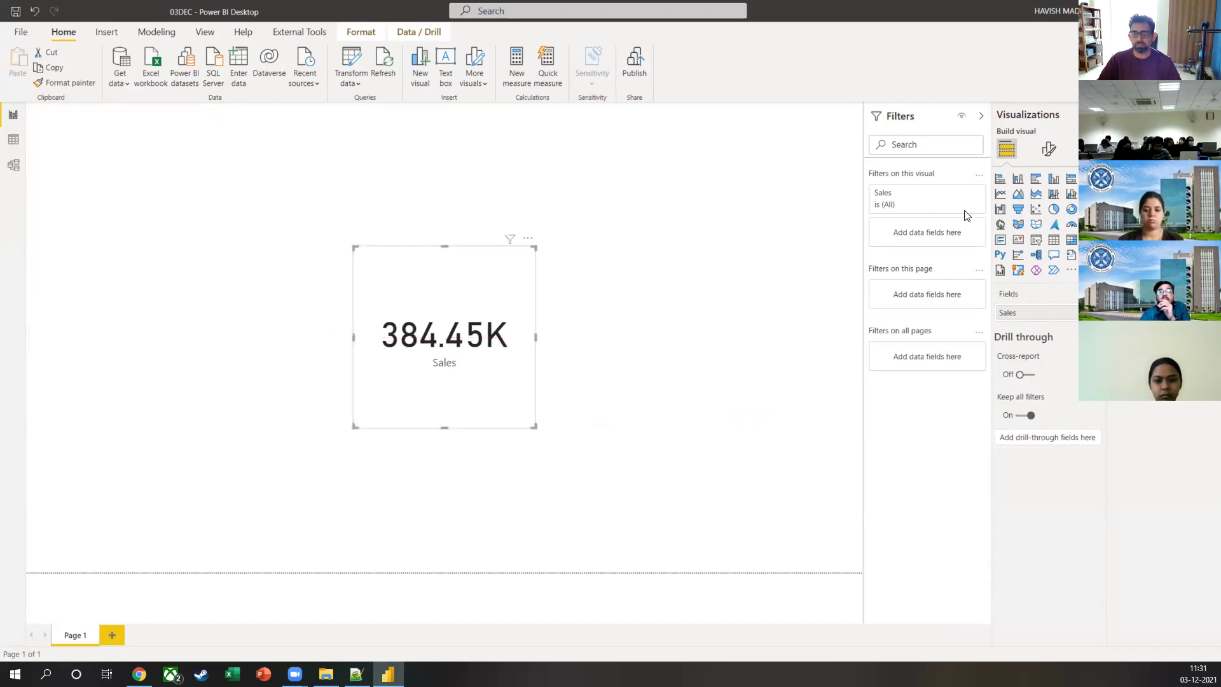
left_click(981, 116)
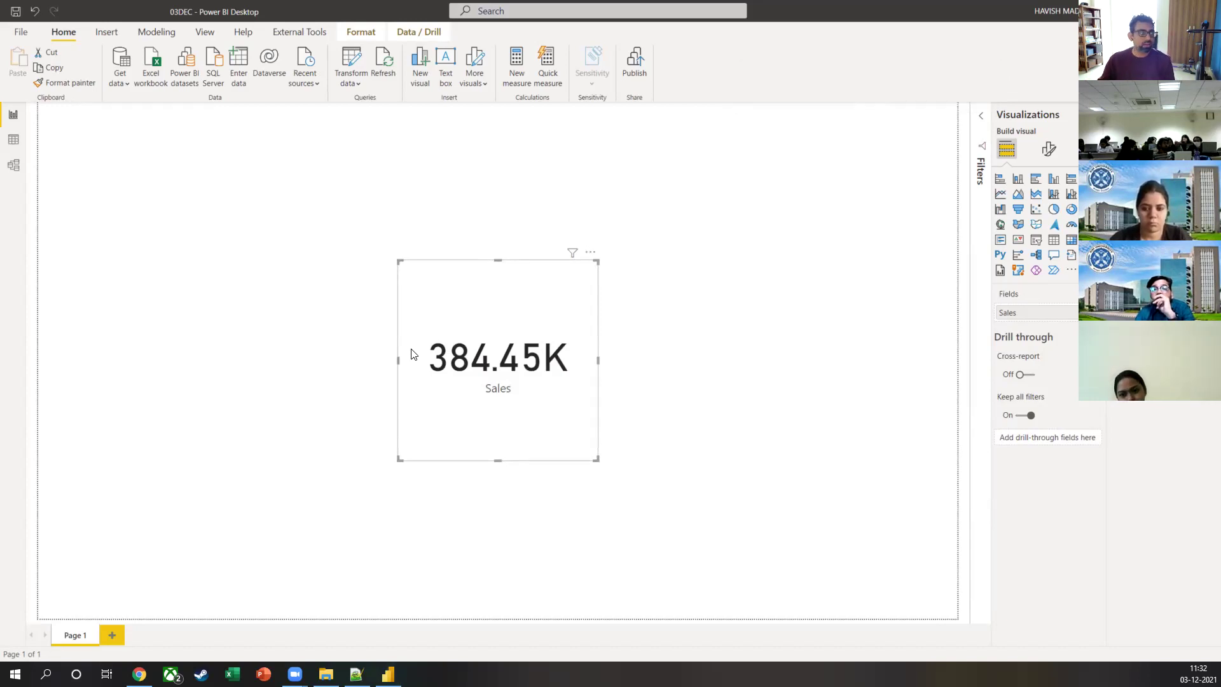
key("alt+Tab")
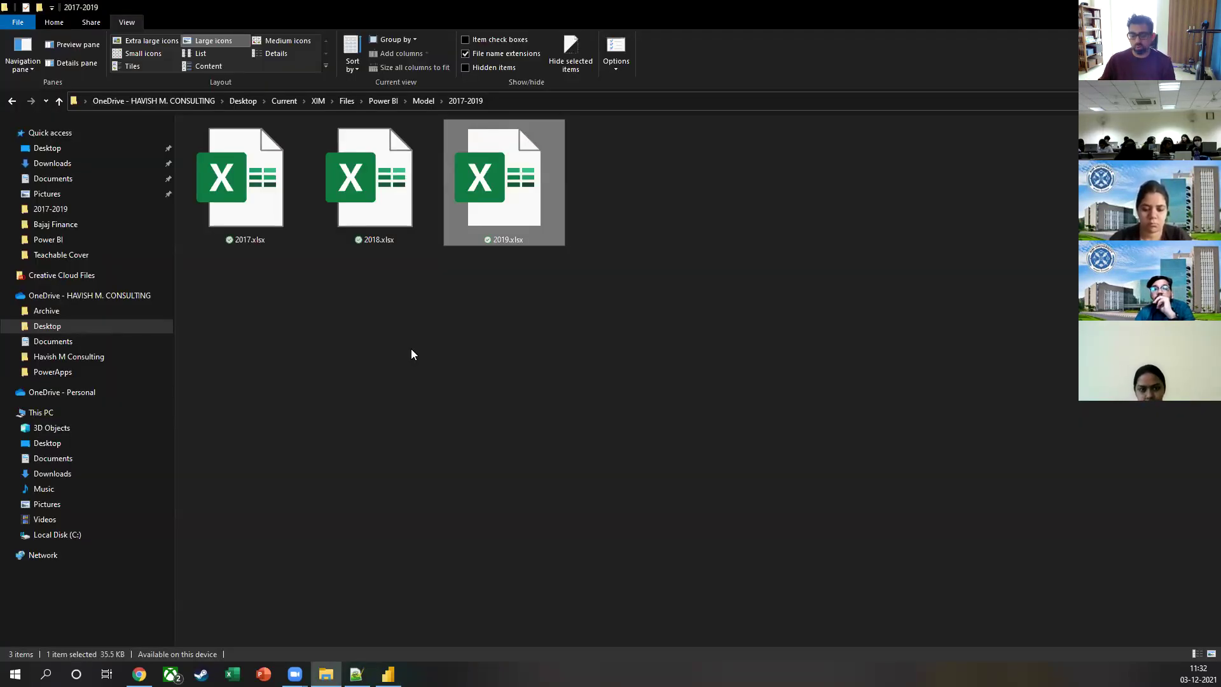
Step: Copy 2020.xlsx from the 2020 folder and paste it into the 2017-2019 folder
key("alt+Up")
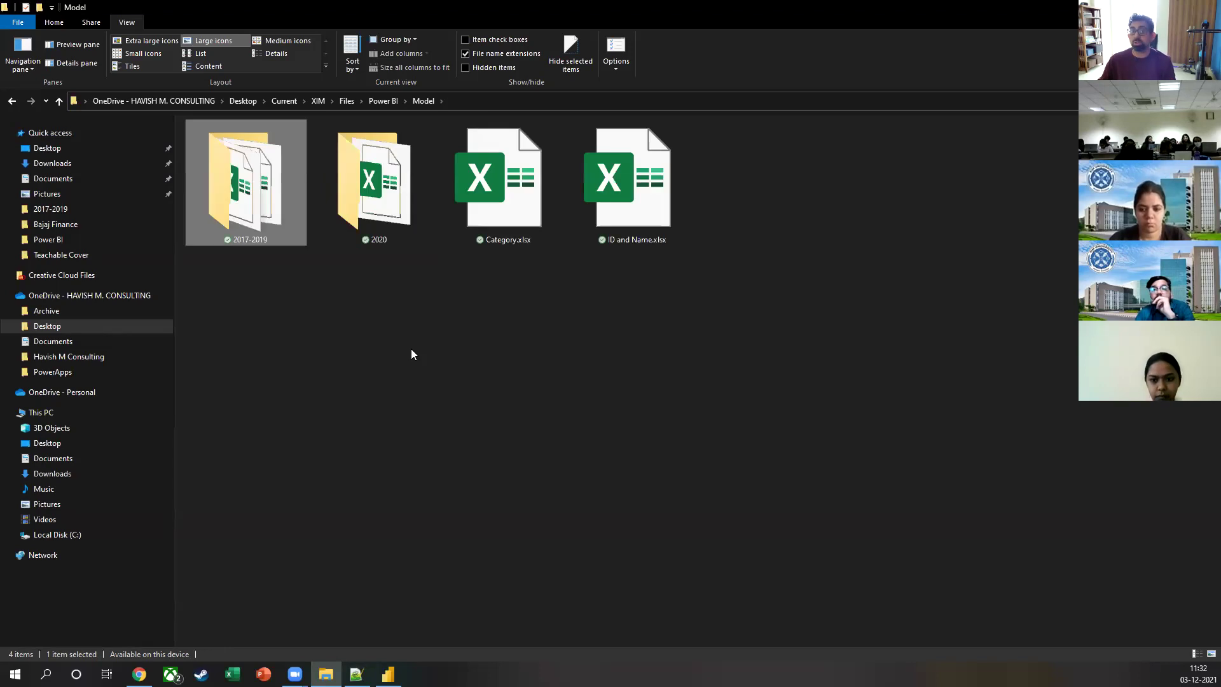
left_click(395, 239)
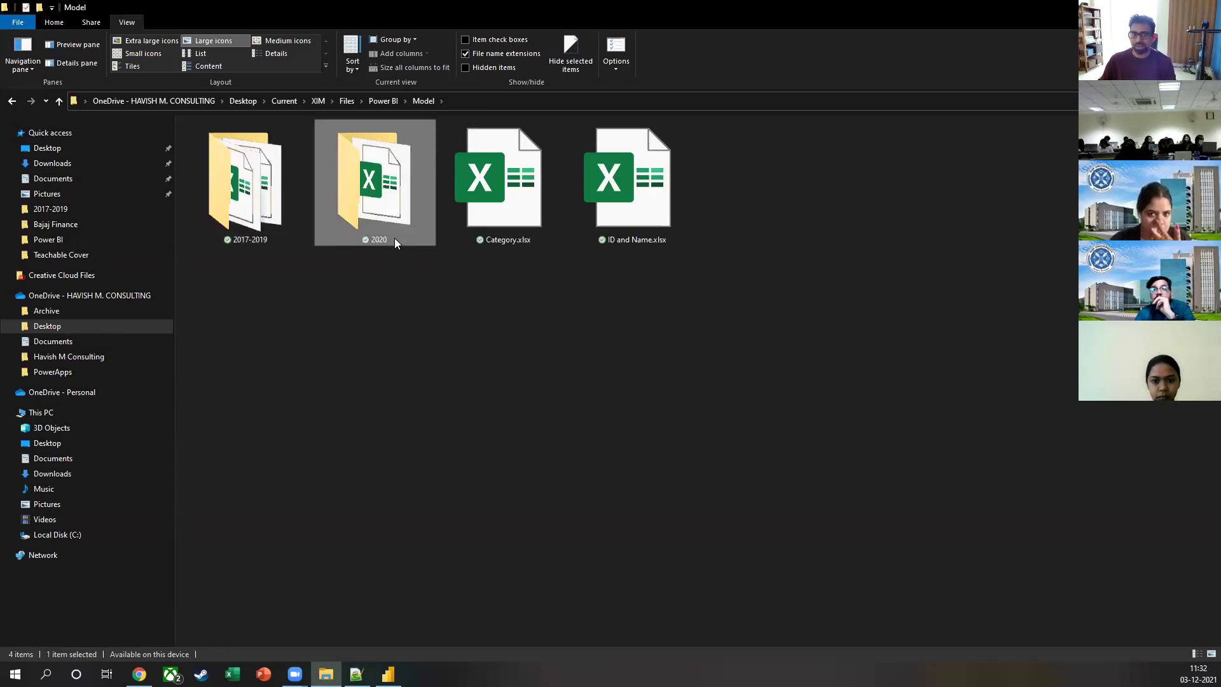
double_click(407, 192)
left_click(293, 140)
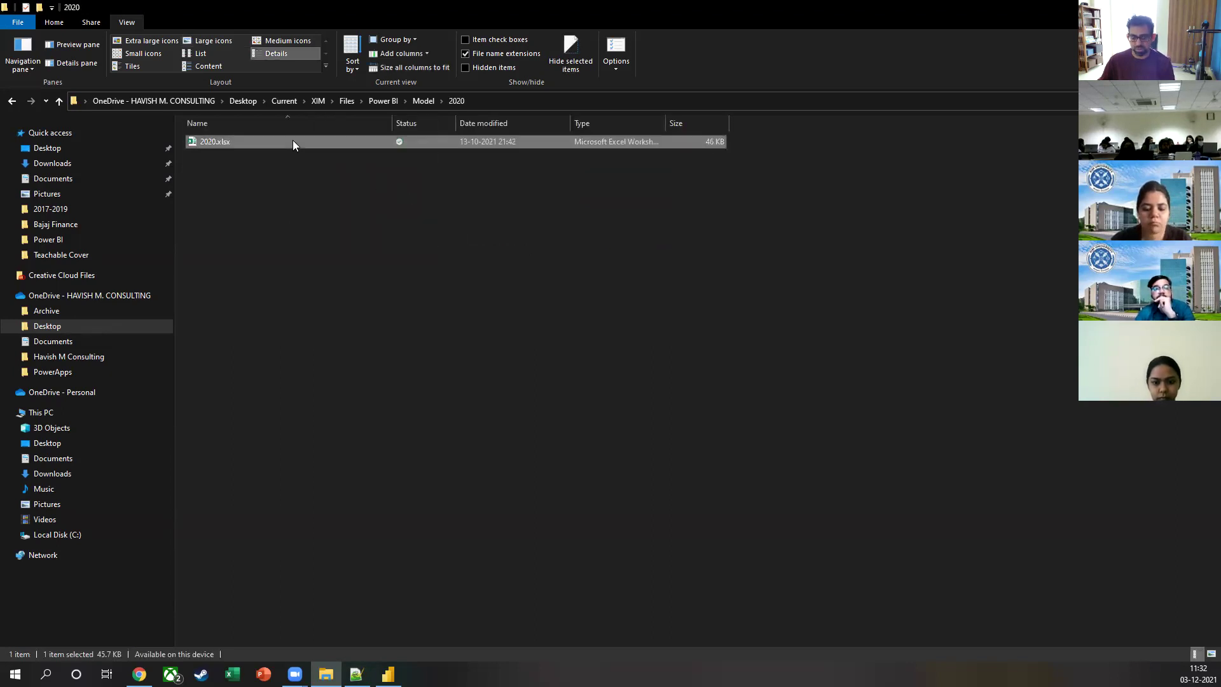
key("alt+Left")
double_click(292, 140)
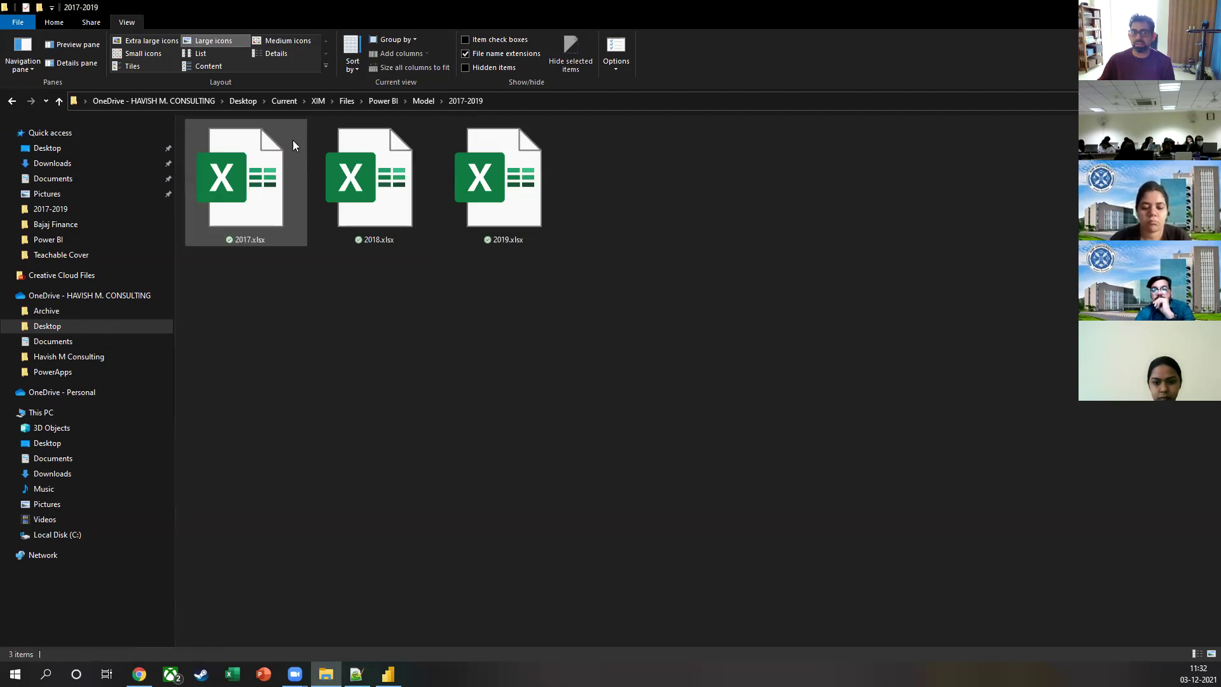
key("ctrl+v")
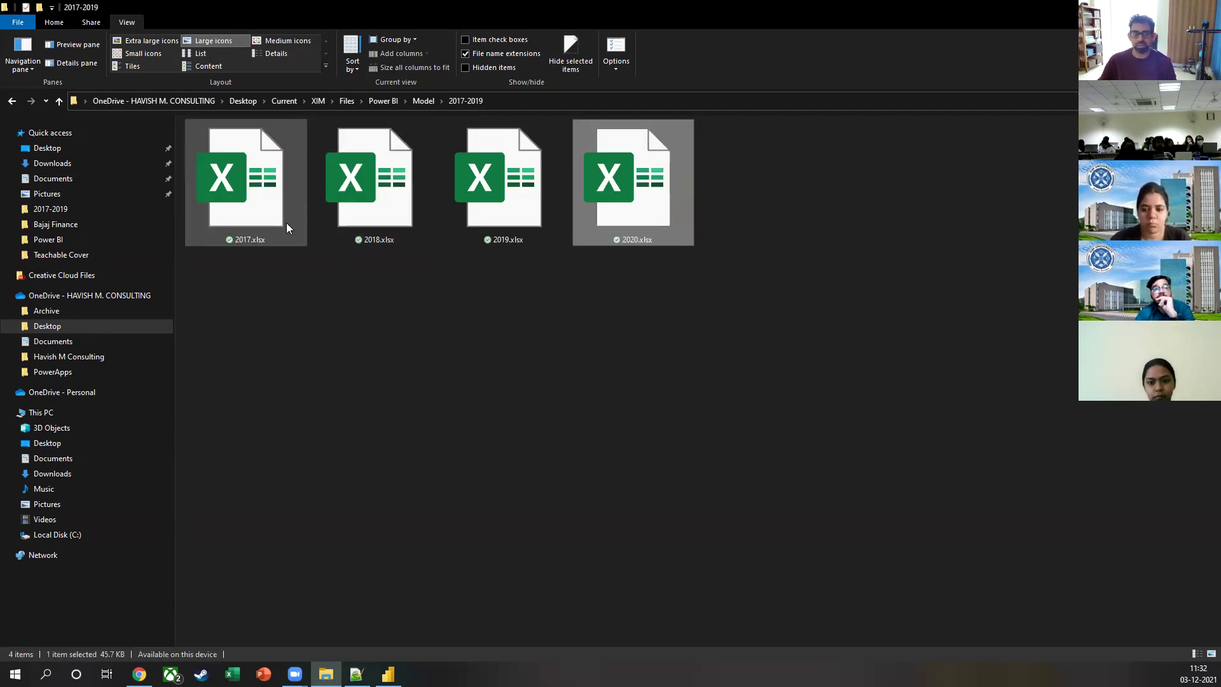
left_click(327, 326)
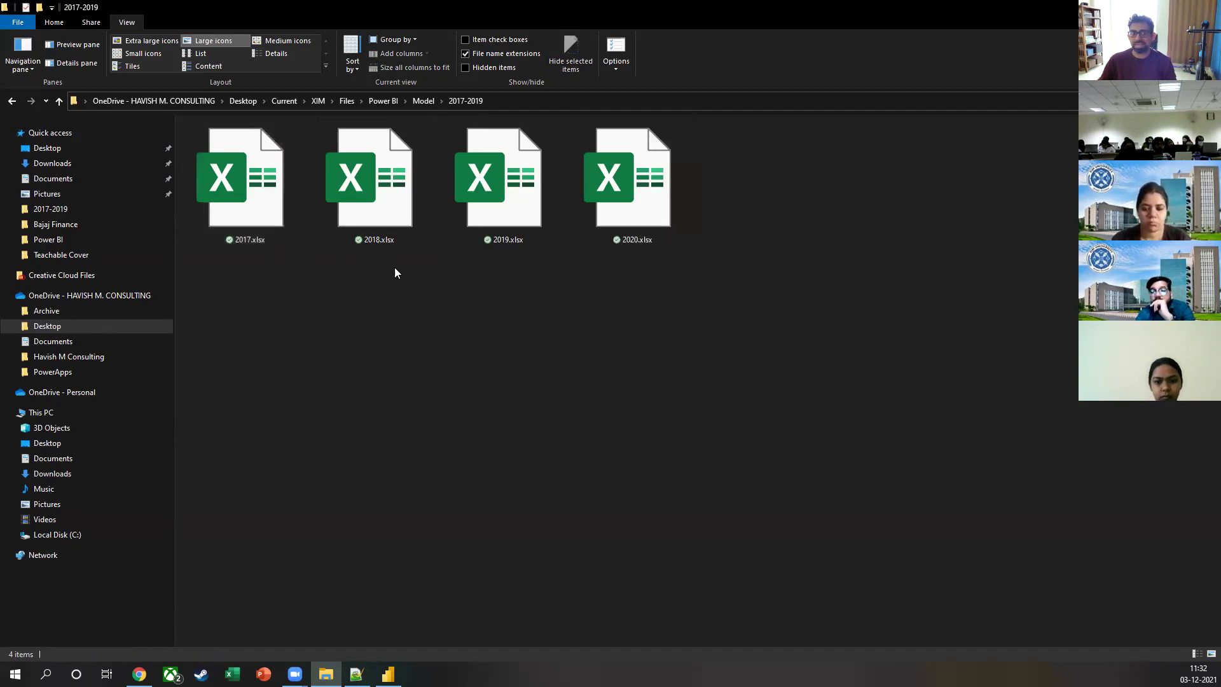
key("alt+Tab")
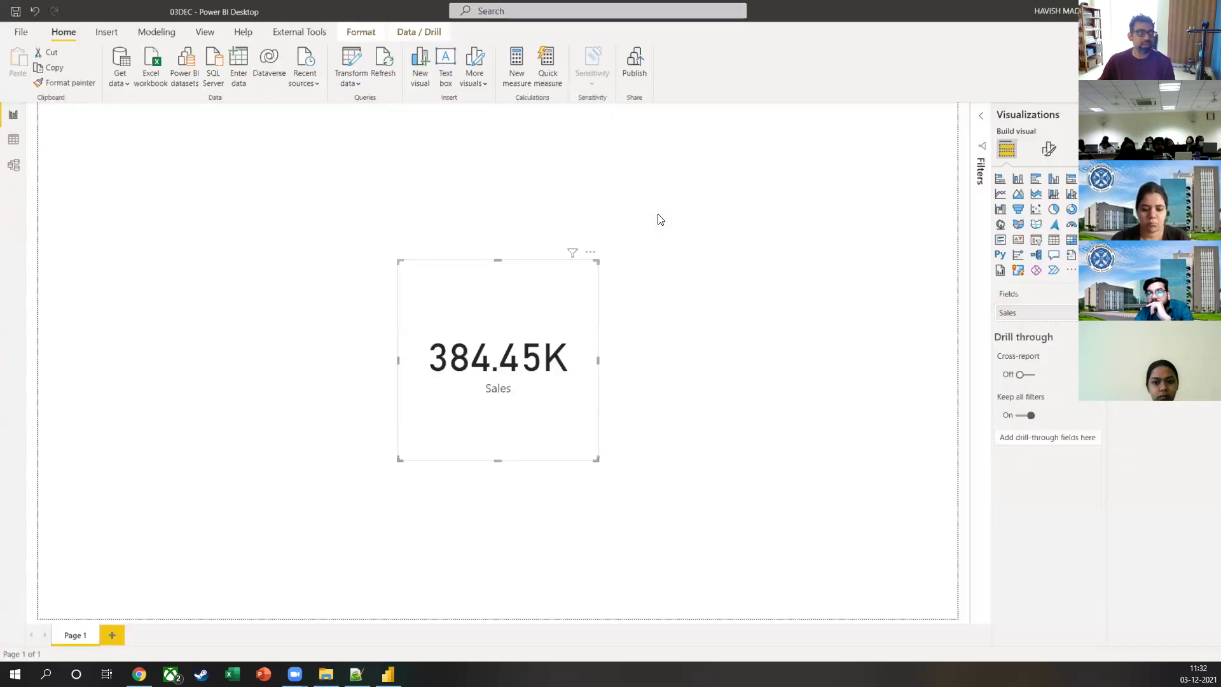
Step: Refresh the report data to pick up the 2020 file, and nudge the Sales card slightly
left_click(391, 75)
left_click(390, 75)
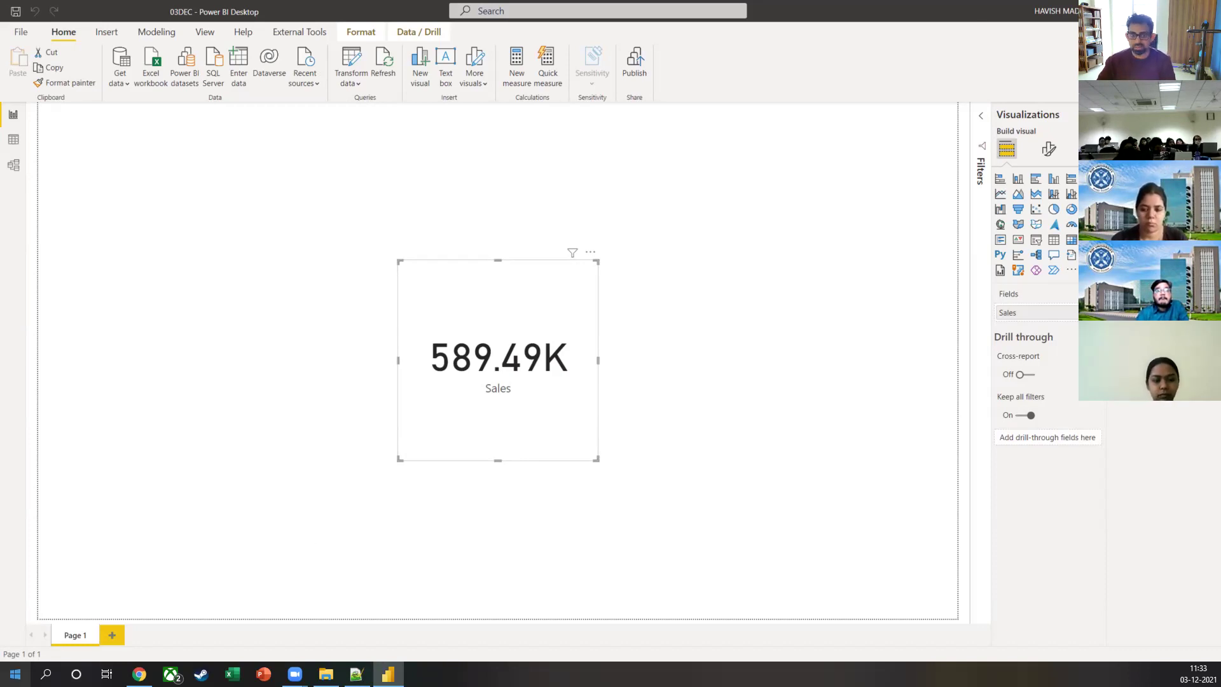
left_click_drag(525, 312, 531, 310)
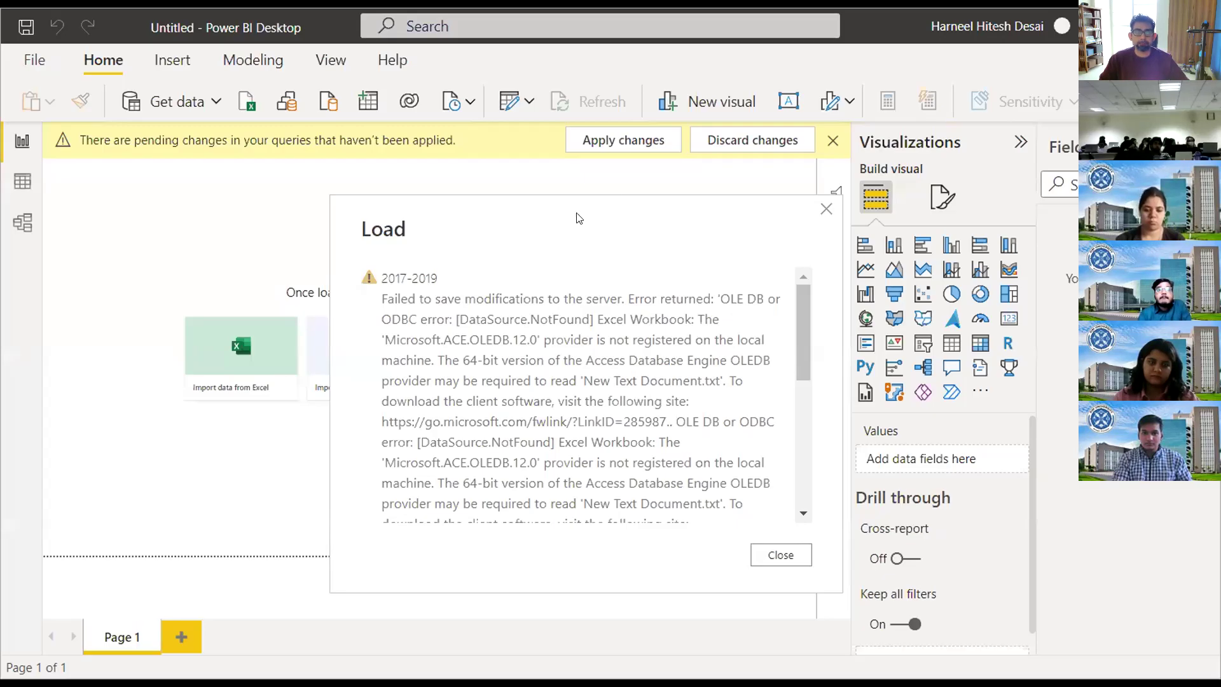
Step: Close the Microsoft.ACE.OLEDB.12.0 load error for 2017-2019 and switch the ribbon to the classic layout
left_click_drag(383, 300, 638, 487)
left_click_drag(445, 280, 542, 338)
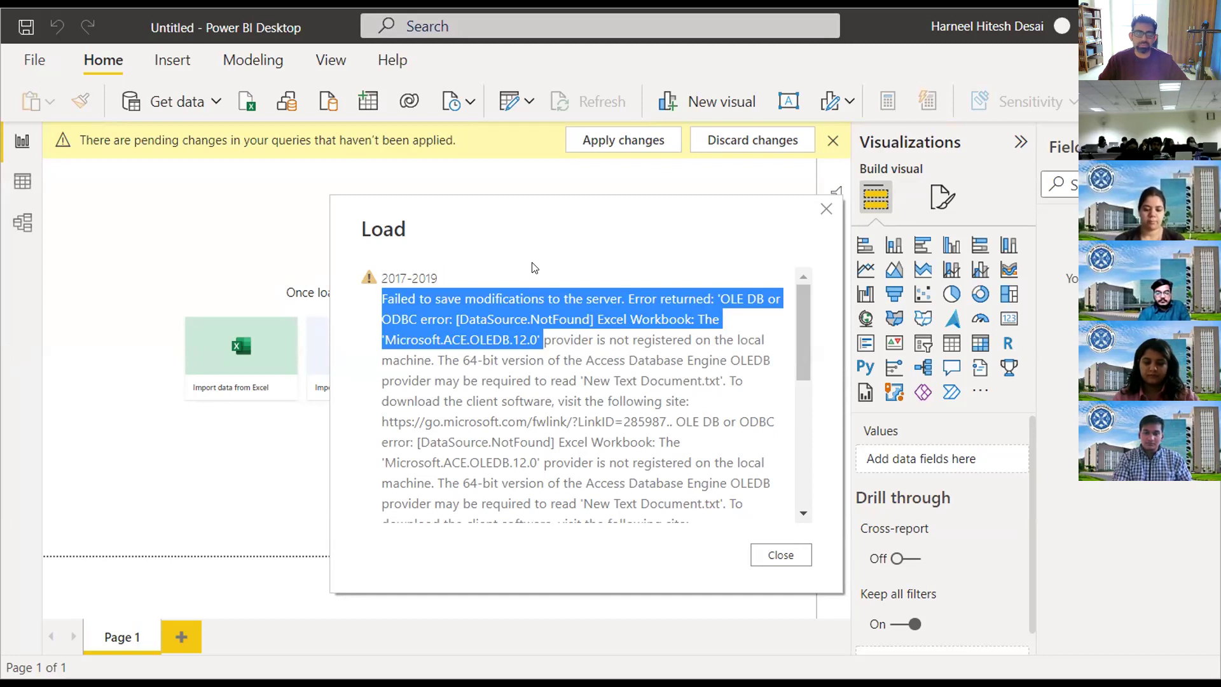
left_click(764, 552)
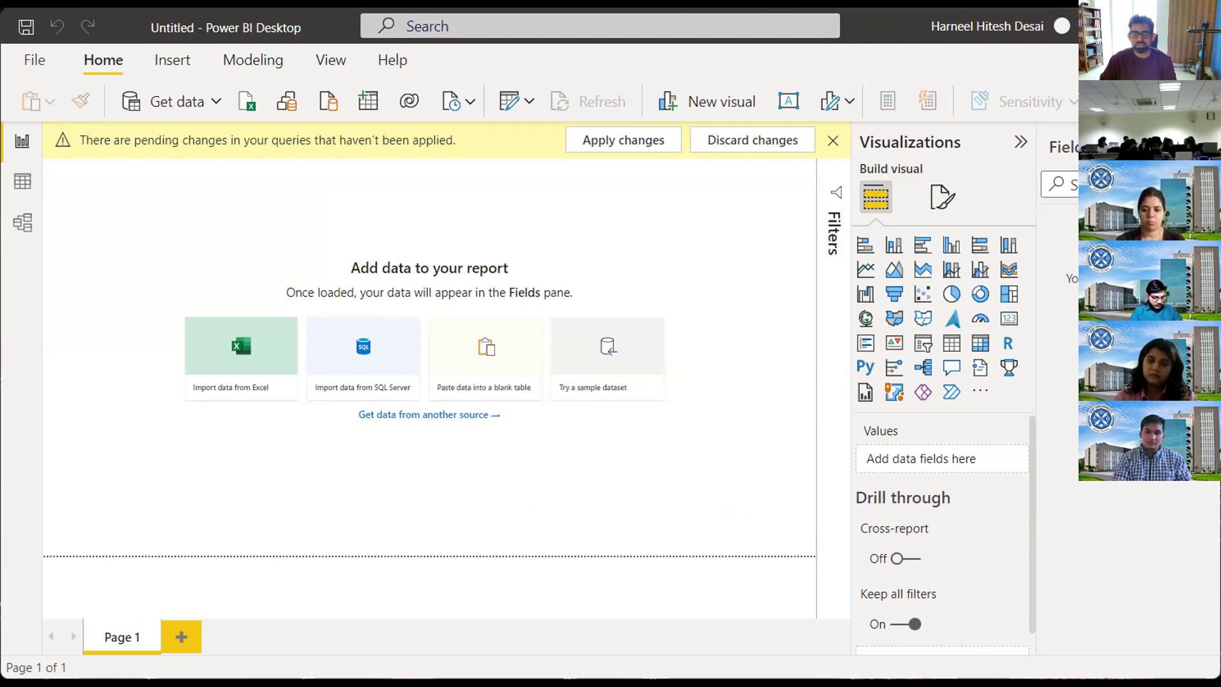
key("ctrl+F1")
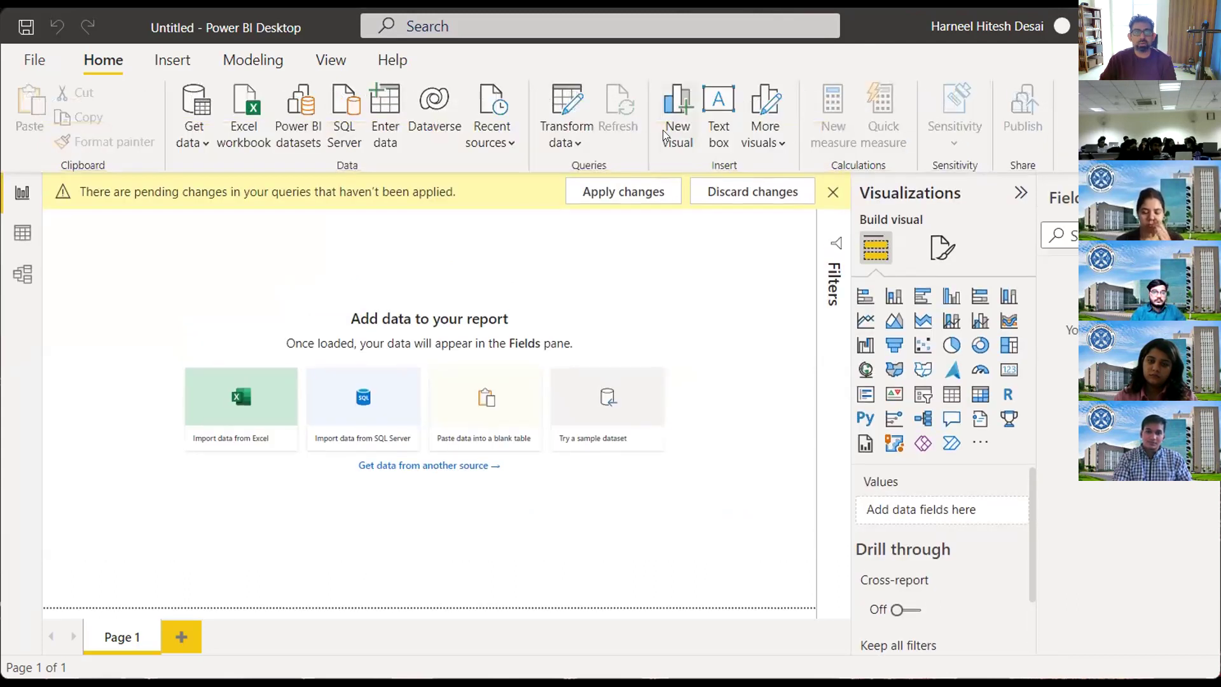
left_click(556, 144)
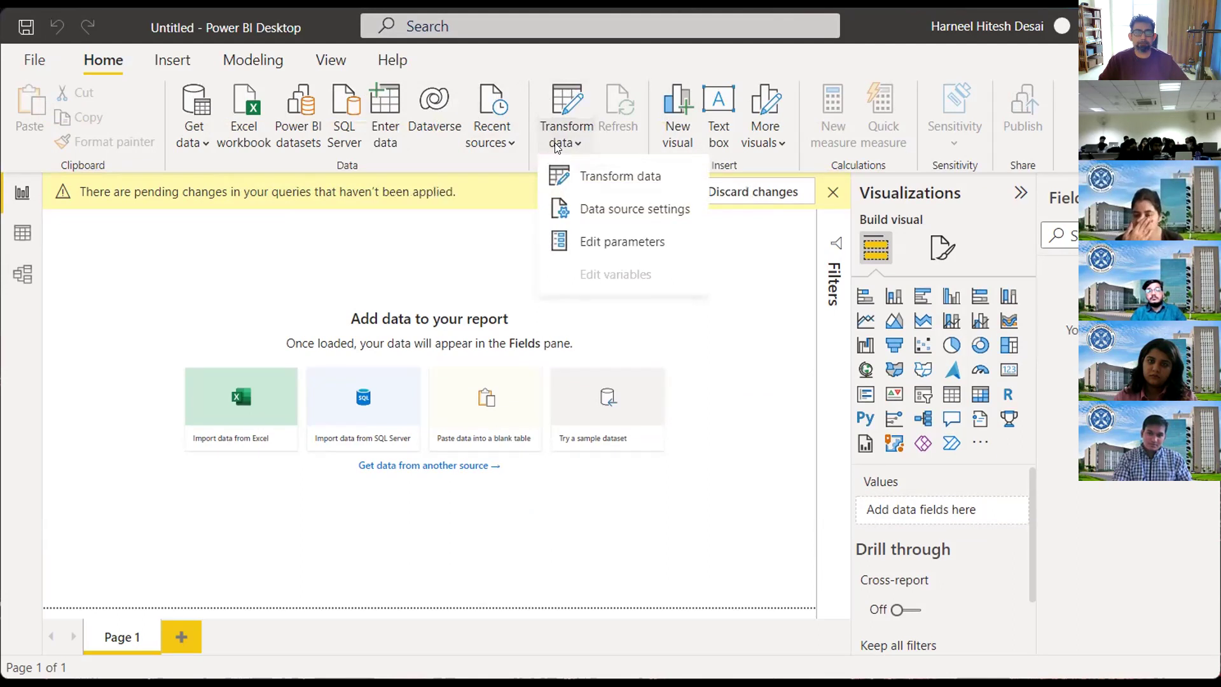
Step: Open Power Query Editor via Transform data and maximise its window
left_click(592, 178)
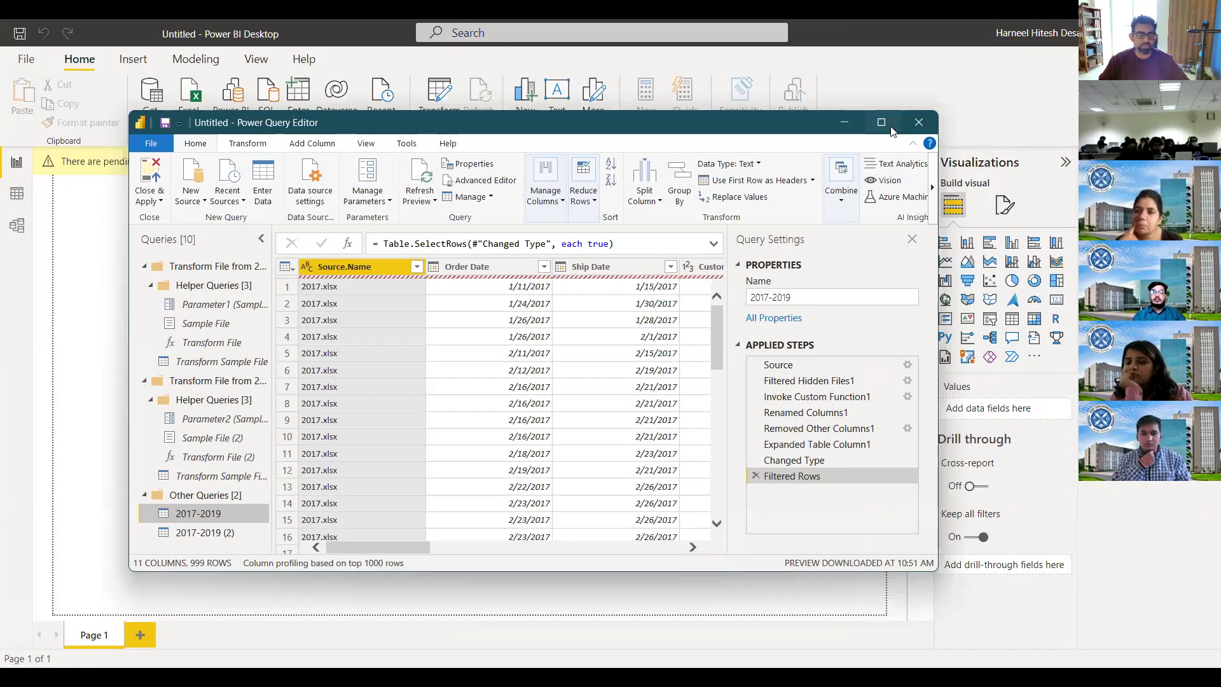
left_click(881, 122)
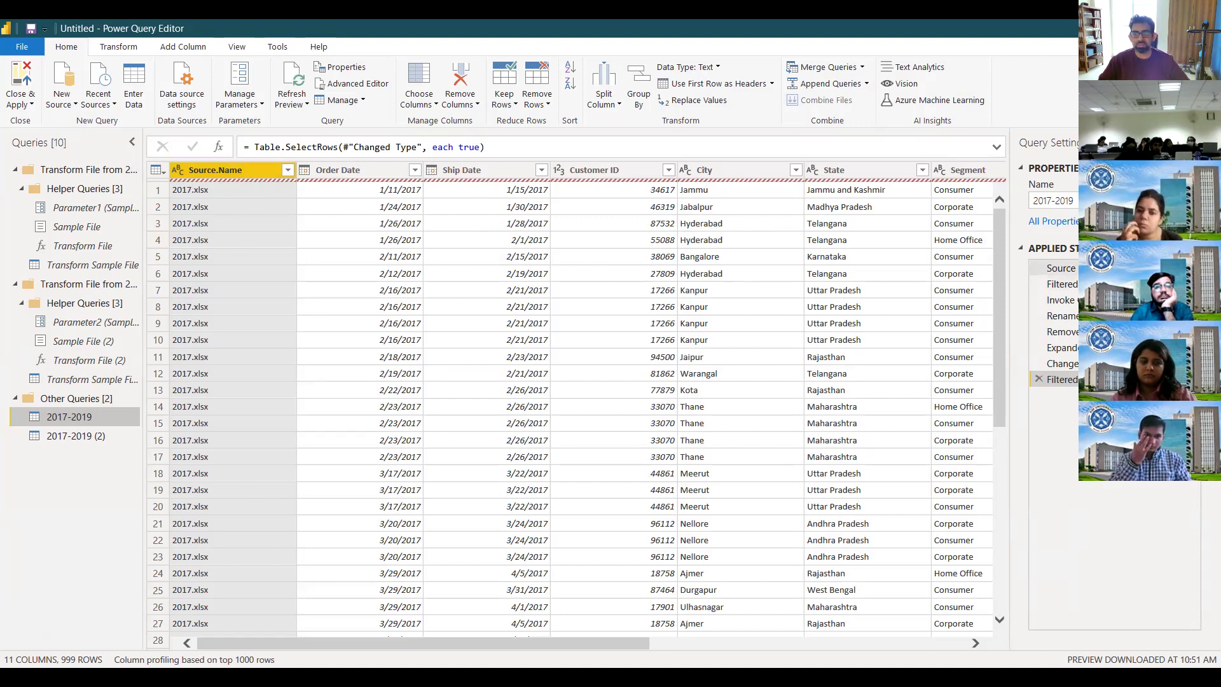
Step: Walk the Applied Steps from Source to Removed Other Columns, then back to Filtered Hidden Files
left_click(1057, 267)
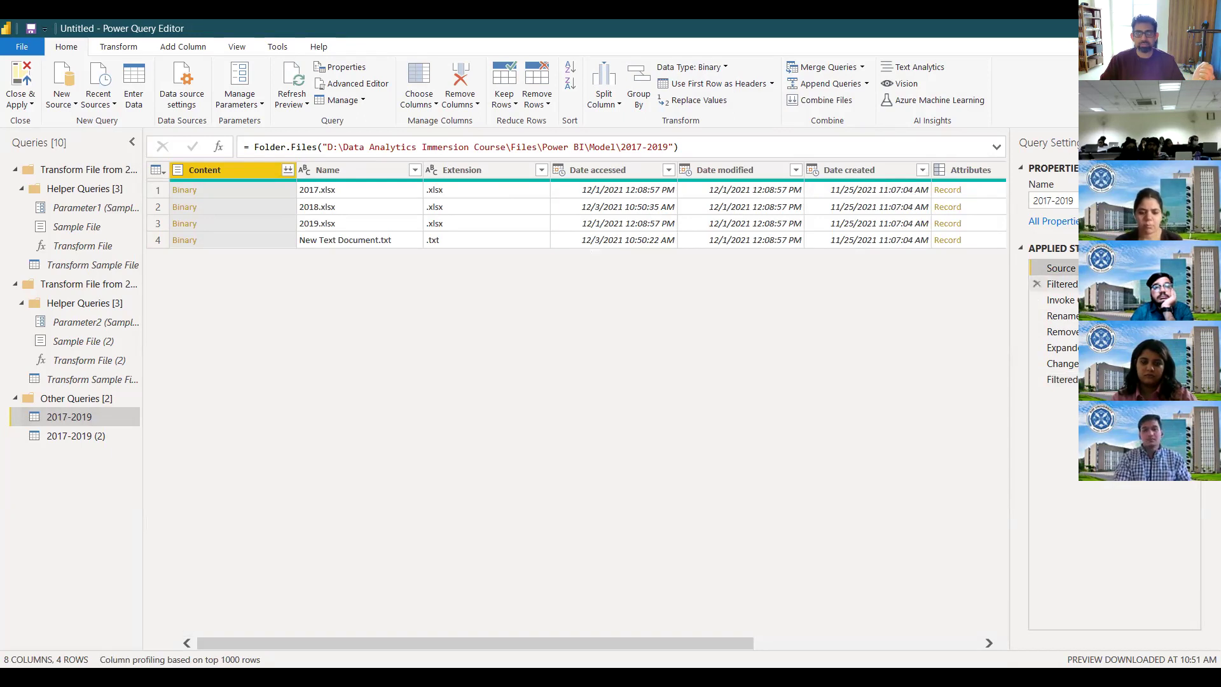
left_click(1061, 284)
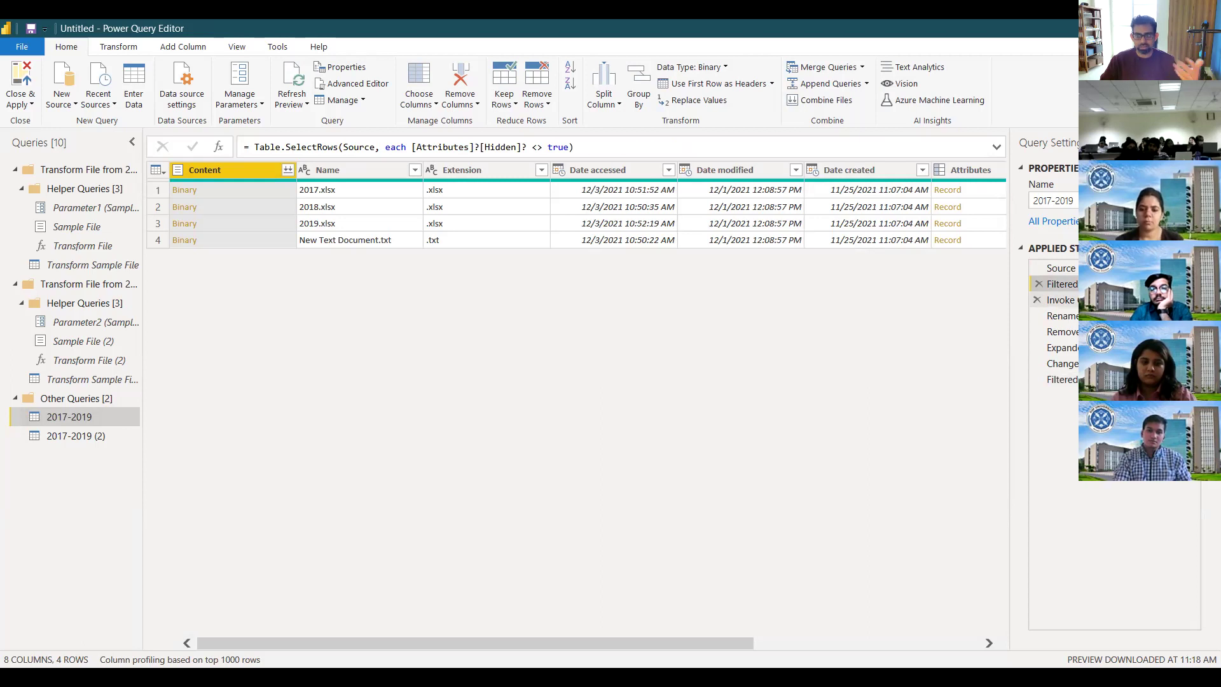
left_click(1060, 300)
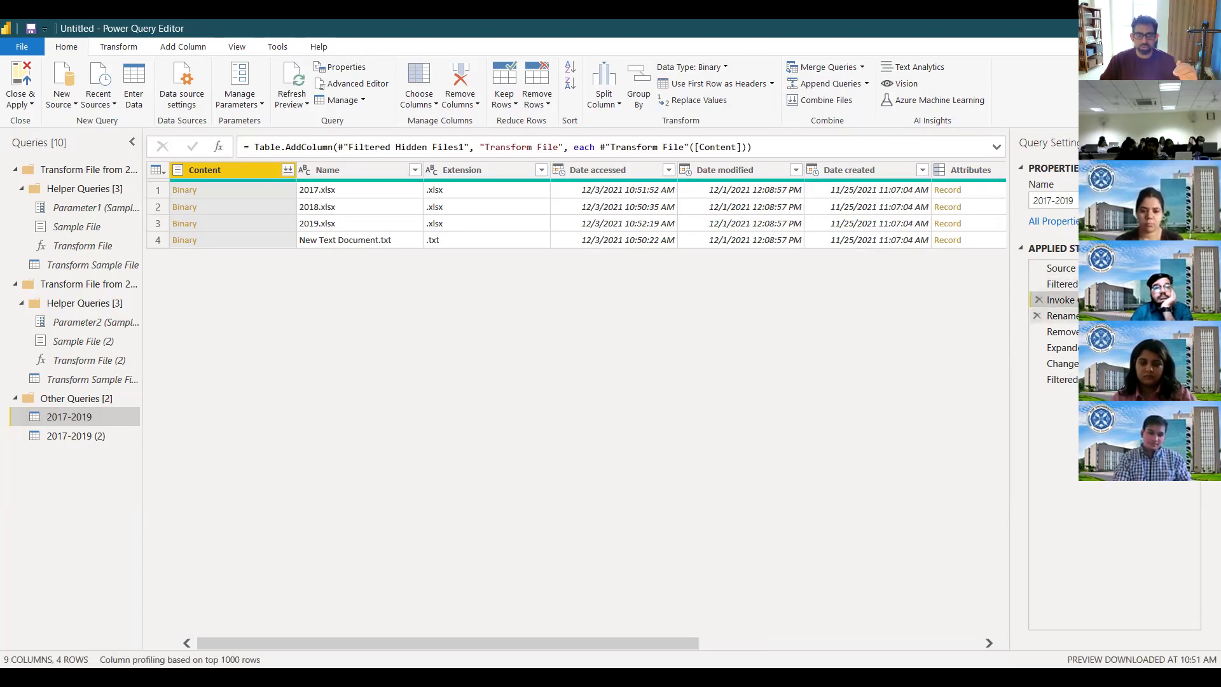
left_click(1063, 315)
left_click(1062, 332)
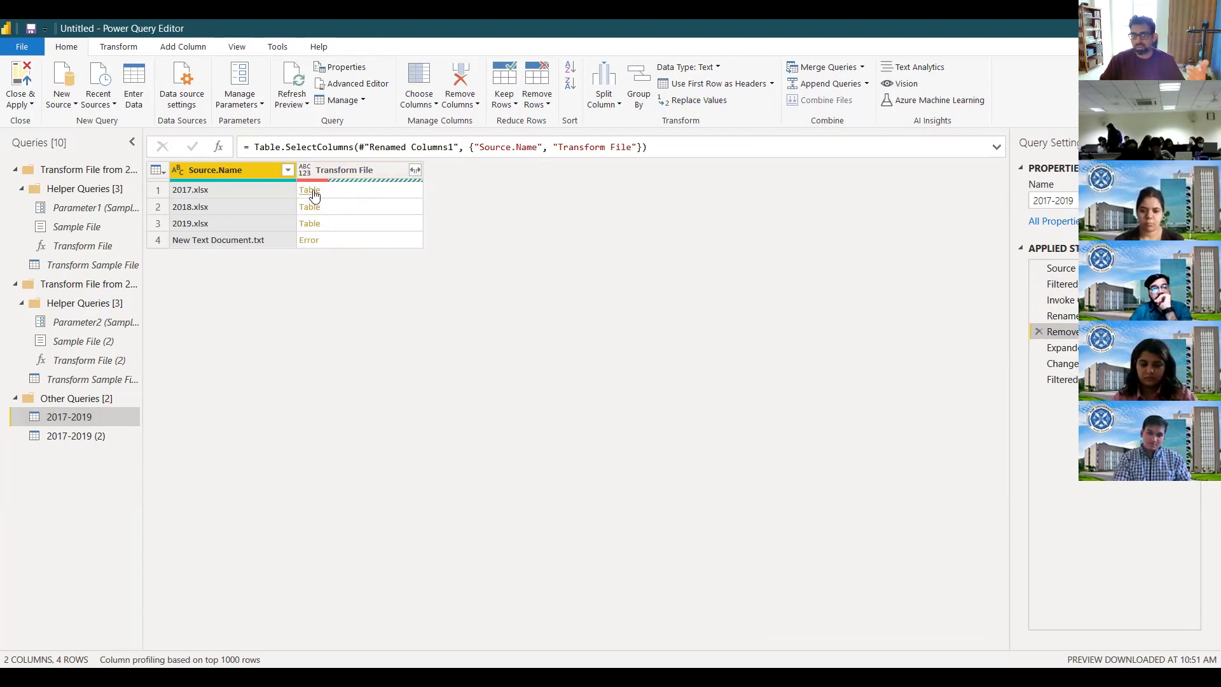
left_click(1056, 316)
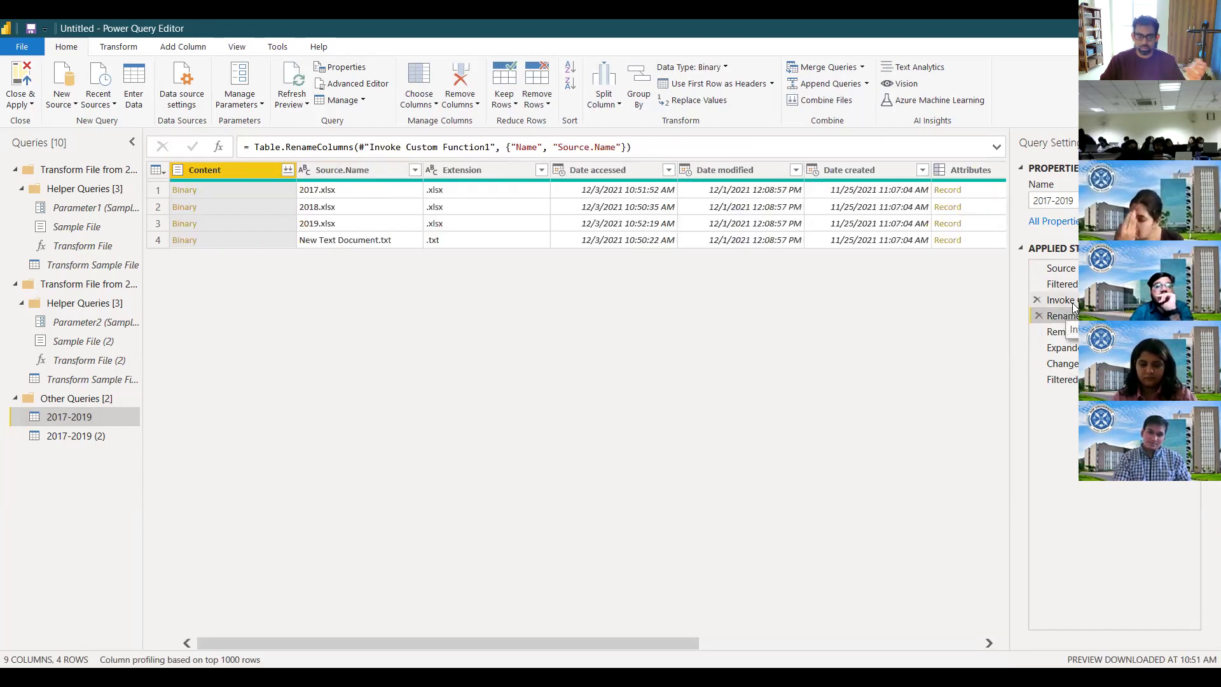
left_click(1072, 303)
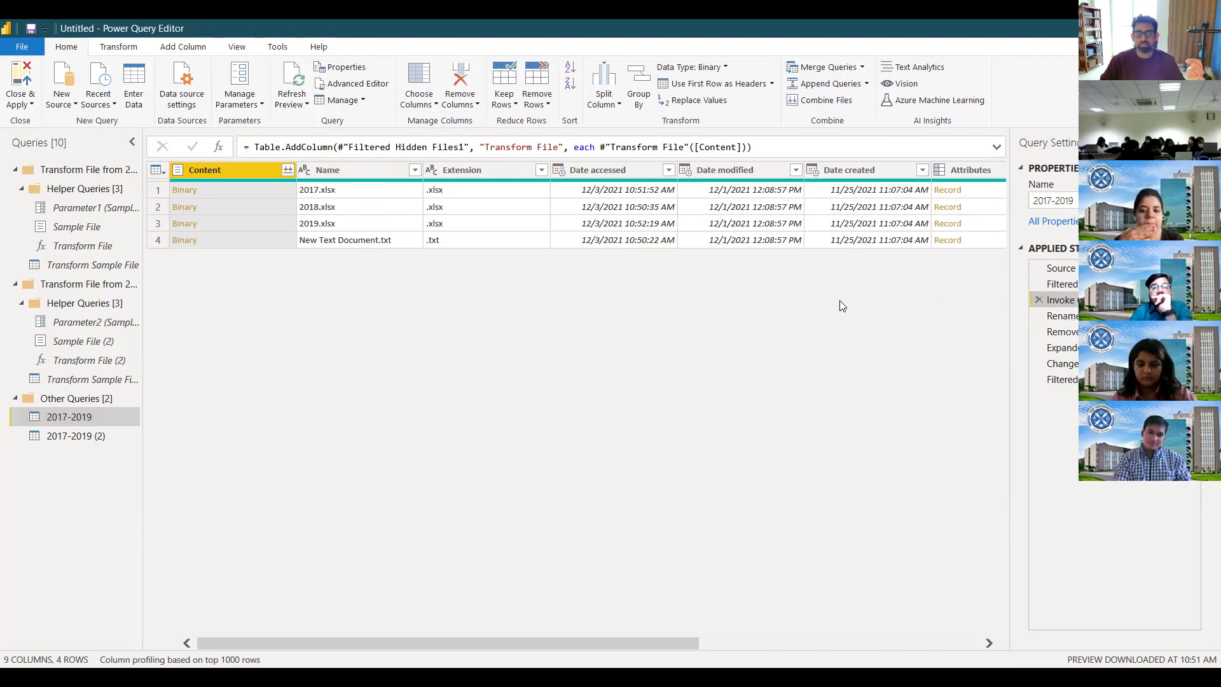
left_click(1056, 285)
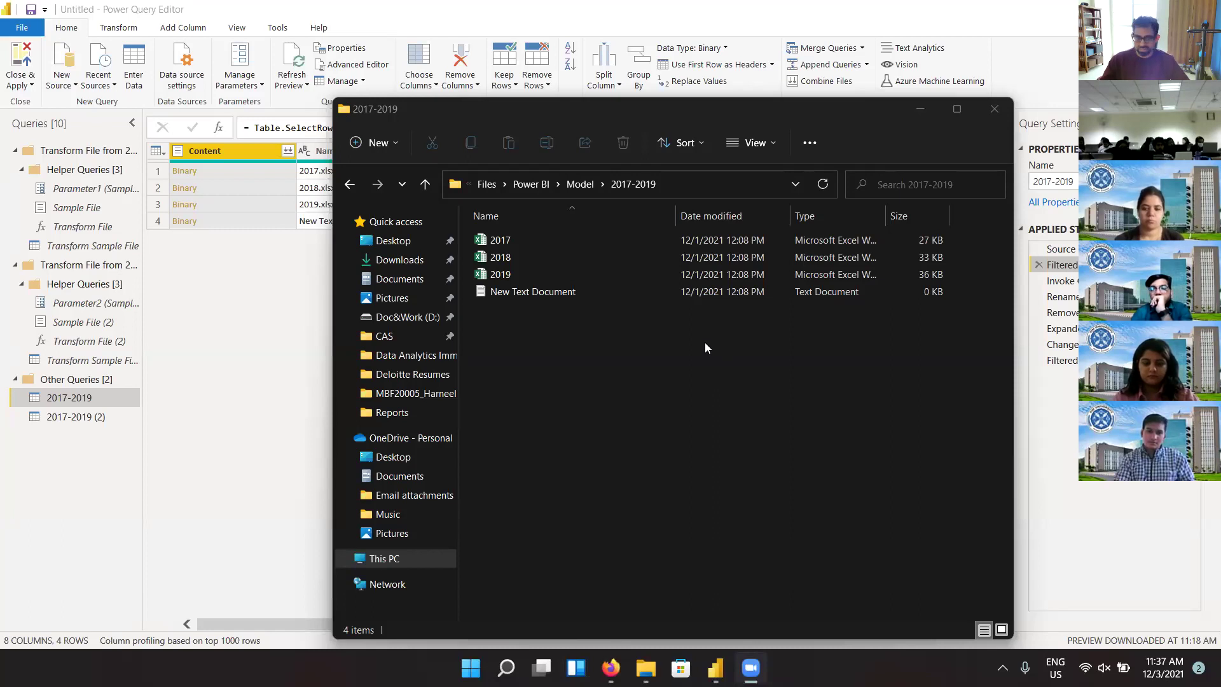
Step: Select New Text Document and browse Explorer's layout and folder options without changing anything
left_click(612, 289)
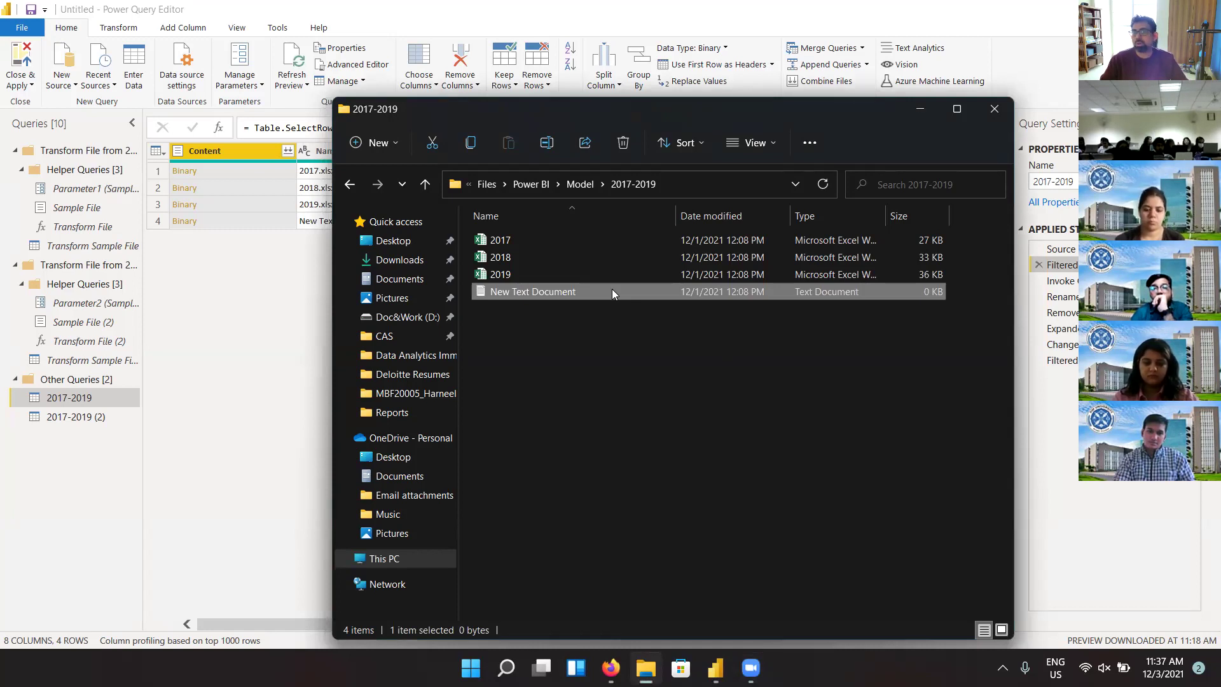
left_click(761, 146)
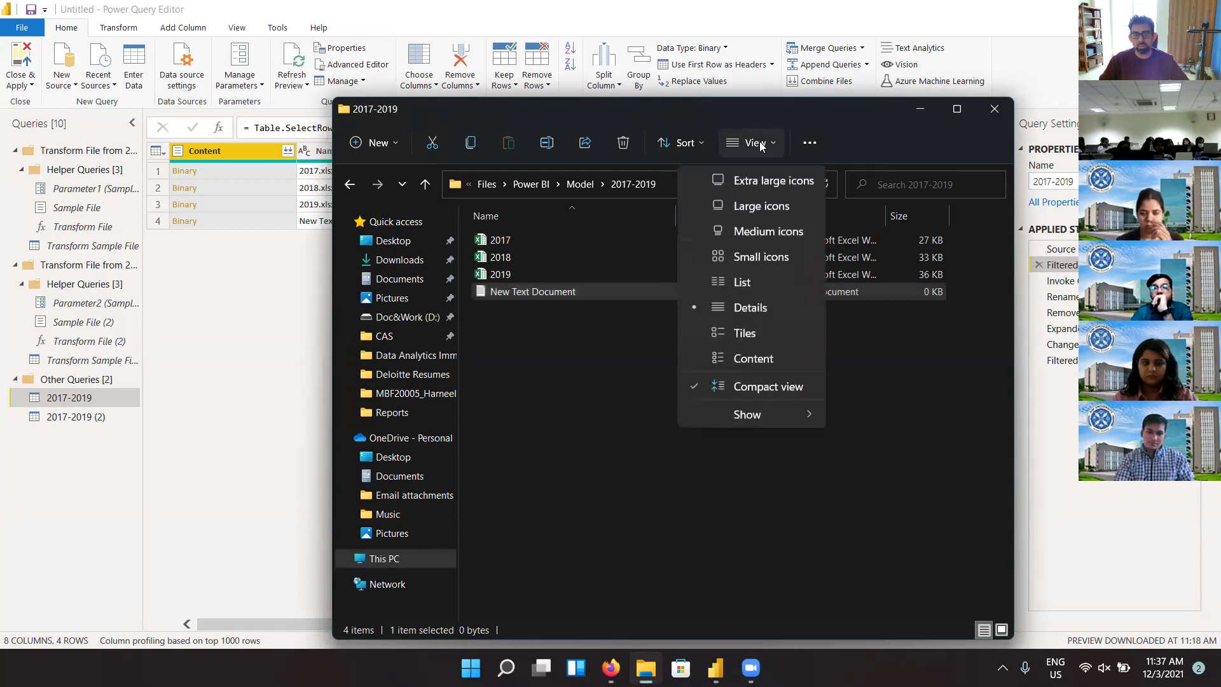
left_click(863, 360)
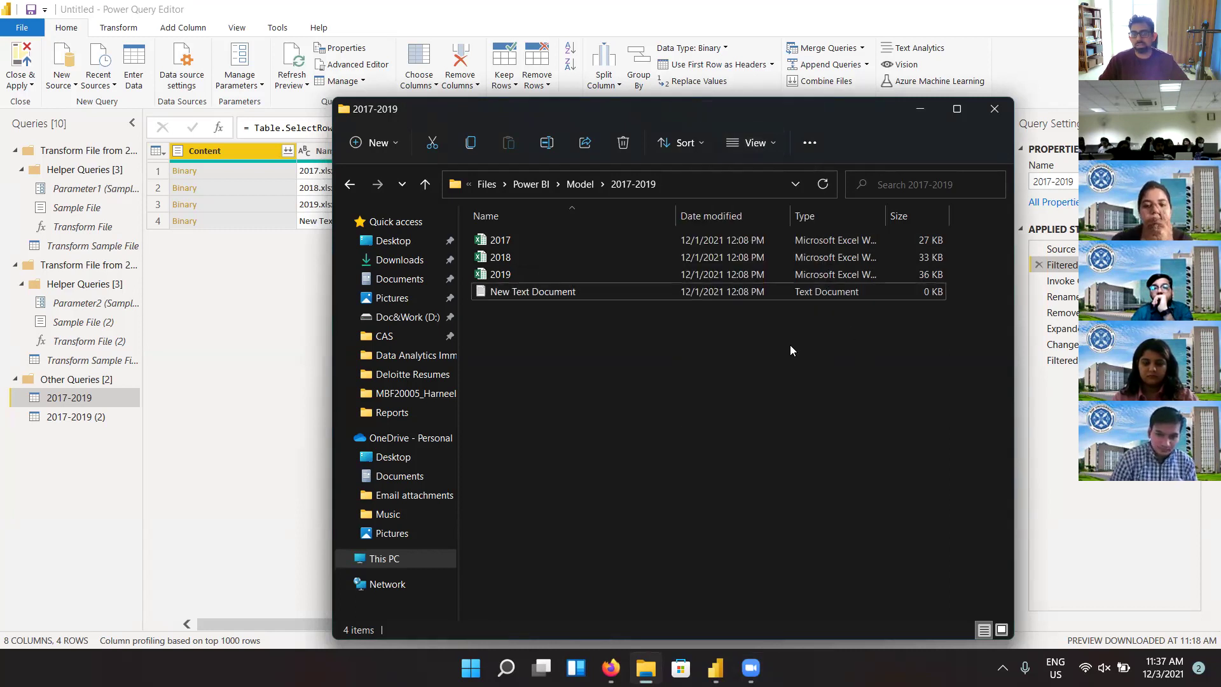
right_click(638, 291)
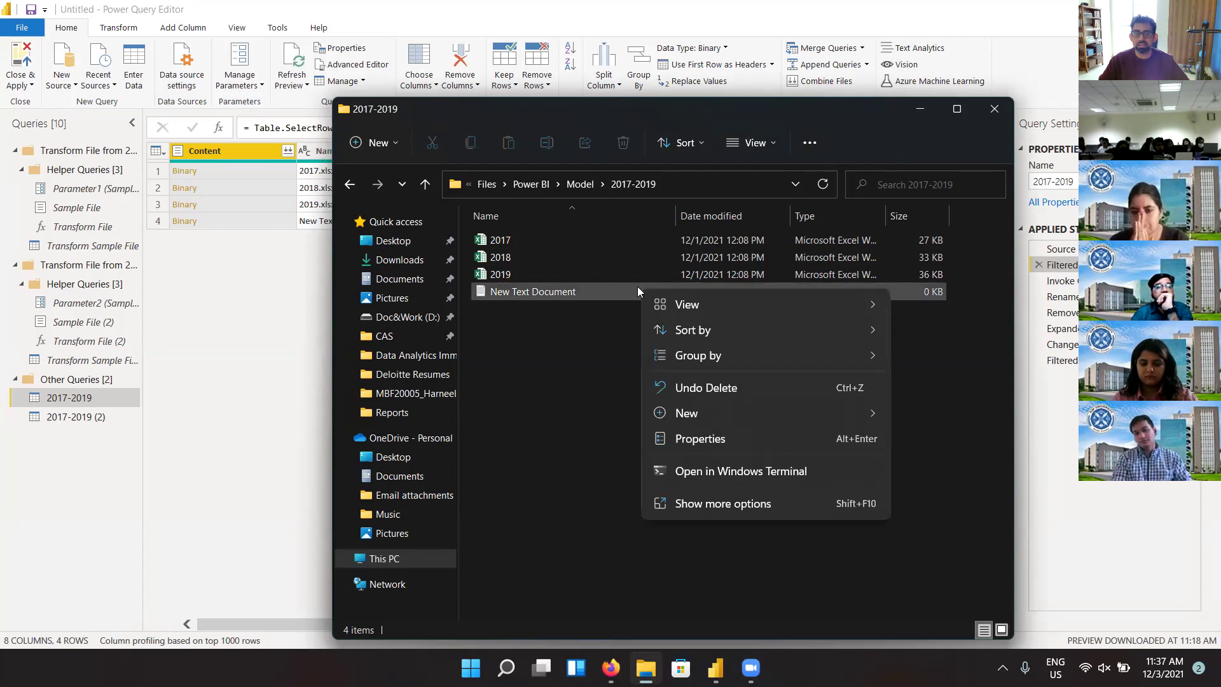
left_click(922, 340)
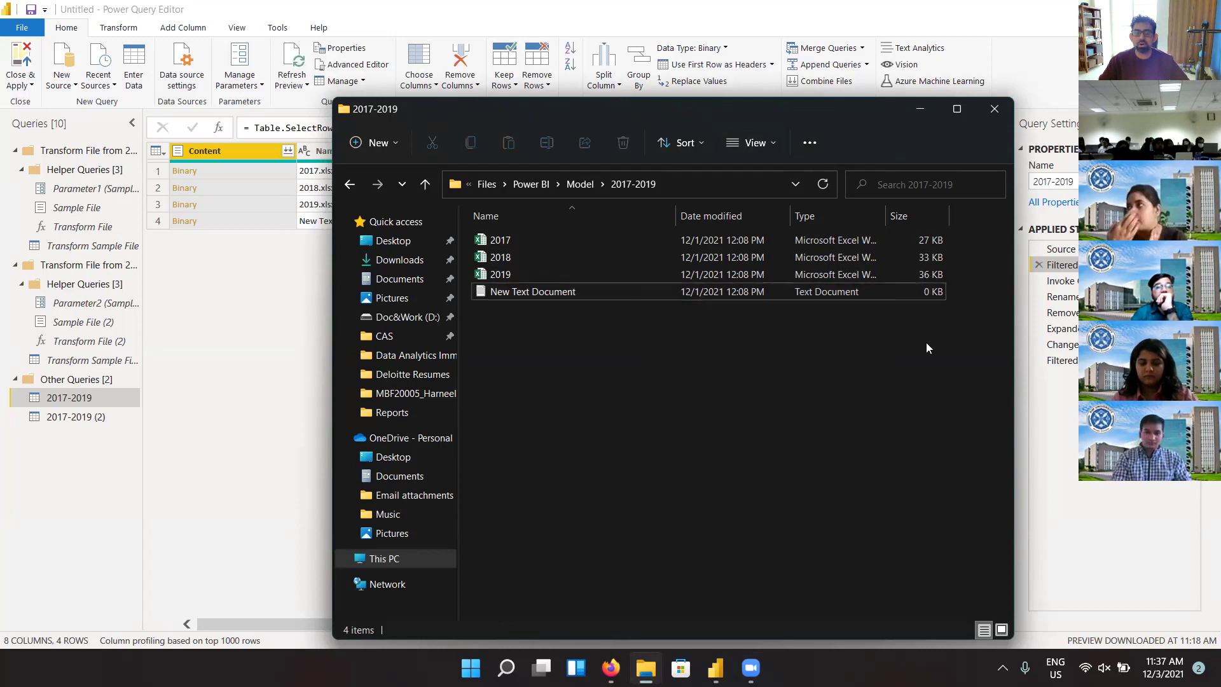
left_click(774, 292)
left_click(810, 142)
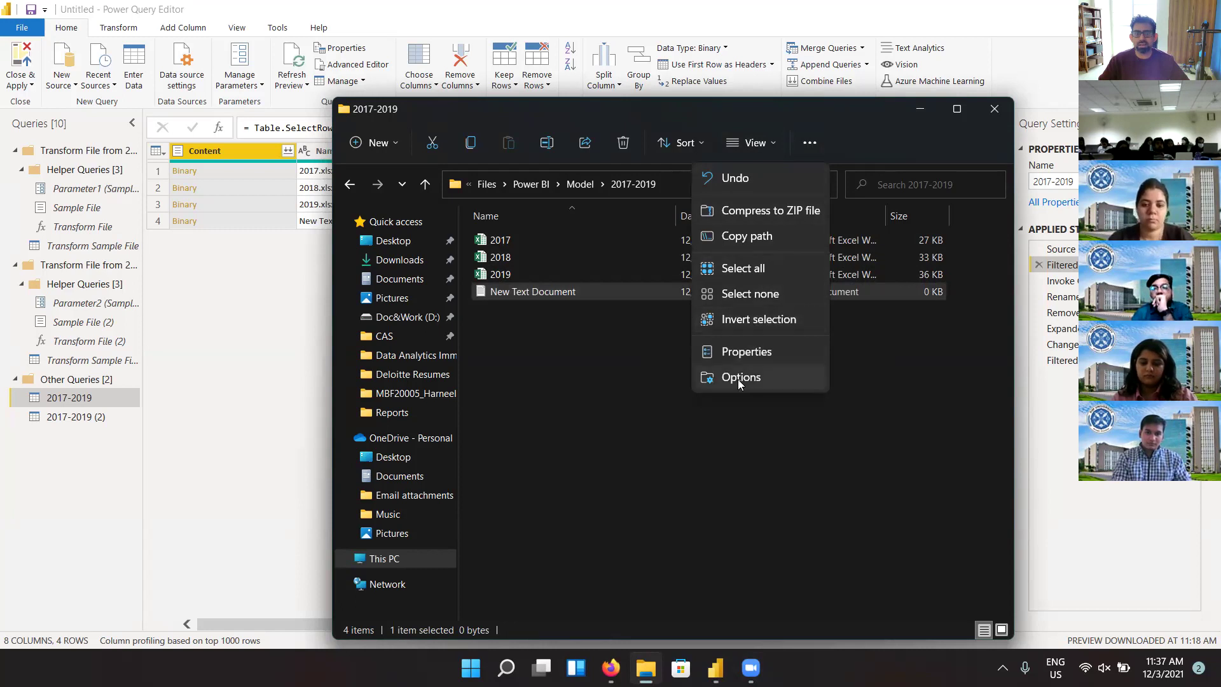
left_click(738, 379)
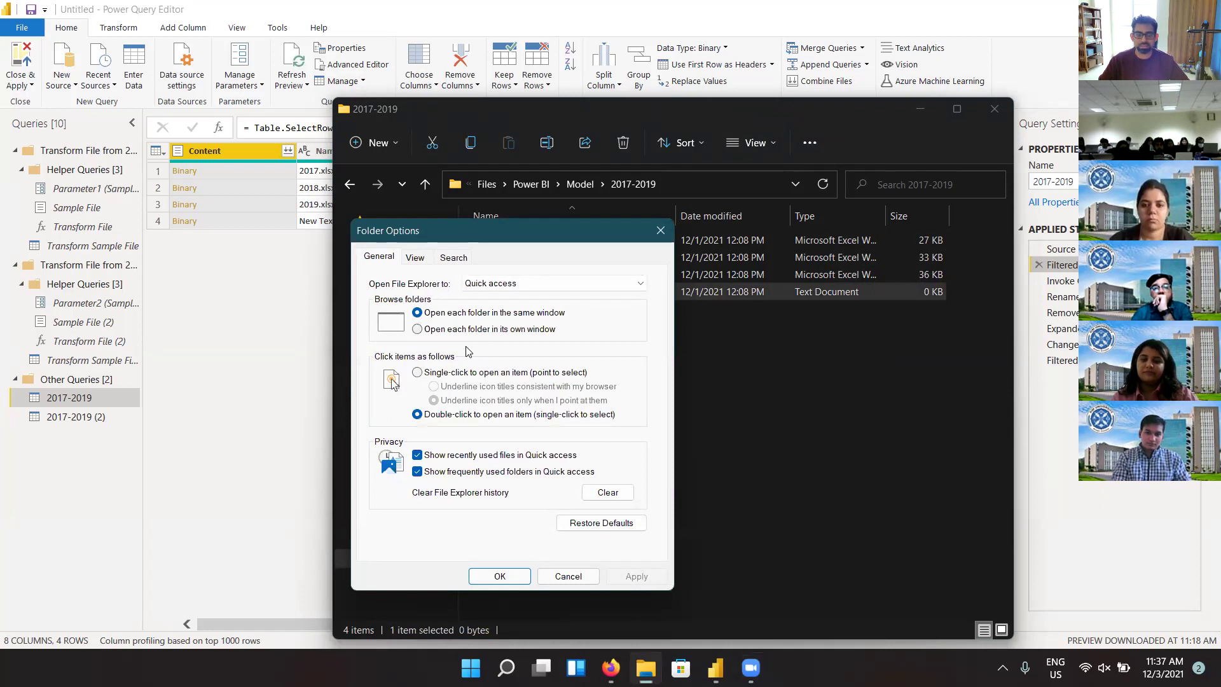
key("Escape")
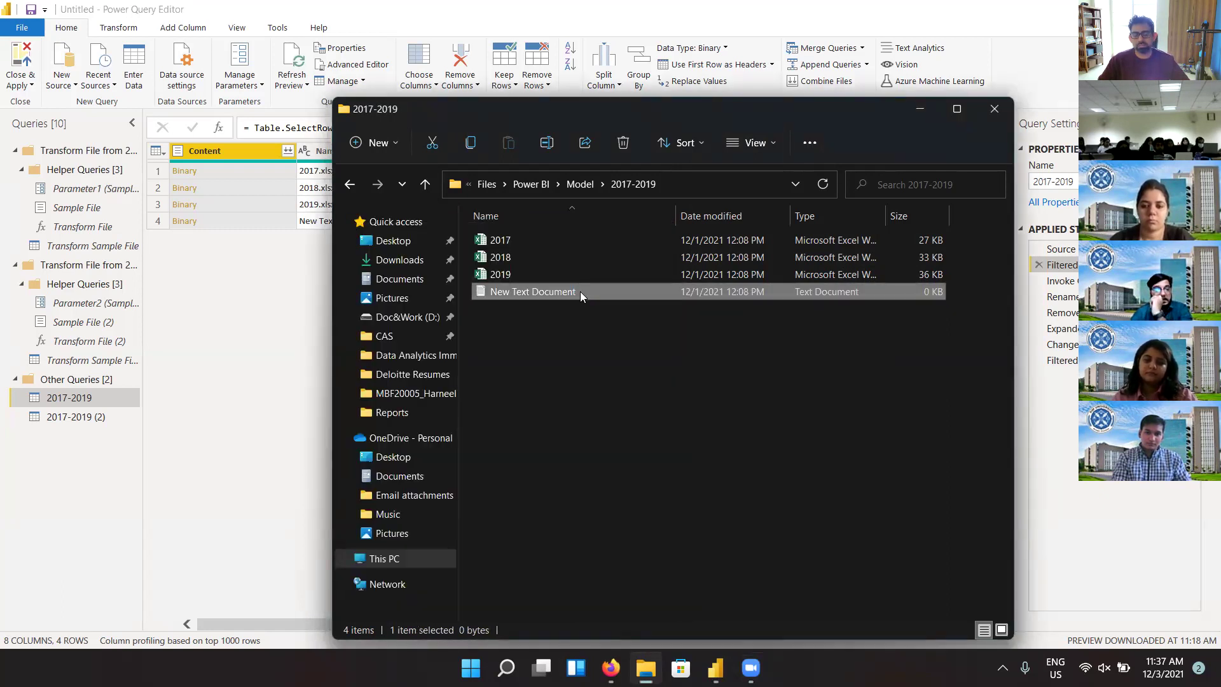
Step: Mark New Text Document as Hidden in its Properties, apply, and minimise File Explorer
right_click(580, 291)
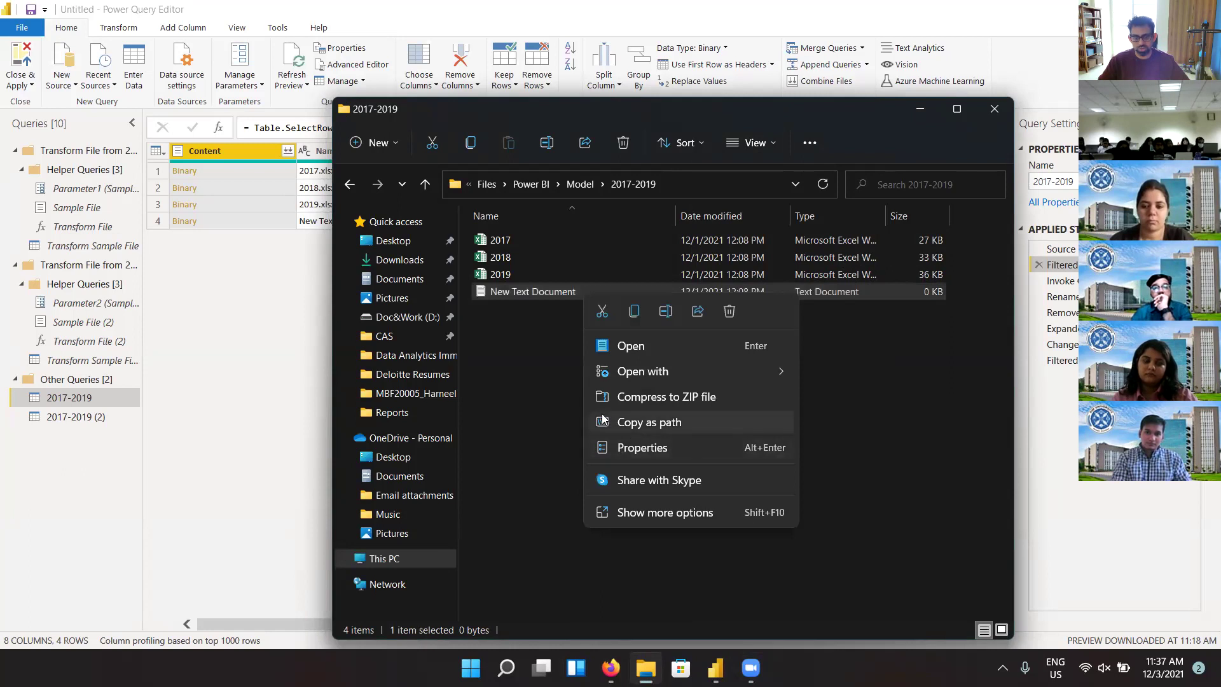
left_click(630, 513)
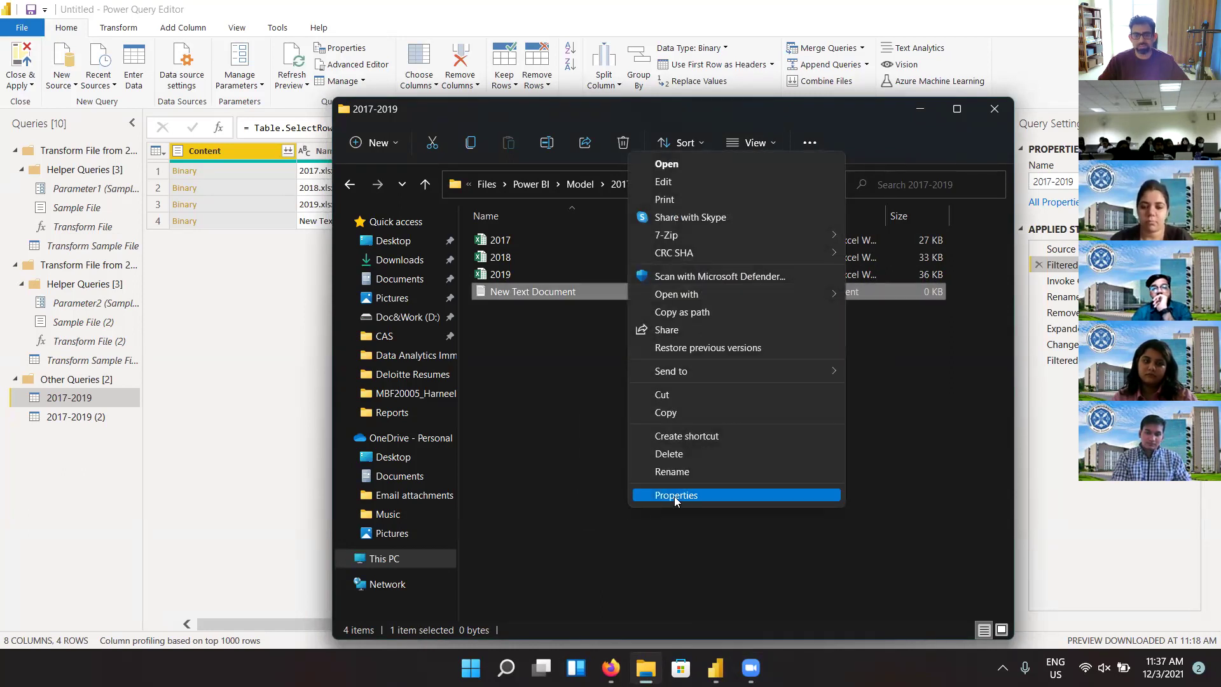
left_click(674, 496)
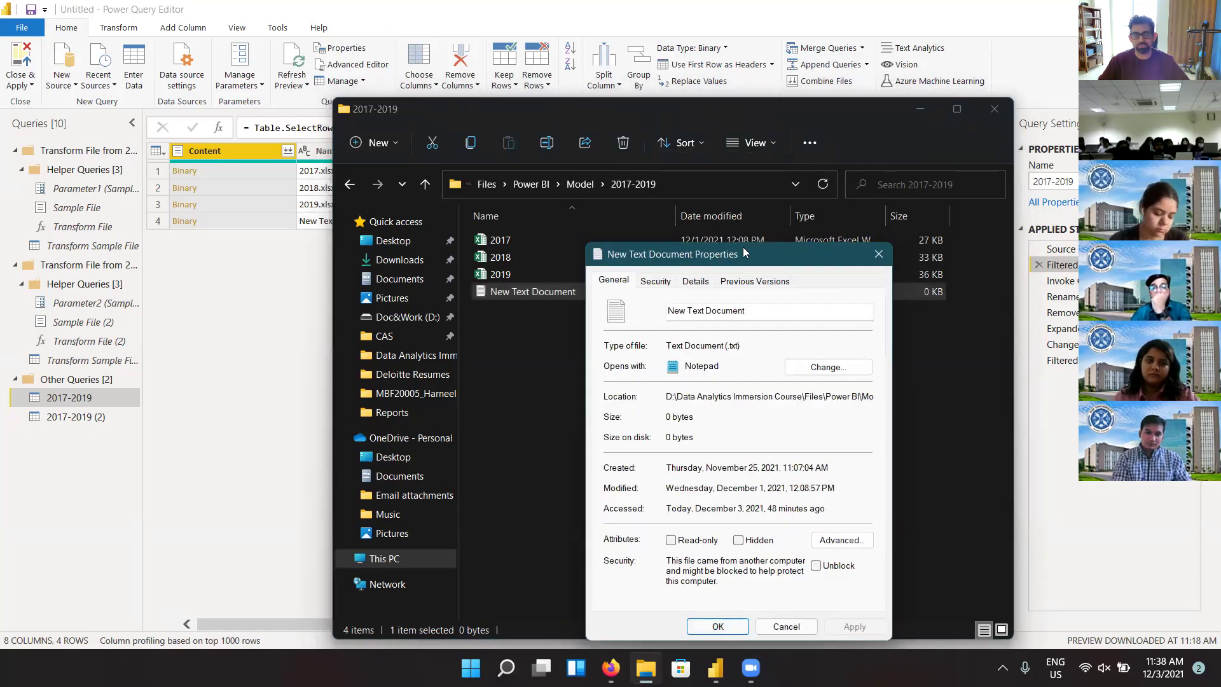
left_click_drag(746, 253, 650, 189)
left_click(657, 480)
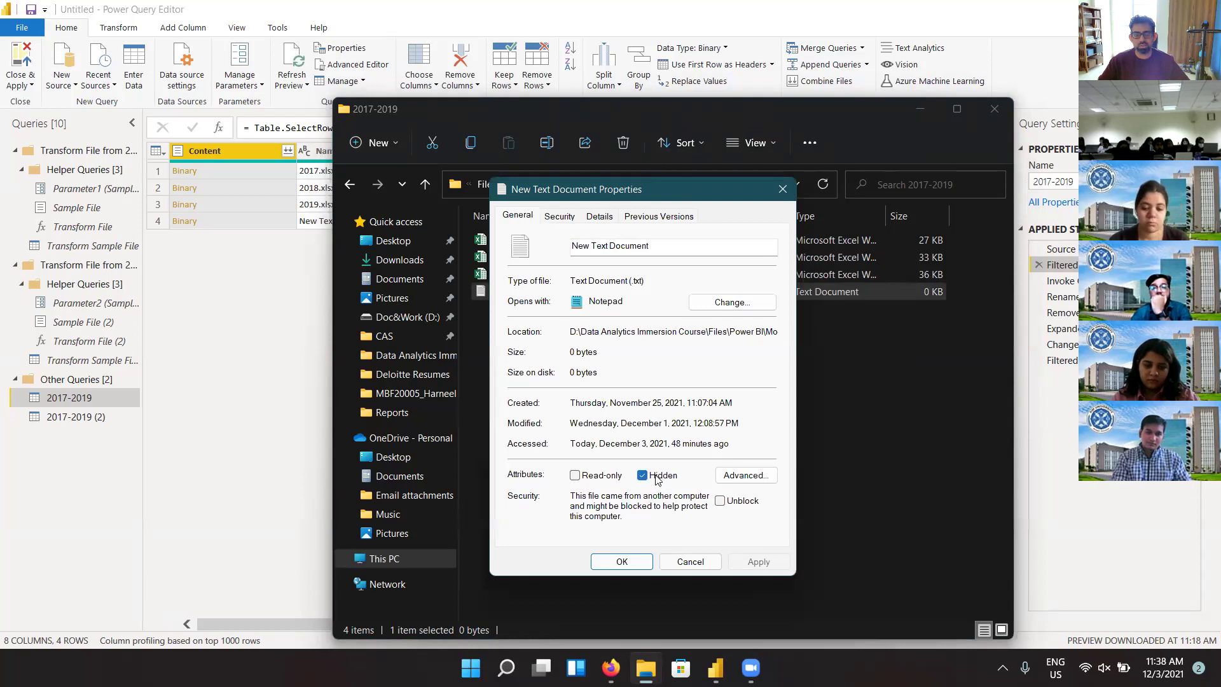
left_click(751, 558)
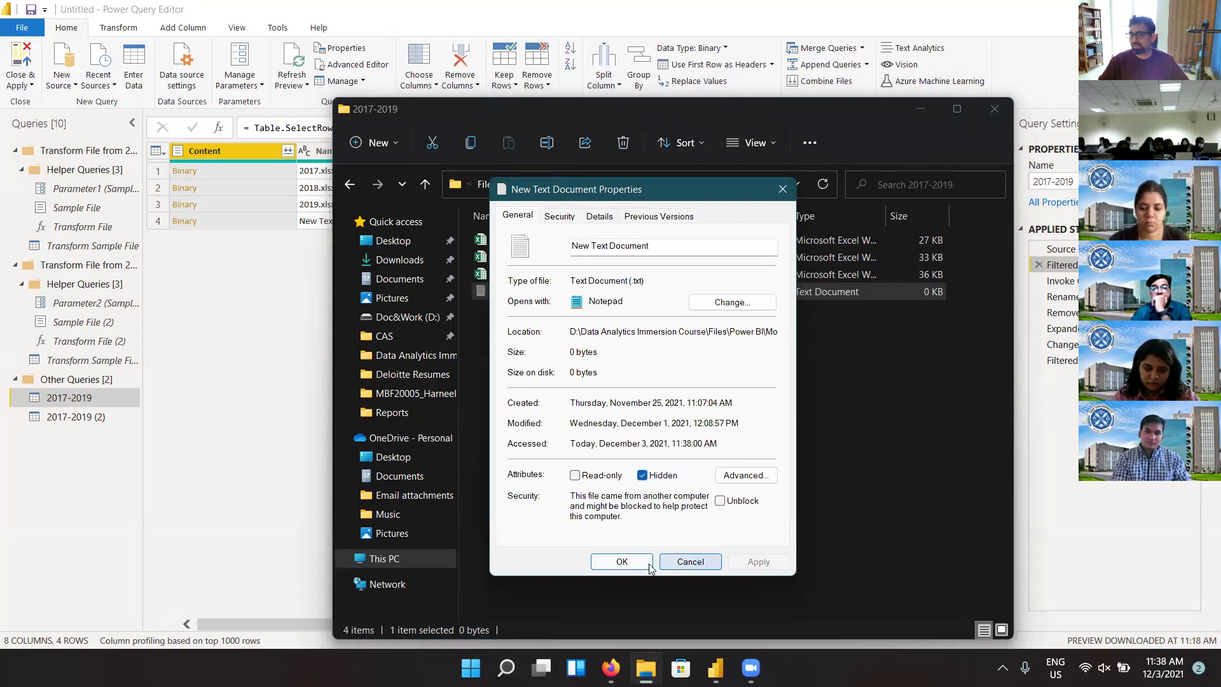
left_click(621, 563)
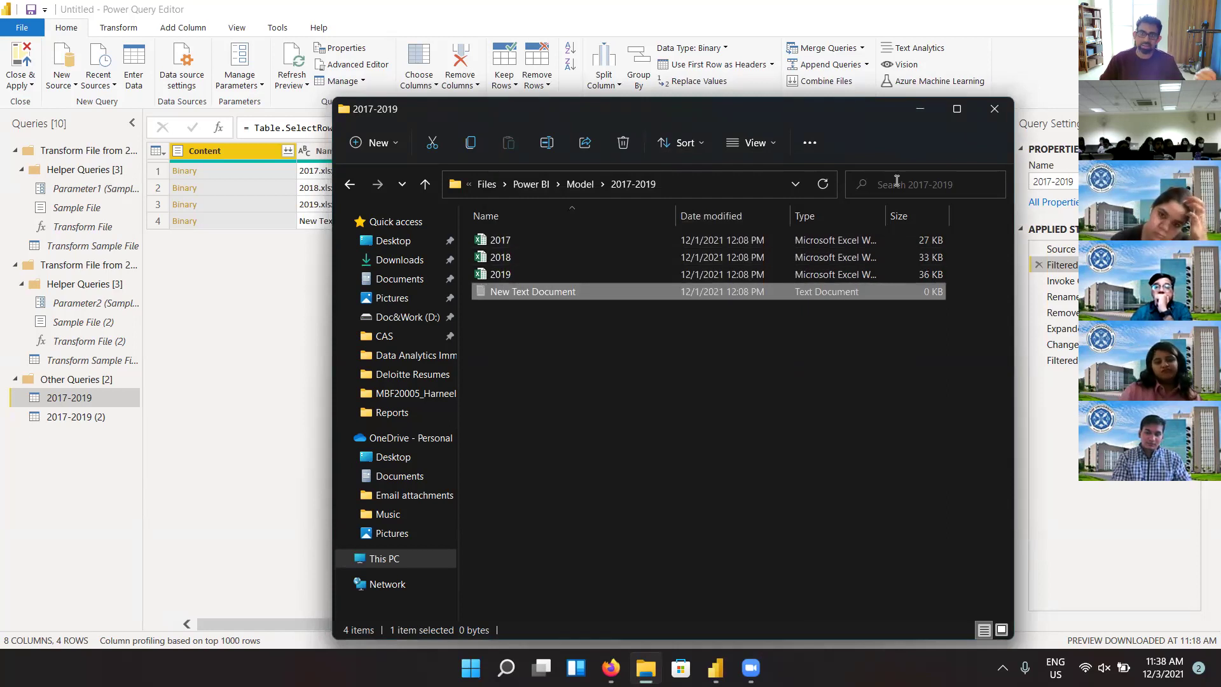
left_click(933, 111)
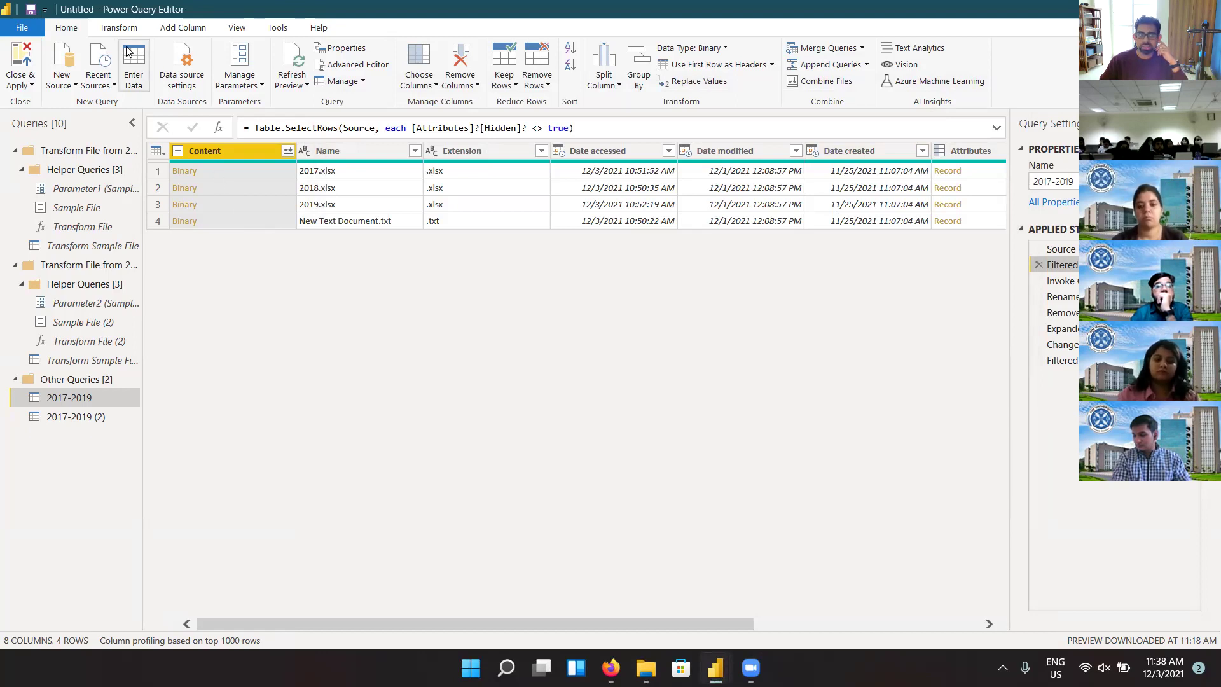
Step: Refresh the 2017-2019 preview down to three workbooks, recheck its applied steps, and apply the changes
left_click(299, 61)
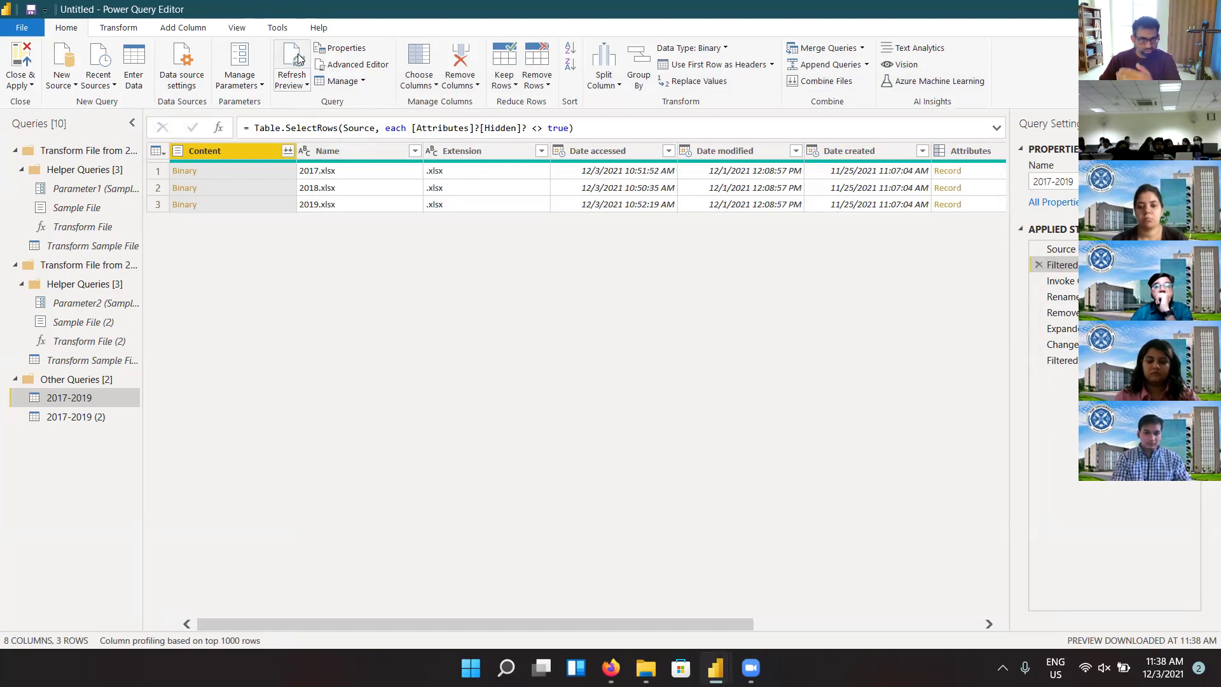
left_click(1061, 282)
left_click(1064, 298)
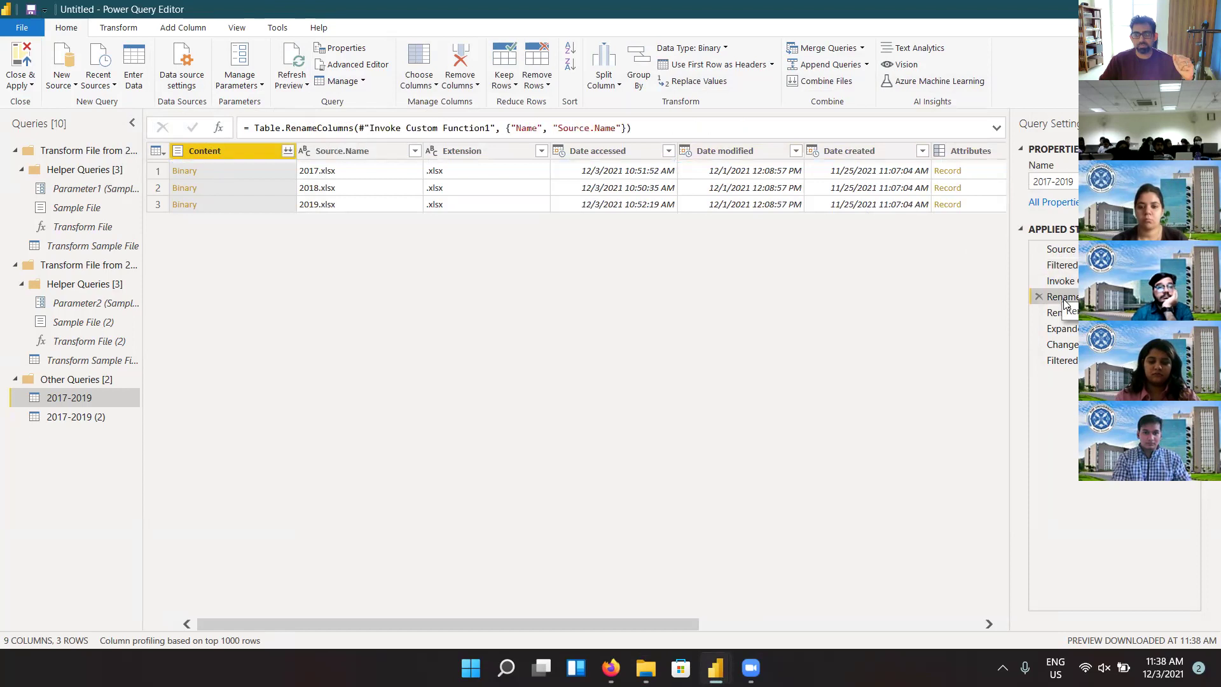
left_click(1069, 314)
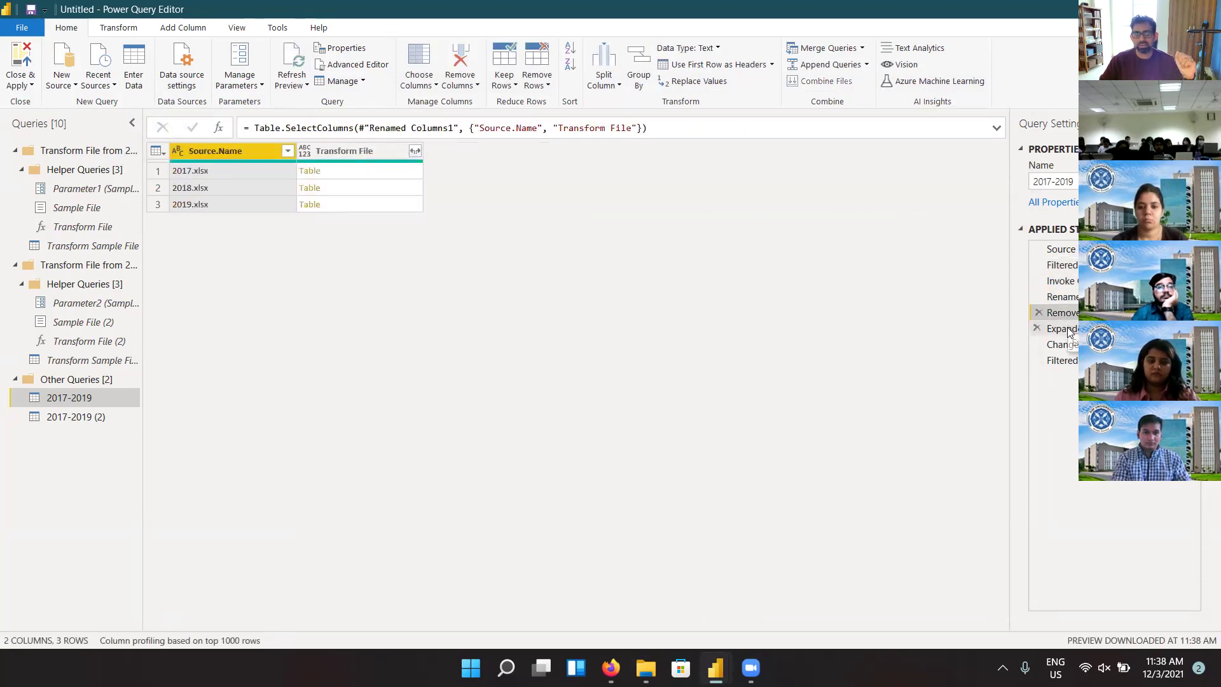
left_click(1069, 329)
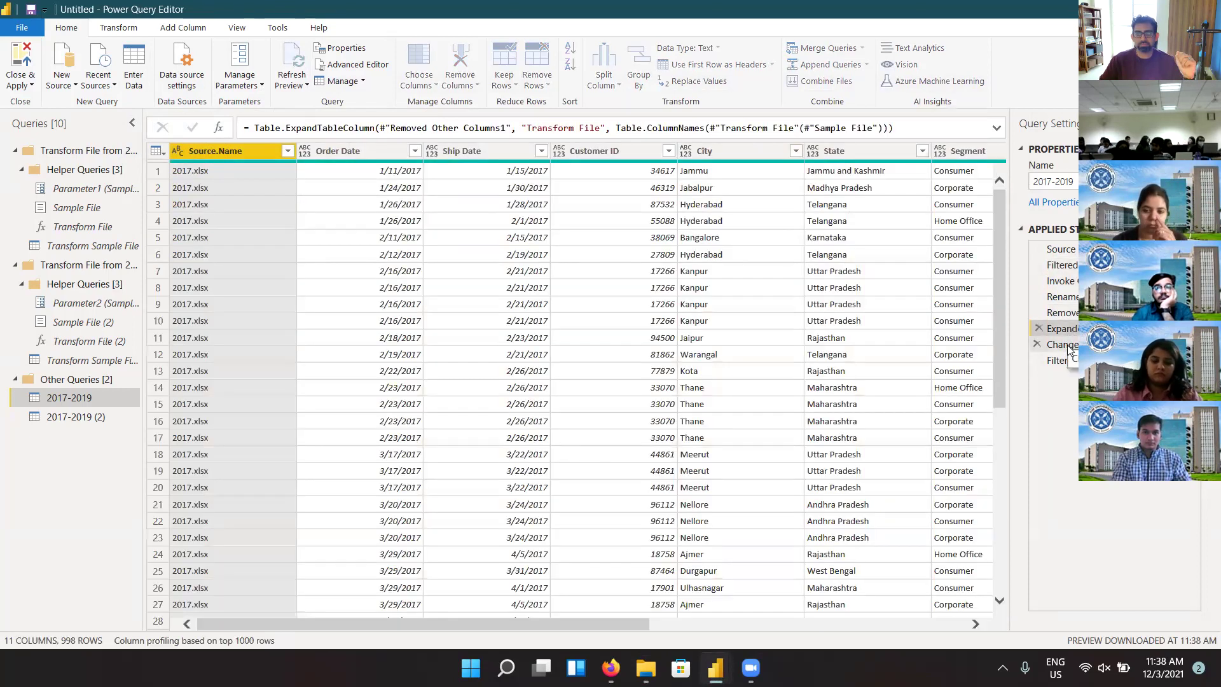
left_click(1069, 345)
left_click(1069, 361)
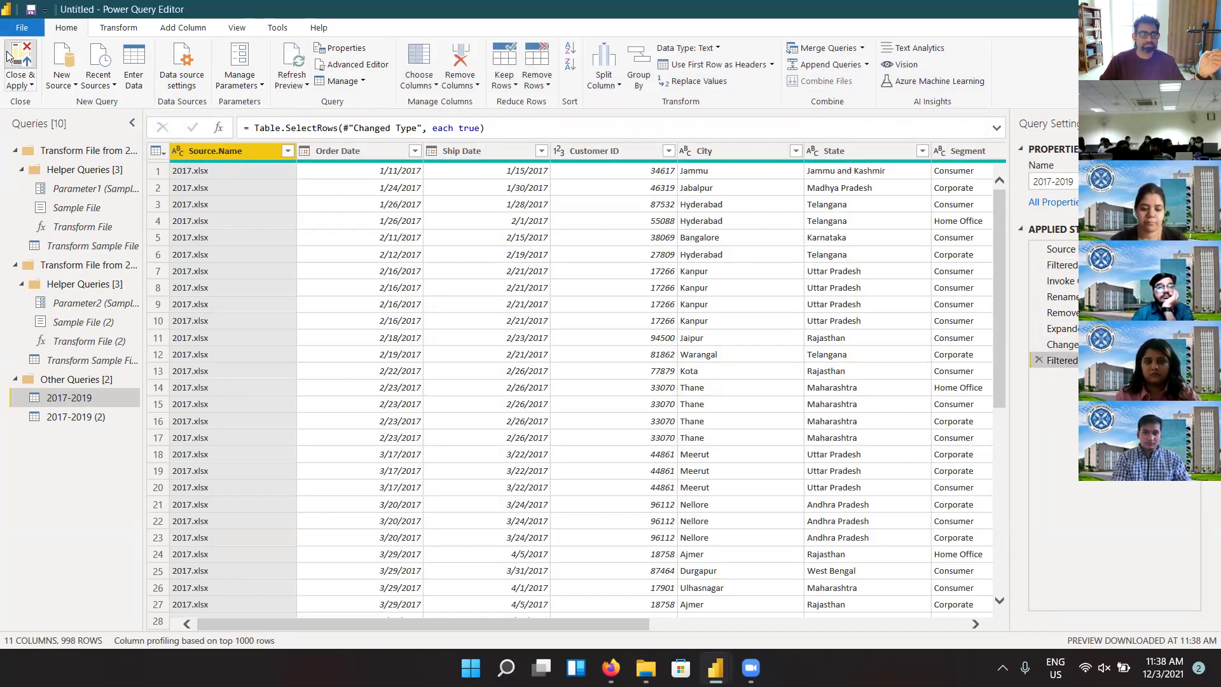
left_click(8, 56)
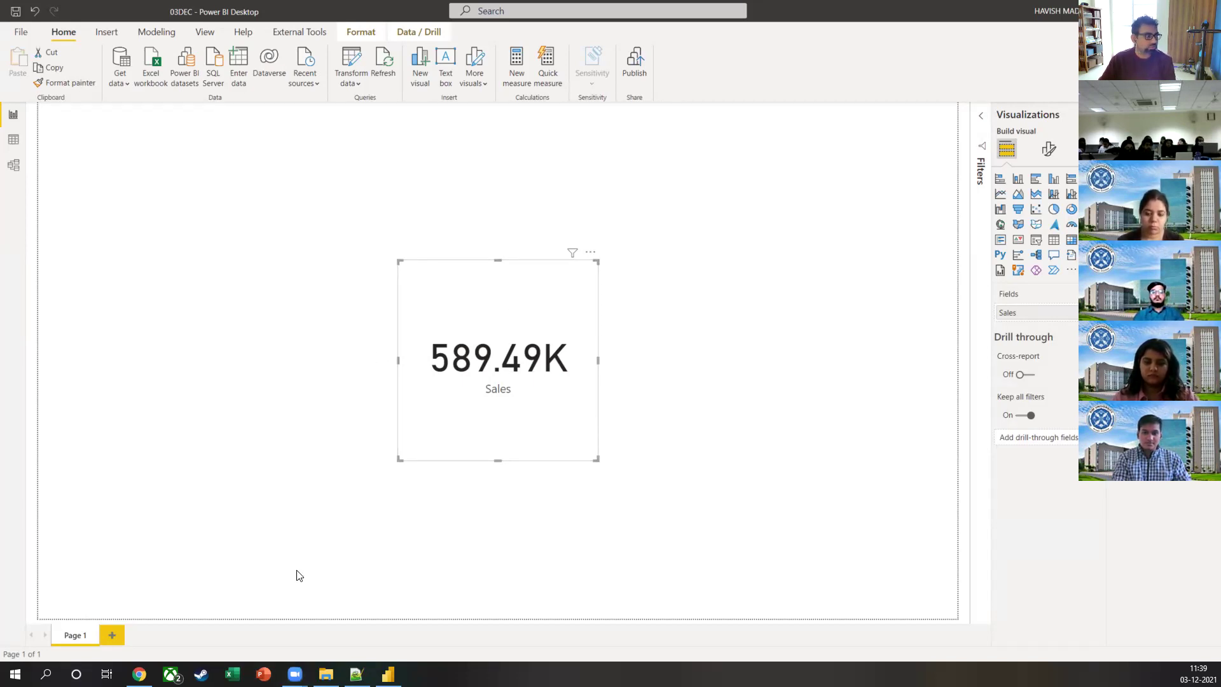
Step: Switch from the Power BI report to the 2017-2019 folder in File Explorer
key("alt+Tab")
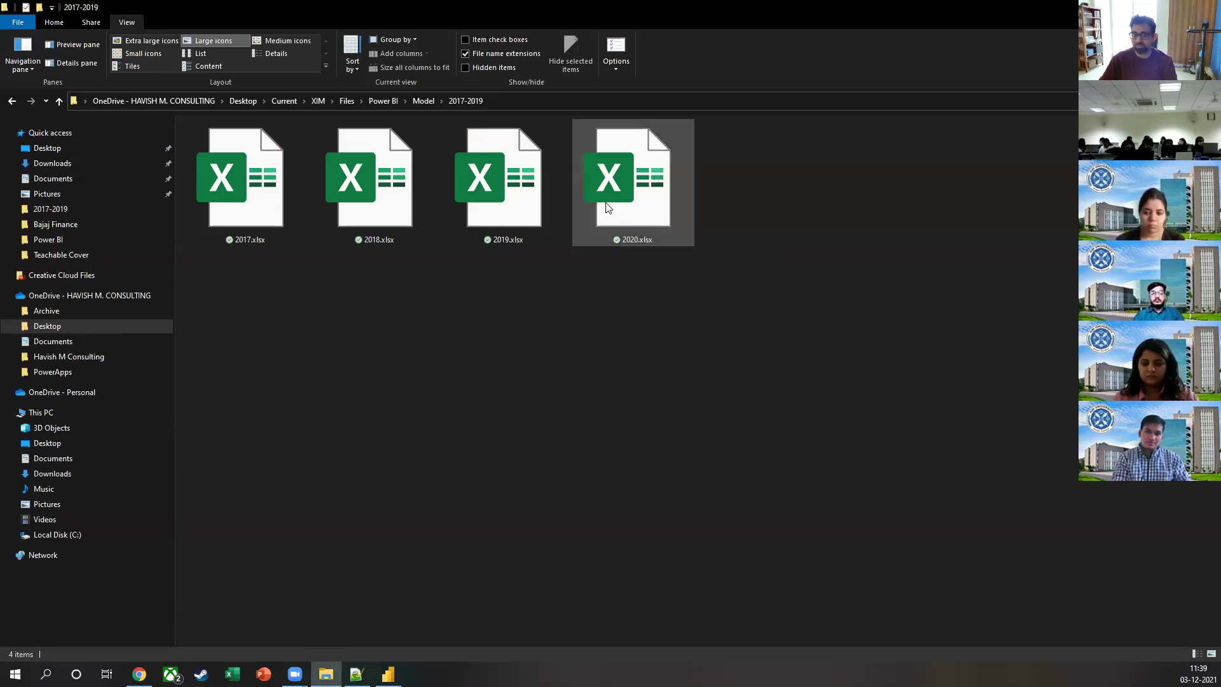
Step: Look over 2017.xlsx, 2018.xlsx, 2019.xlsx and 2020.xlsx, then return to the Power BI report
left_click(254, 156)
left_click(356, 167)
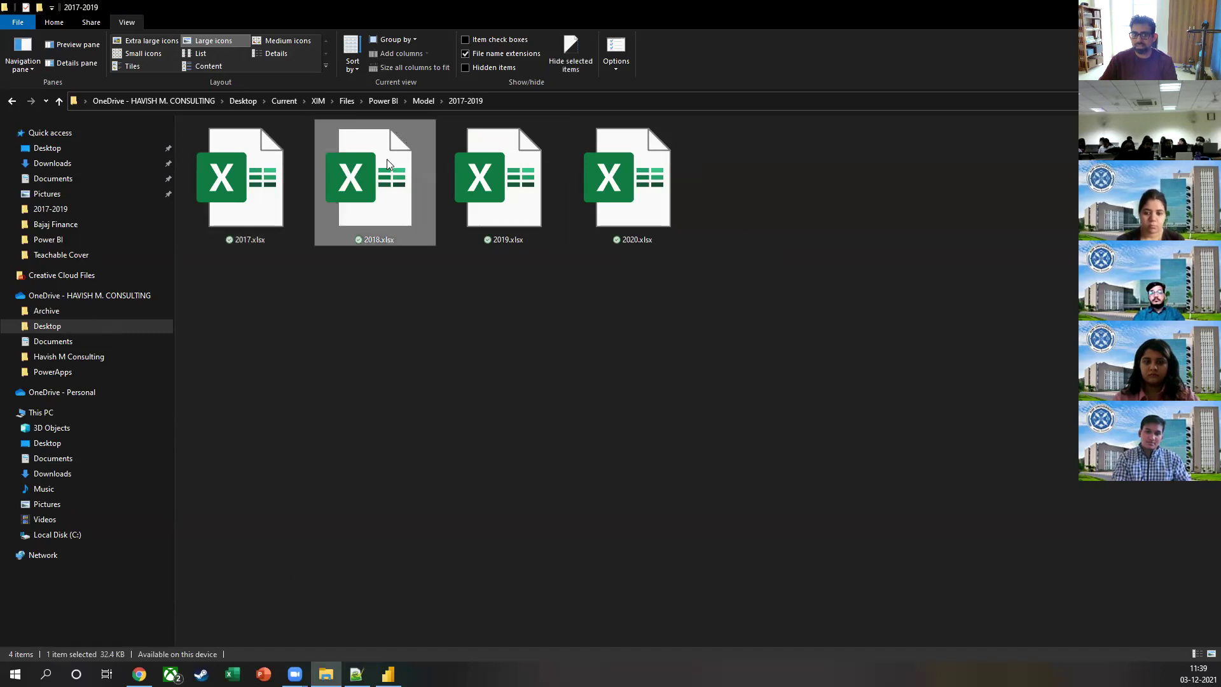
left_click(461, 160)
left_click(622, 219)
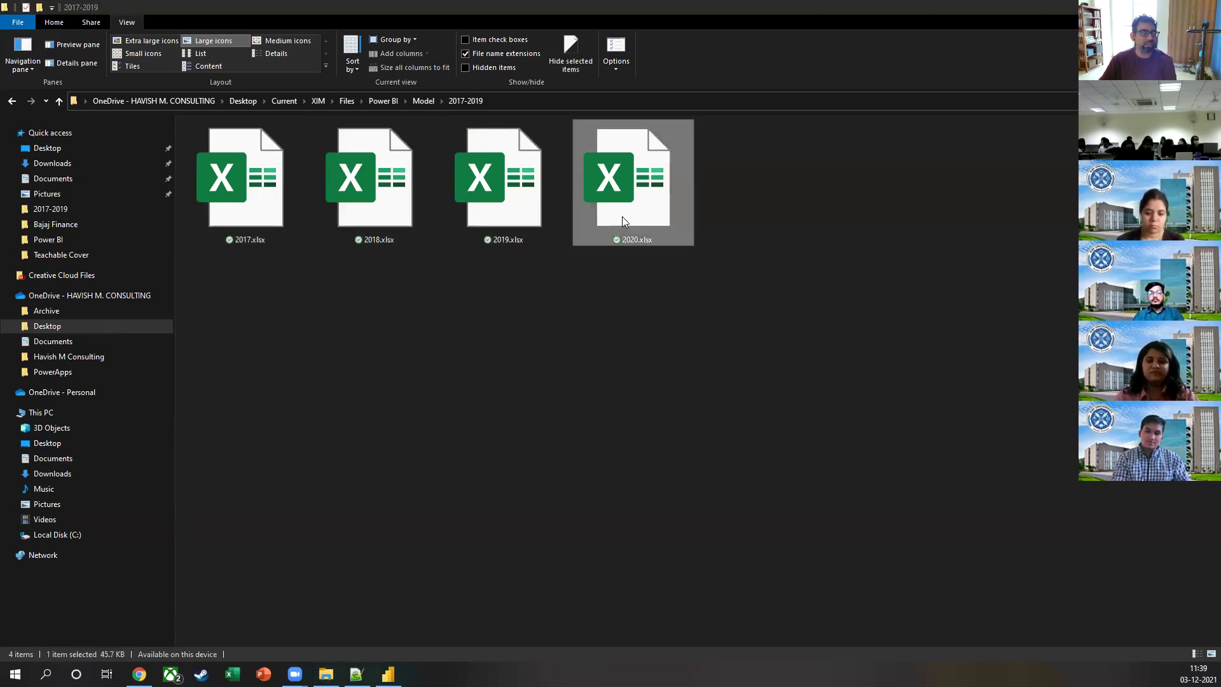
key("alt+Tab")
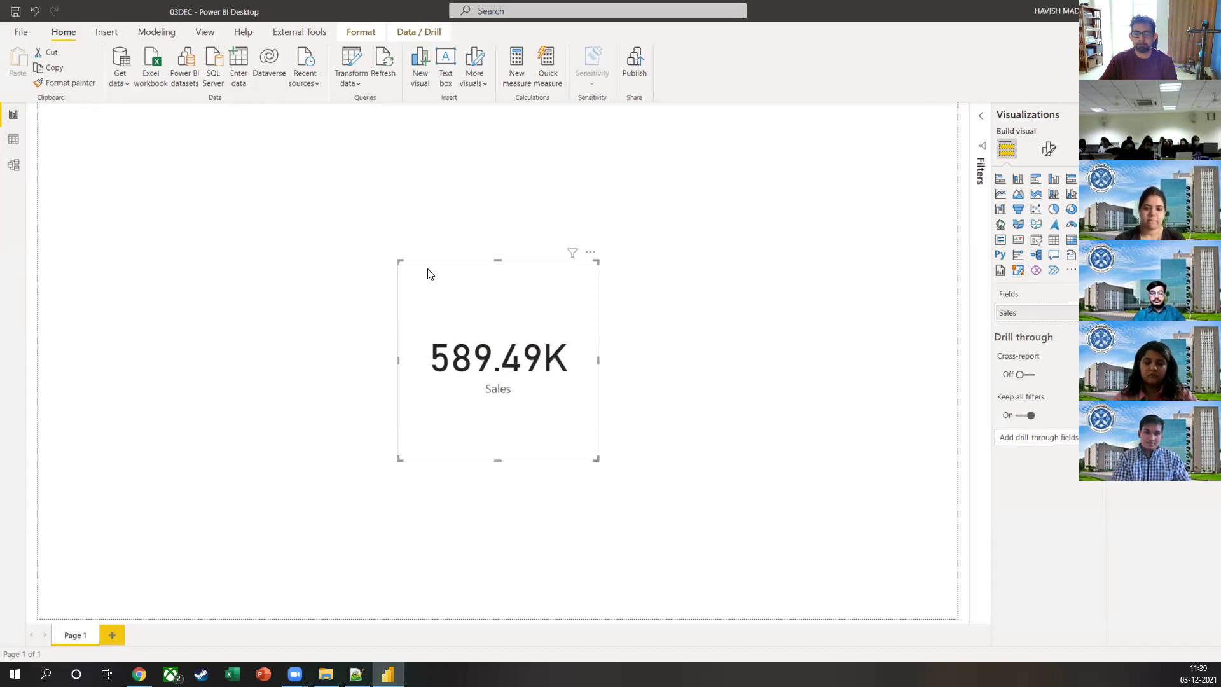
Step: Shorten the 589.49K Sales card, centre it on the page, then bring Chrome forward
left_click(498, 464)
left_click(499, 422)
left_click_drag(500, 454, 507, 368)
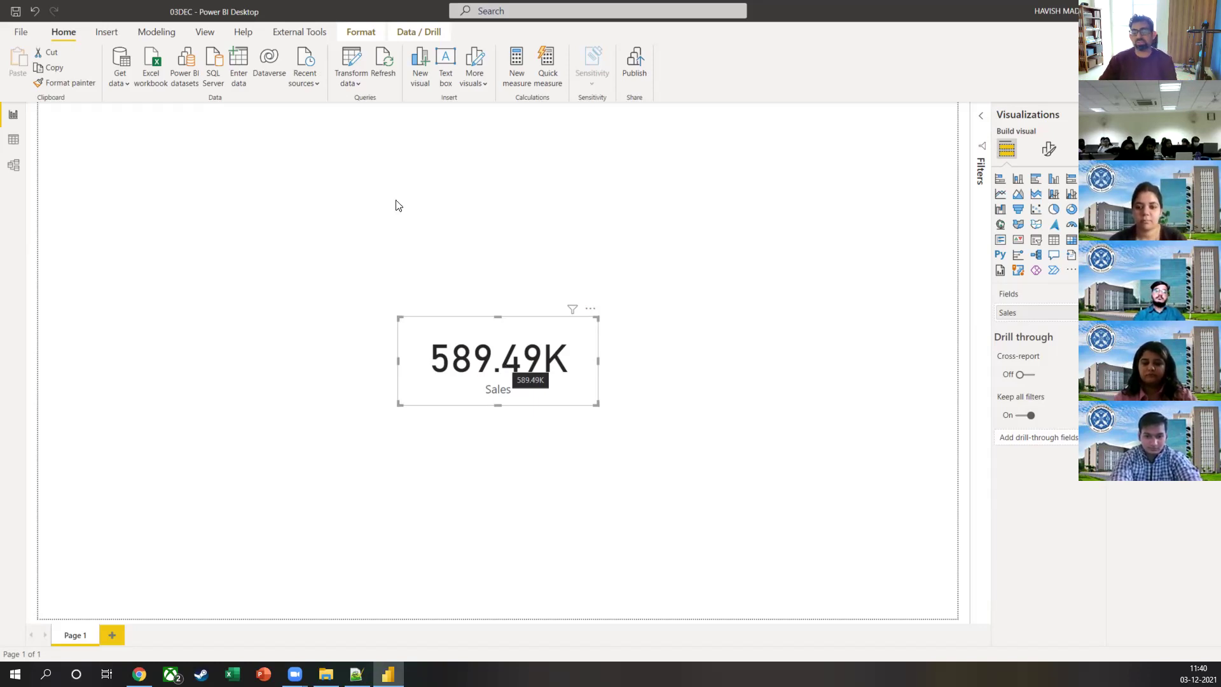
left_click(662, 405)
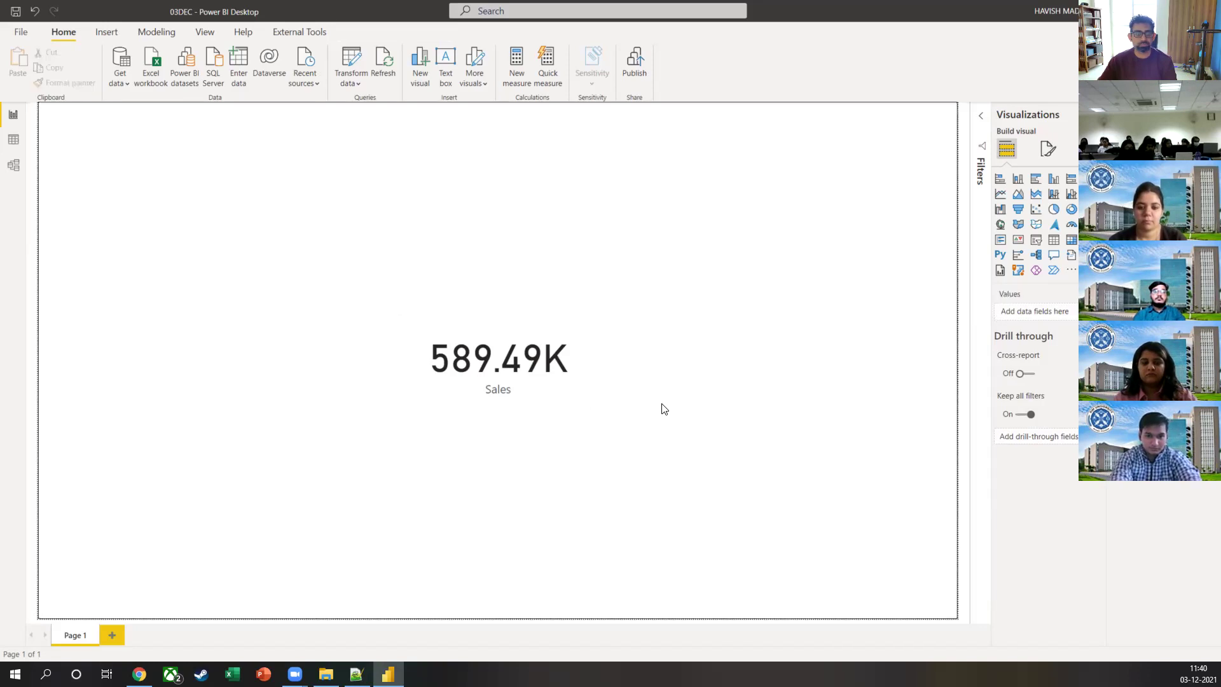
left_click(525, 372)
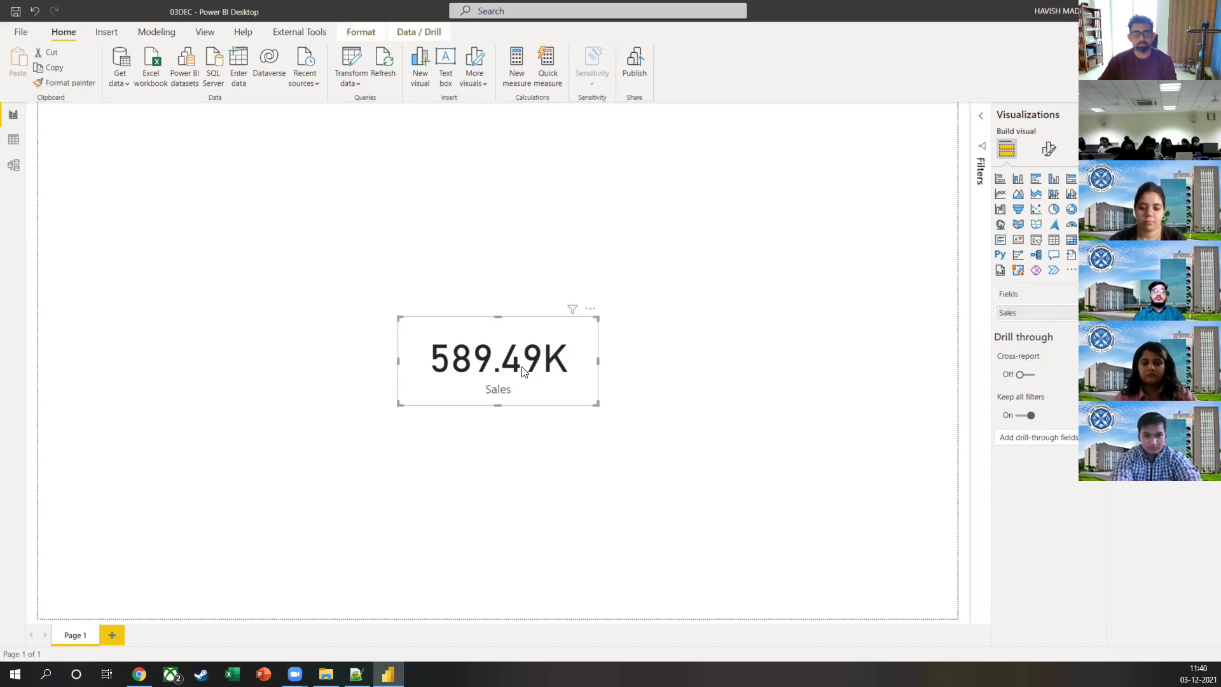
left_click(703, 358)
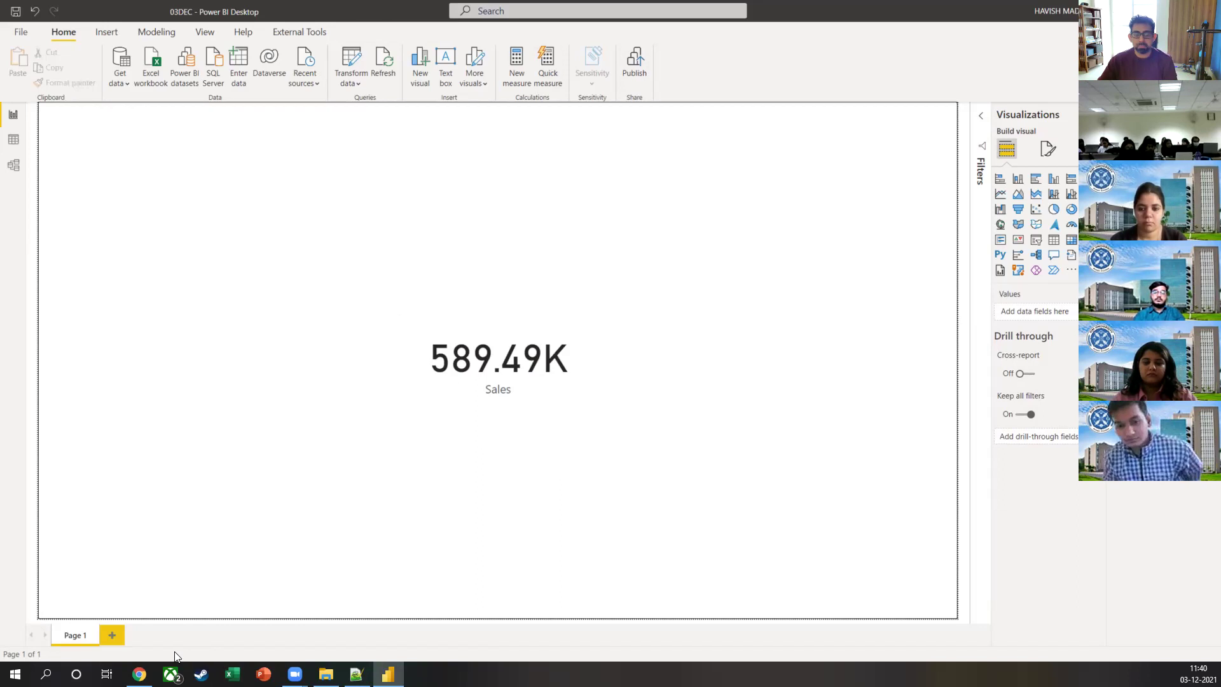
left_click(139, 674)
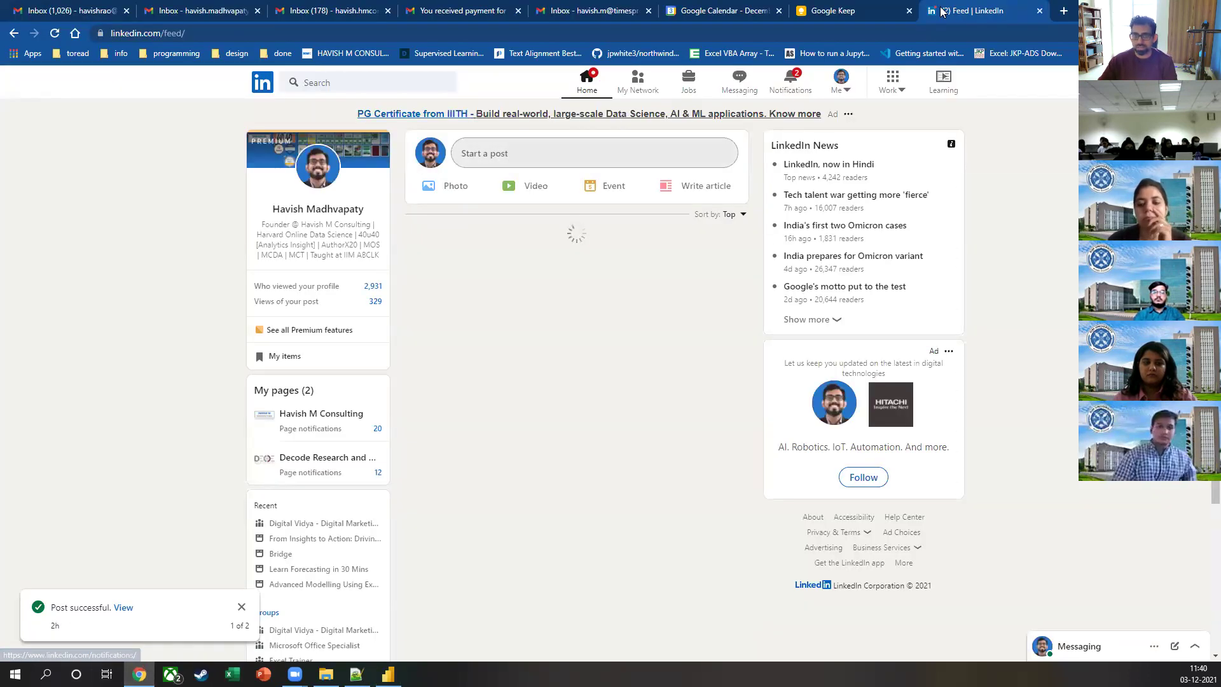
Step: Google 'pythohn combiel files from folder' in a new Chrome tab
left_click(1066, 14)
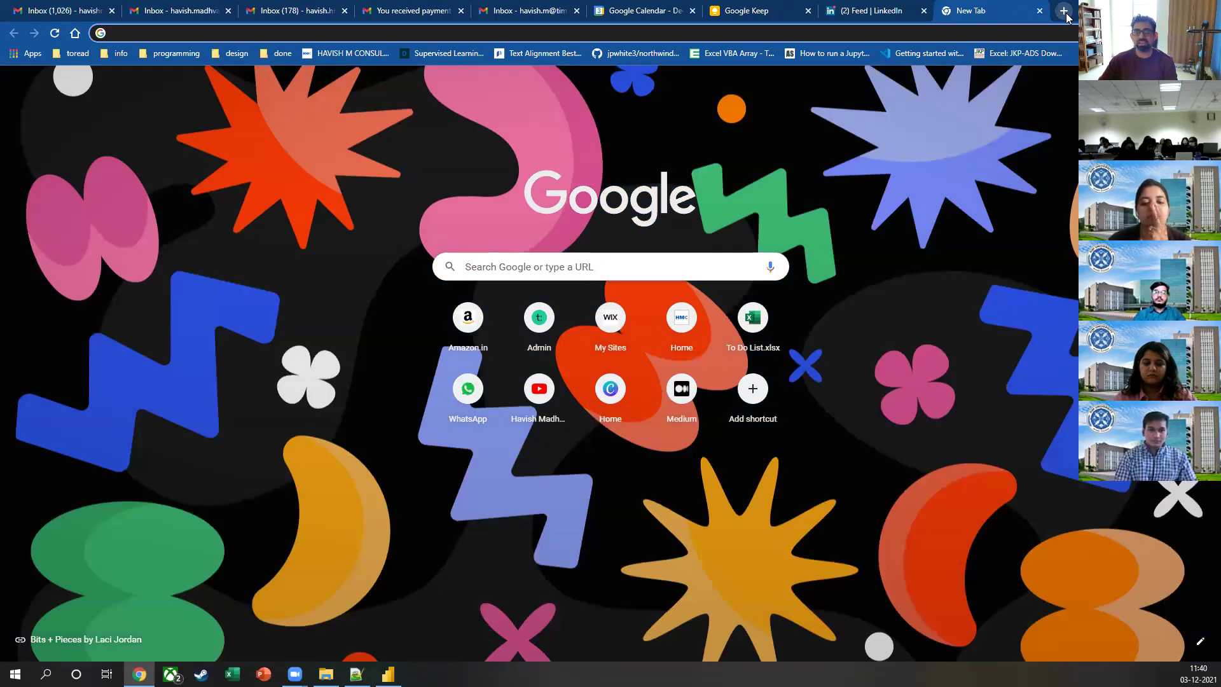
left_click(568, 31)
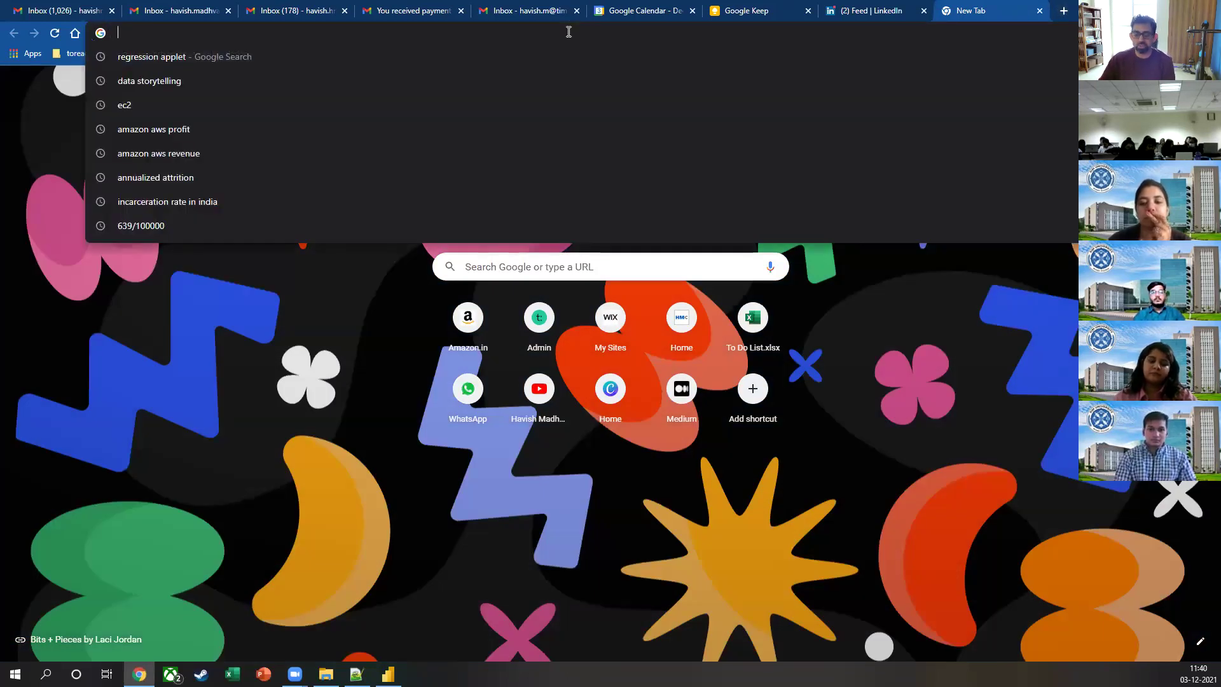
type("pythohn combiel files from folder")
key("Return")
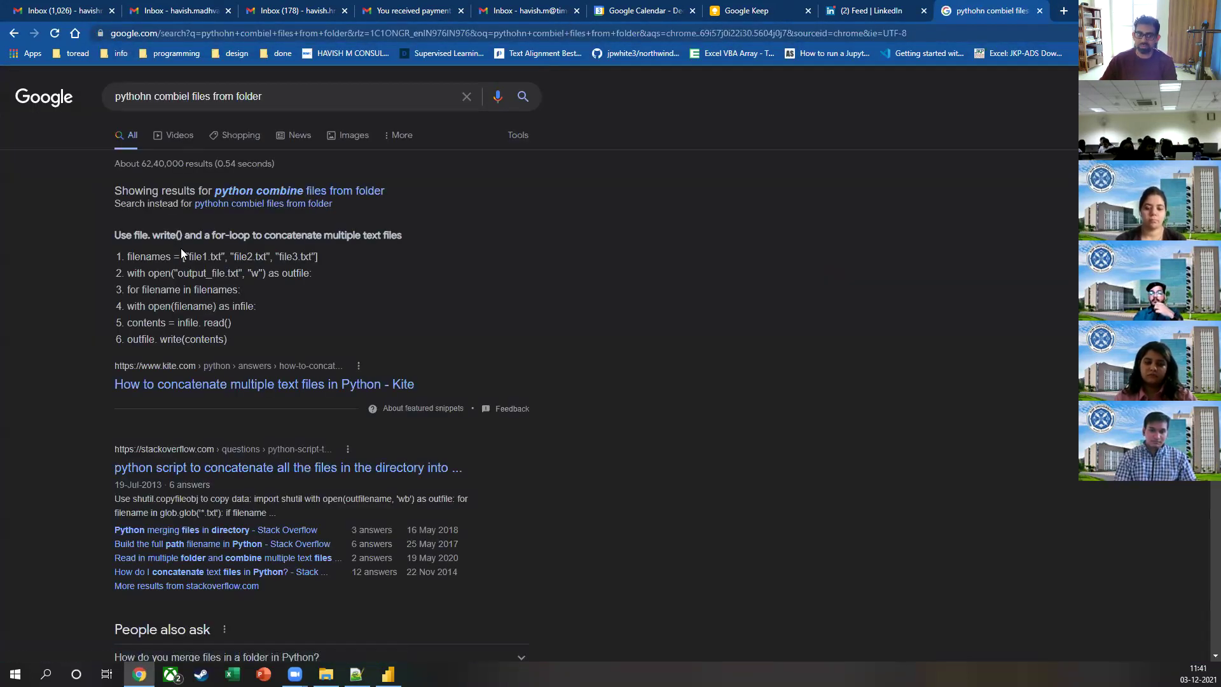
Step: Open the Kite article and highlight the filenames line in its code sample
left_click(220, 383)
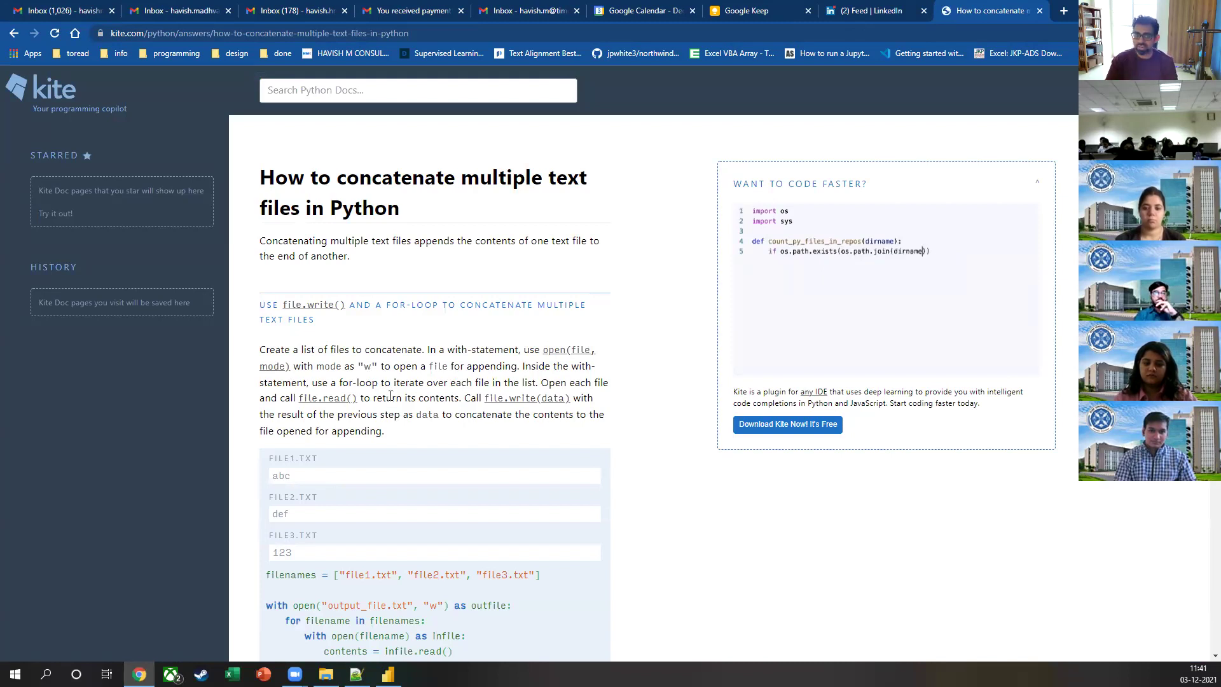
scroll(391, 396, "down", 4)
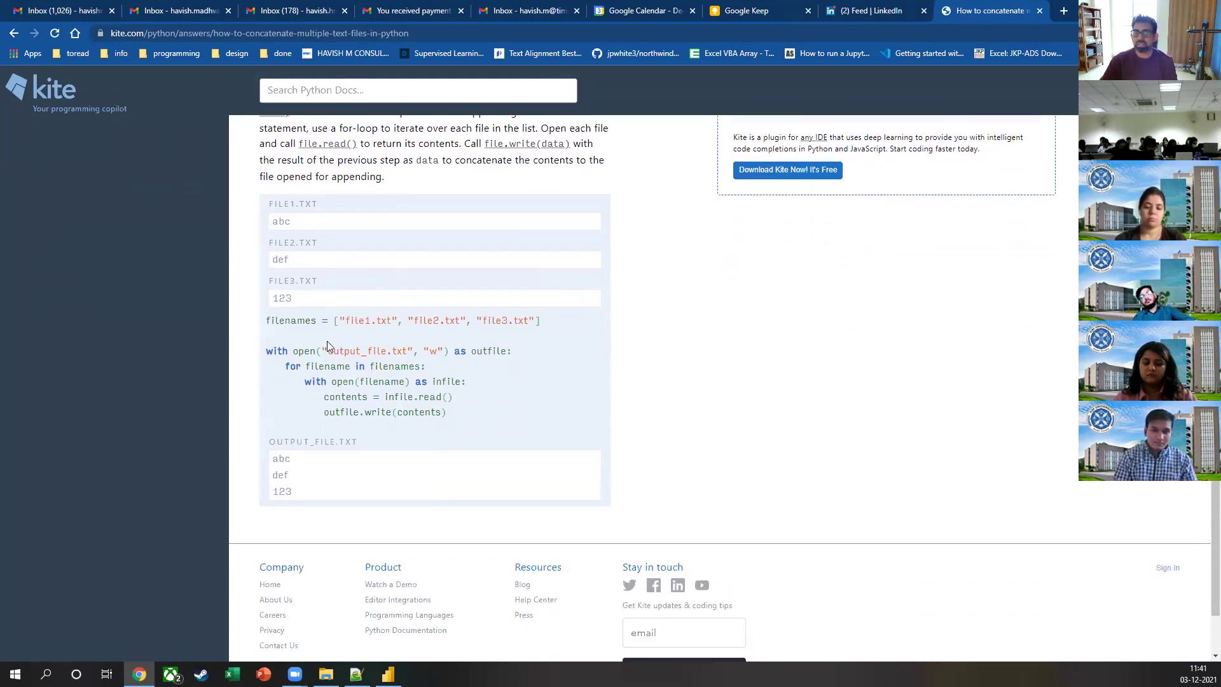
left_click_drag(292, 320, 266, 320)
left_click_drag(479, 305, 550, 325)
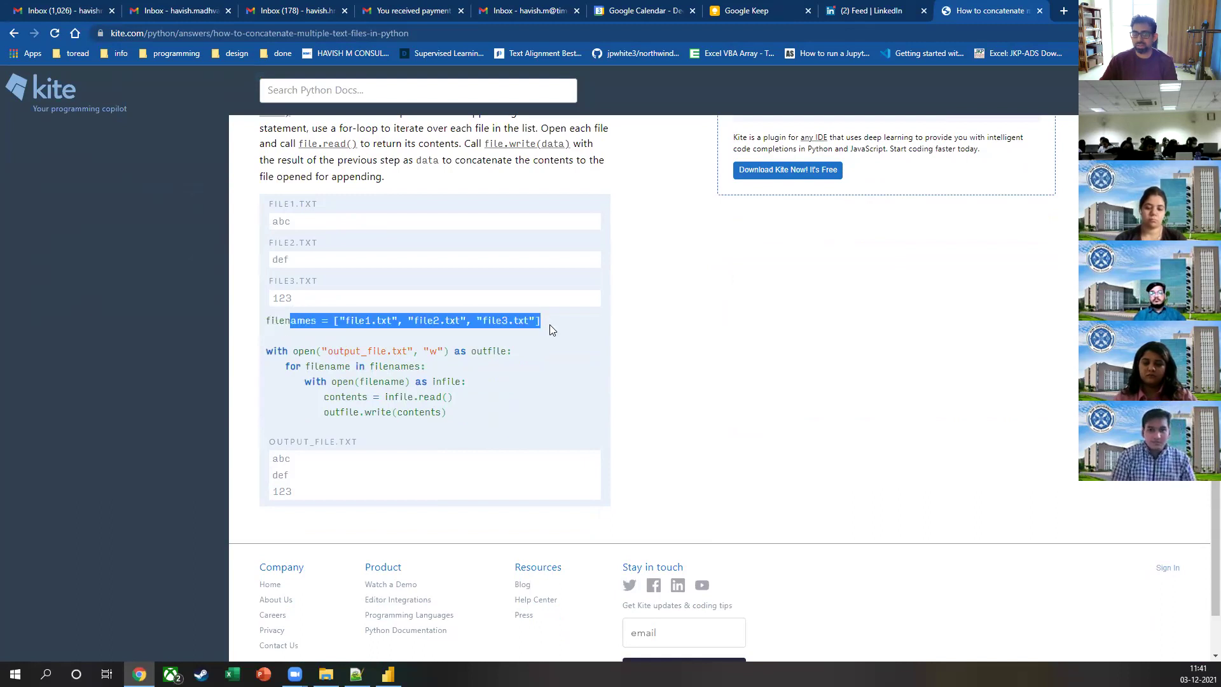
left_click(549, 325)
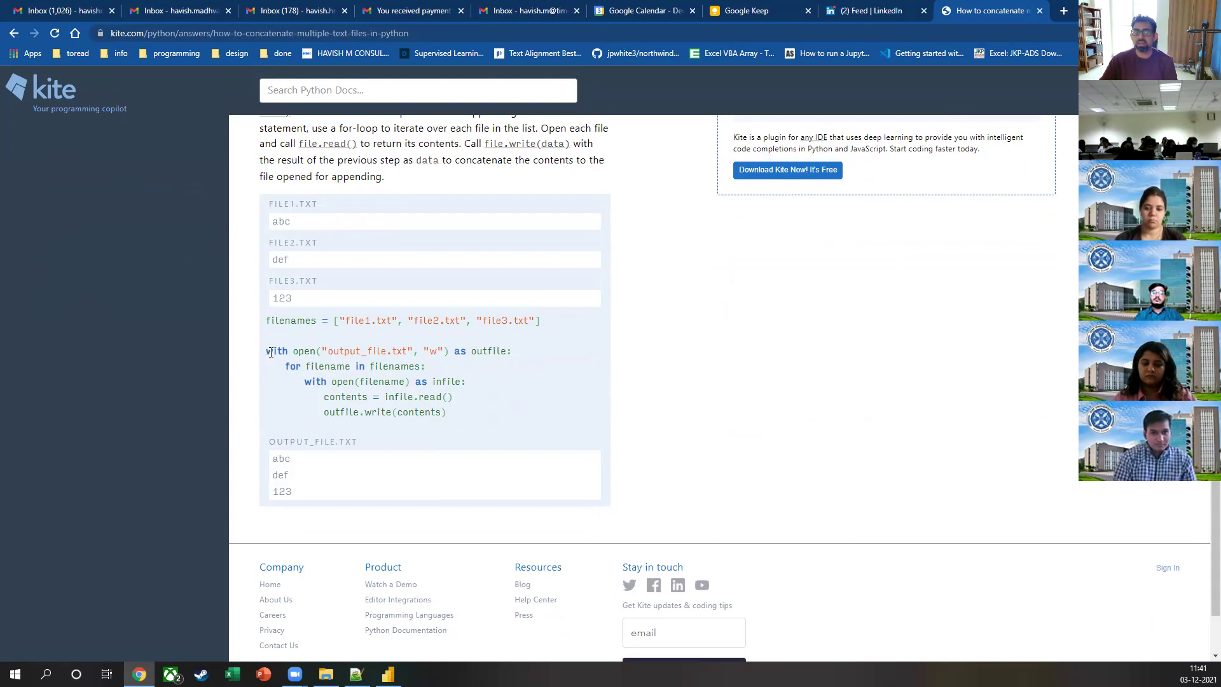
Step: Highlight the open call's output_file.txt name, 'w' write mode and outfile variable
left_click_drag(305, 350, 406, 358)
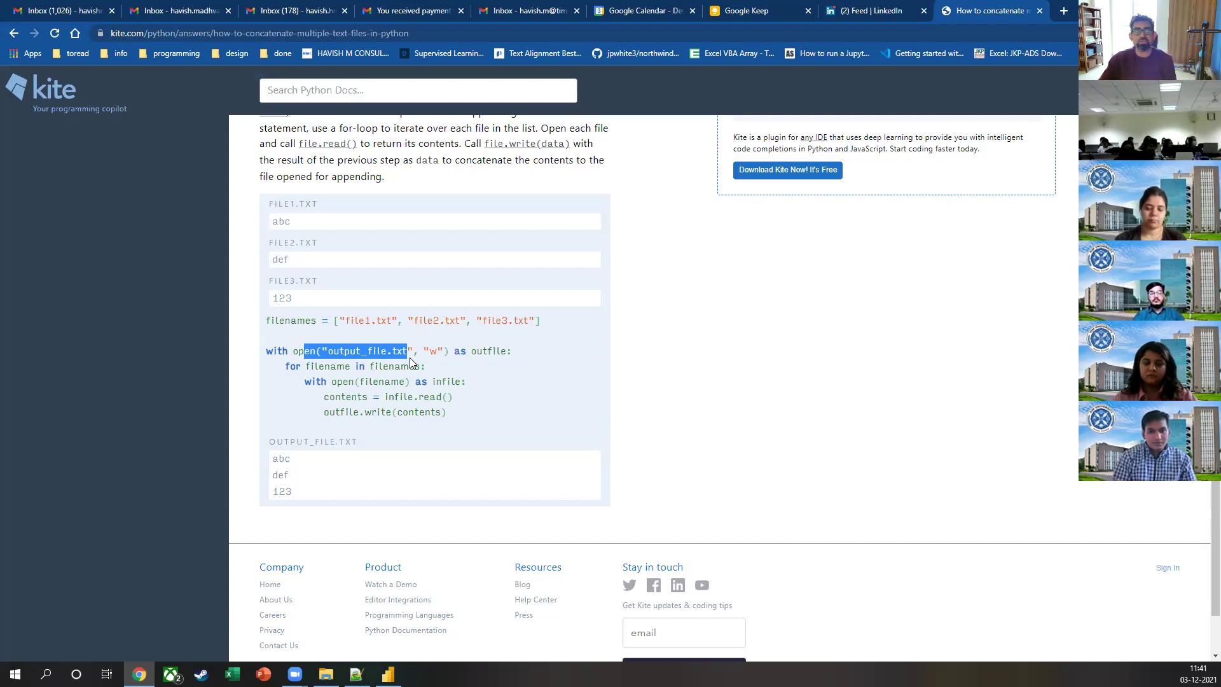
left_click(410, 357)
left_click_drag(332, 350, 407, 350)
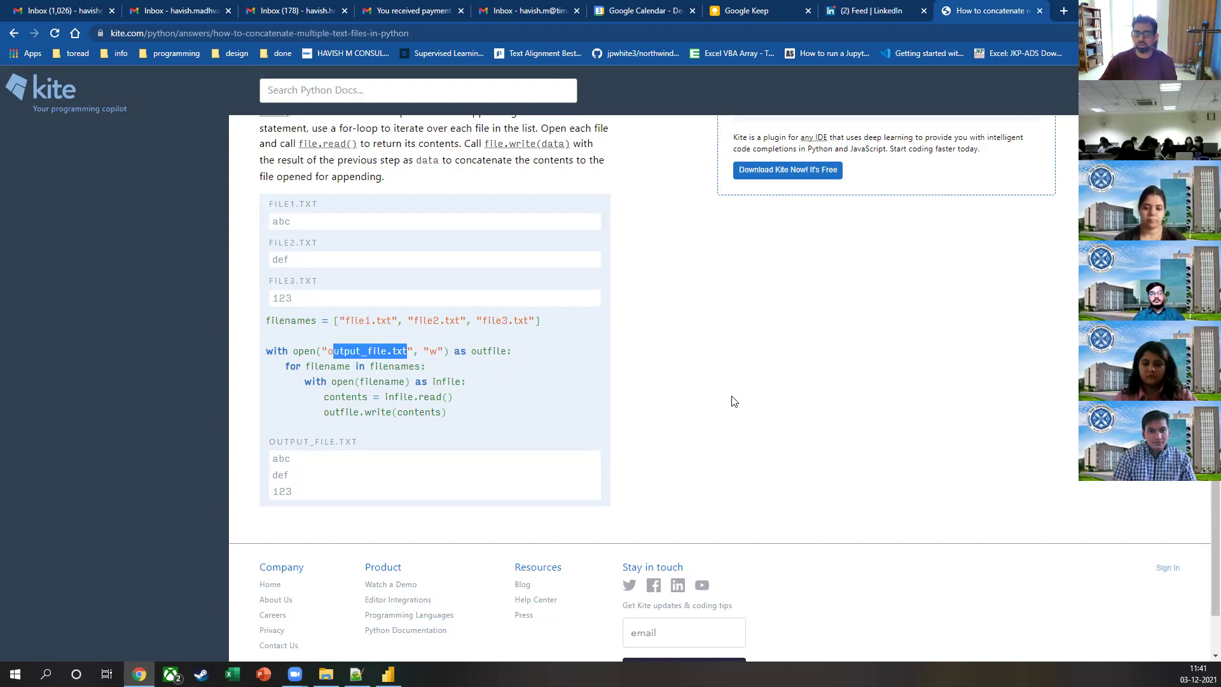
double_click(433, 351)
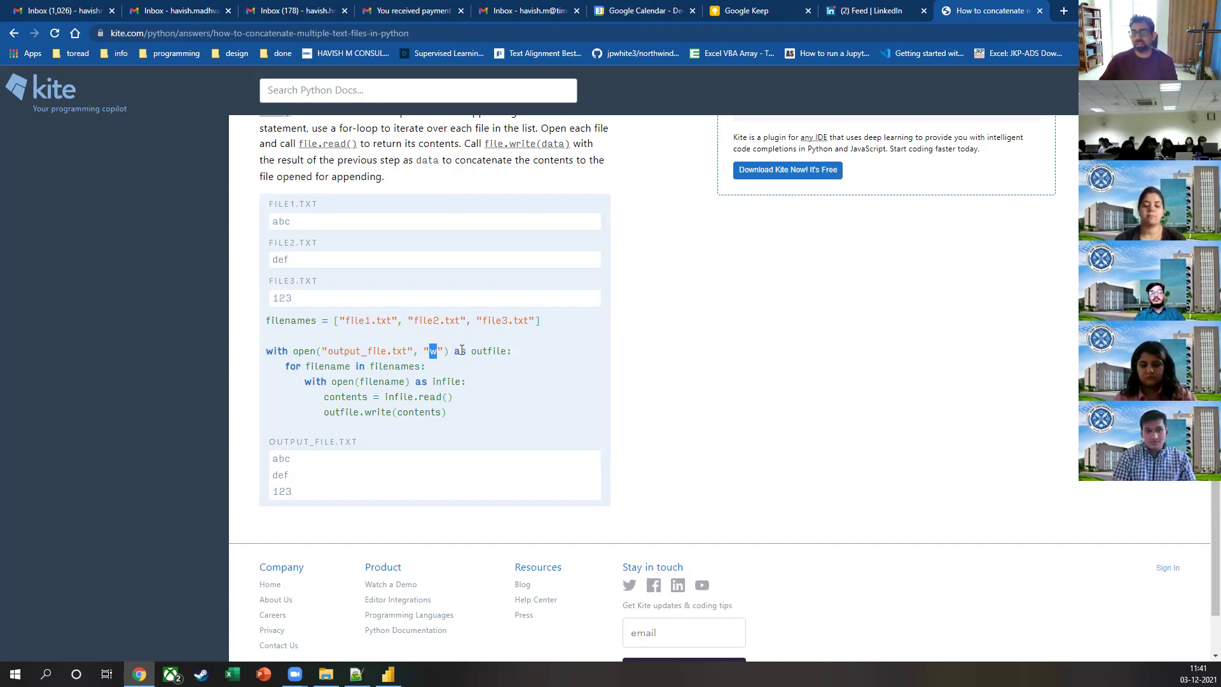
left_click_drag(472, 351, 501, 349)
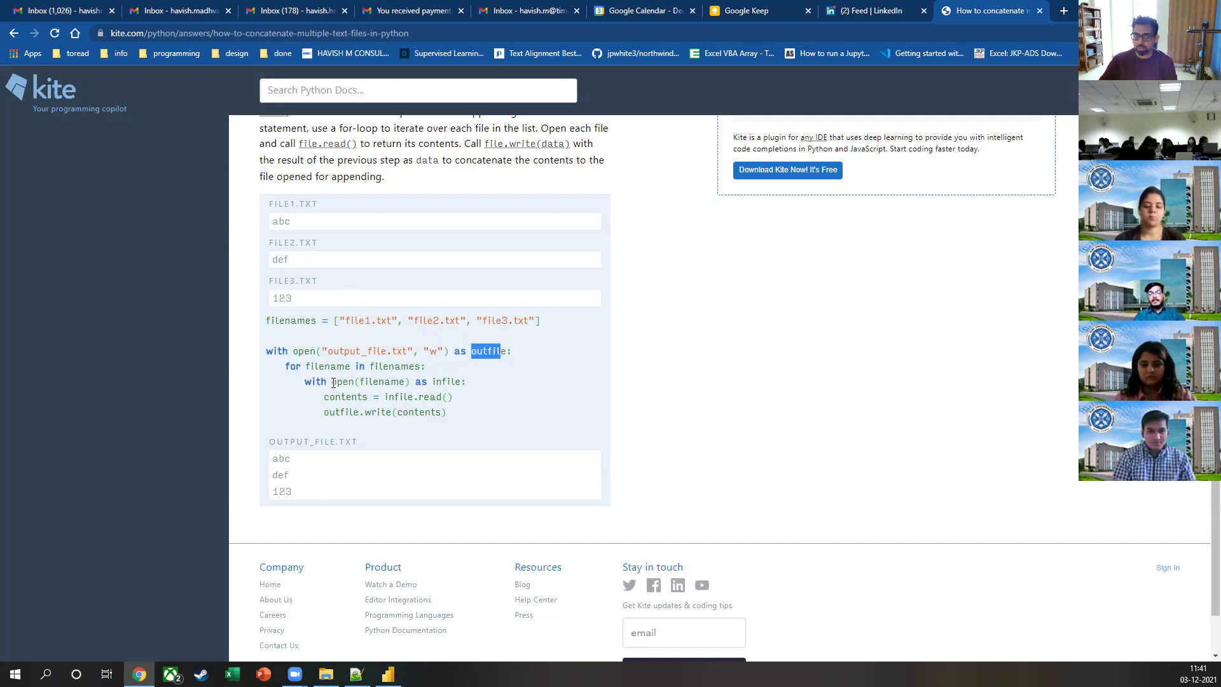
Step: Highlight the loop's open(filename) and write calls and the file-name list, then return to the results
left_click_drag(333, 383, 379, 383)
left_click_drag(355, 320, 444, 337)
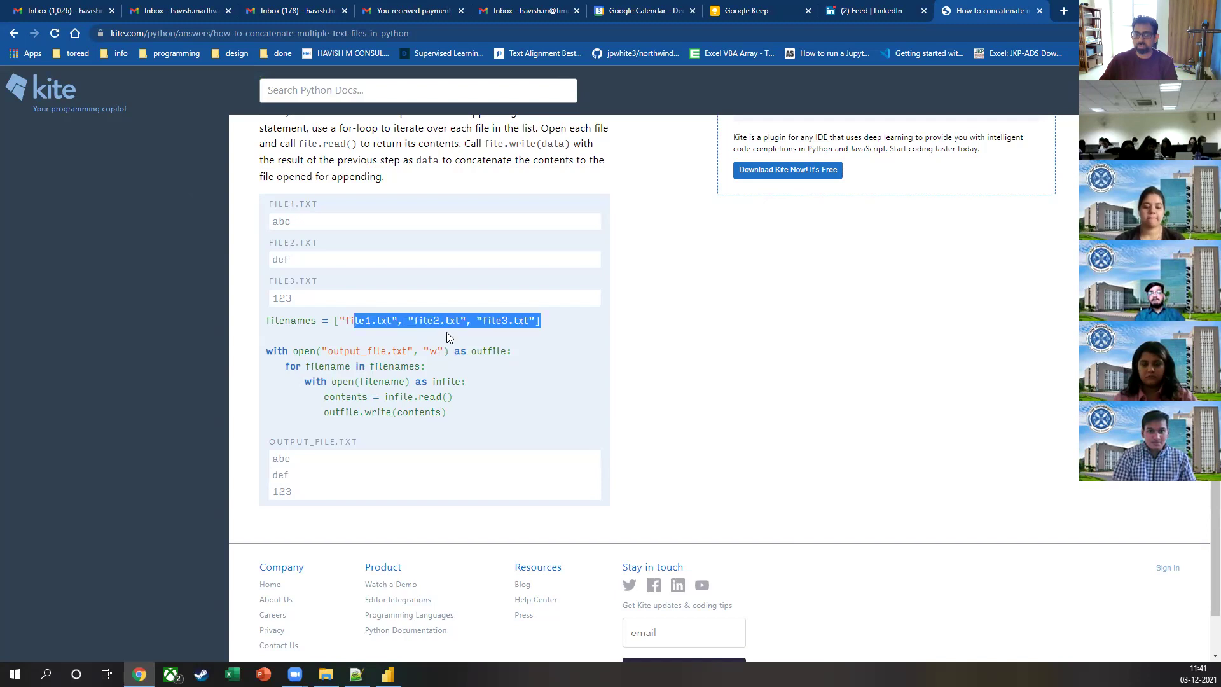
left_click_drag(335, 396, 408, 409)
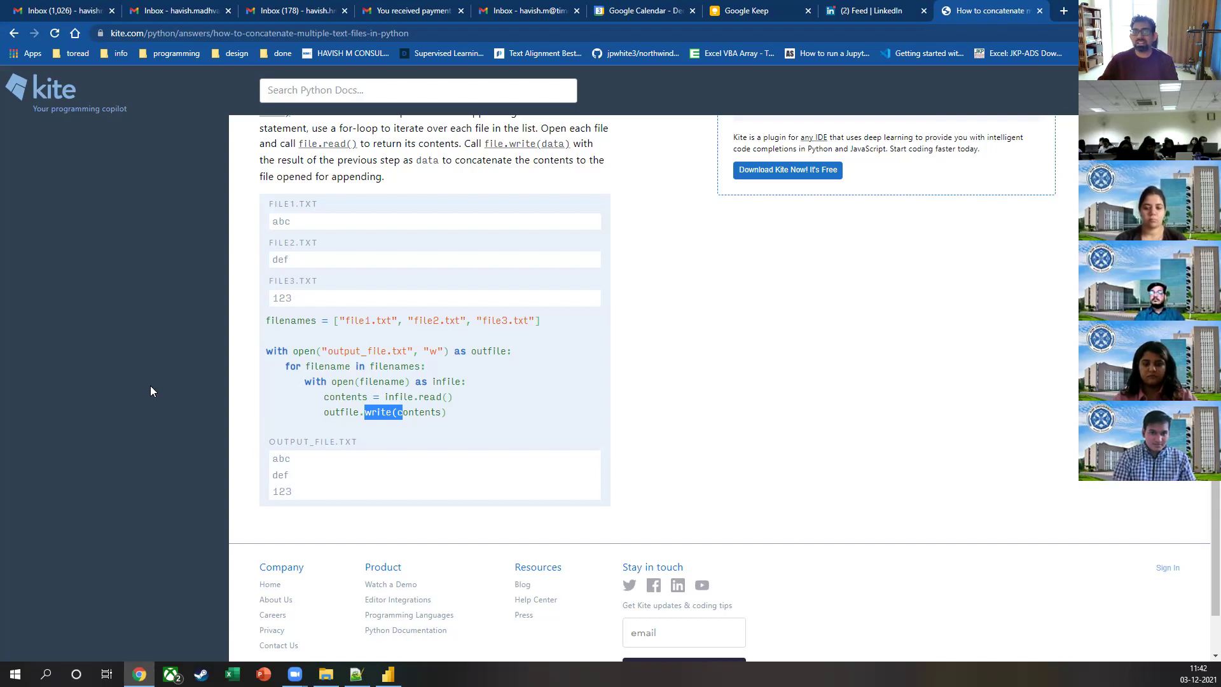
left_click(13, 33)
Step: Open the freeCodeCamp CSV-combining article and highlight glob in its import code
scroll(256, 335, "down", 3)
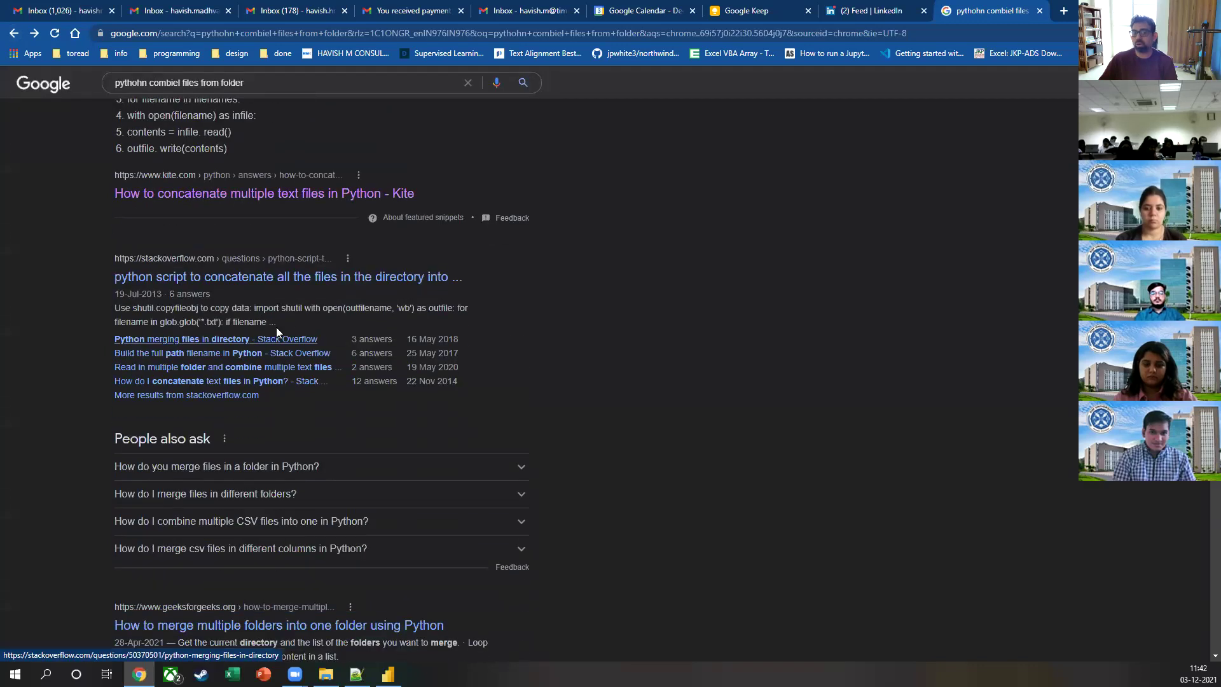
scroll(310, 280, "down", 3)
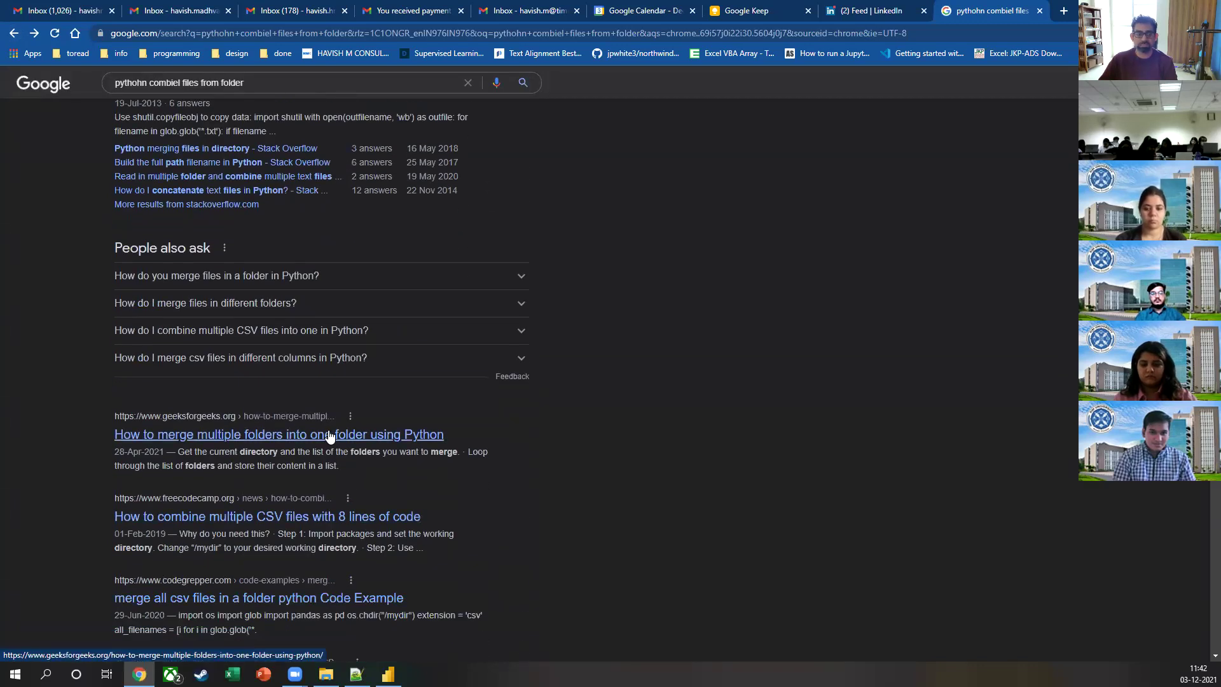
left_click(291, 523)
scroll(505, 332, "down", 10)
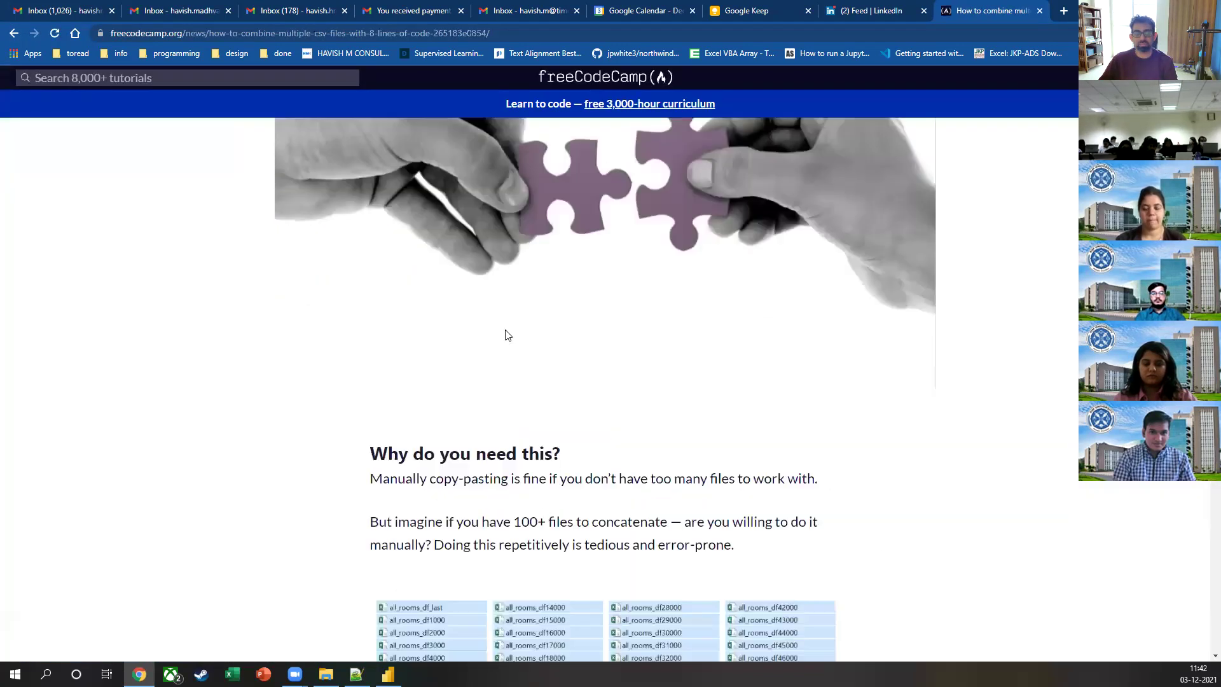
scroll(501, 275, "up", 6)
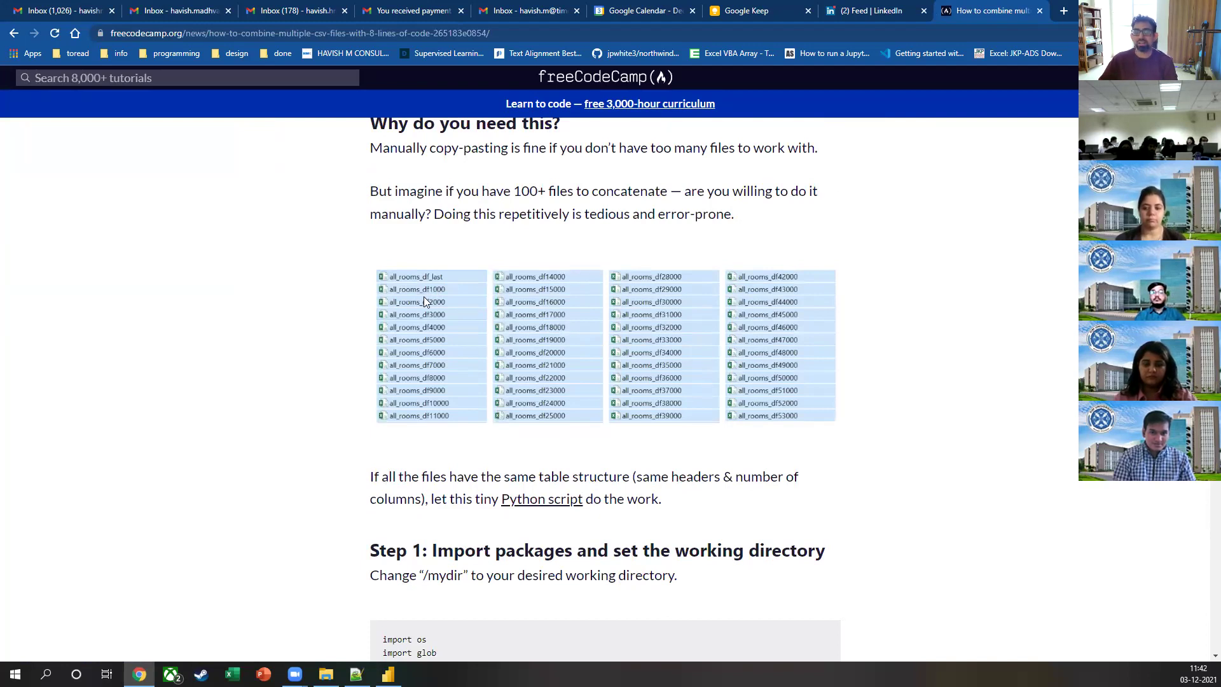
scroll(424, 296, "down", 4)
scroll(407, 321, "down", 1)
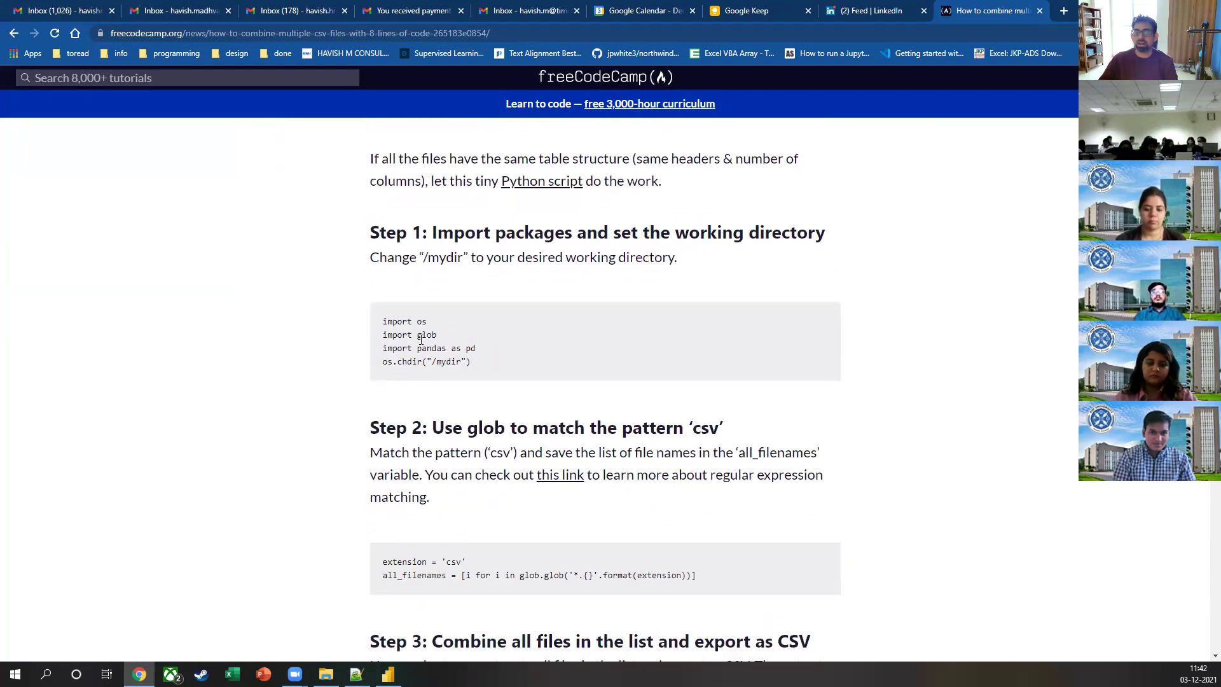
left_click_drag(417, 339, 443, 340)
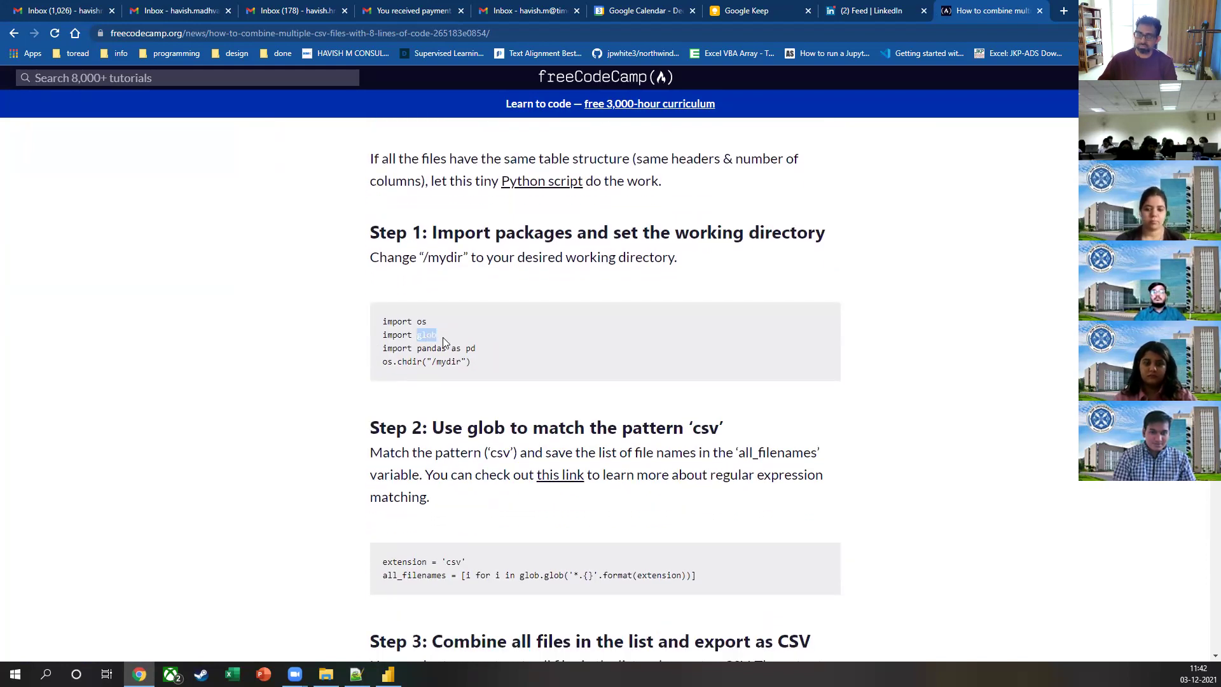
Step: Search 'glob python' in a new tab and open the GeeksforGeeks glob article
key("ctrl+t")
type("glob")
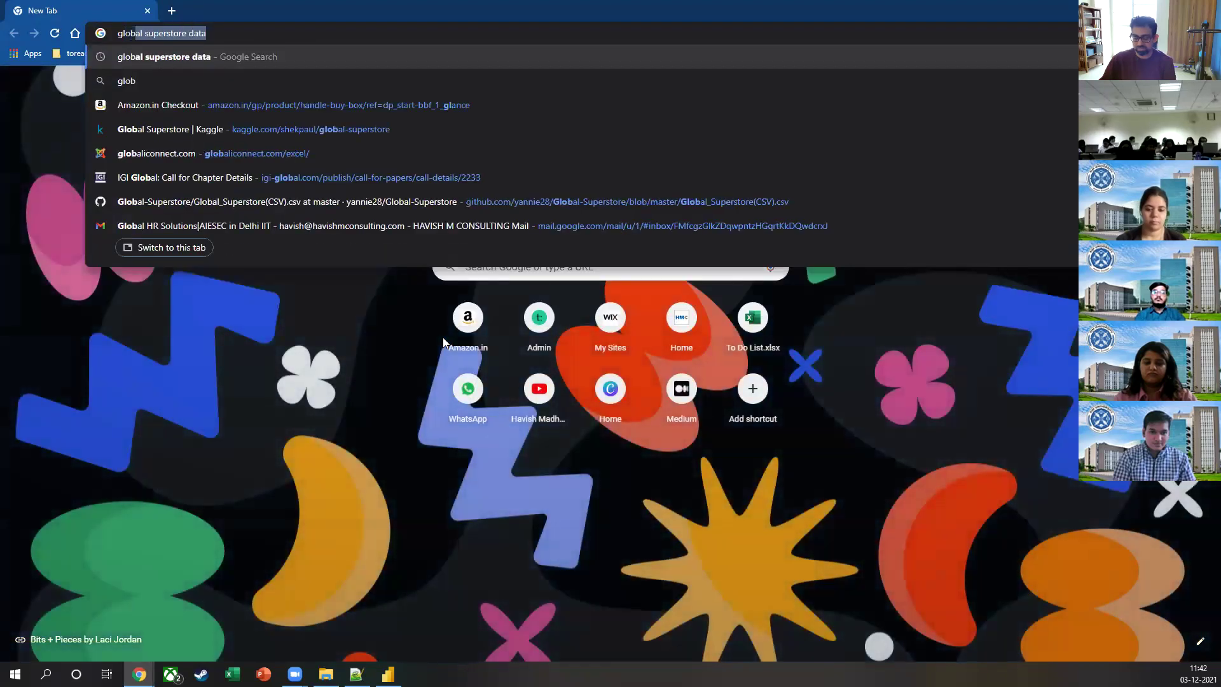
type(" python")
key("Return")
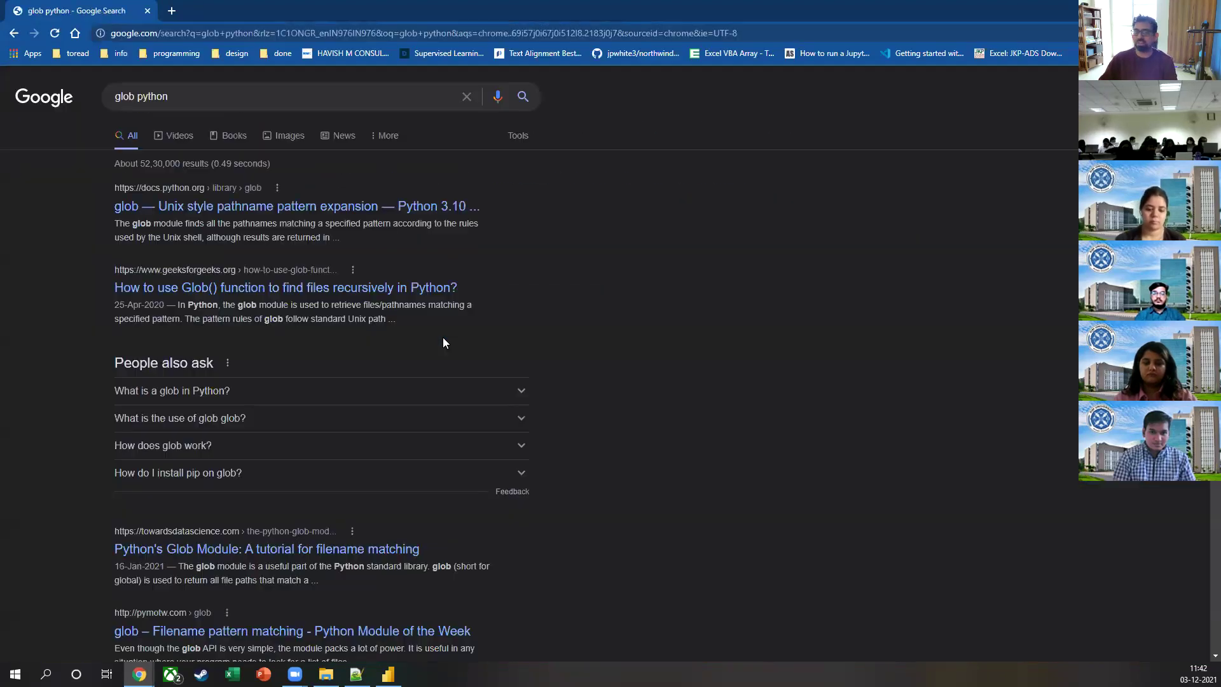
left_click(213, 294)
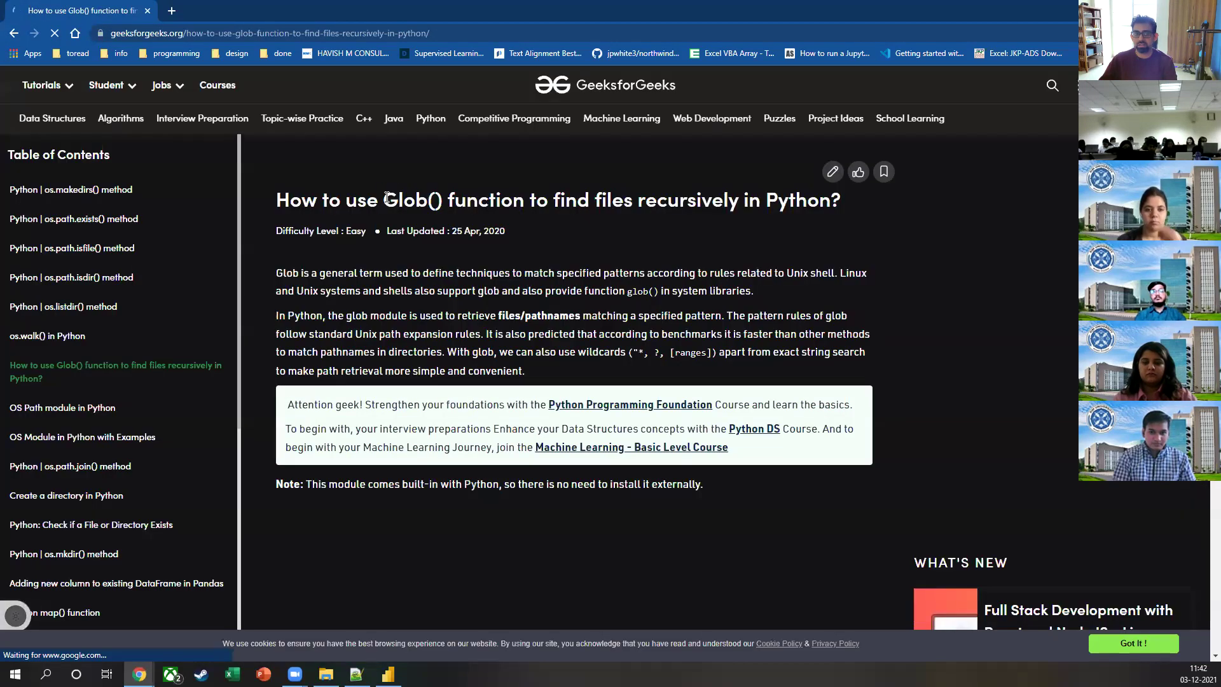
left_click_drag(384, 200, 498, 204)
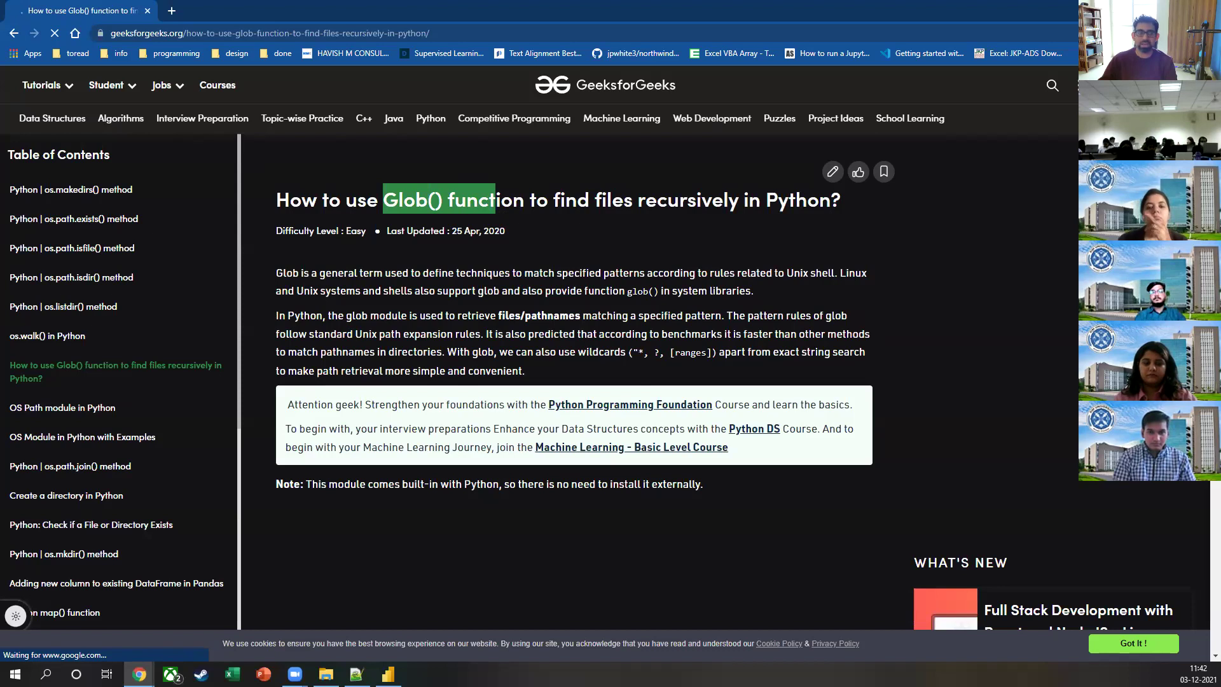
Step: Back in the freeCodeCamp article, highlight the Step 2 pattern-matching heading and the pandas concat call
key("alt+Tab")
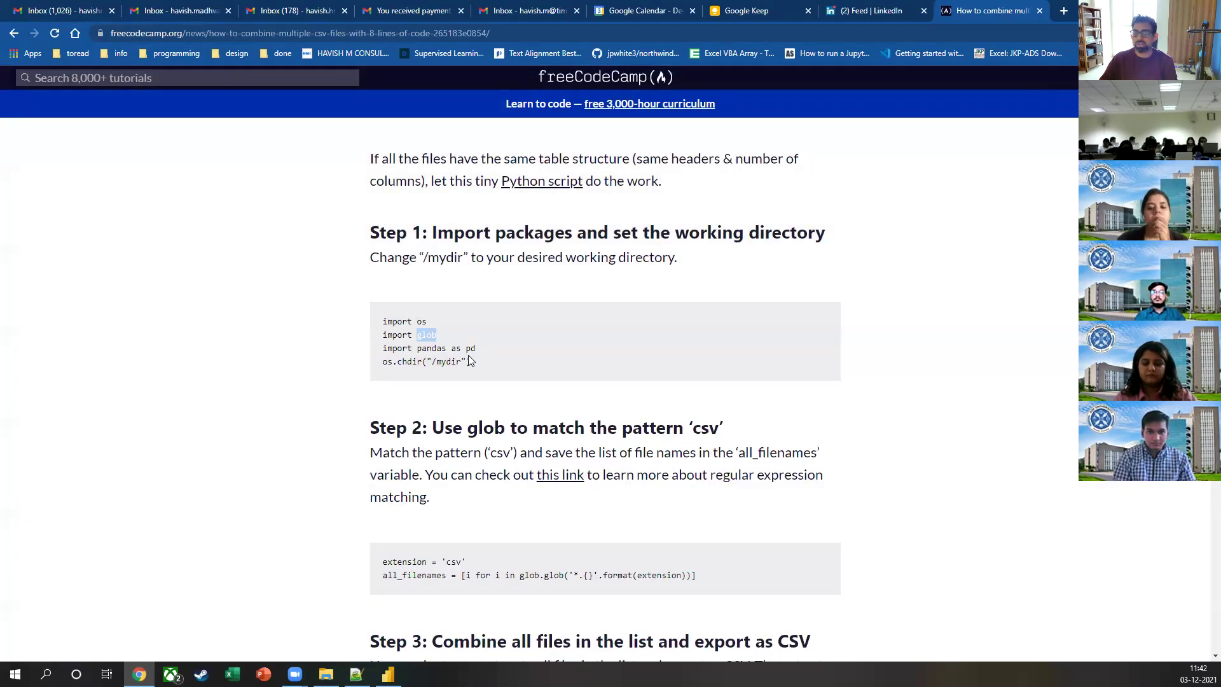
scroll(471, 360, "down", 1)
left_click(450, 337)
scroll(445, 350, "down", 2)
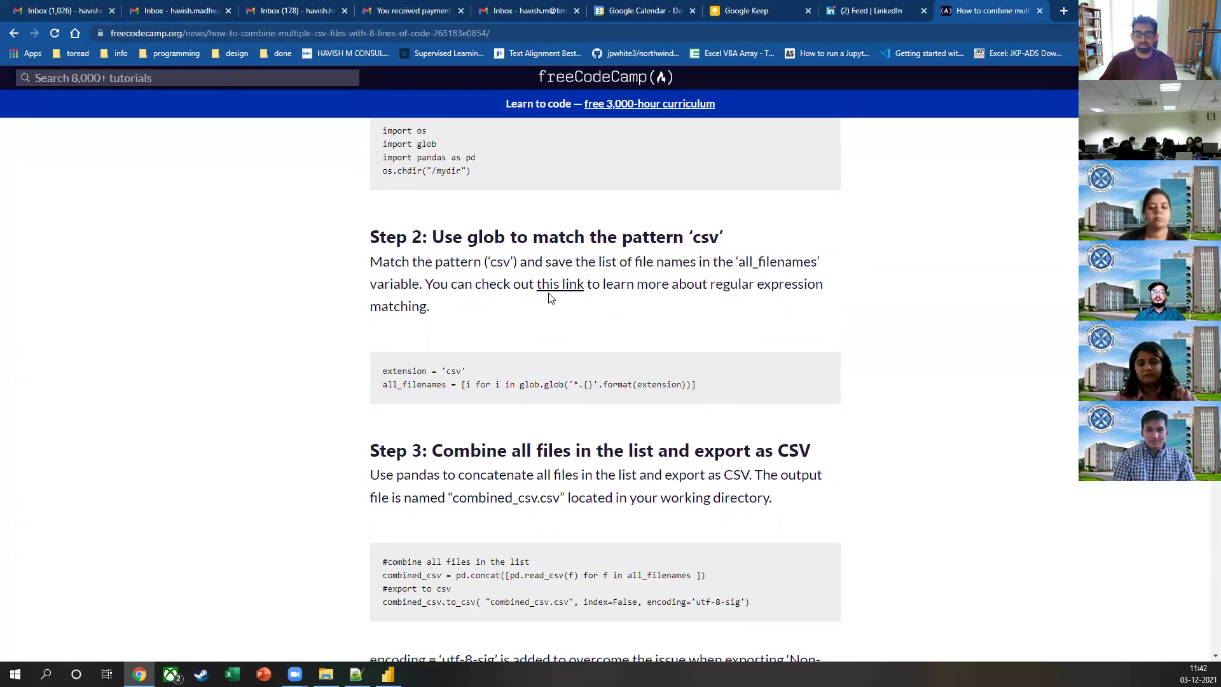
left_click_drag(574, 237, 712, 239)
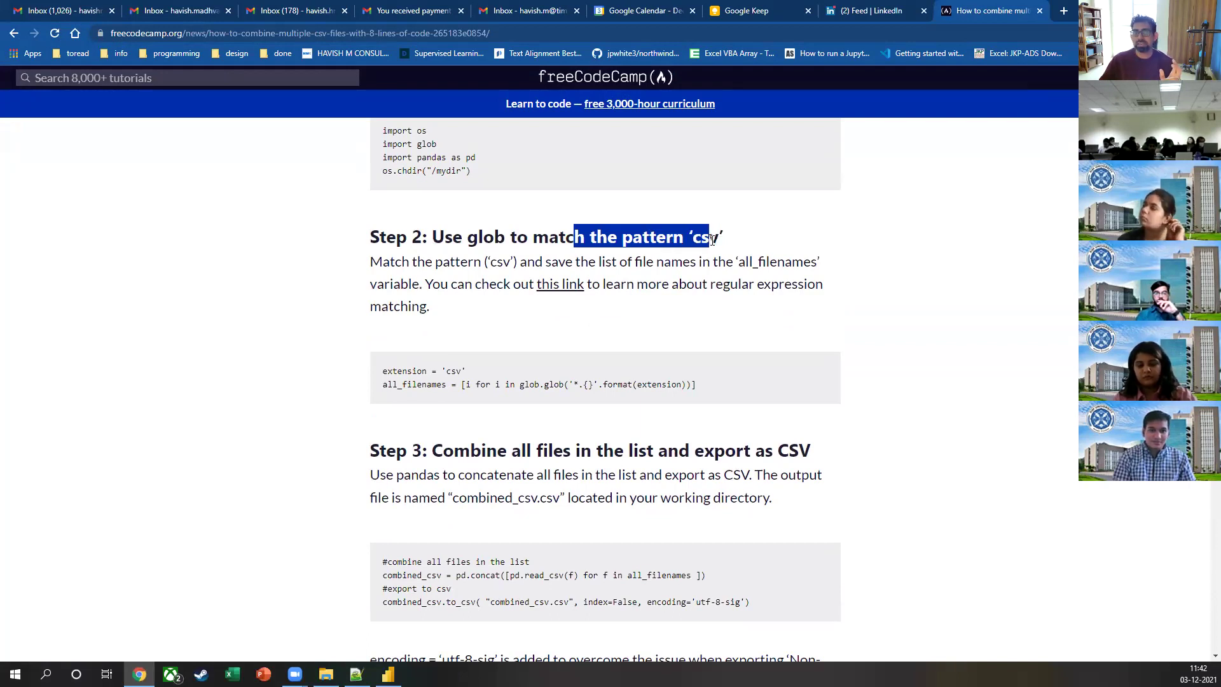
scroll(521, 372, "down", 3)
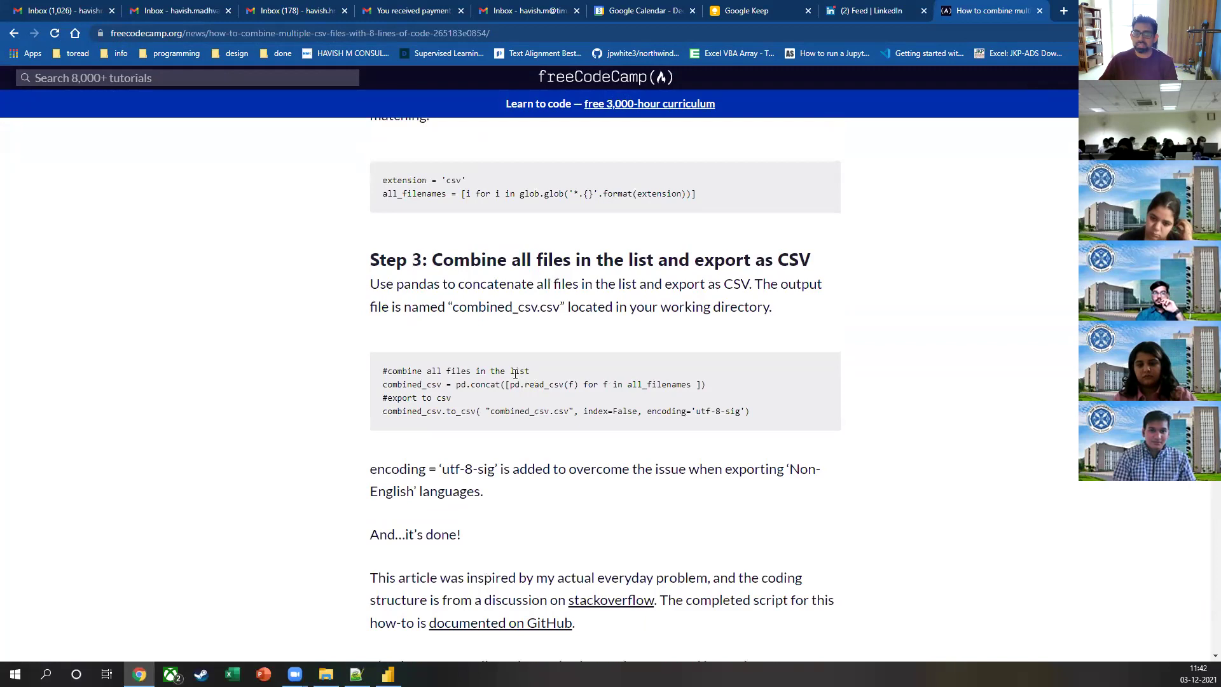
left_click_drag(459, 382, 502, 384)
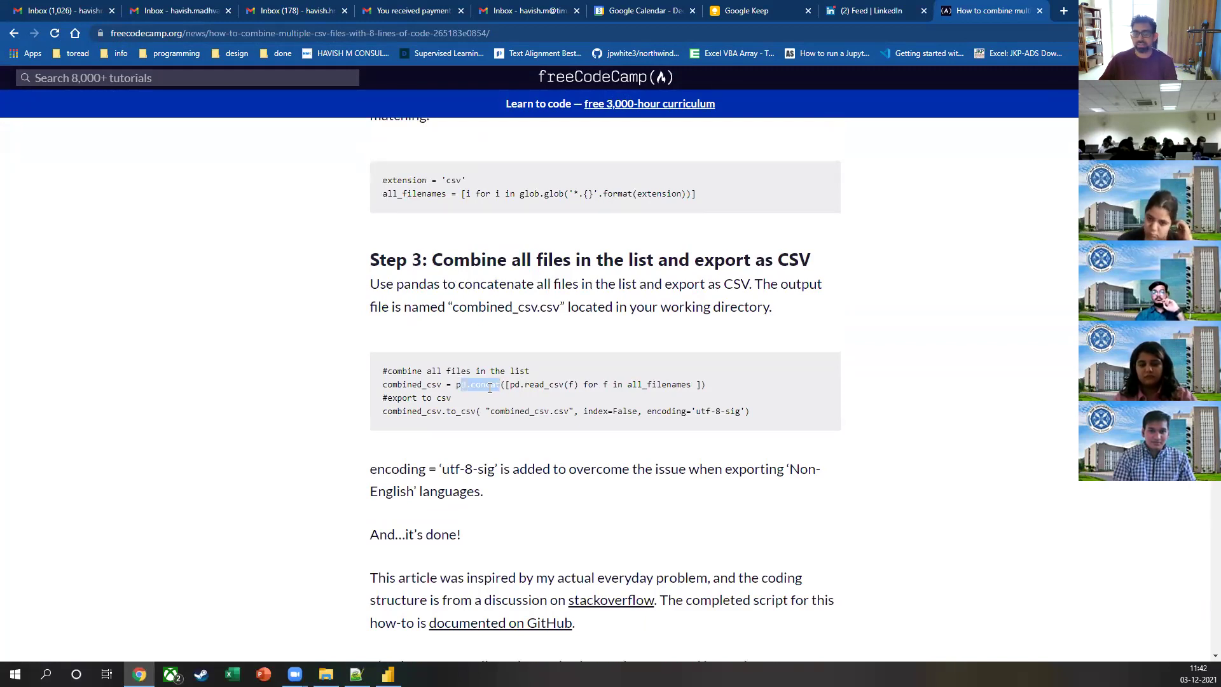
Step: Scroll back through the freeCodeCamp article and close its tab
scroll(533, 394, "down", 3)
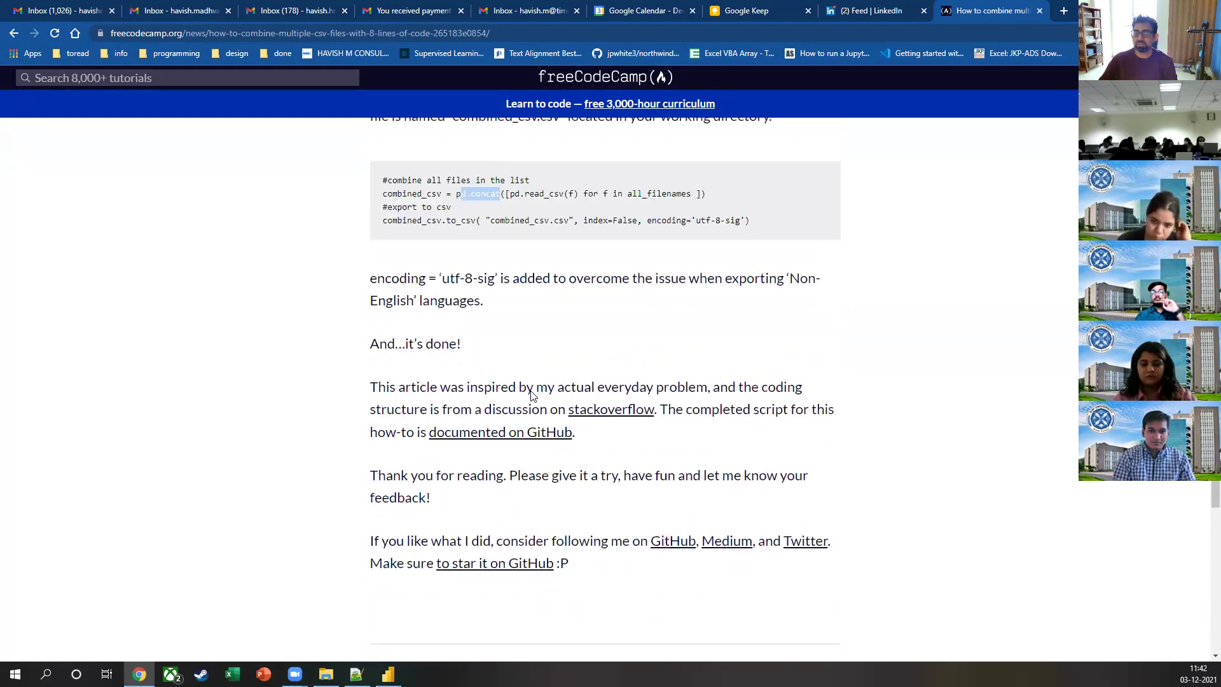
scroll(531, 392, "up", 6)
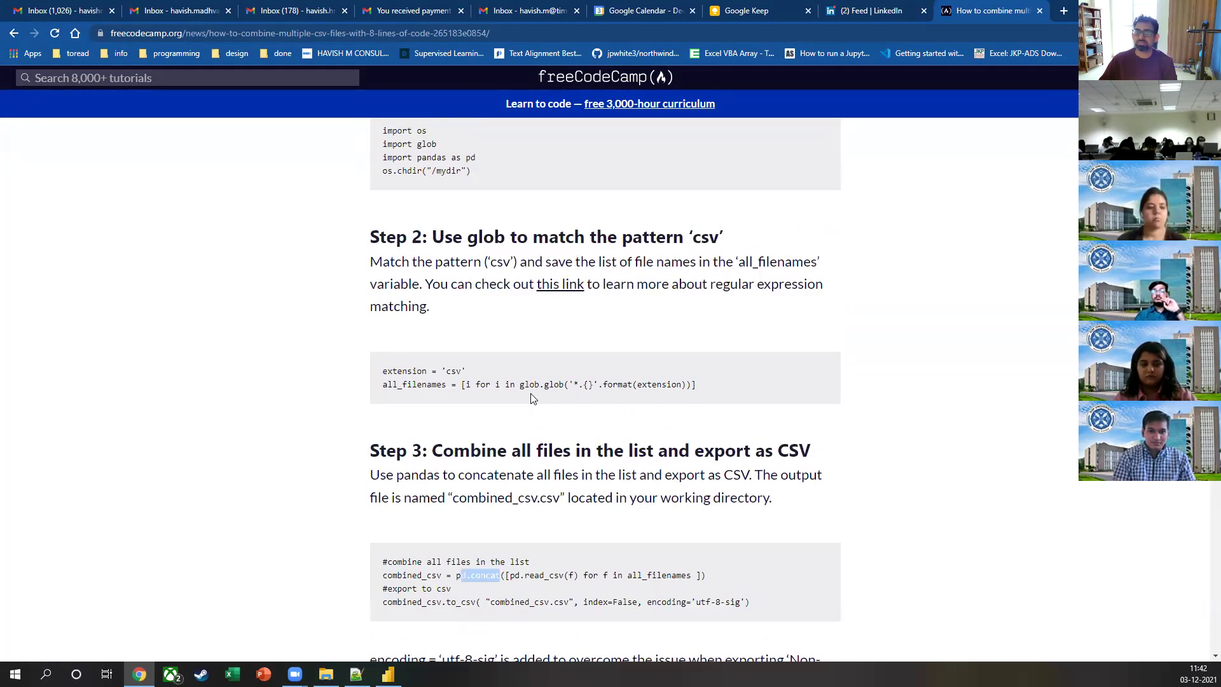
scroll(533, 399, "up", 15)
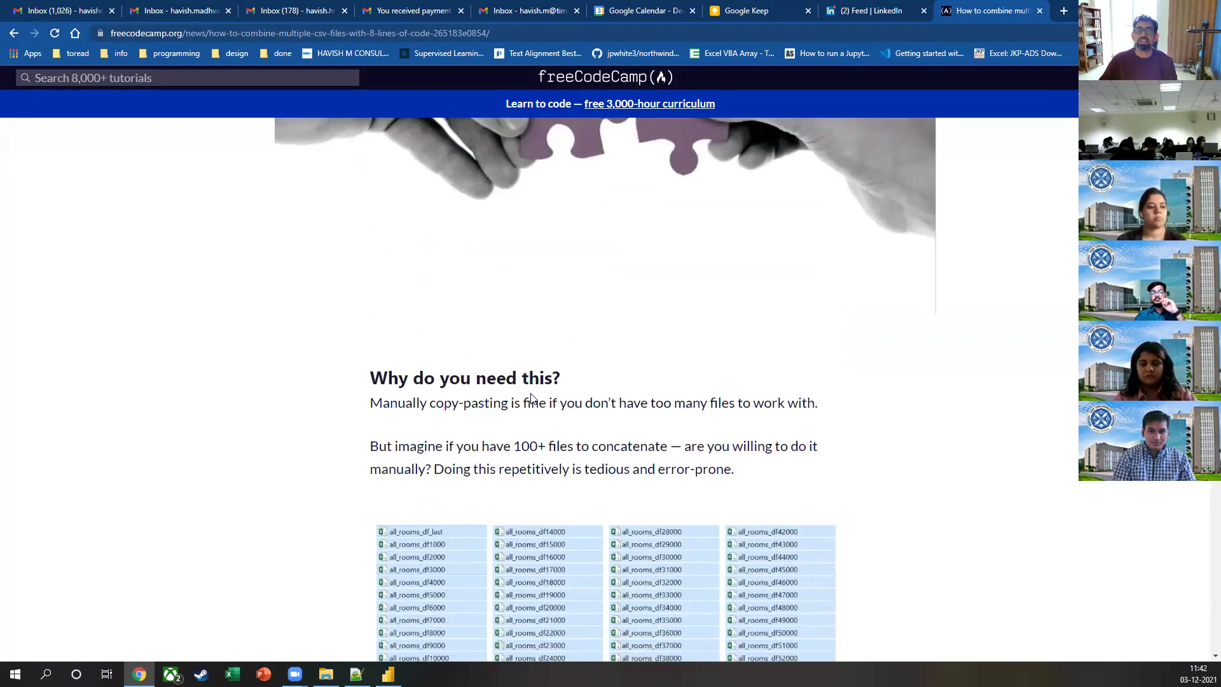
scroll(533, 399, "up", 1)
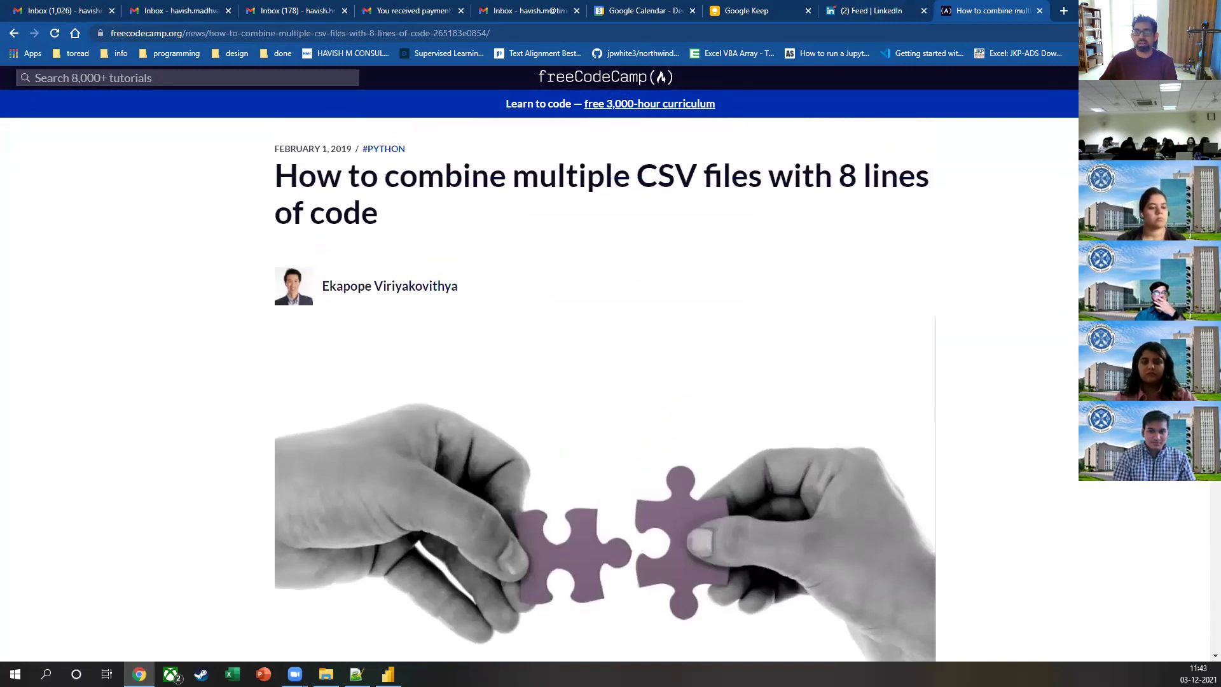
left_click(1041, 11)
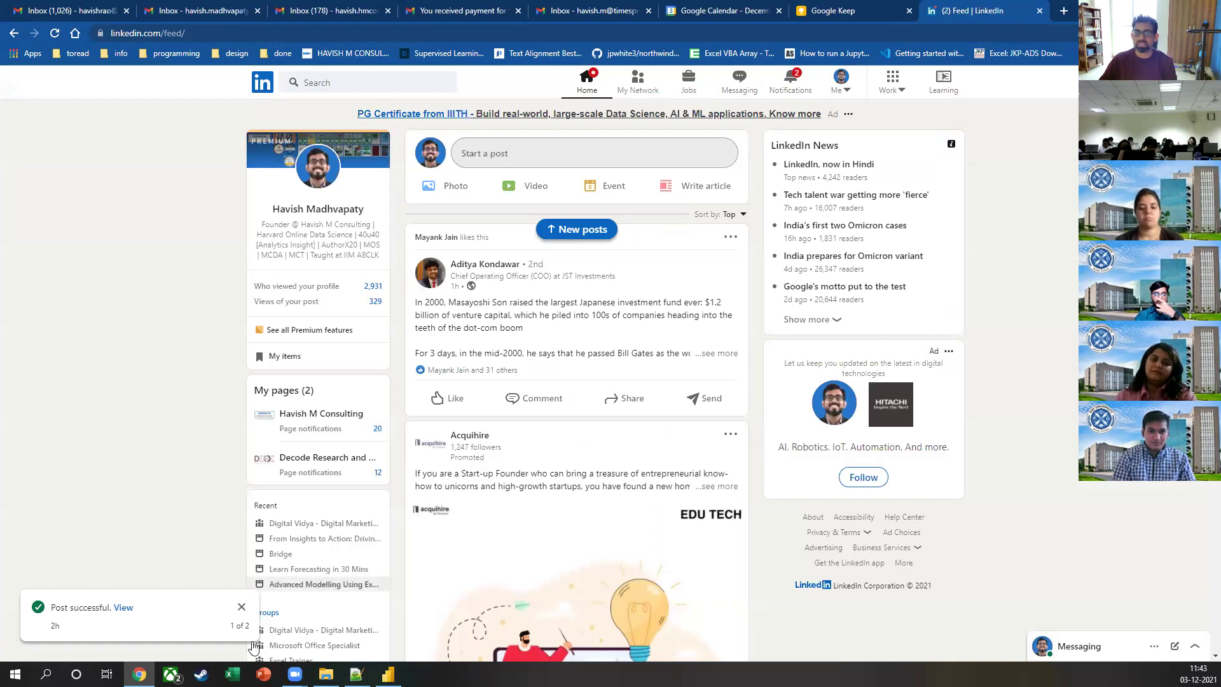
Step: Switch from the LinkedIn feed back to the Power BI Desktop report
key("alt+Tab")
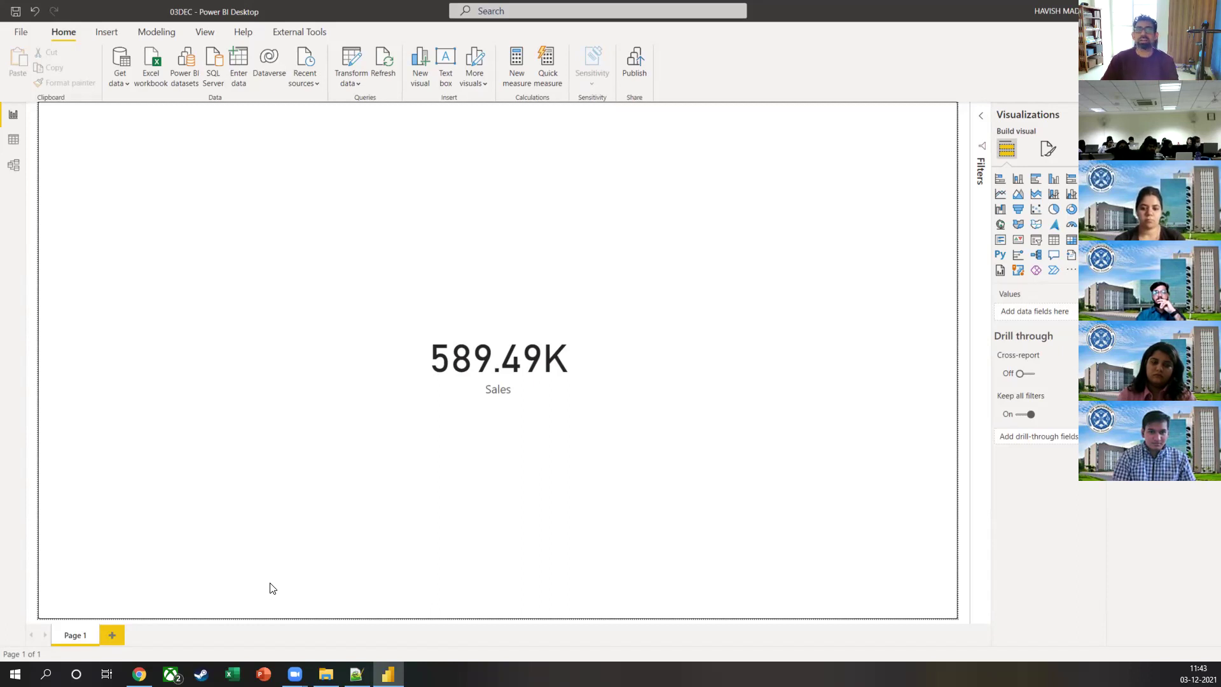
left_click(456, 366)
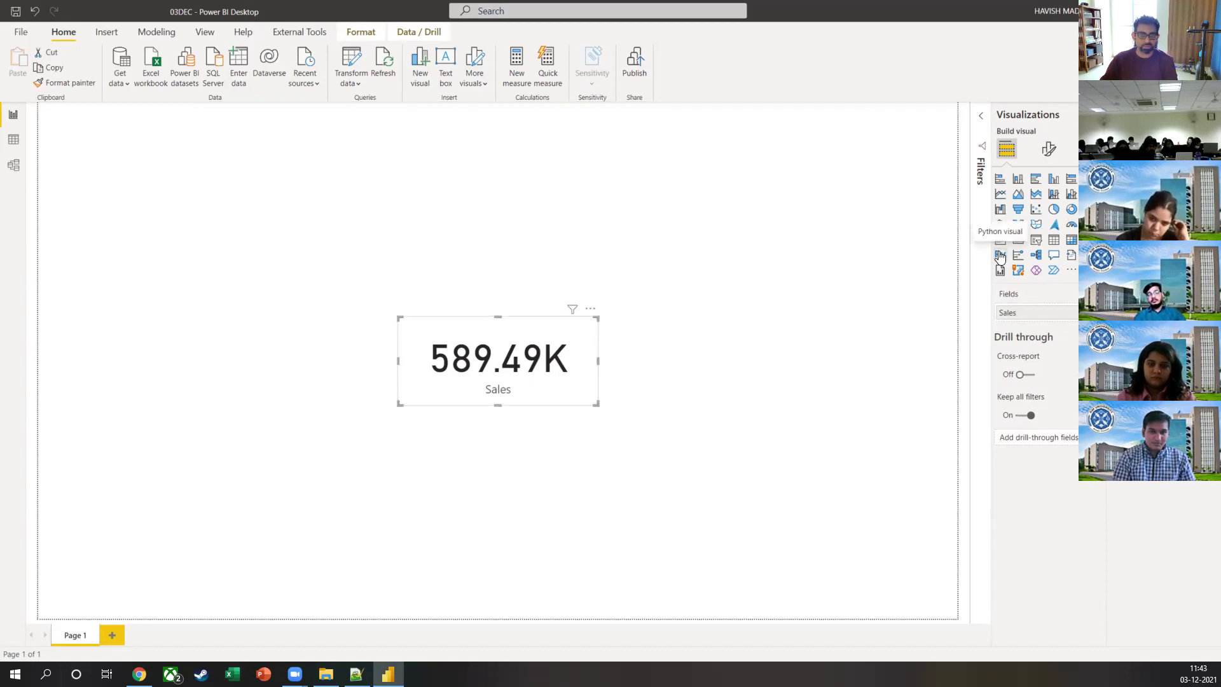
left_click(434, 229)
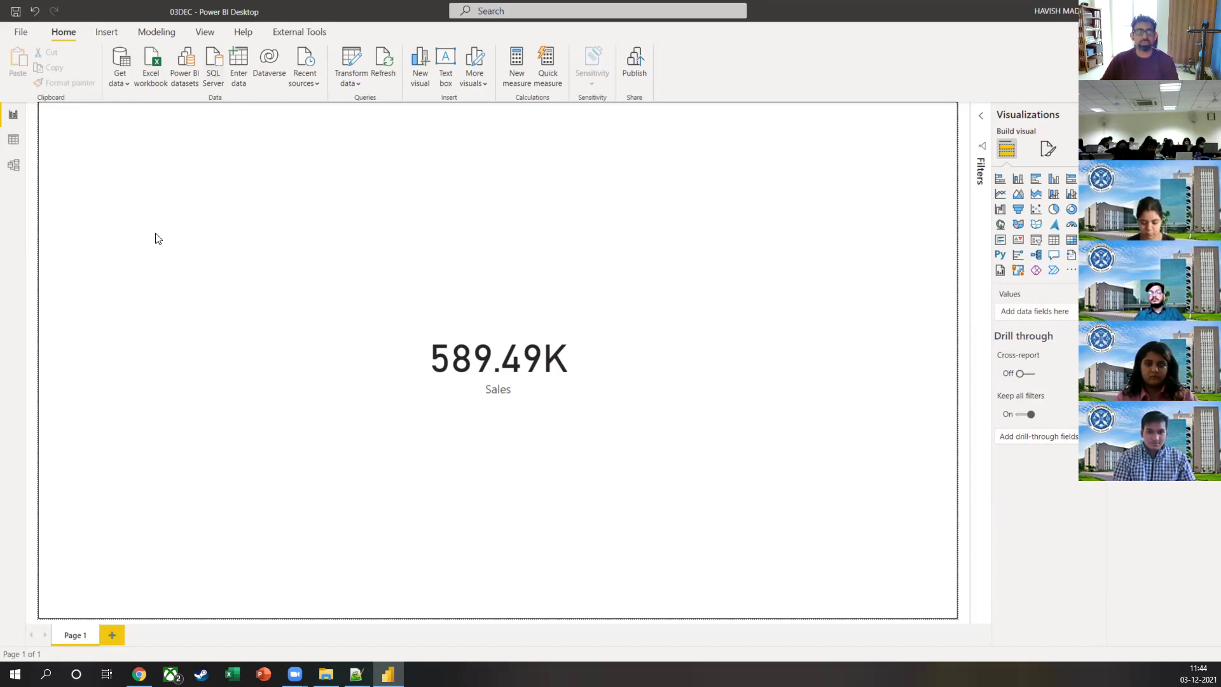
Step: Pick ID and Name.xlsx from the Model folder as an Excel workbook source
left_click(147, 79)
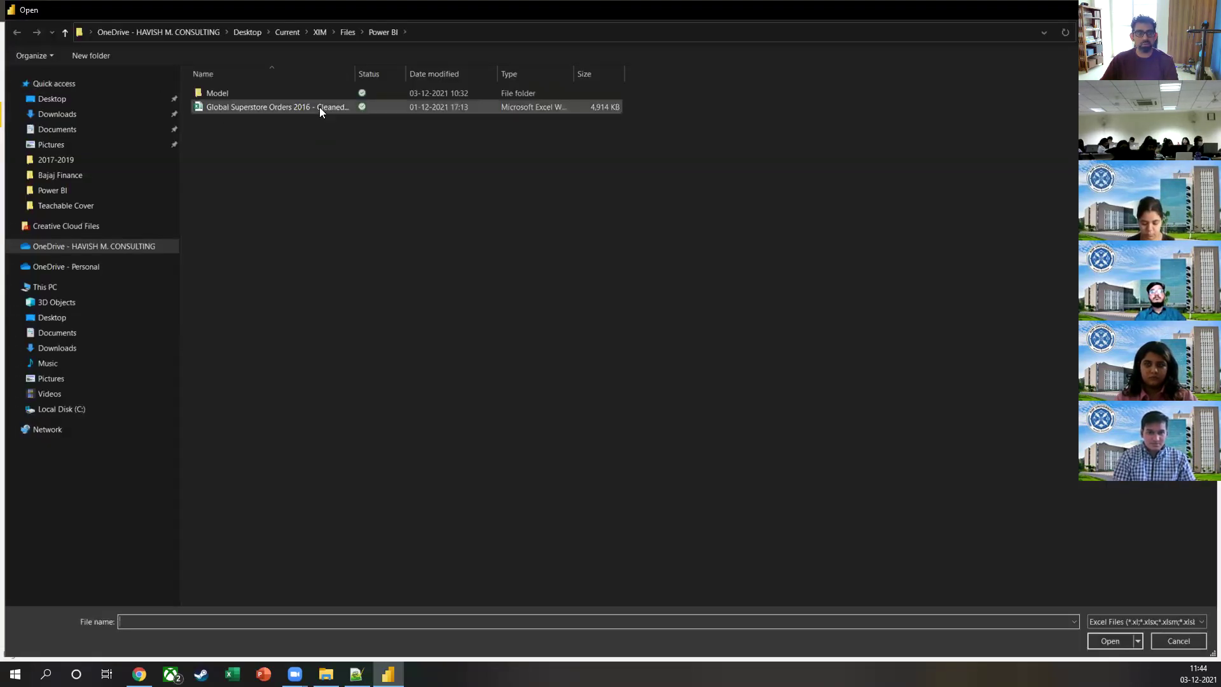
left_click_drag(355, 74, 399, 74)
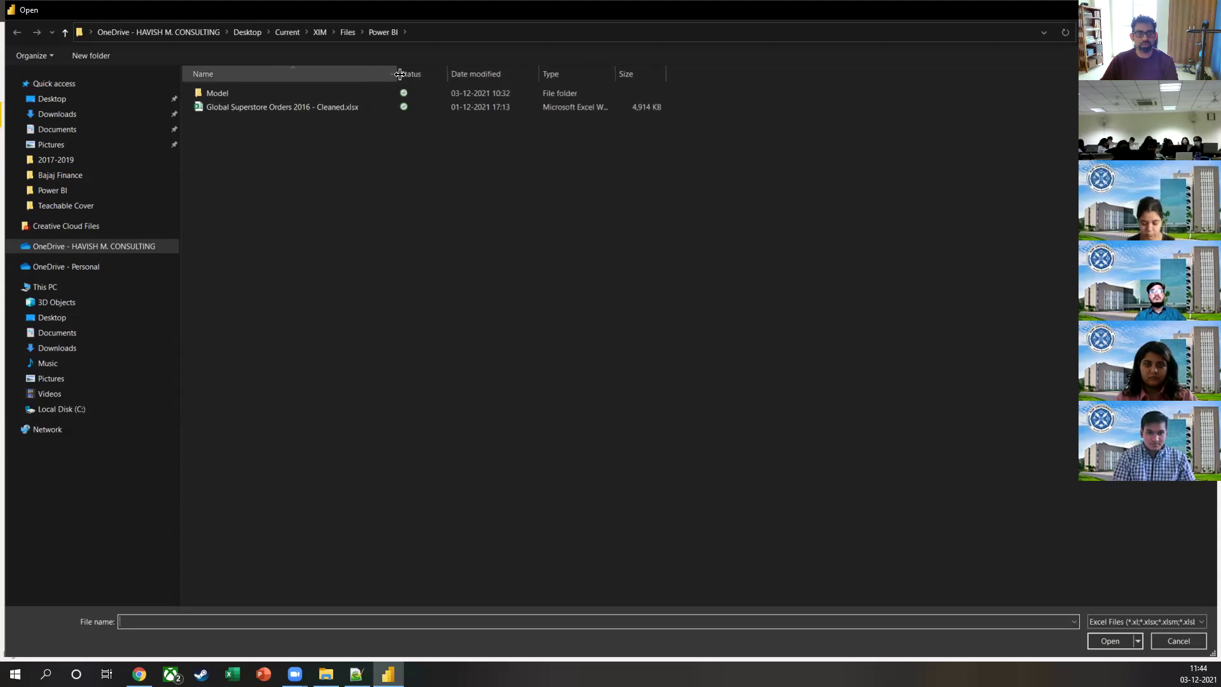
double_click(318, 94)
left_click(303, 136)
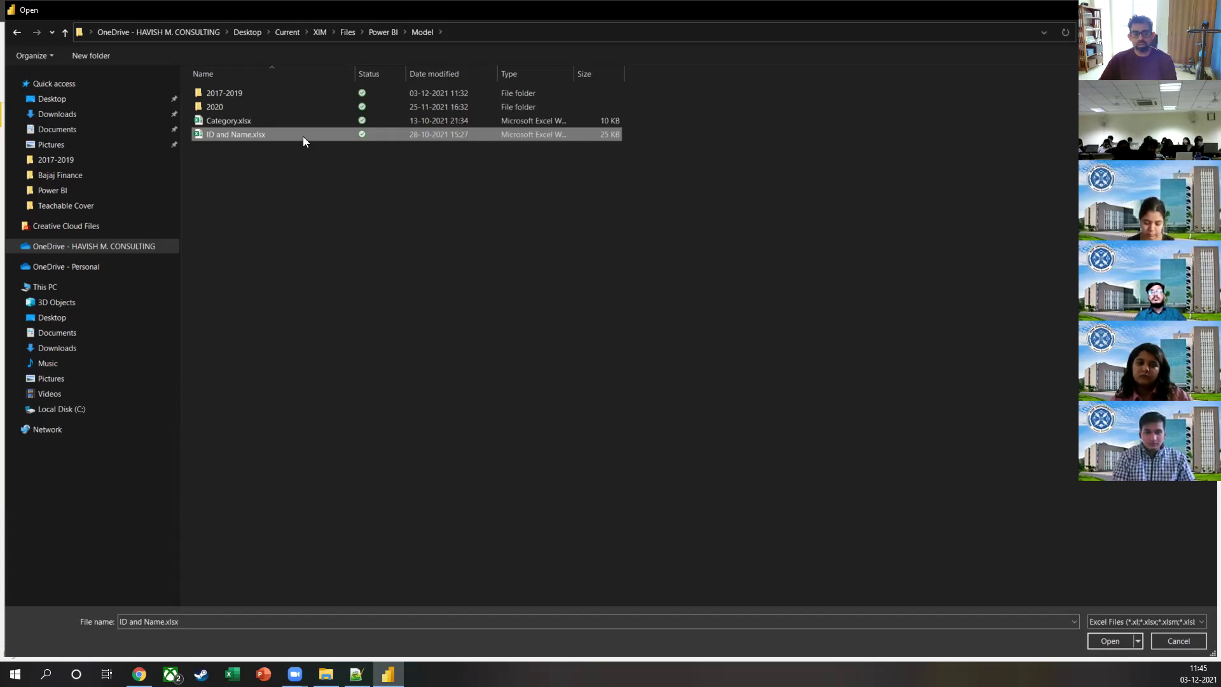
left_click(1101, 639)
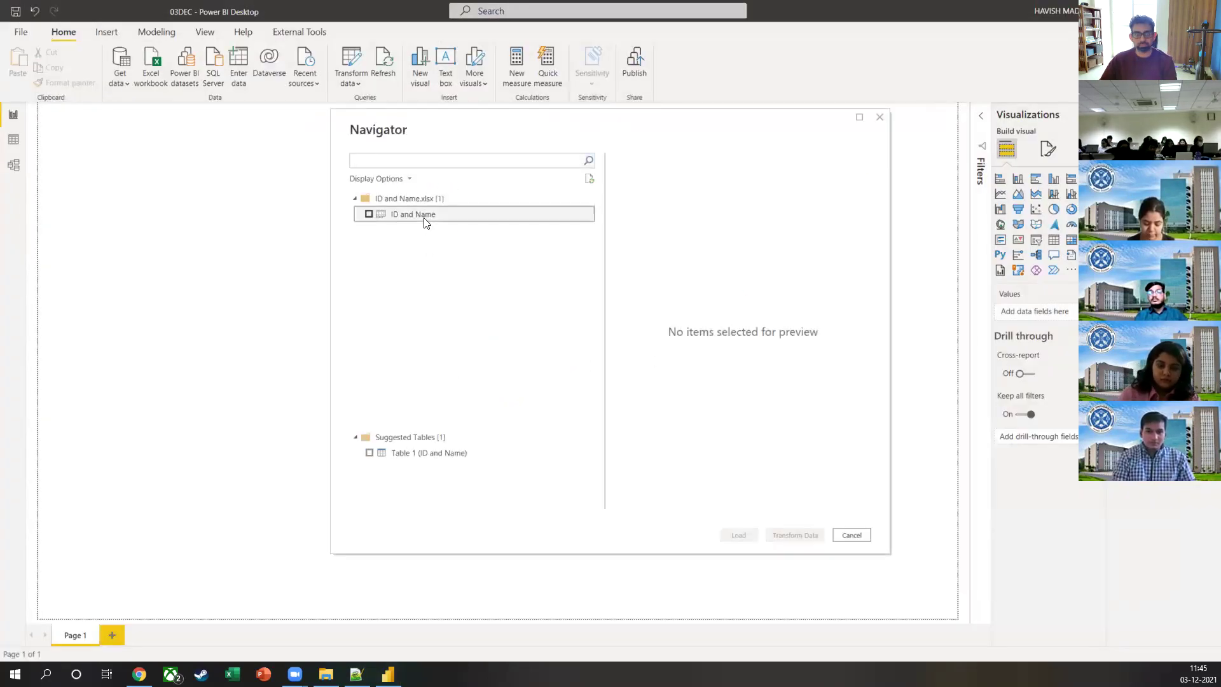
Step: Tick the ID and Name table in the Navigator and send it to Power Query Editor with Transform Data
left_click(424, 220)
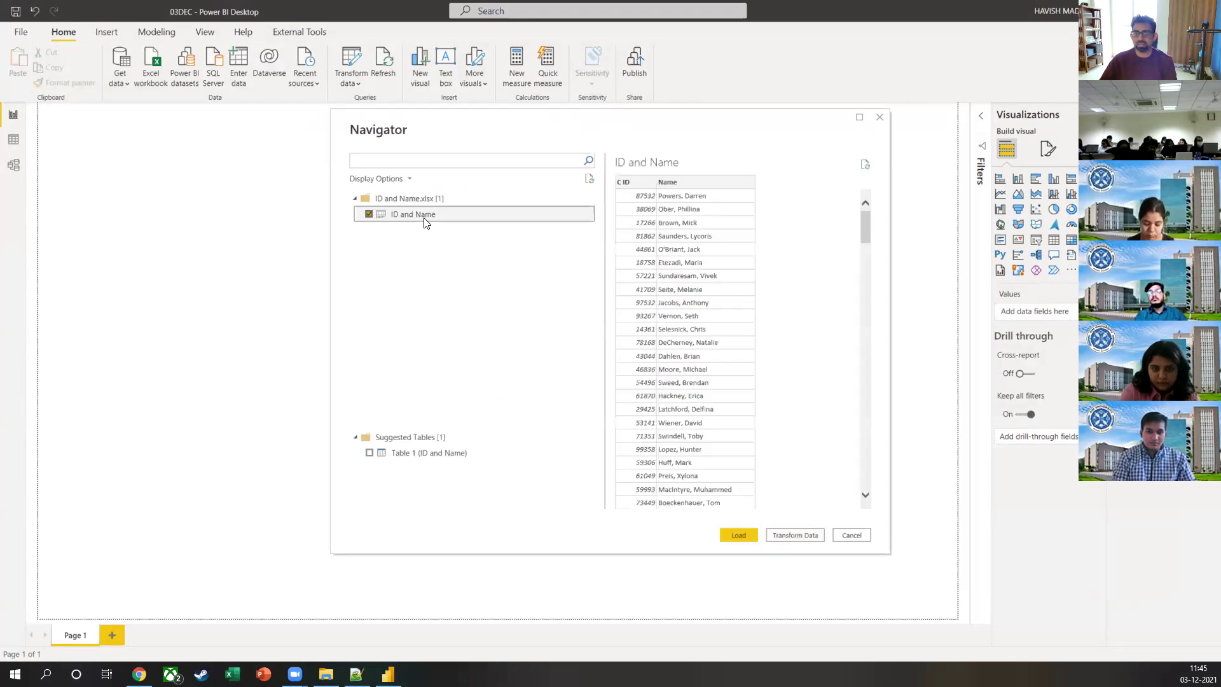
left_click(820, 540)
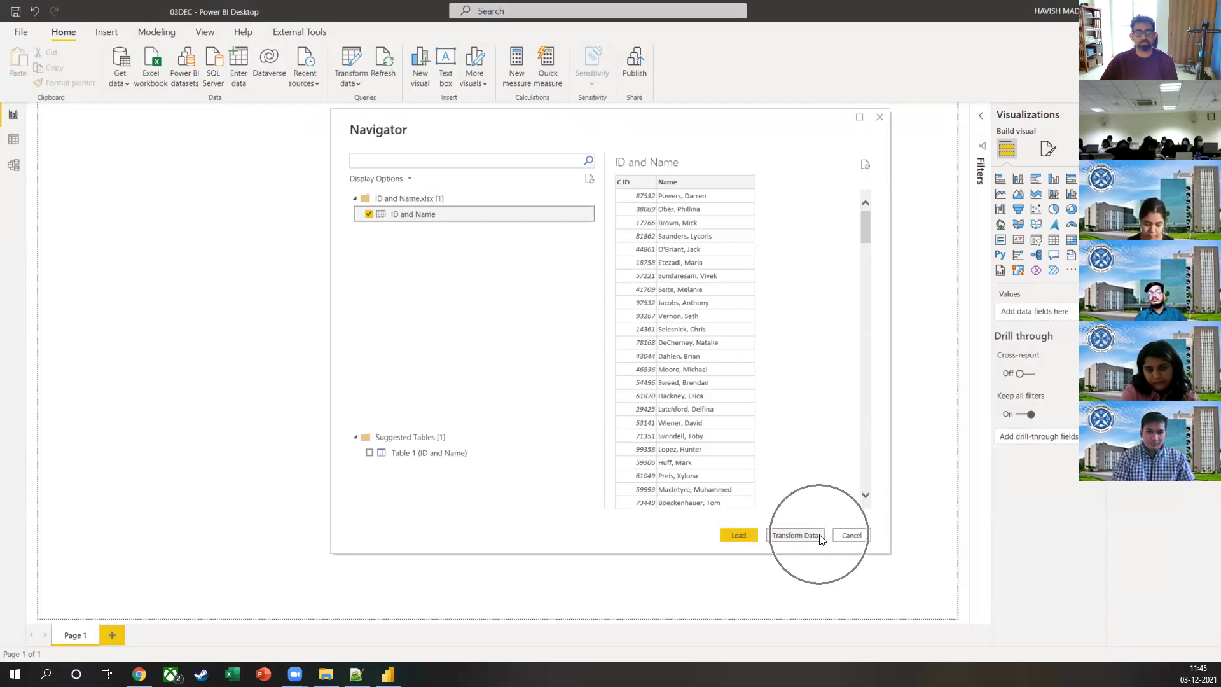
left_click(820, 540)
left_click(821, 539)
left_click(821, 540)
left_click(821, 540)
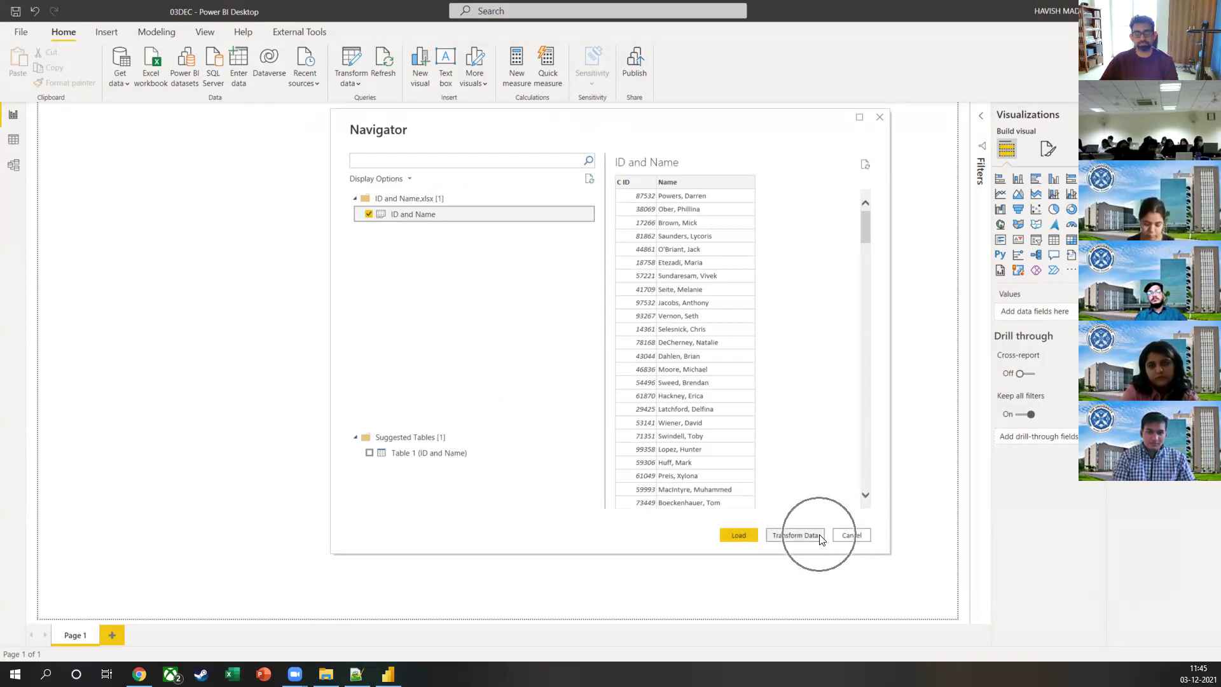
left_click(821, 540)
left_click(821, 540)
left_click(821, 539)
left_click(821, 540)
left_click(821, 539)
left_click(821, 539)
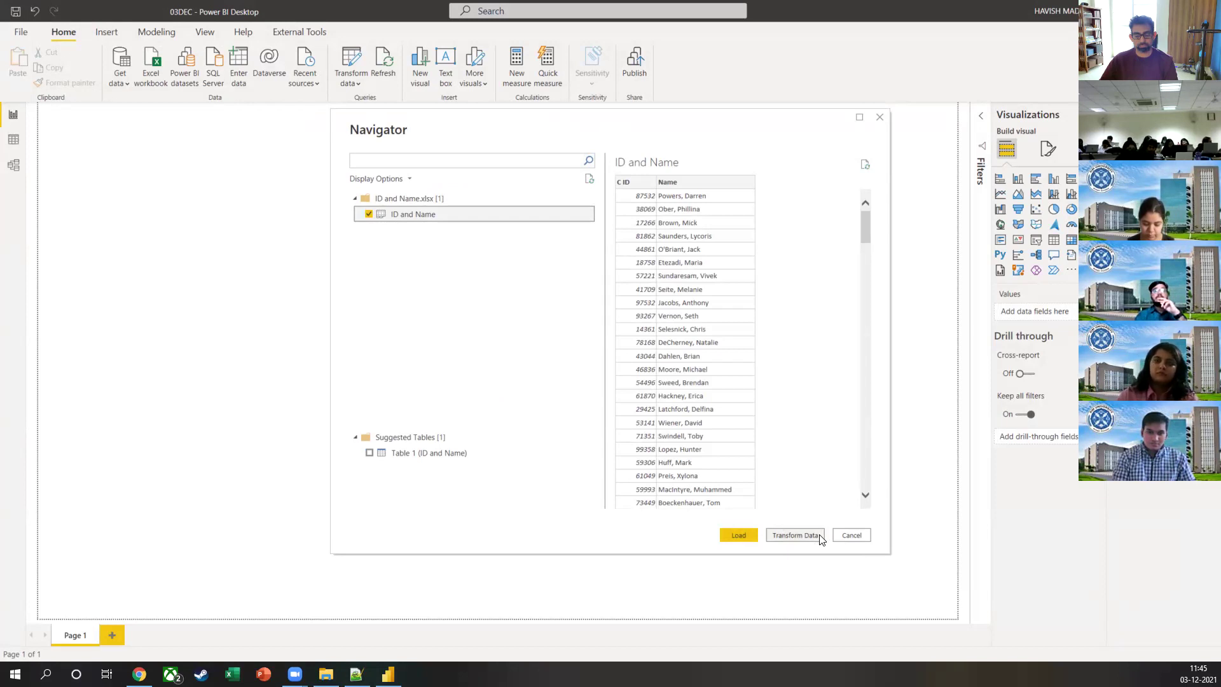
left_click(795, 535)
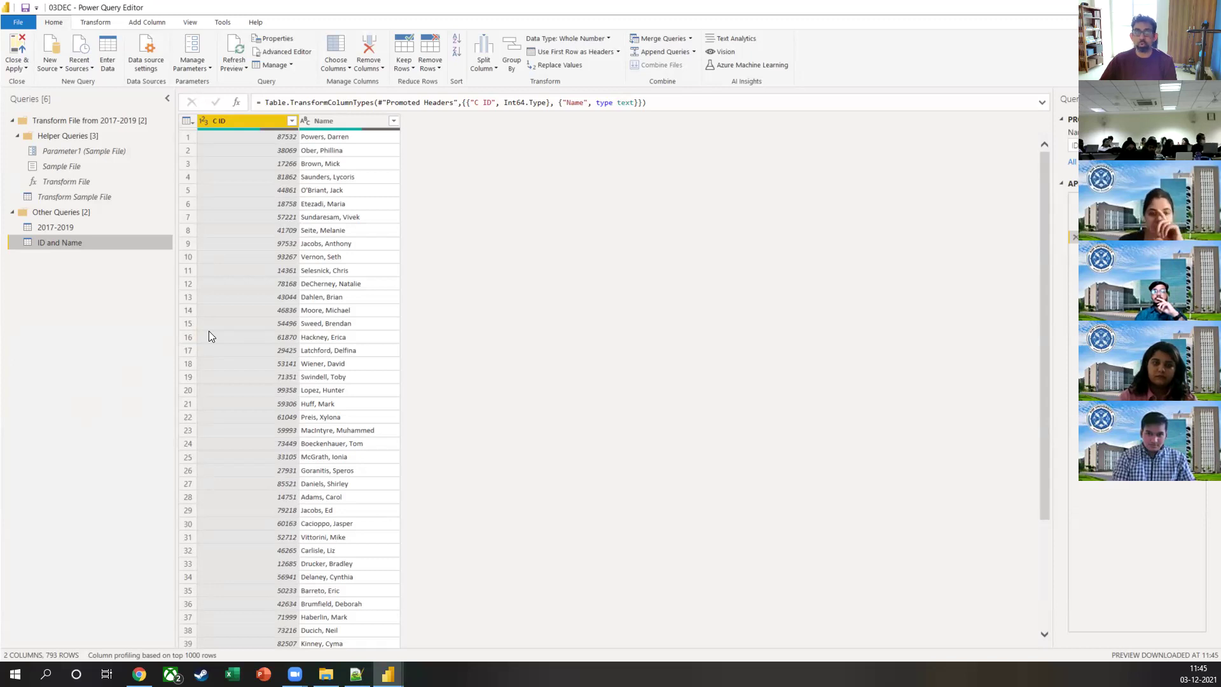
left_click_drag(168, 203, 80, 225)
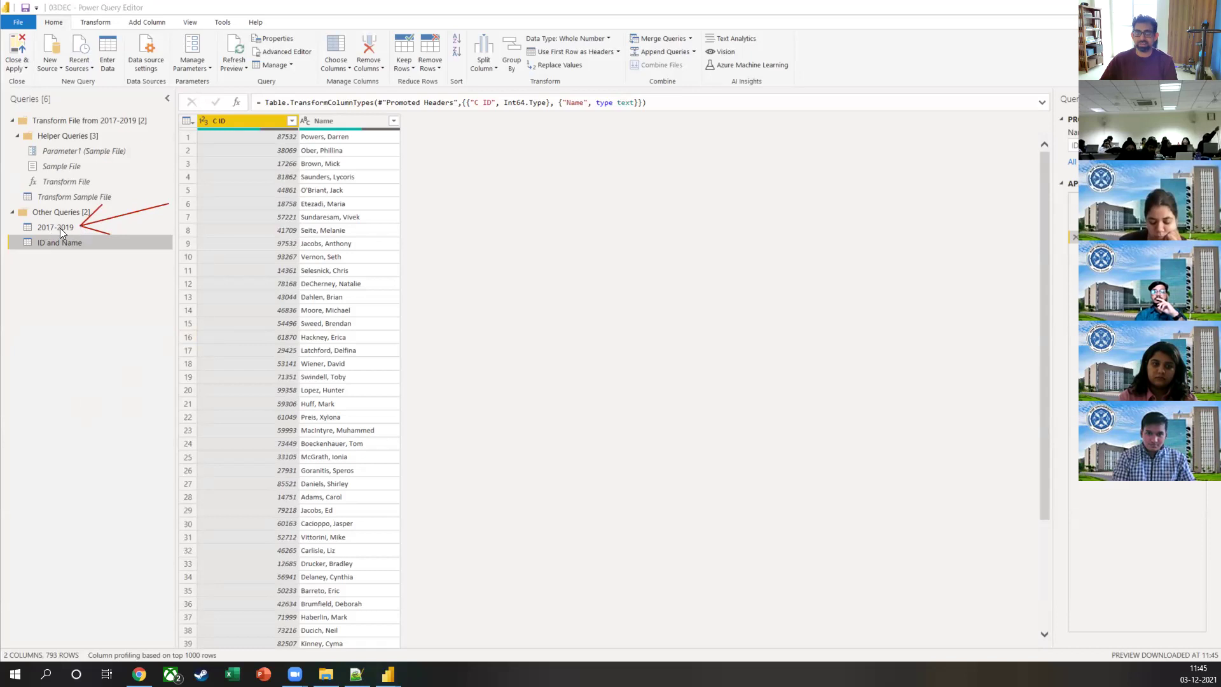
left_click_drag(131, 321, 92, 248)
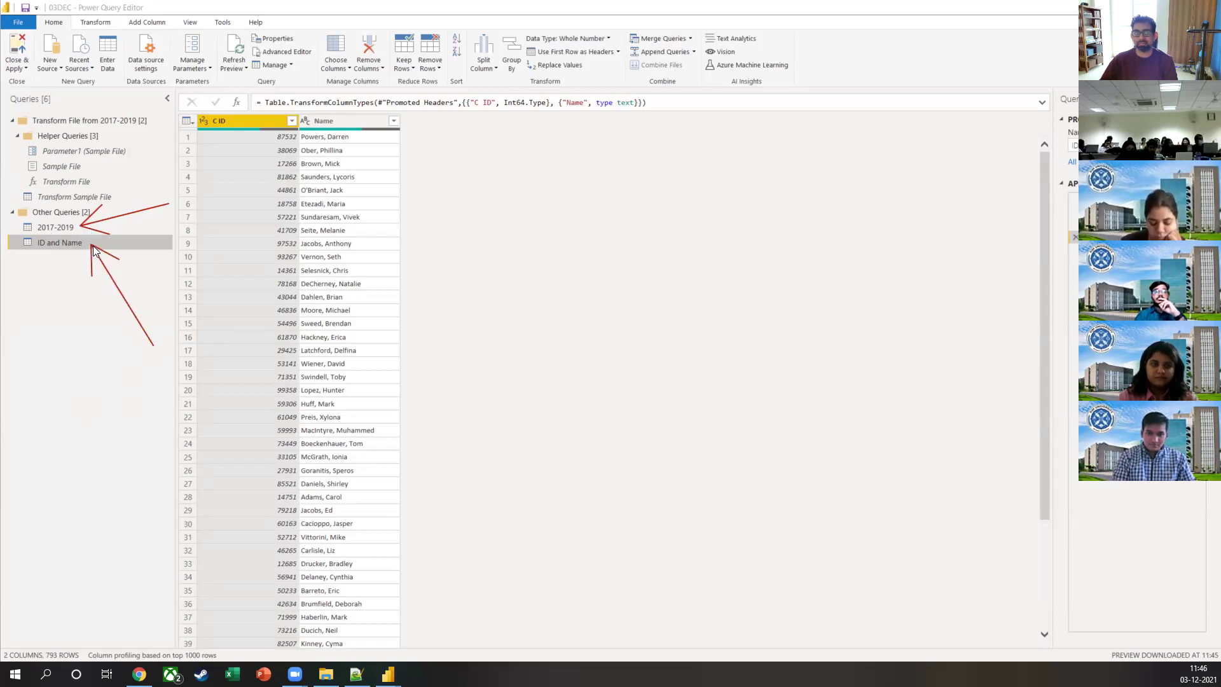
key("Escape")
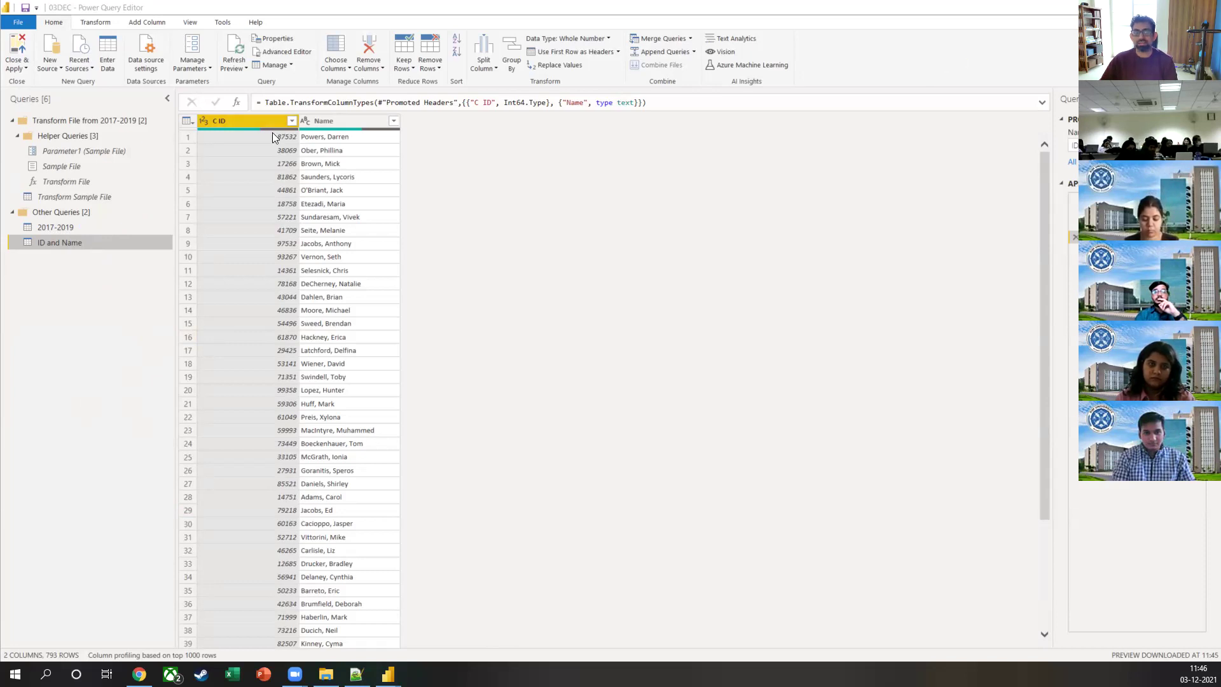
Step: Open ID and Name.xlsx in Excel from the Model folder in File Explorer
mouse_move(281, 129)
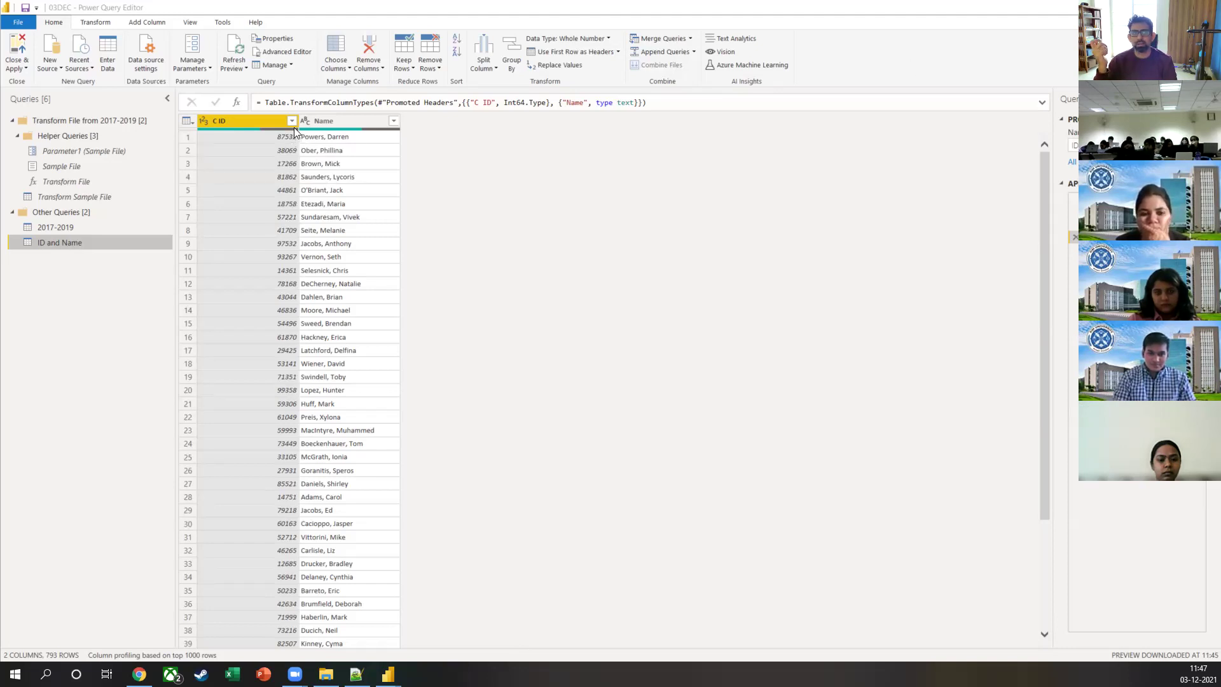
mouse_move(295, 132)
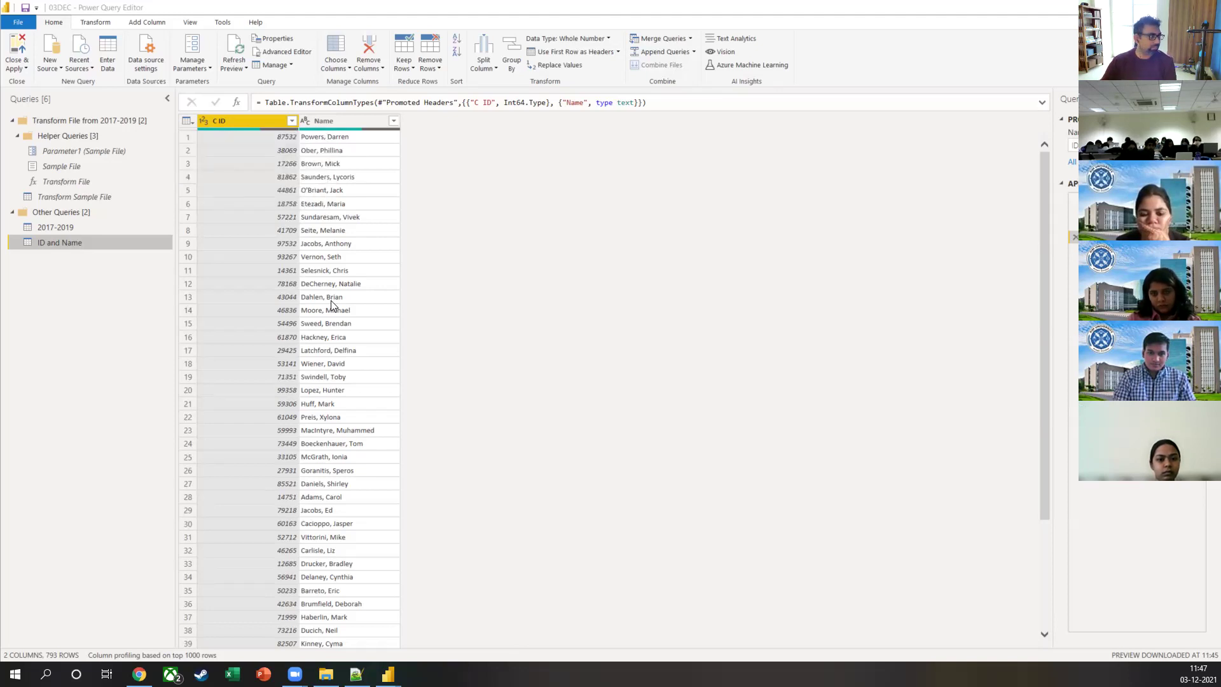
key("alt+Tab")
key("Left")
key("Right")
key("alt+Up")
key("Right")
key("Right")
key("Right")
key("Return")
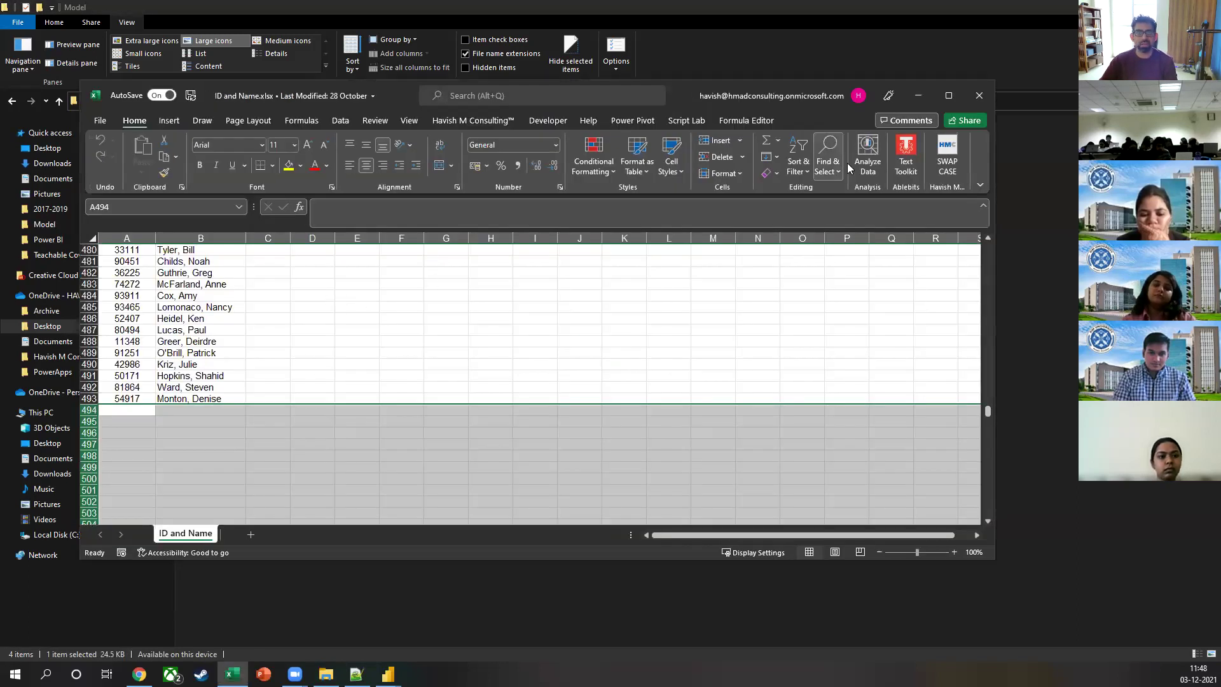
Step: Maximize the ID and Name workbook and scroll past row 493 to the blank rows
left_click(949, 95)
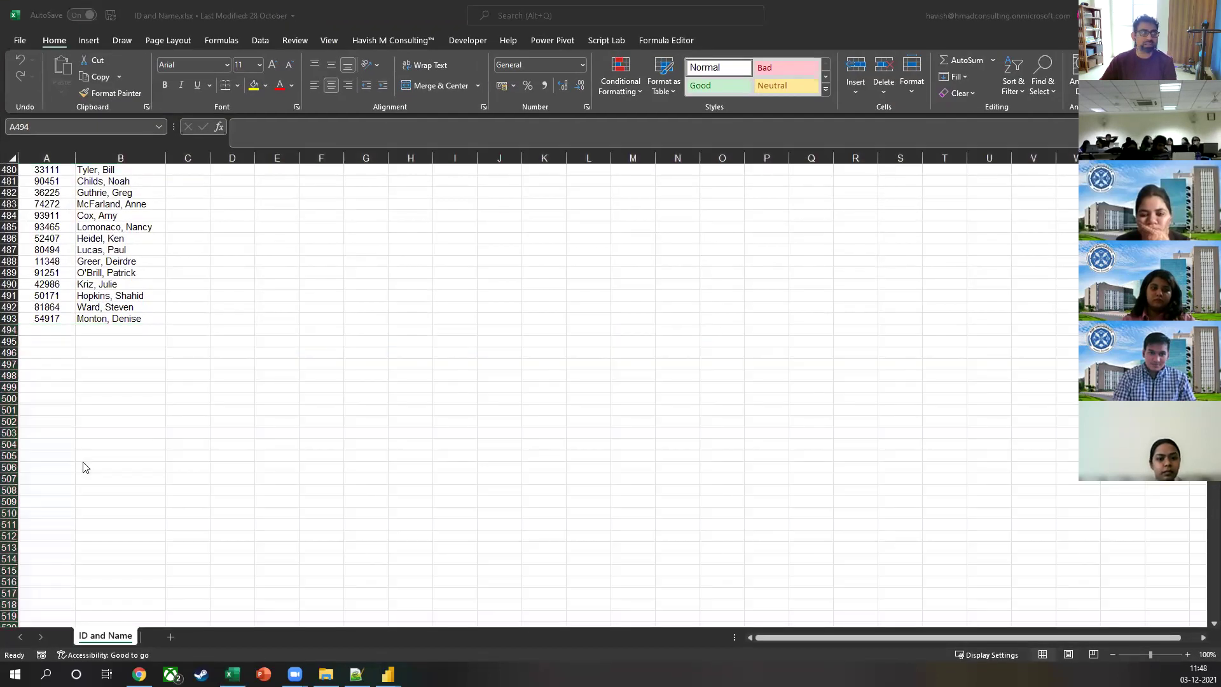
key("alt+Tab")
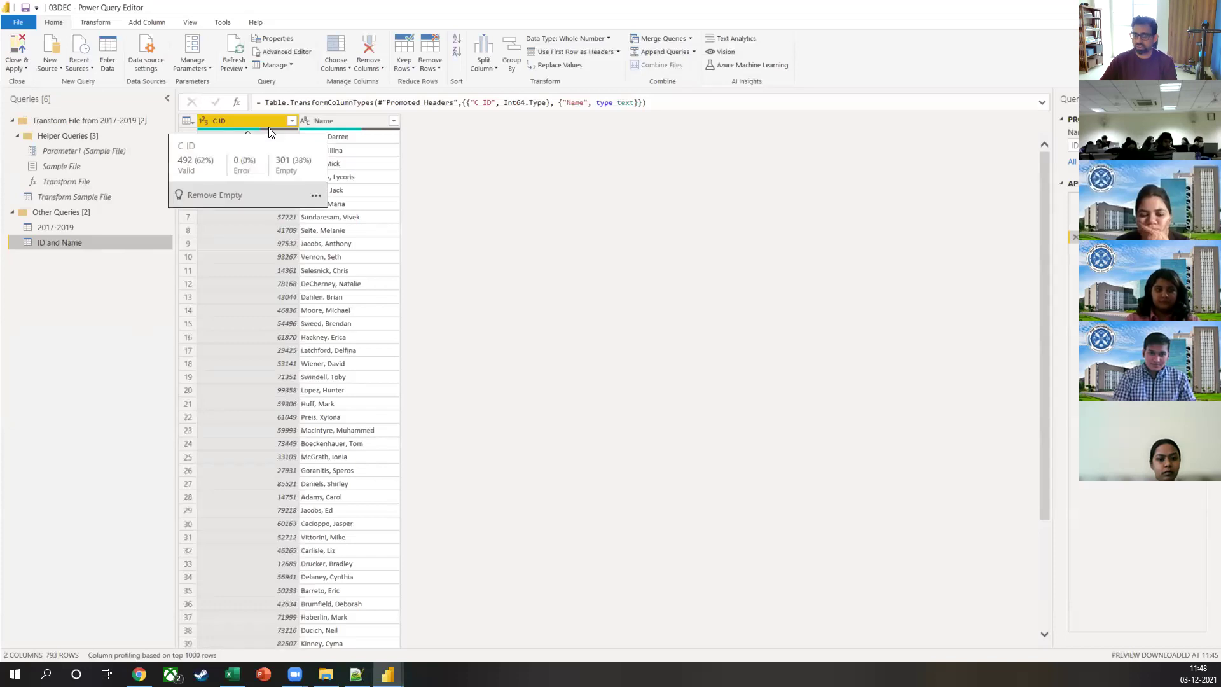
key("alt+Tab")
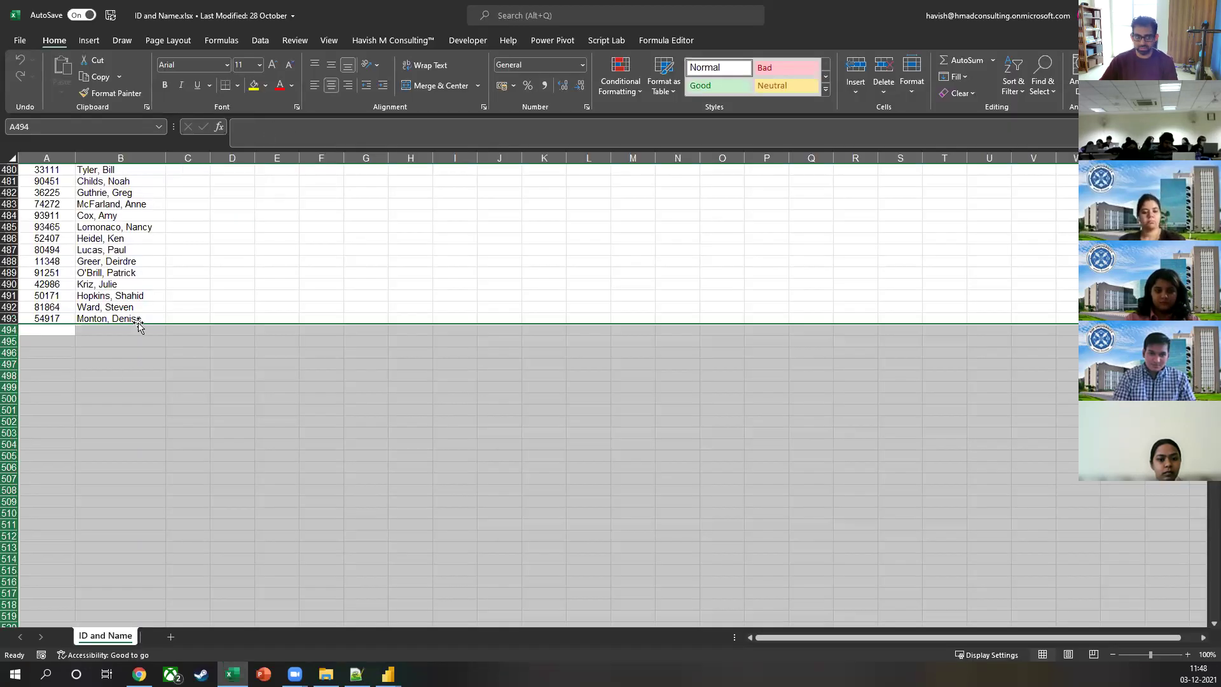
scroll(145, 309, "down", 20)
scroll(126, 375, "down", 20)
scroll(124, 387, "down", 20)
left_click_drag(108, 271, 63, 528)
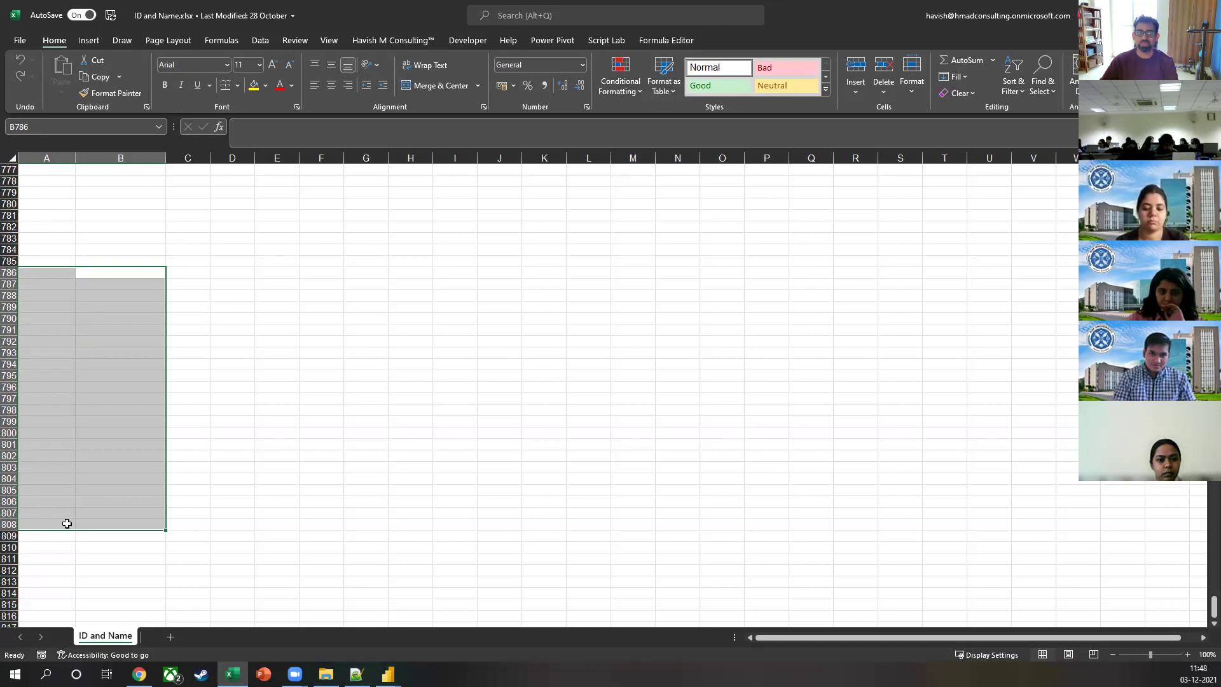
left_click(82, 414)
left_click(36, 490)
left_click(39, 401)
left_click(124, 386)
left_click(96, 341)
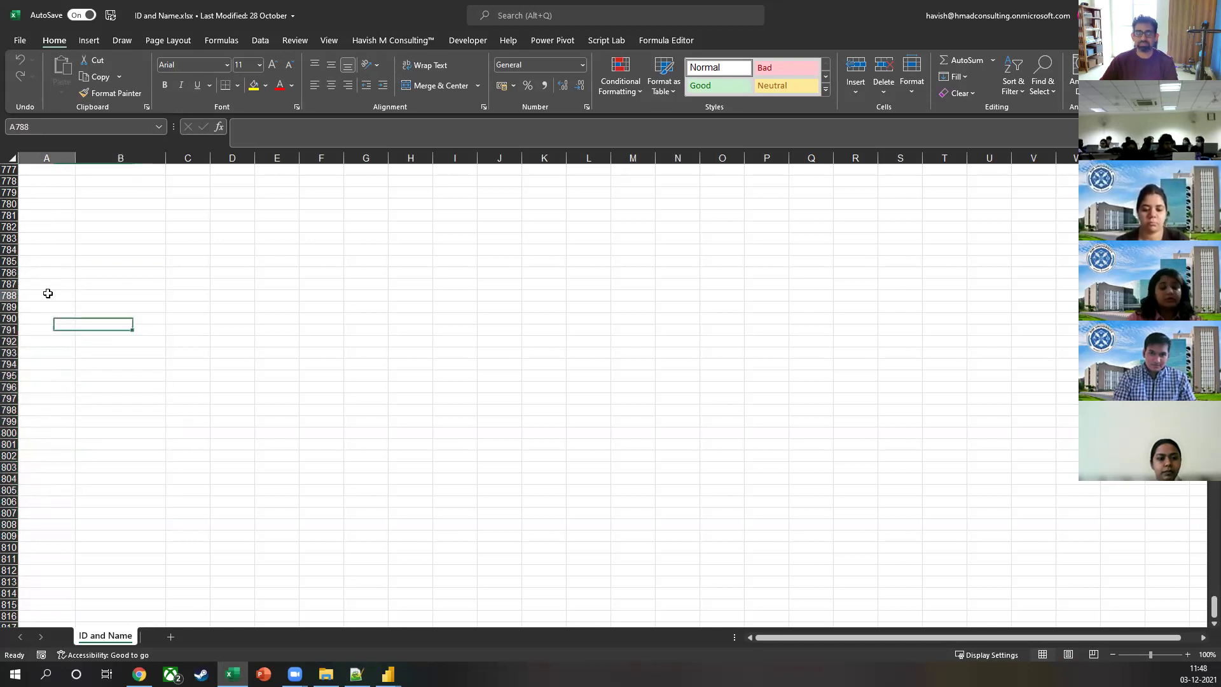
left_click(110, 285)
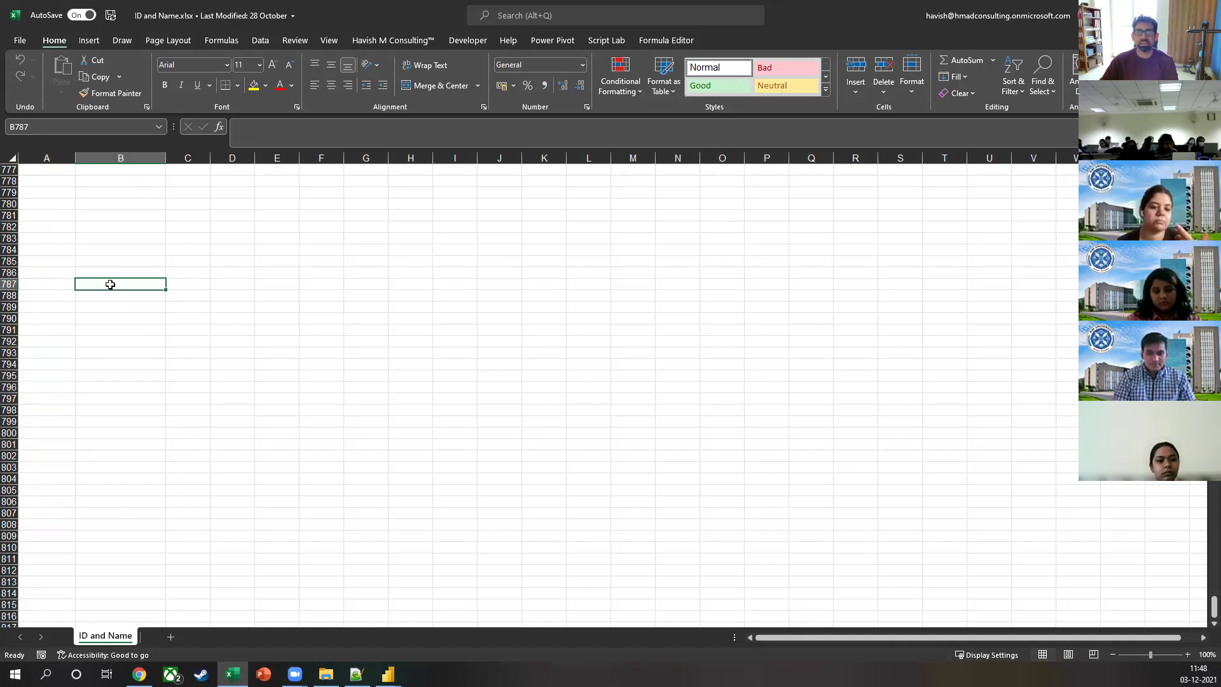
scroll(110, 284, "down", 4)
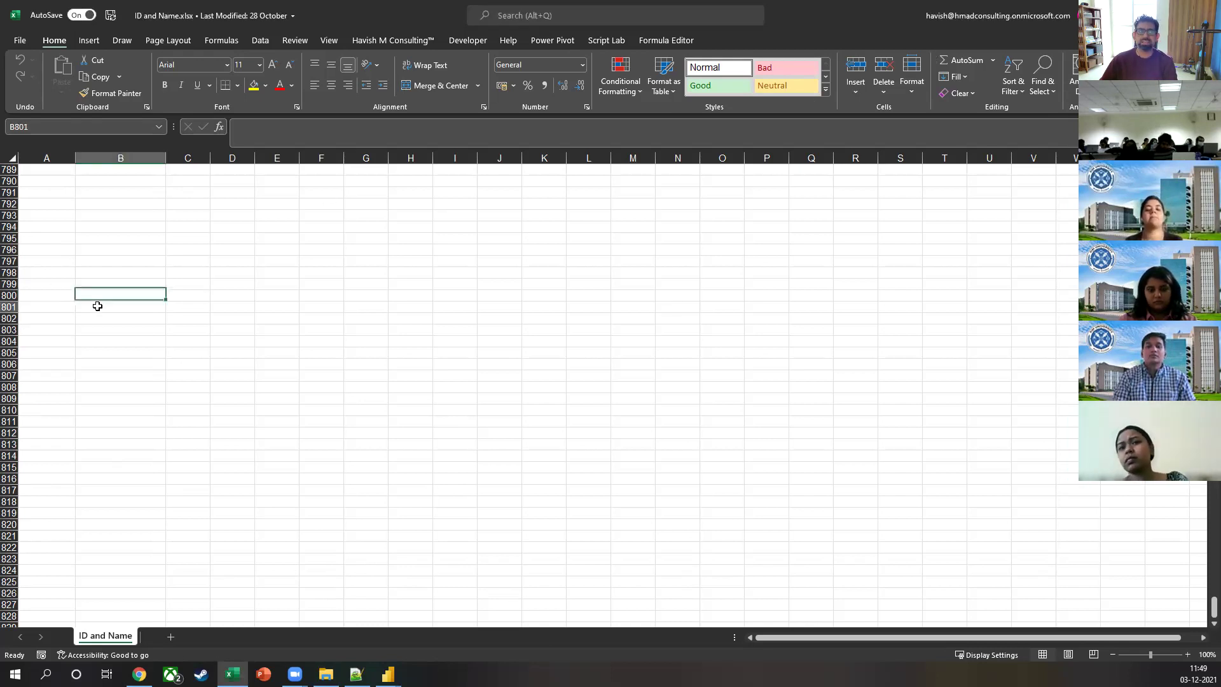
left_click(63, 316)
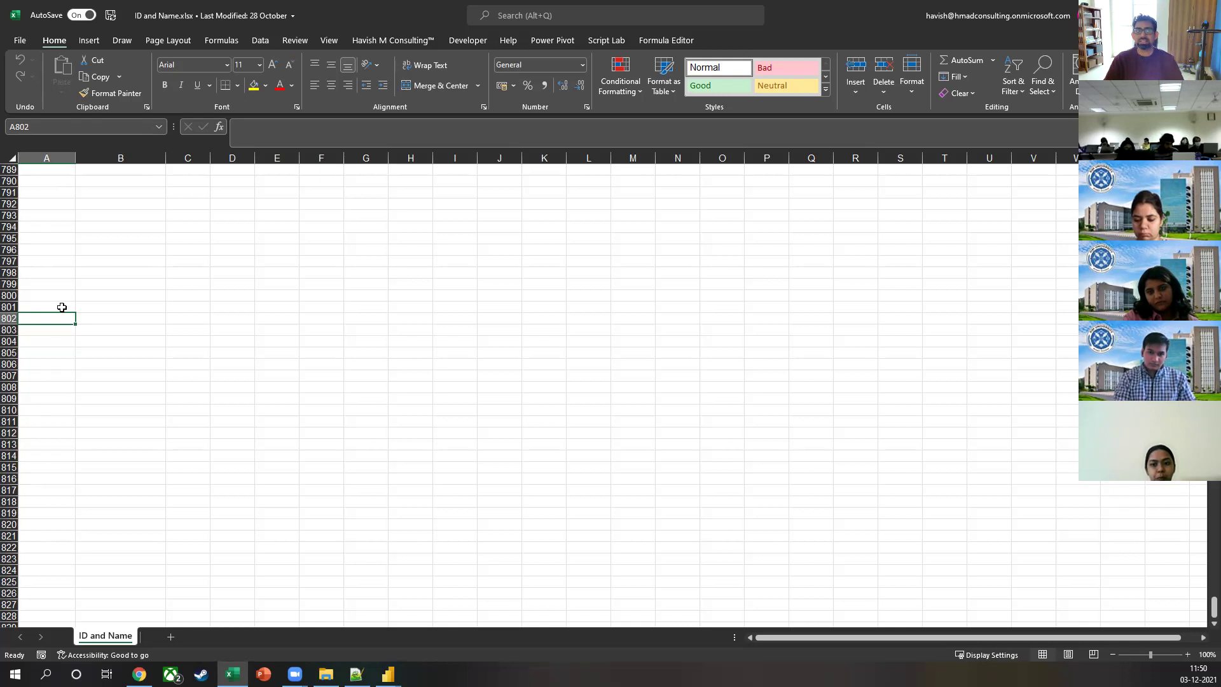
left_click(45, 217)
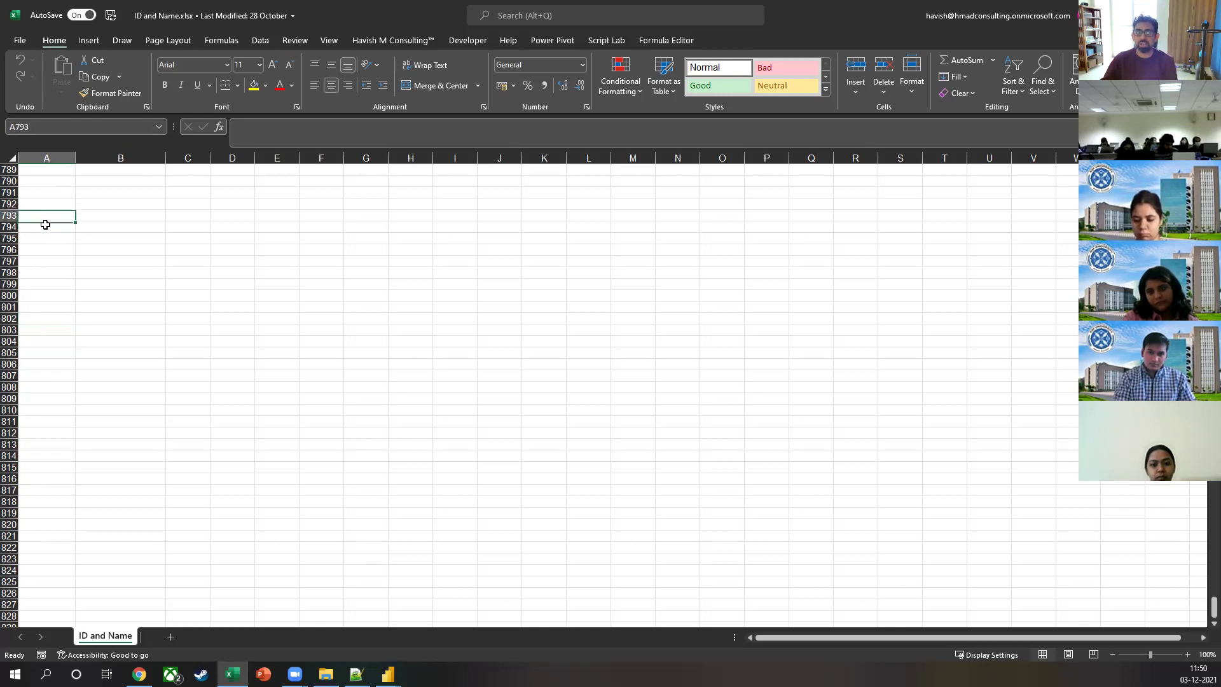
key("shift+Right")
type("asd")
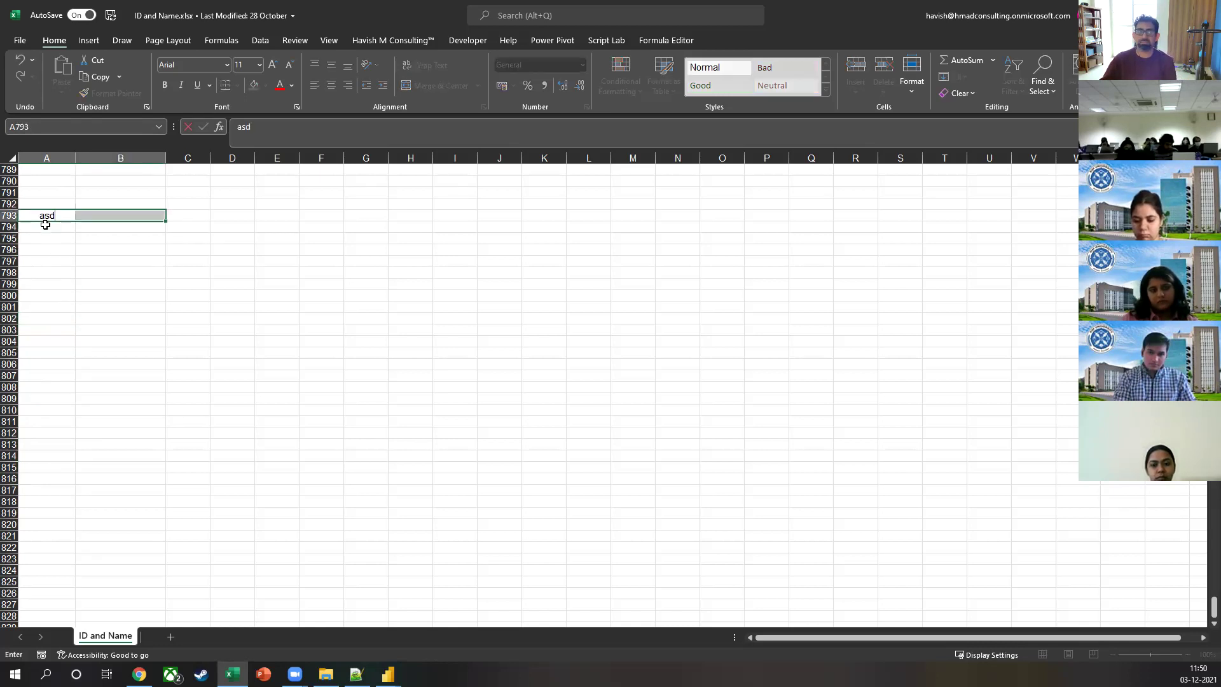
key("ctrl+Return")
key("shift+Left")
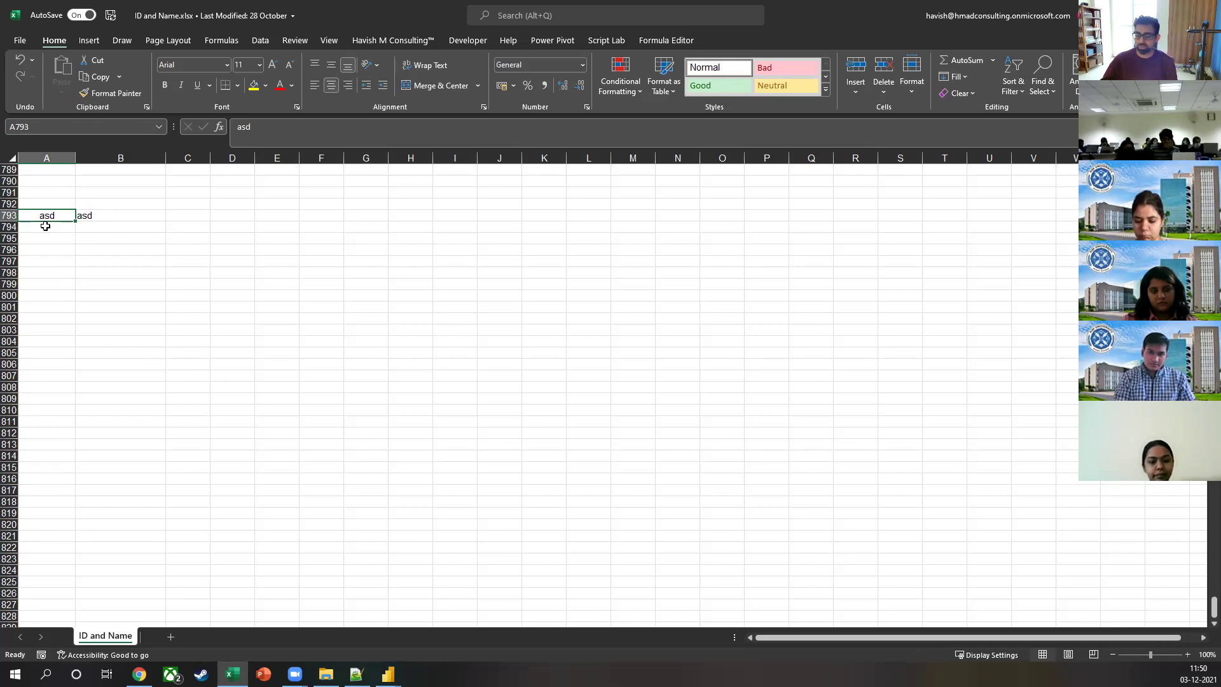
key("shift+Right")
key("Delete")
left_click(46, 225)
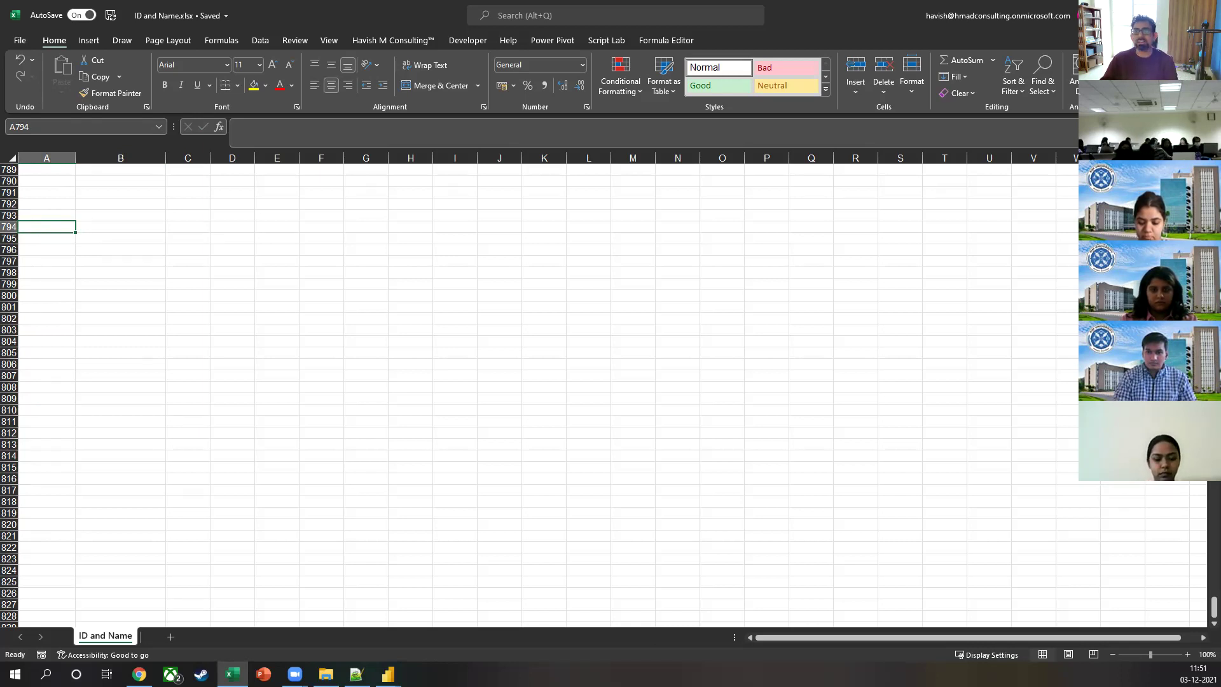
key("alt+F12")
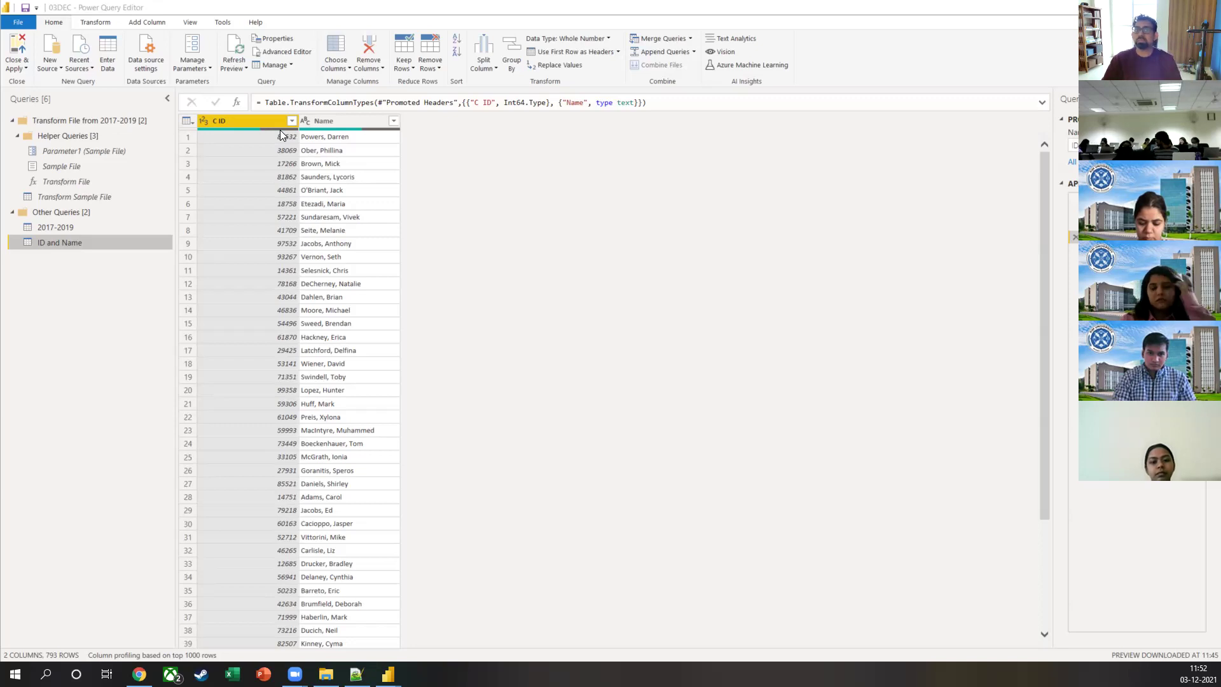
Step: Show the View tab settings and select all columns of the ID and Name query
left_click(190, 22)
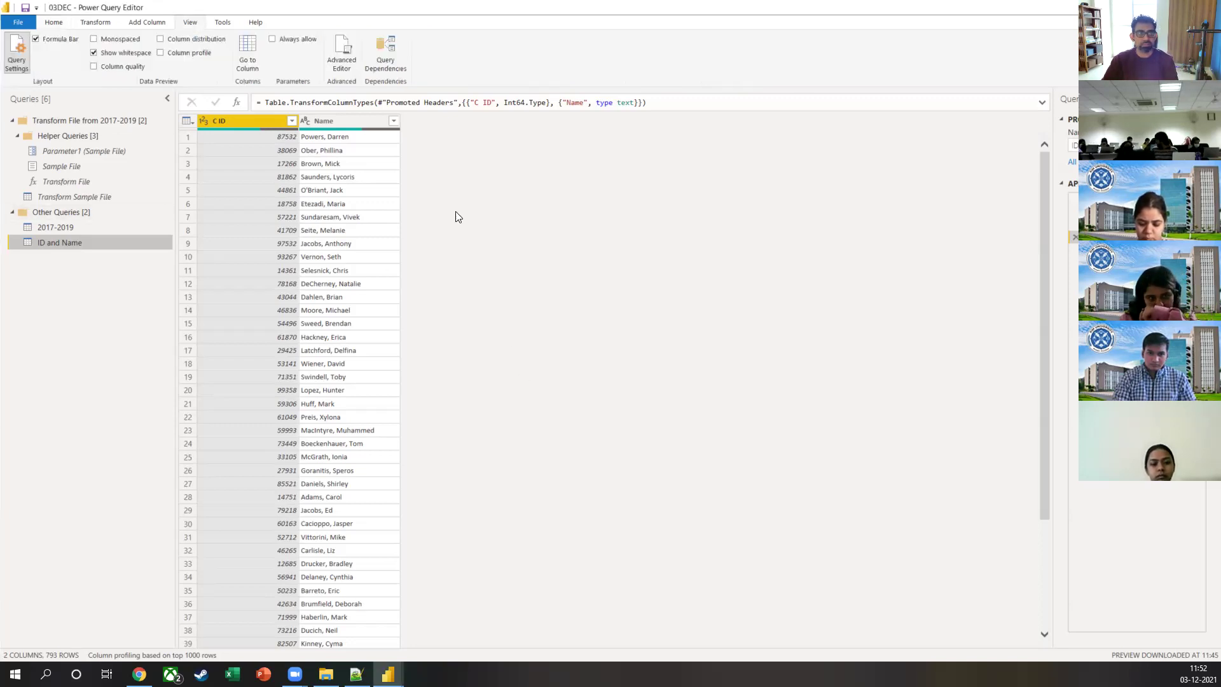
left_click(350, 151)
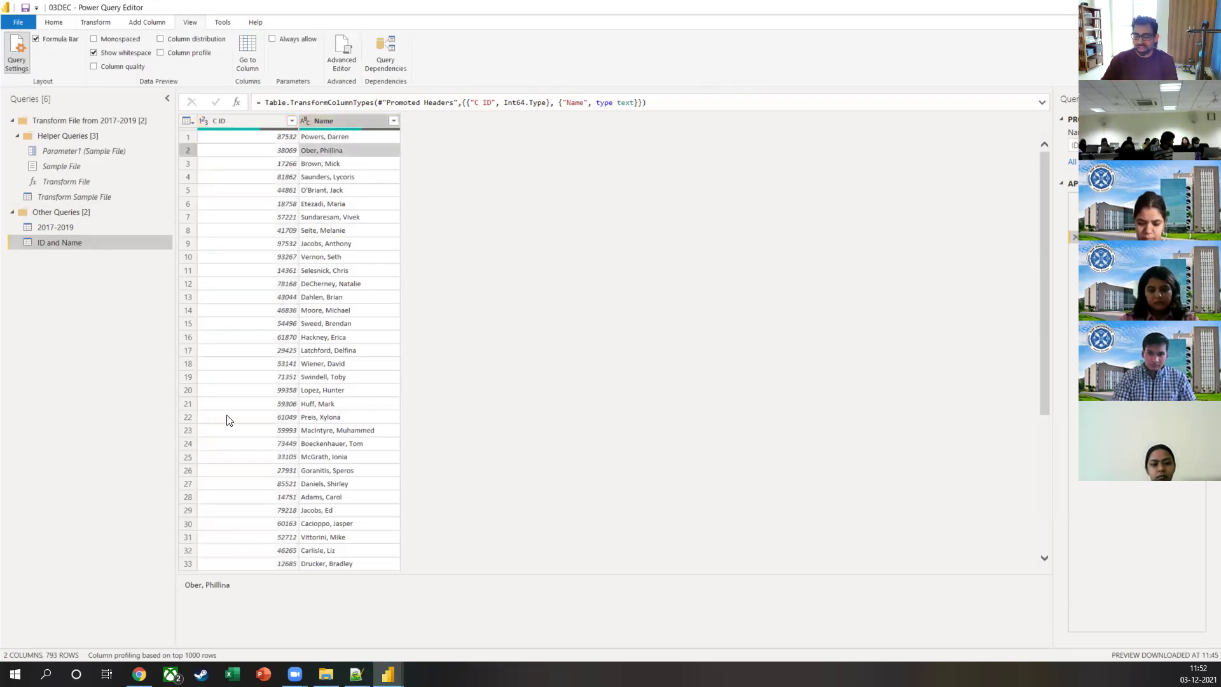
key("ctrl+a")
mouse_move(53, 410)
left_mouse_down()
mouse_move(65, 626)
mouse_move(54, 639)
left_mouse_up()
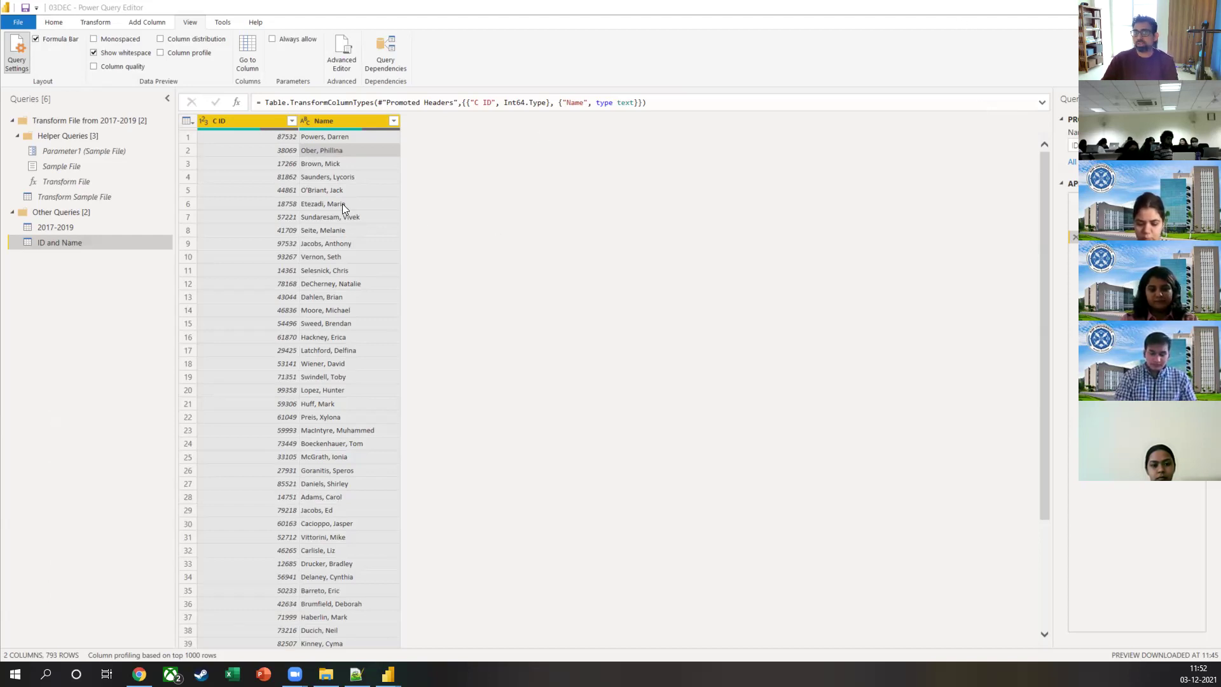
Step: Filter (null) out of the C ID column, leaving 492 rows
left_click(291, 121)
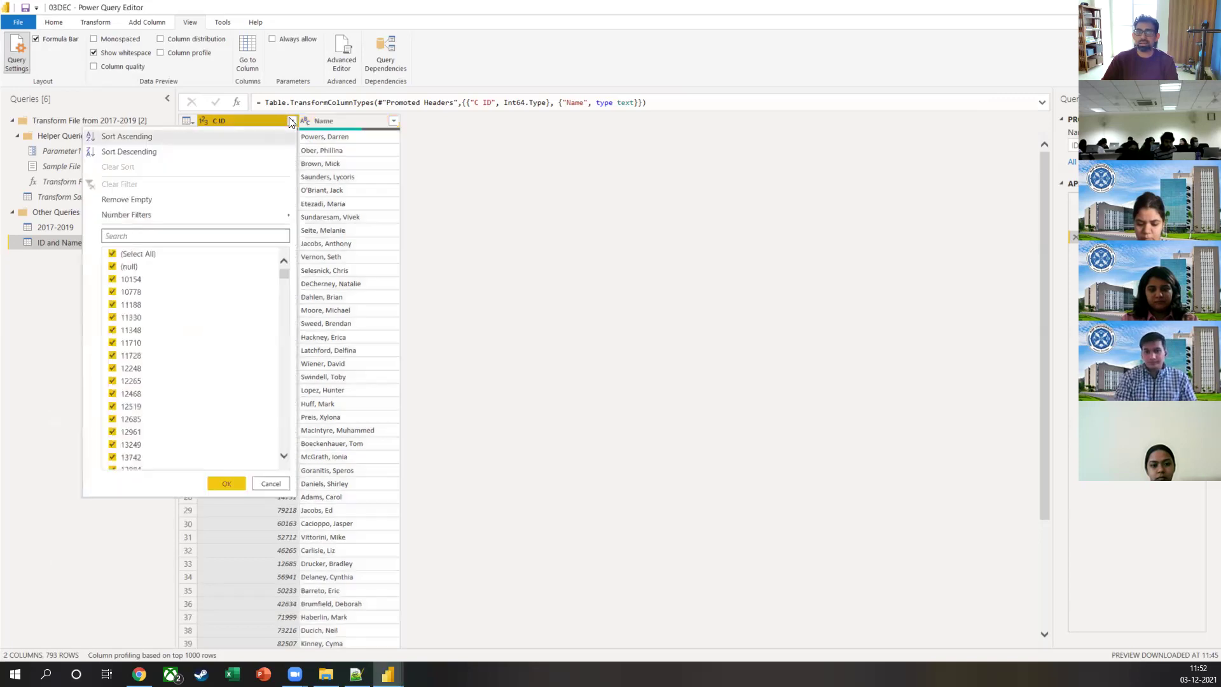
left_click(120, 267)
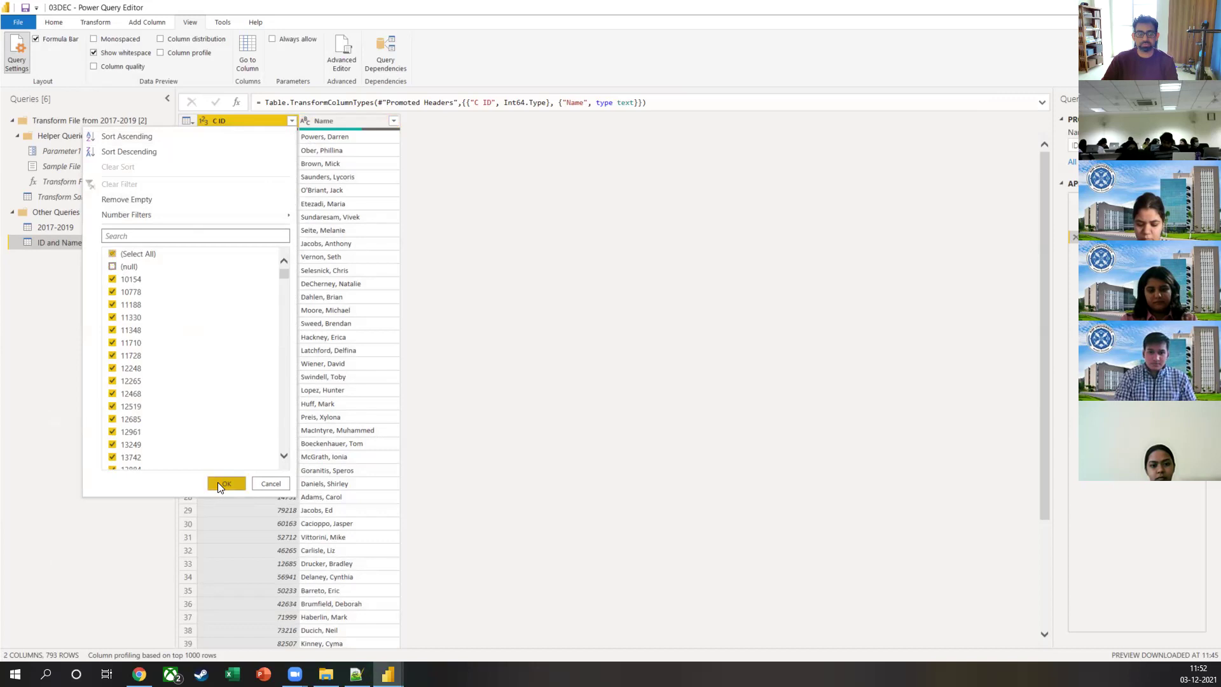
left_click(222, 483)
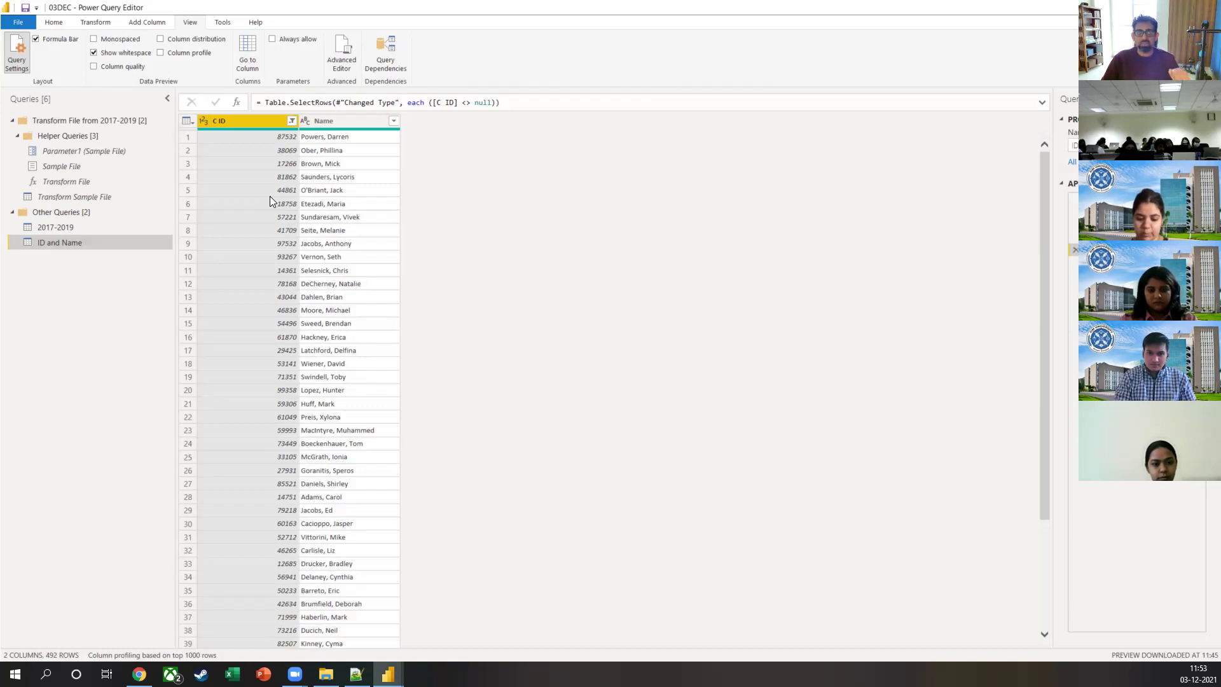
left_click(360, 120)
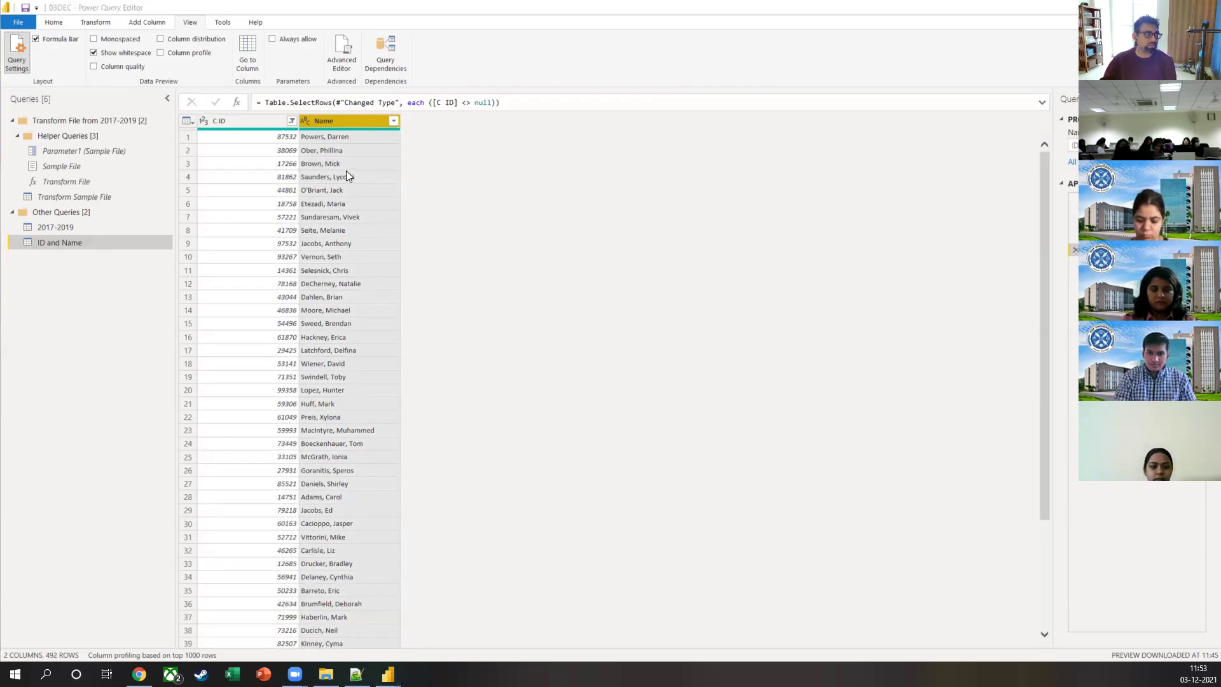
Step: Open Examples.xlsx from the Excel folder
key("alt+Tab")
key("alt+Up")
key("Up")
key("Return")
key("Return")
key("Down")
key("alt+Up")
key("Down")
key("Return")
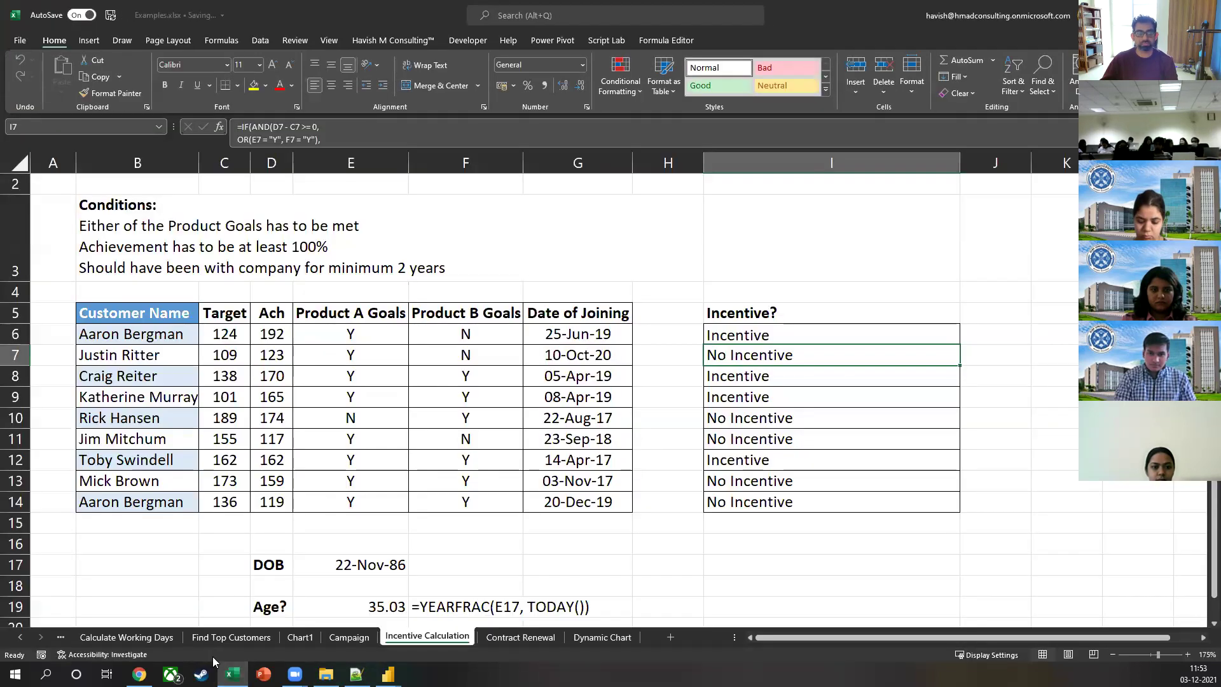
Step: Go to the Create Email IDs sheet and select the first customer name in B3
left_click(134, 638)
left_click(20, 637)
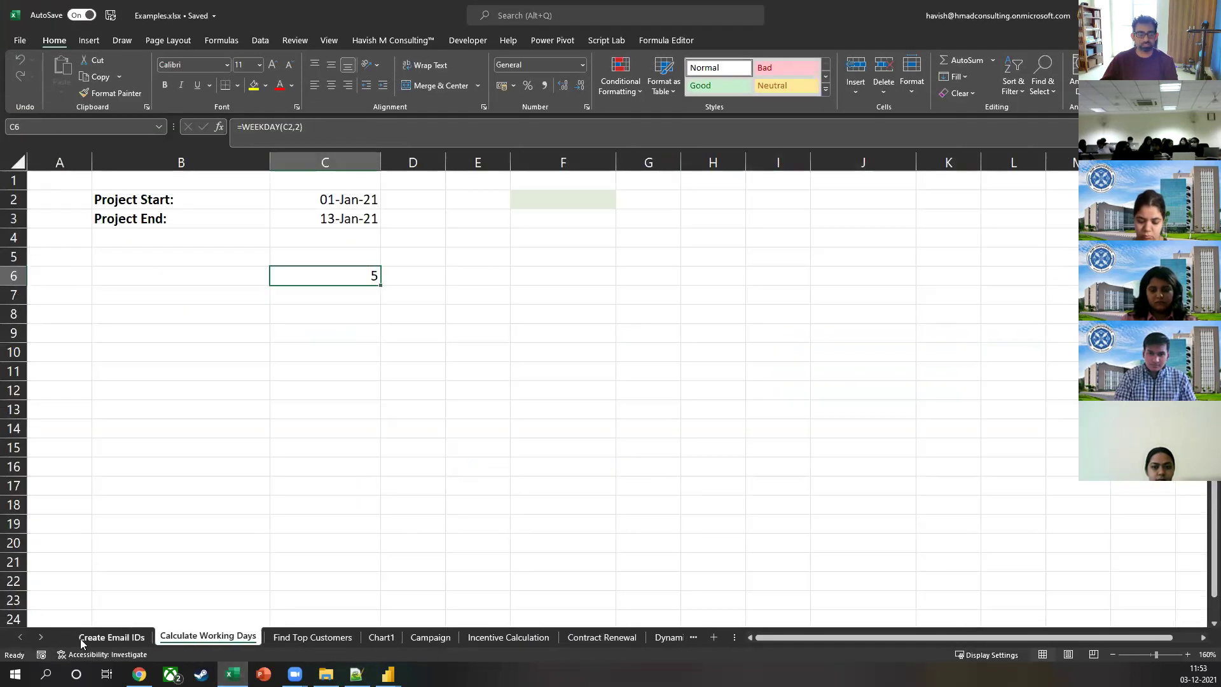
left_click(92, 637)
left_click(263, 221)
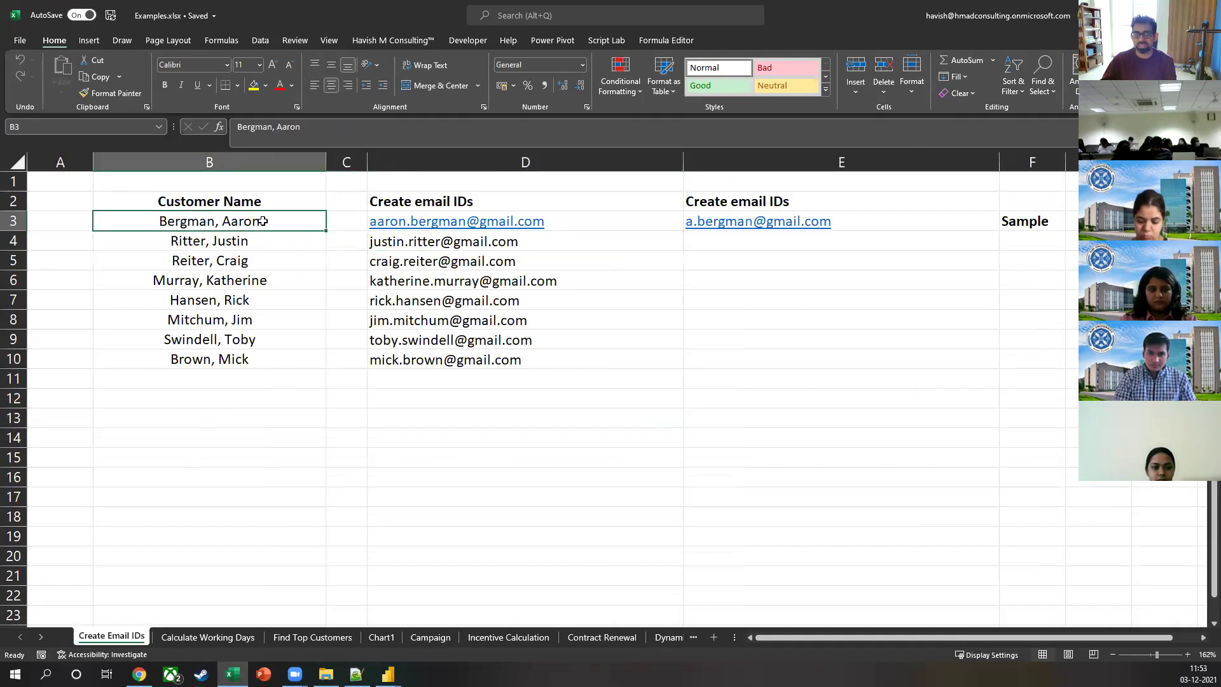
key("alt+Tab")
key("alt+Tab")
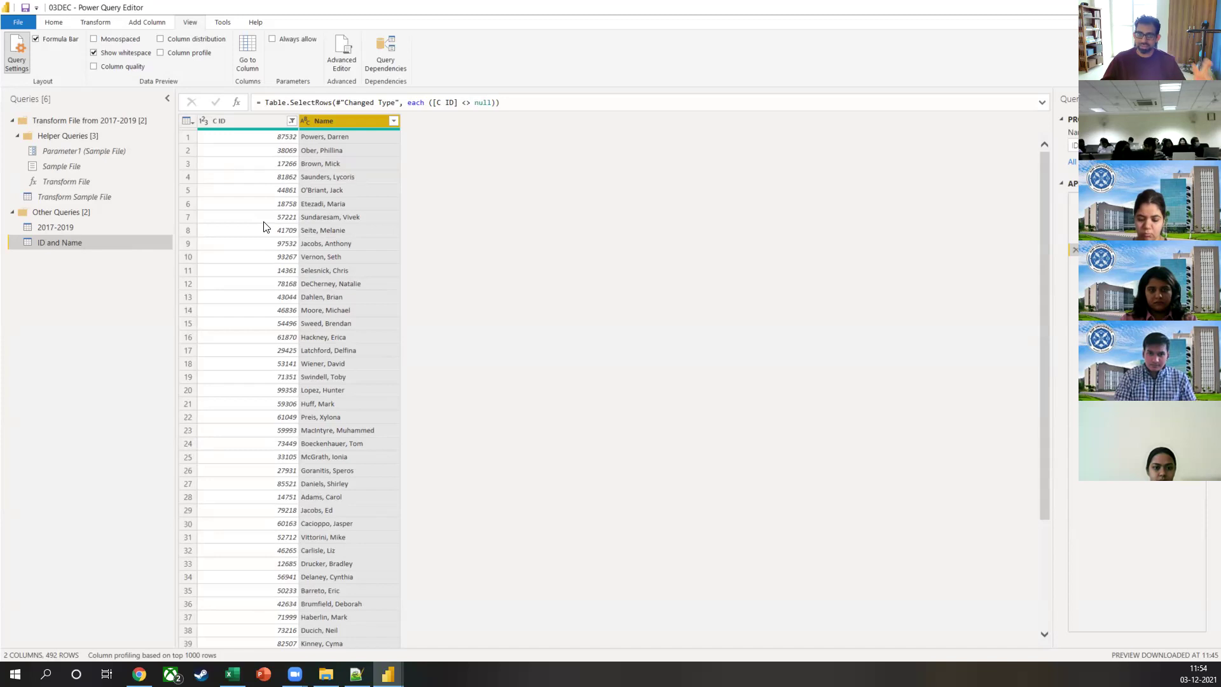
key("alt+Tab")
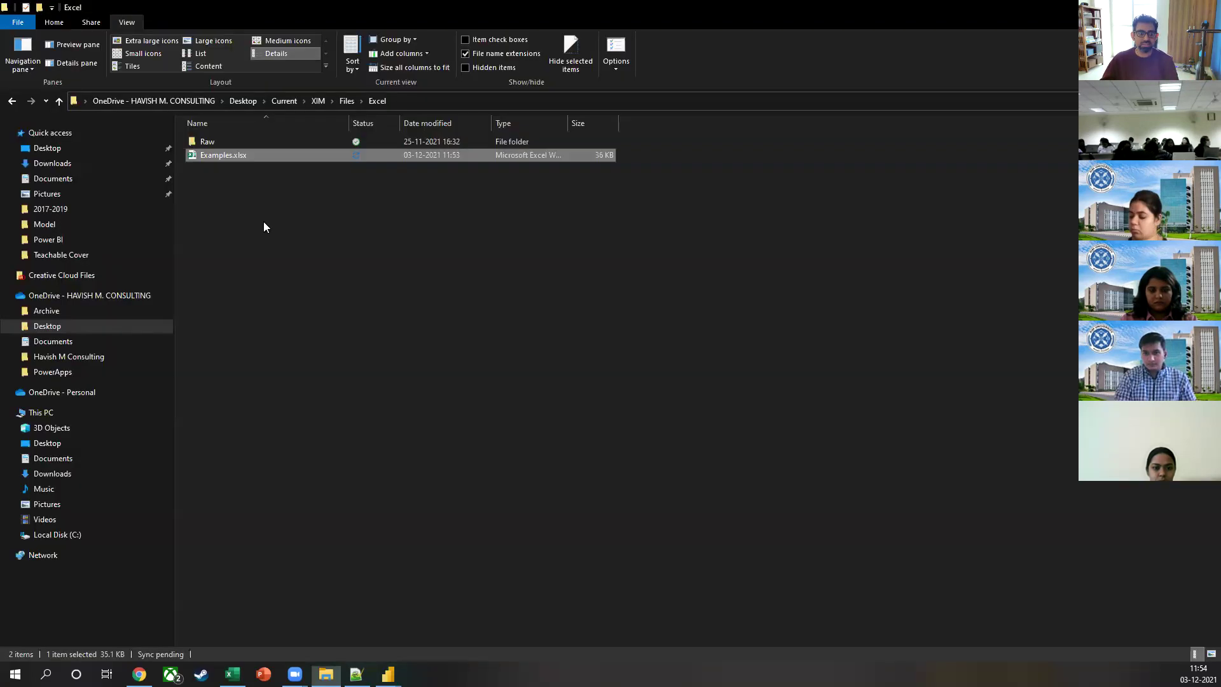
key("alt+Tab")
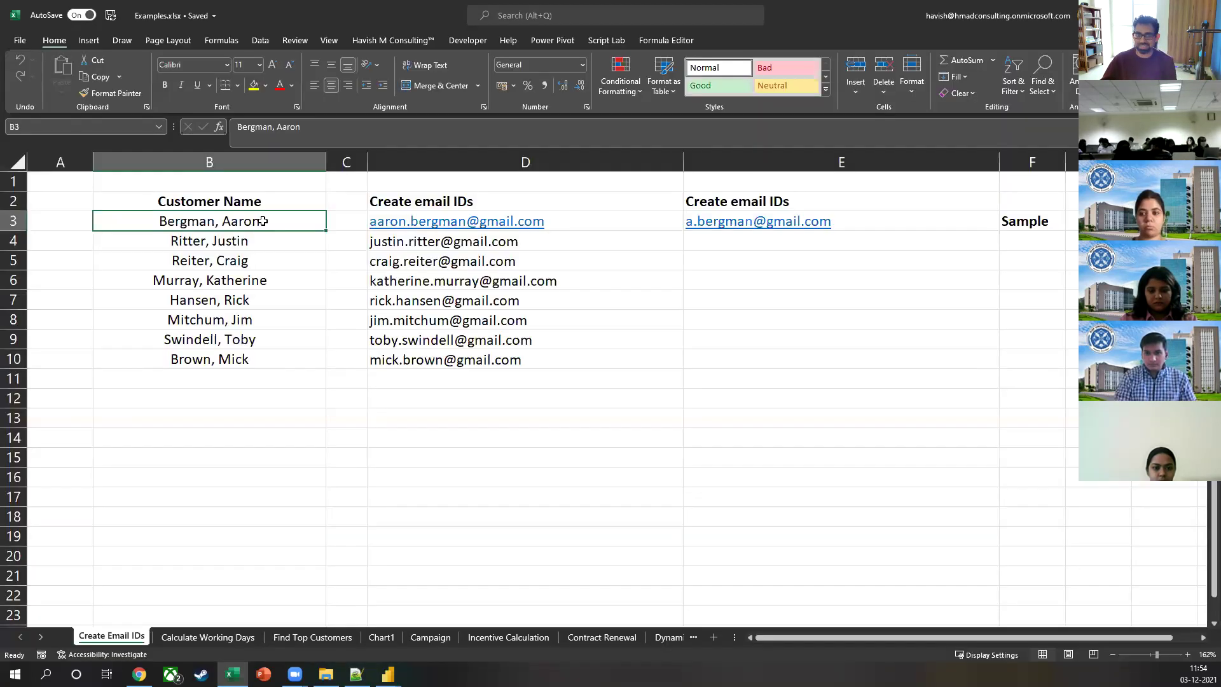
Step: Inspect the RIGHT-based email-building formulas in cells D3 and D4
key("Right")
key("F2")
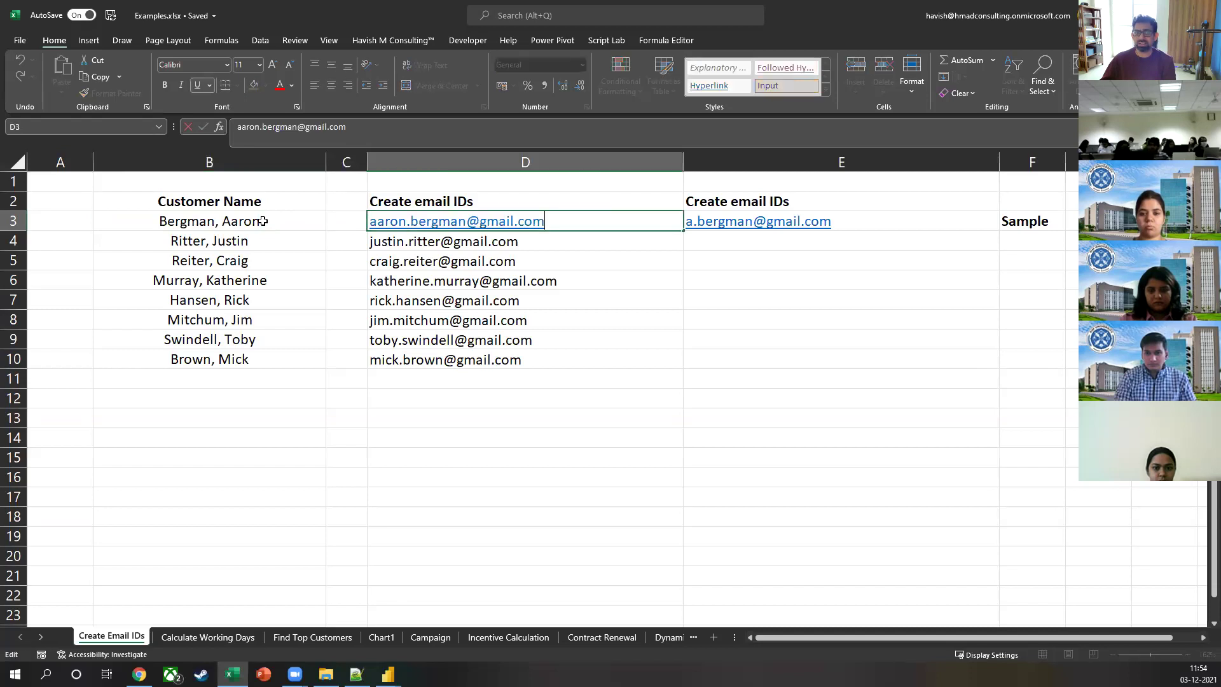
key("Escape")
key("Down")
key("F2")
key("Up")
key("Up")
key("Up")
key("Up")
key("Up")
key("Up")
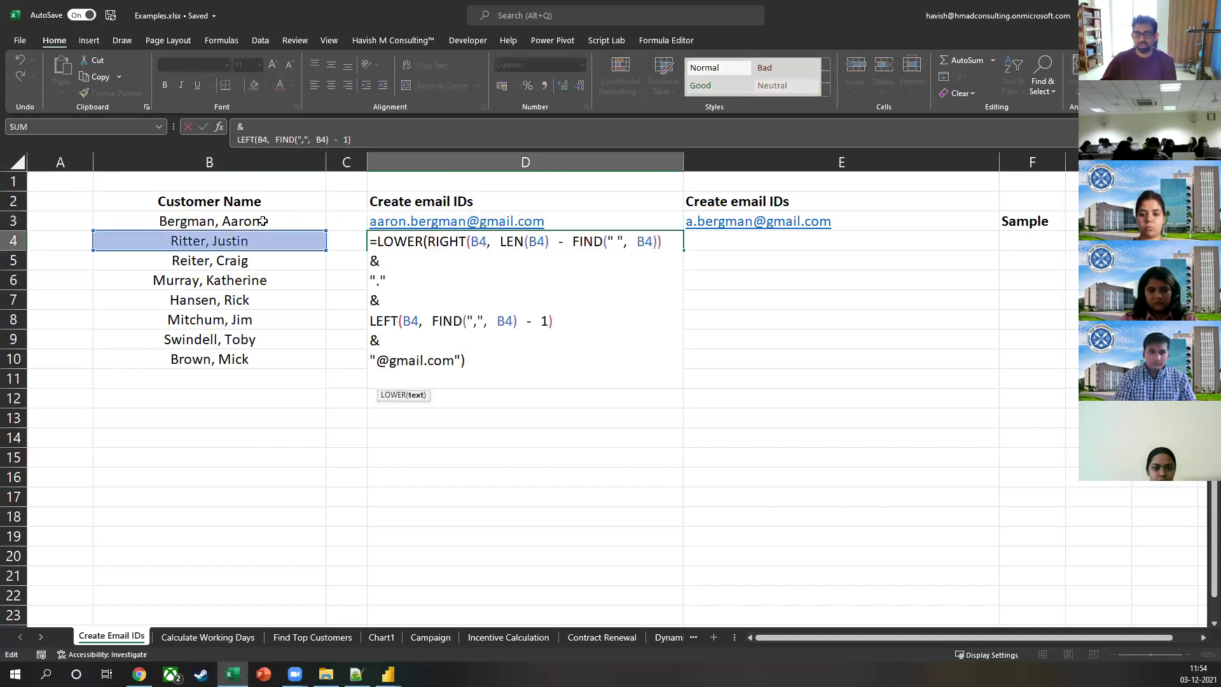
key("Right")
key("shift+Right")
key("shift+Right")
key("ctrl+shift+Right")
key("ctrl+shift+Right")
key("ctrl+shift+Right")
key("ctrl+shift+Right")
key("ctrl+shift+Right")
key("ctrl+shift+Right")
key("ctrl+shift+Right")
key("ctrl+shift+Right")
key("ctrl+shift+Right")
key("ctrl+shift+Right")
key("ctrl+shift+Right")
key("ctrl+shift+Right")
key("ctrl+shift+Right")
key("ctrl+shift+Right")
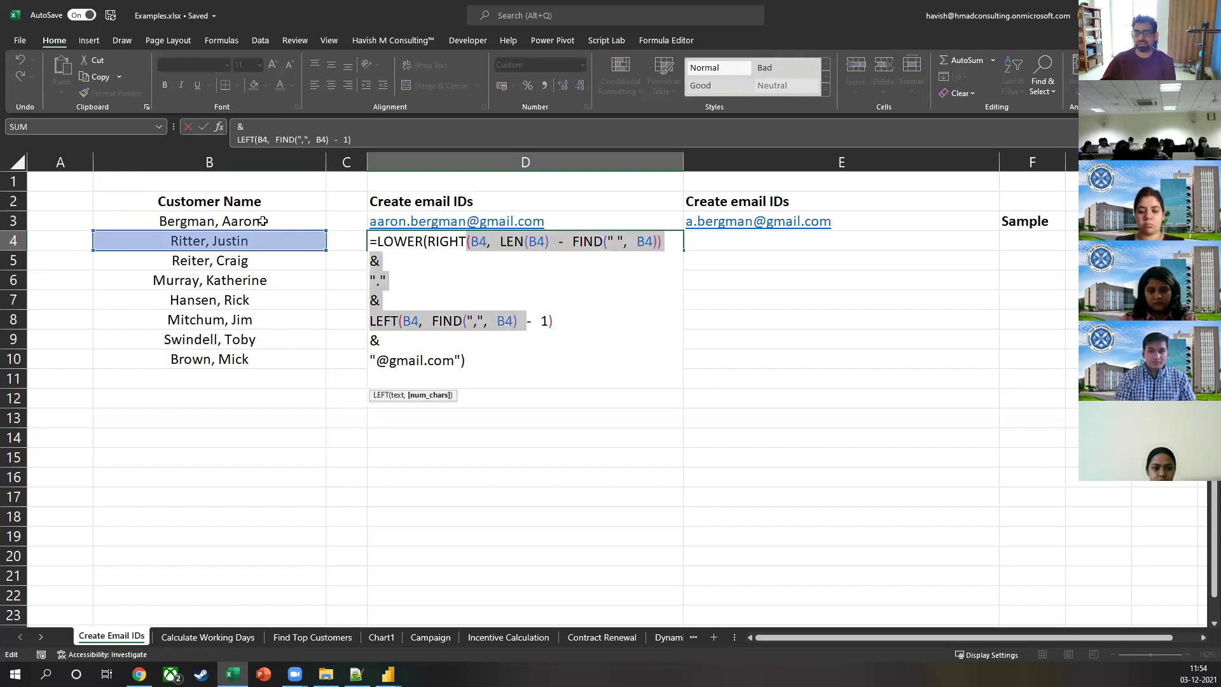
Step: Close Examples.xlsx and Excel, returning to the Power Query Editor
key("Escape")
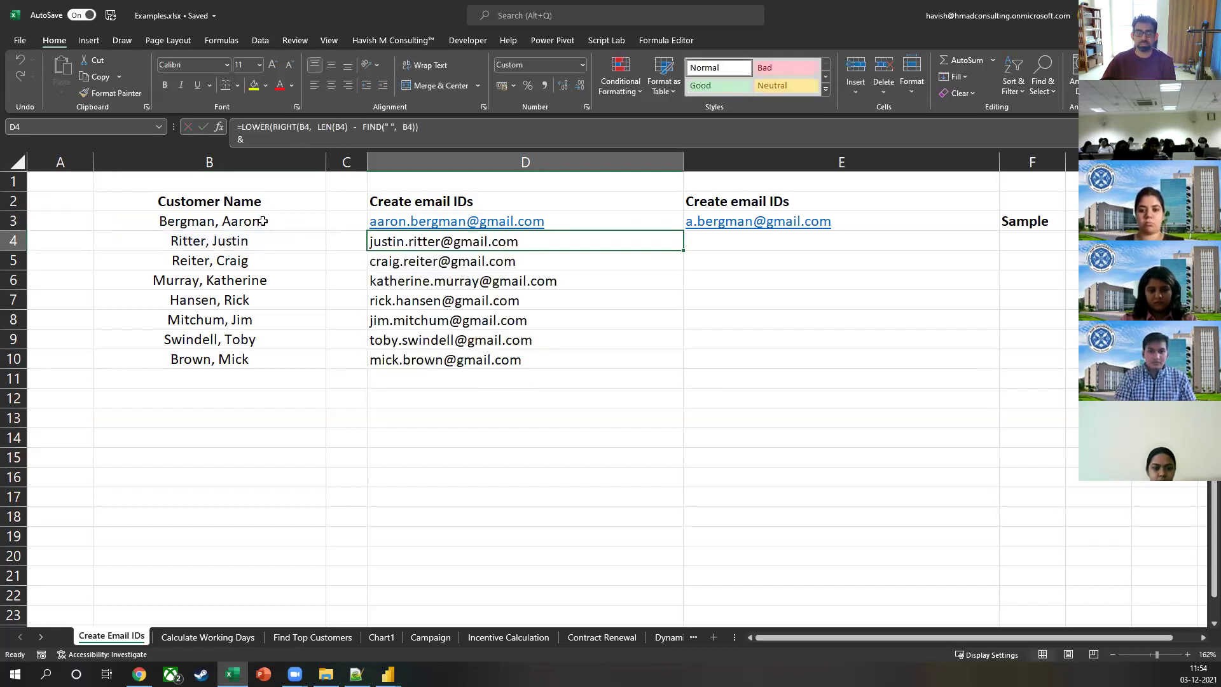
key("ctrl+w")
key("alt+F4")
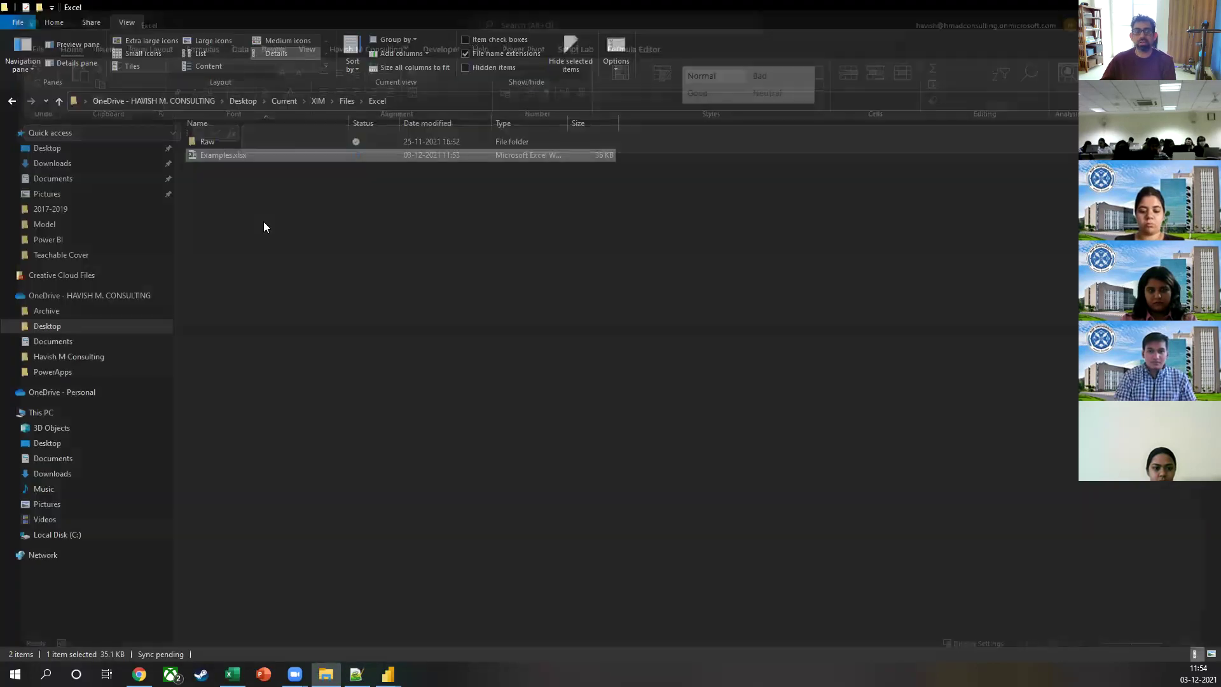
key("alt+Tab")
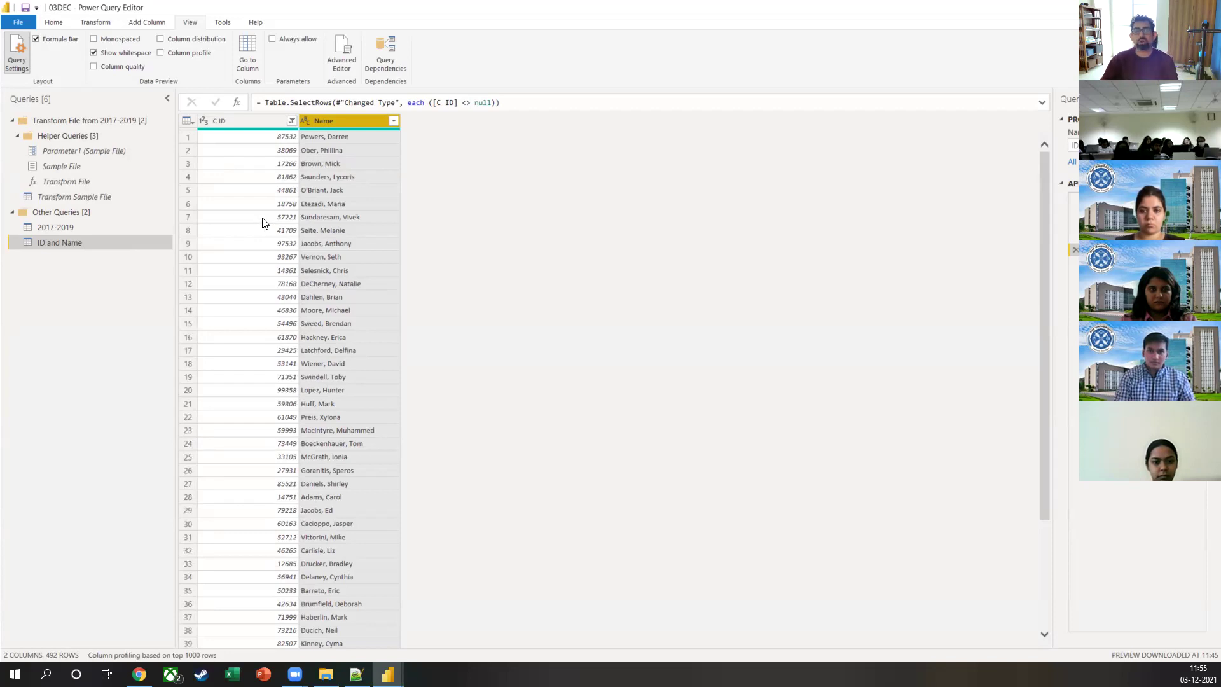
Step: Switch the Power Query Editor ribbon to Add Column
left_click(168, 24)
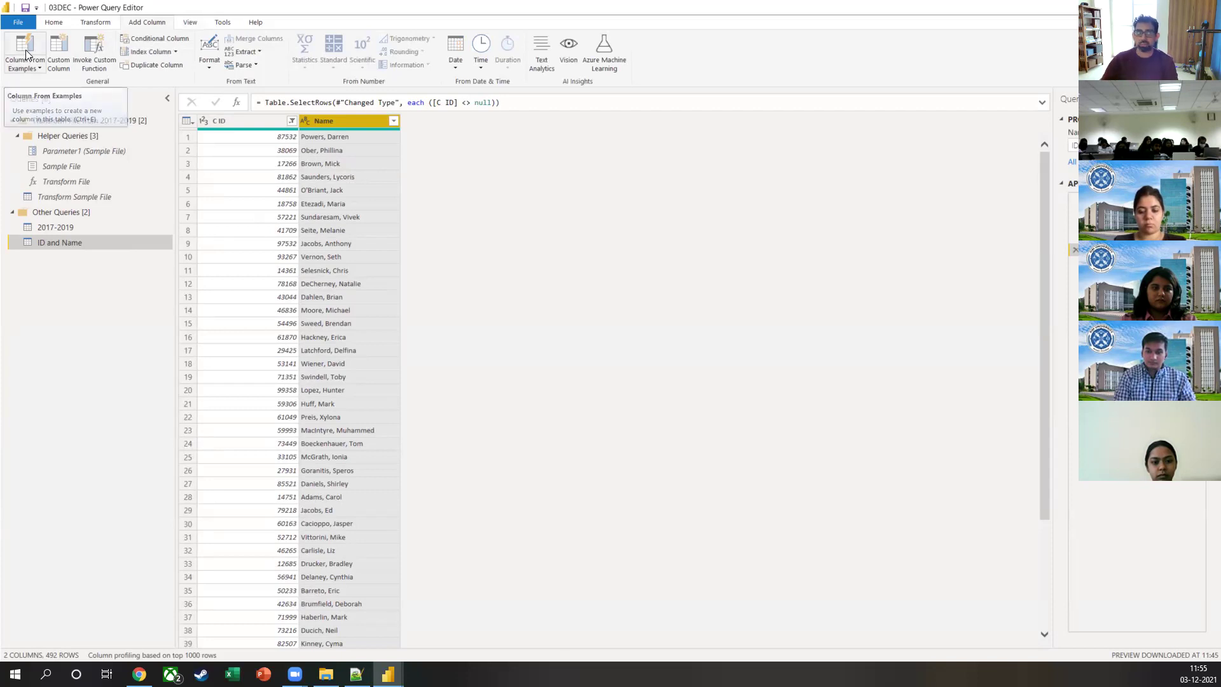
Step: Start a Column From Examples with name samples for the first two rows
left_click(27, 47)
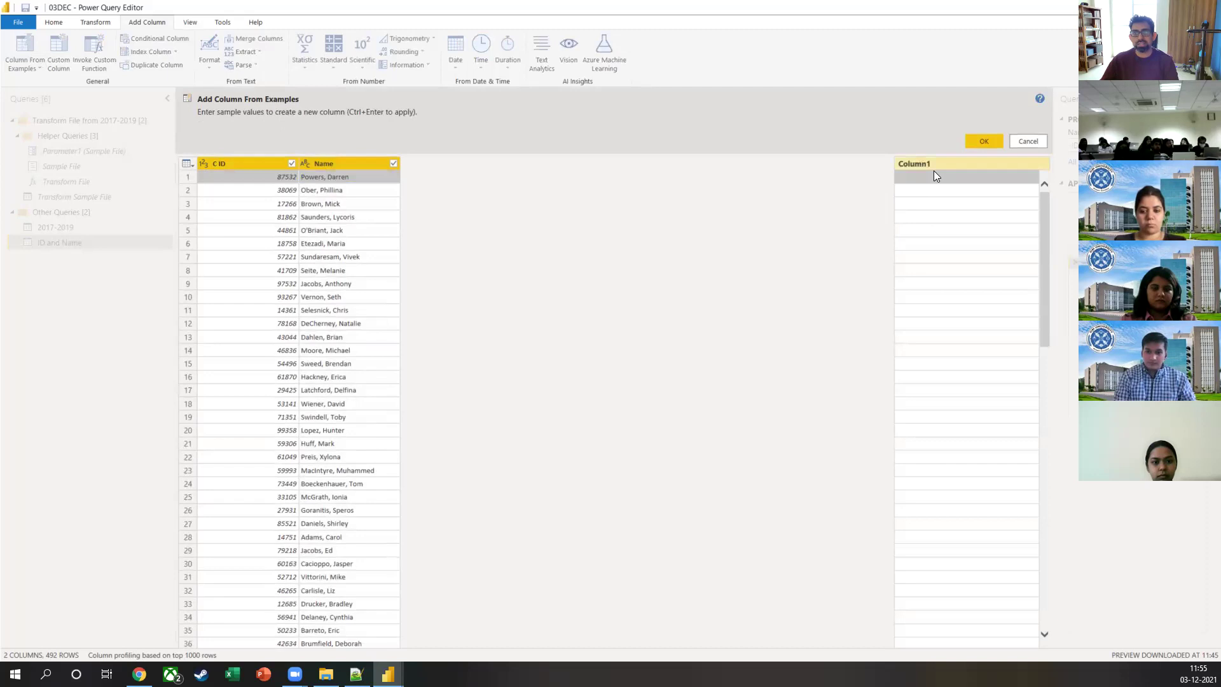
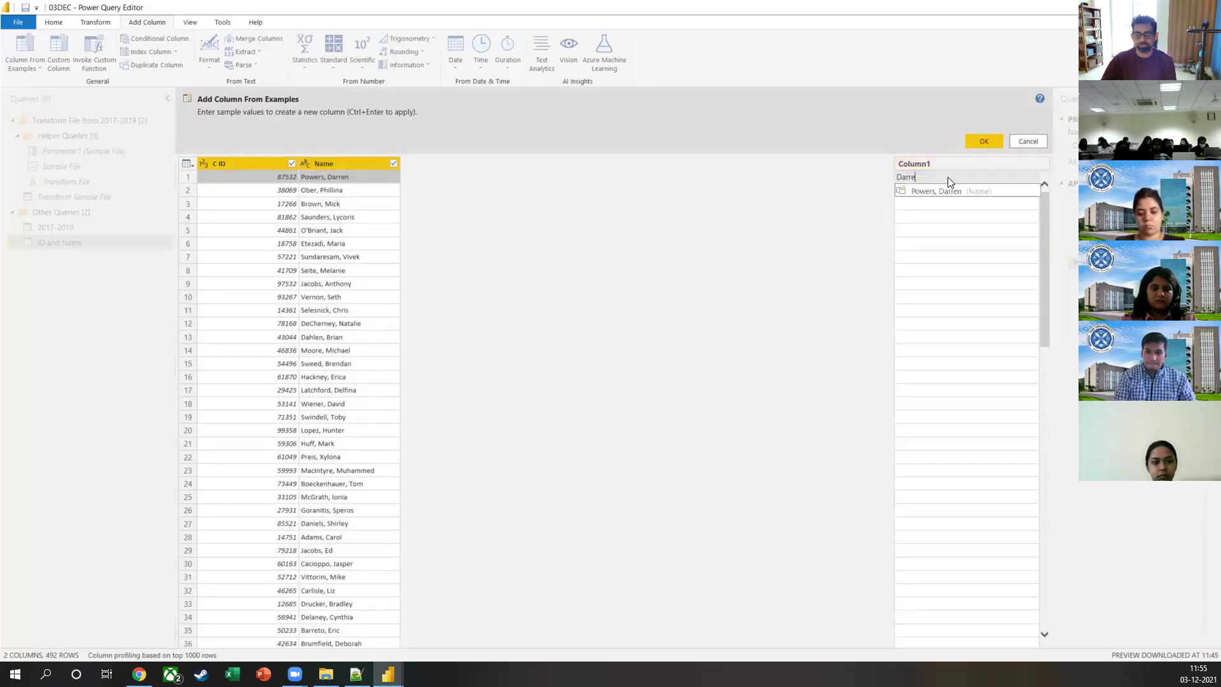
key("Return")
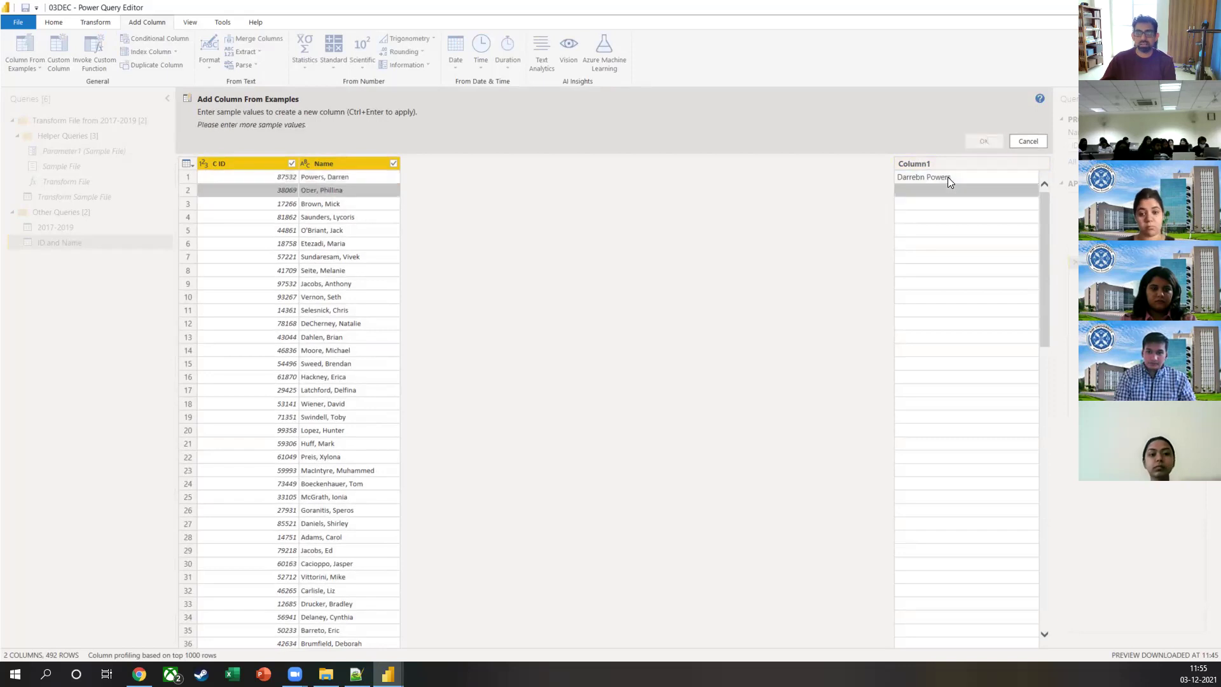
key("Return")
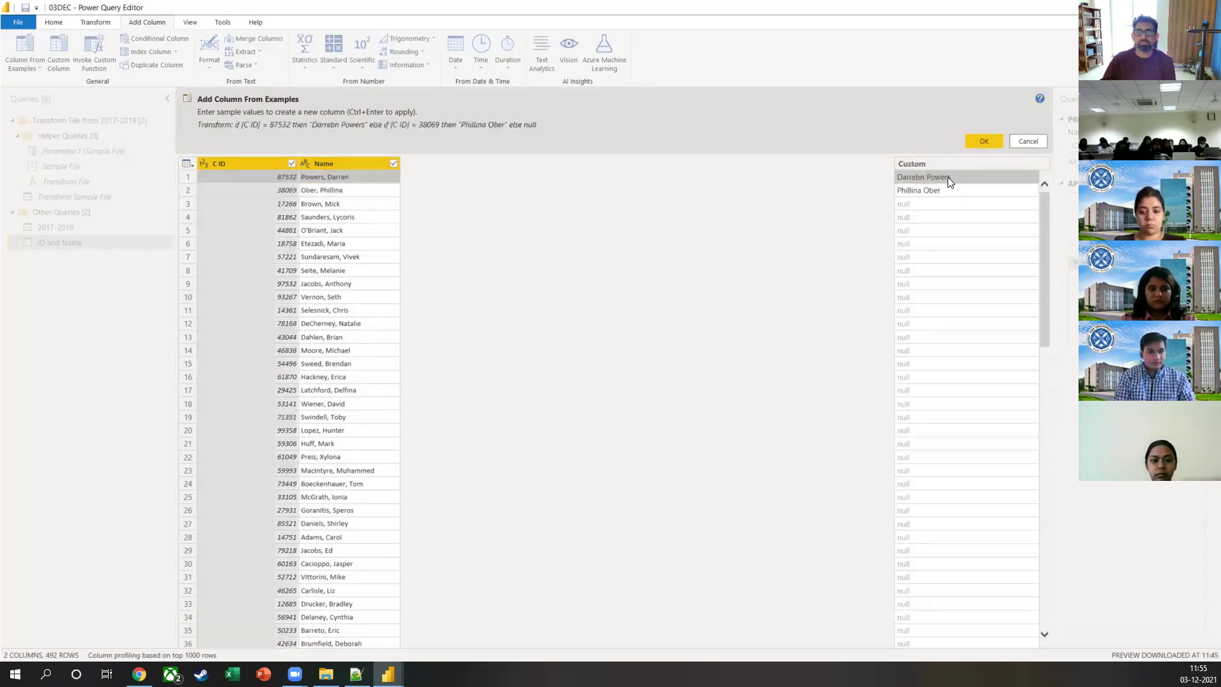
left_click(947, 178)
key("Home")
key("Left")
key("BackSpace")
key("Return")
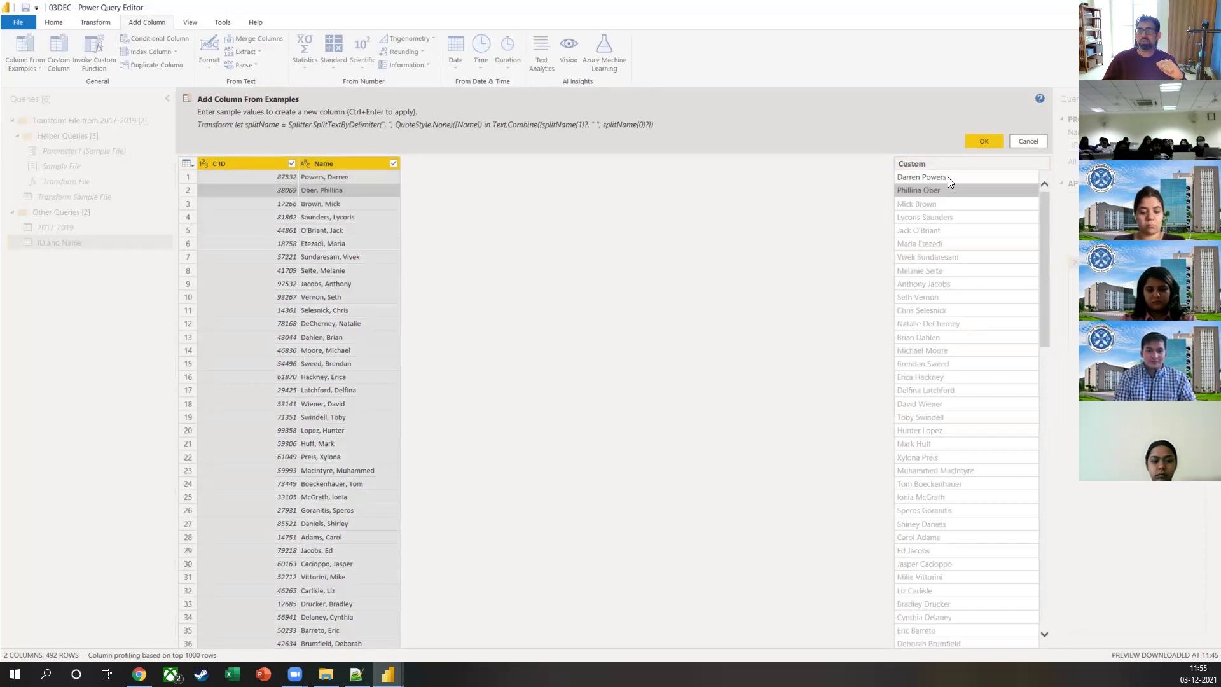
key("Return")
key("Down")
key("Down")
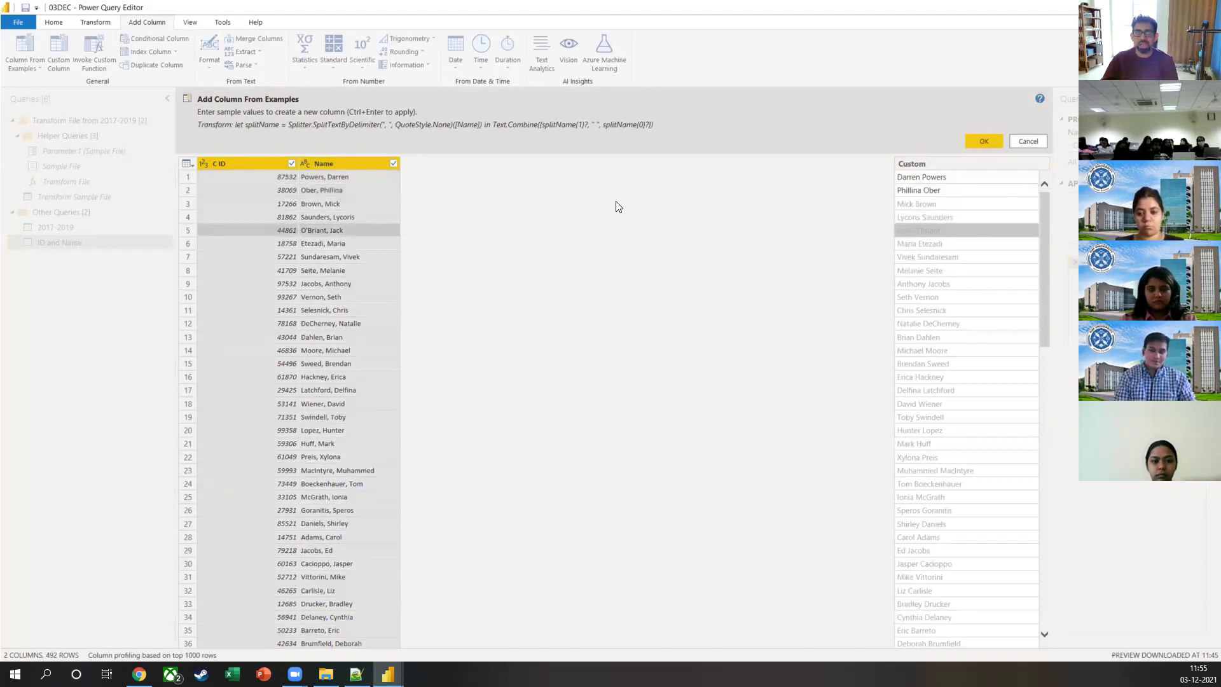
Step: Review the generated transform formula, then clear the sample values
left_click_drag(235, 135, 654, 134)
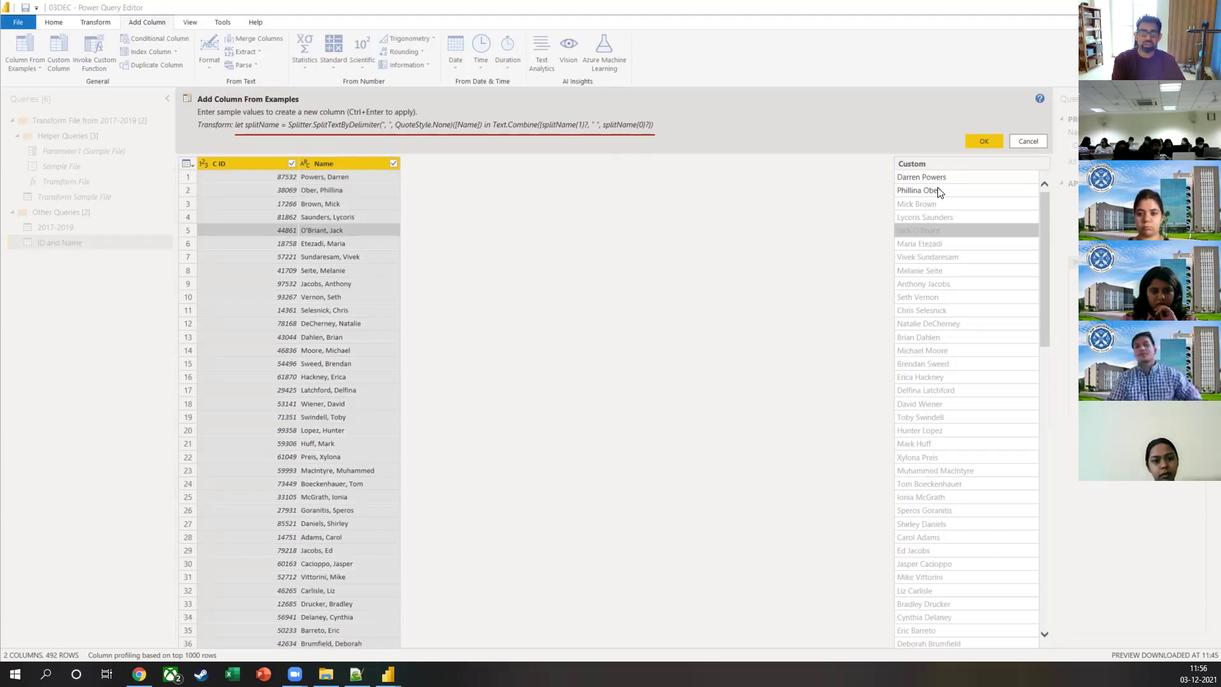
left_click(917, 204)
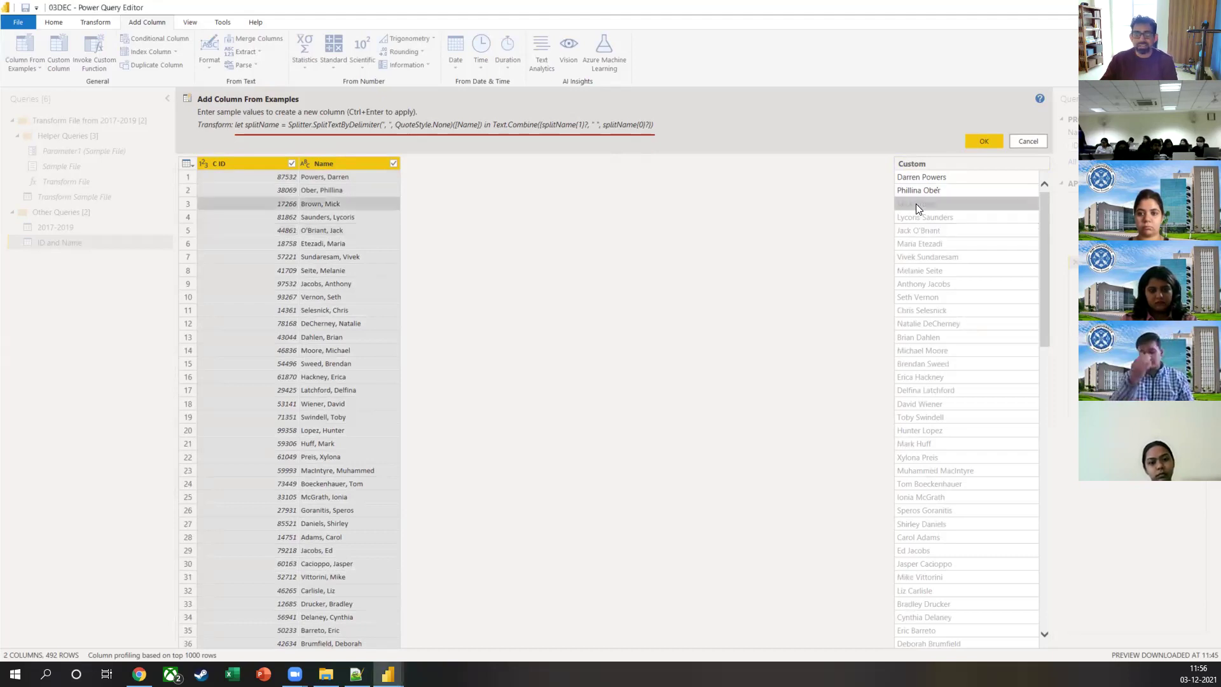
left_click(931, 192)
key("Delete")
left_click(932, 176)
key("Delete")
left_click(927, 185)
left_click(927, 183)
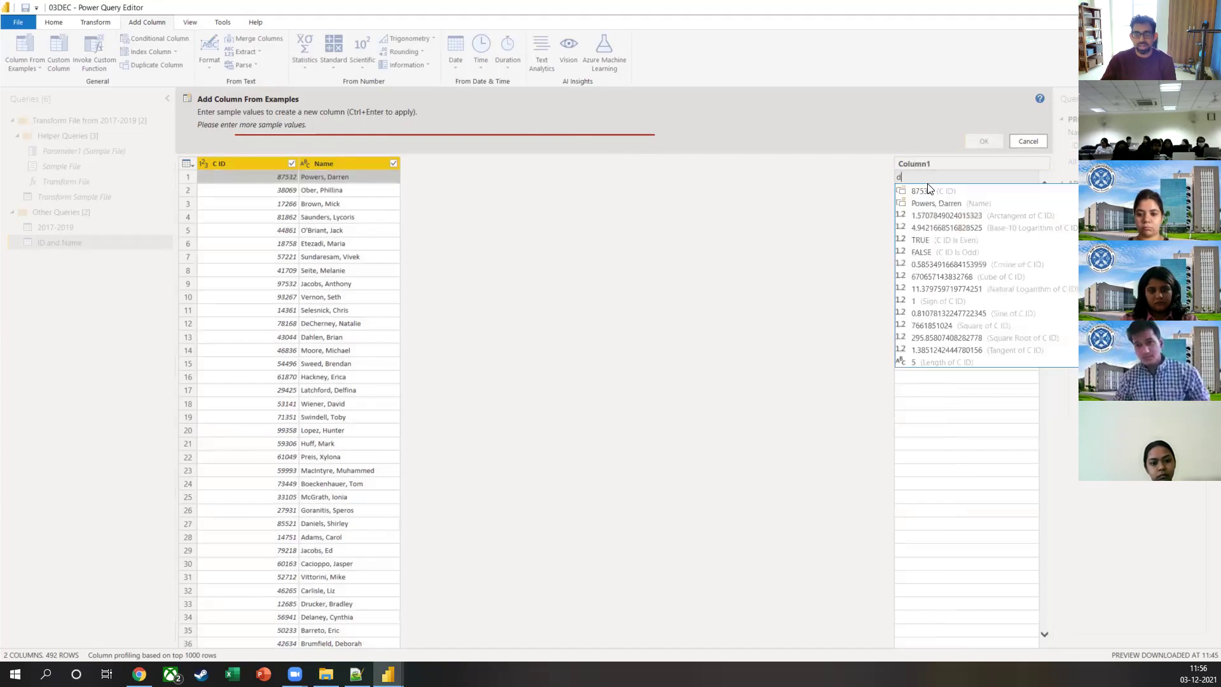
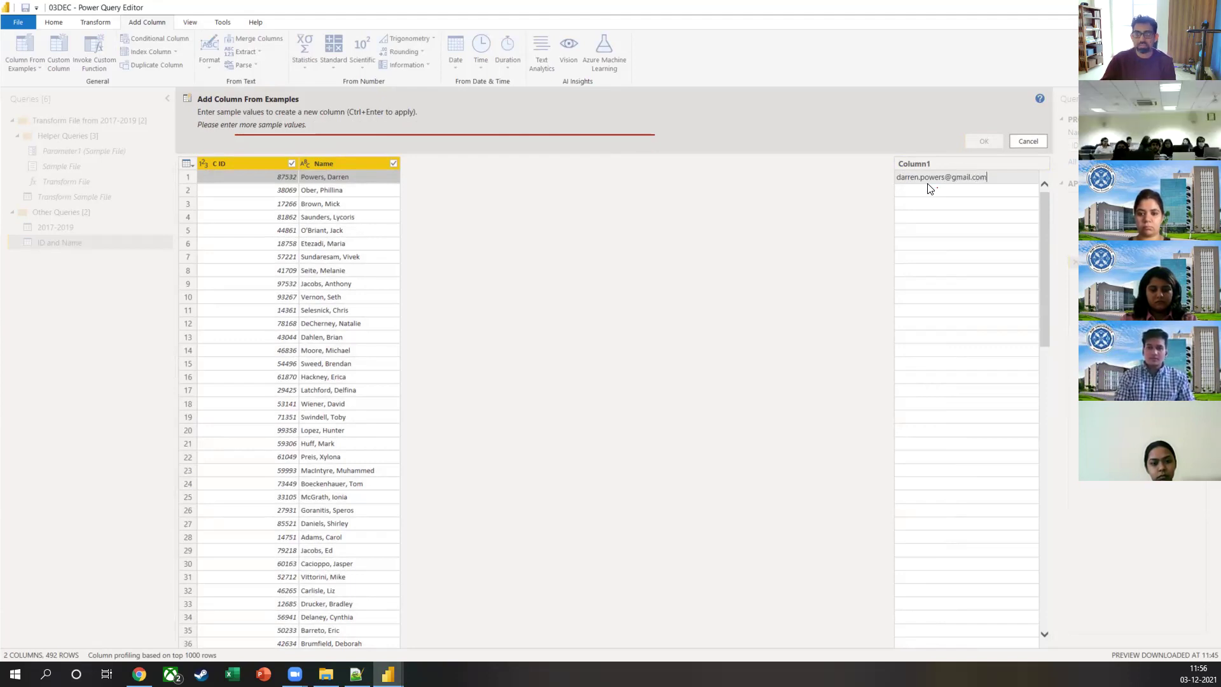
key("Return")
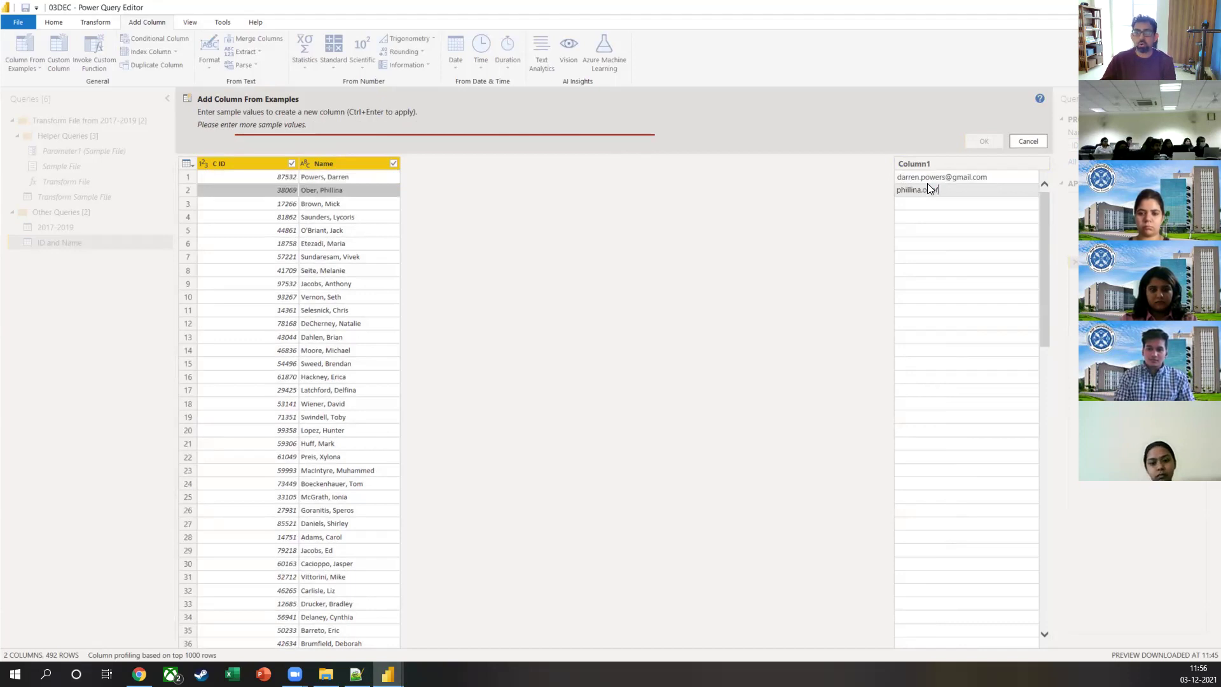
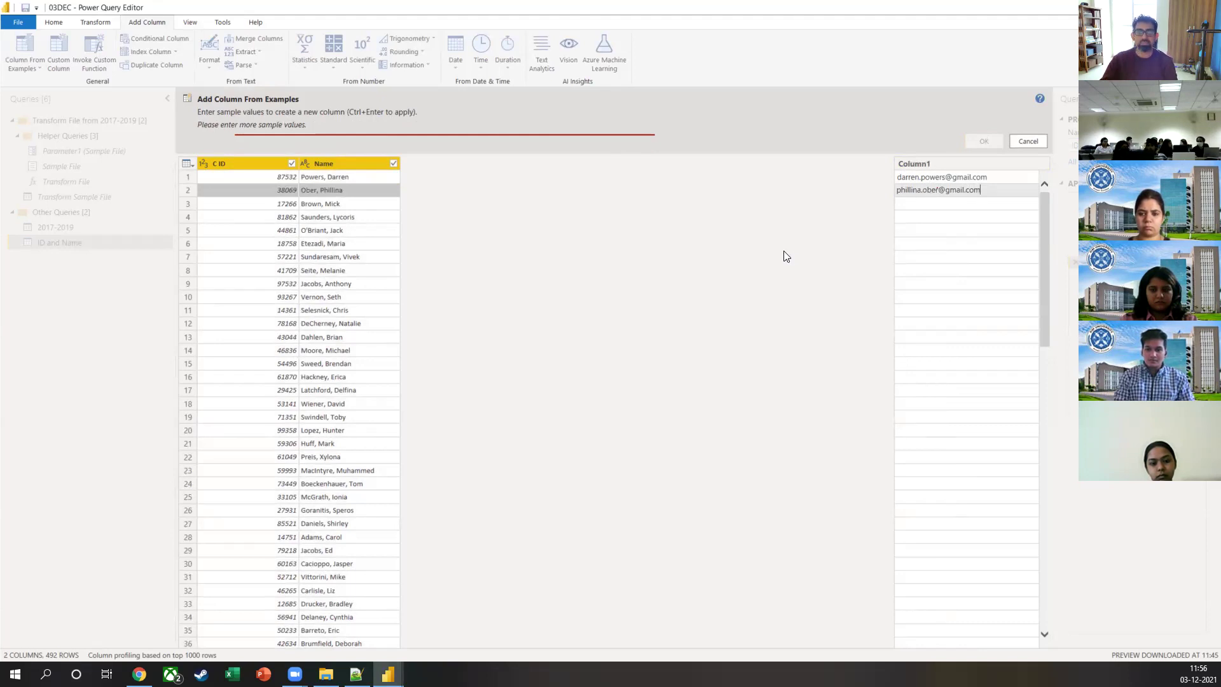
key("Return")
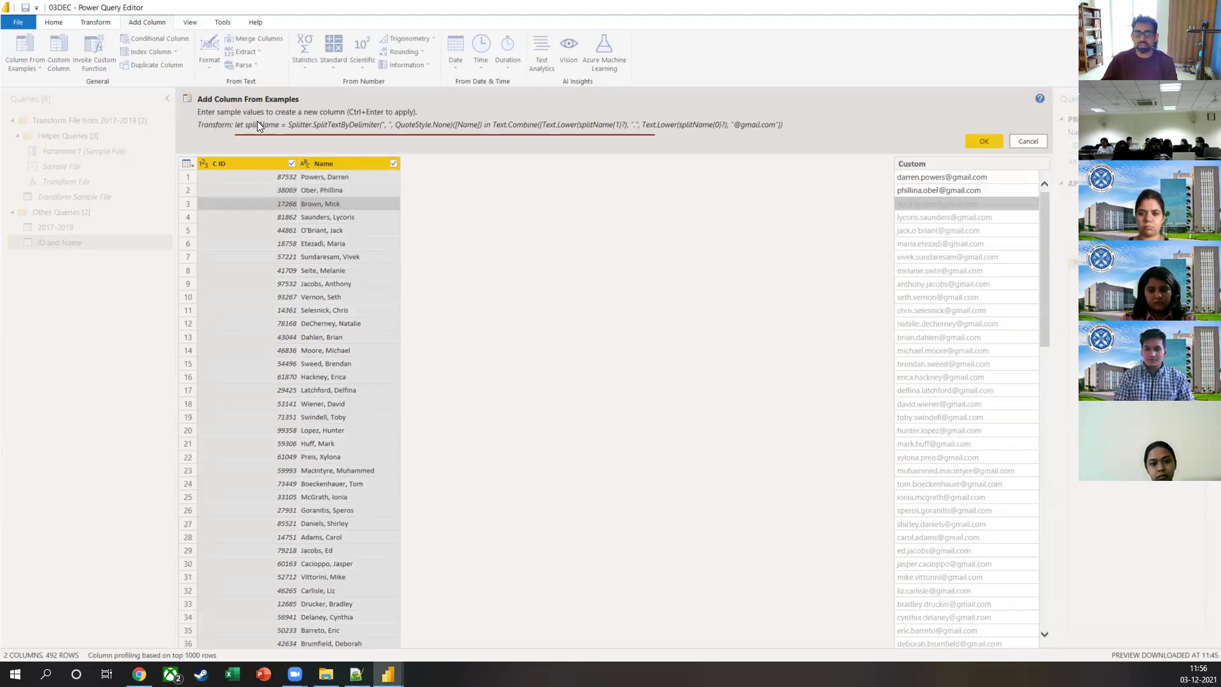
Step: Review the generated email formula, then cancel the column without adding it
left_click_drag(241, 138, 715, 138)
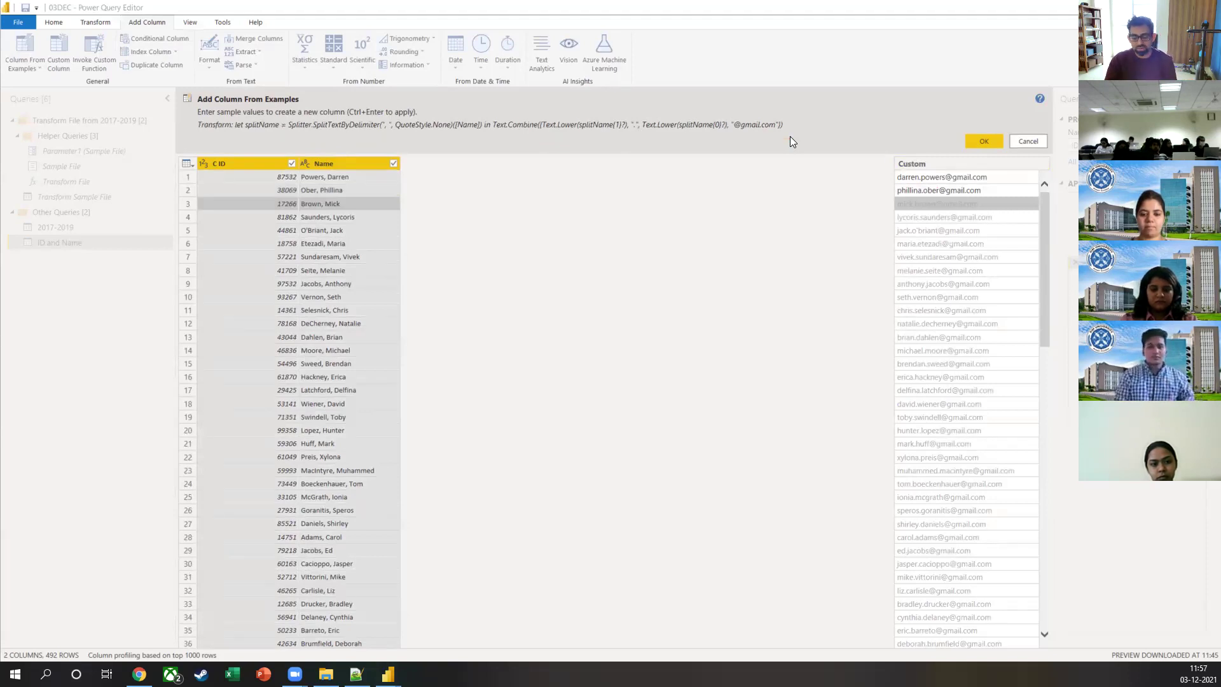
left_click(1024, 162)
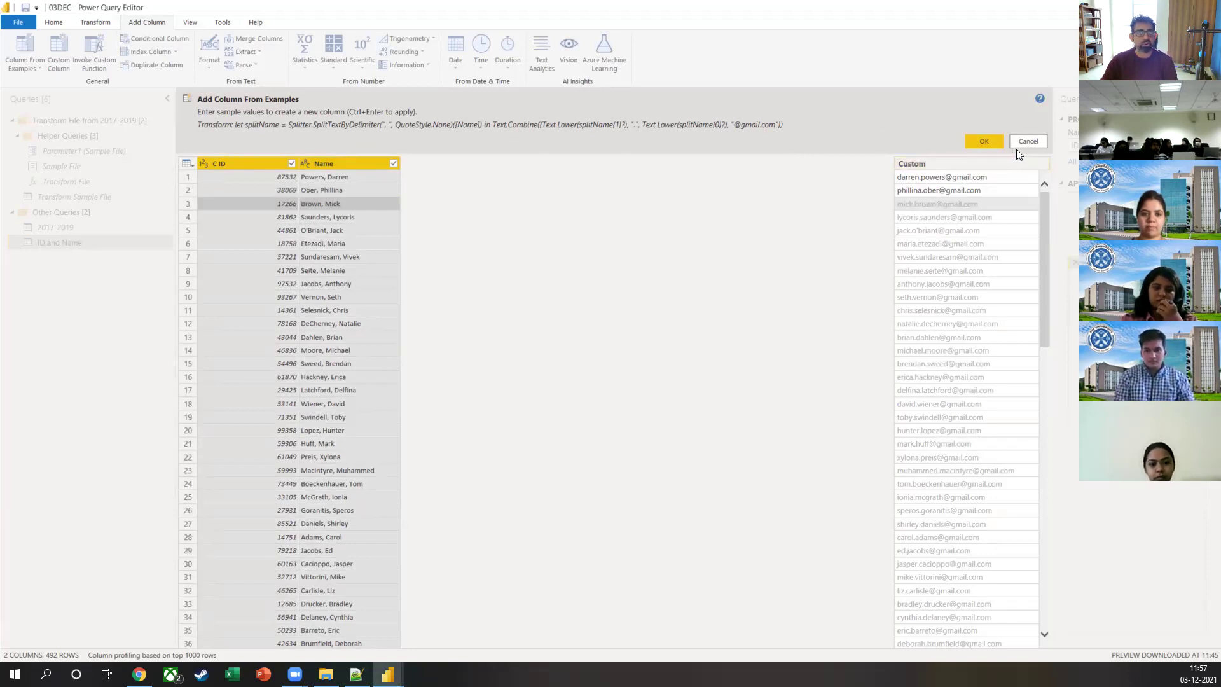
left_click(1023, 142)
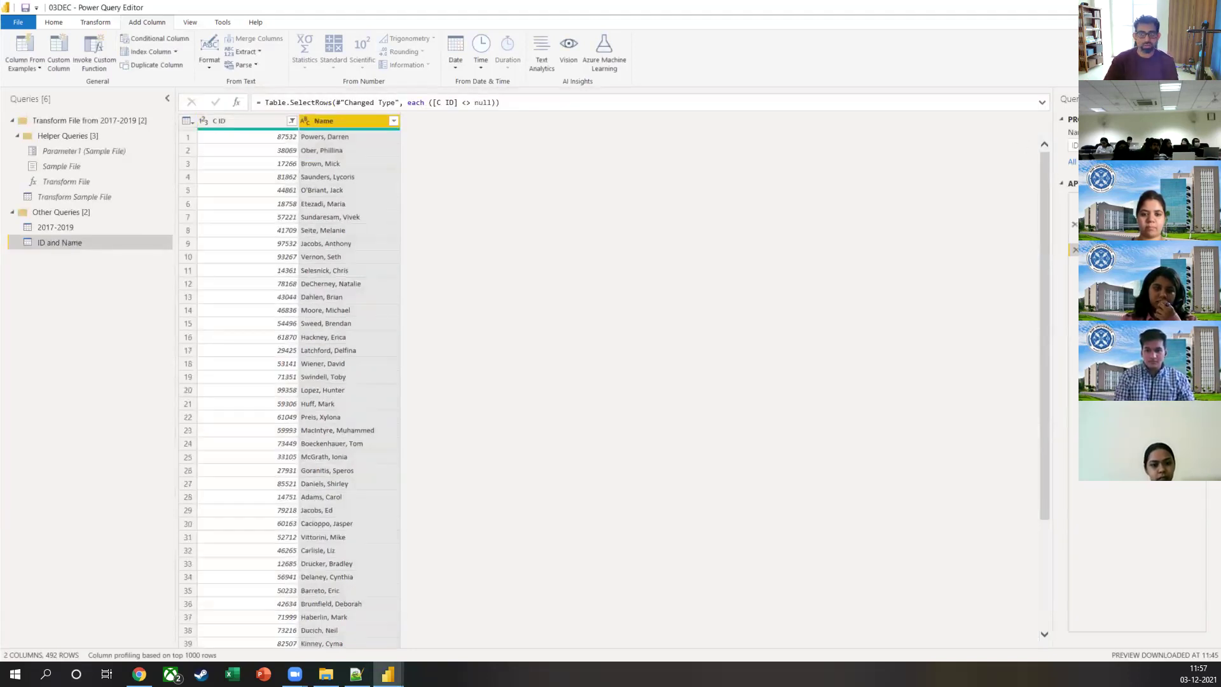
left_click(1075, 250)
Step: Delete the extra applied steps, re-filter (null) from C ID, and Close & Apply
left_click(1075, 237)
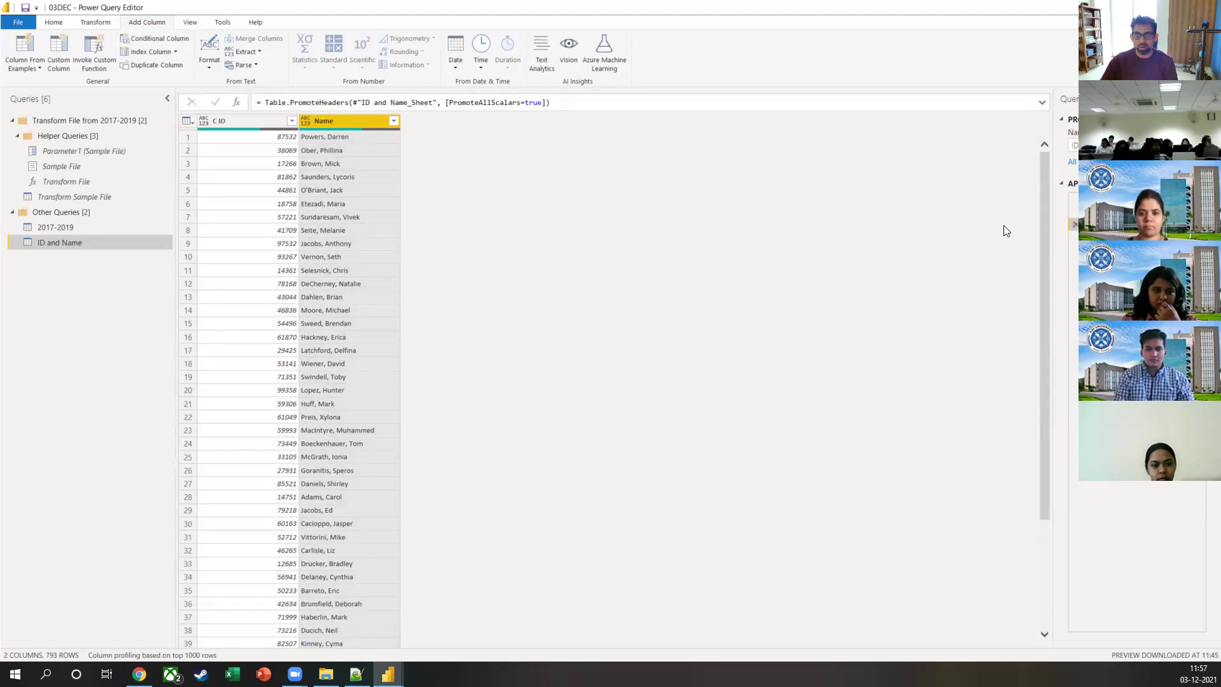
left_click(291, 121)
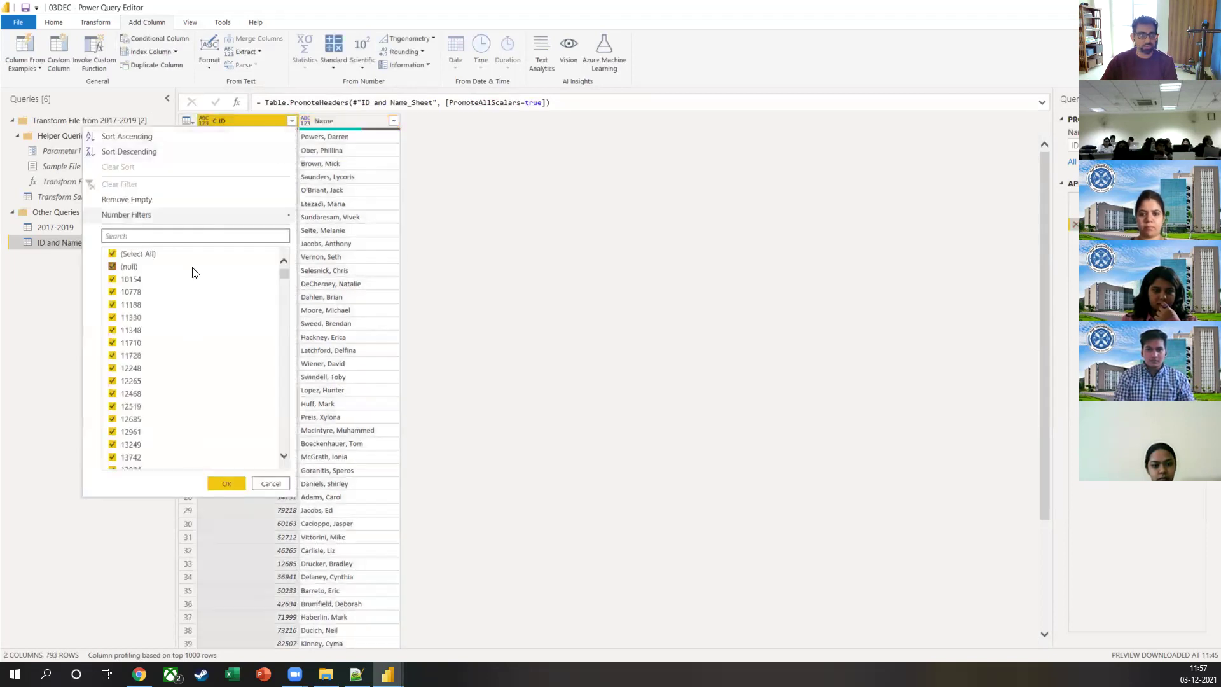
left_click(130, 267)
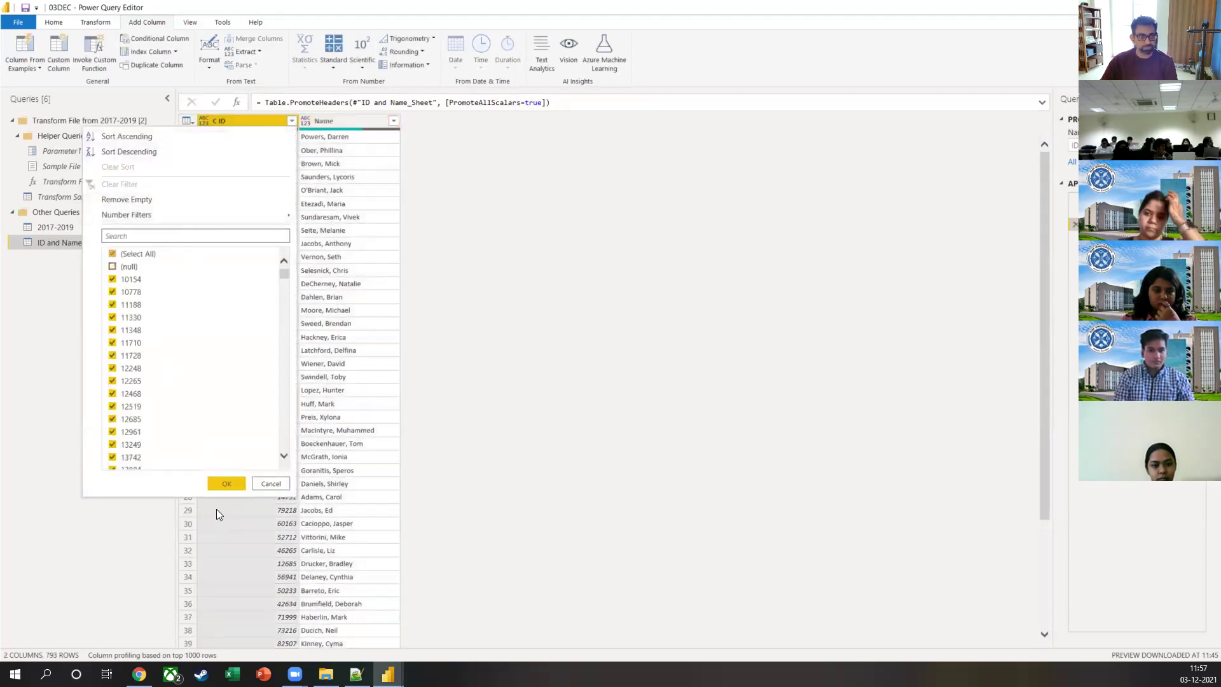
left_click(223, 483)
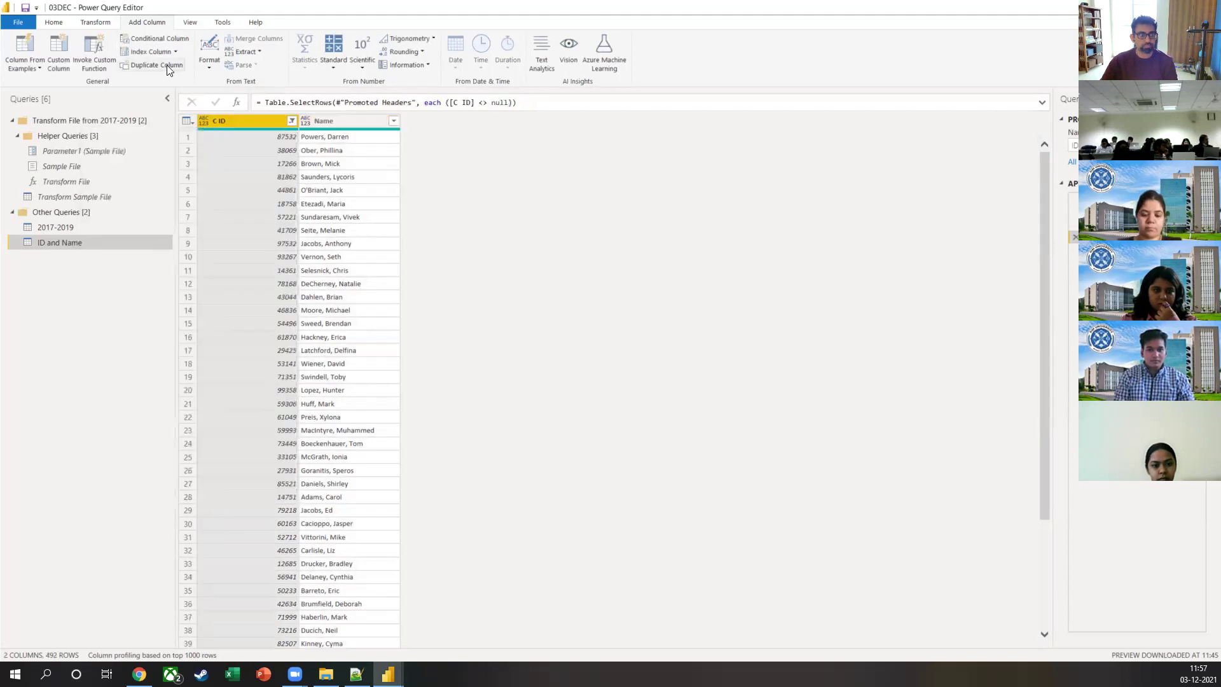
left_click(55, 22)
left_click(27, 42)
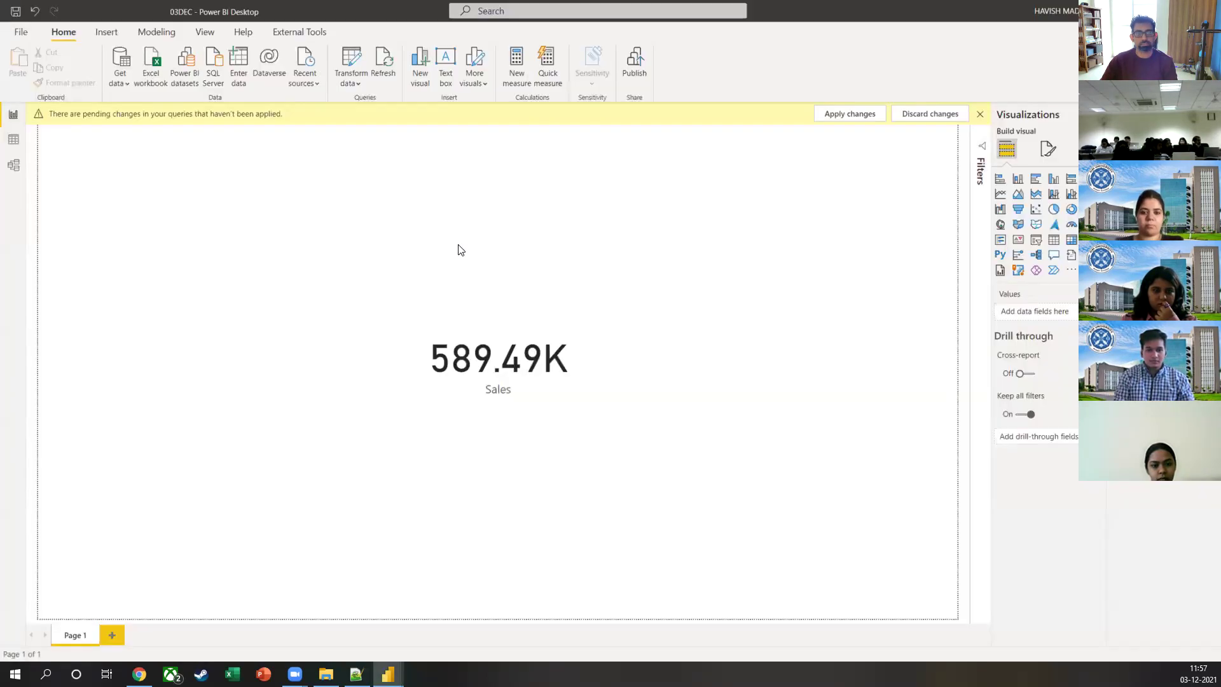
Step: In Model view, enlarge the 2017-2019 table card to show all fields, then return to Report view
left_click(14, 165)
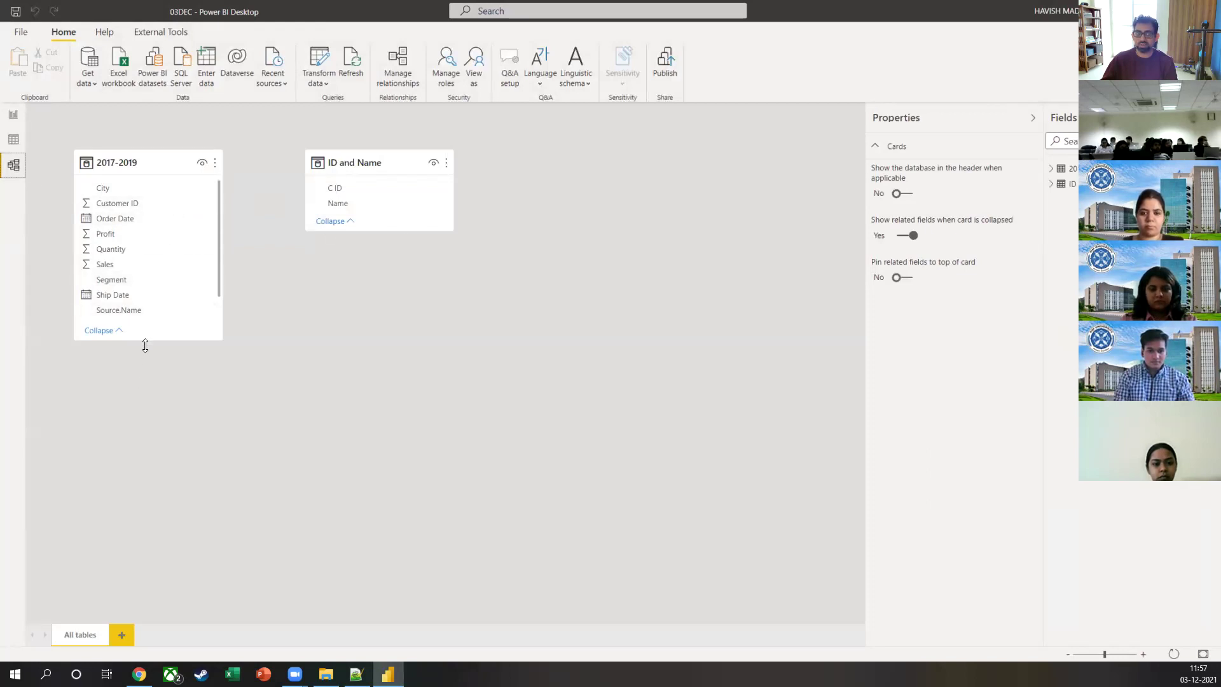
left_click_drag(145, 341, 146, 417)
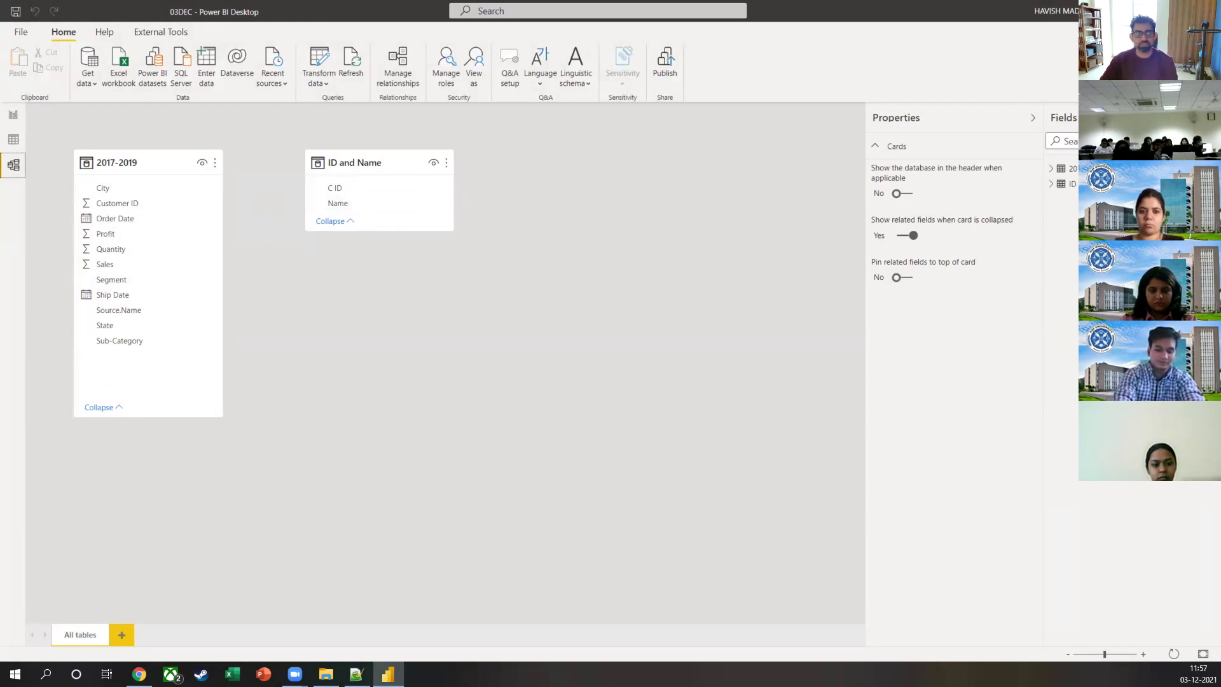
left_click(11, 120)
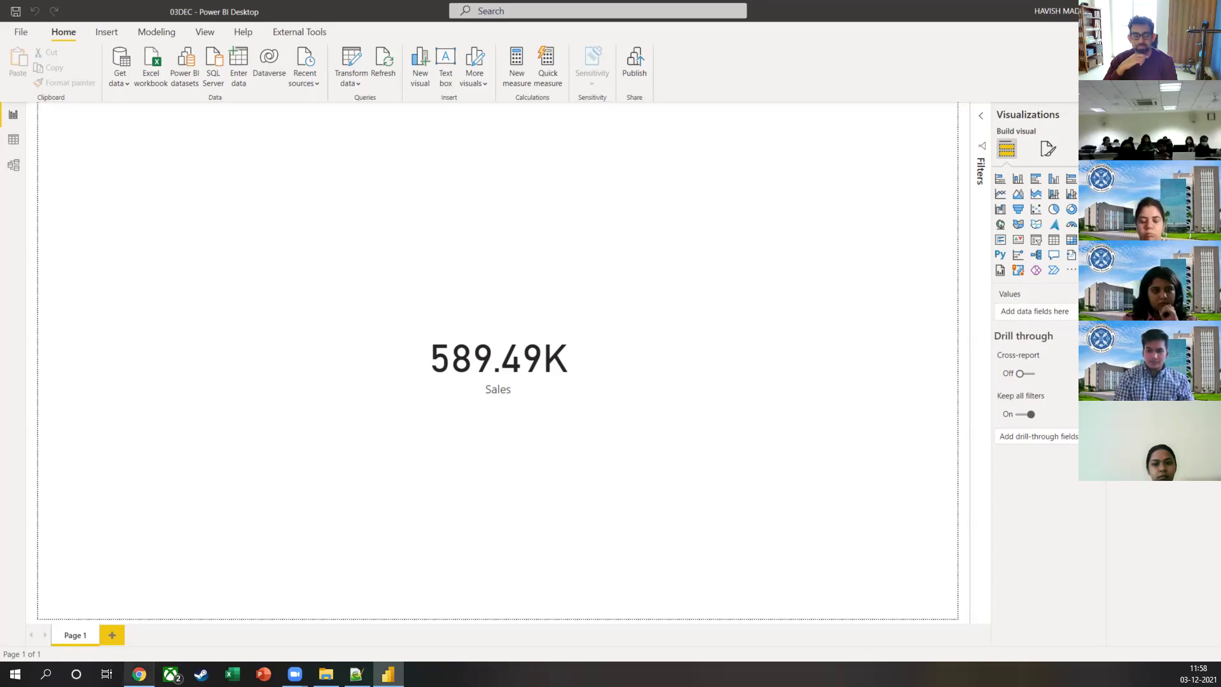
Step: Switch from the Power BI report to Chrome and open a new blank tab
left_click(139, 673)
left_click(571, 7)
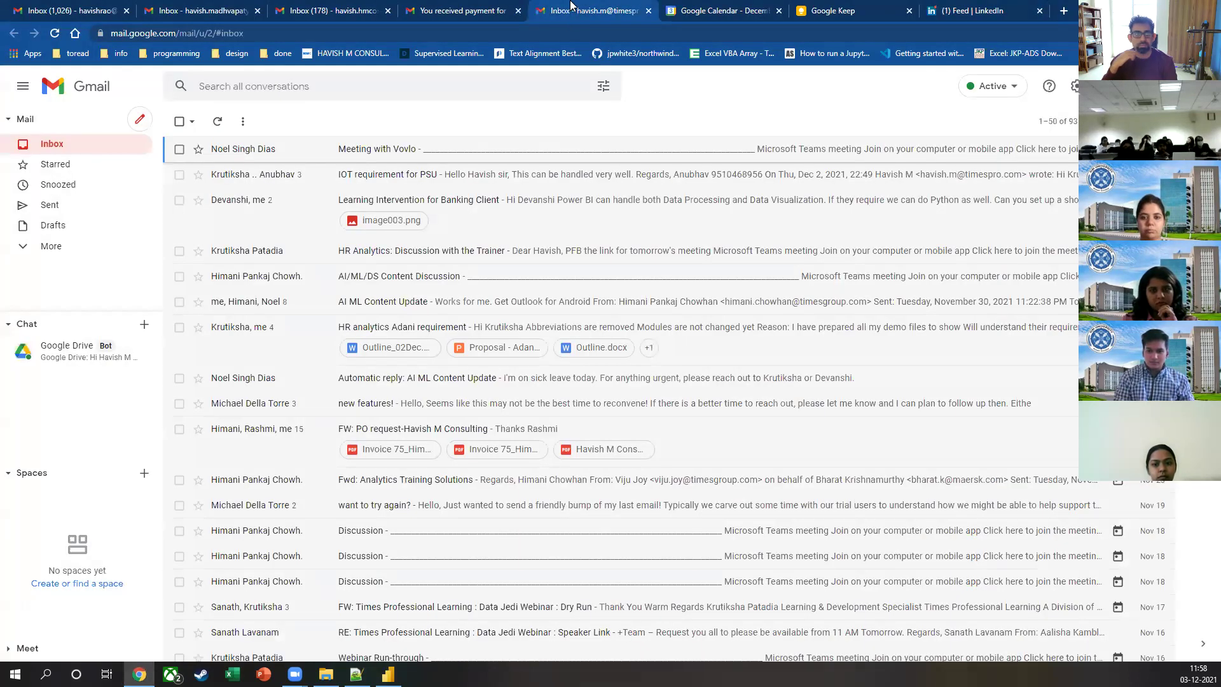
key("alt+Tab")
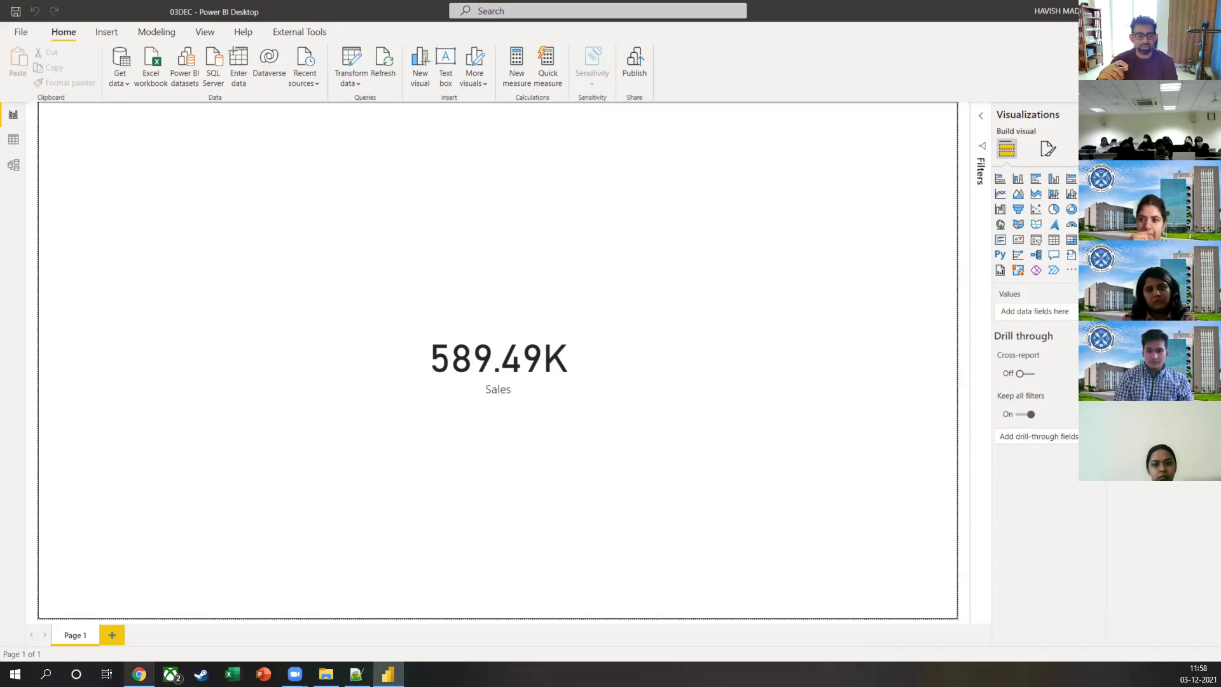
left_click(139, 674)
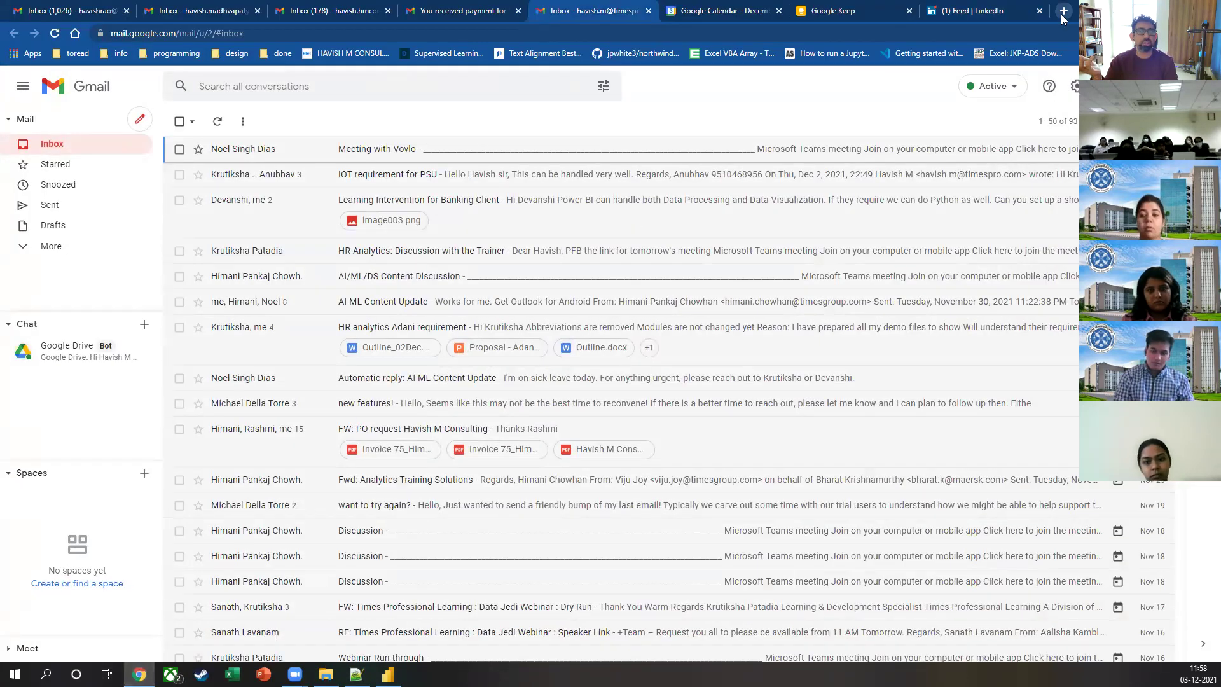
left_click(1064, 11)
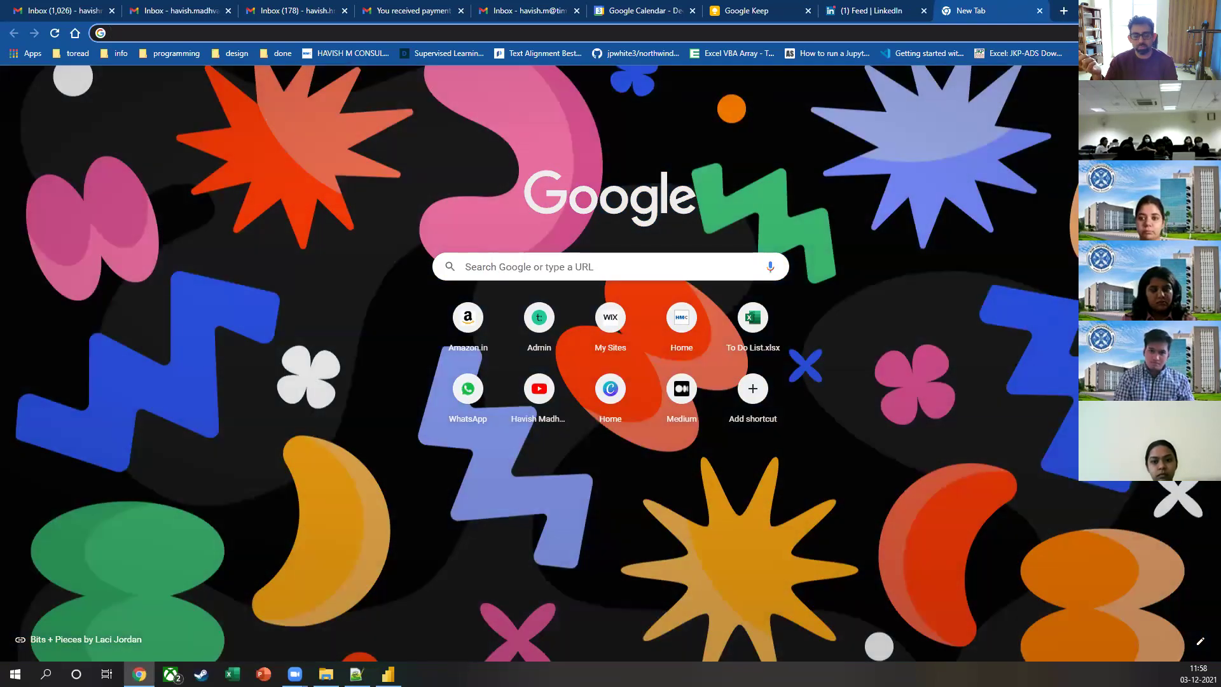
Step: Search Google for 'data stories gallery' and open the Power BI Community Data Stories Gallery result
left_click(179, 29)
type("dat")
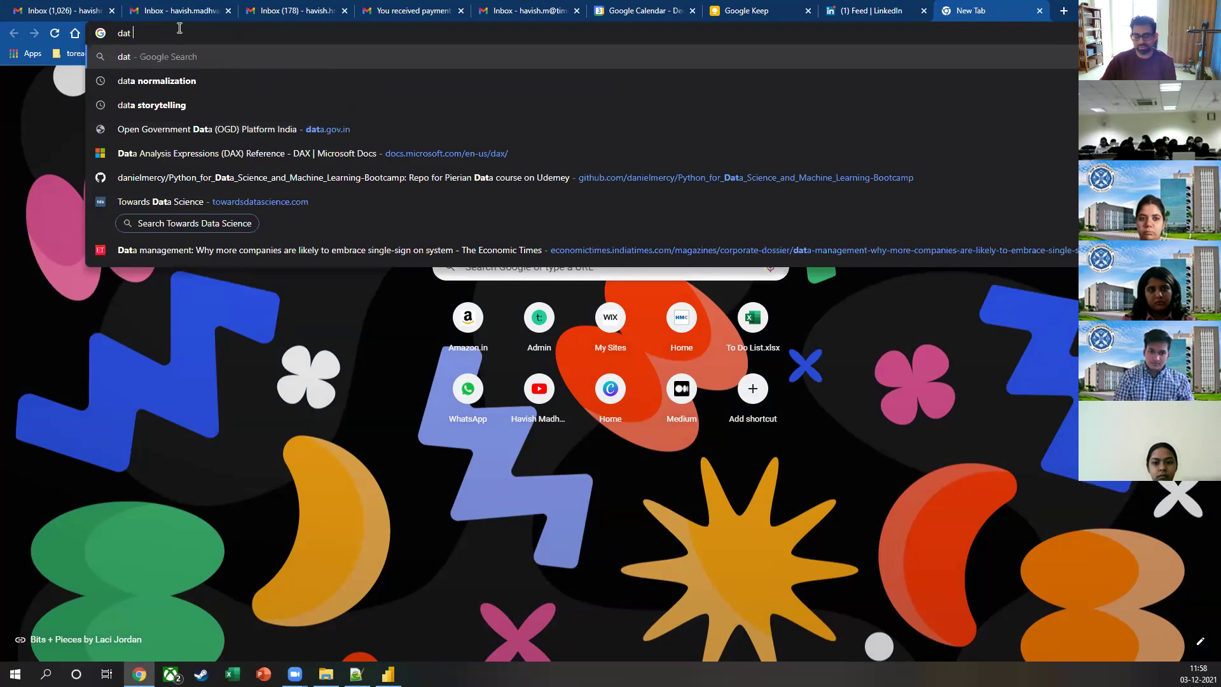
type("a stories ")
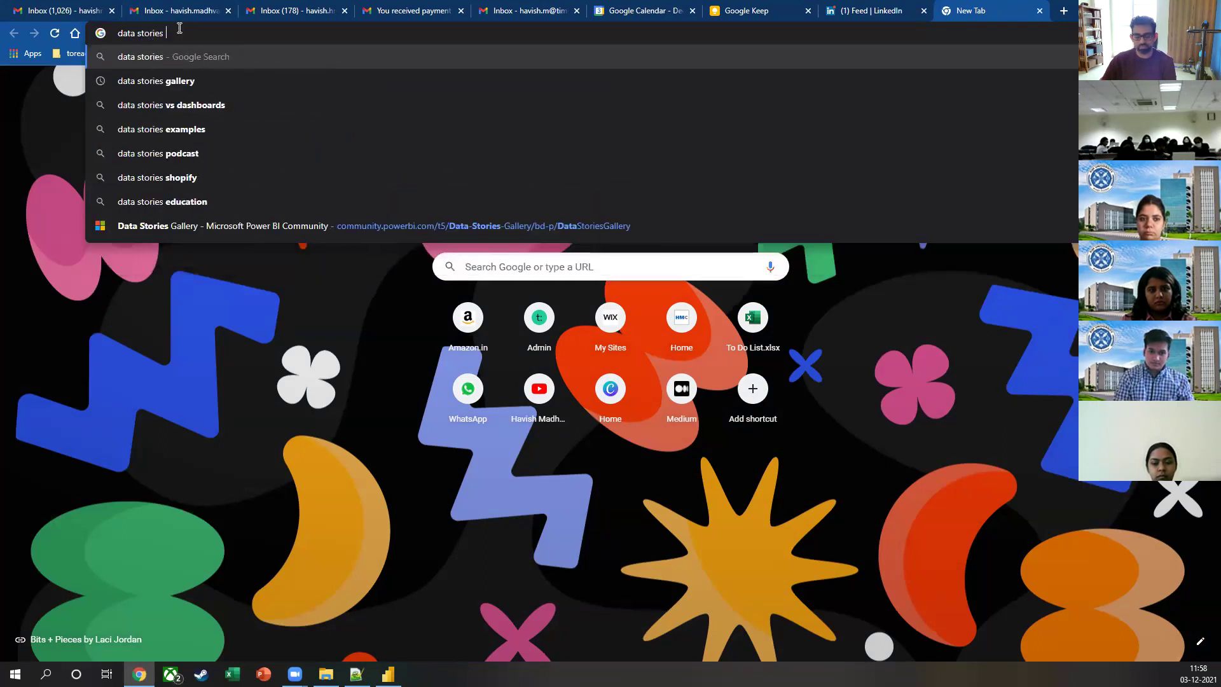
type("gallery")
key("Return")
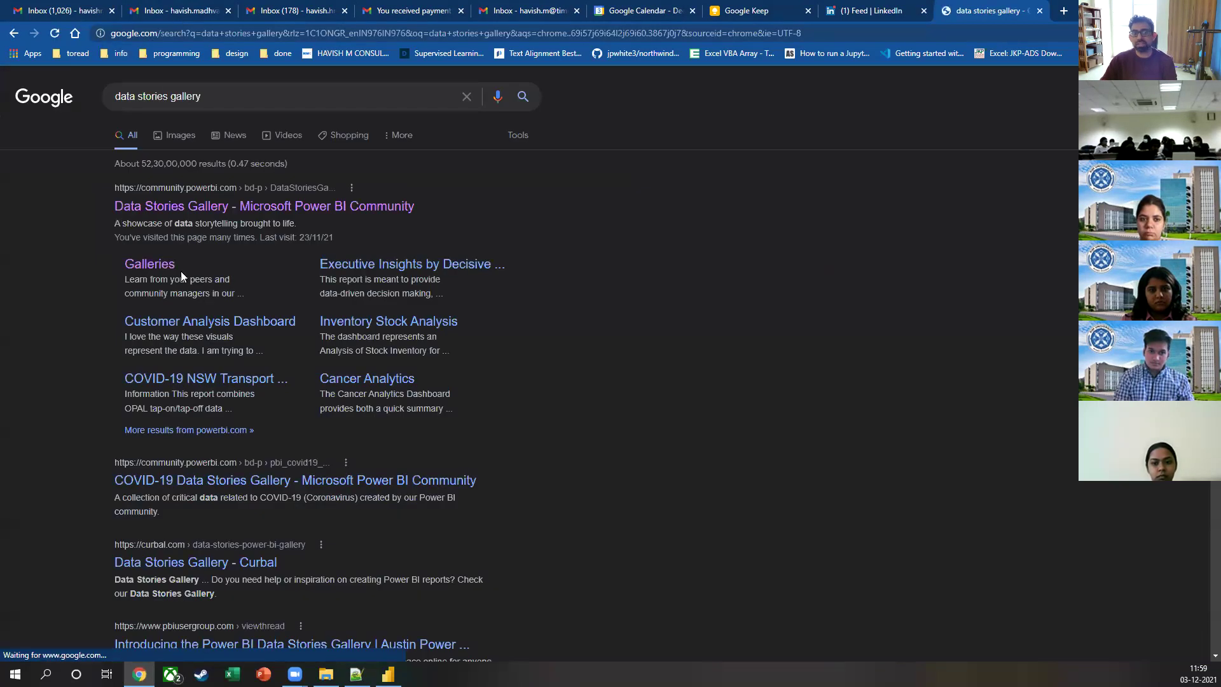
left_click(263, 210)
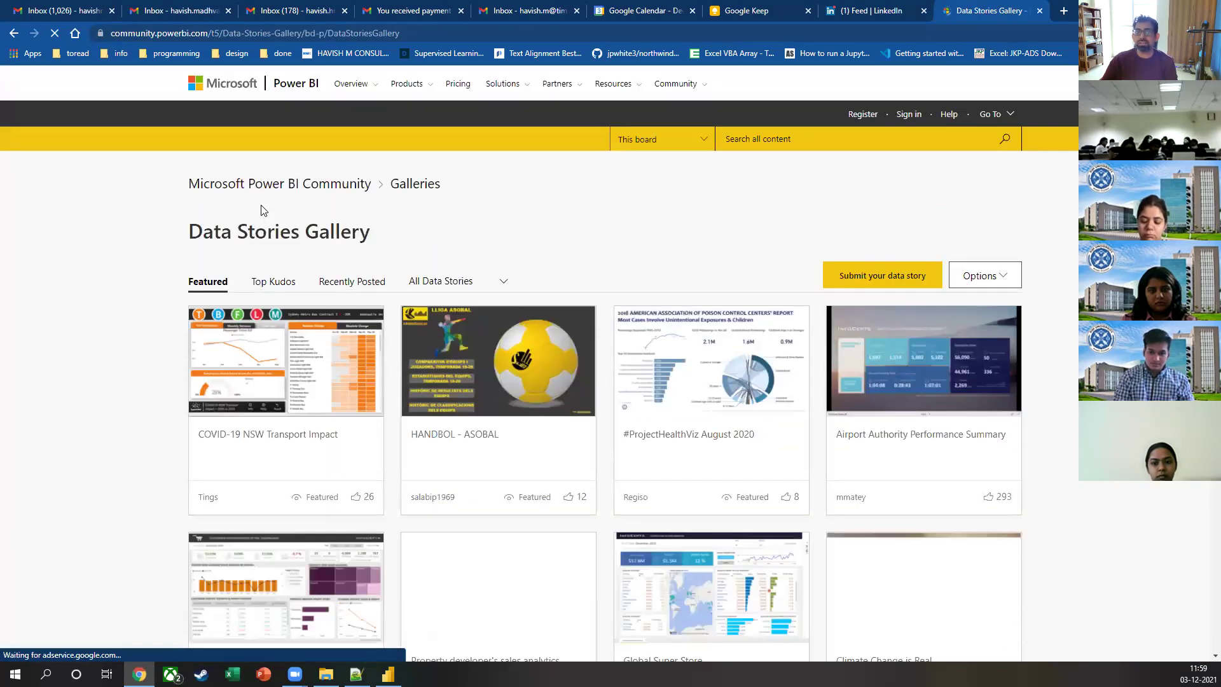
Step: Scroll through the gallery's first page of data stories and go to page 2
left_click(171, 33)
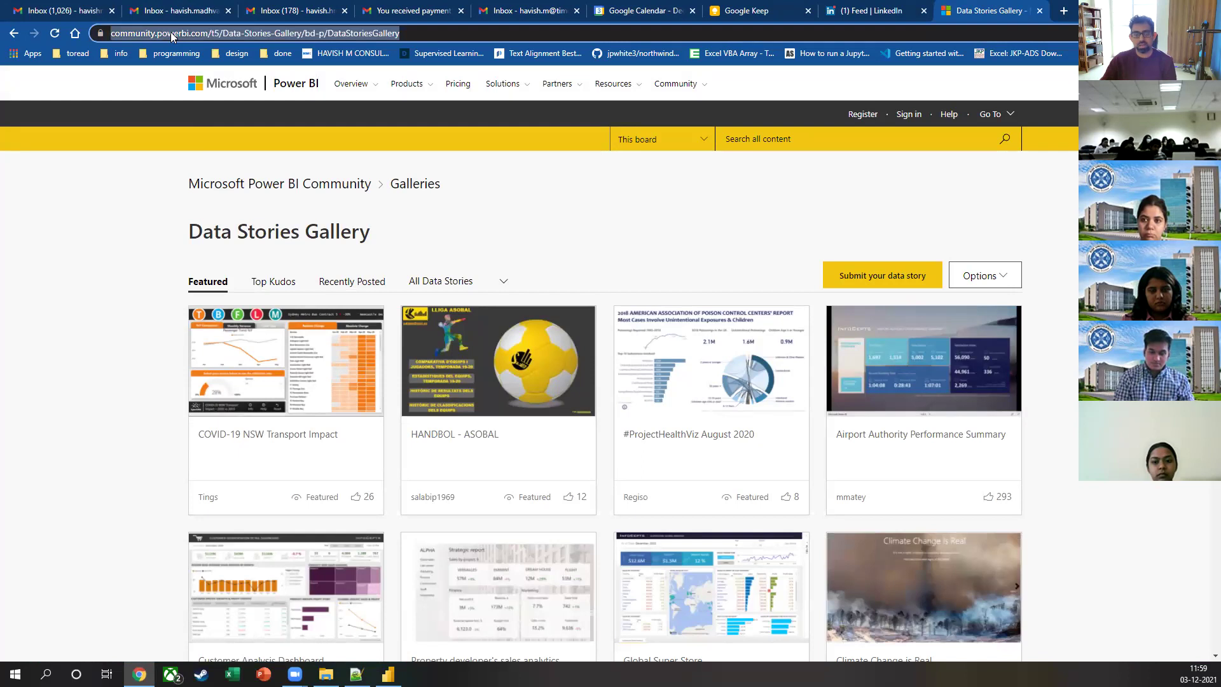
left_click(679, 170)
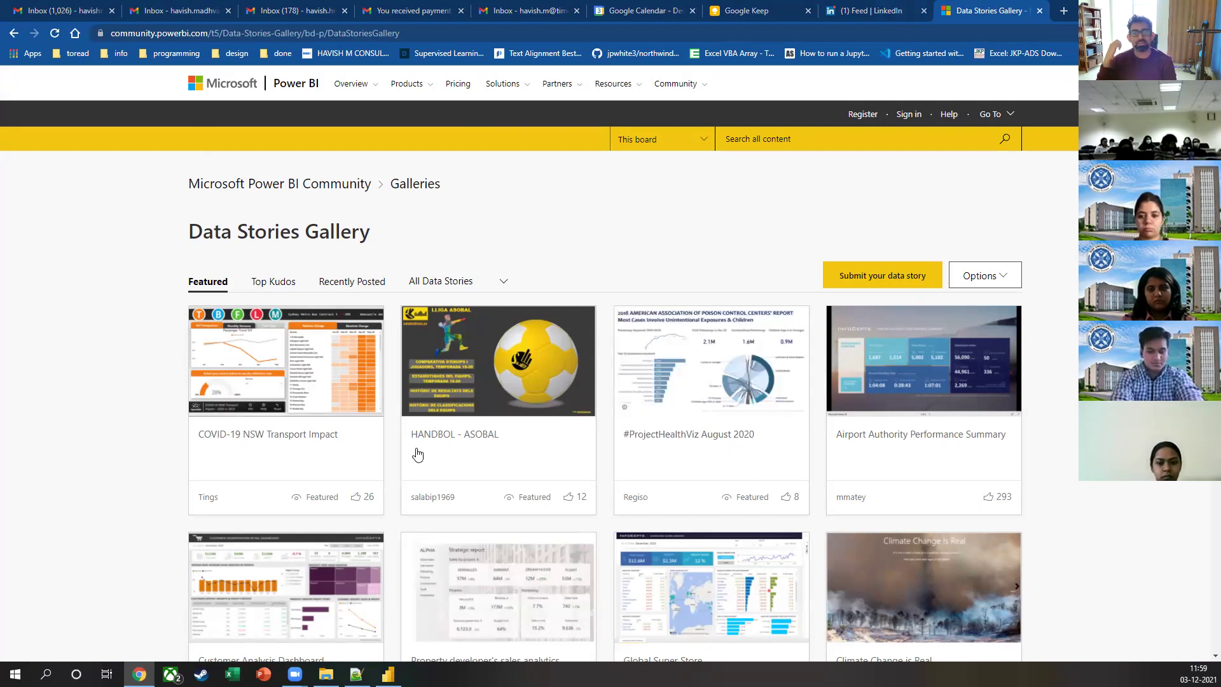
scroll(417, 457, "down", 3)
scroll(394, 477, "down", 4)
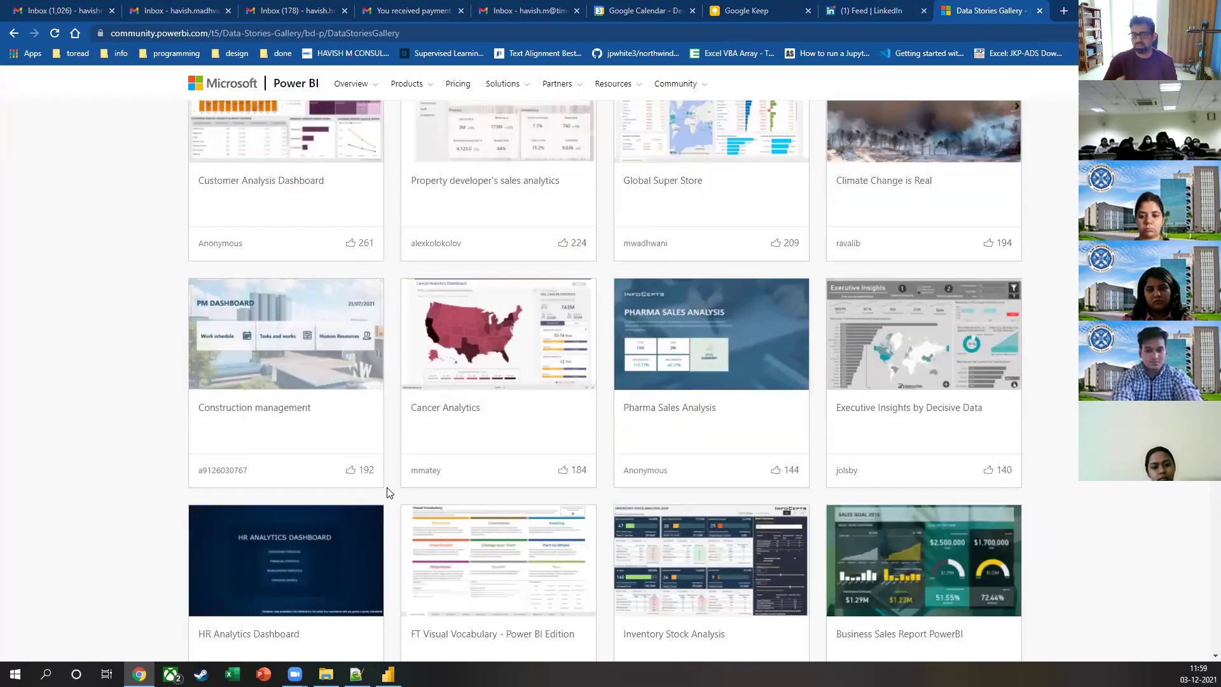
scroll(386, 495, "down", 3)
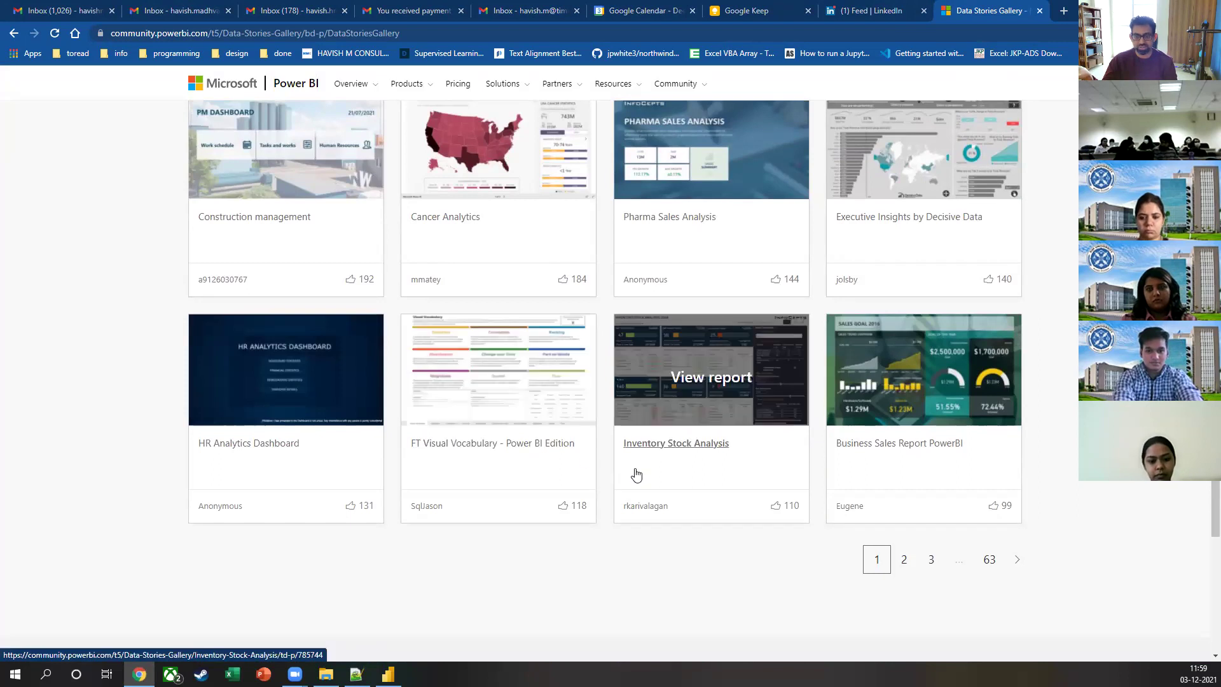
left_click(906, 563)
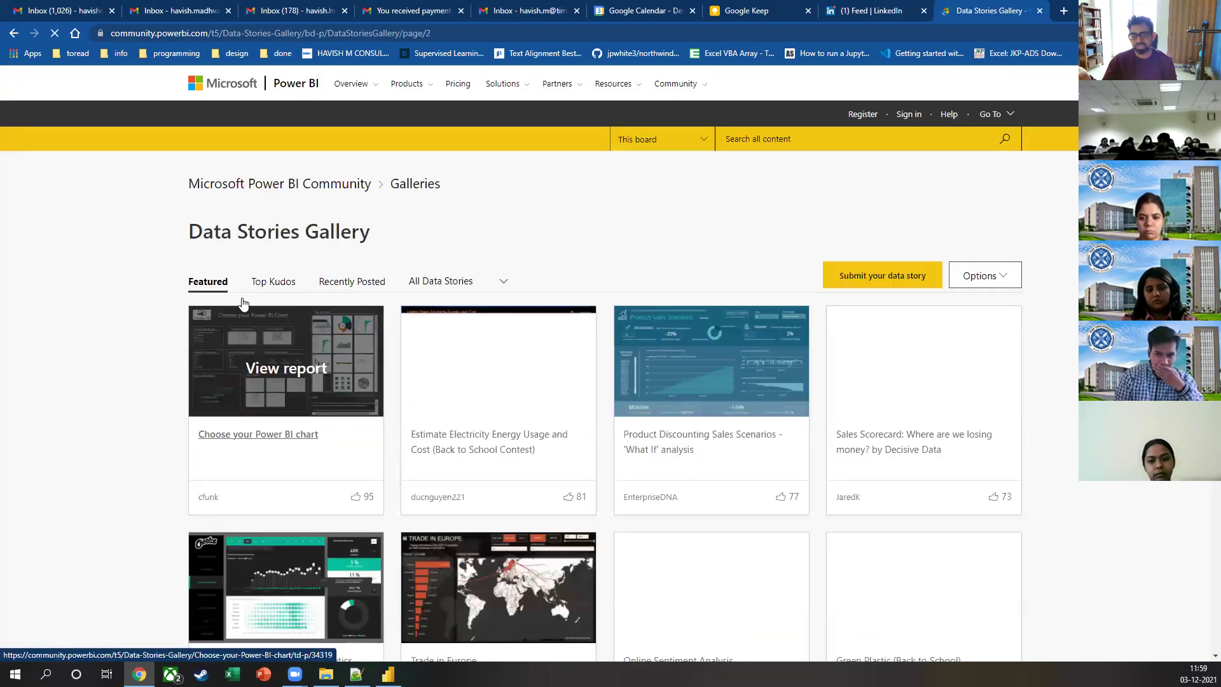
Step: Browse the page 2 data stories, then move on to page 3
scroll(61, 478, "down", 7)
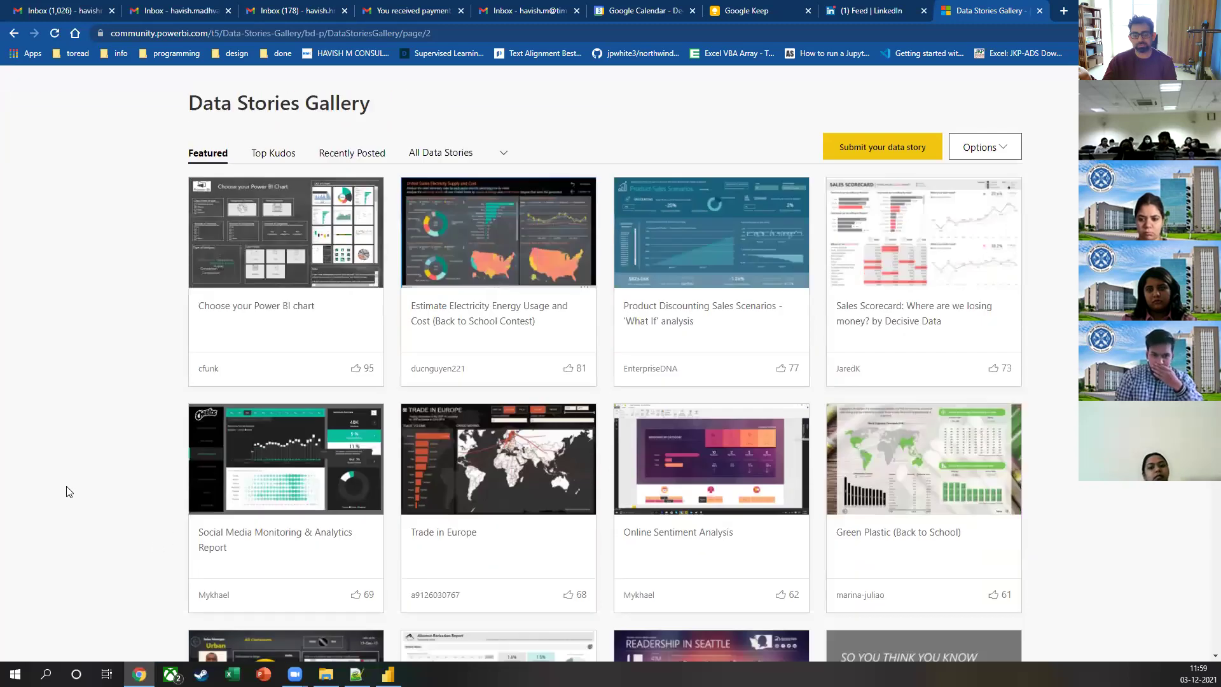
scroll(135, 467, "down", 3)
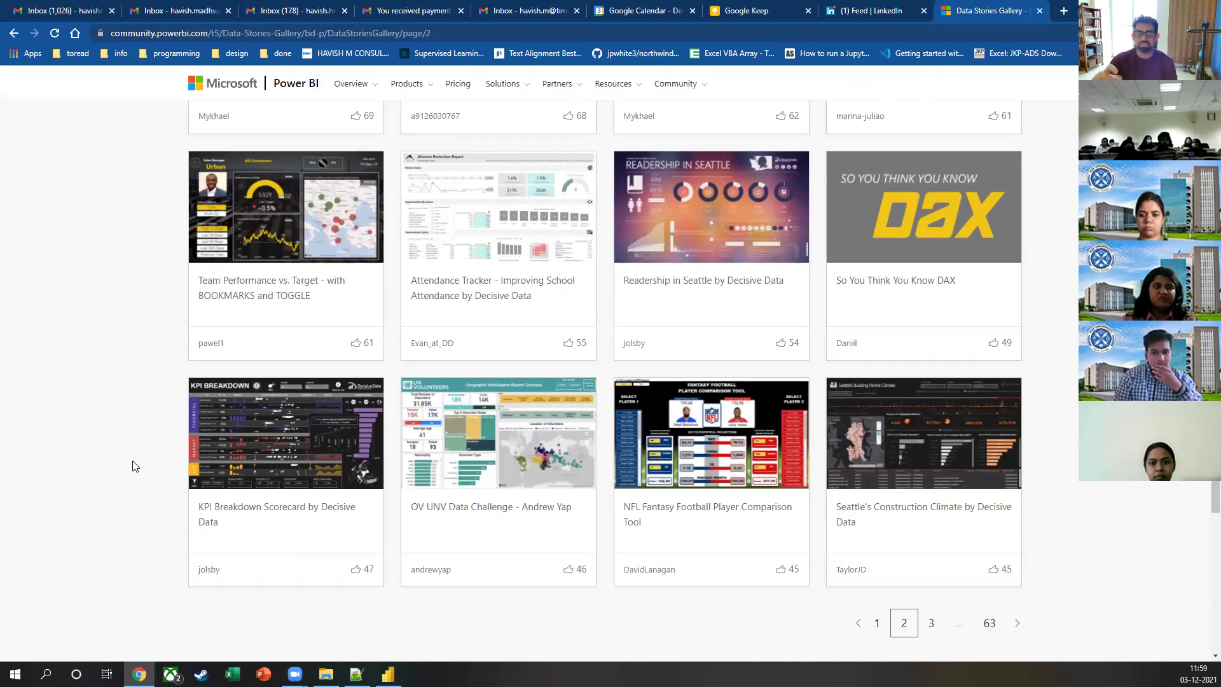
scroll(177, 442, "down", 5)
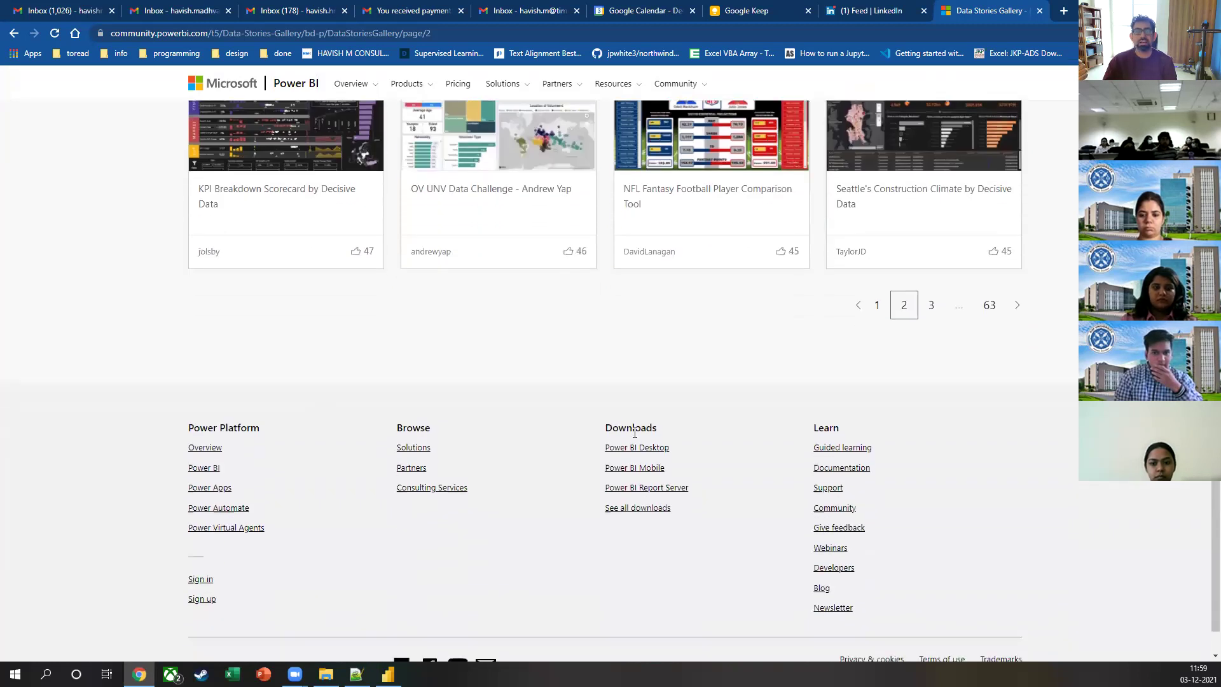
left_click(931, 305)
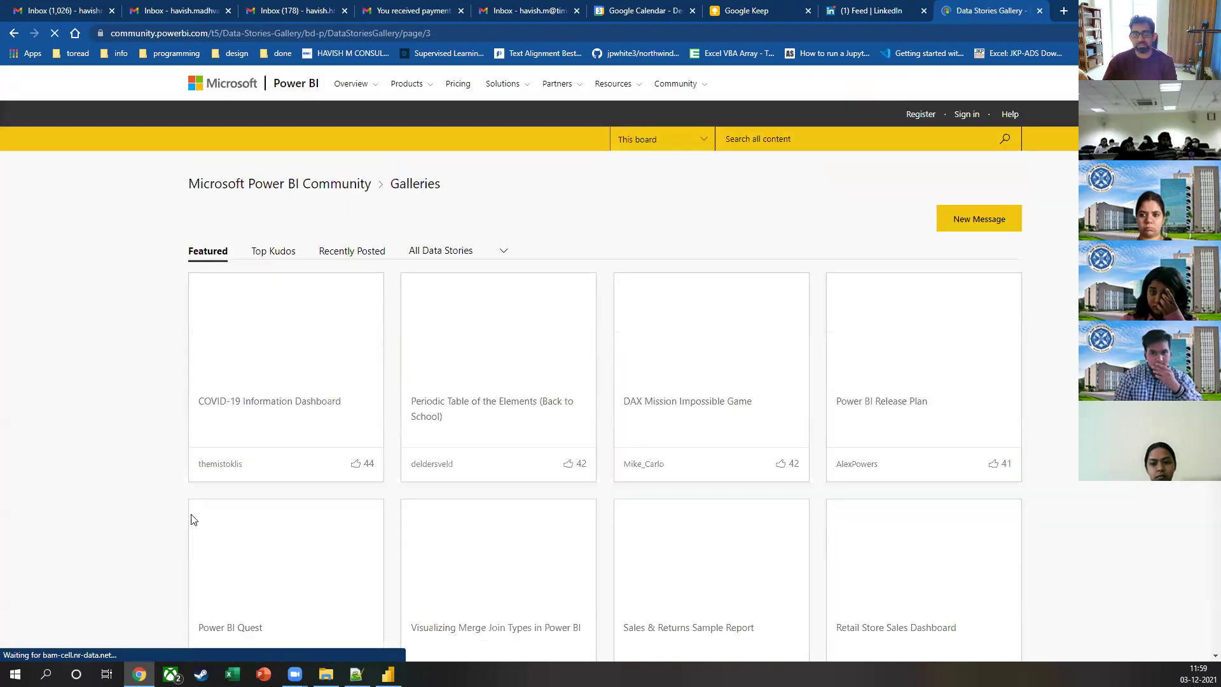
Step: Browse page 3, then go to page 4 and look over its stories
scroll(72, 392, "down", 8)
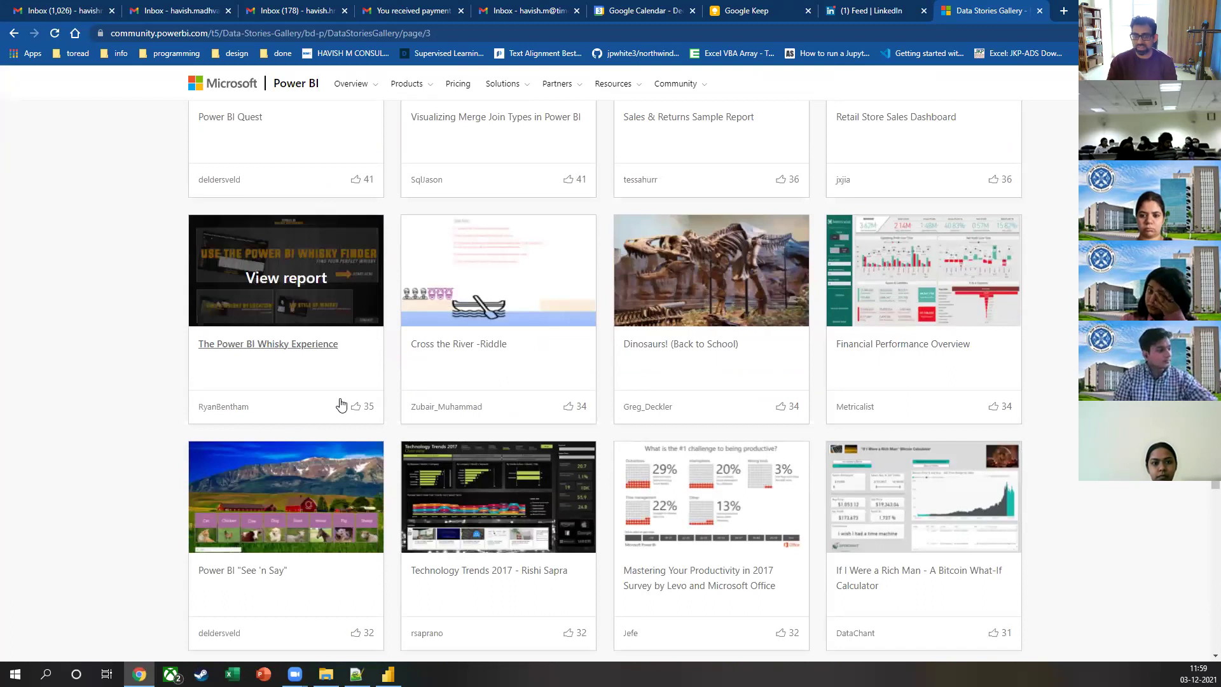
scroll(483, 426, "down", 4)
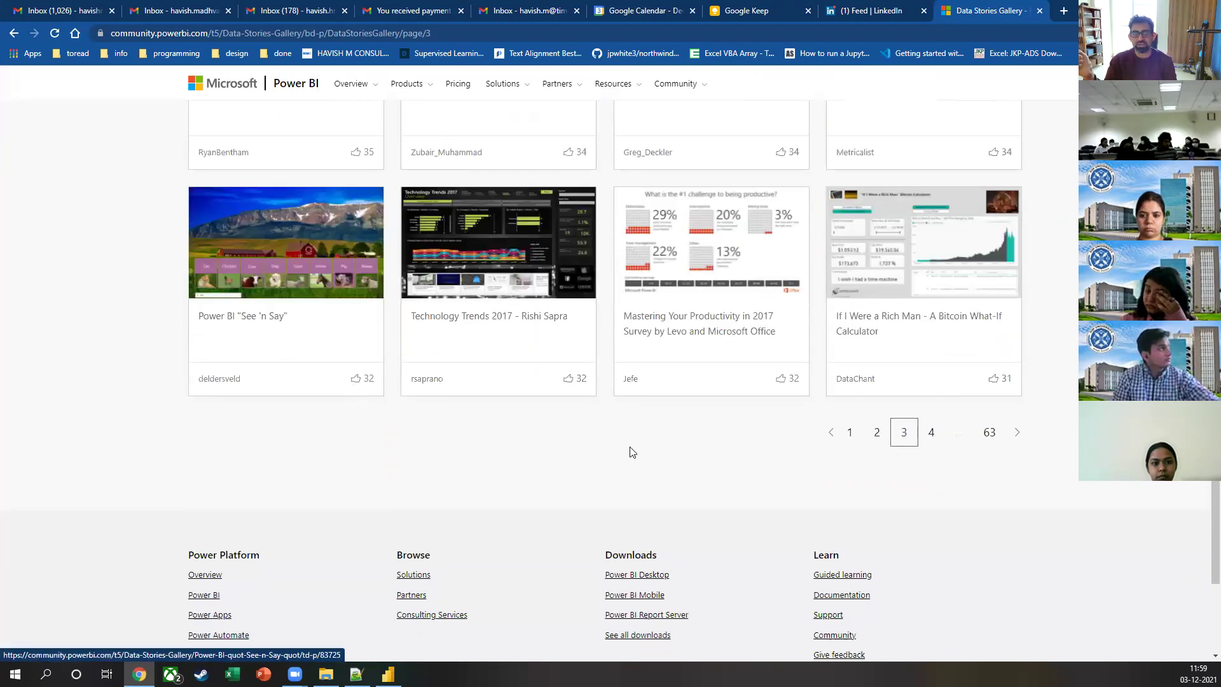
left_click(930, 433)
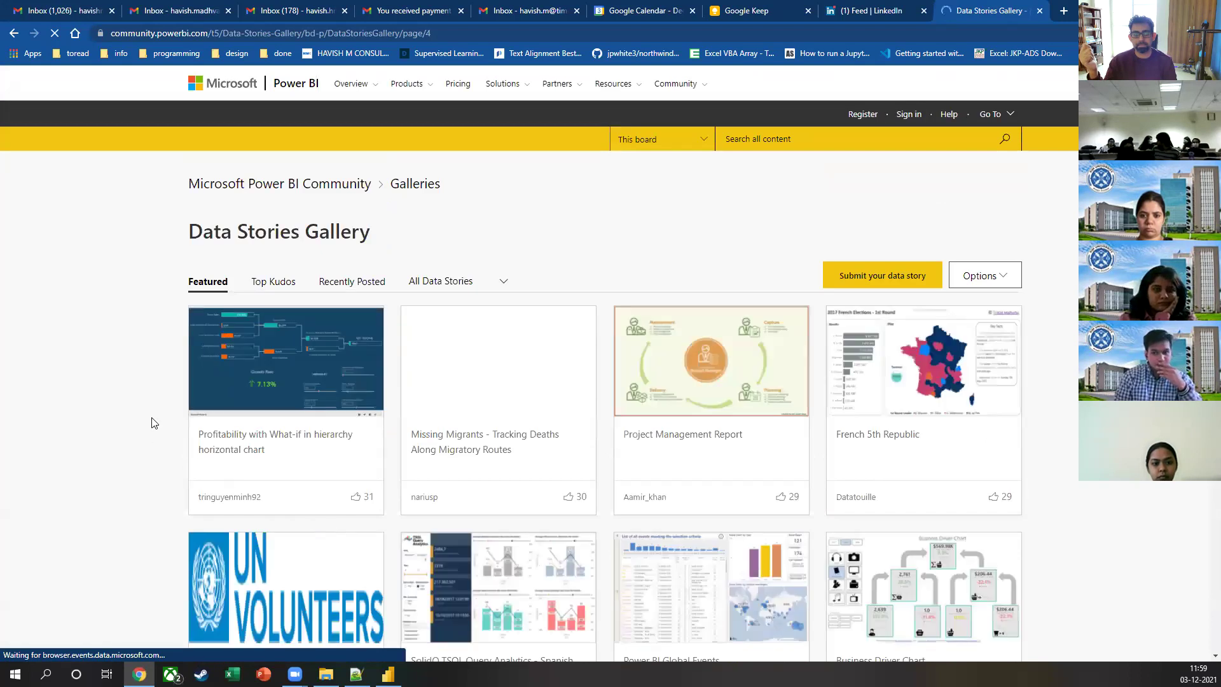
scroll(127, 408, "down", 4)
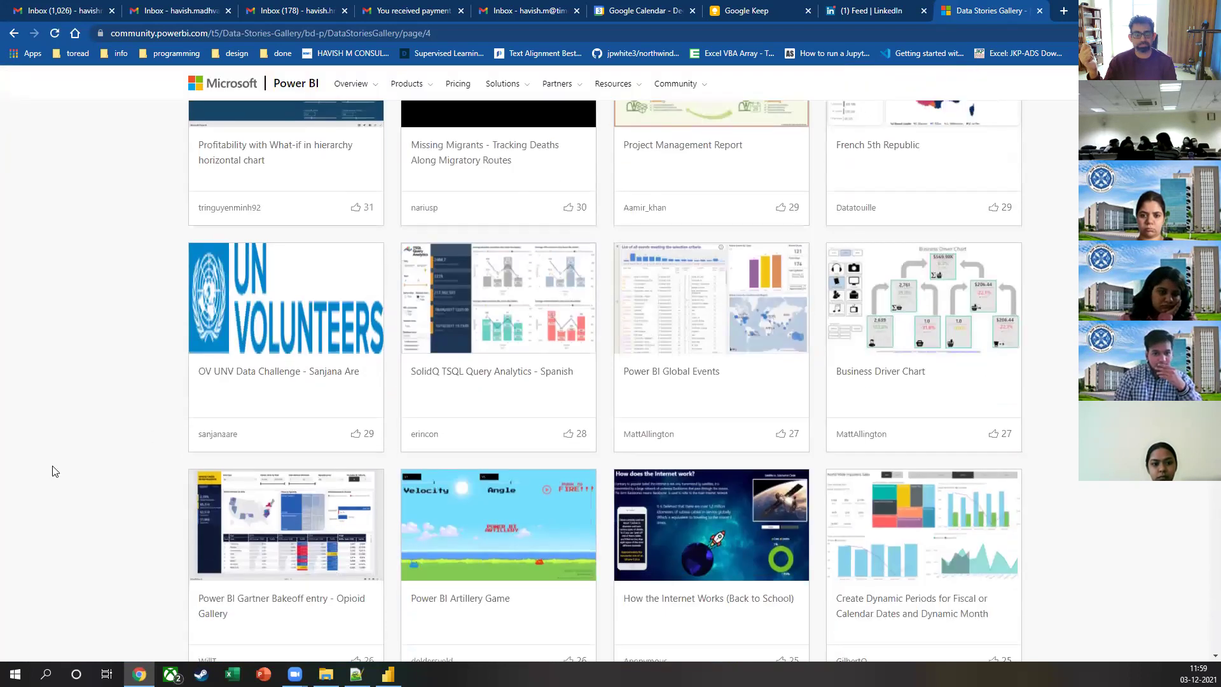
scroll(123, 409, "down", 8)
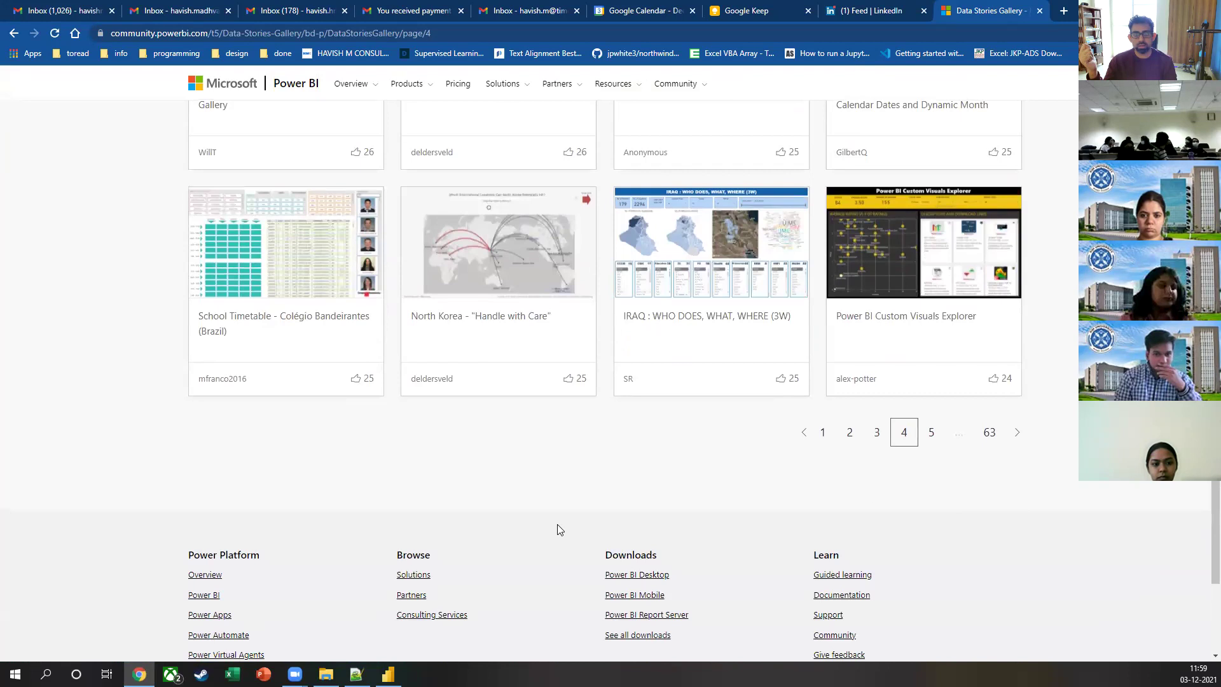
scroll(606, 484, "up", 1)
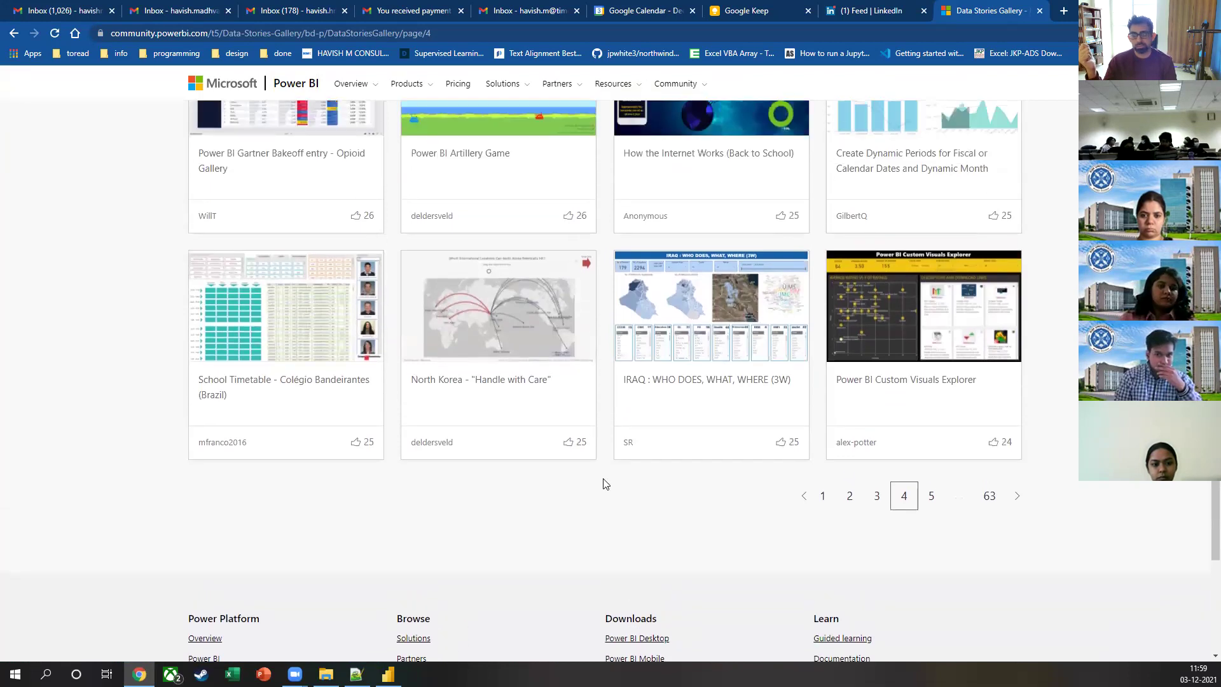